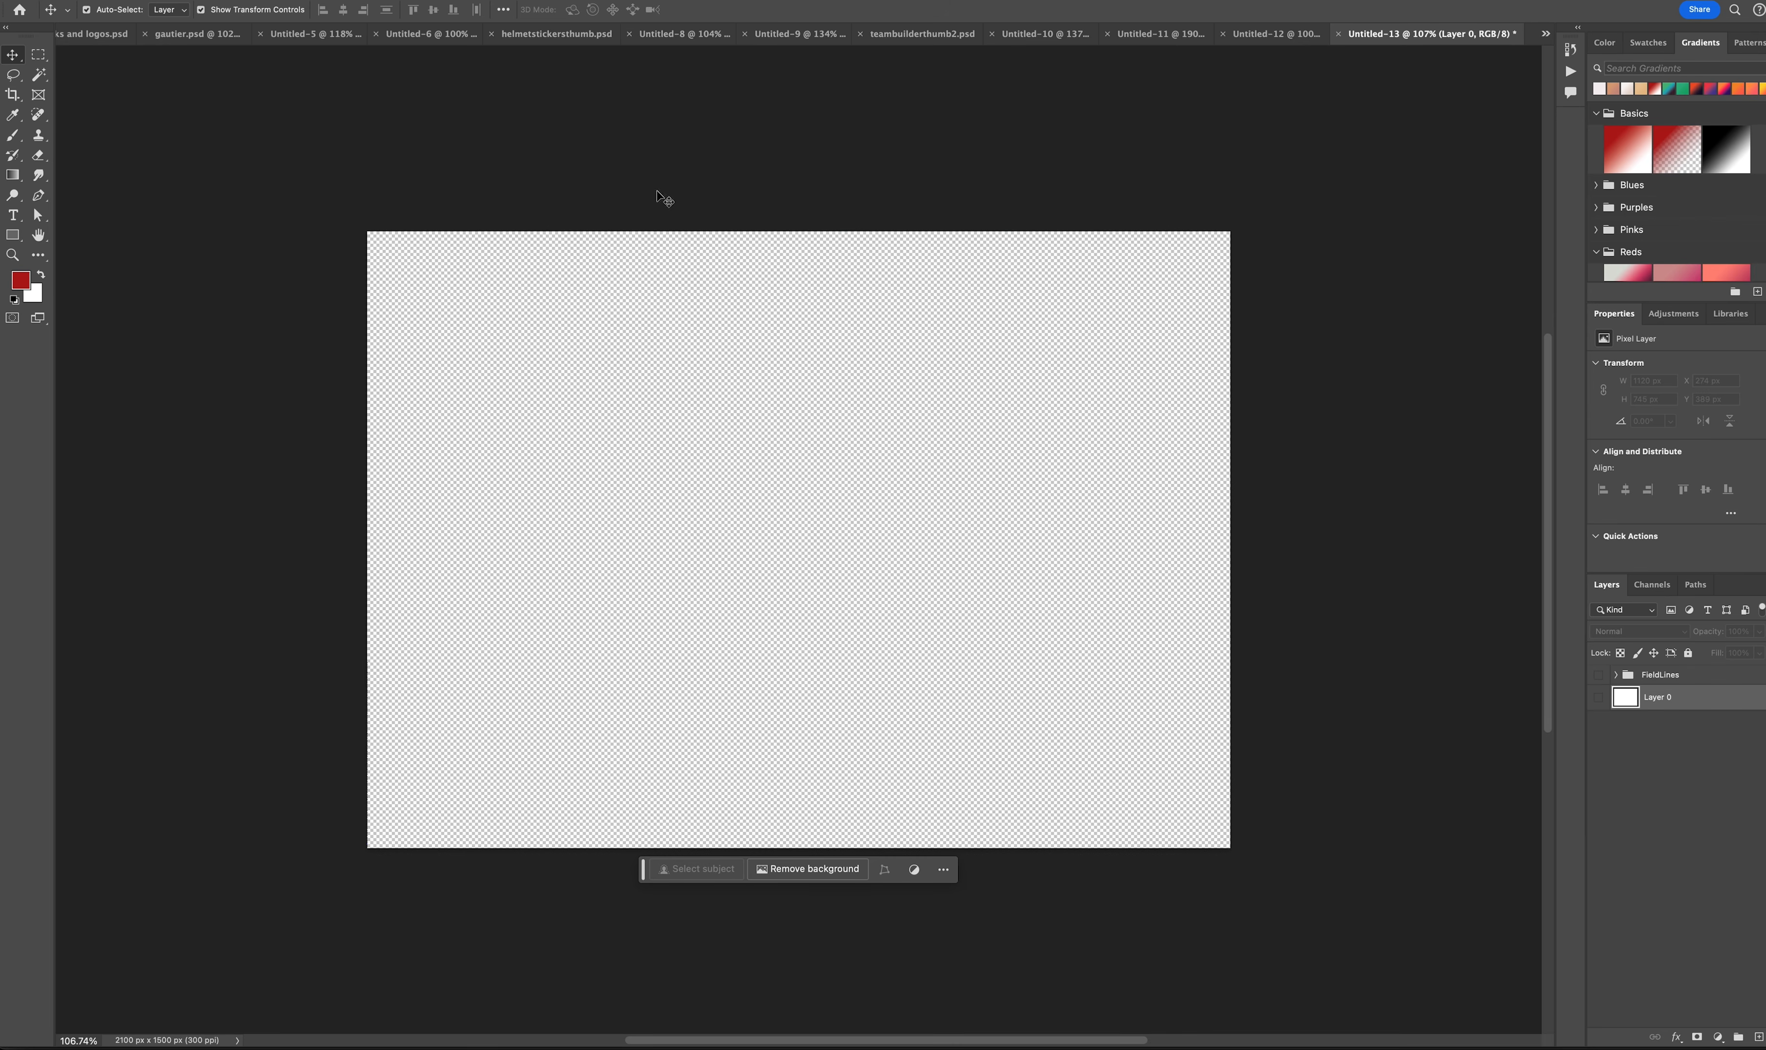
Step: Place the football field image "Screenshot 2024-08-12 at 4.27.03PM.png" on the transparent canvas at full canvas width
left_click_drag(1082, 462, 891, 461)
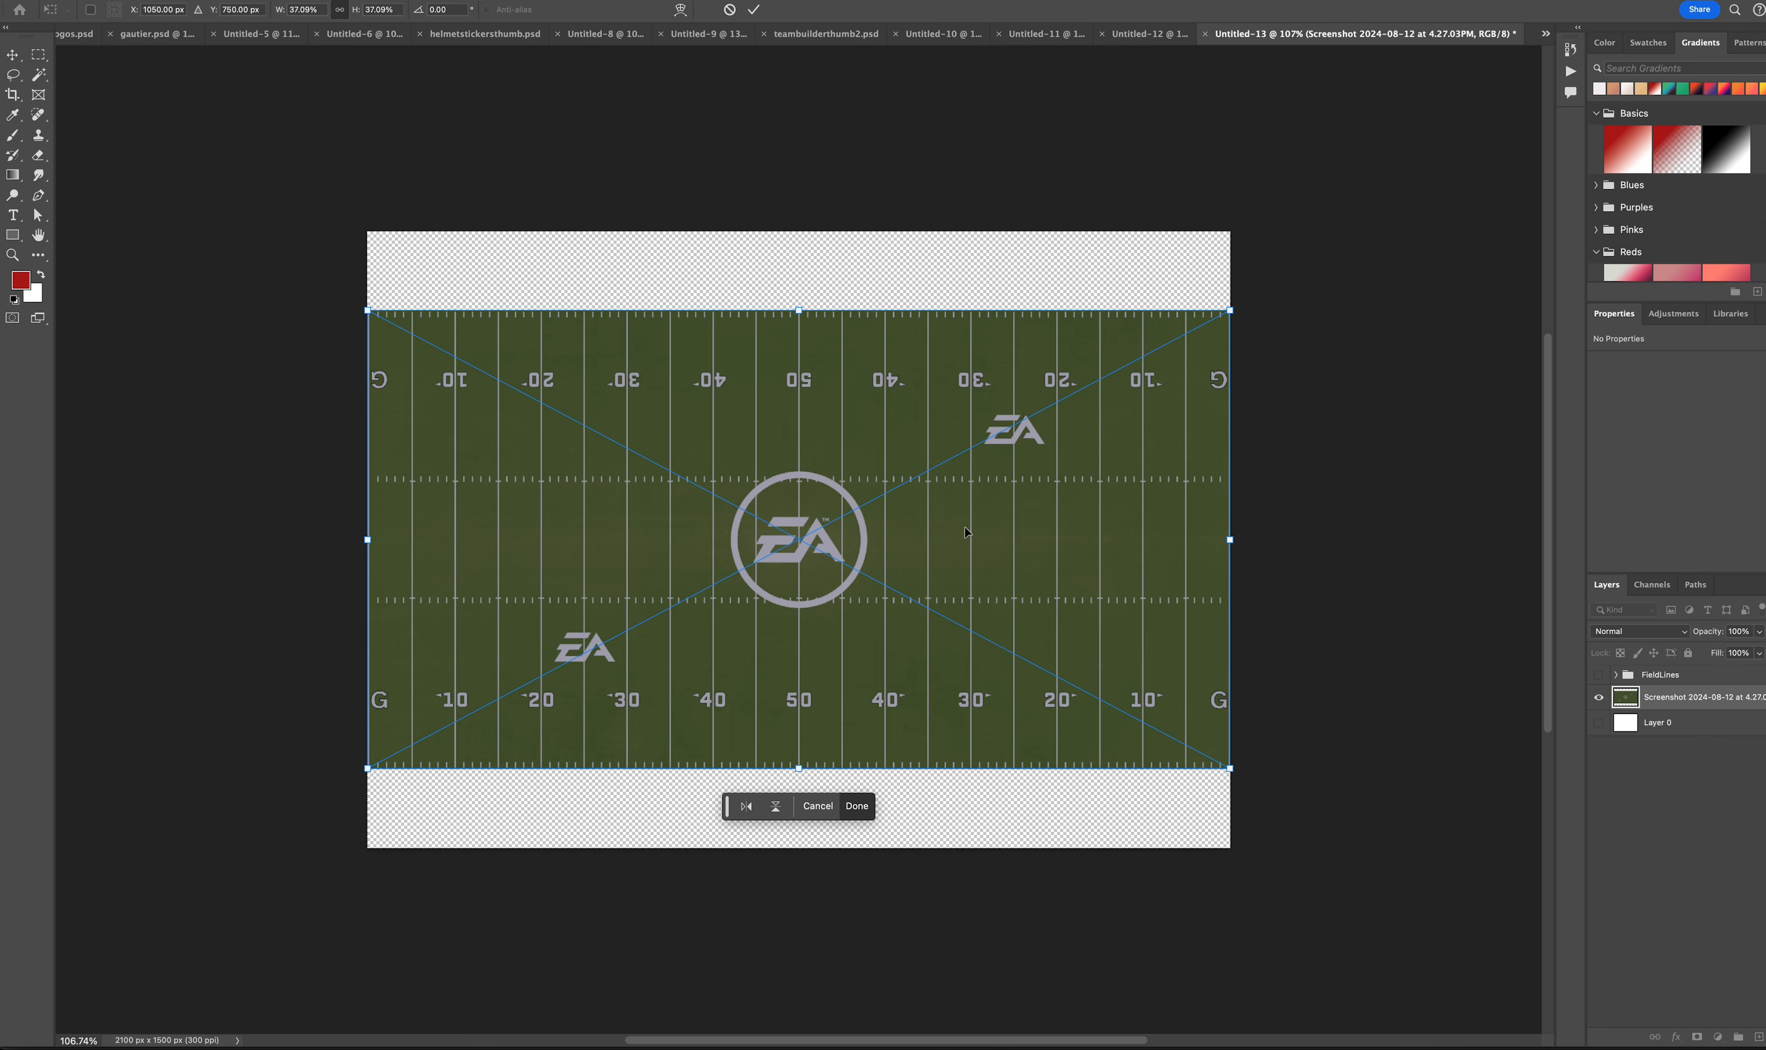
left_click(755, 11)
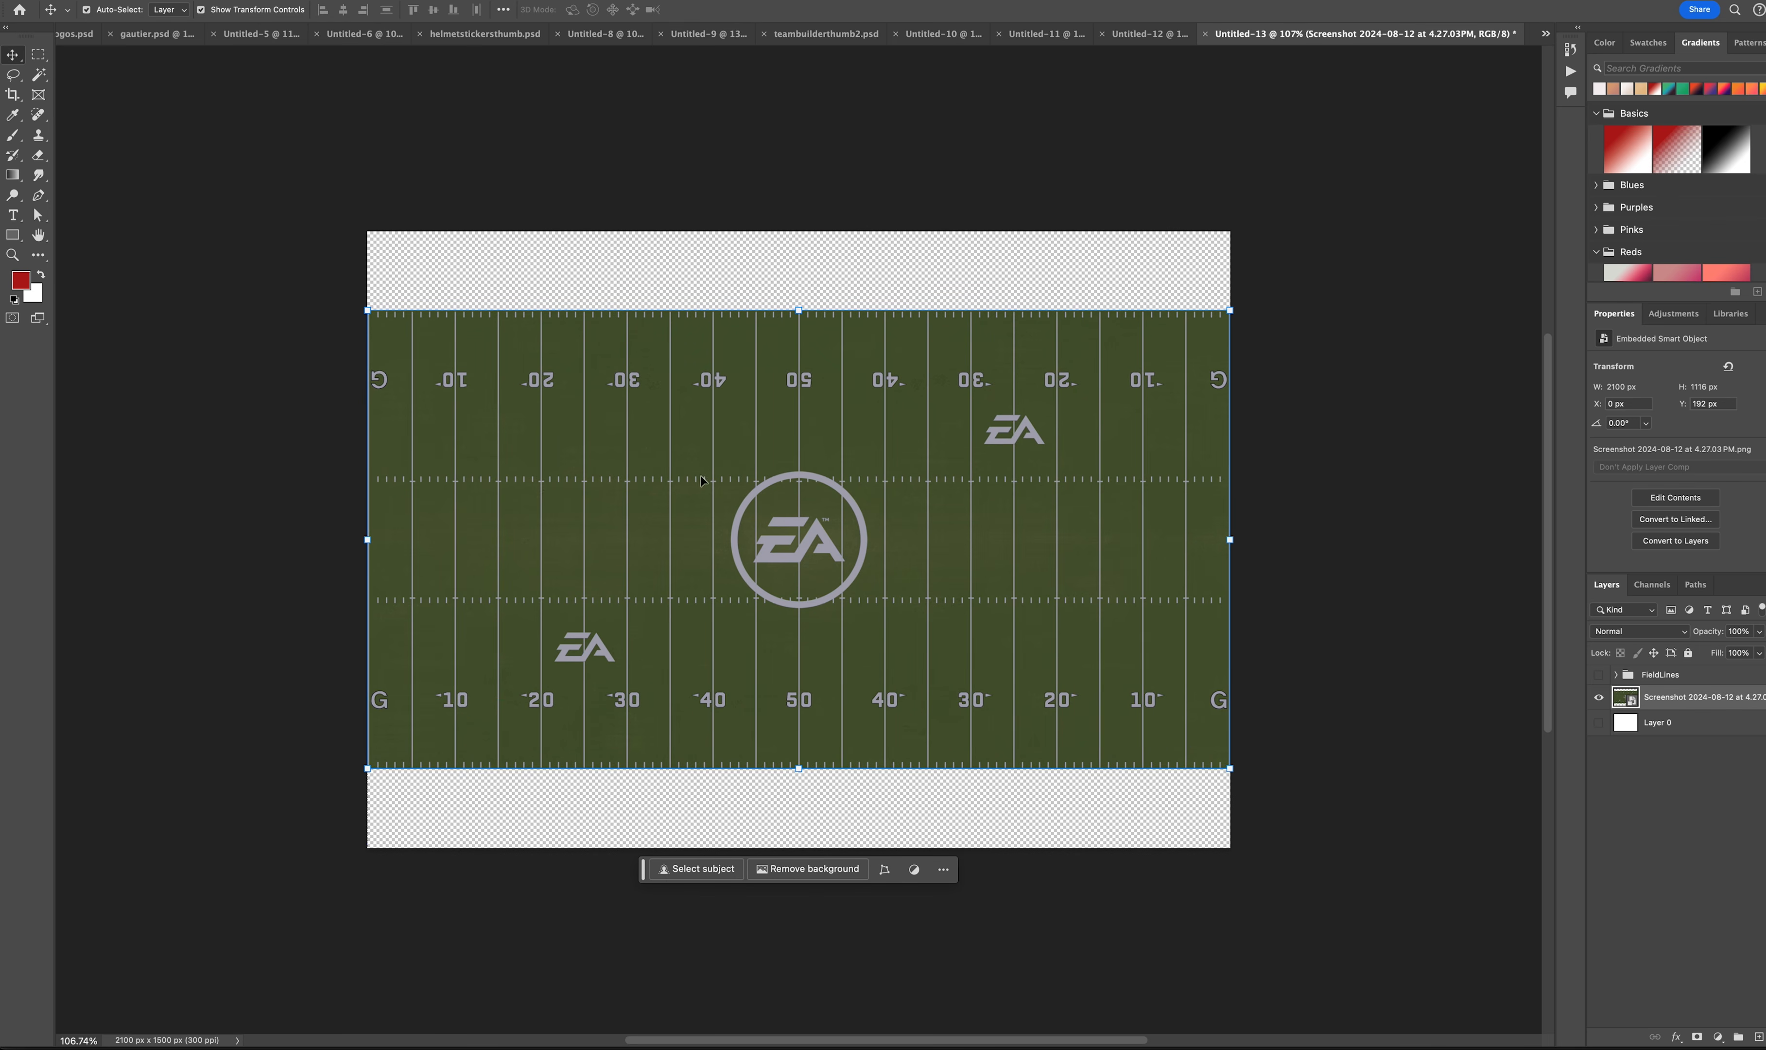
left_click(1320, 504)
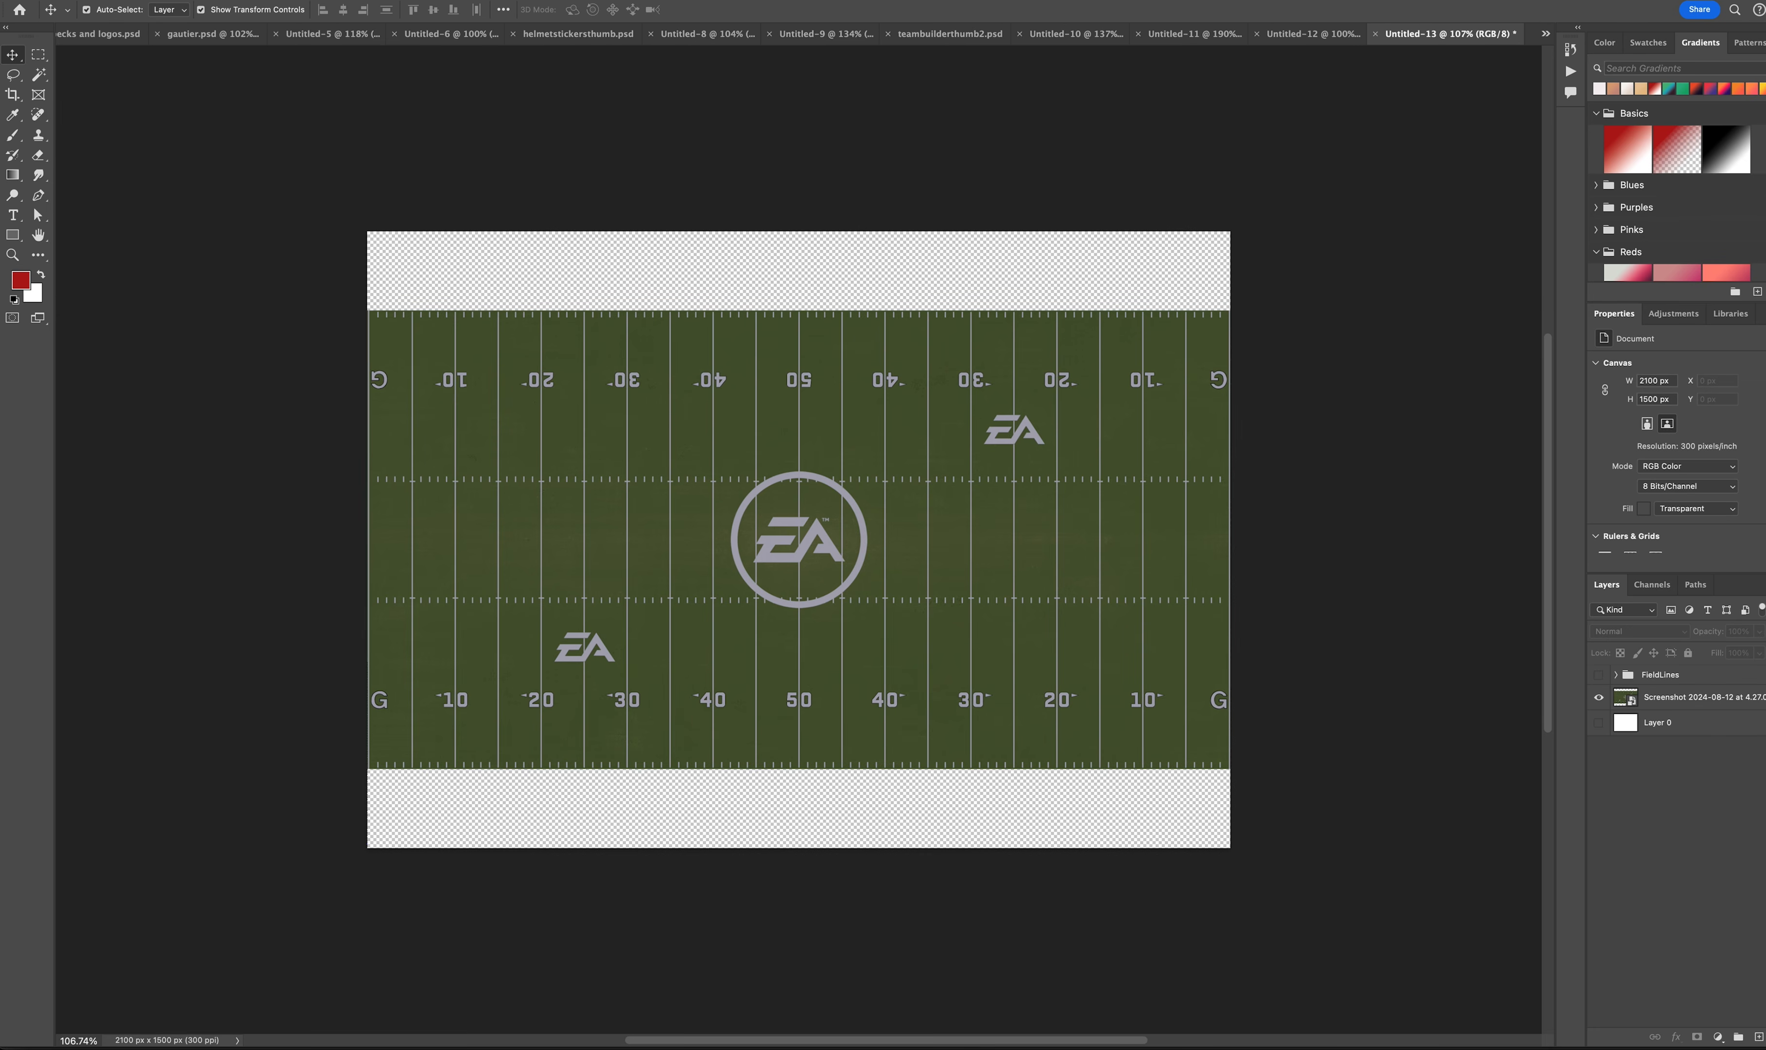
scroll(569, 567, "down", 1)
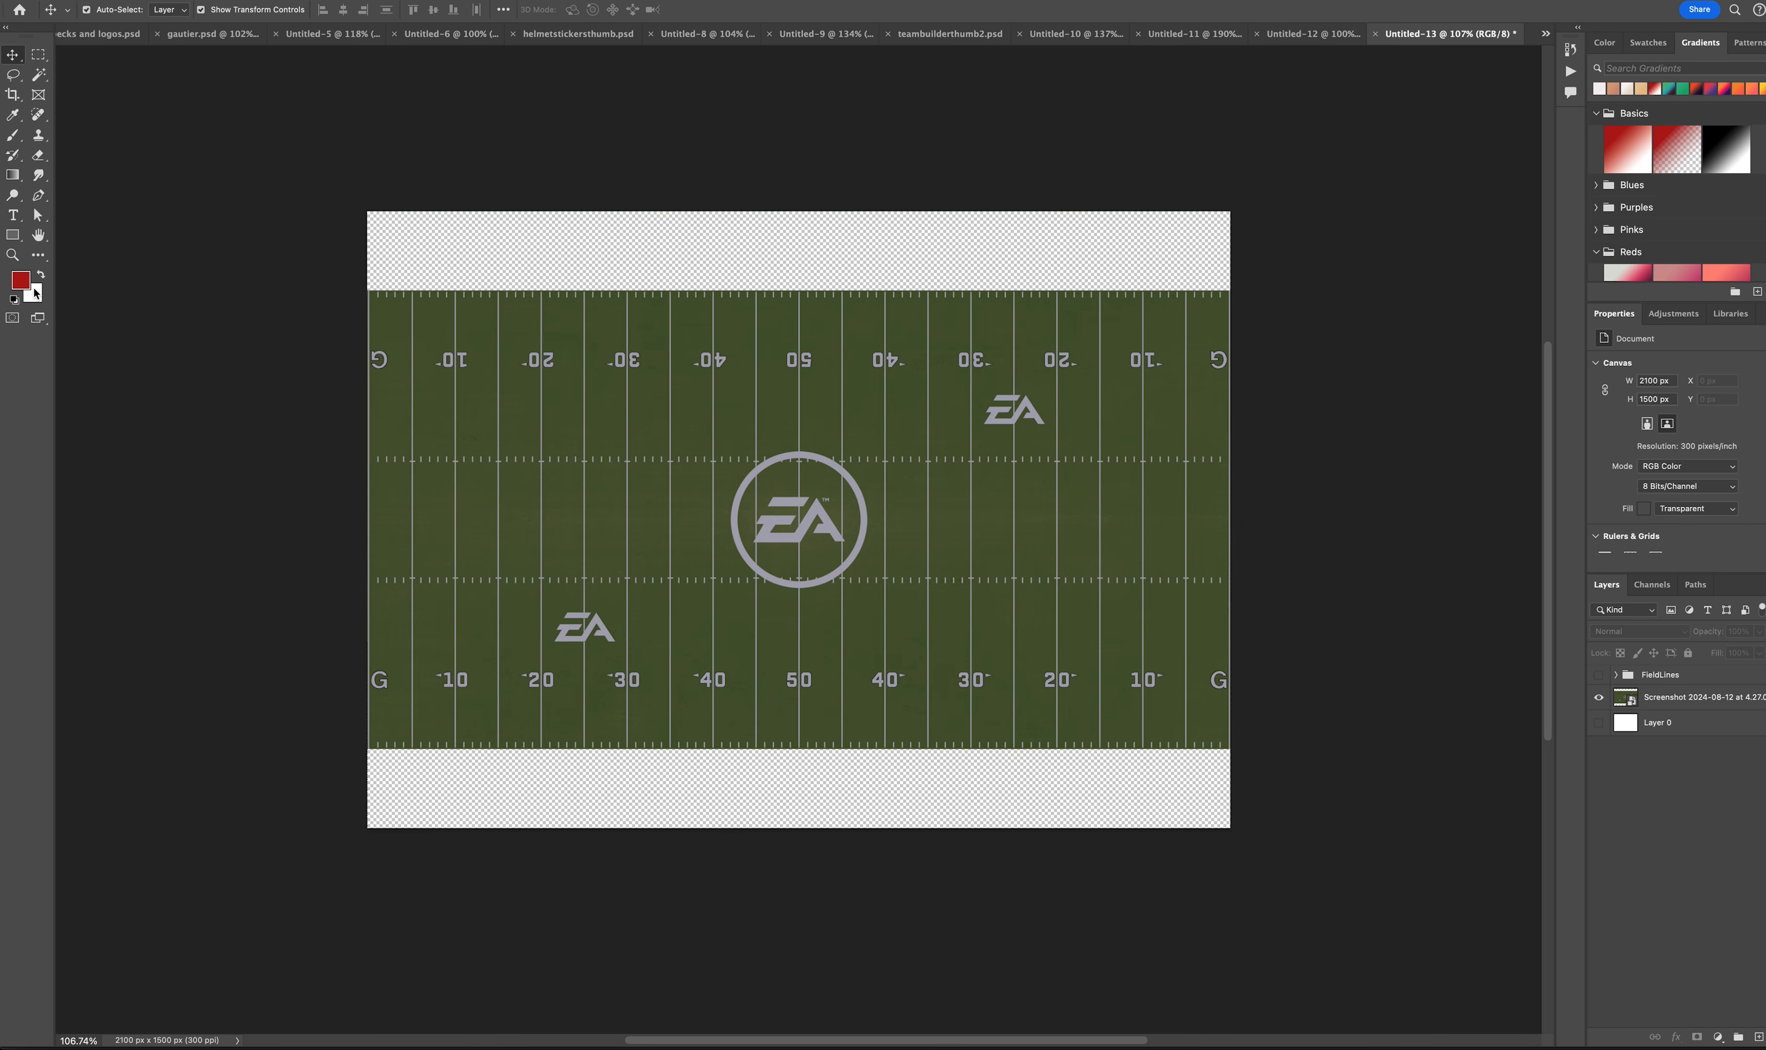
Step: Draw a red rectangle about 104 × 1114 px covering the field strip between the left 5- and 10-yard lines
left_click(16, 237)
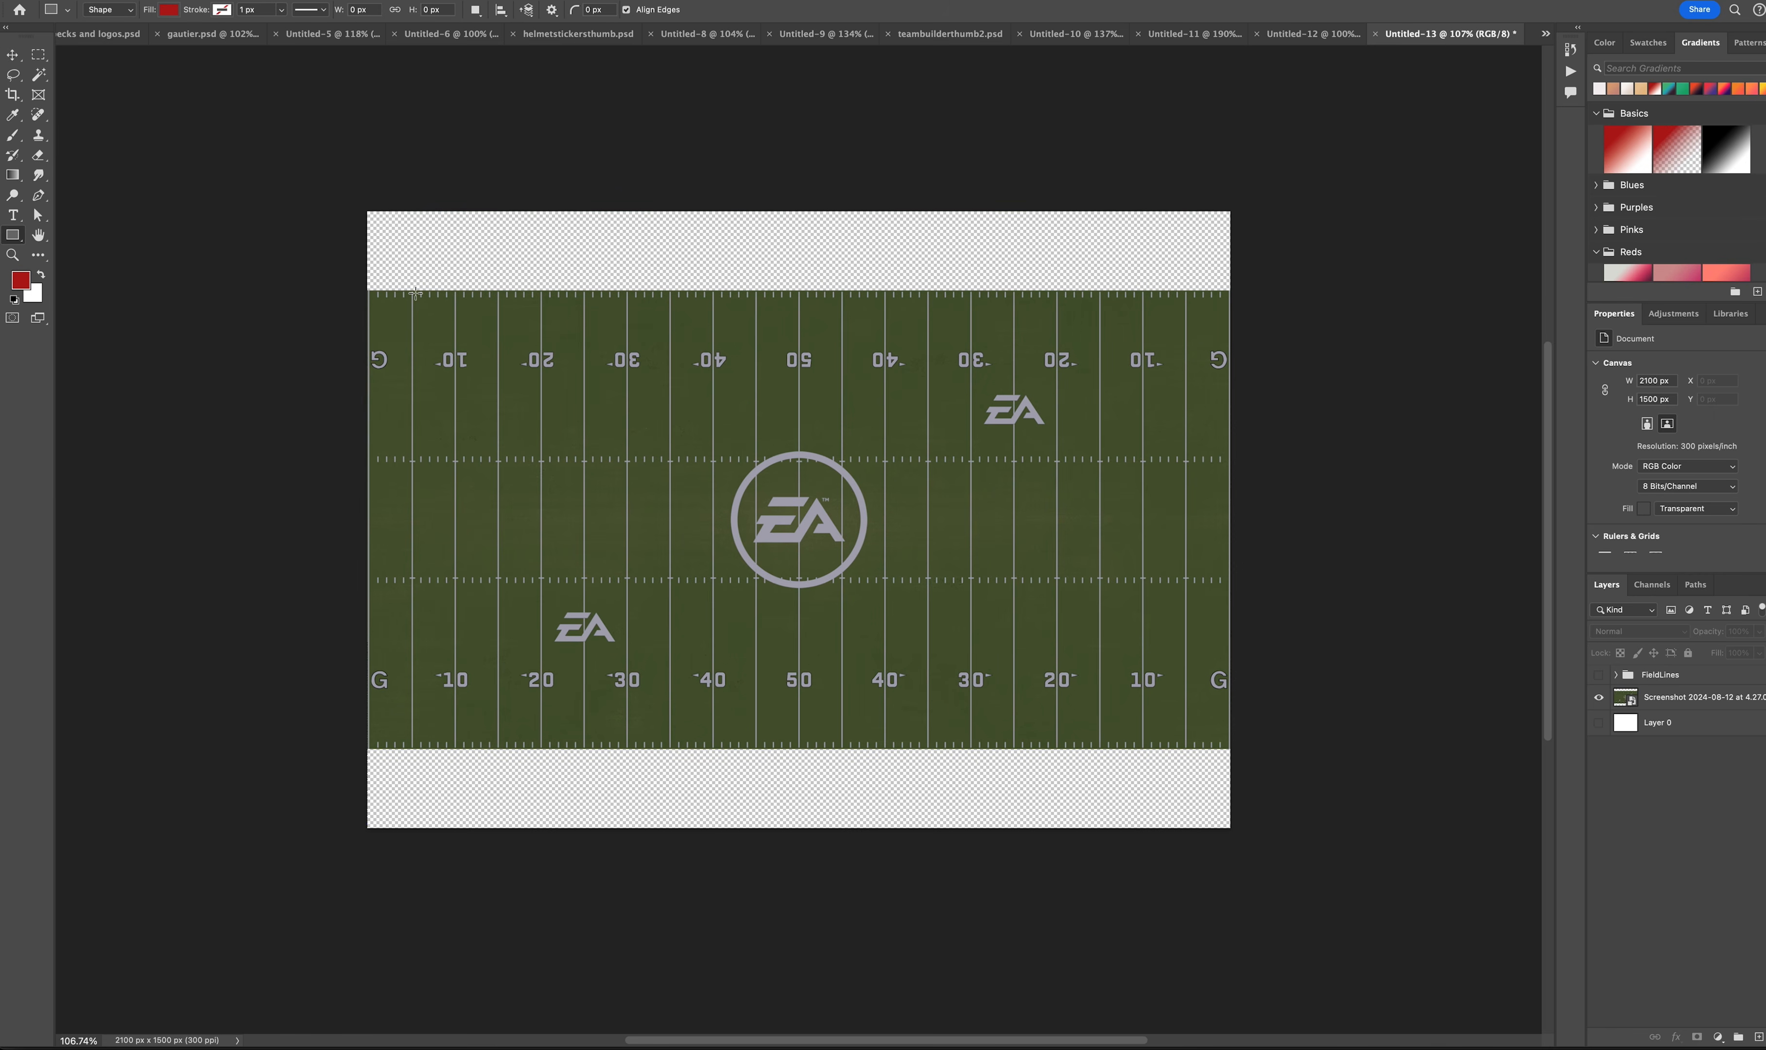
left_click(12, 254)
left_click_drag(428, 301, 472, 303)
scroll(473, 303, "down", 5)
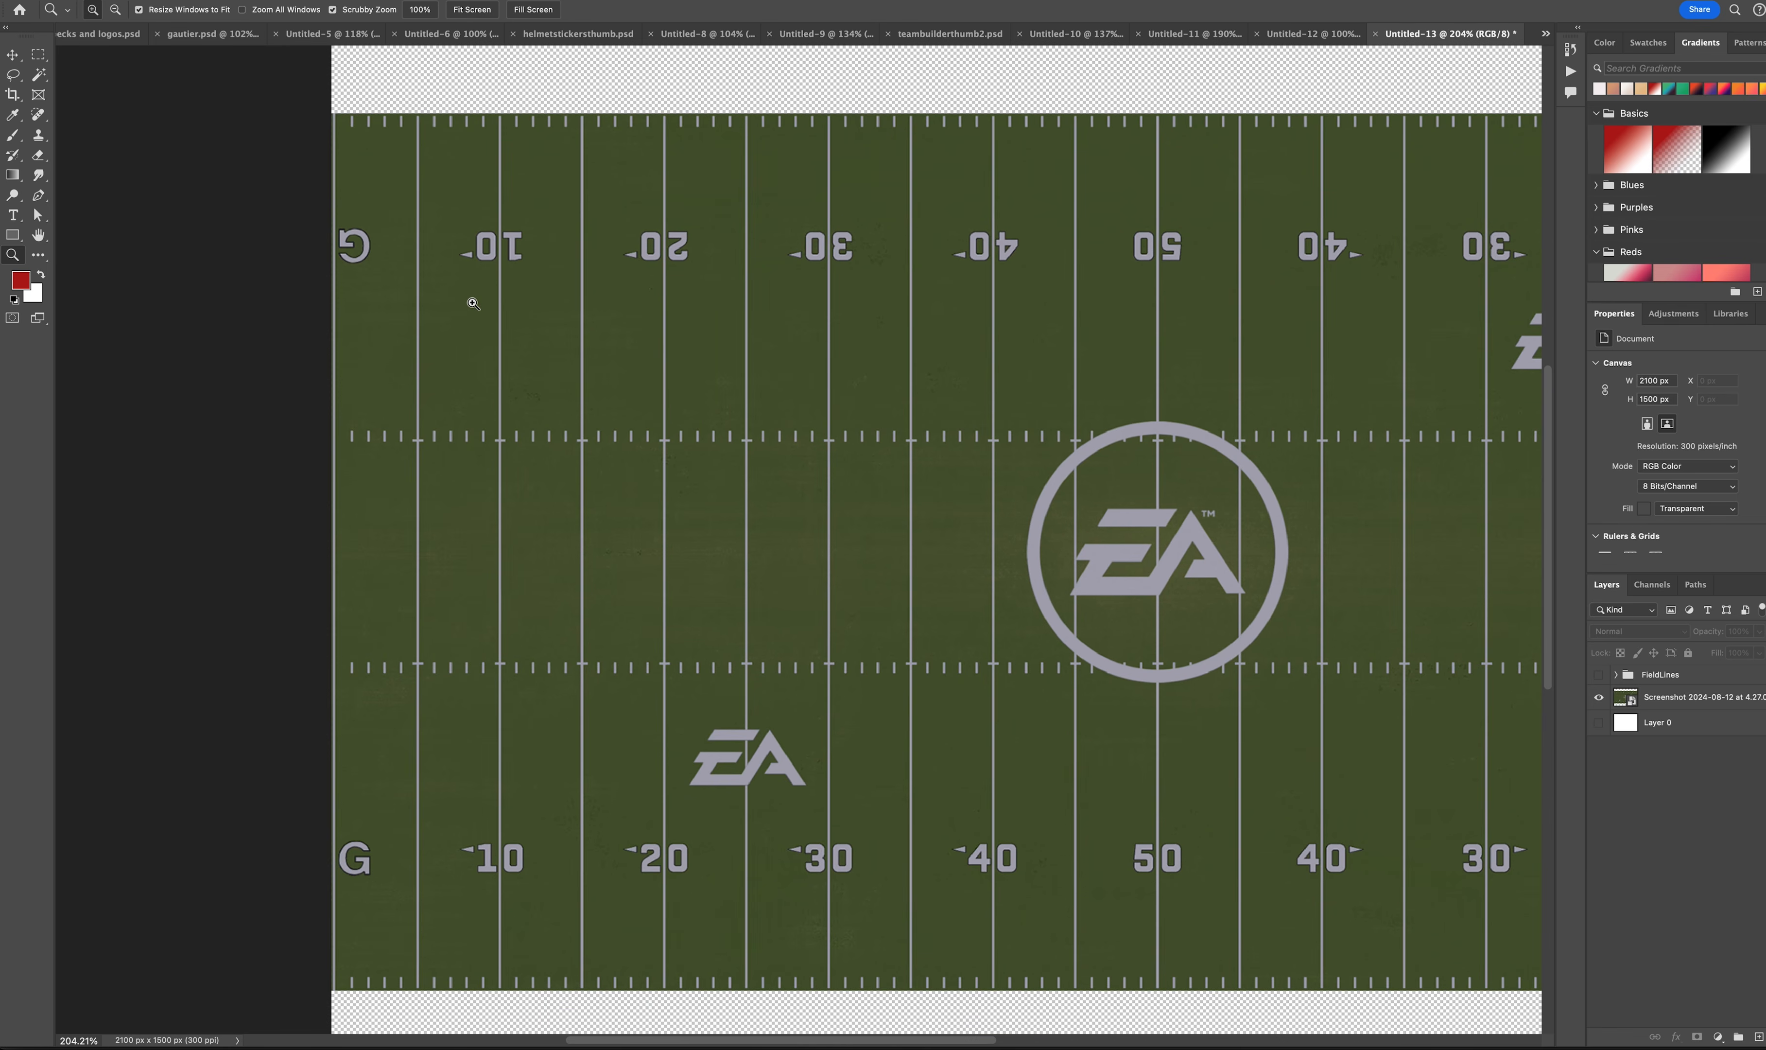
scroll(473, 304, "right", 2)
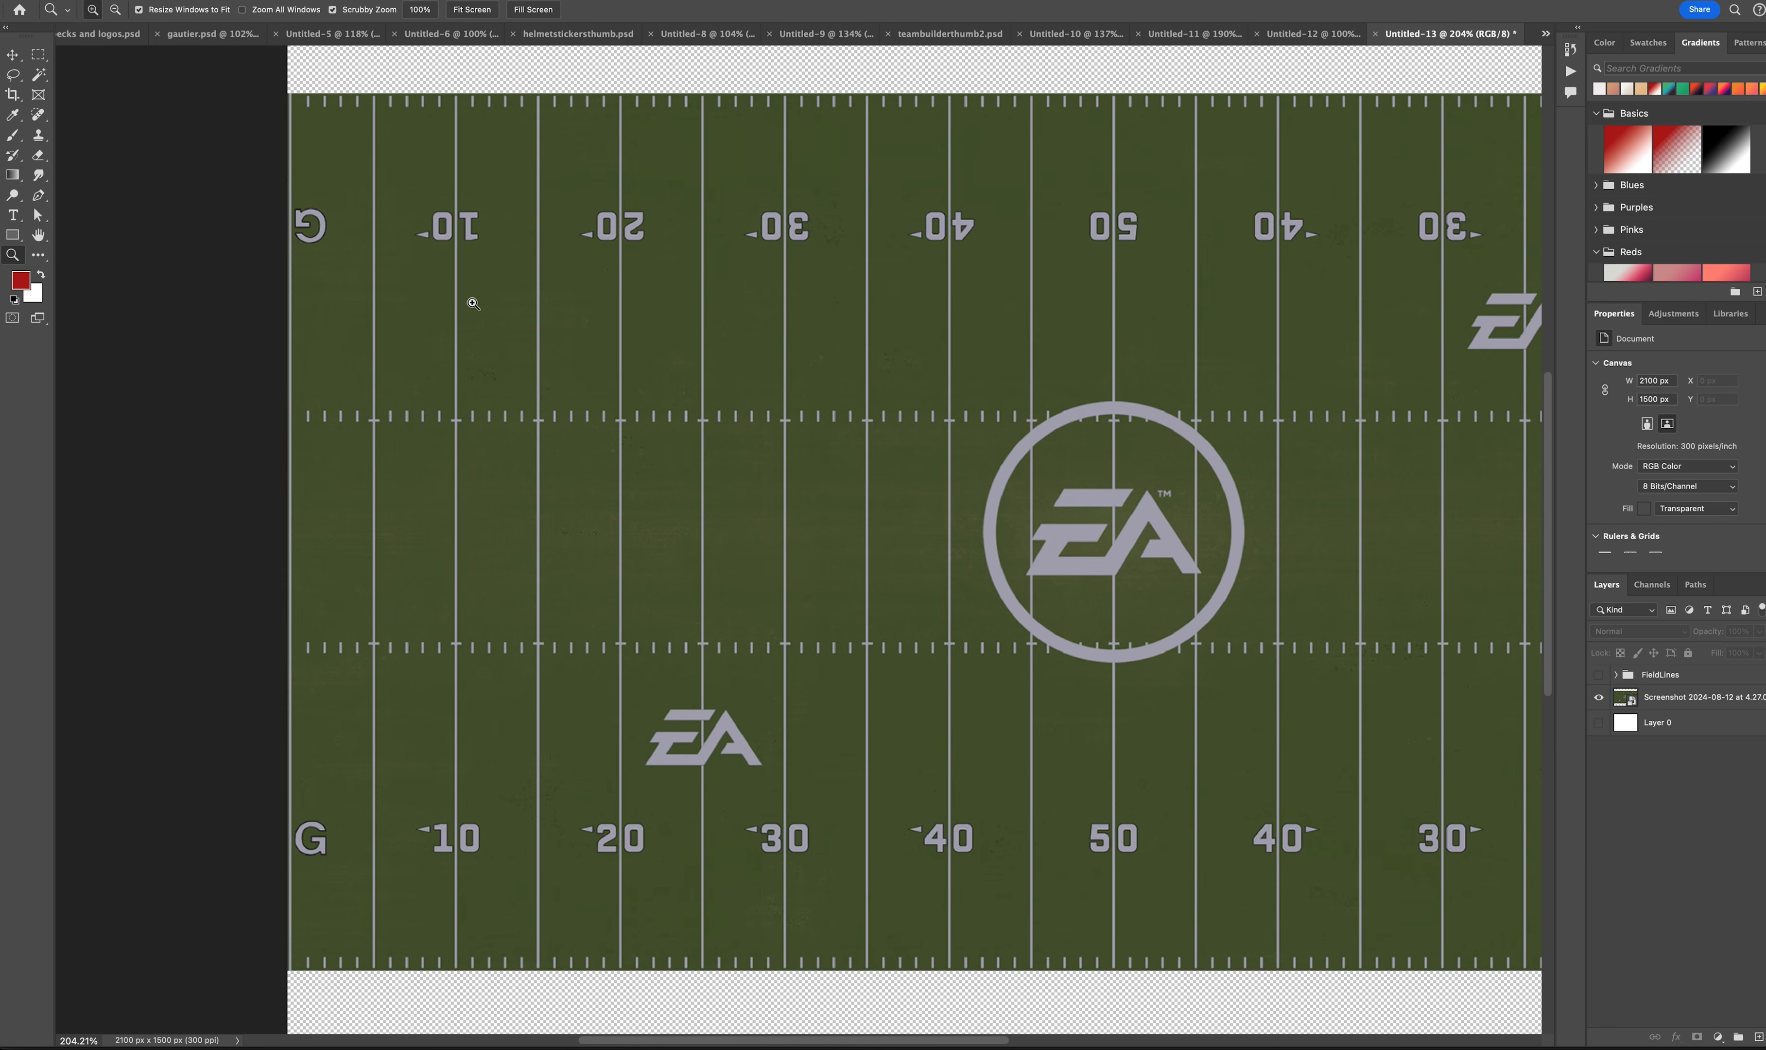
left_click(13, 235)
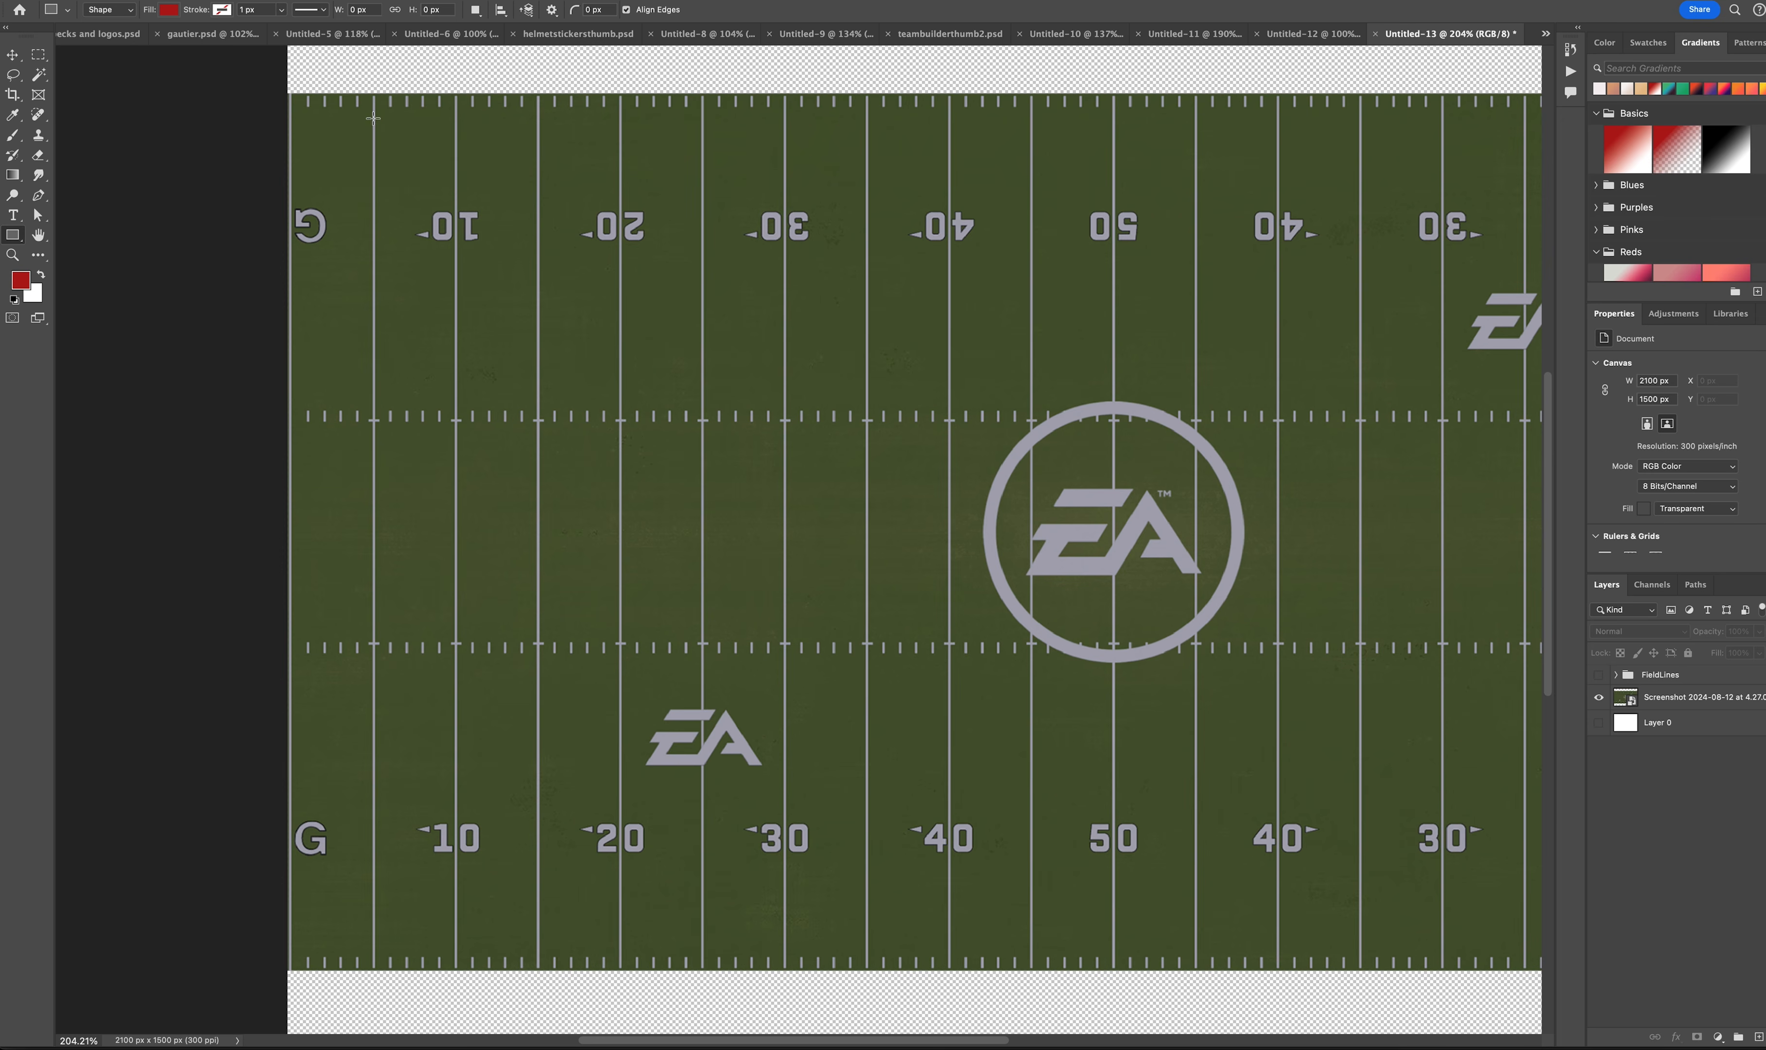
left_click_drag(375, 93, 456, 968)
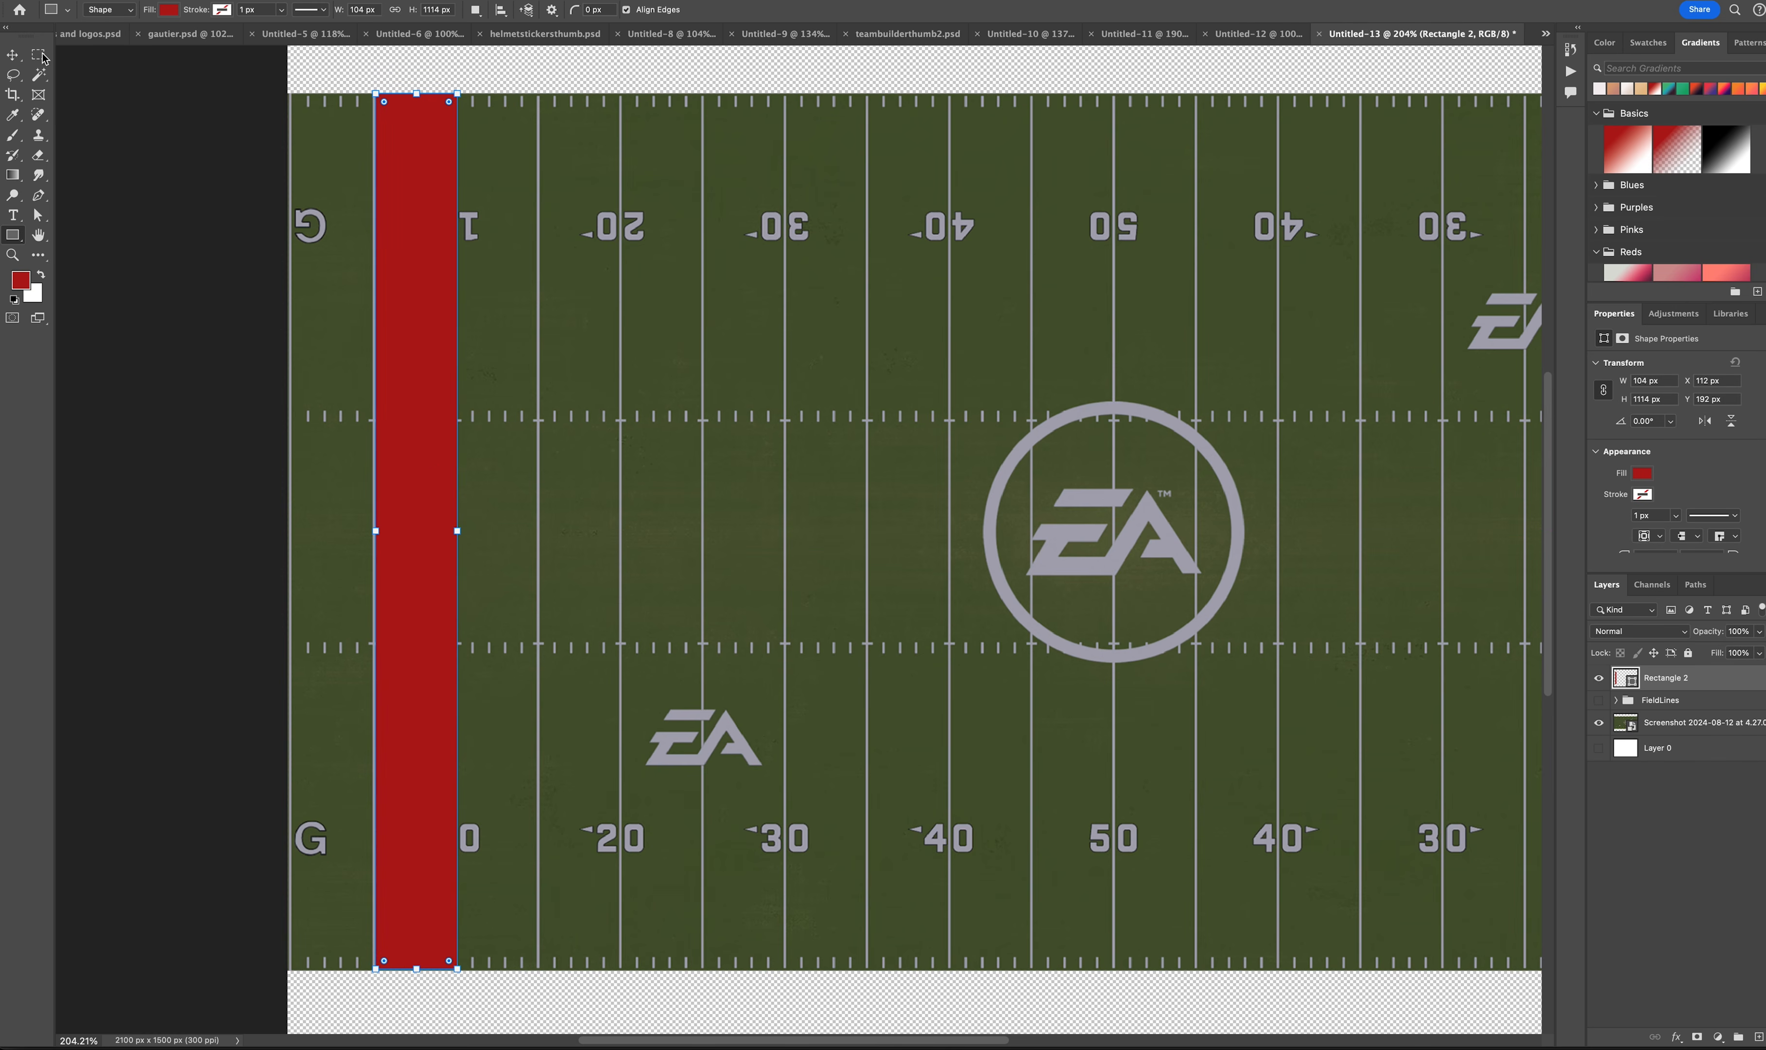
left_click(17, 57)
left_click(149, 136)
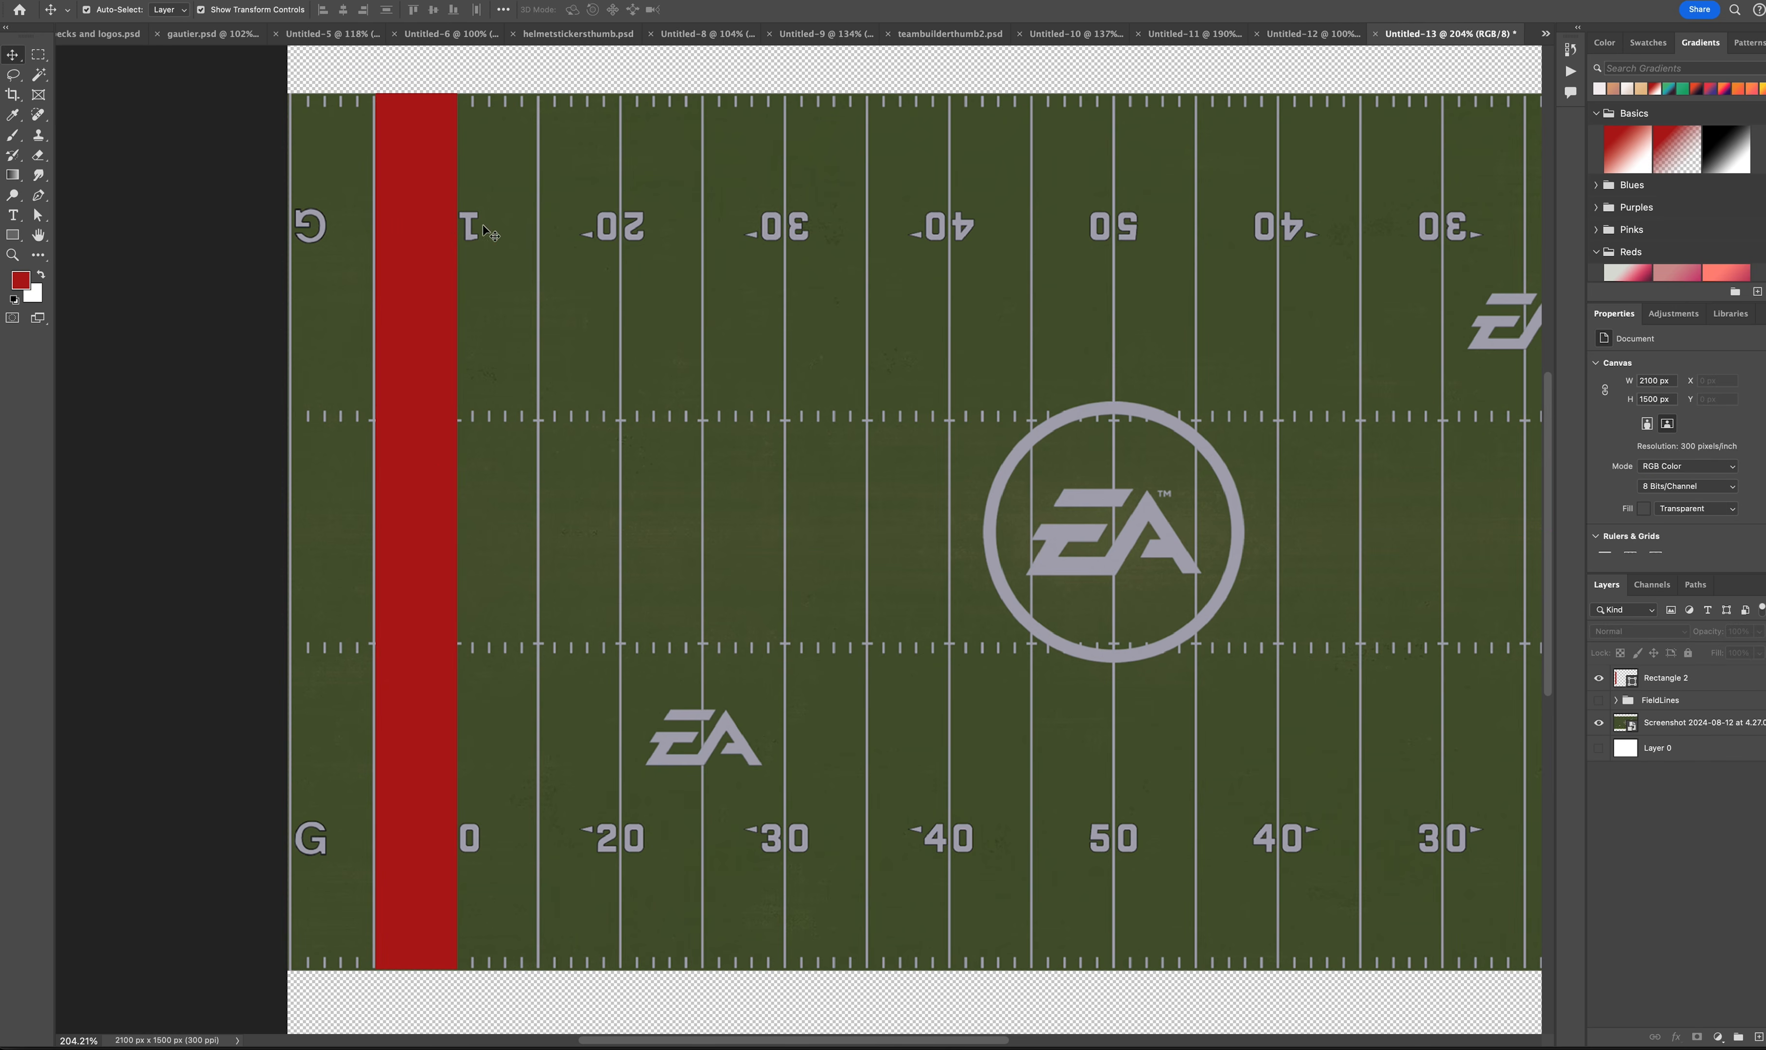
Step: Narrow the red rectangle to 100 px by pulling in its right edge to uncover the 10-yard line
left_click(426, 231)
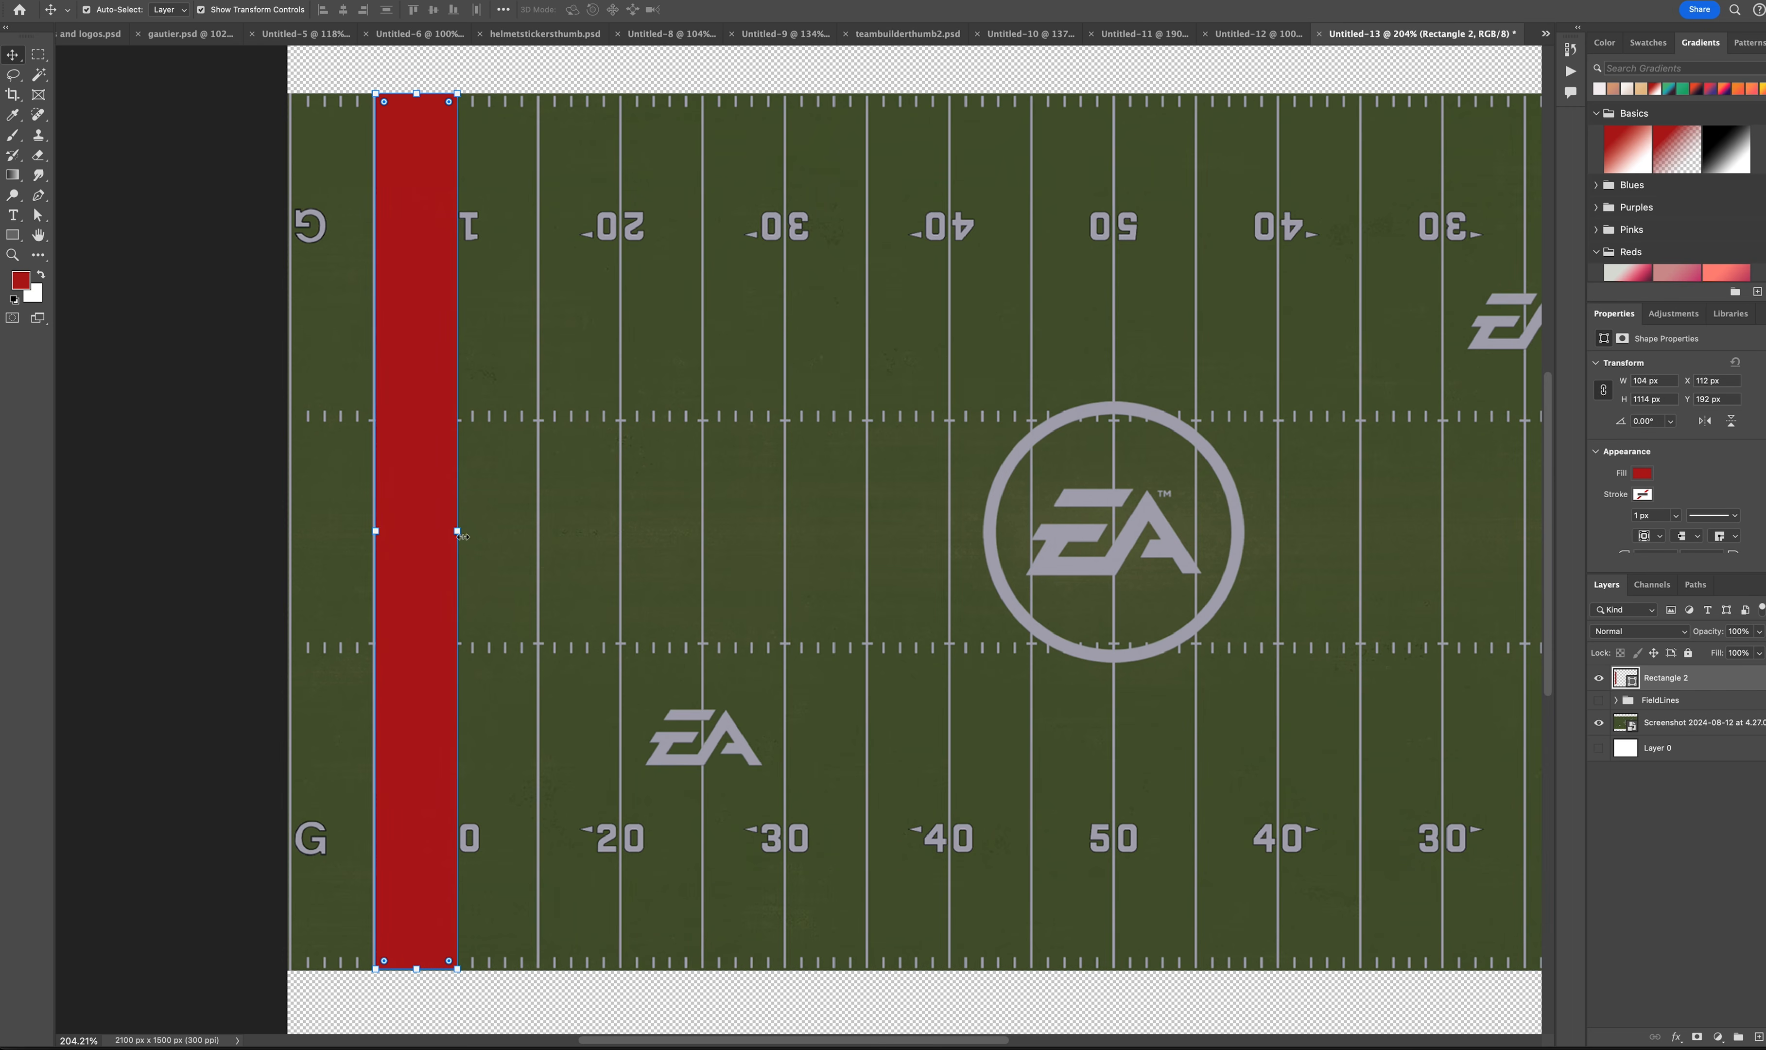
left_click_drag(457, 530, 456, 531)
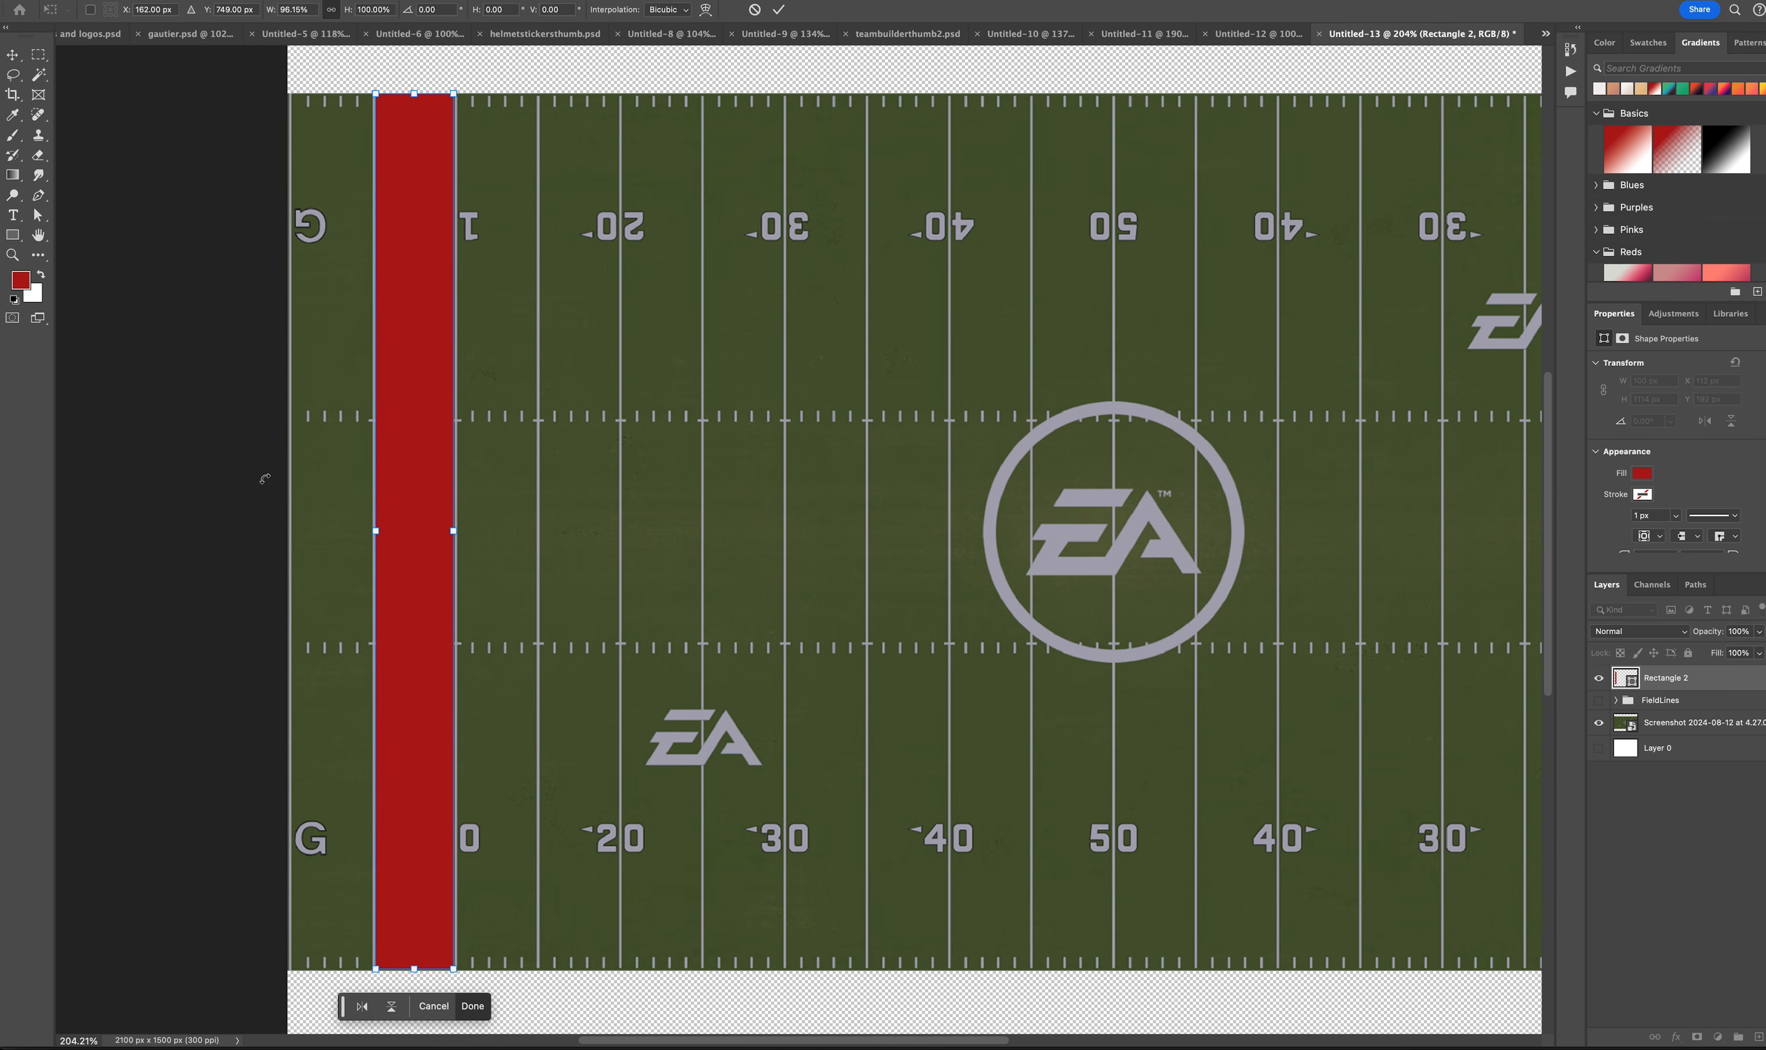
left_click(778, 9)
left_click(233, 237)
left_click(416, 160)
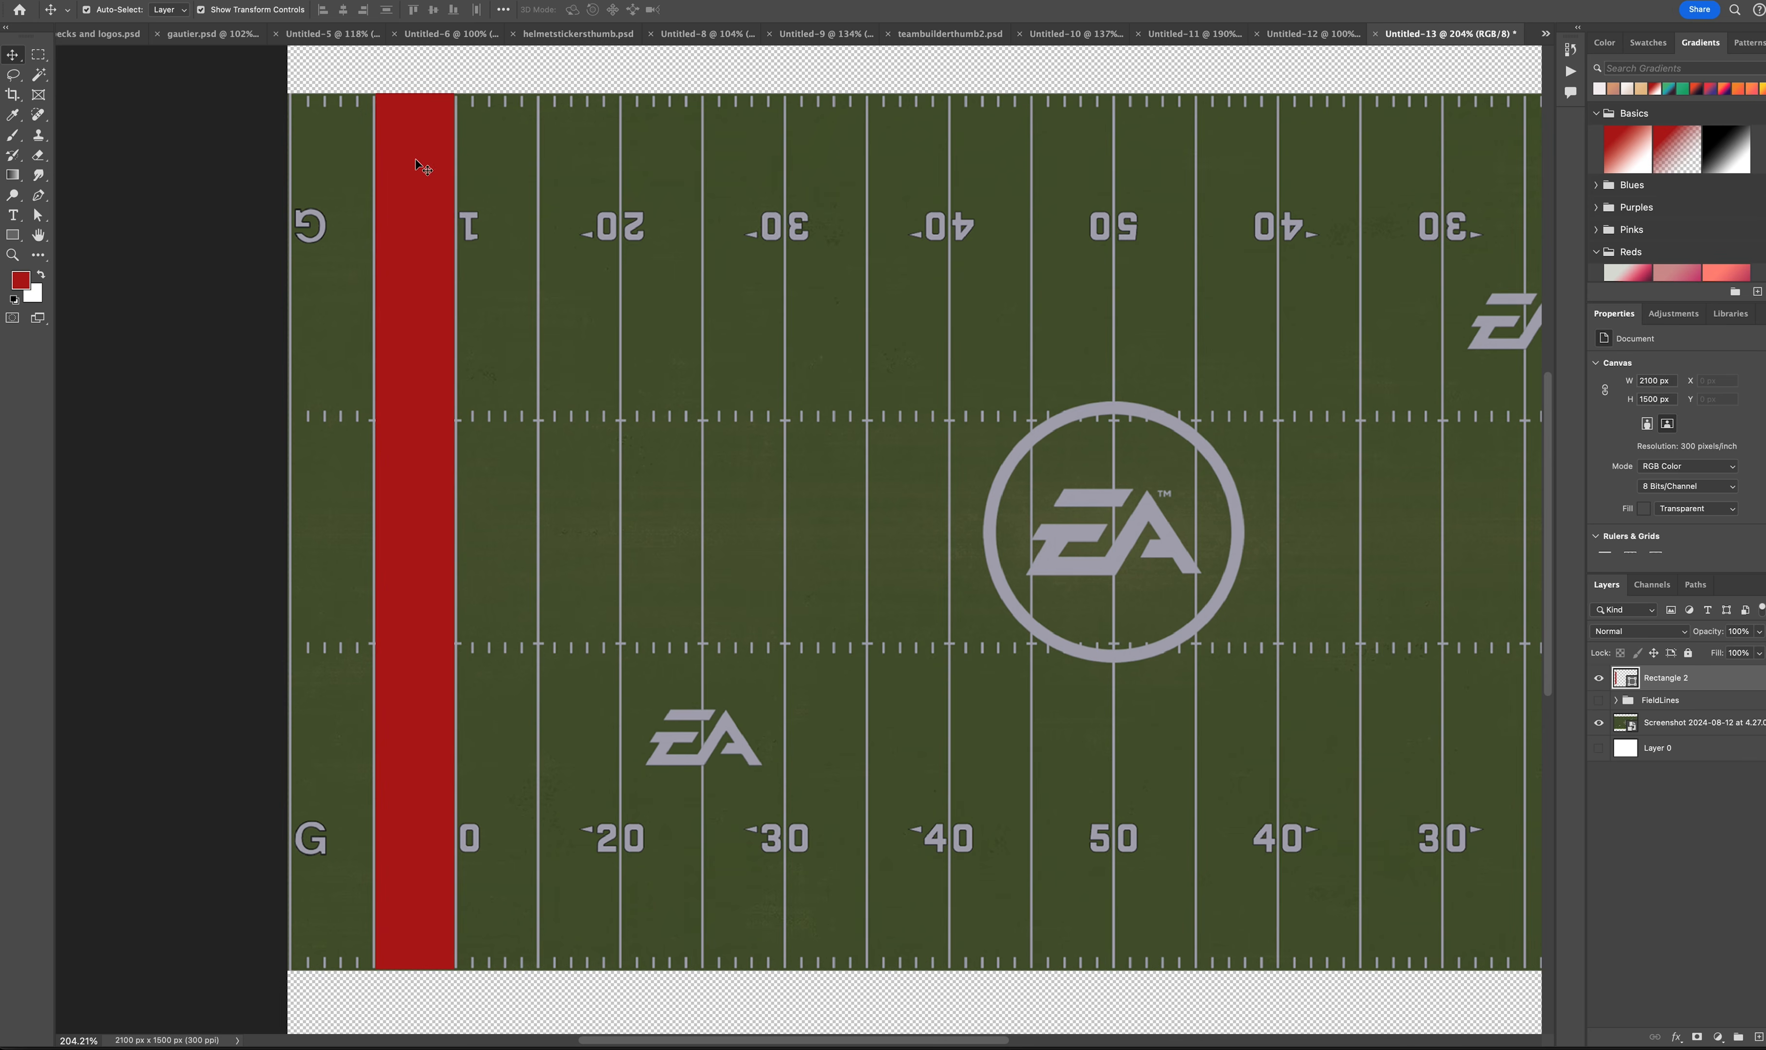
left_click(189, 379)
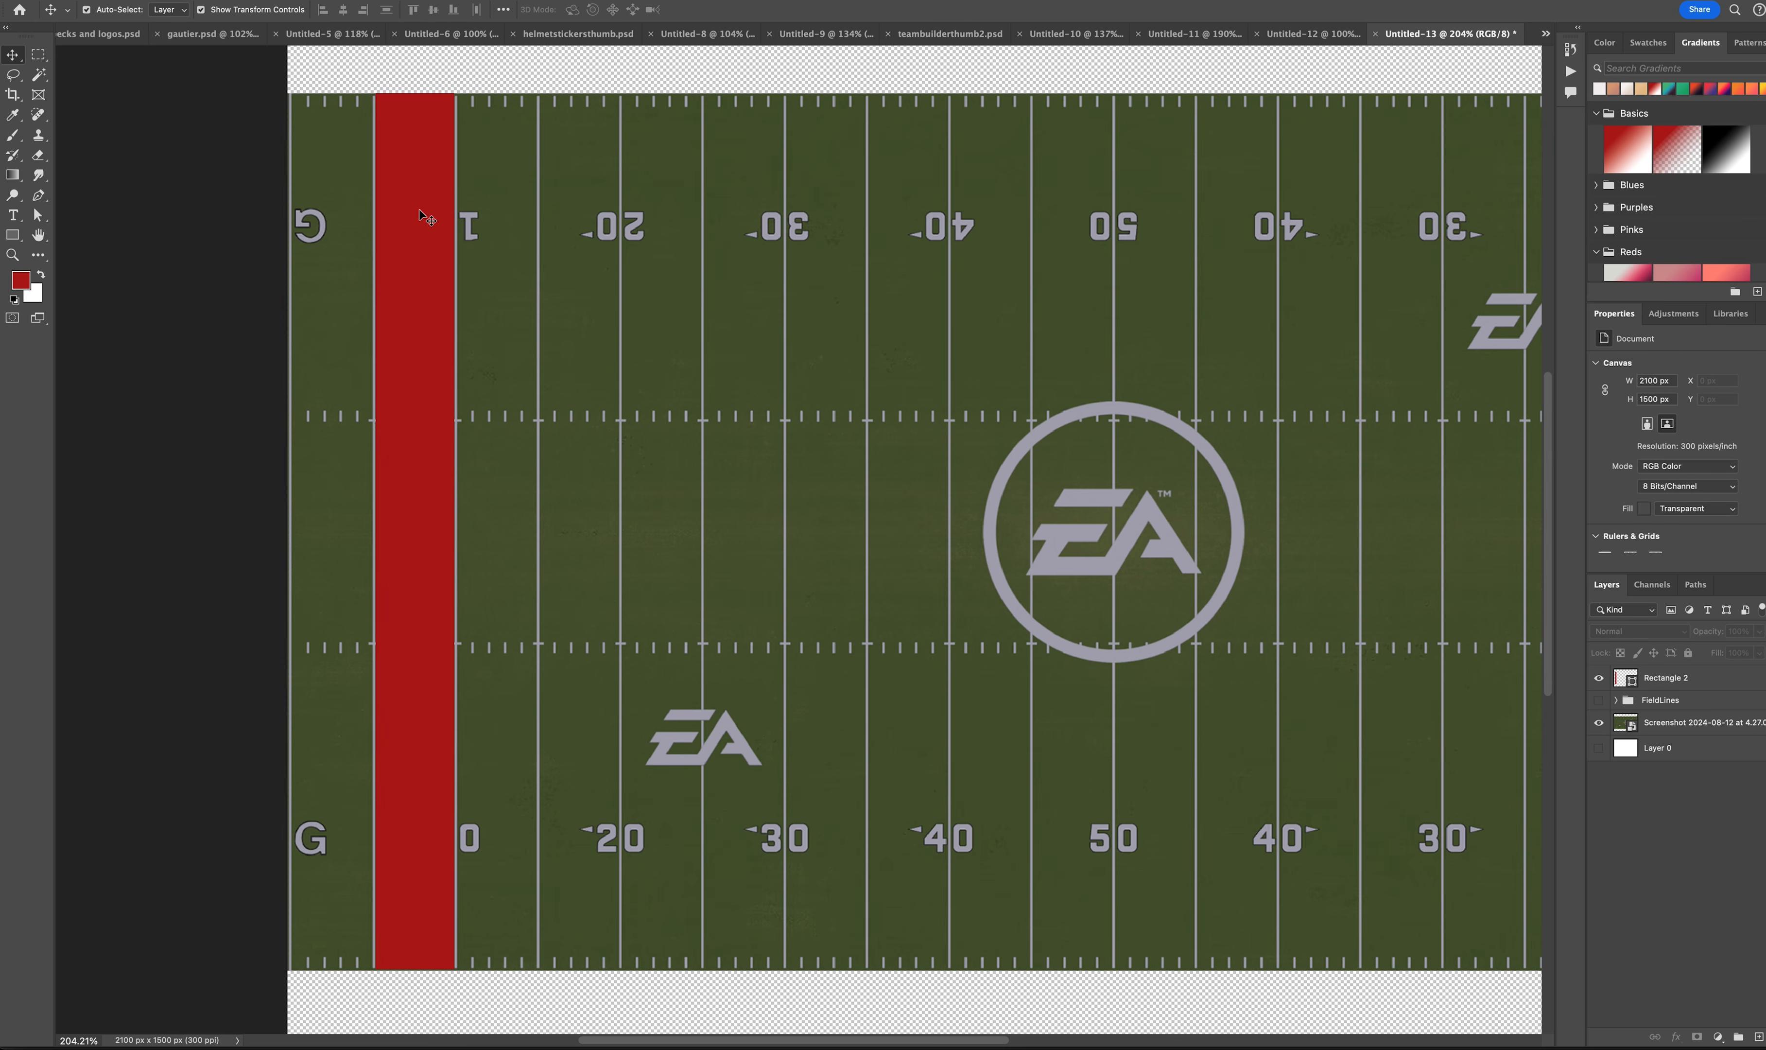
Step: Try narrowing the red rectangle to 97 px and nudging it 2 px to the right
left_click(406, 279)
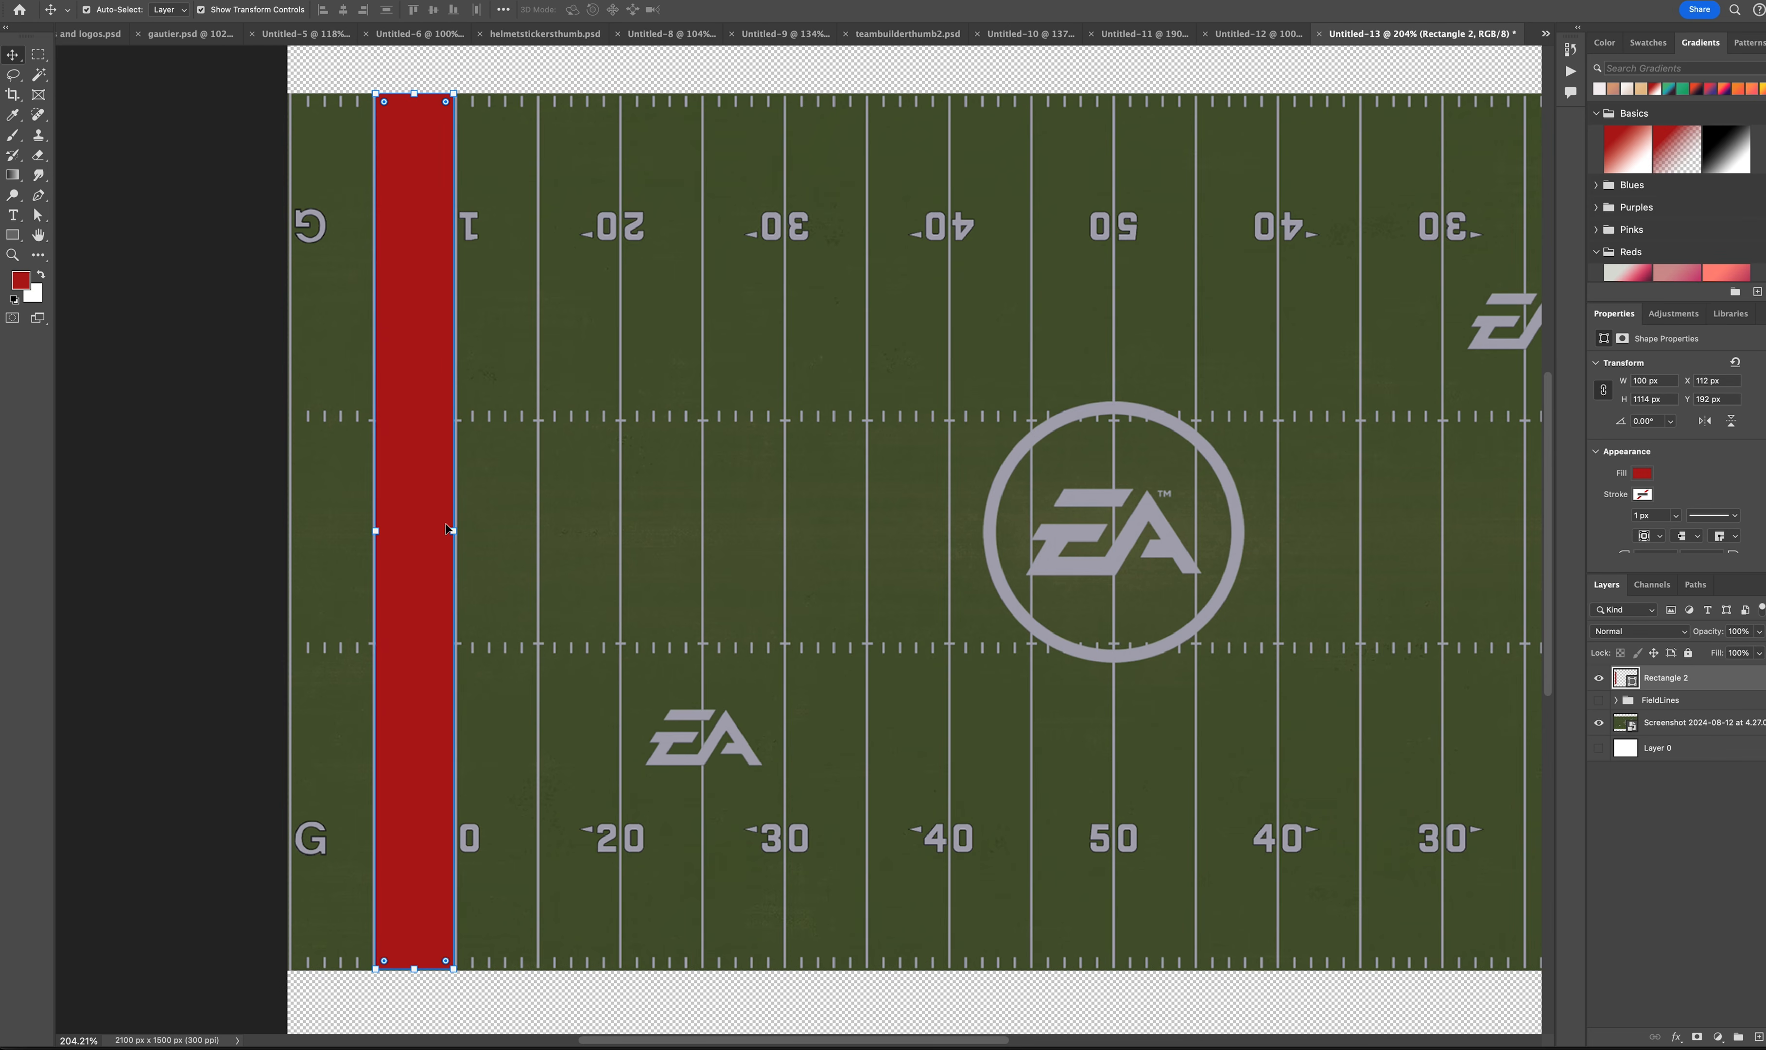
left_click_drag(456, 530, 453, 530)
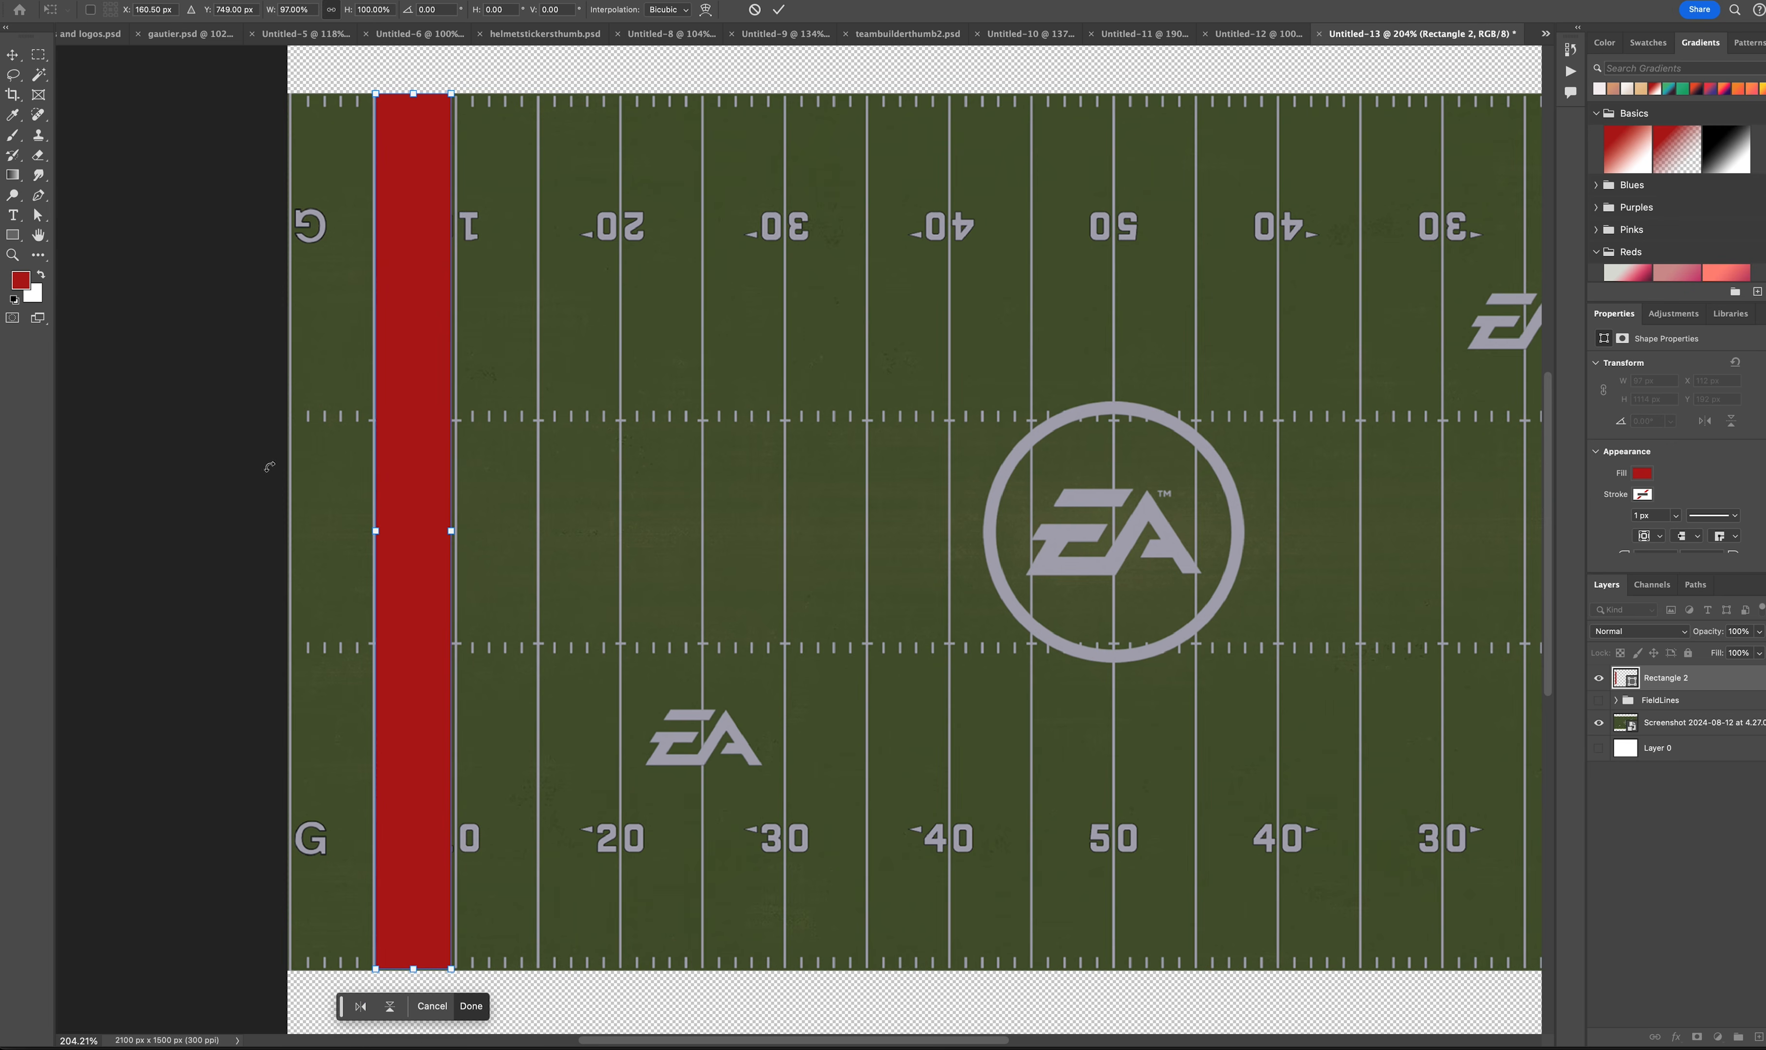
left_click(778, 9)
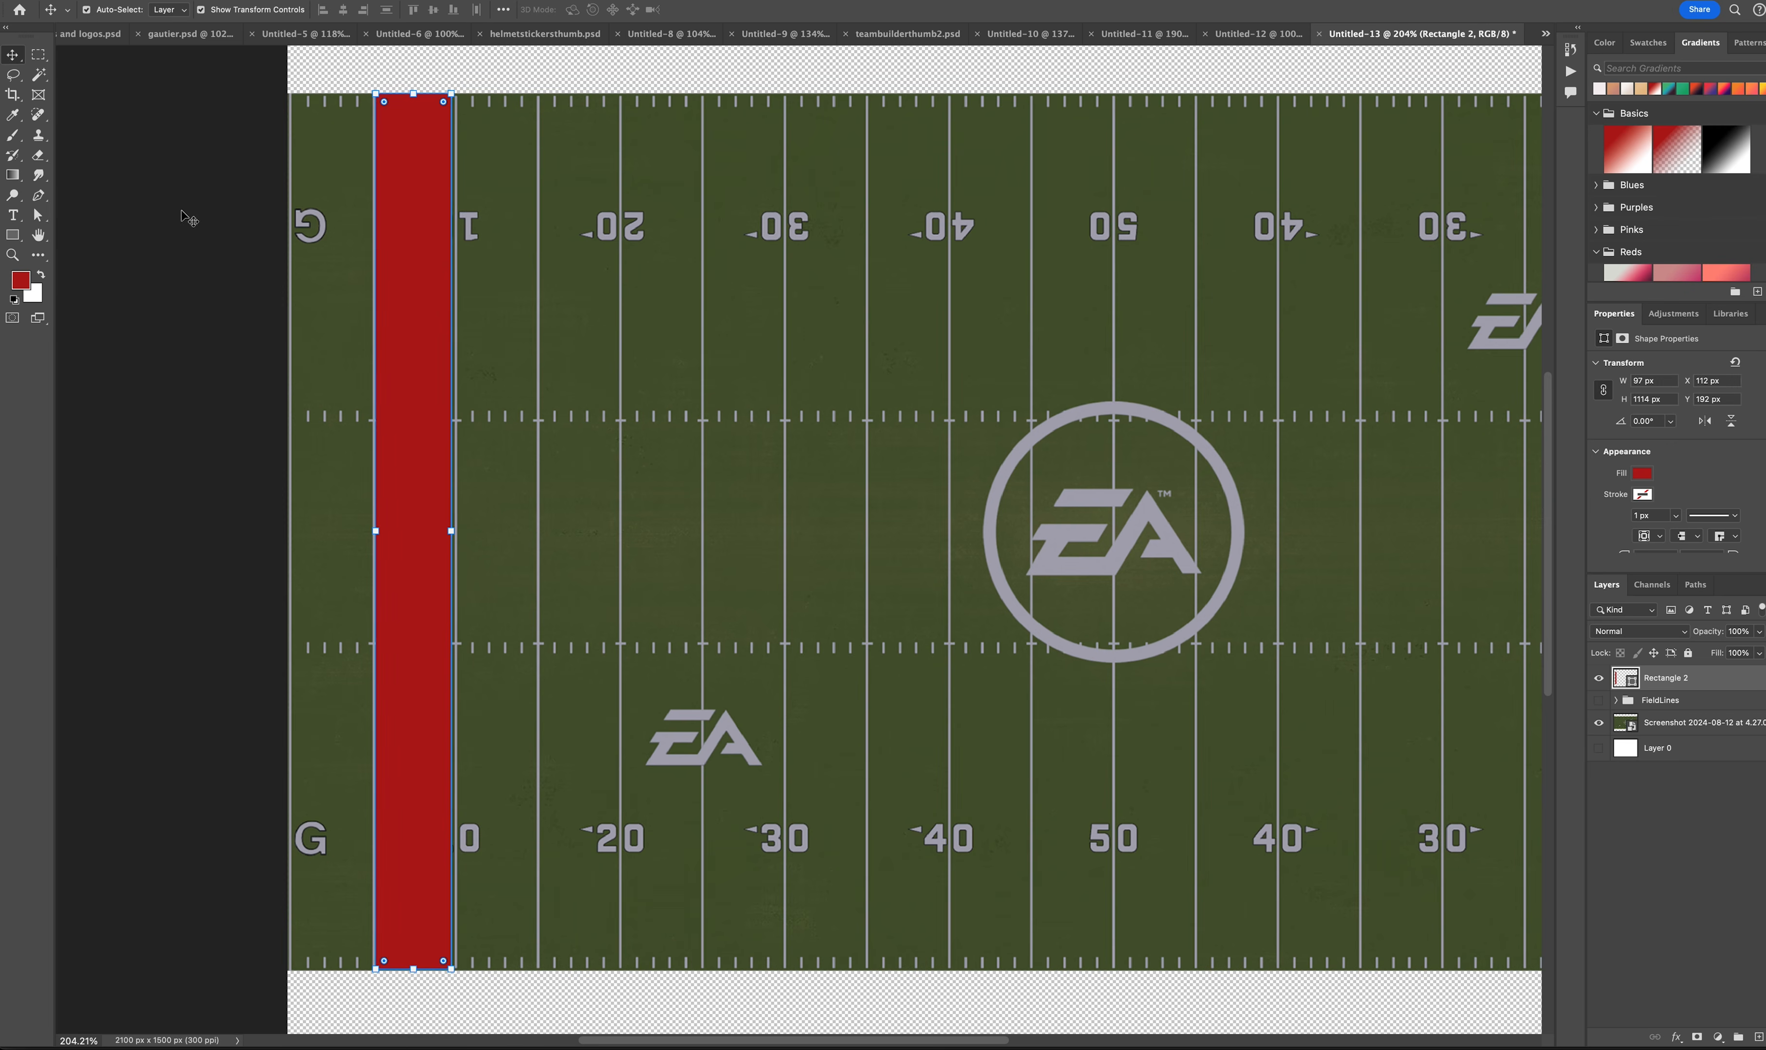
left_click(167, 255)
left_click(398, 170)
key("Right")
key("Right")
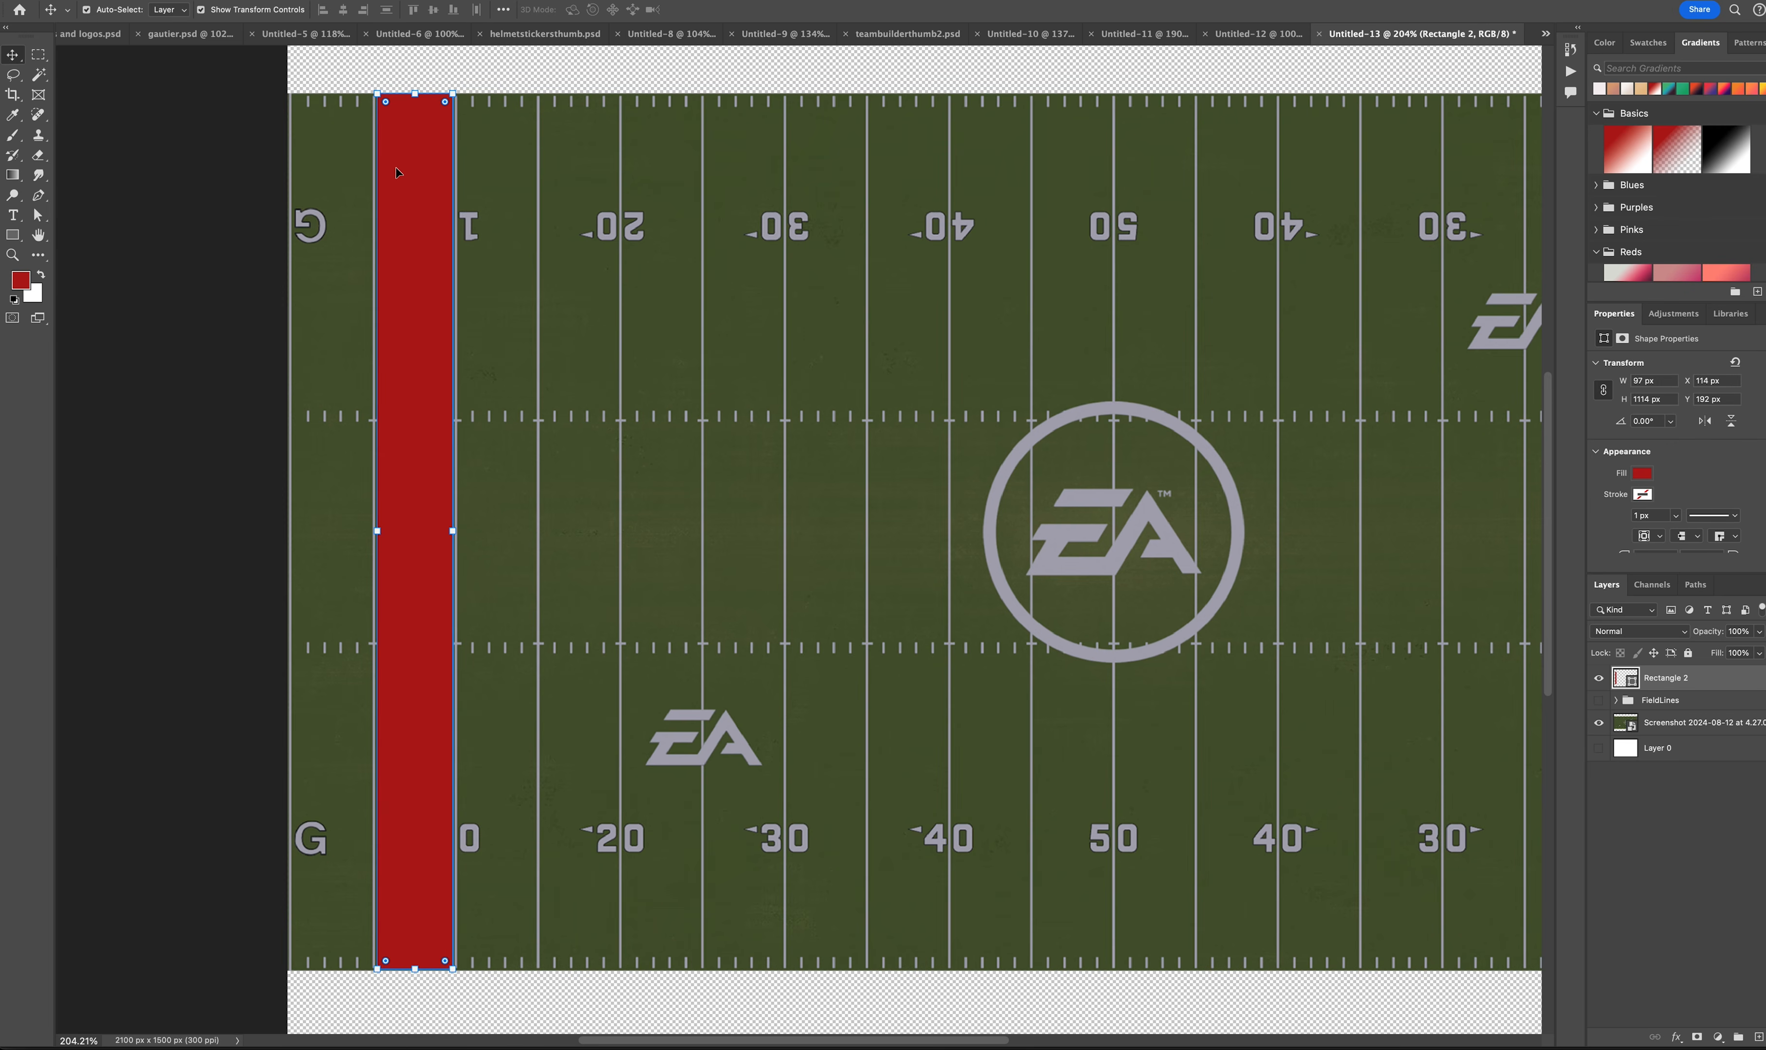
left_click(169, 307)
left_click(397, 263)
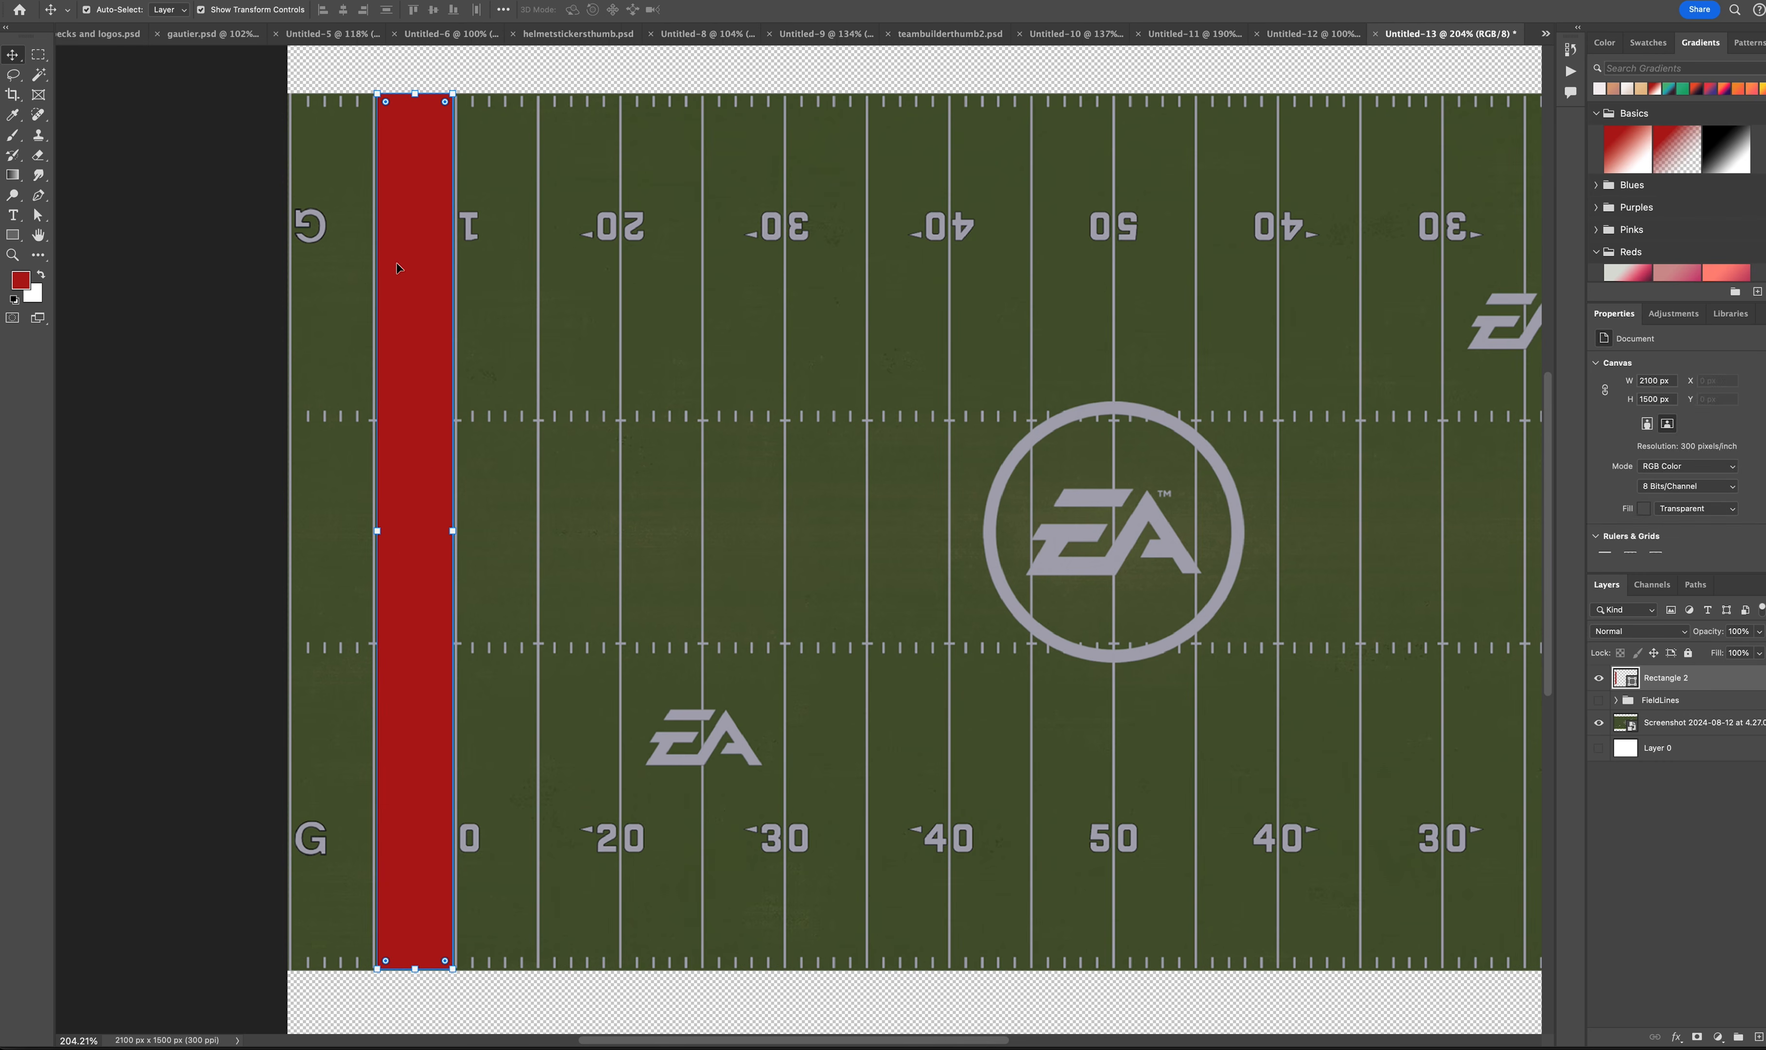
Step: Nudge the red rectangle back 2 px to the left and widen it to 100 px
left_click(451, 528)
key("Left")
key("Left")
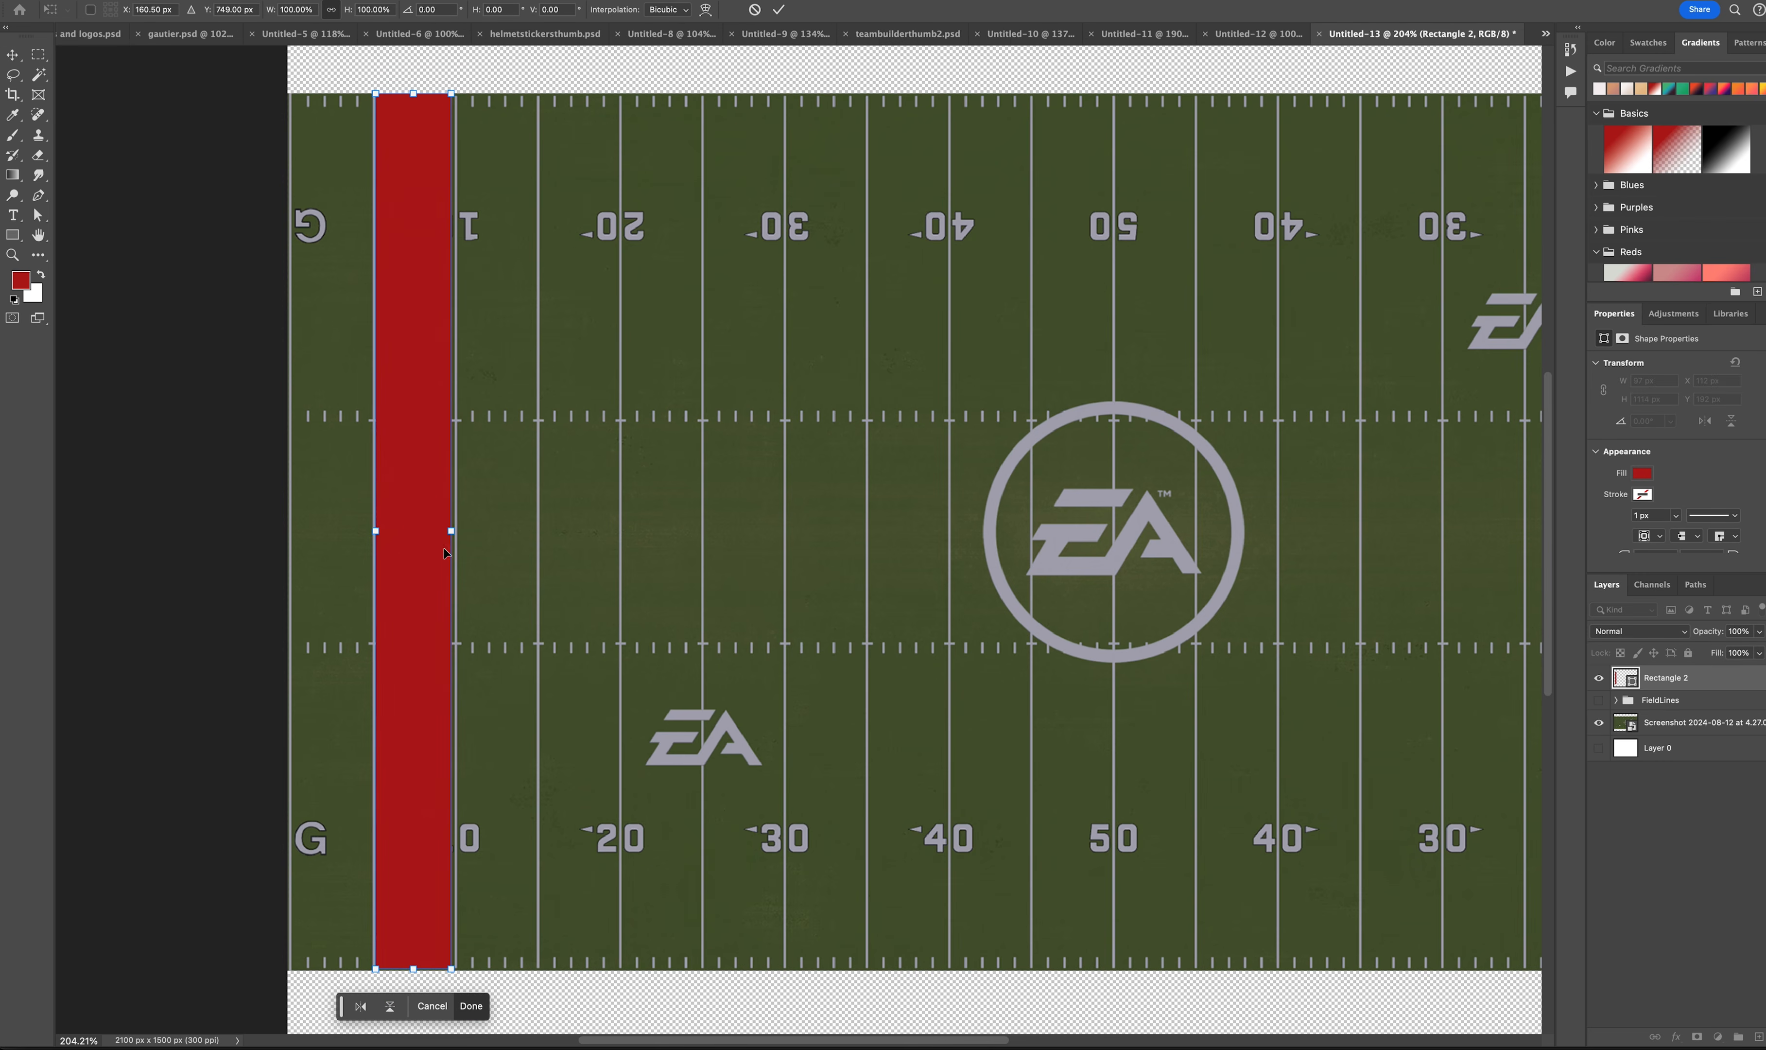
left_click_drag(452, 531, 456, 532)
left_click(779, 9)
left_click(241, 234)
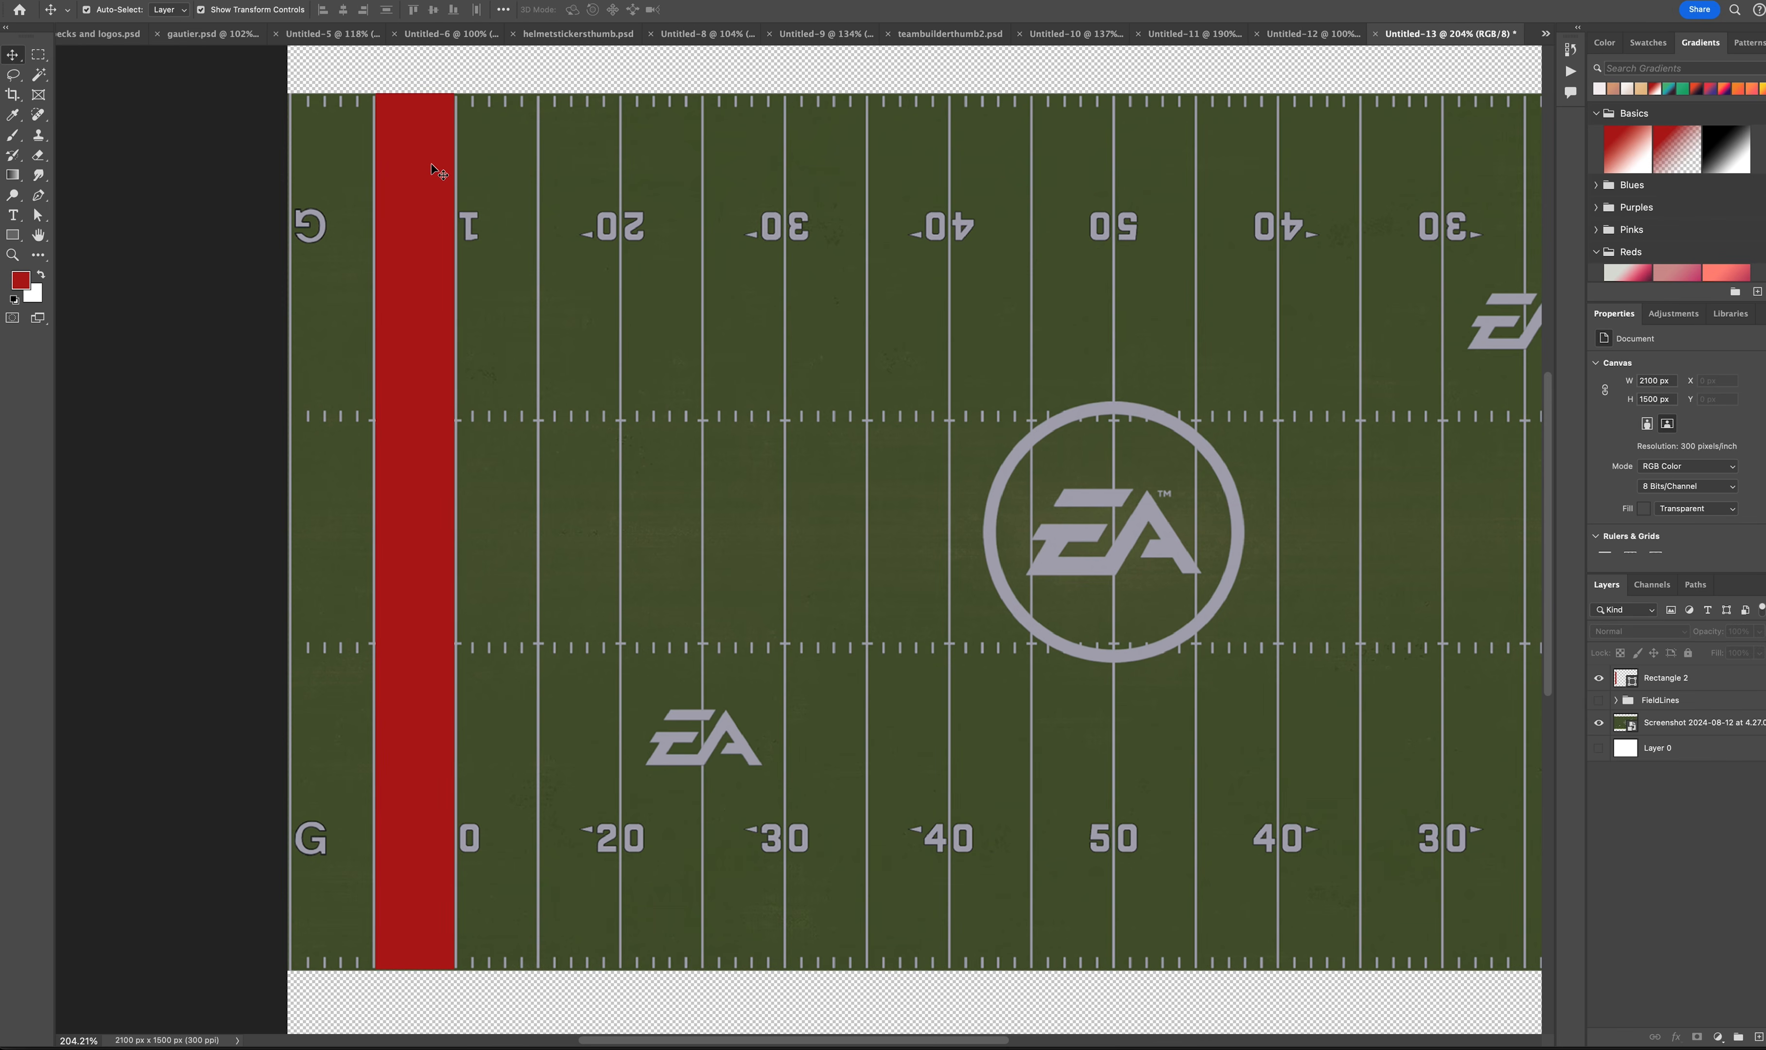
left_click(385, 228)
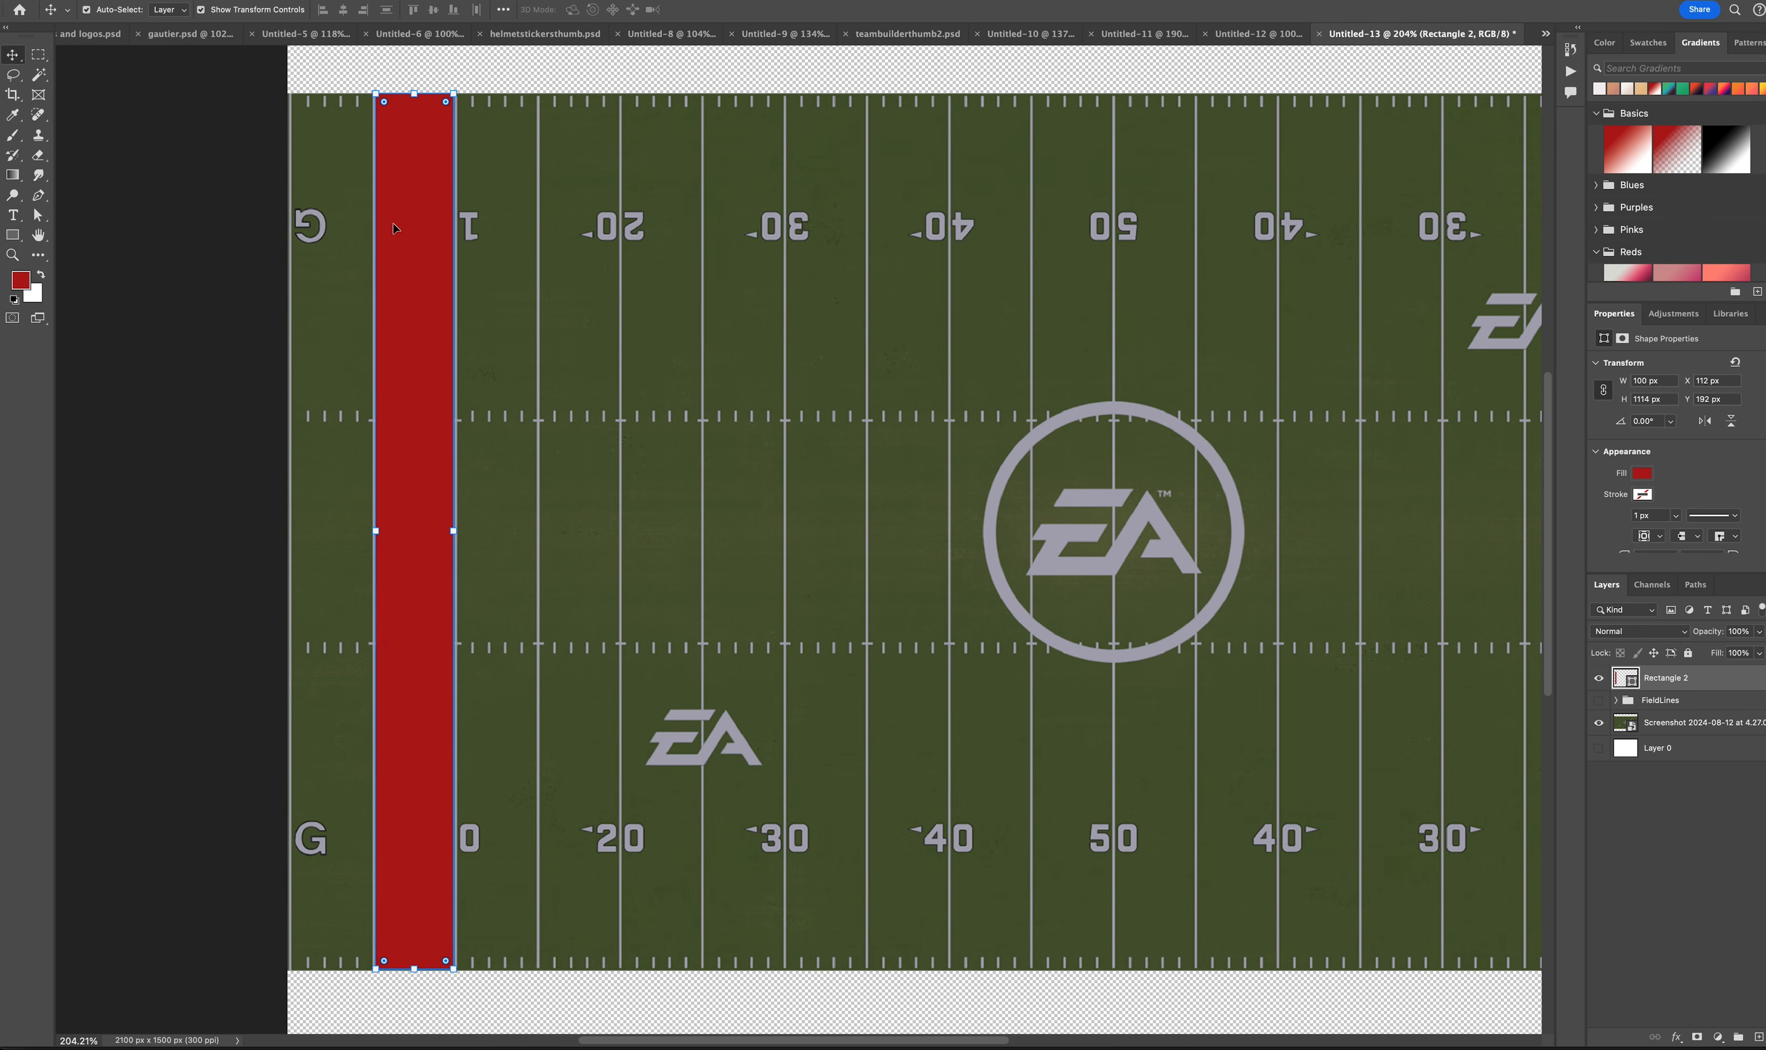
left_click(203, 355)
Step: Extend the red rectangle's bottom edge to the field's lower border, making it 1116 px high
scroll(203, 354, "right", 2)
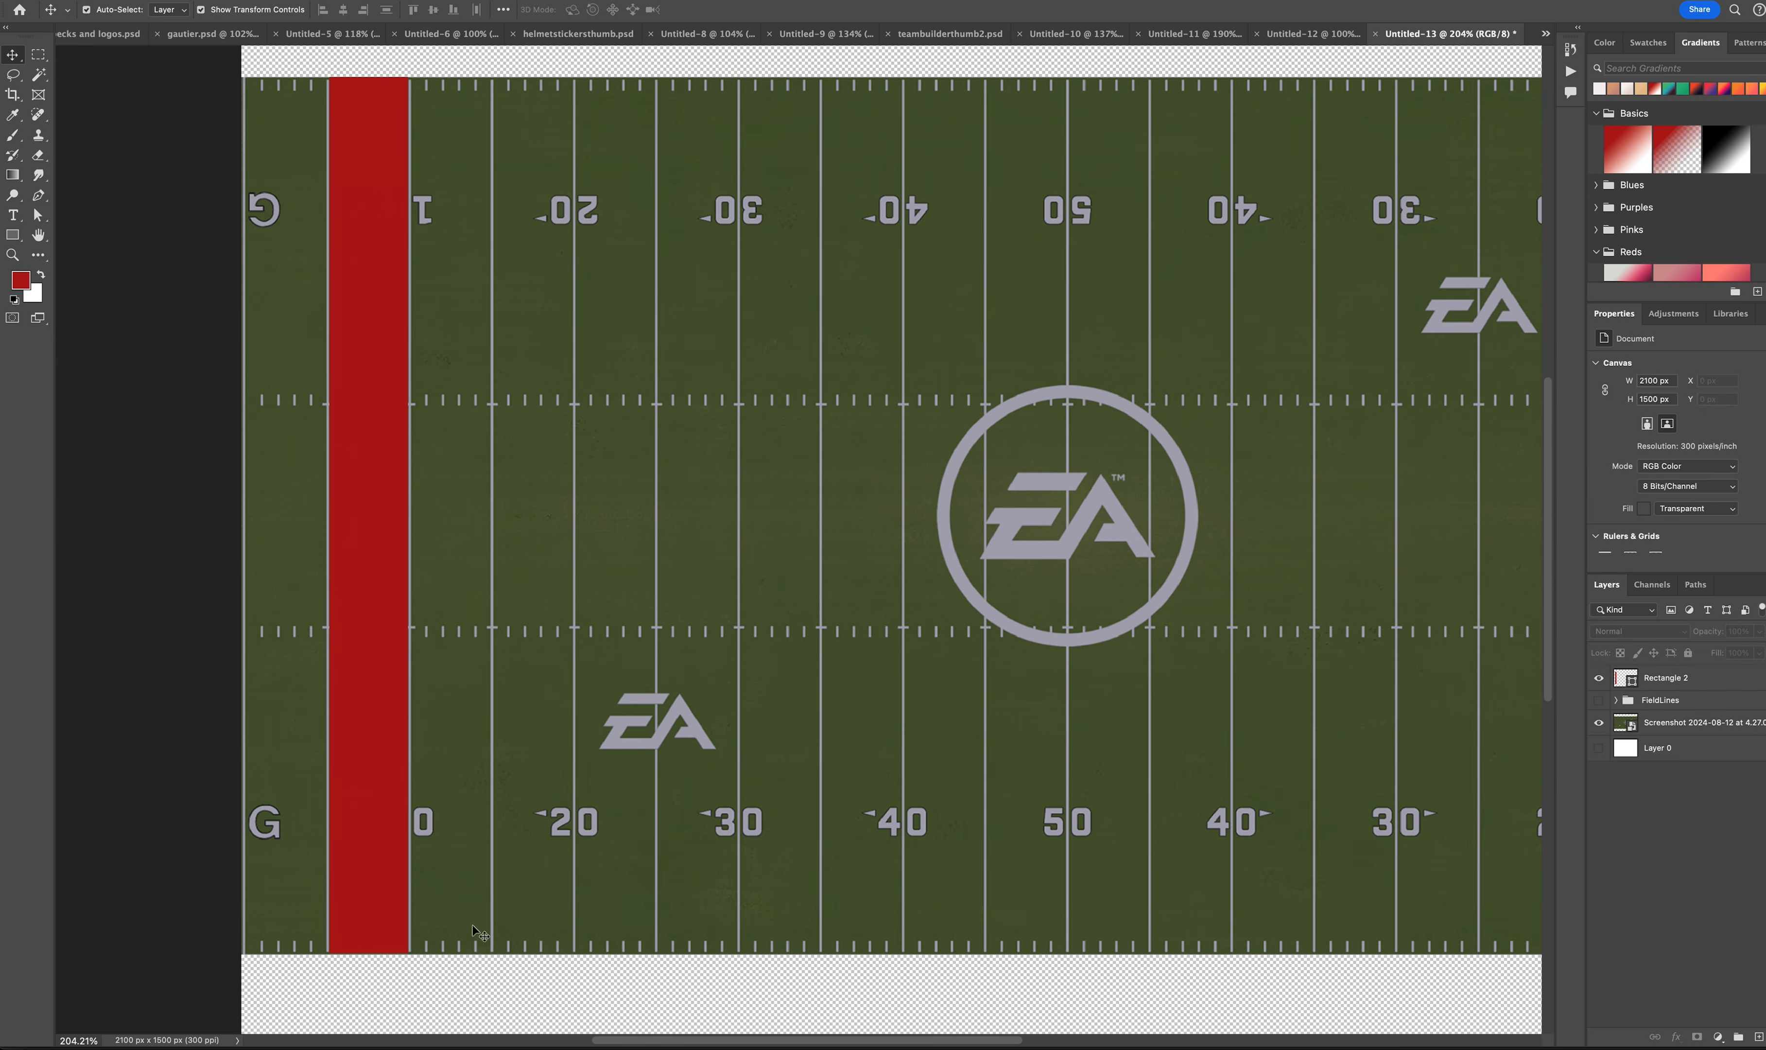
left_click(384, 901)
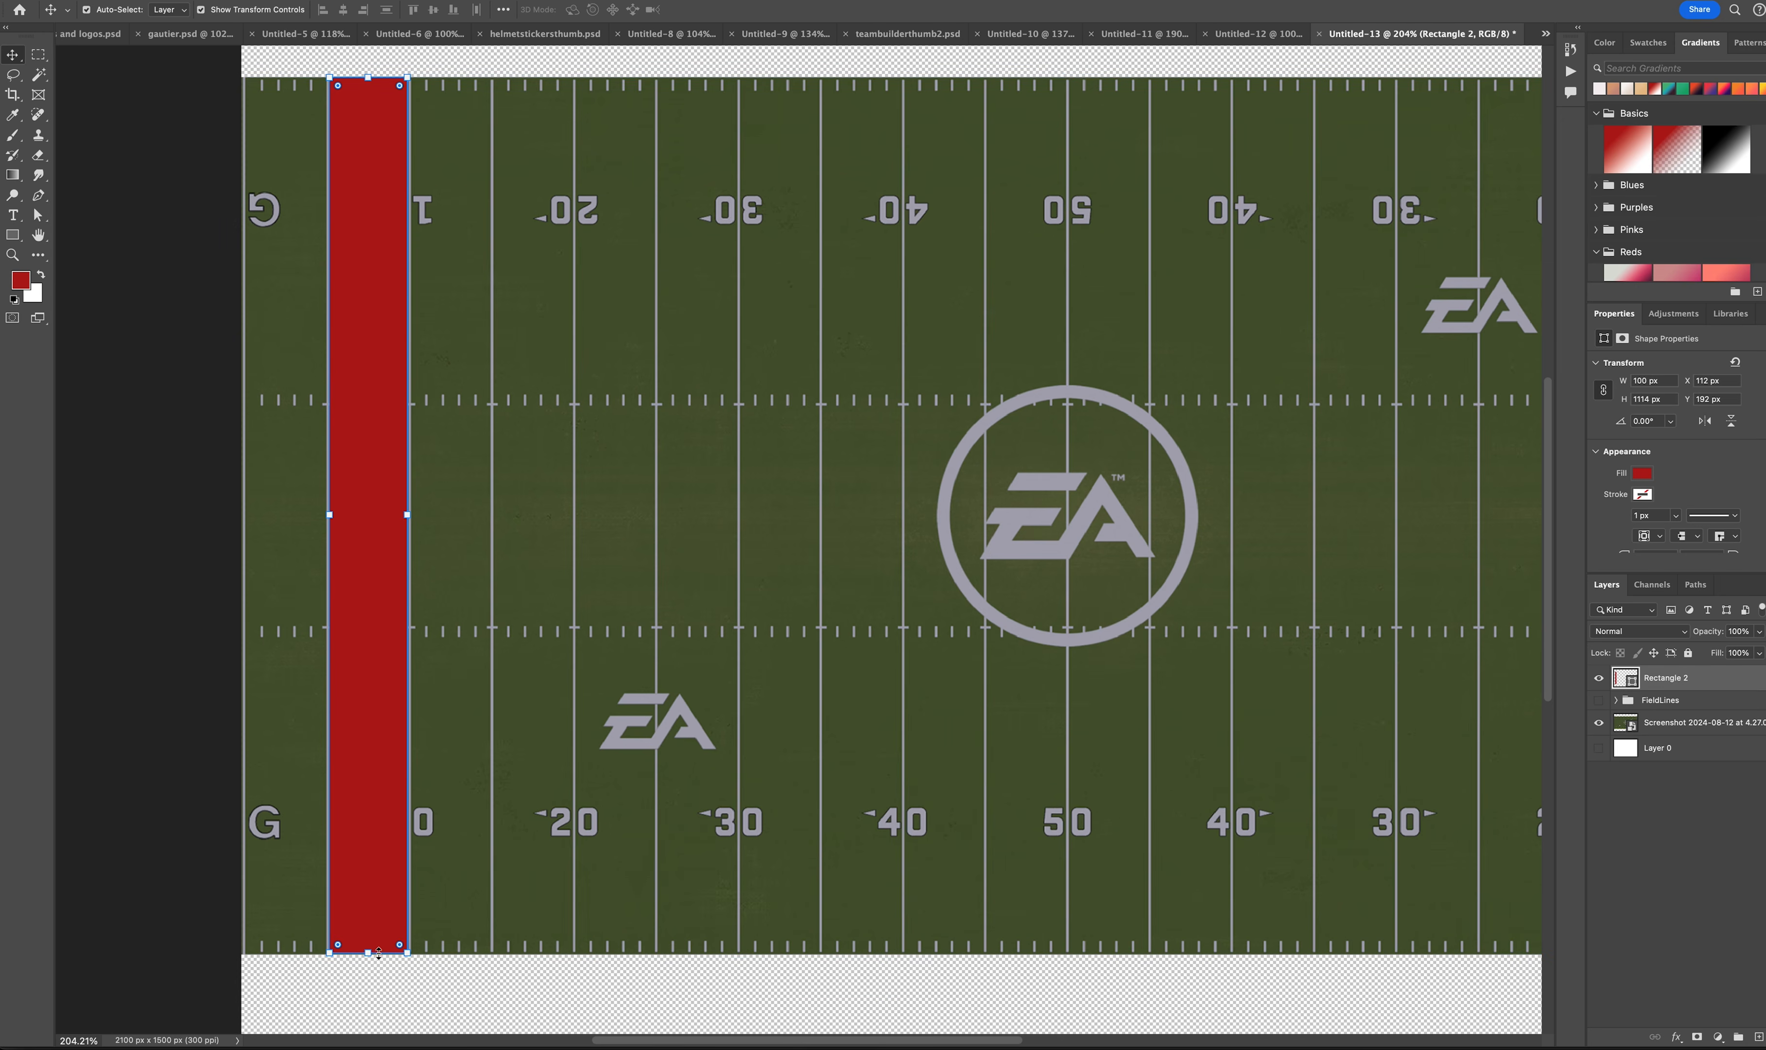
left_click(369, 952)
left_click_drag(370, 954, 369, 955)
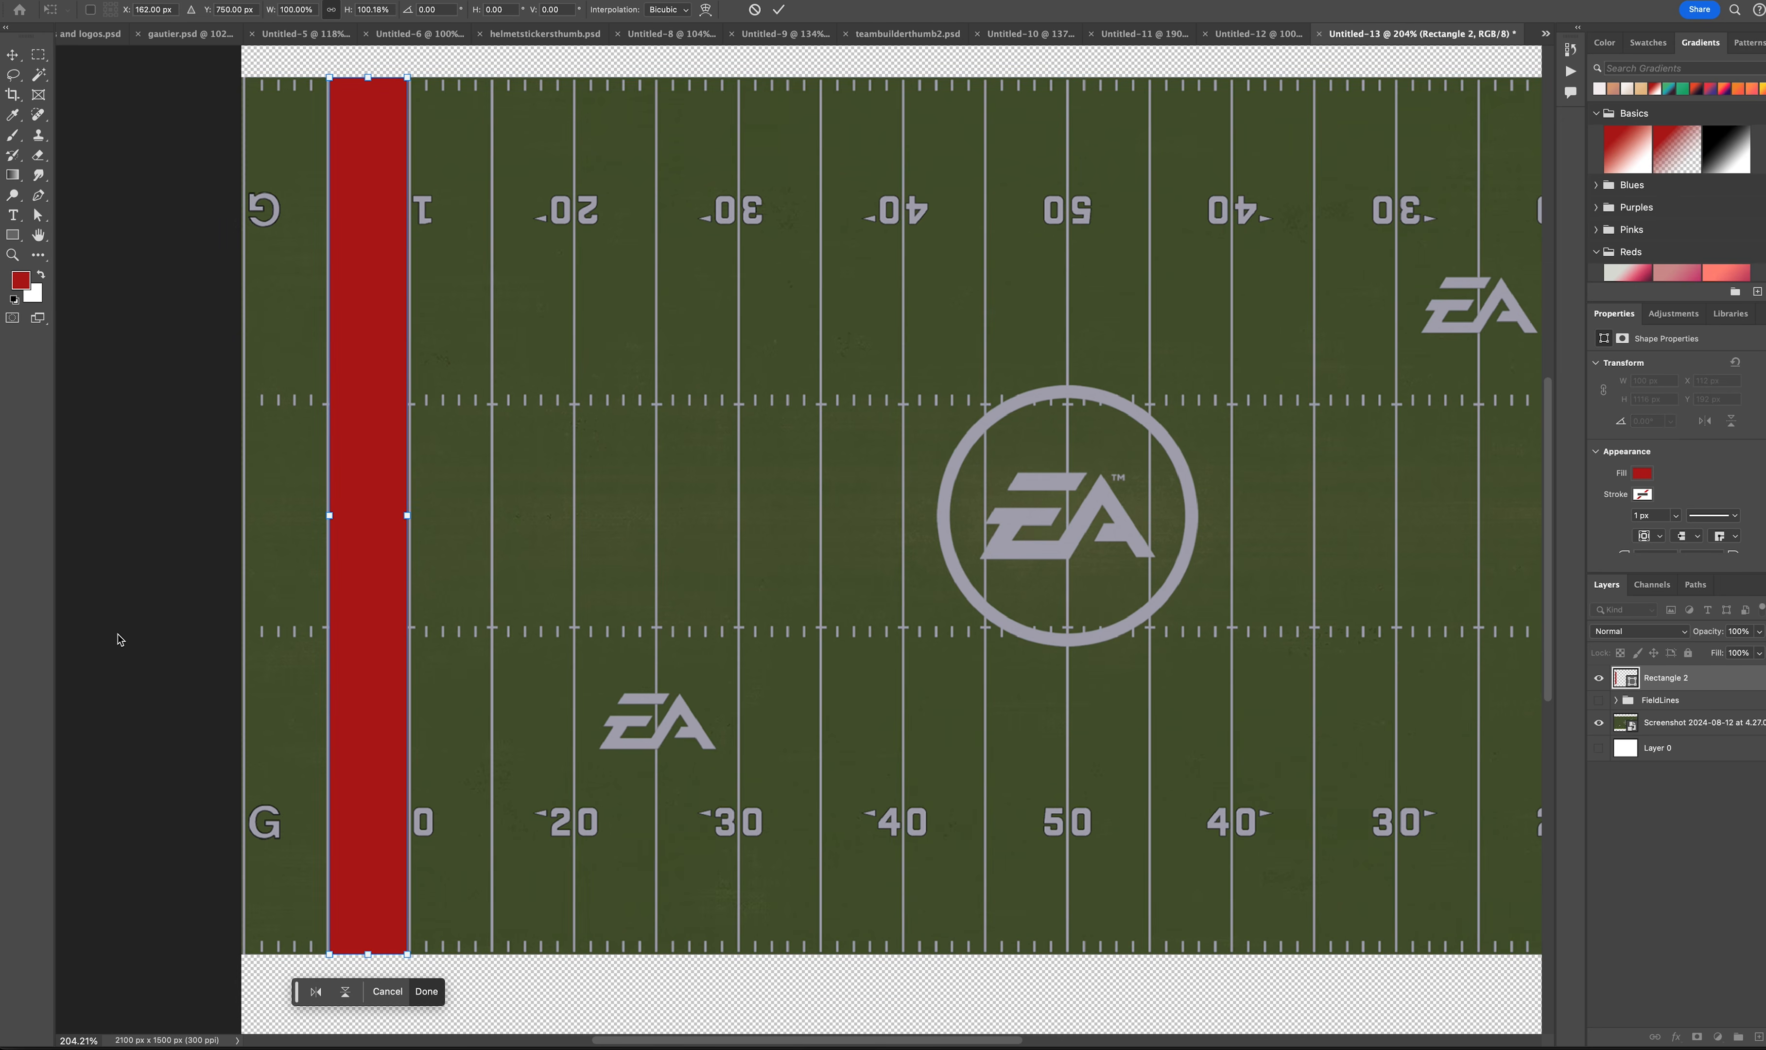
left_click(779, 9)
left_click(140, 172)
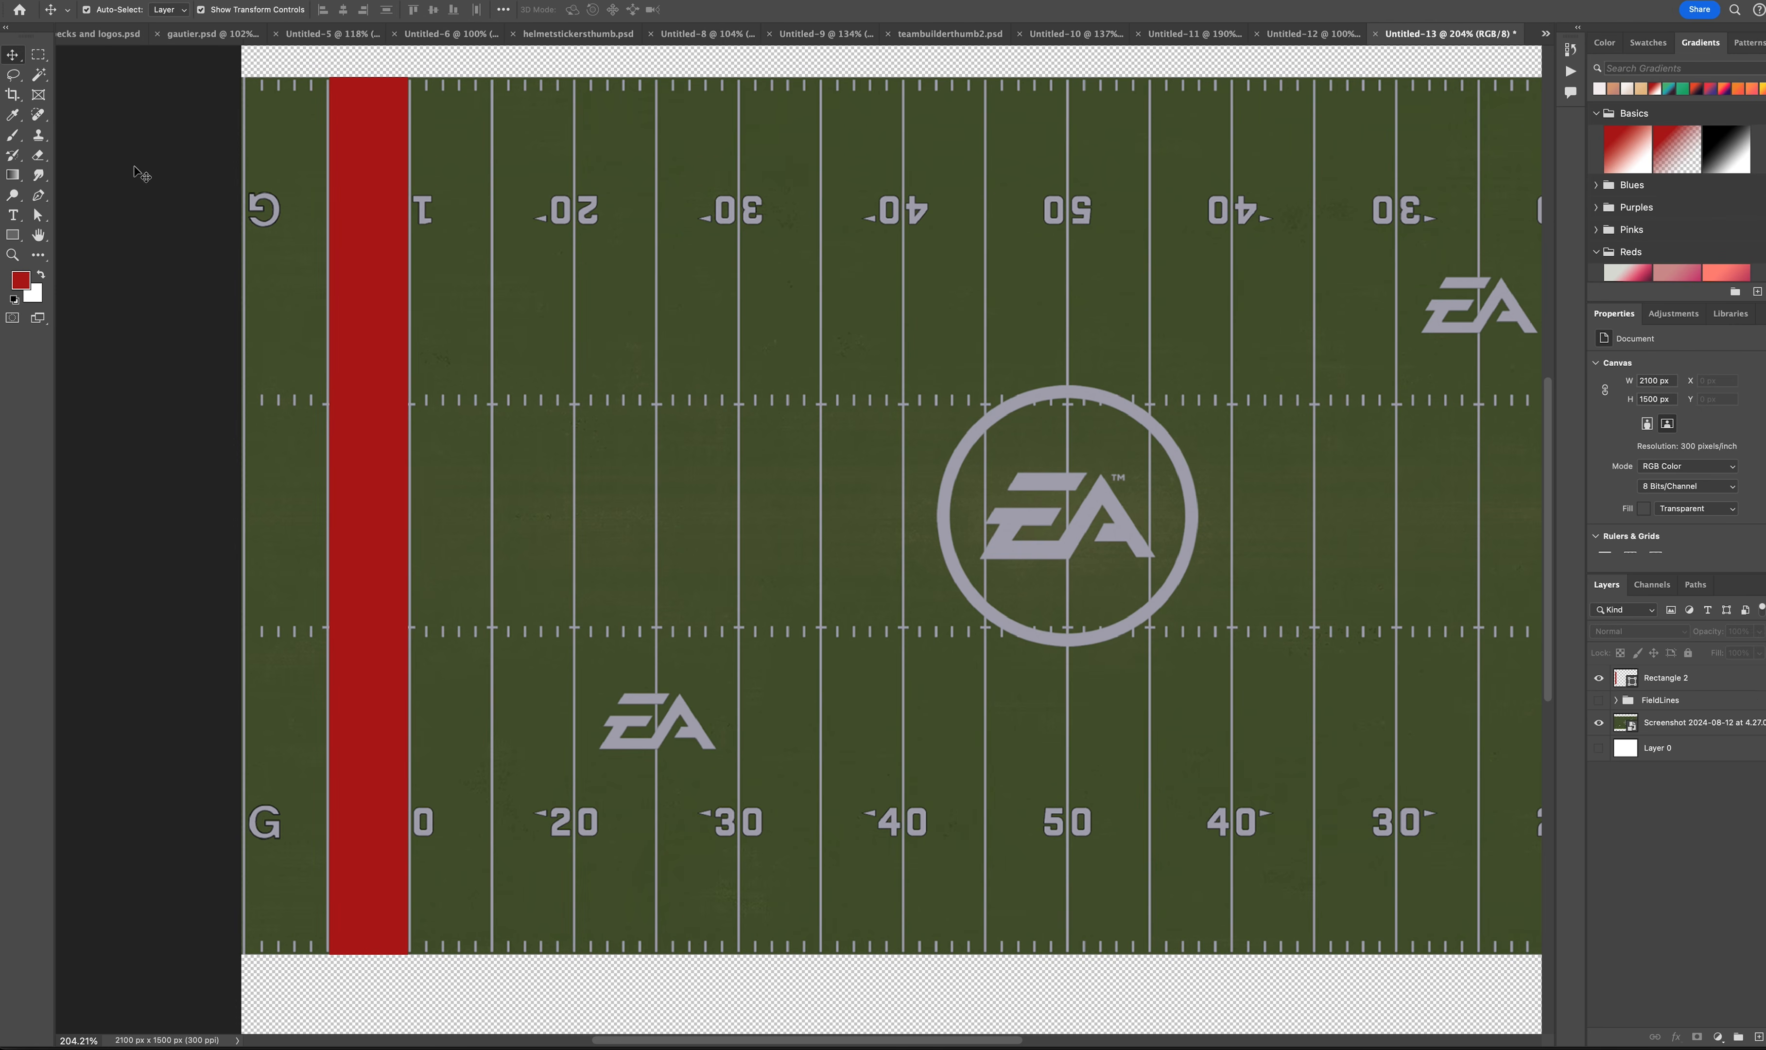
Step: Duplicate the red stripe and place the copy between the left 15- and 20-yard lines, at X 321 px
scroll(140, 172, "right", 3)
left_click(12, 255)
left_click_drag(394, 314, 380, 315)
scroll(380, 317, "right", 2)
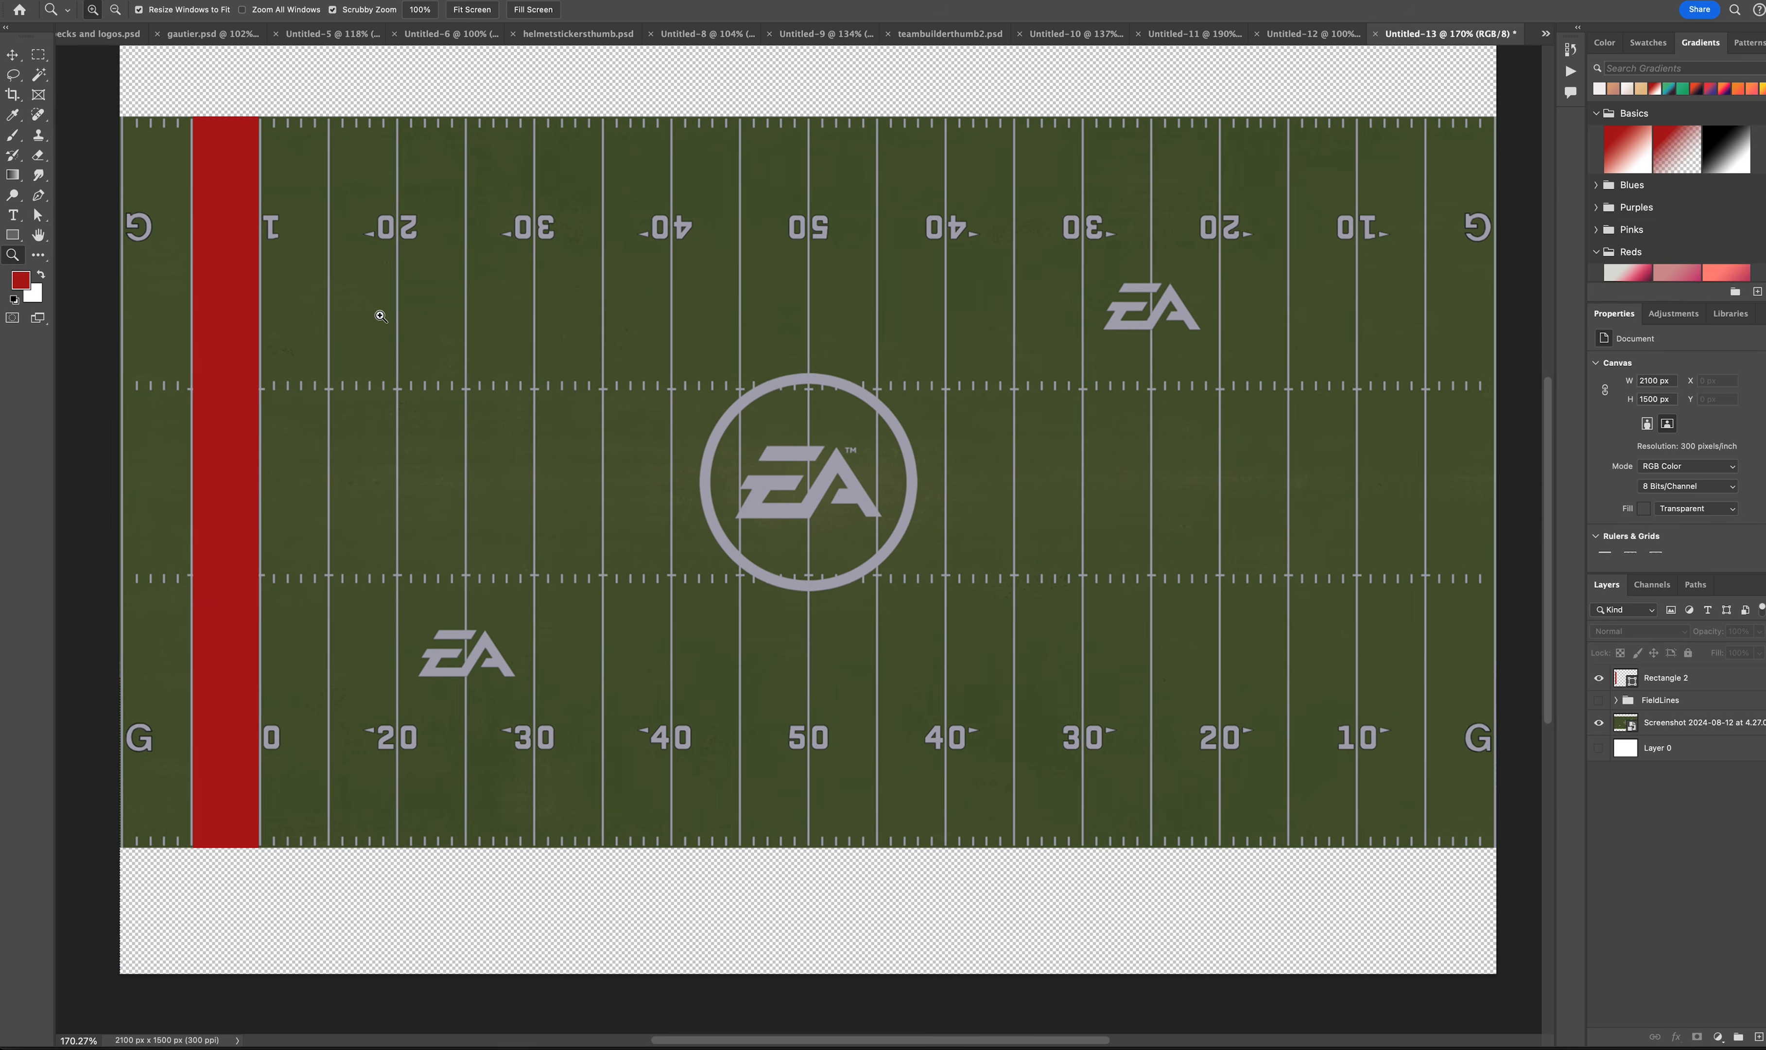
key("v")
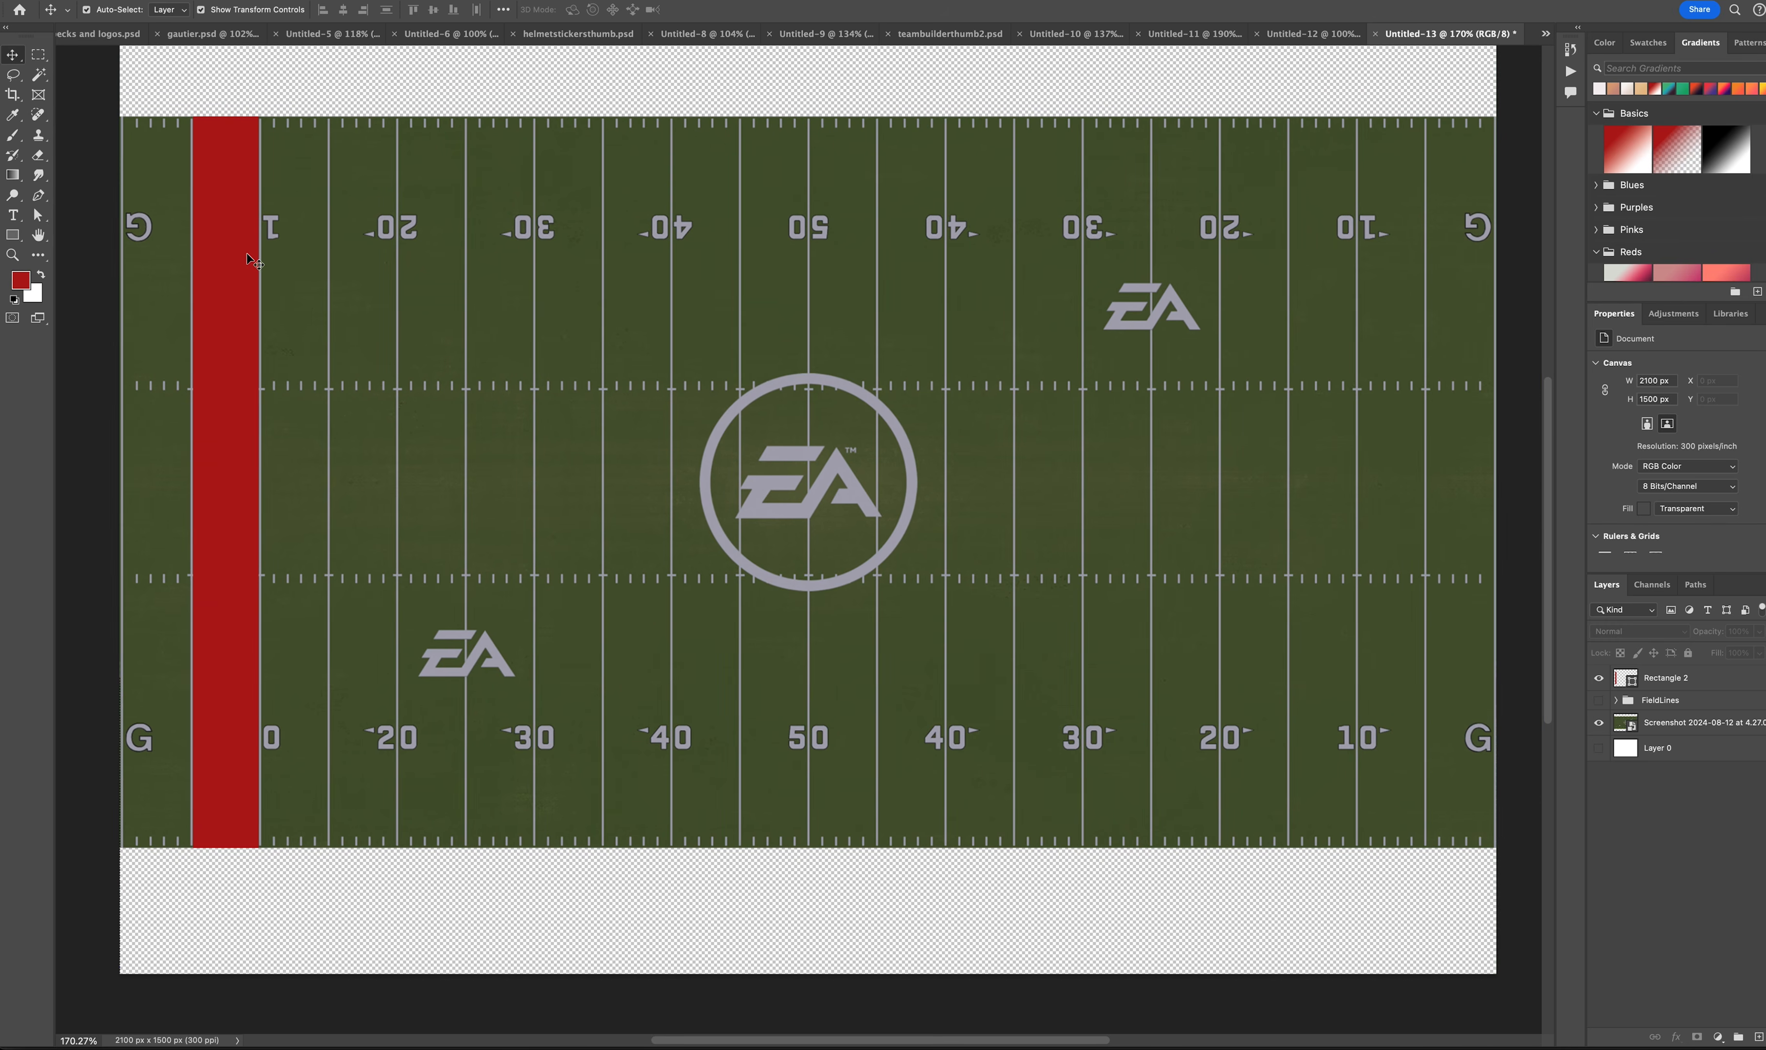
left_click(239, 254)
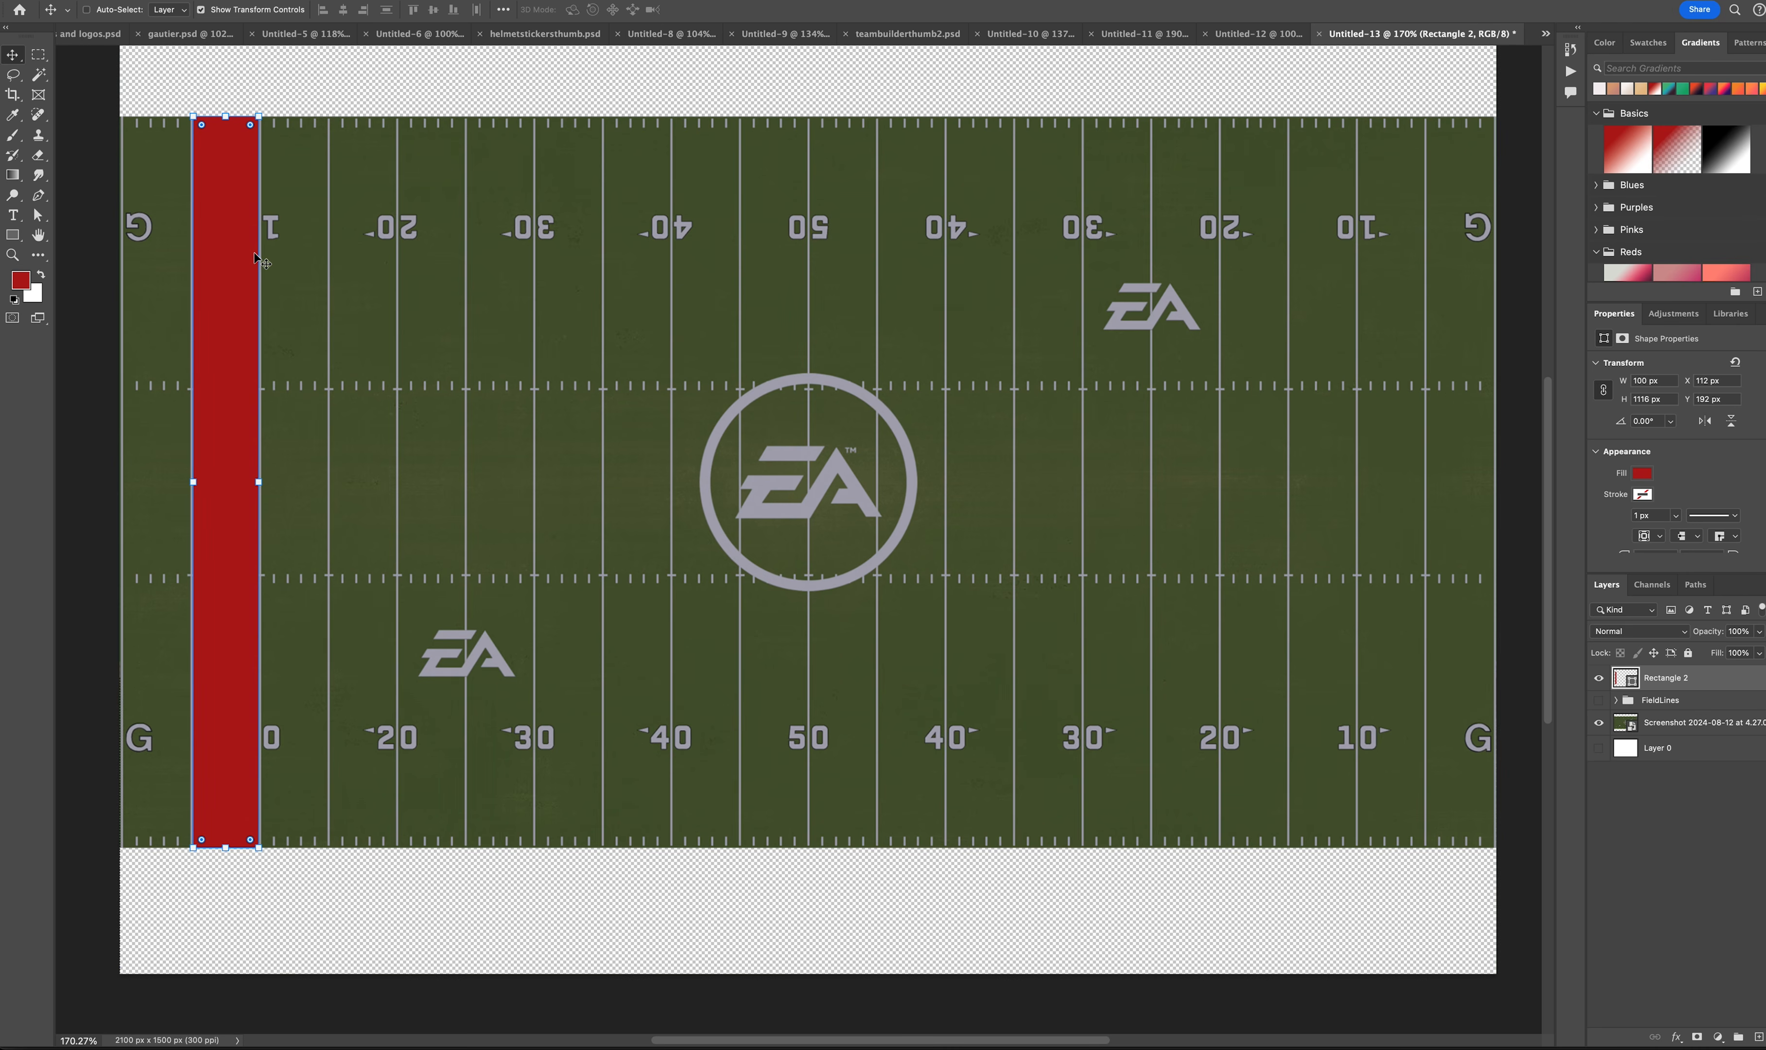
left_click_drag(250, 274, 361, 246)
left_click(389, 84)
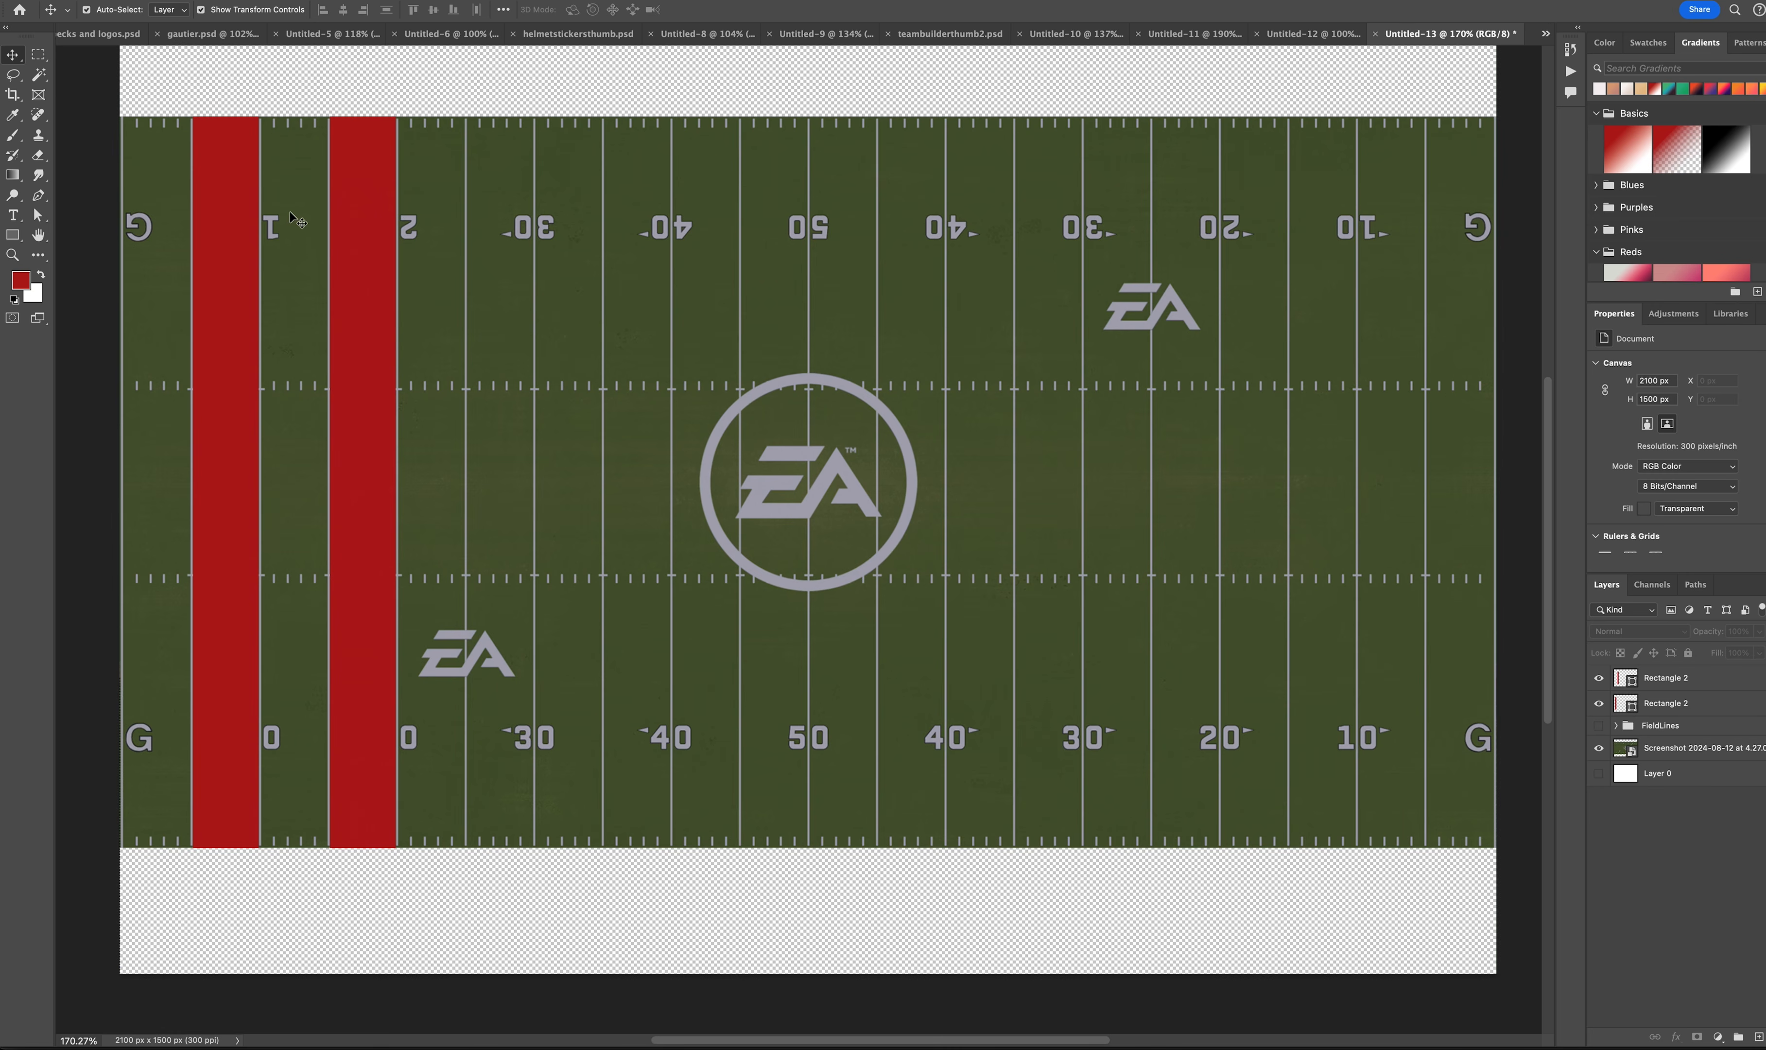
Step: Duplicate the second stripe and align the copy between the left 25- and 30-yard lines, at X 530 px
left_click(360, 247)
key("super")
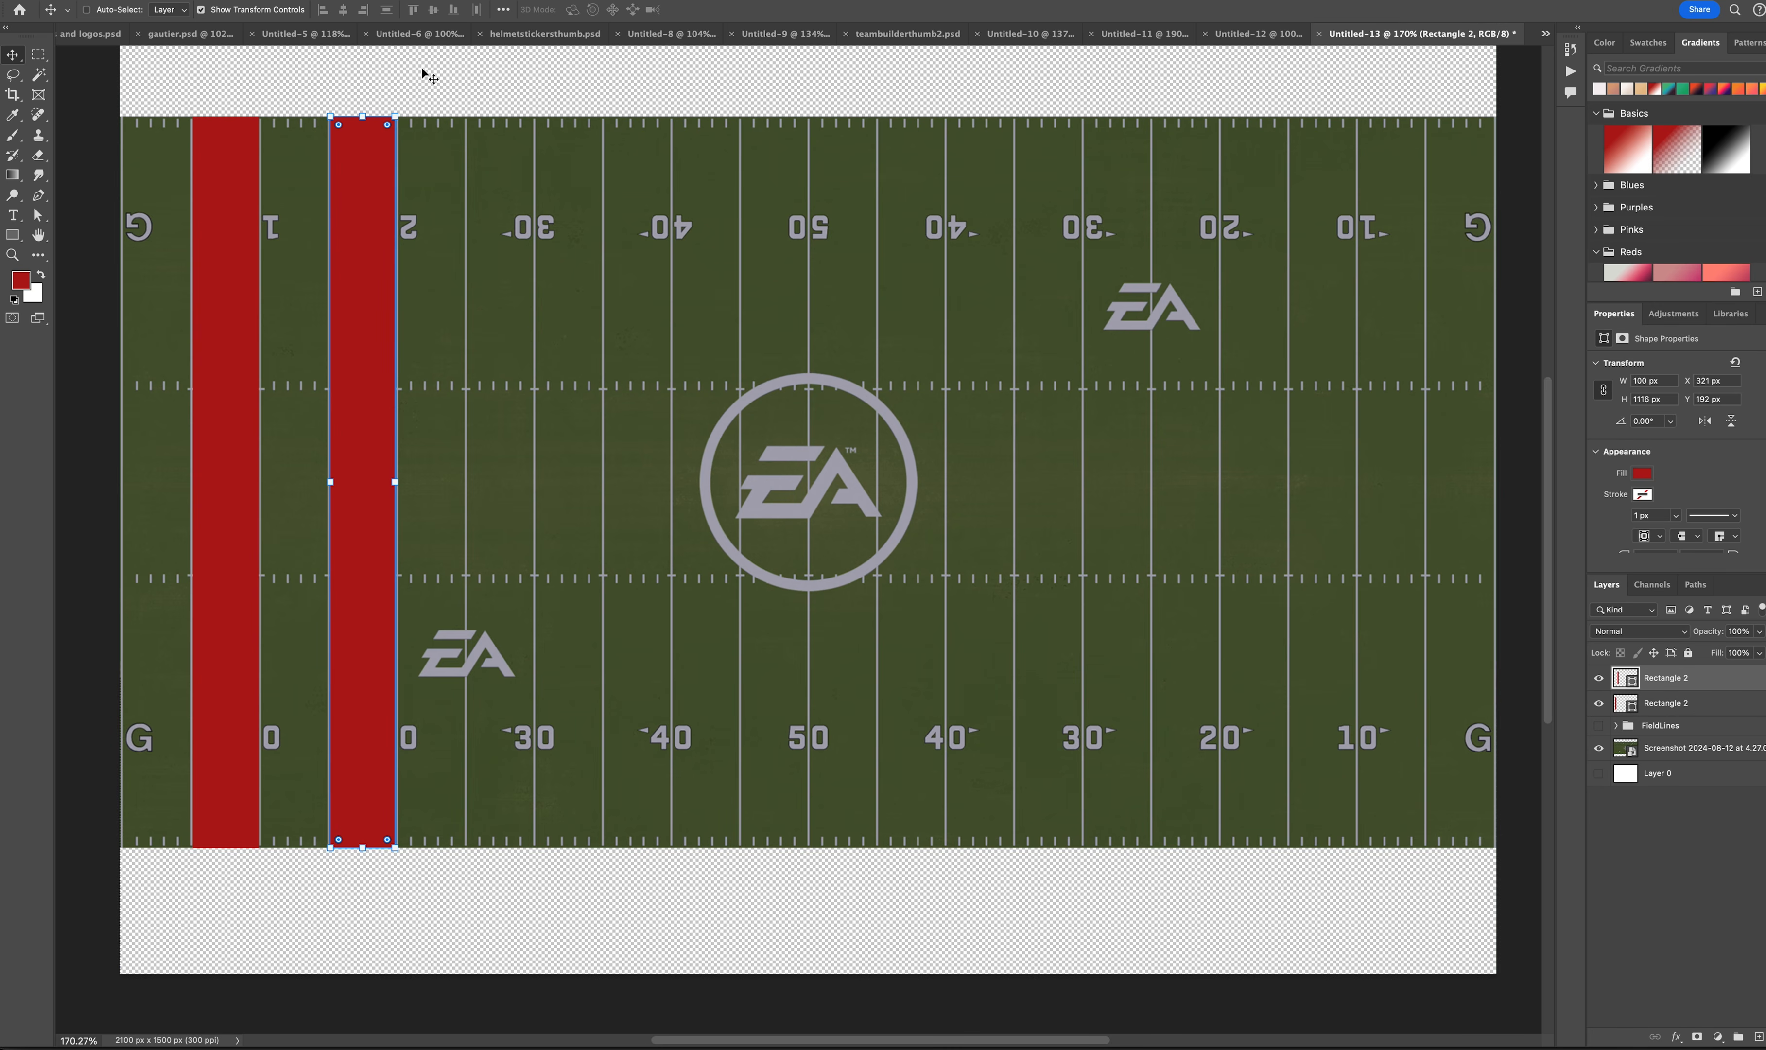
key("super+v")
left_click_drag(823, 265, 522, 233)
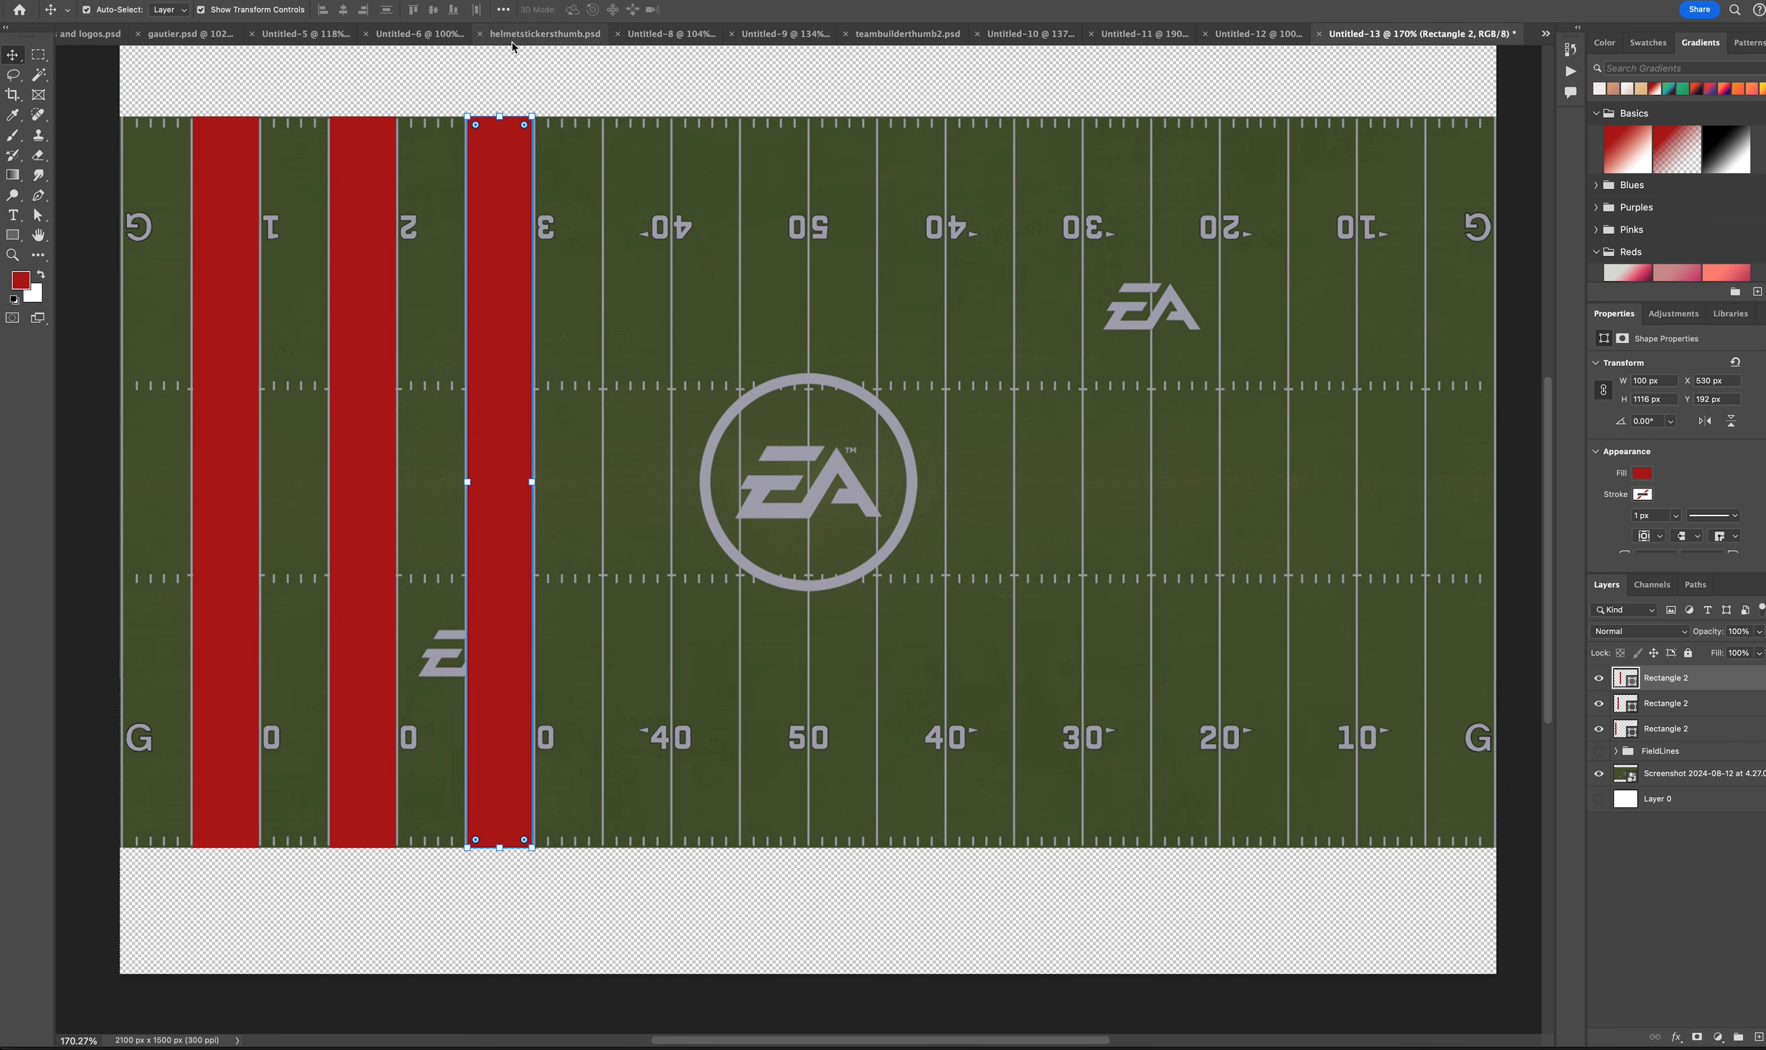
left_click(536, 98)
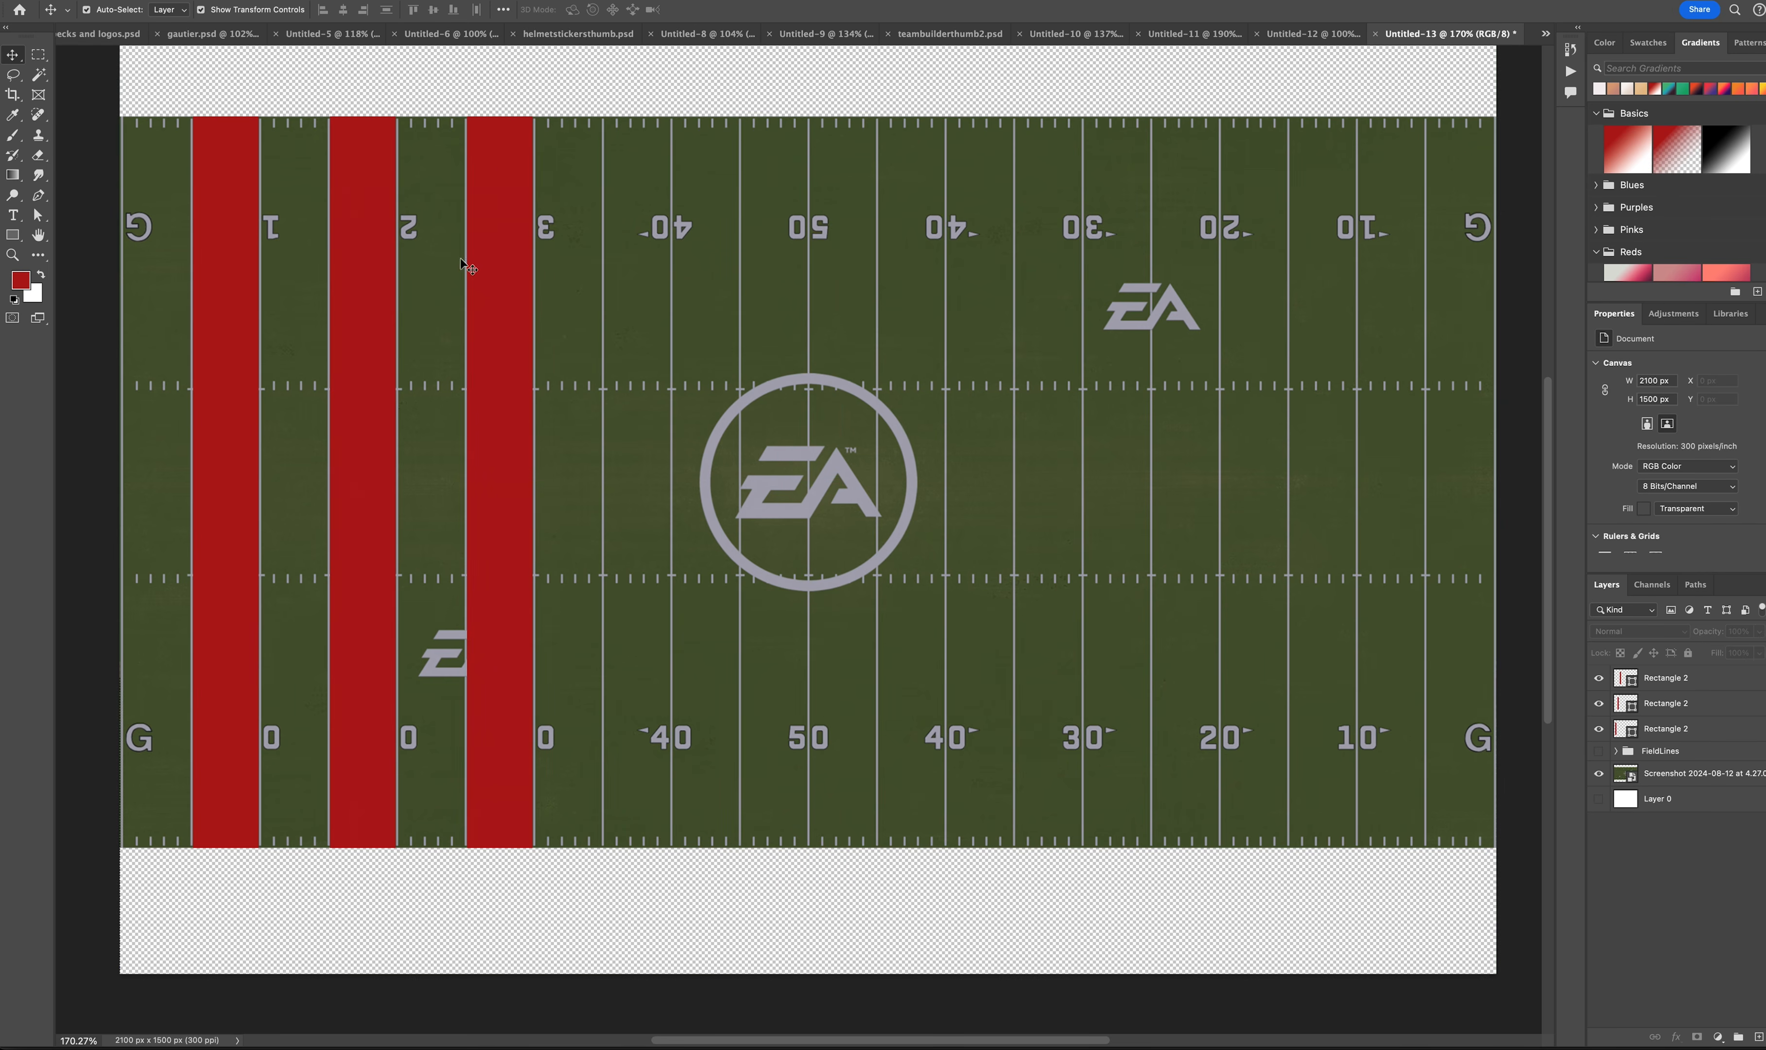
Step: Add seven more stripe copies over every other five-yard strip, ending with one at the right goal line at X 1995 px
left_click_drag(501, 245, 640, 242)
left_click_drag(647, 170, 785, 172)
left_click_drag(787, 215, 924, 217)
left_click_drag(927, 305, 1064, 305)
left_click_drag(1047, 330, 1416, 360)
scroll(1136, 358, "right", 1)
left_click(725, 76)
left_click(1416, 782)
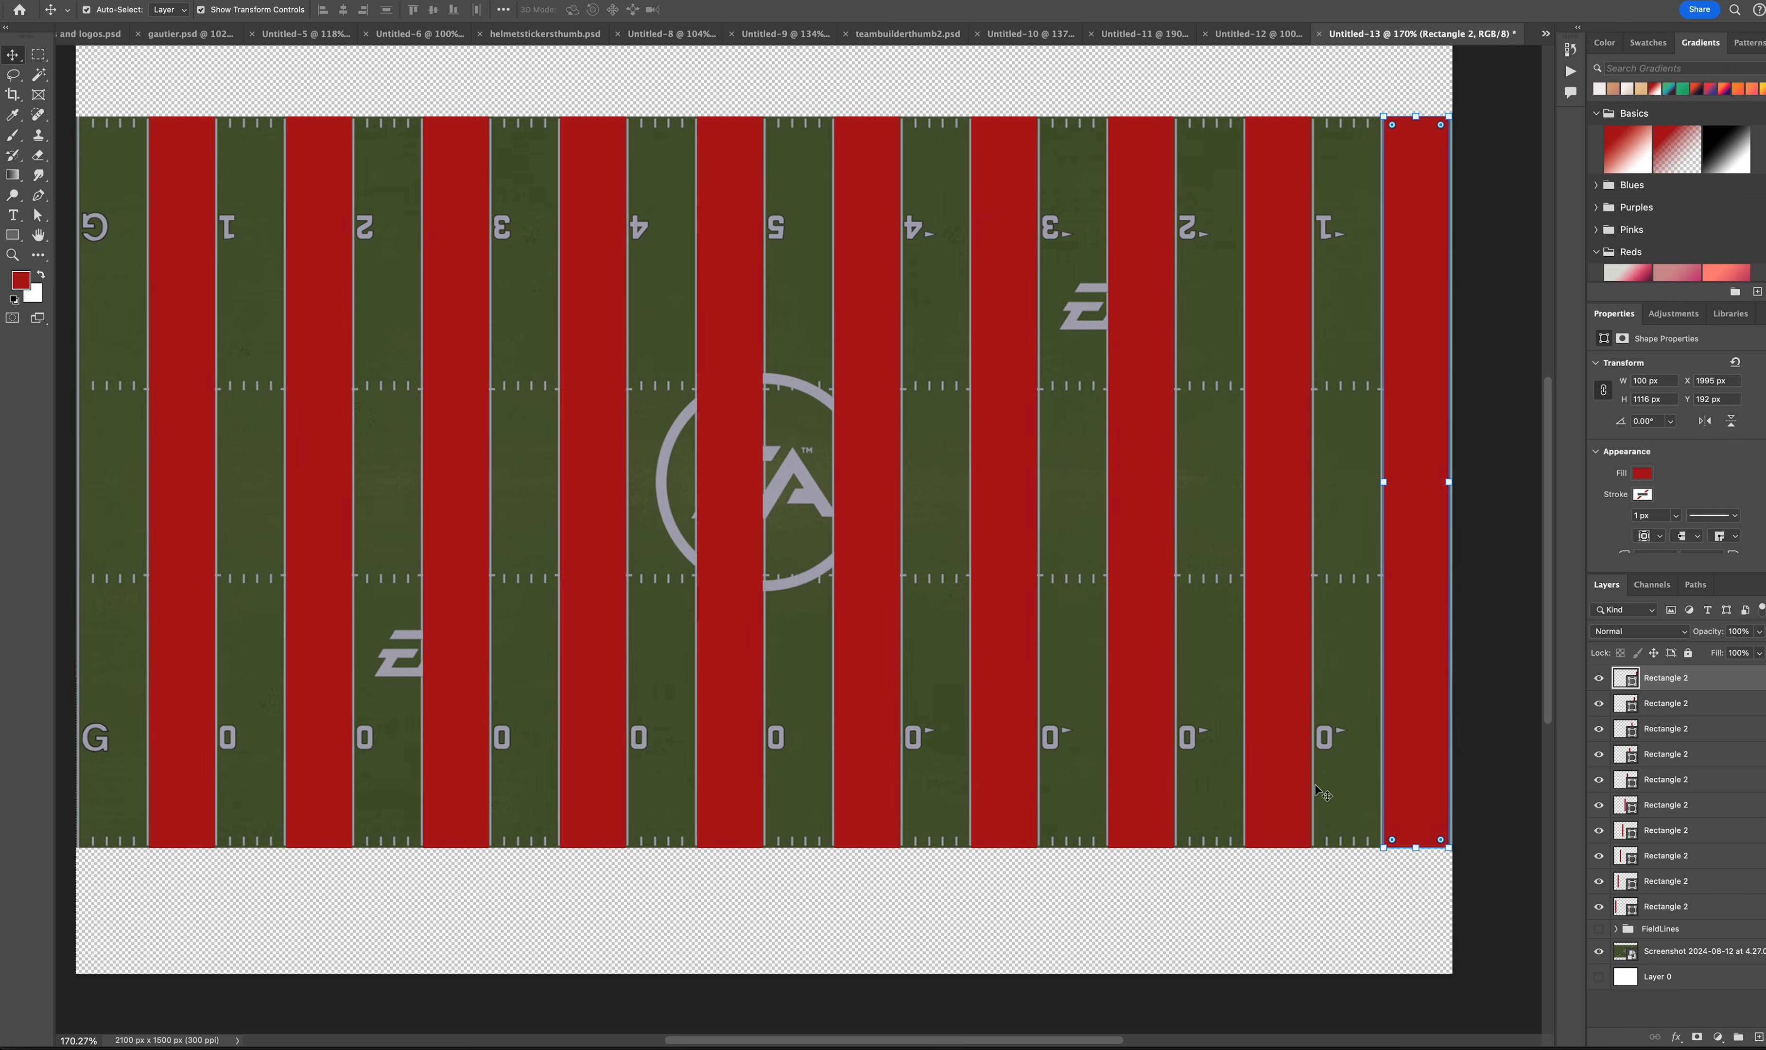
left_click(1318, 904)
key("z")
left_click_drag(463, 670, 202, 264)
key("v")
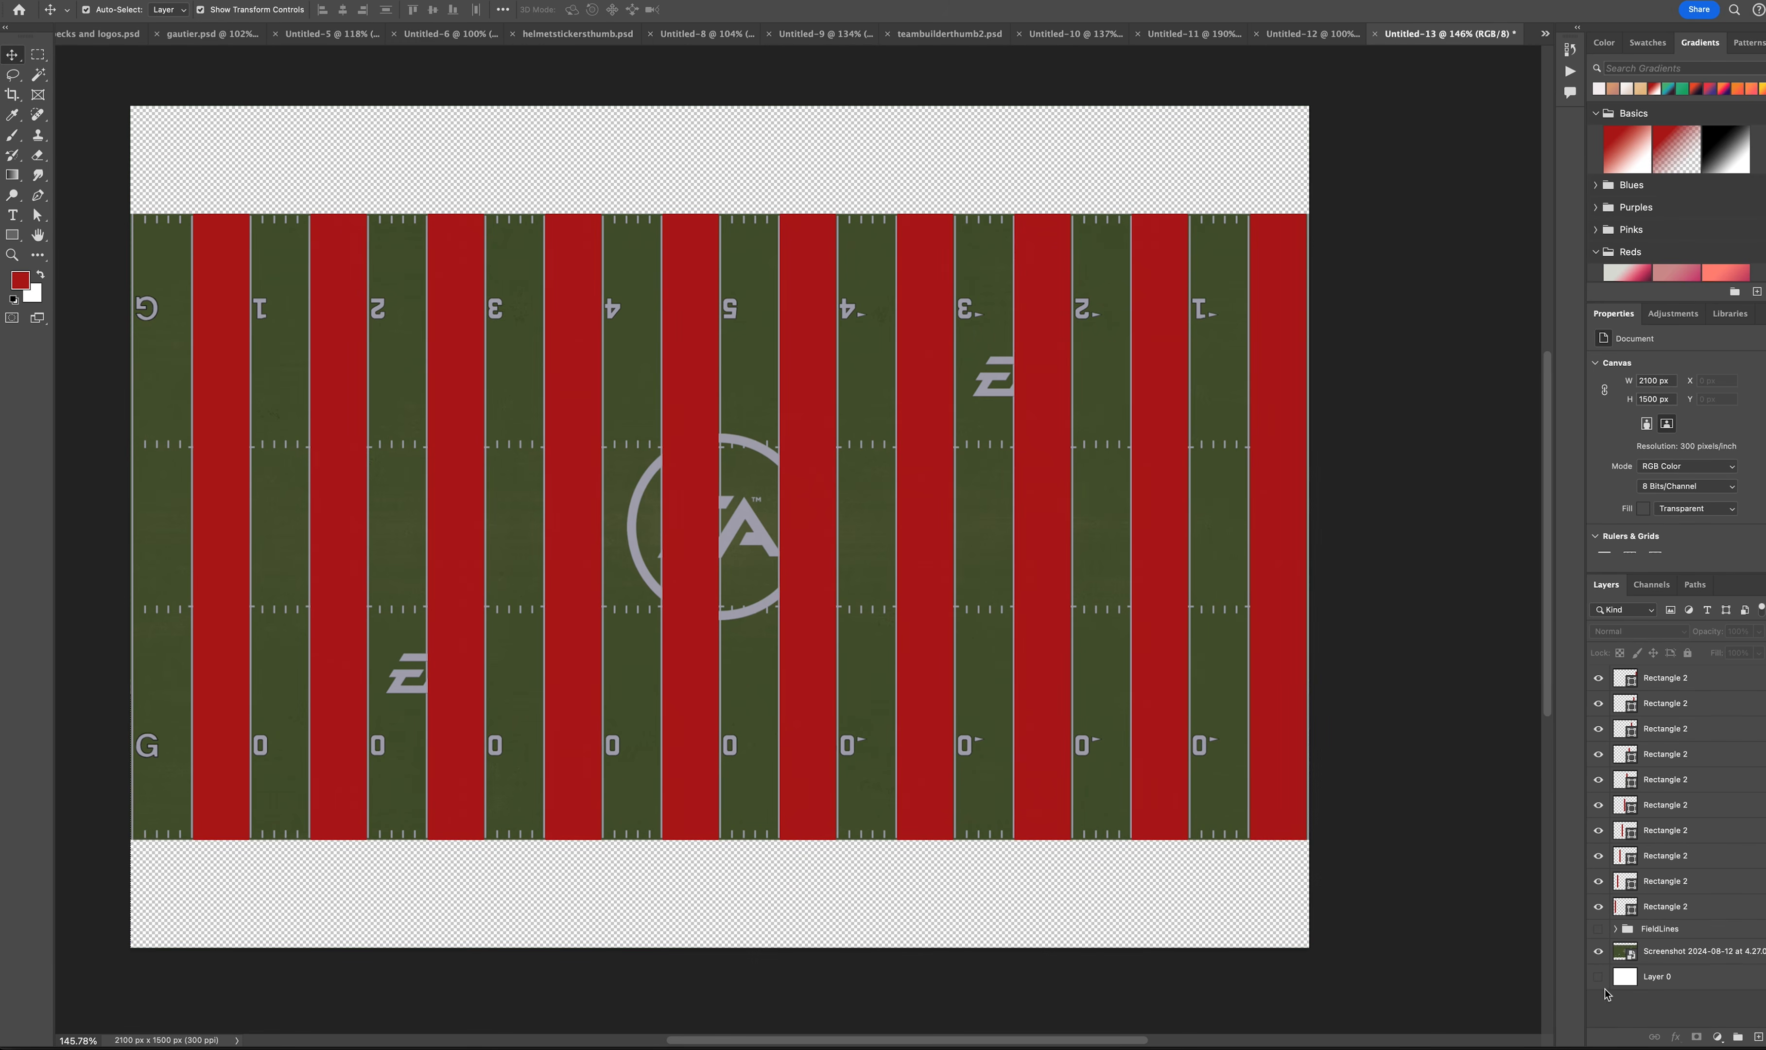
Step: Hide the field reference image and recolor the second stripe from the left with the recently used gray fill
left_click(1598, 952)
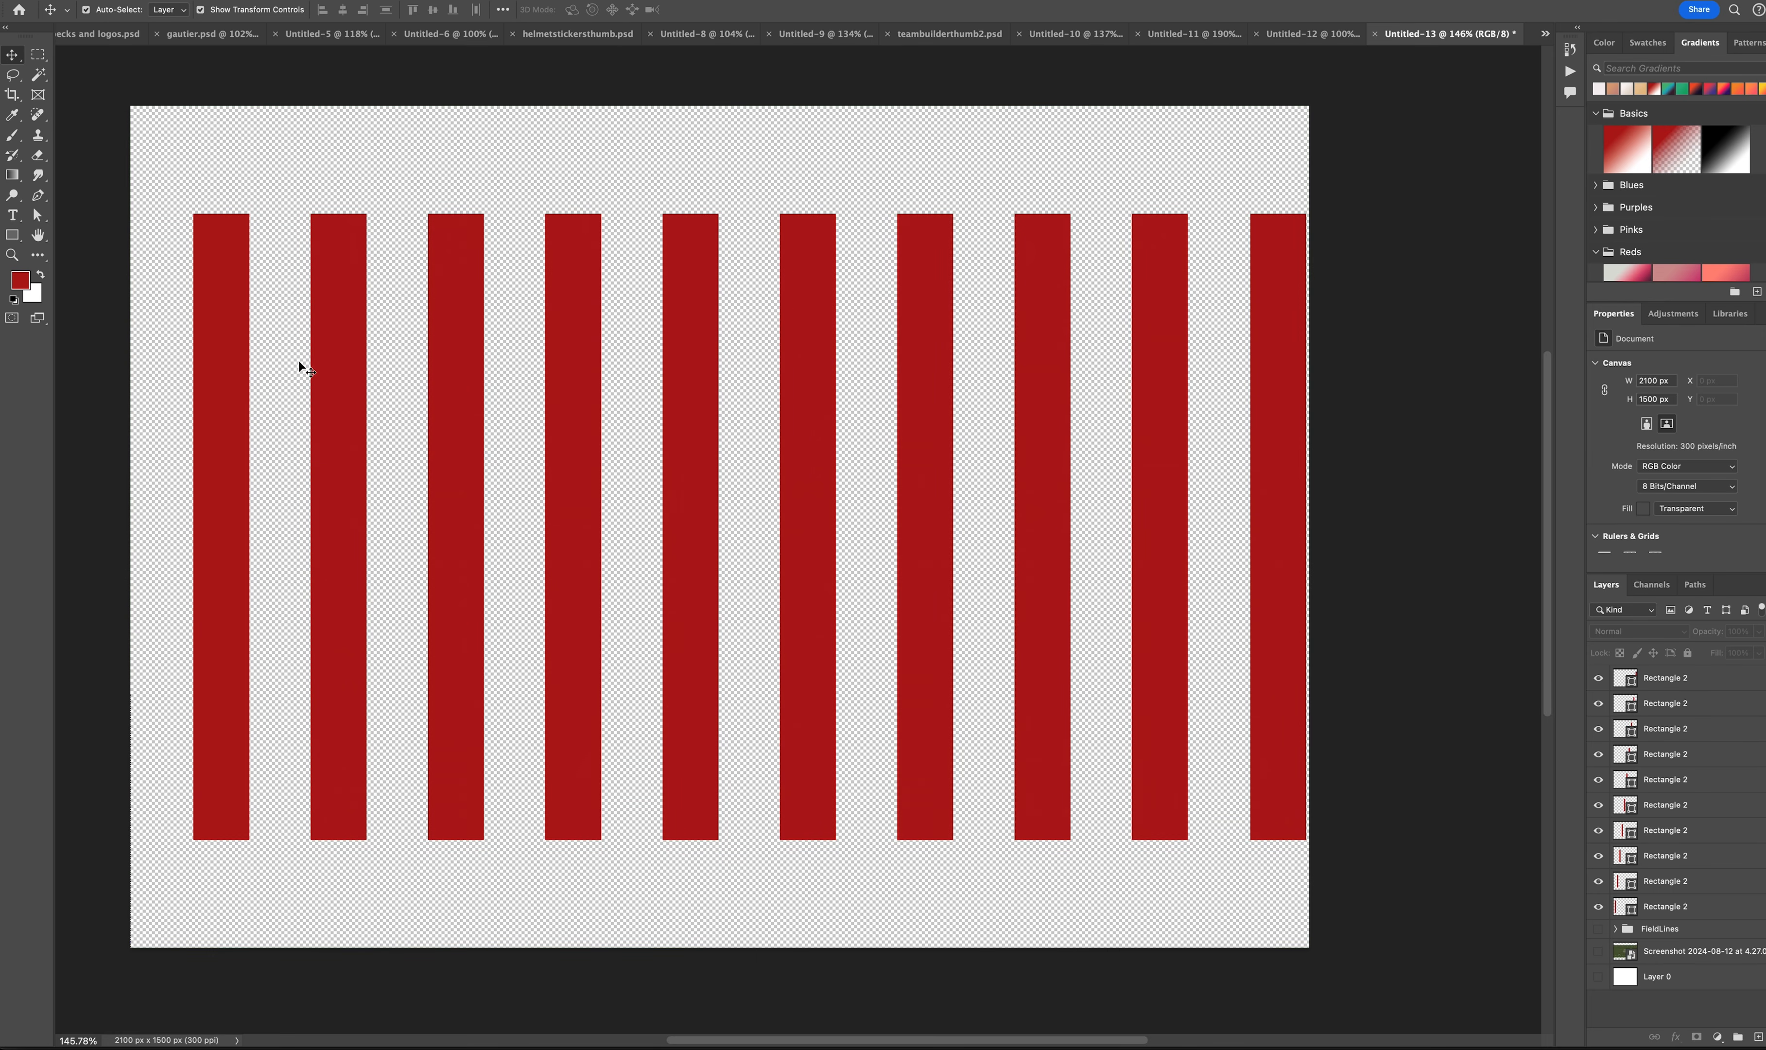
left_click(243, 332)
left_click(316, 315)
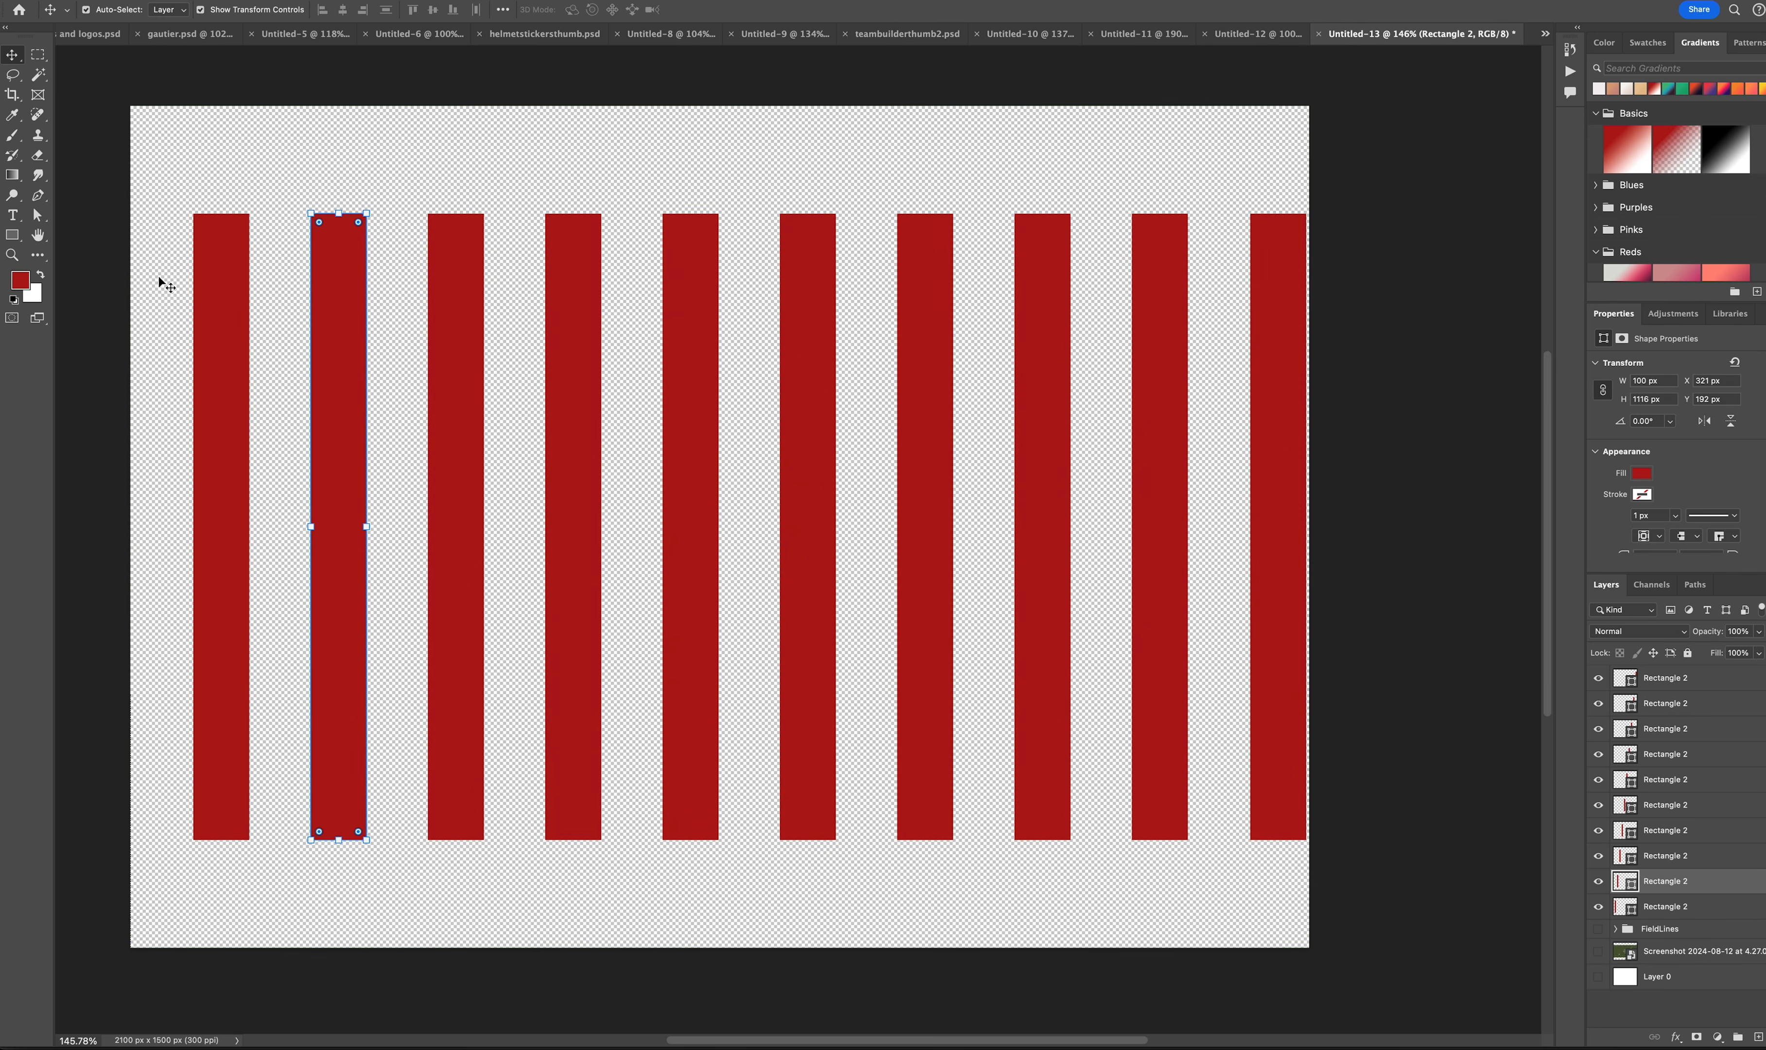
left_click(1642, 475)
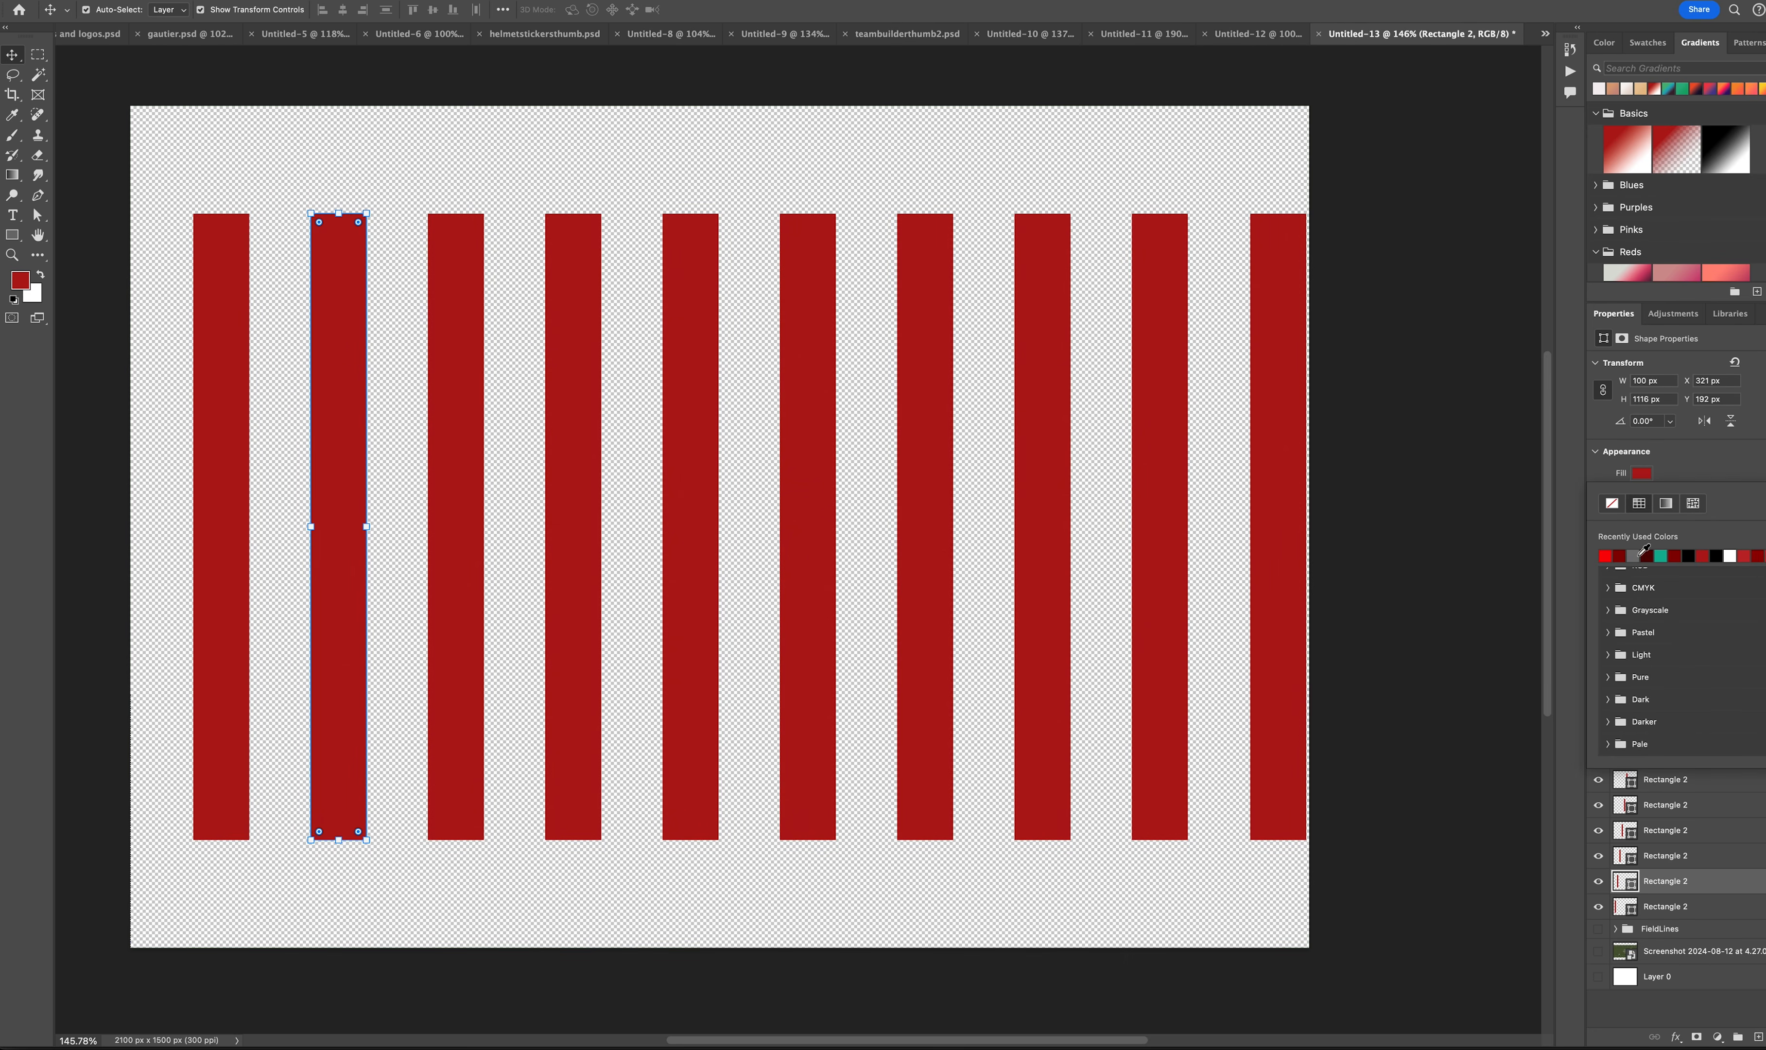
left_click(1637, 556)
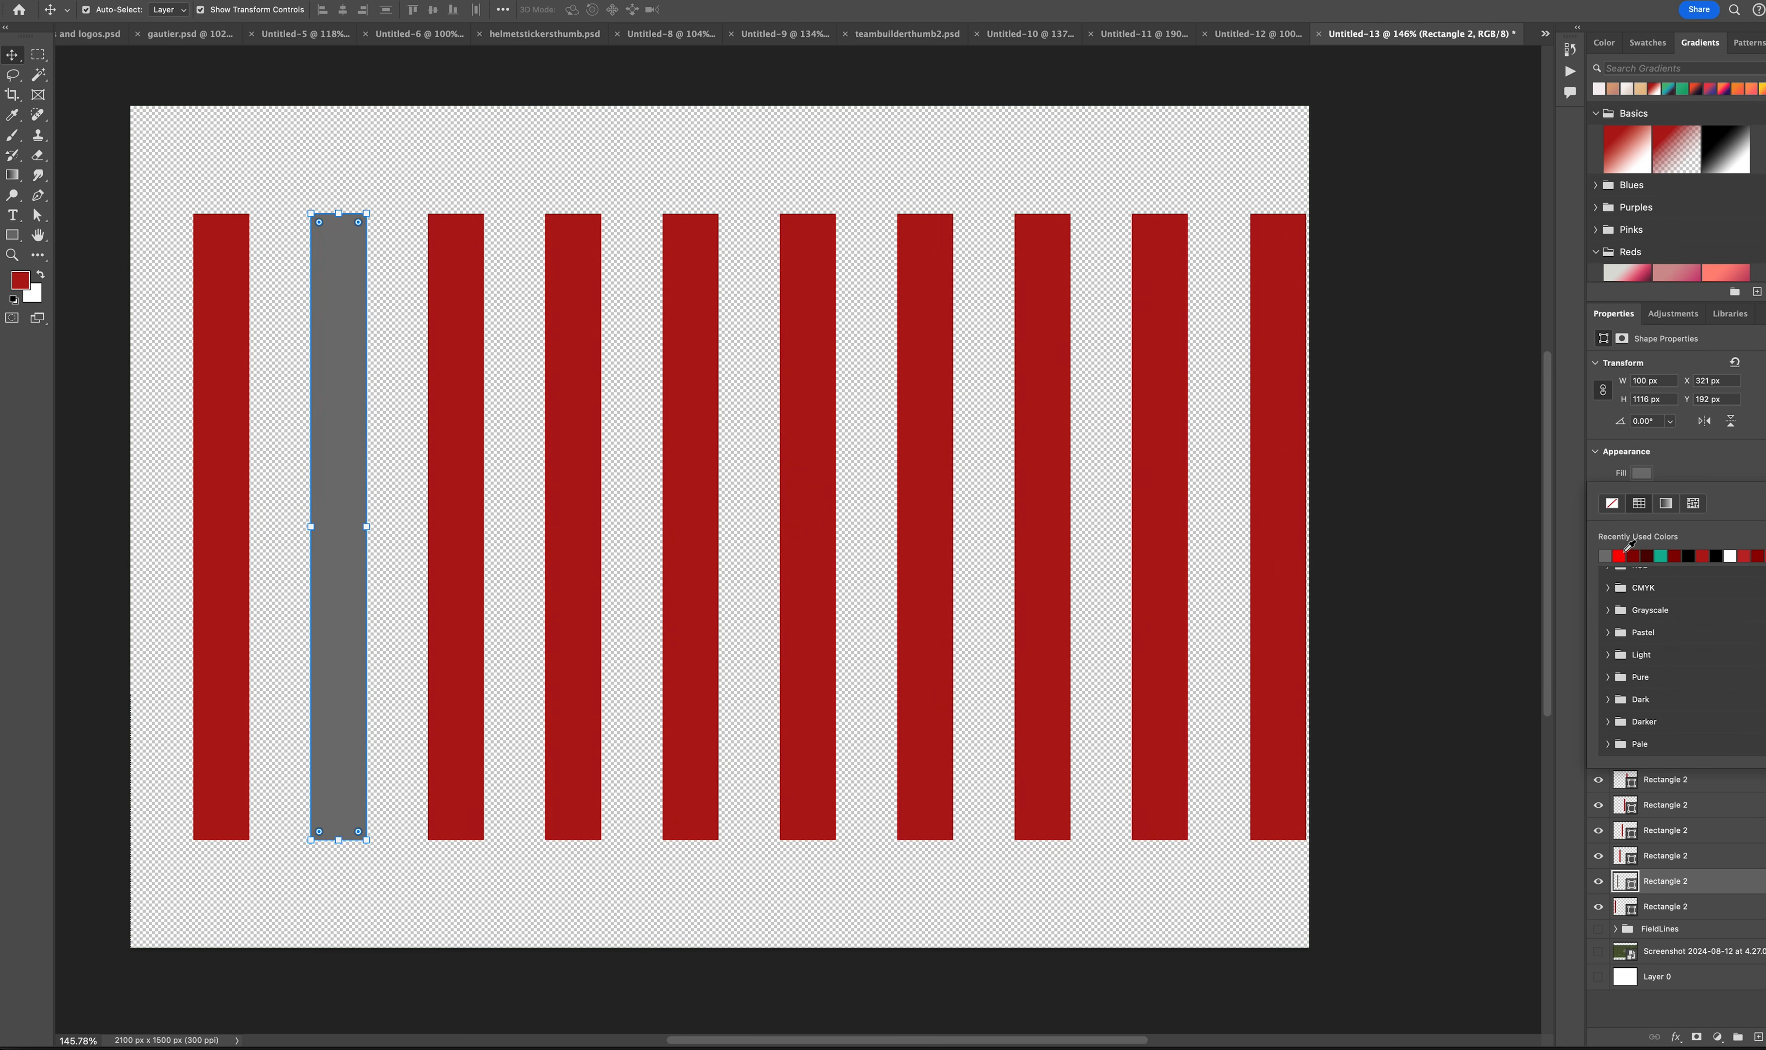
left_click(684, 89)
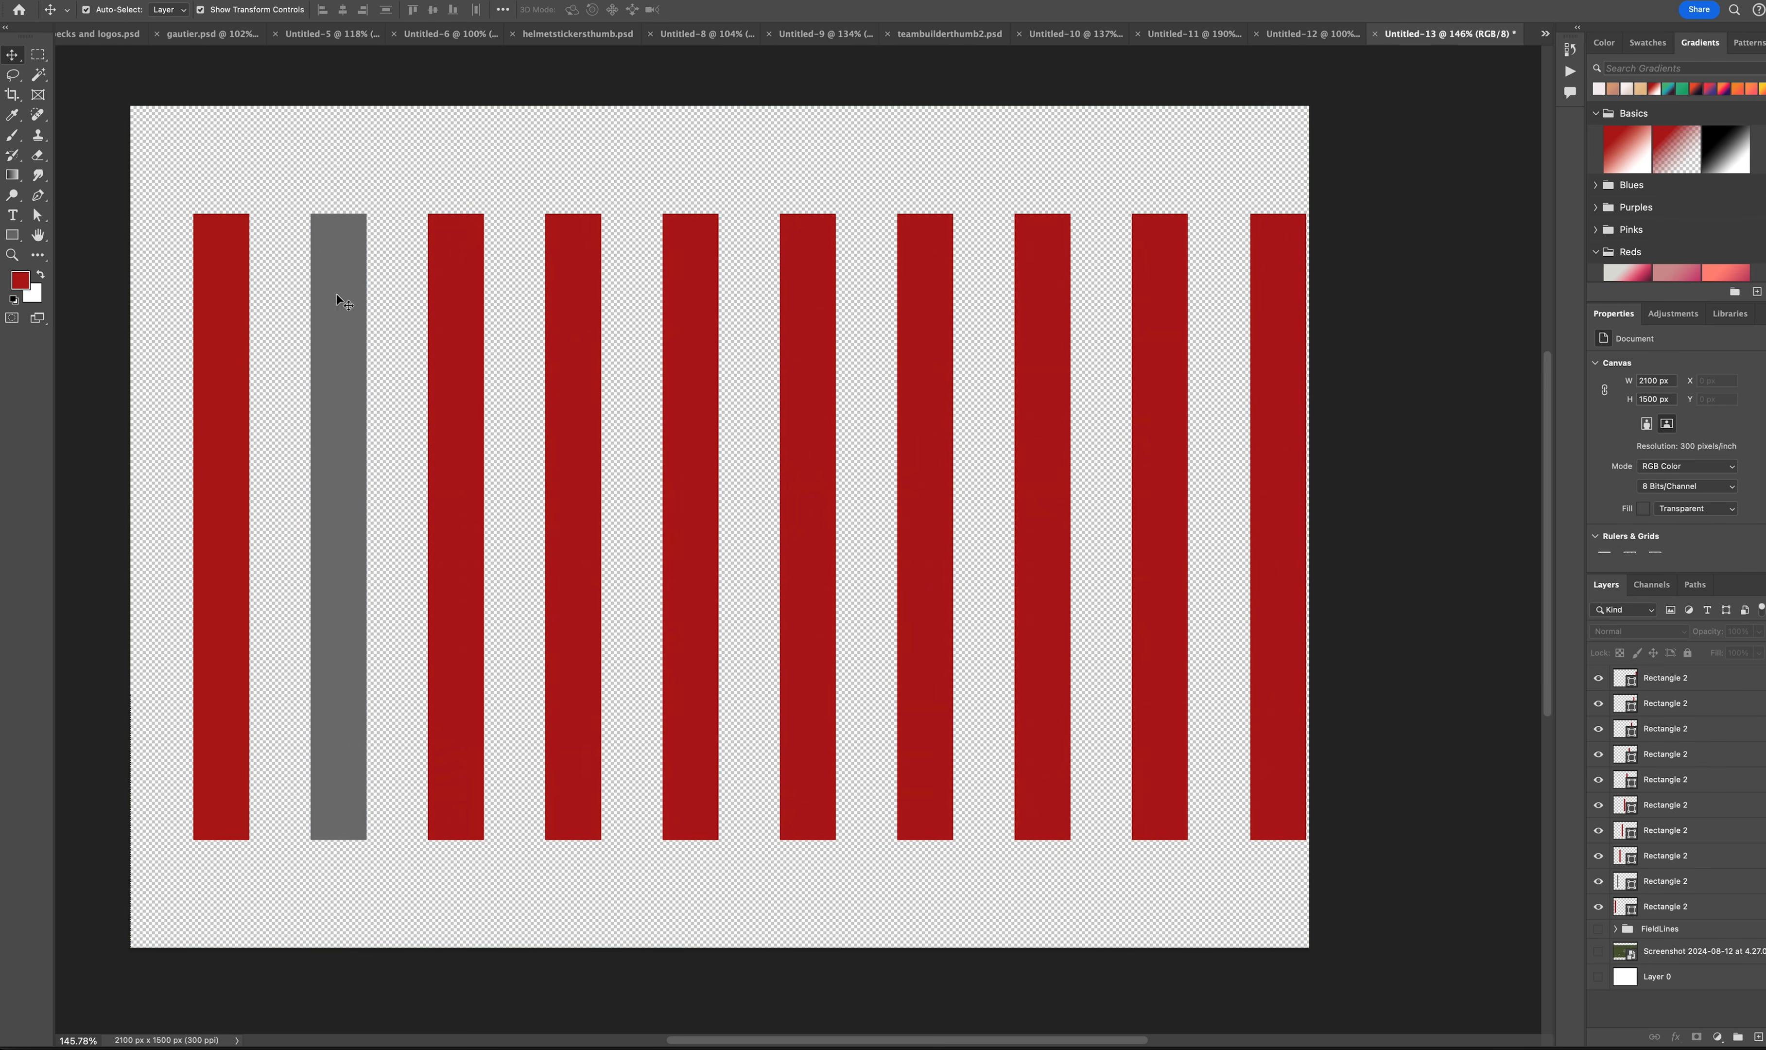
Step: Recolor the fourth and sixth stripes from the left with the same gray fill
left_click(565, 312)
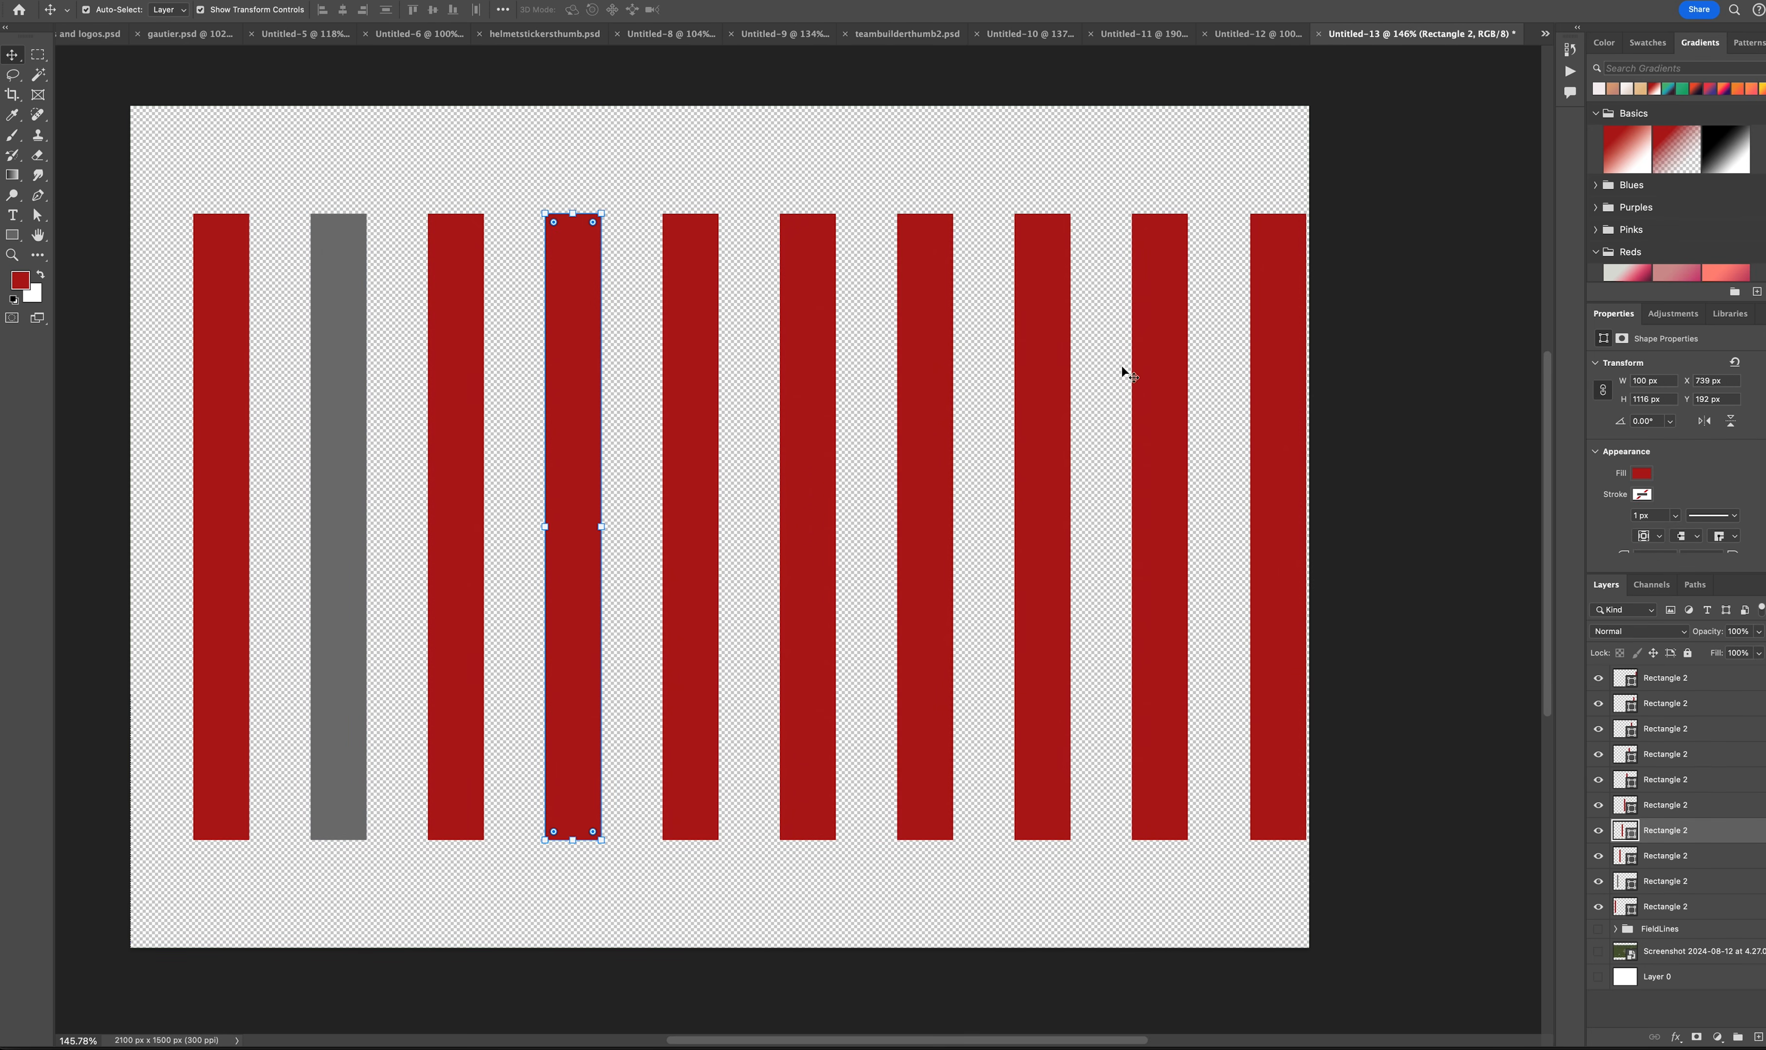
left_click(1642, 474)
left_click(1606, 557)
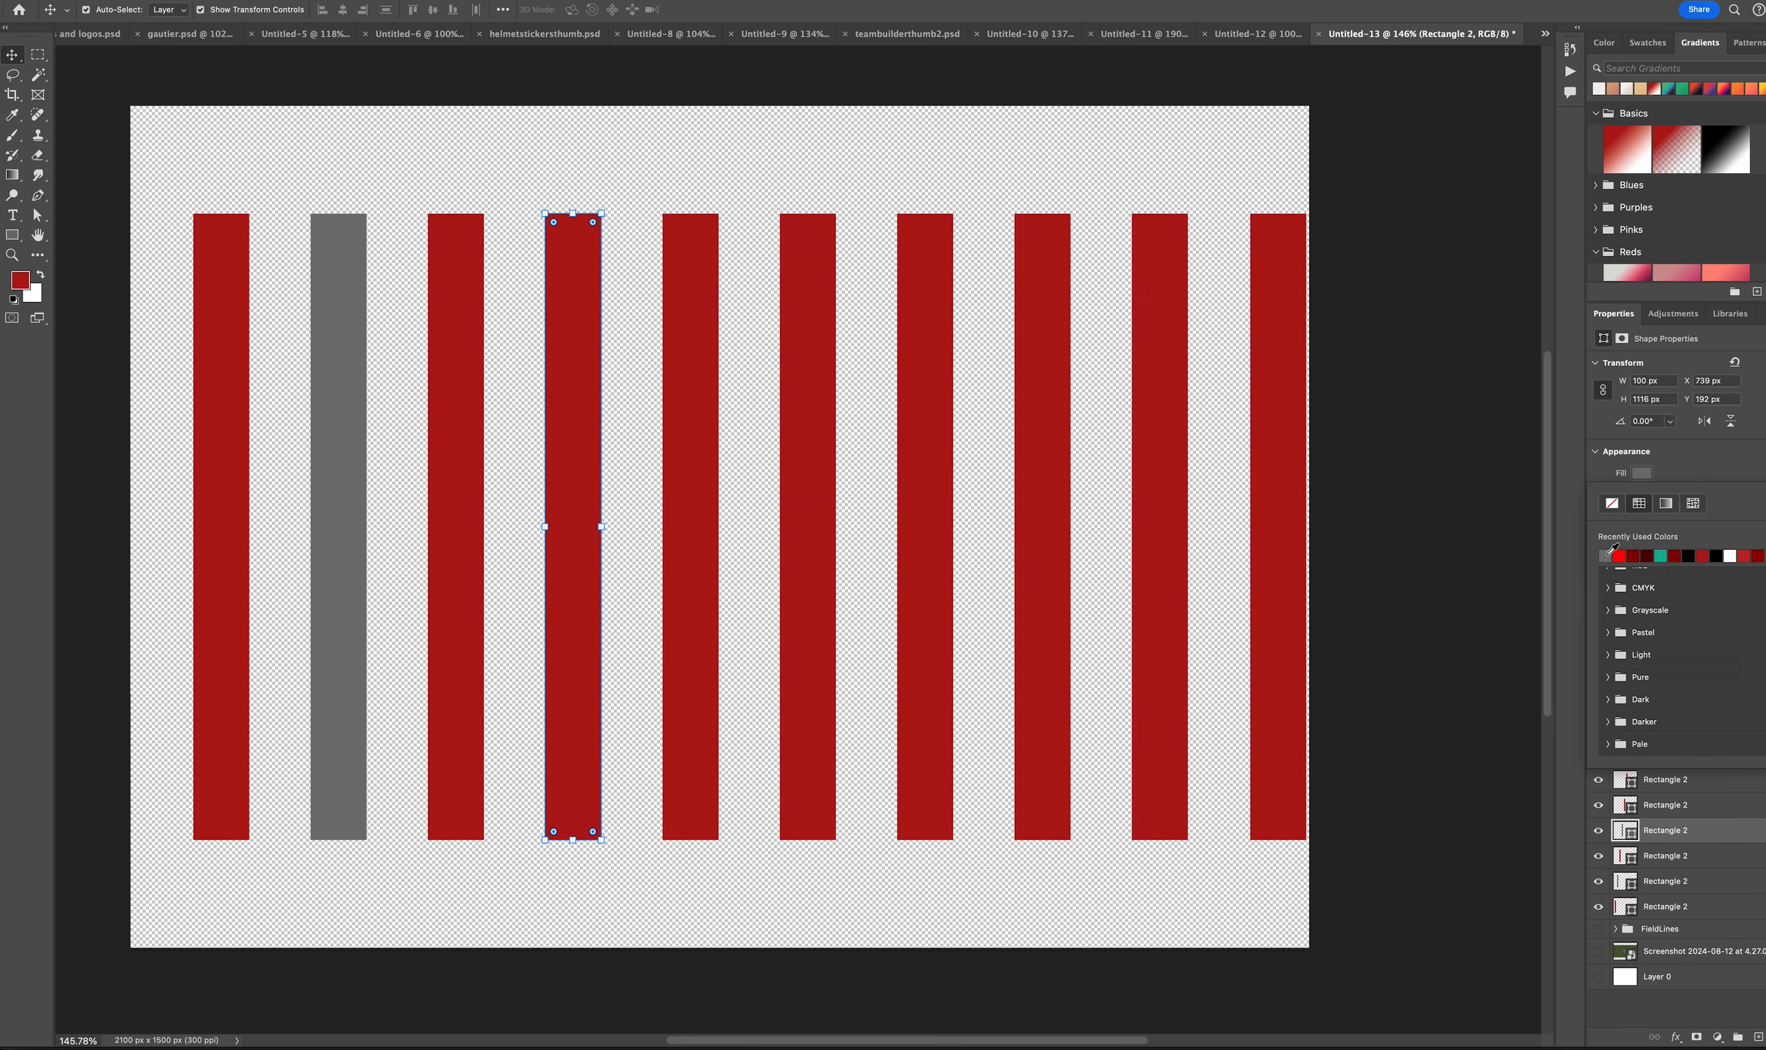
left_click(808, 366)
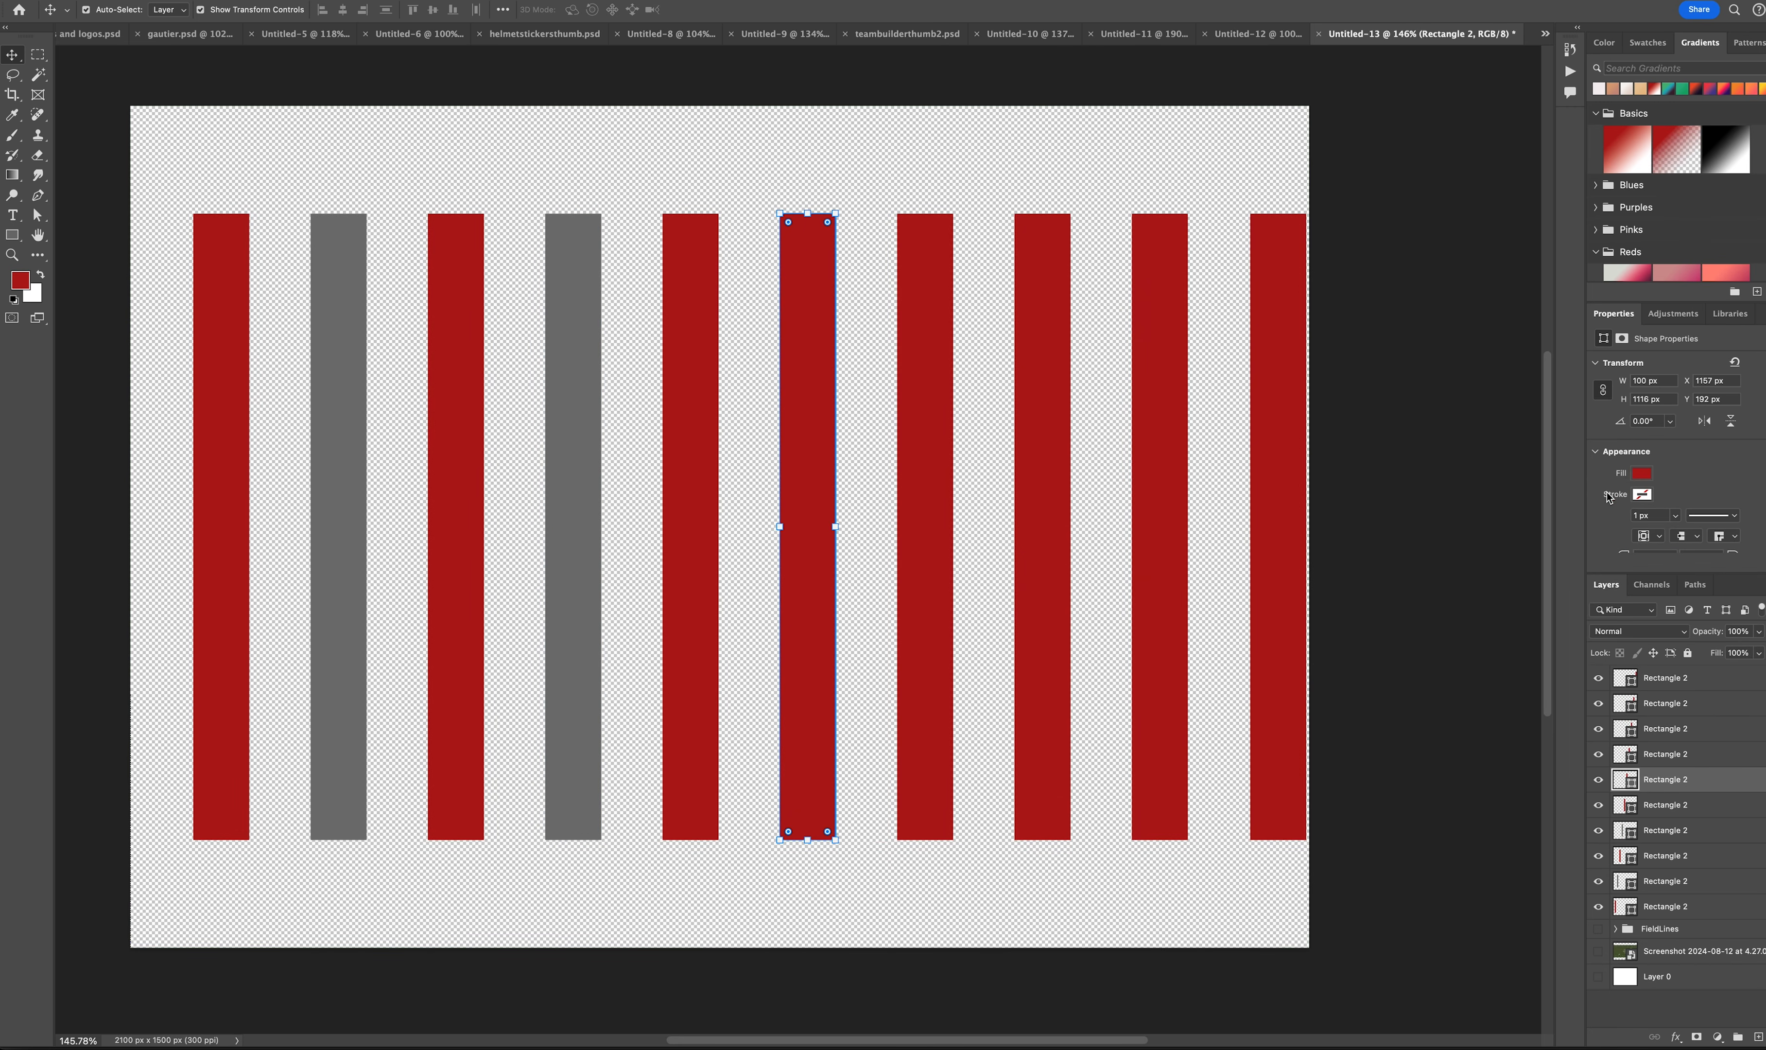
left_click(1643, 474)
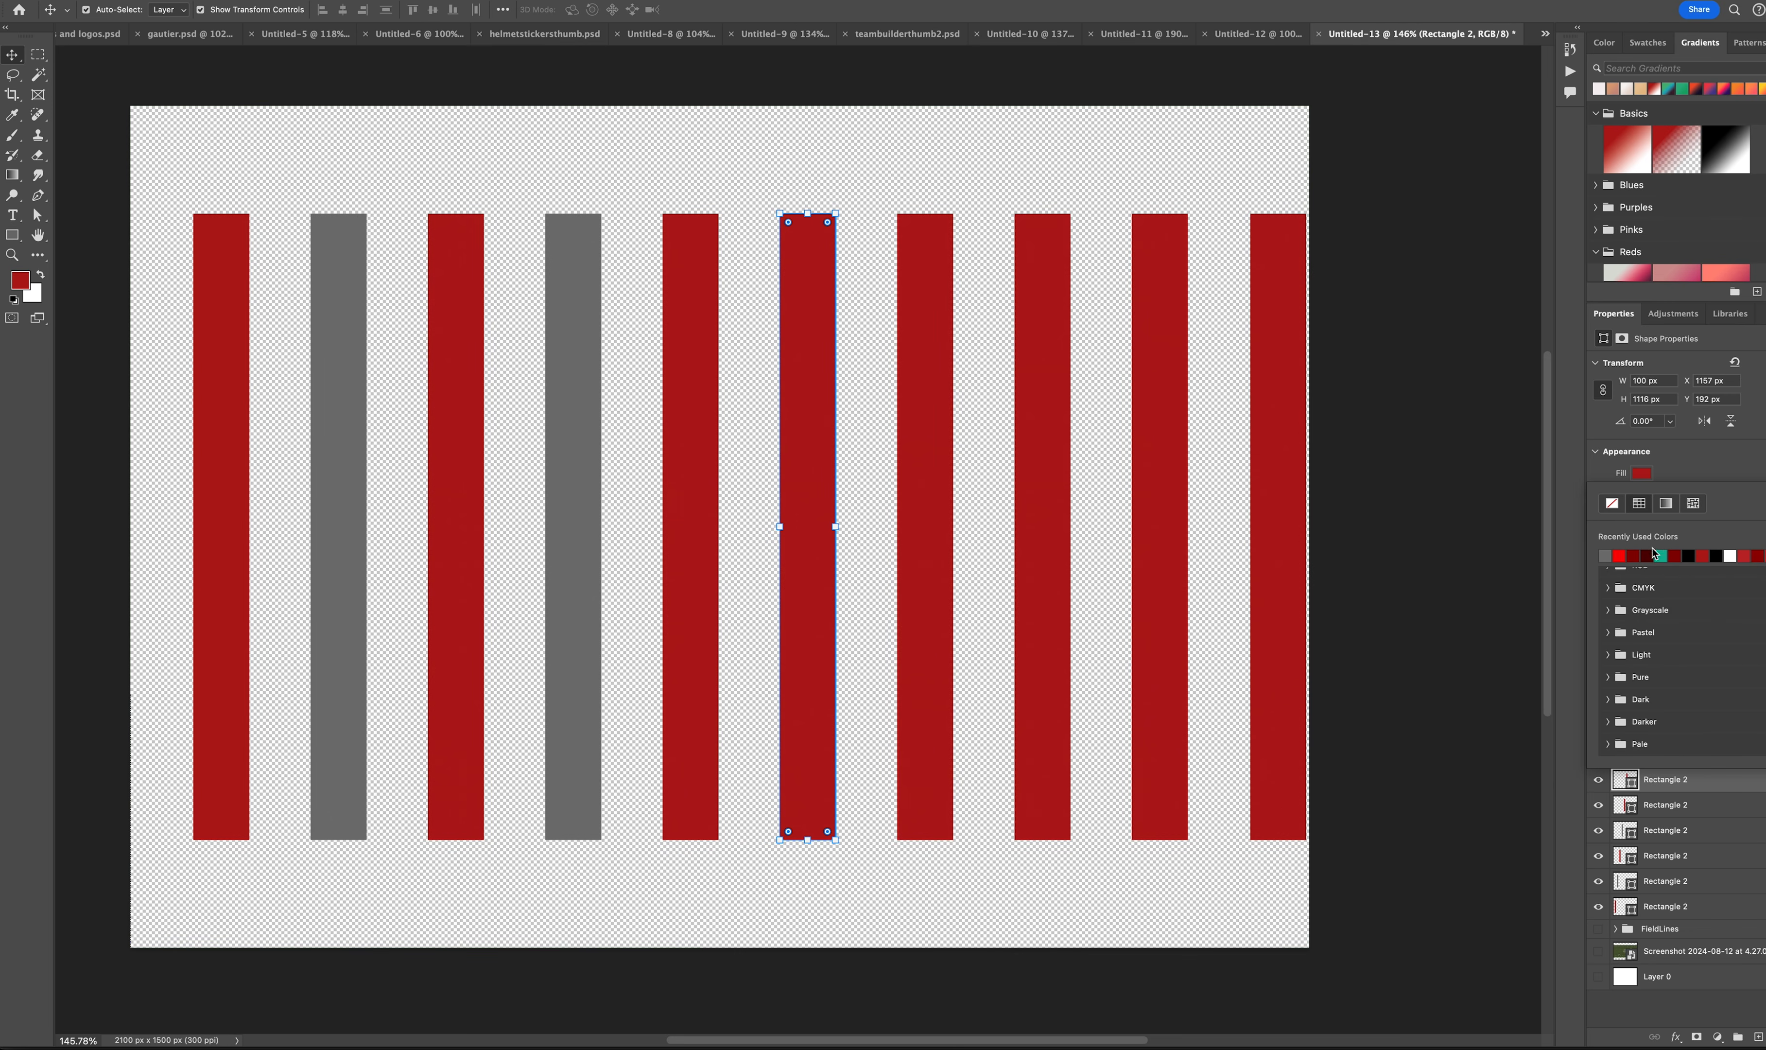
left_click(1764, 503)
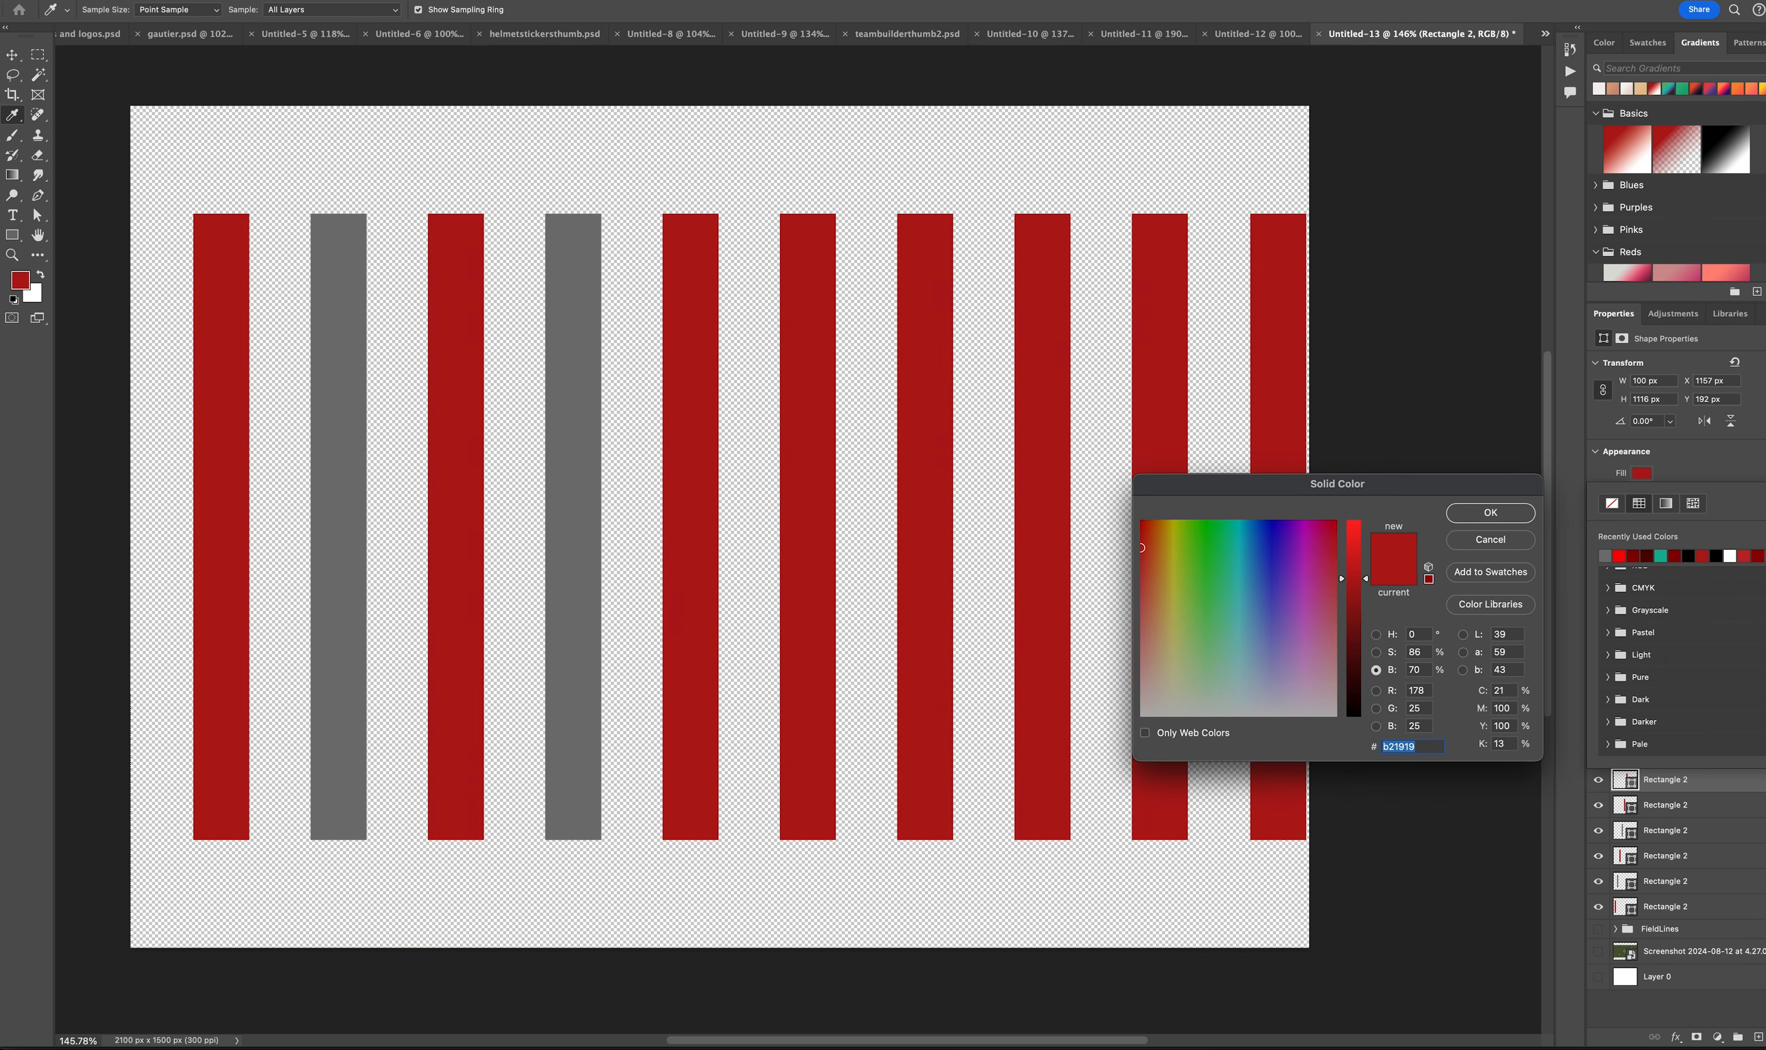
left_click(1505, 541)
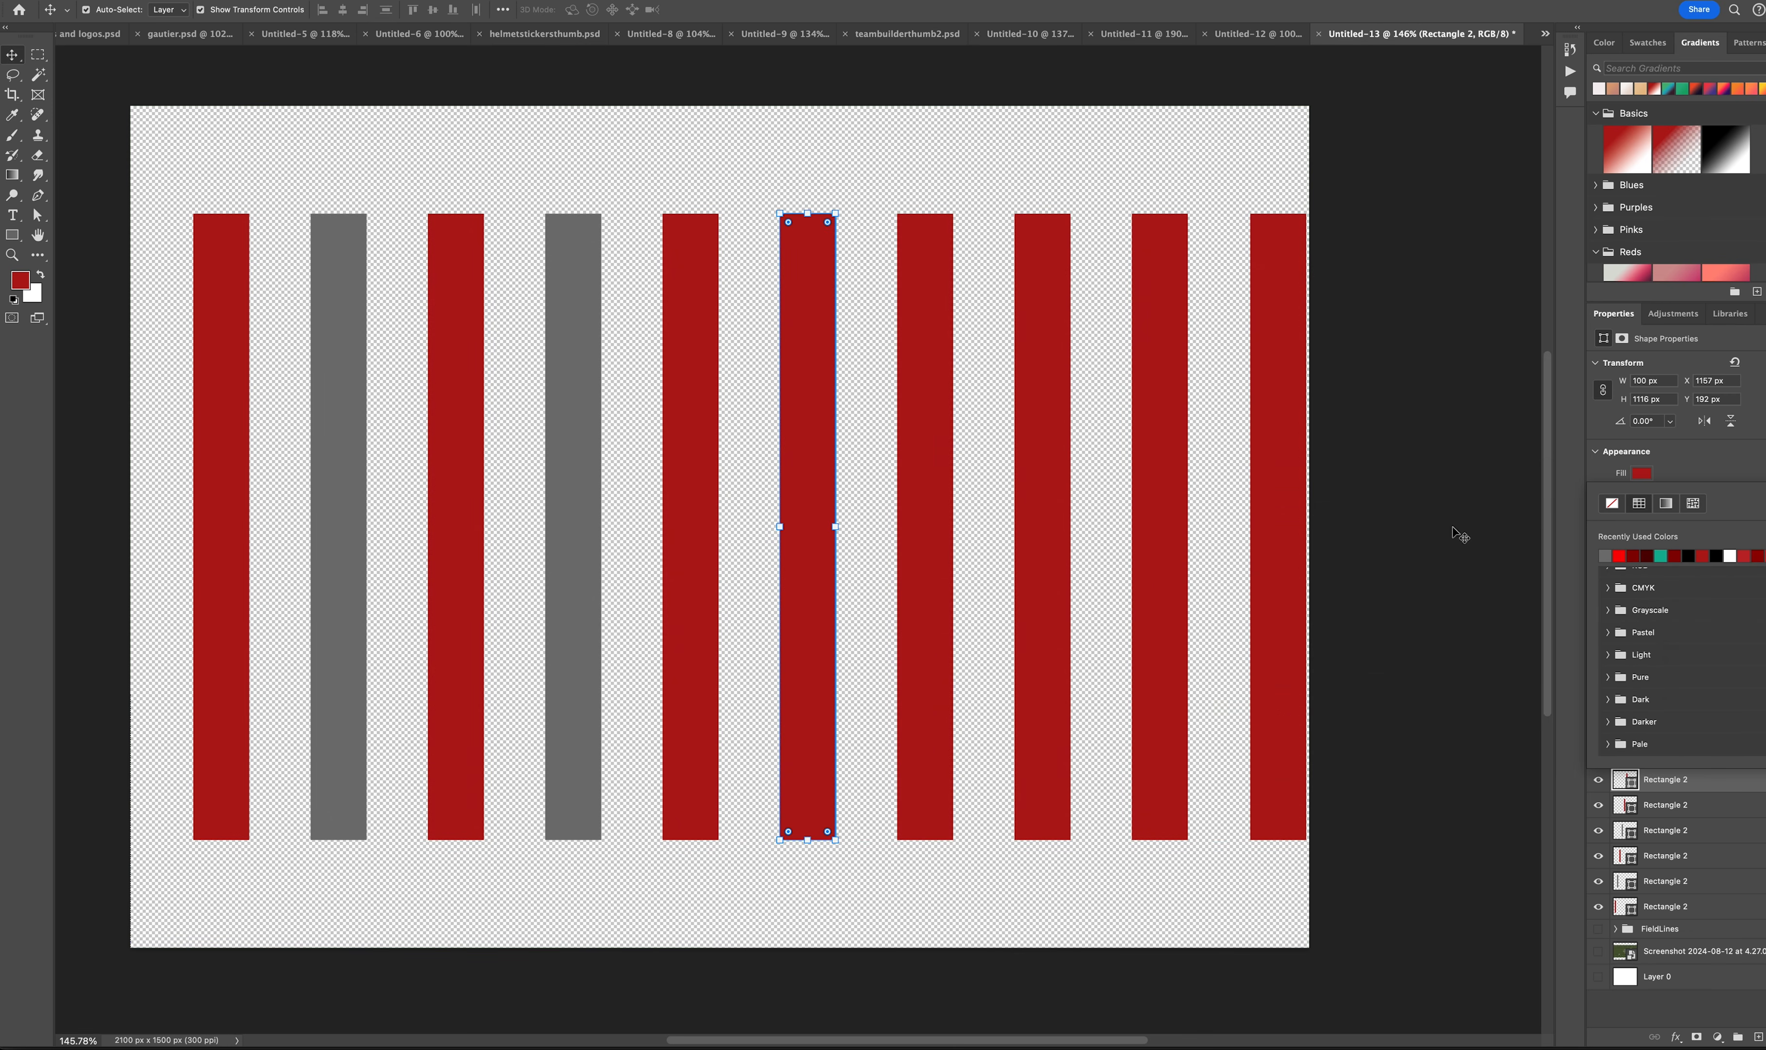
left_click(1604, 556)
Step: Recolor the eighth and tenth stripes with the same gray fill so red and gray alternate across the field
left_click(1026, 427)
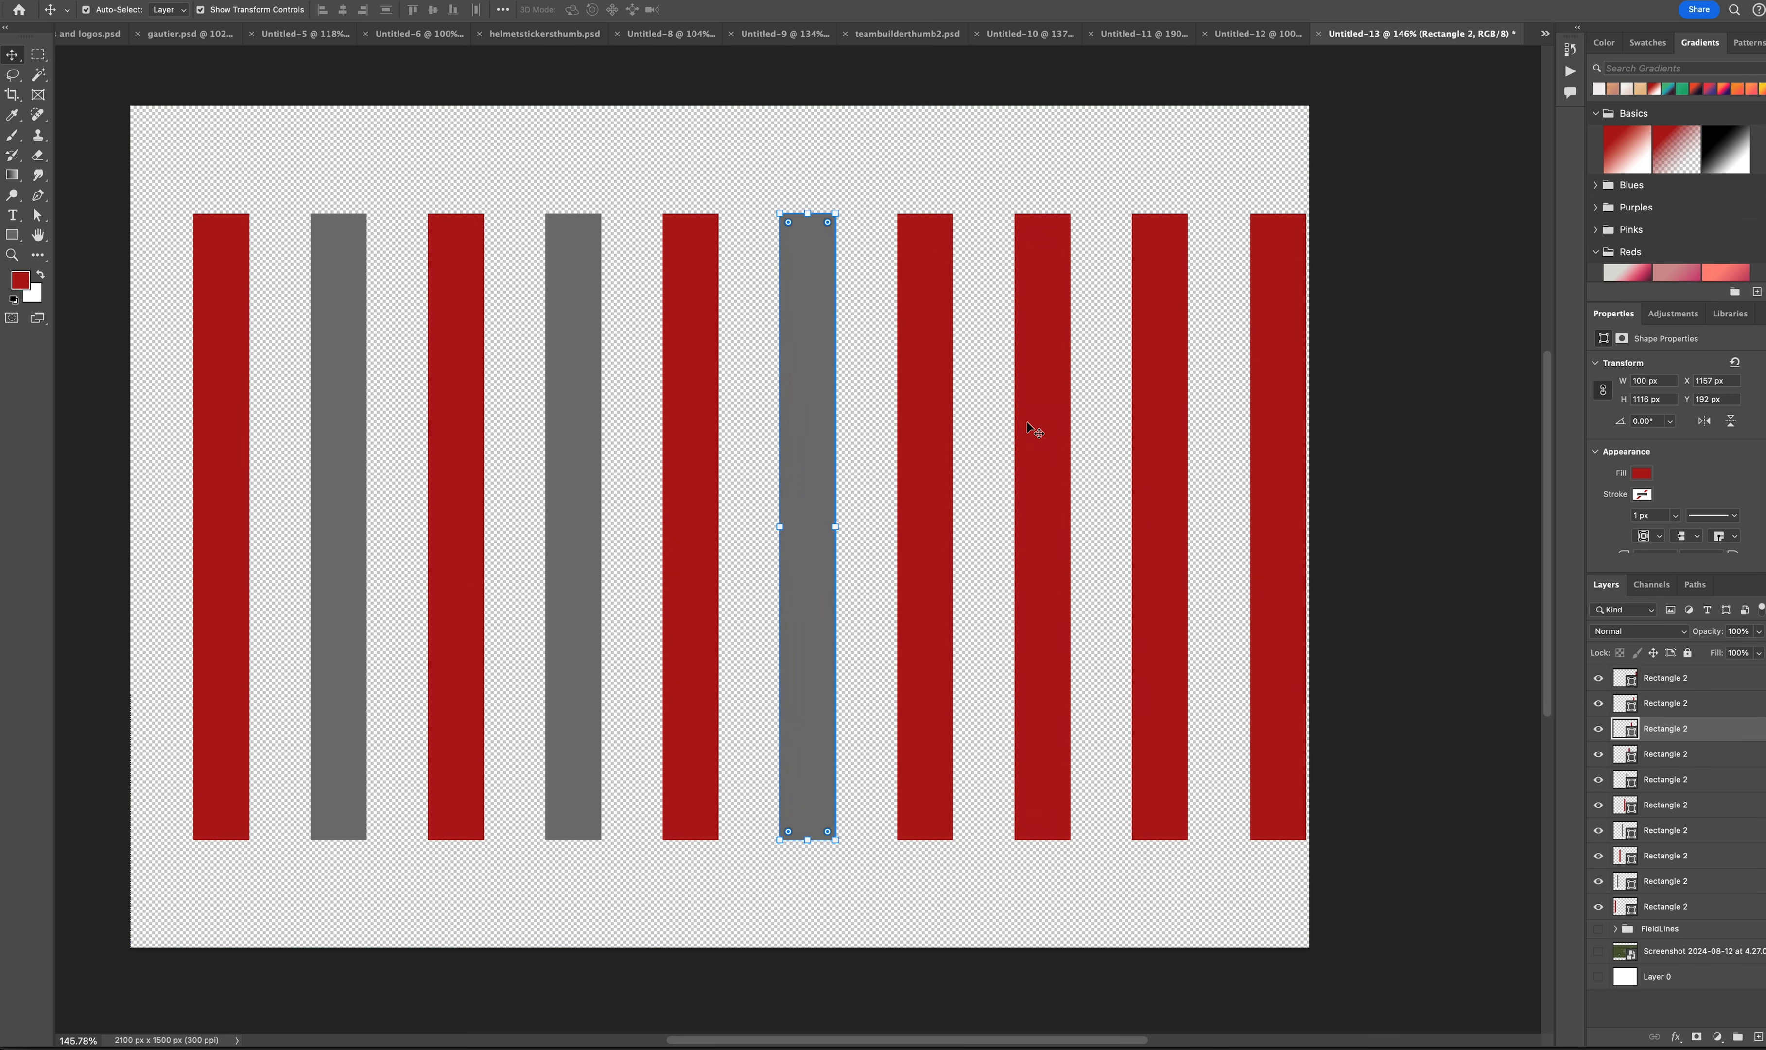
left_click(1642, 474)
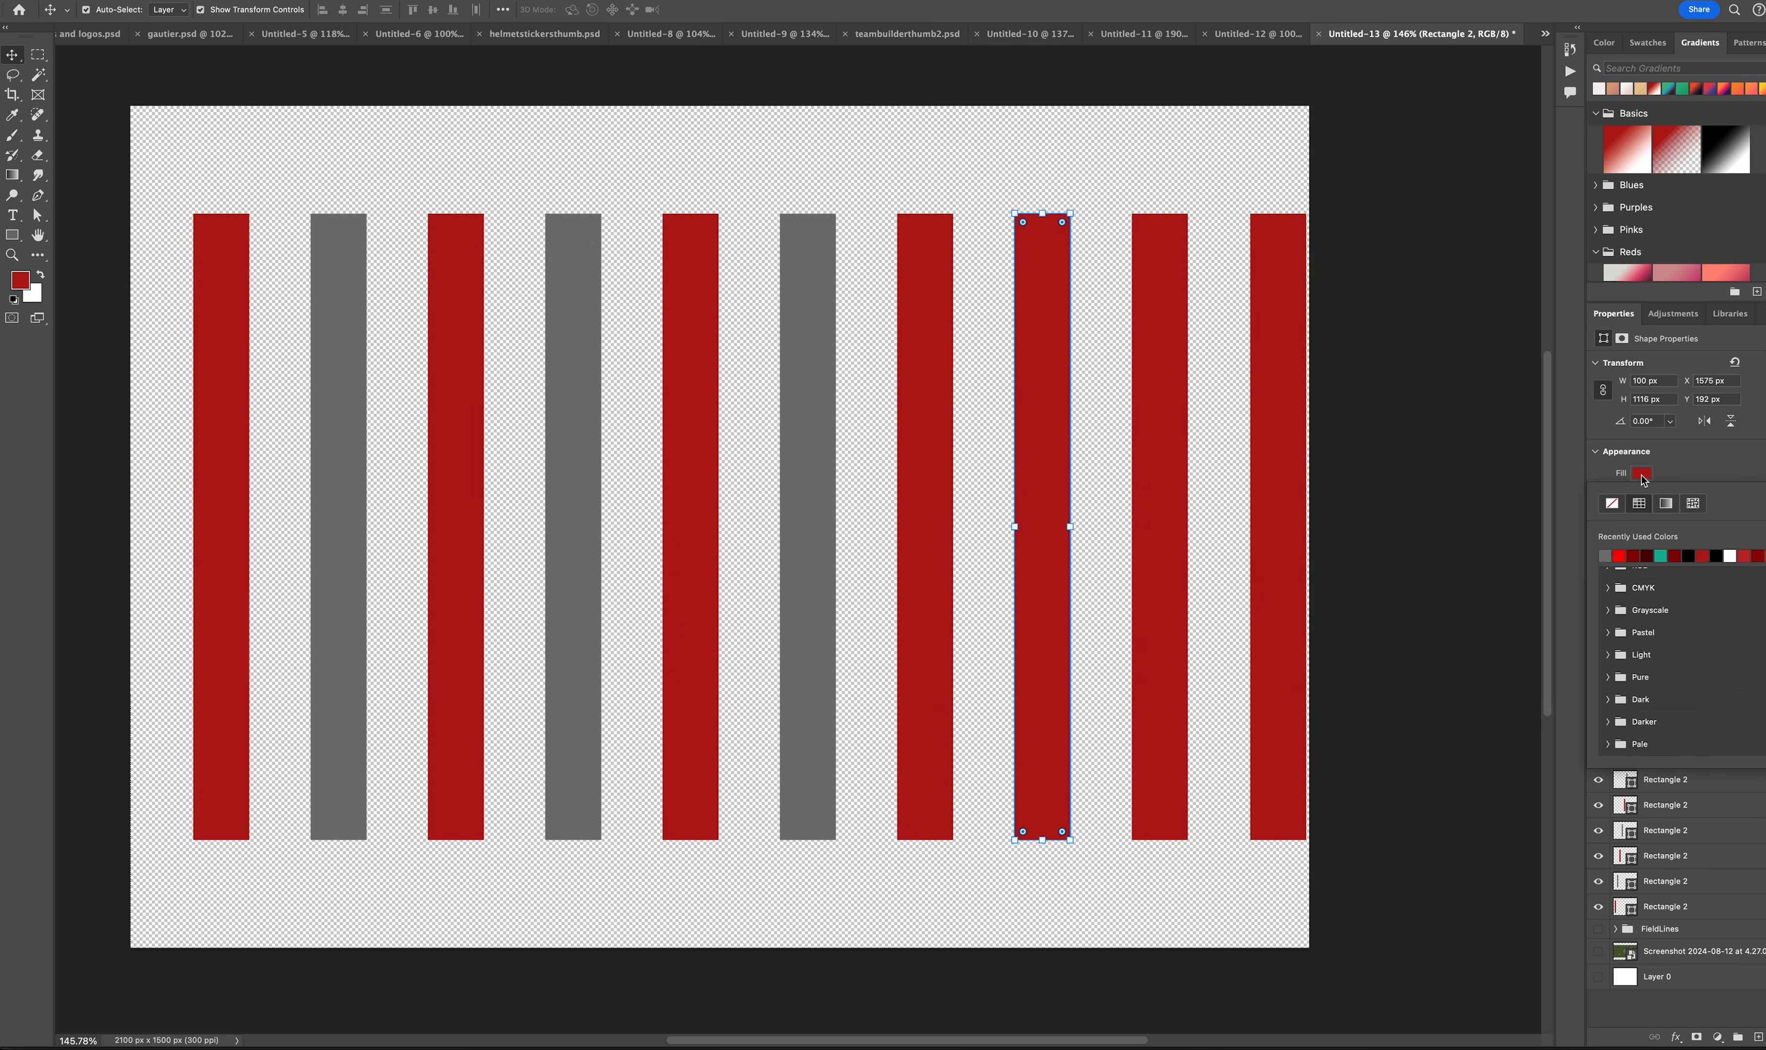
left_click(1606, 554)
left_click(1684, 461)
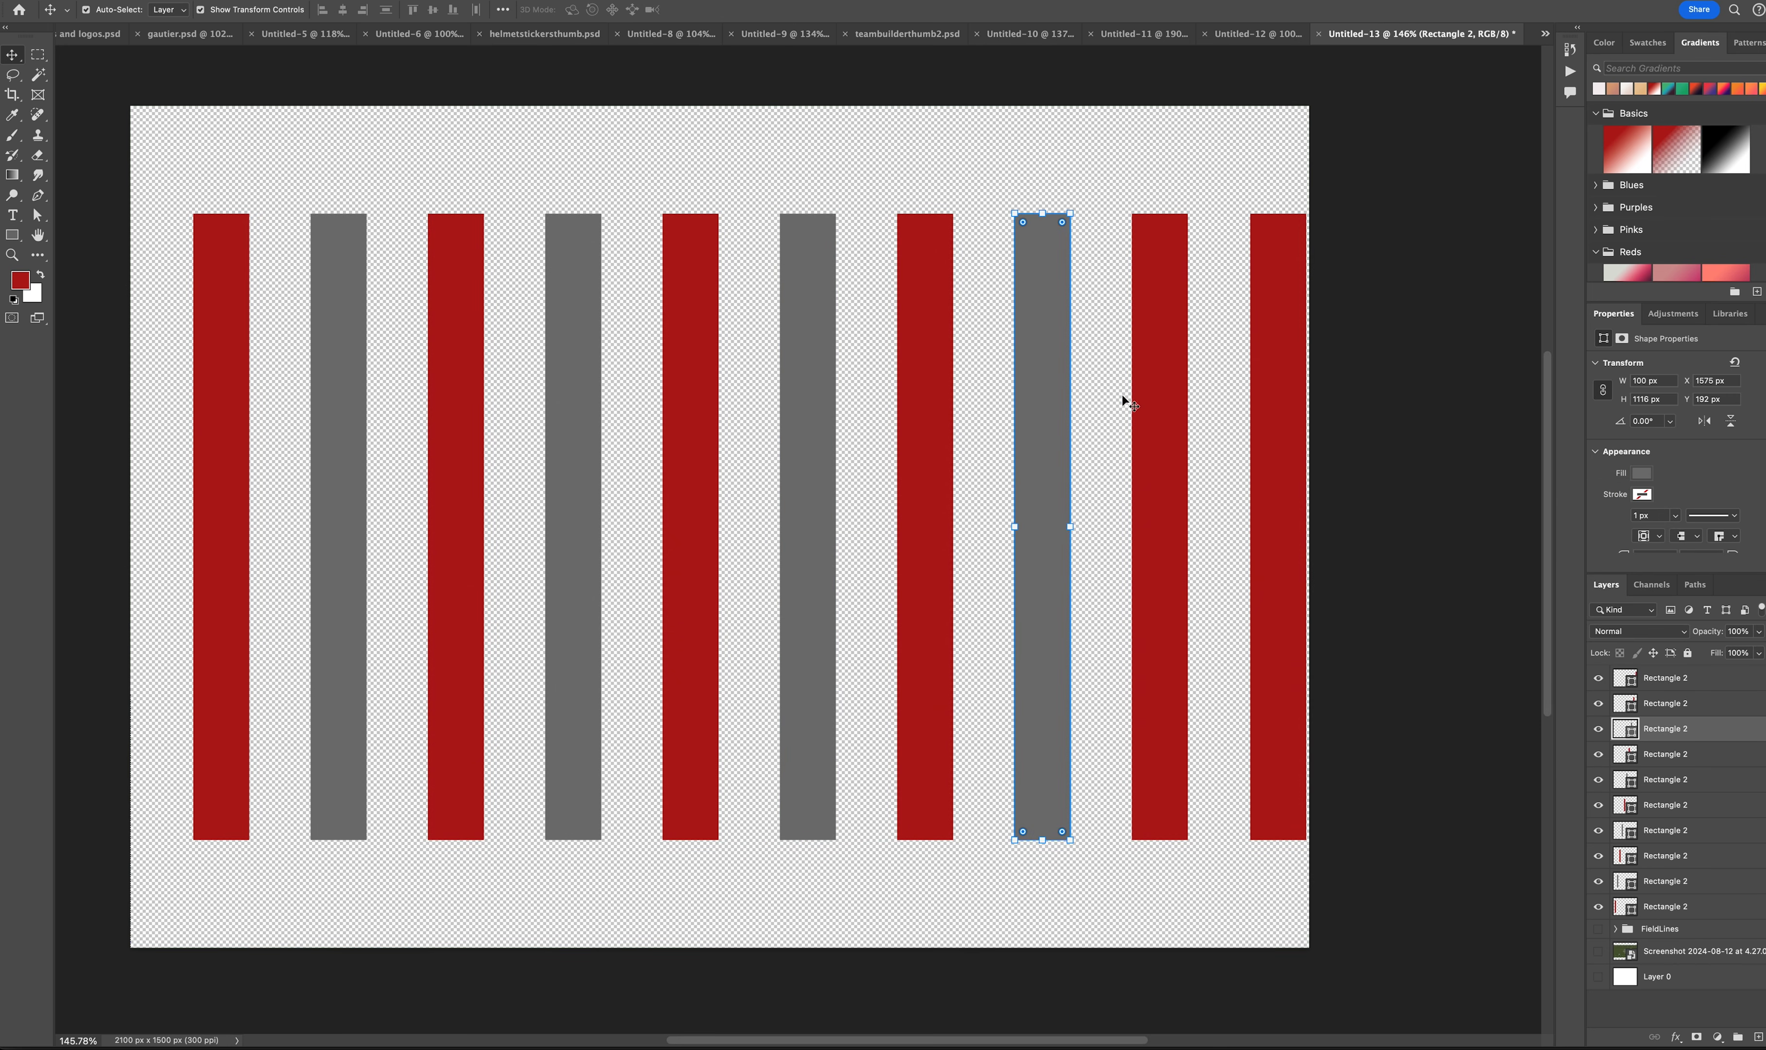
left_click(1294, 386)
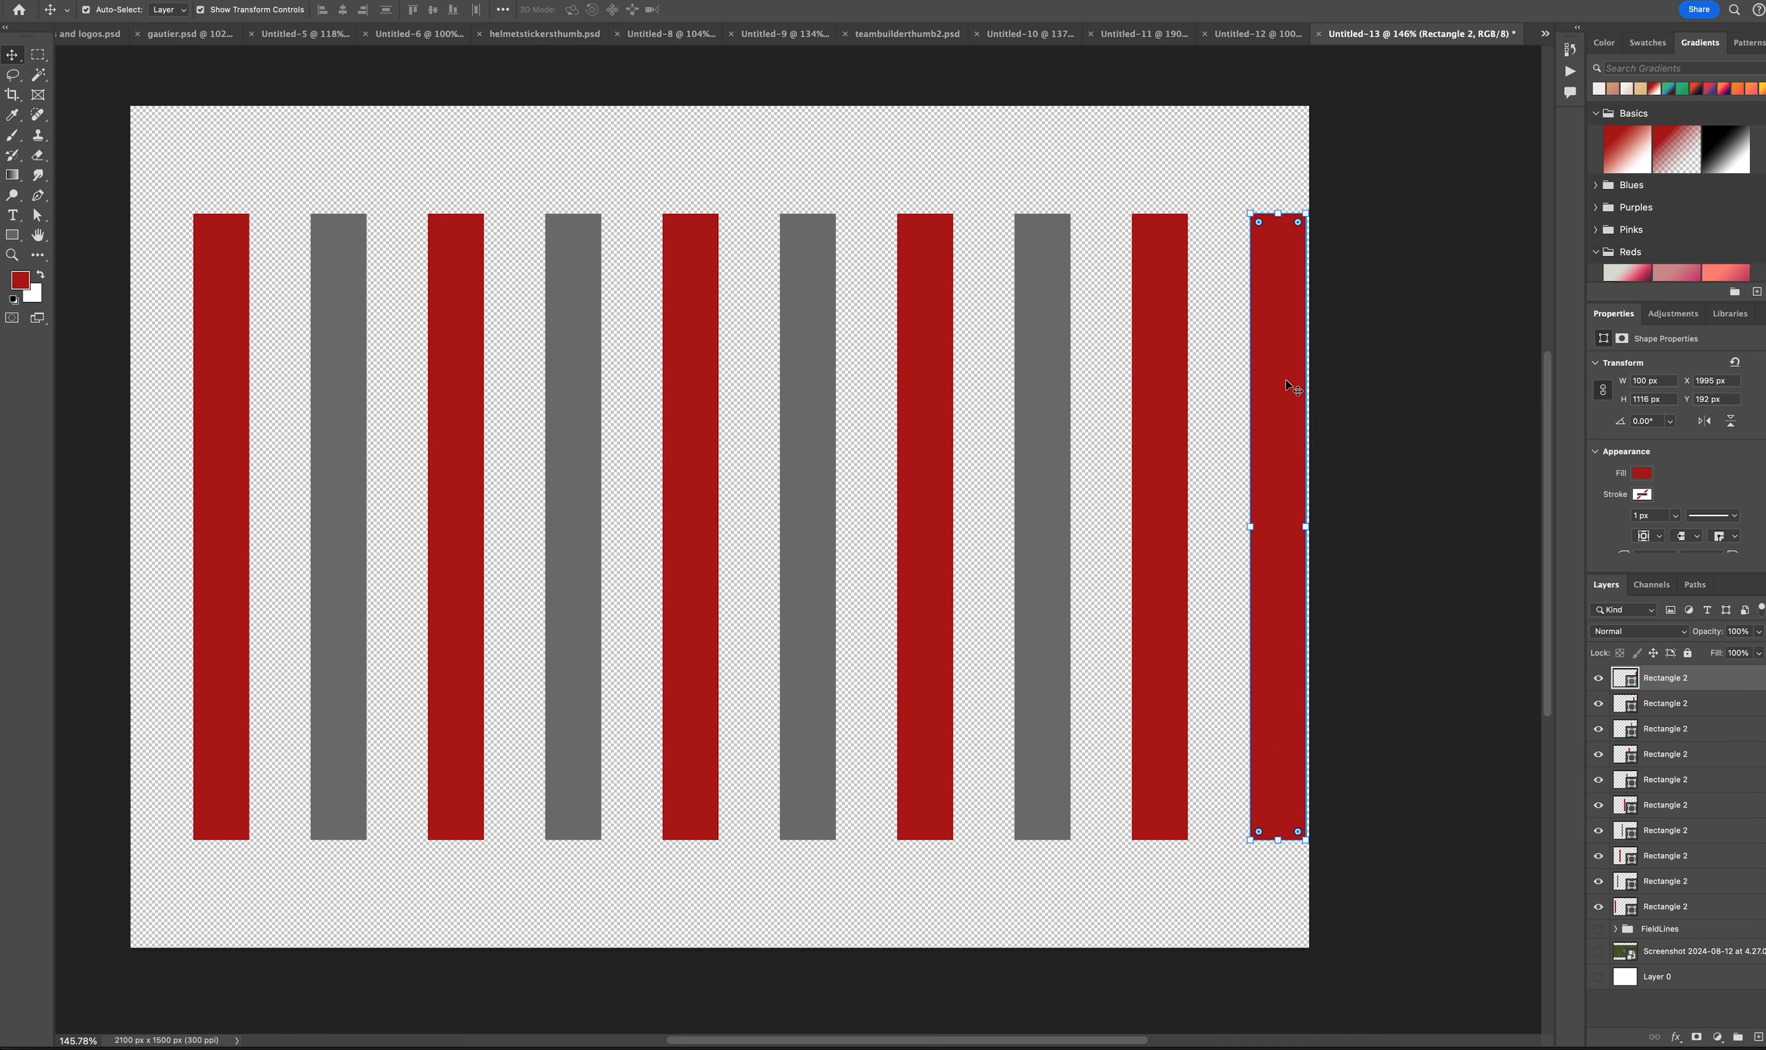
left_click(1640, 474)
left_click(1606, 554)
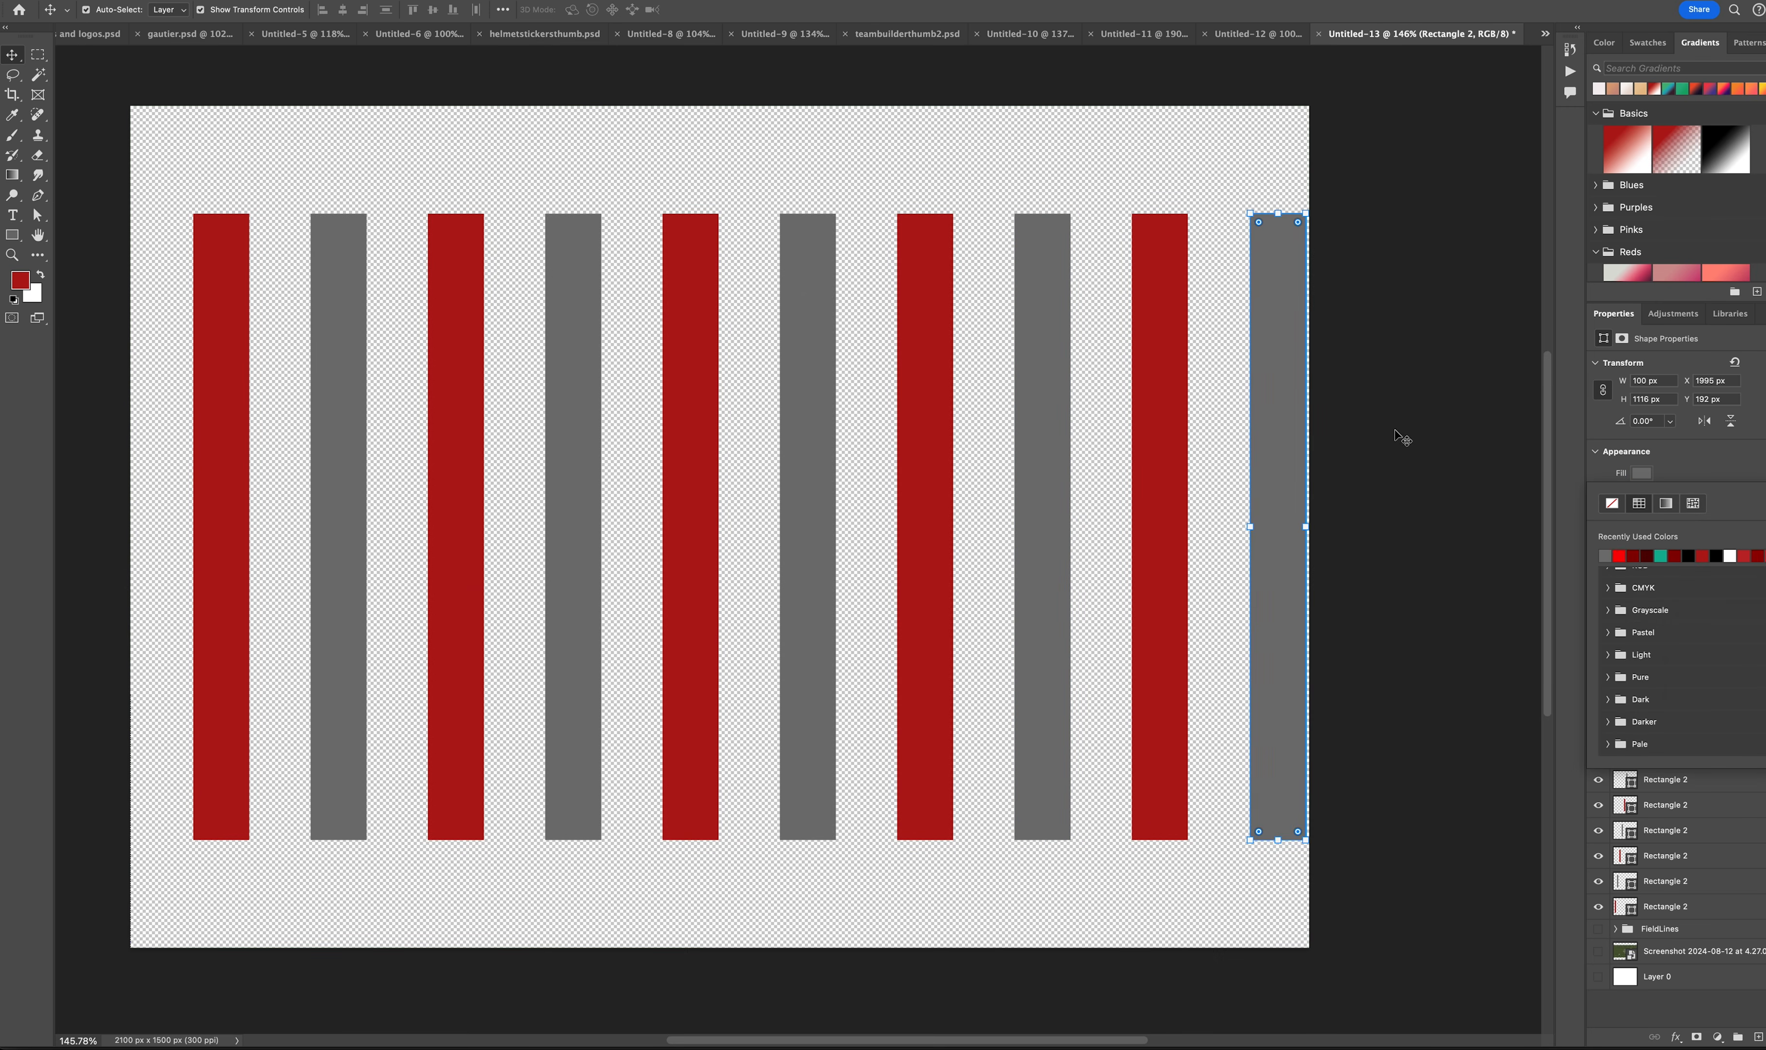
left_click(1383, 426)
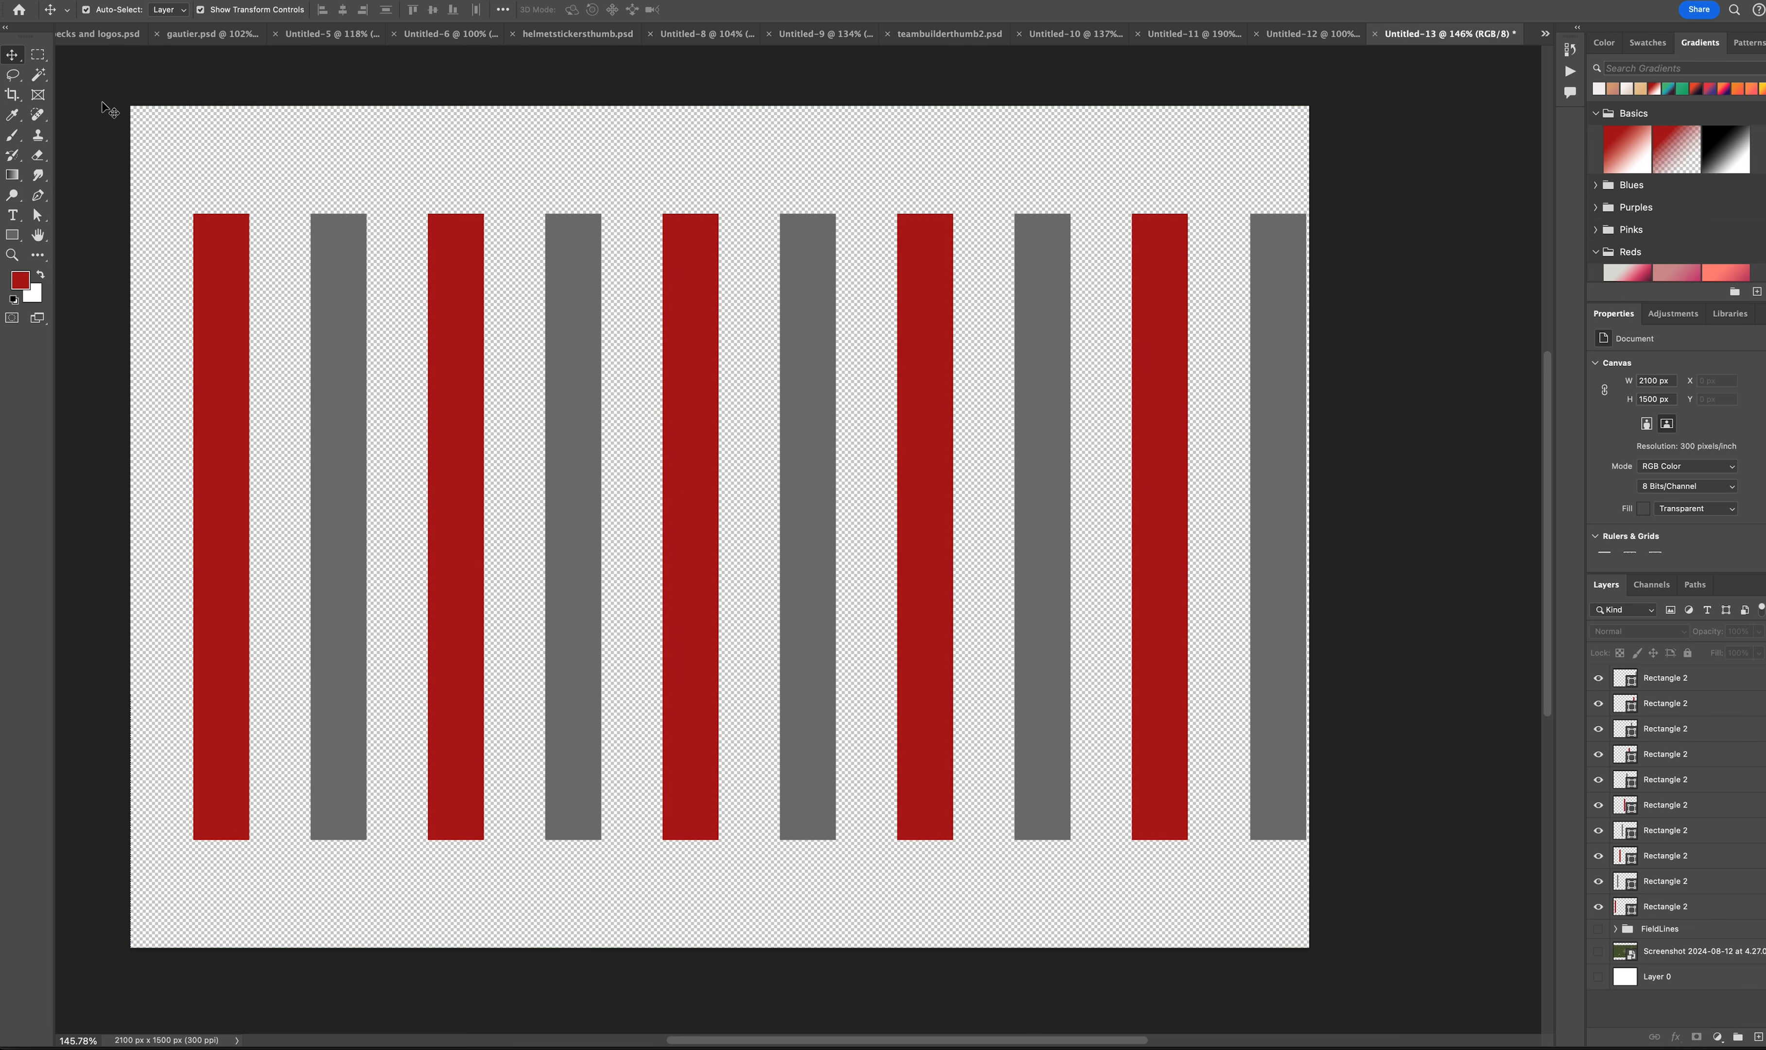
Step: Select all ten stripes together and lower their layer opacity to 76%
left_click_drag(109, 108, 1356, 852)
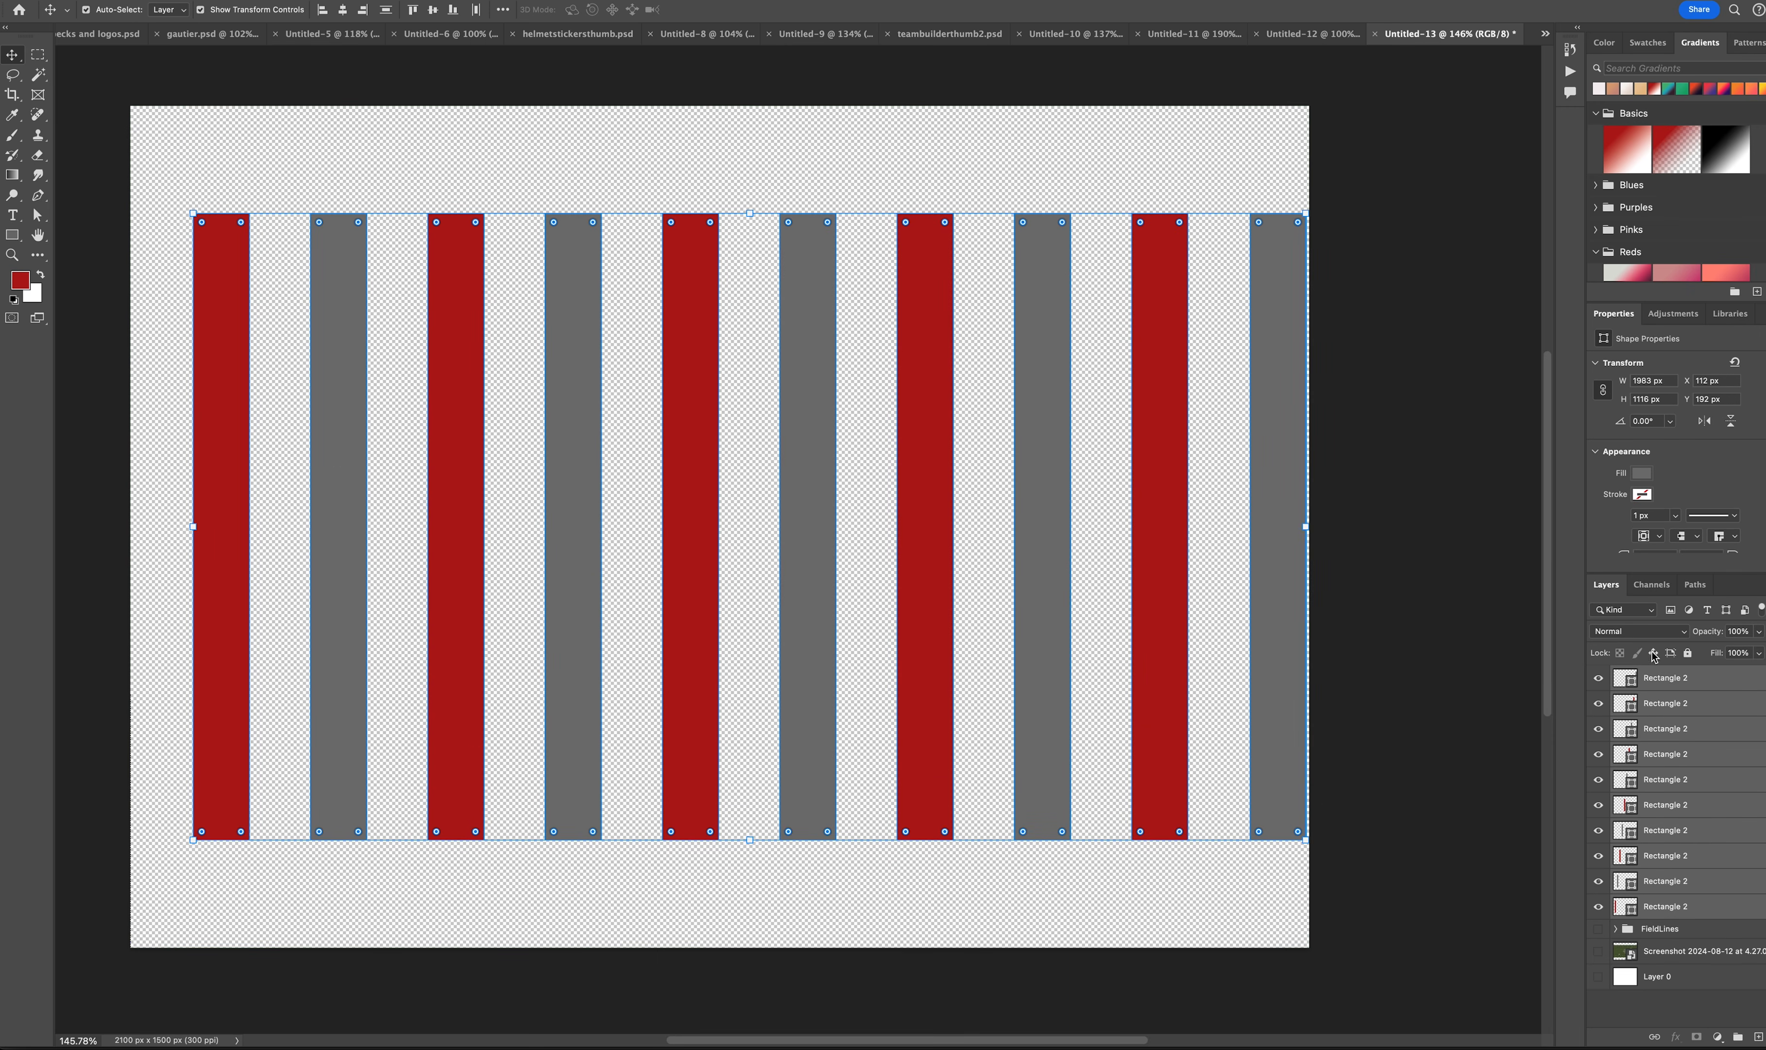
left_click_drag(103, 131, 1320, 628)
left_click_drag(132, 160, 1359, 406)
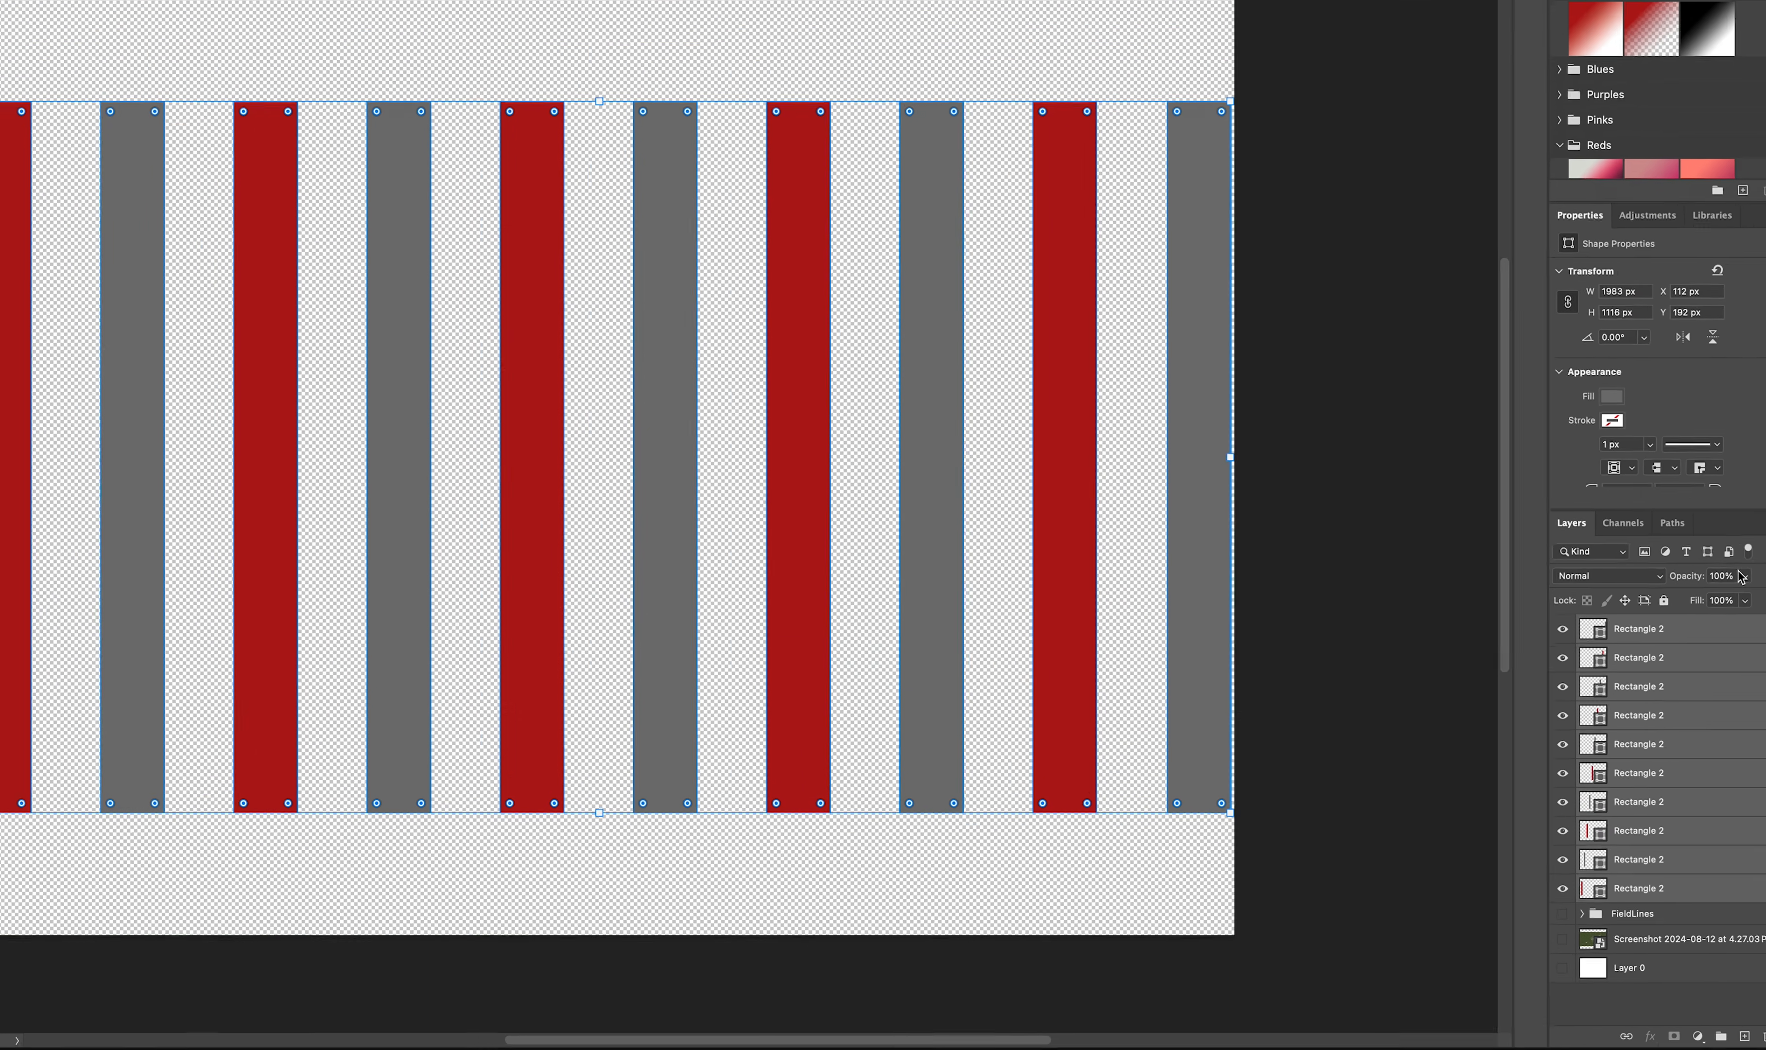
left_click(1743, 575)
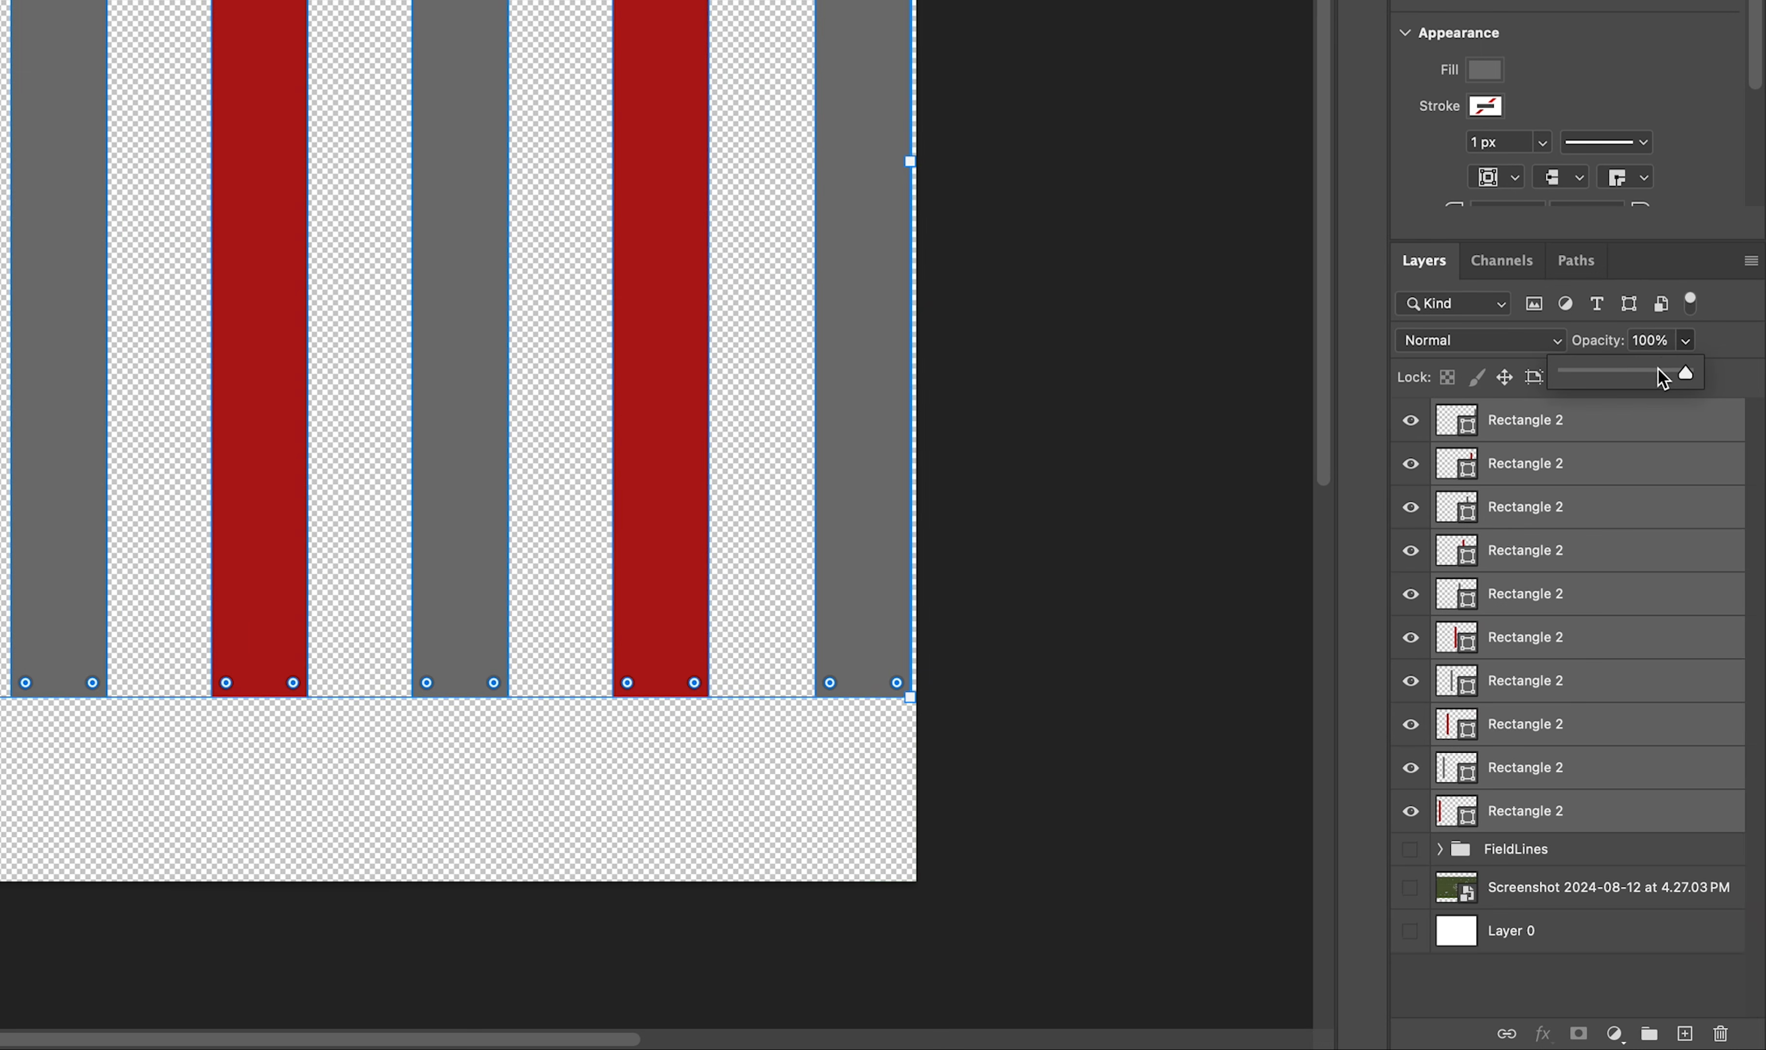
left_click_drag(1658, 370, 1648, 370)
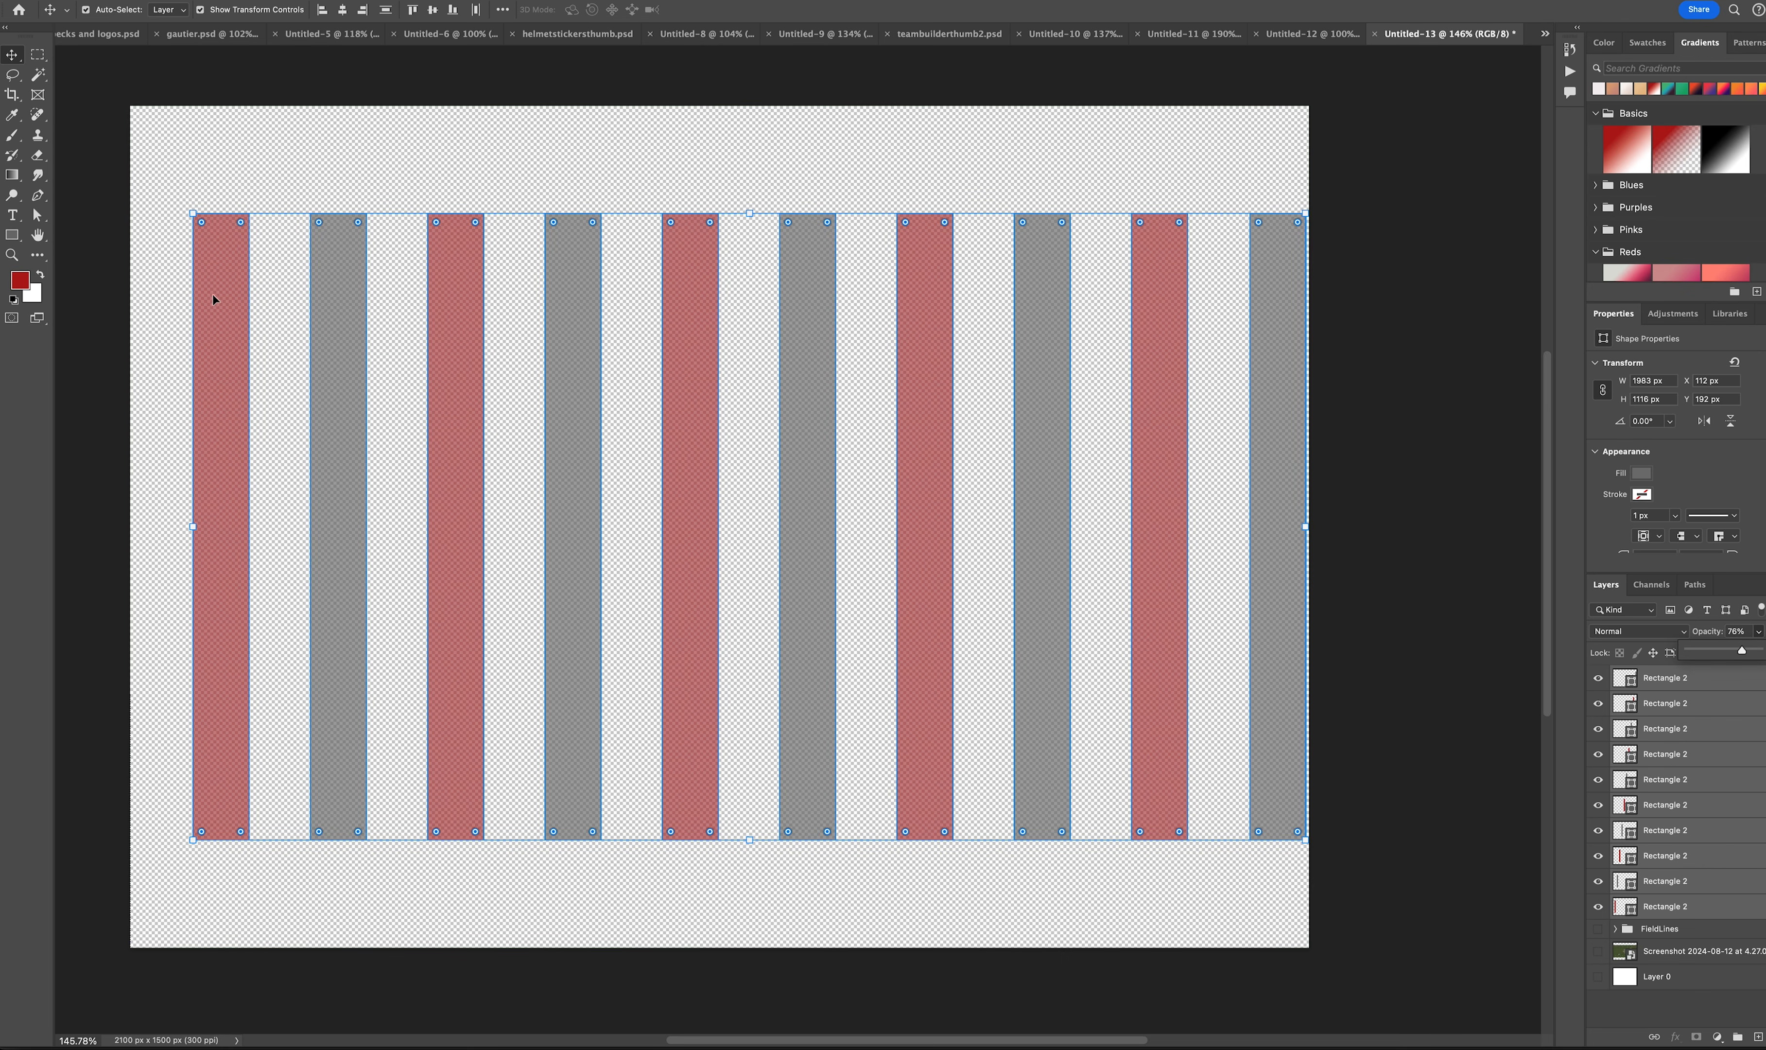
Step: Show the field reference beneath the translucent stripes, examine the 10-yard number up close, and hide the reference again
left_click(1597, 951)
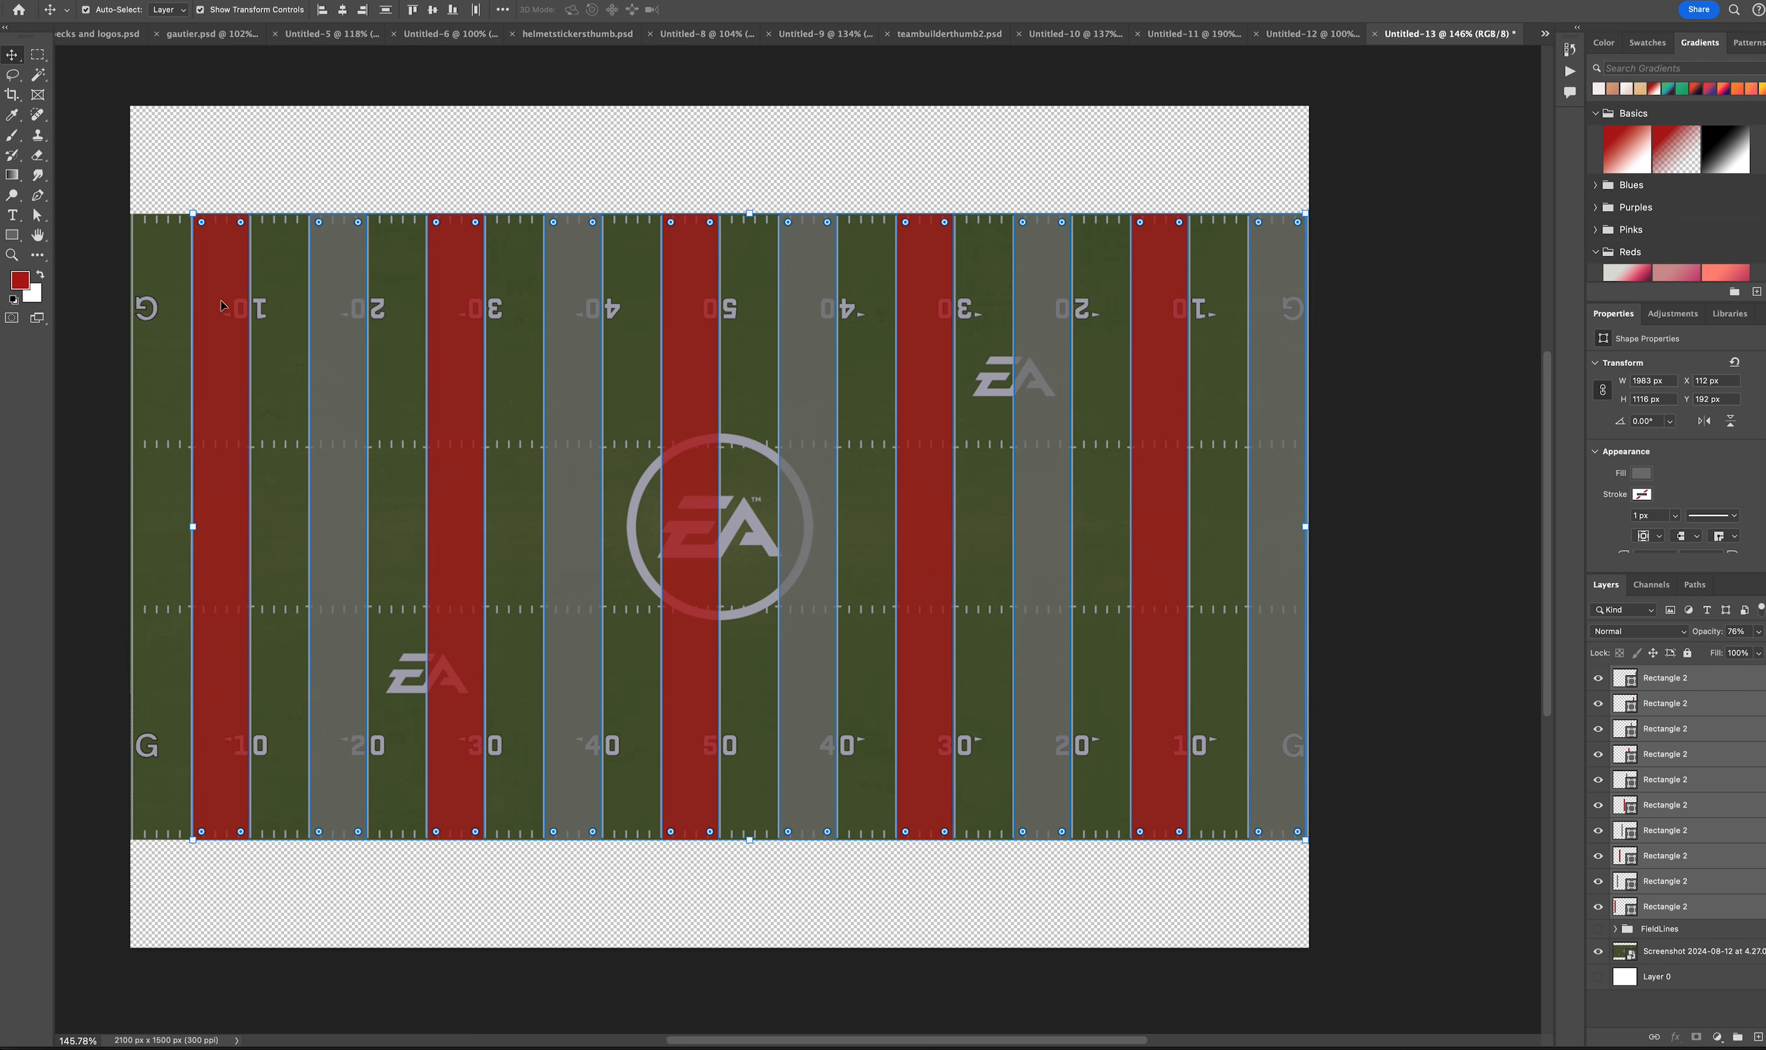
left_click(12, 255)
mouse_move(229, 310)
left_mouse_down()
mouse_move(400, 315)
mouse_move(394, 281)
left_mouse_up()
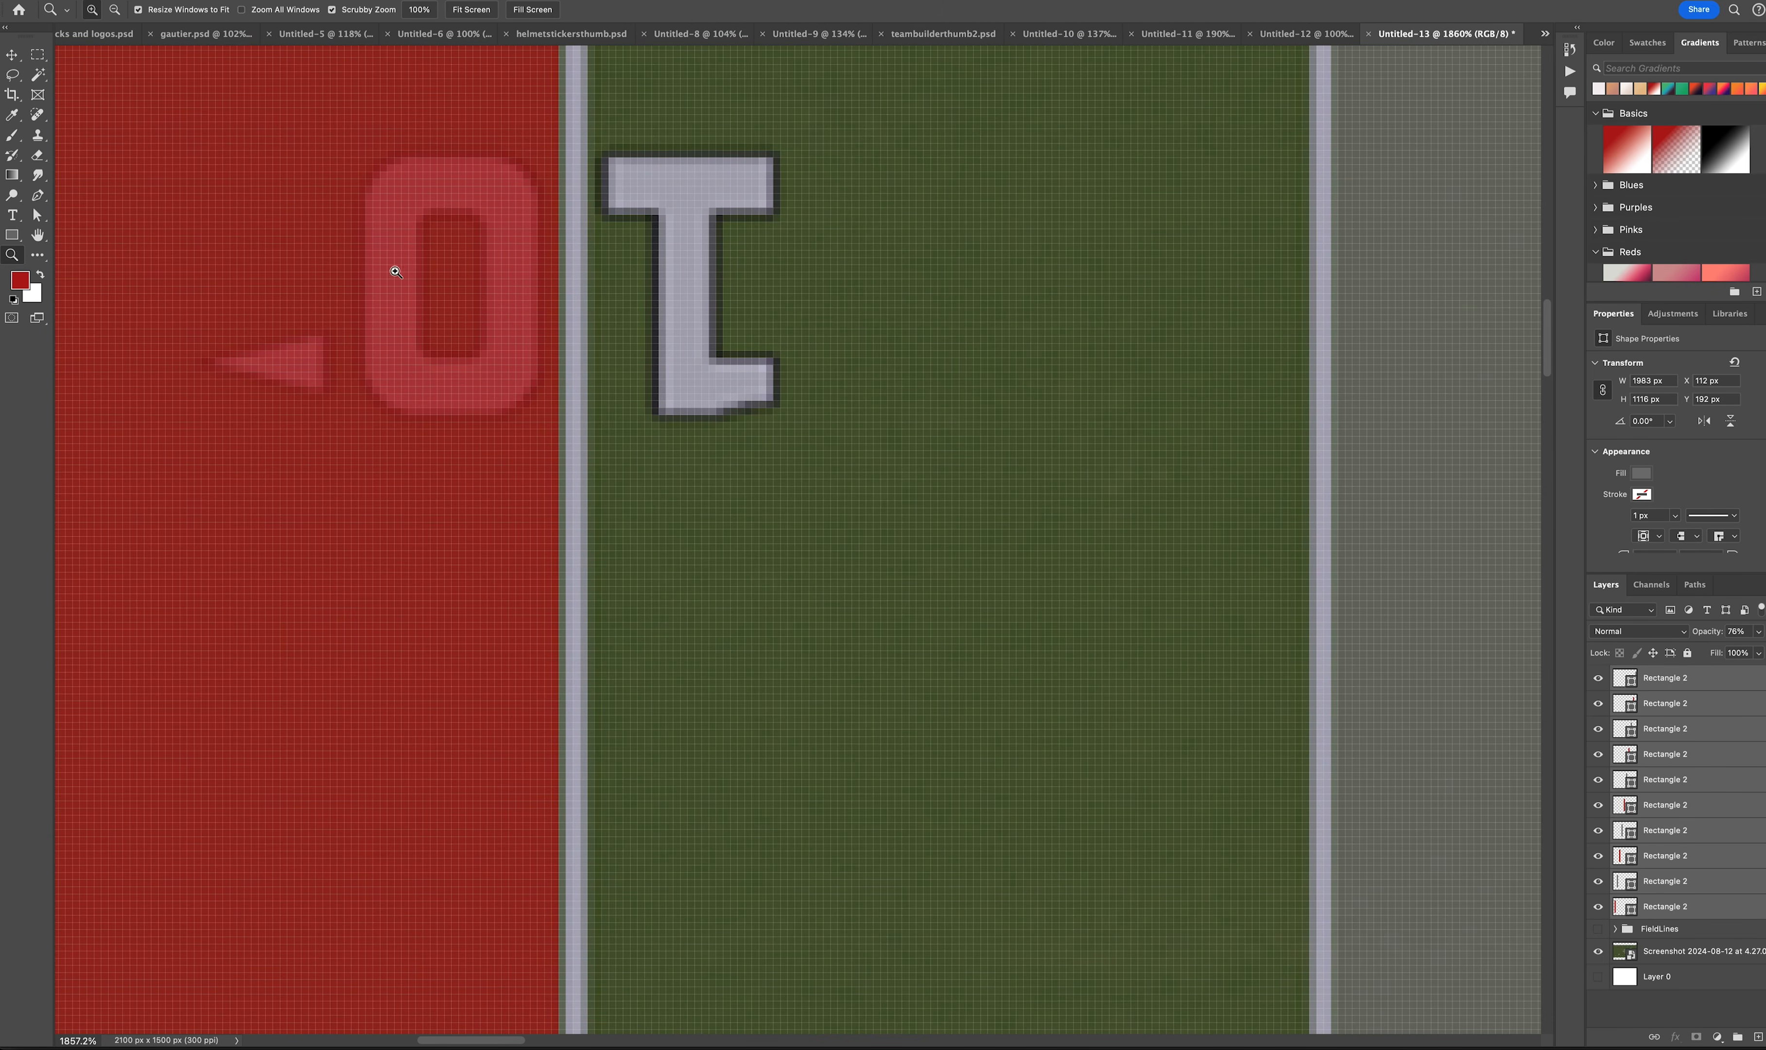
left_click_drag(699, 352, 830, 360)
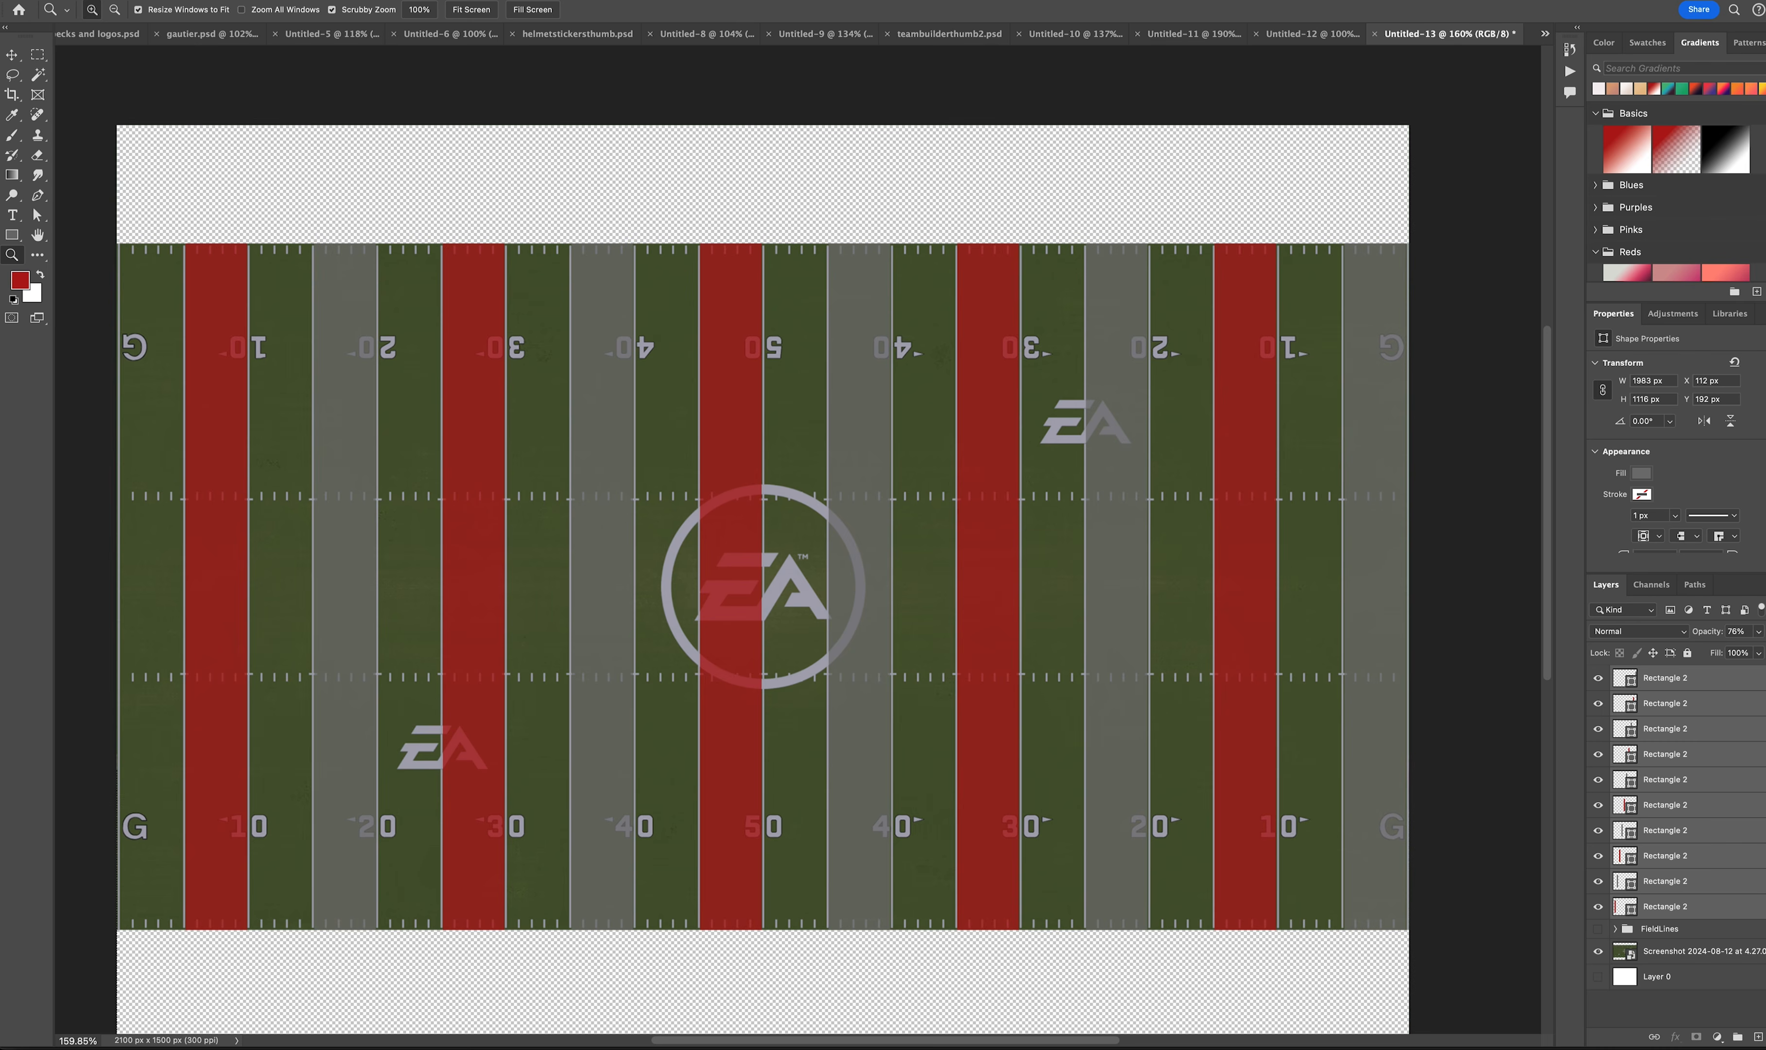
left_click(1597, 952)
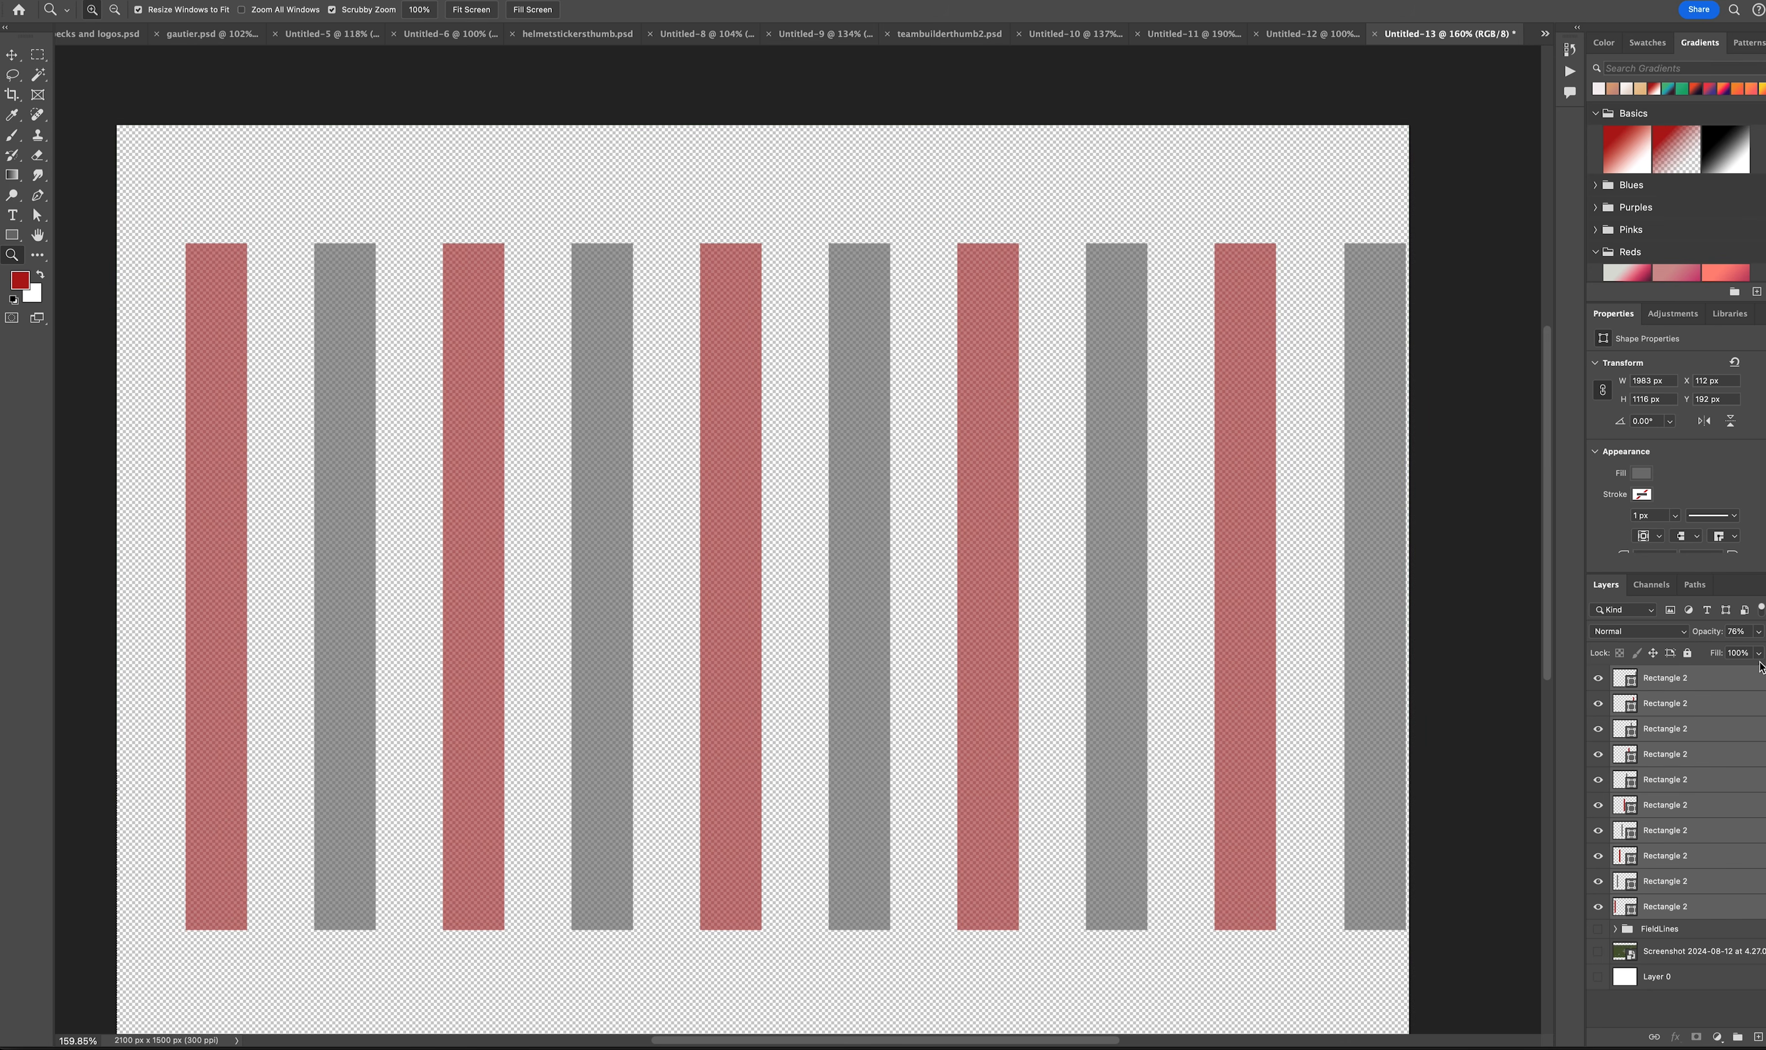
Step: Reduce the opacity of all ten stripes to 70% and deselect them
left_click(1759, 633)
left_click_drag(1755, 653, 1753, 655)
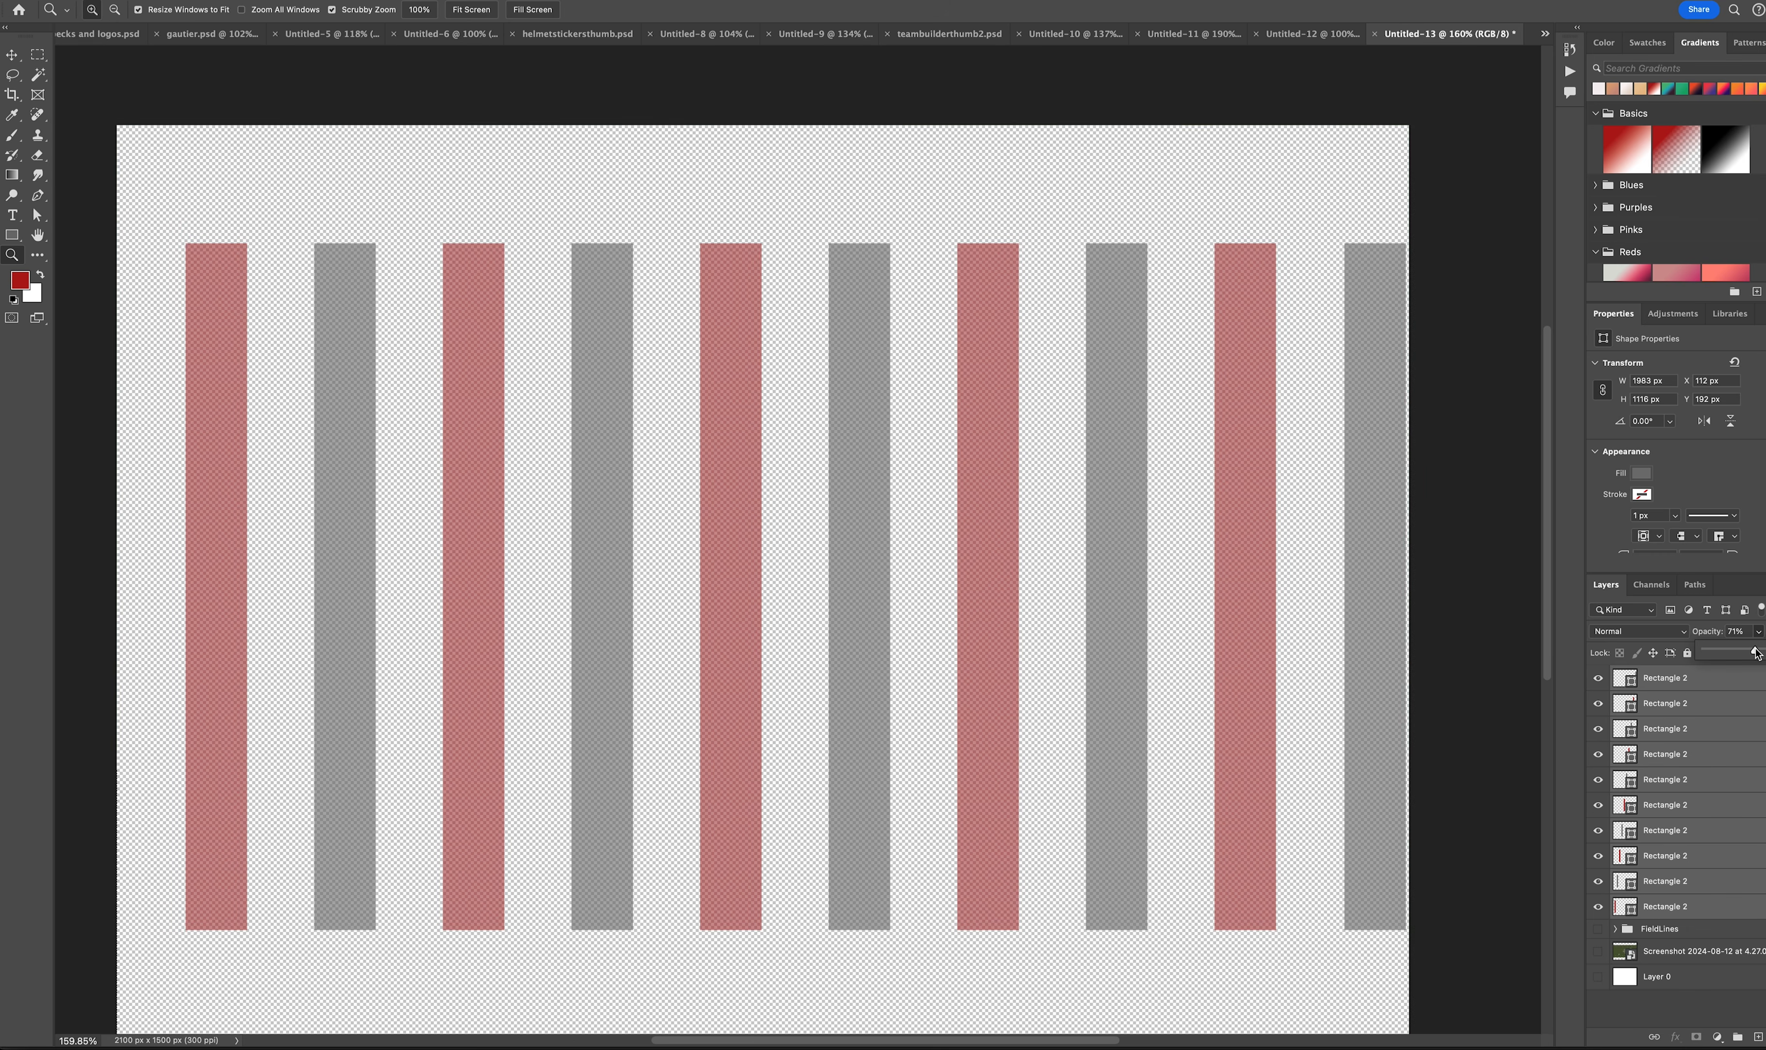
left_click(191, 85)
left_click_drag(493, 252, 478, 252)
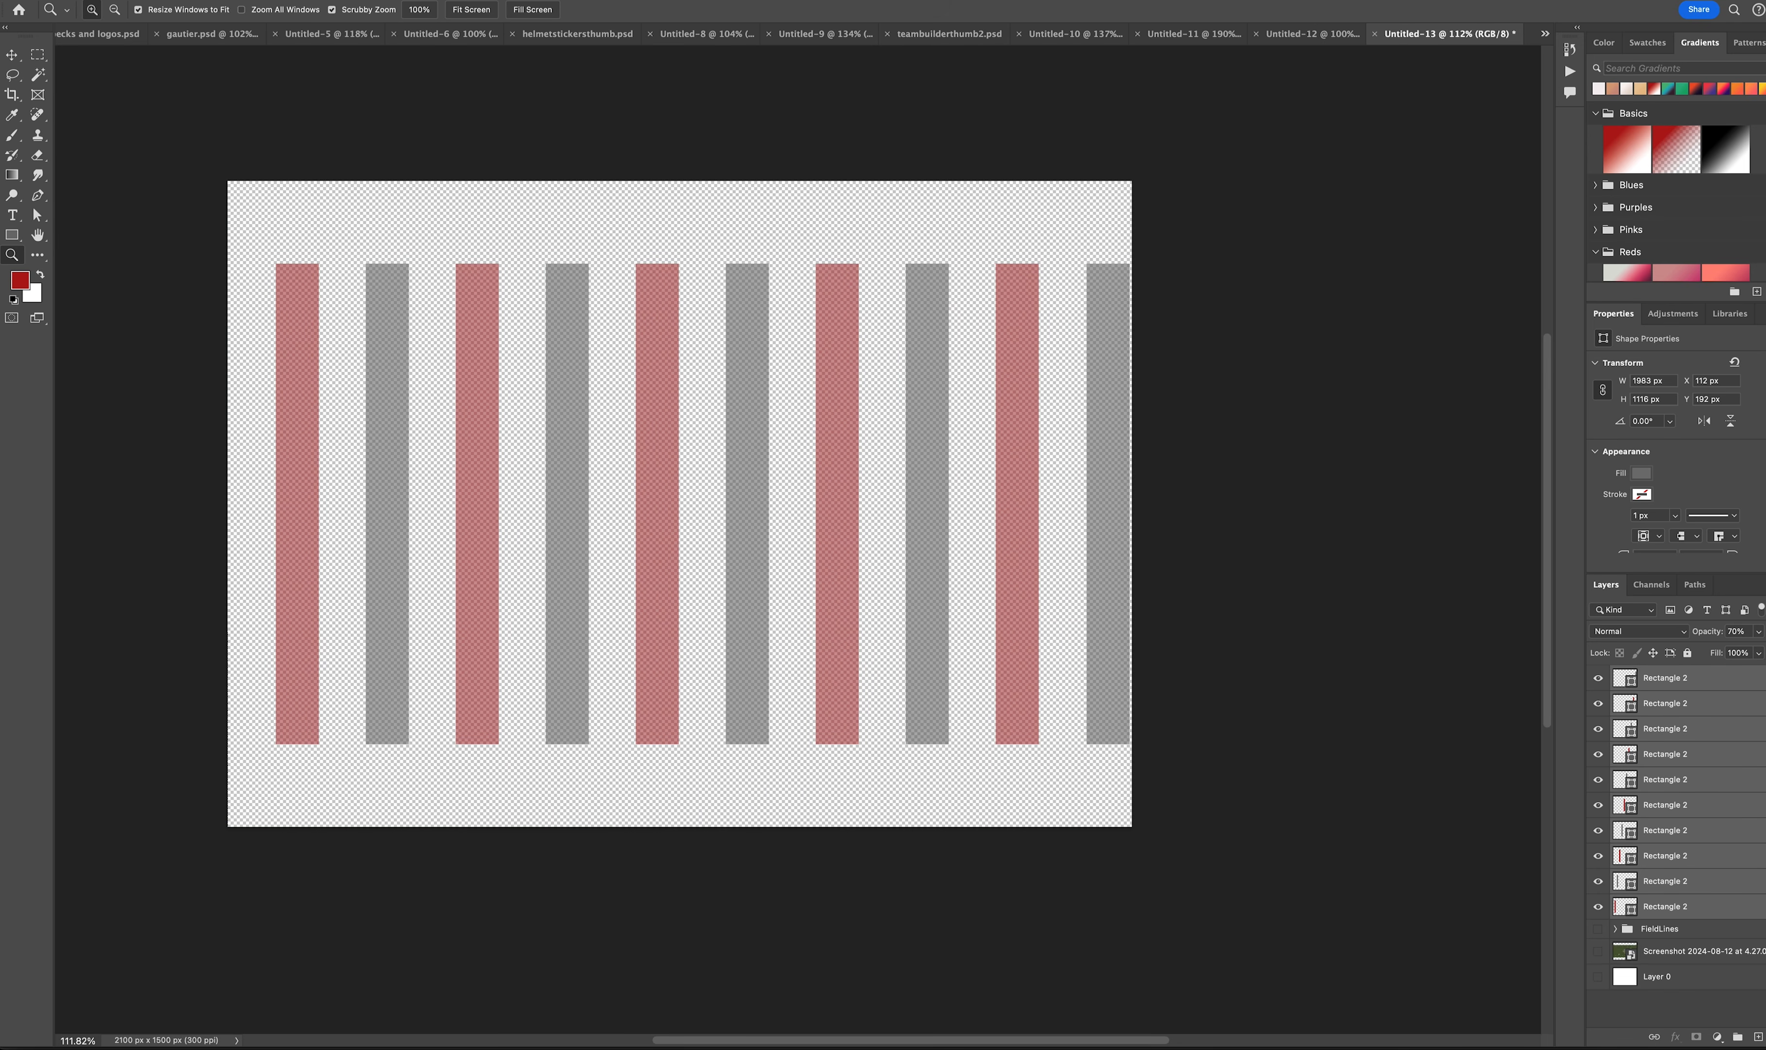
key("v")
left_click(166, 64)
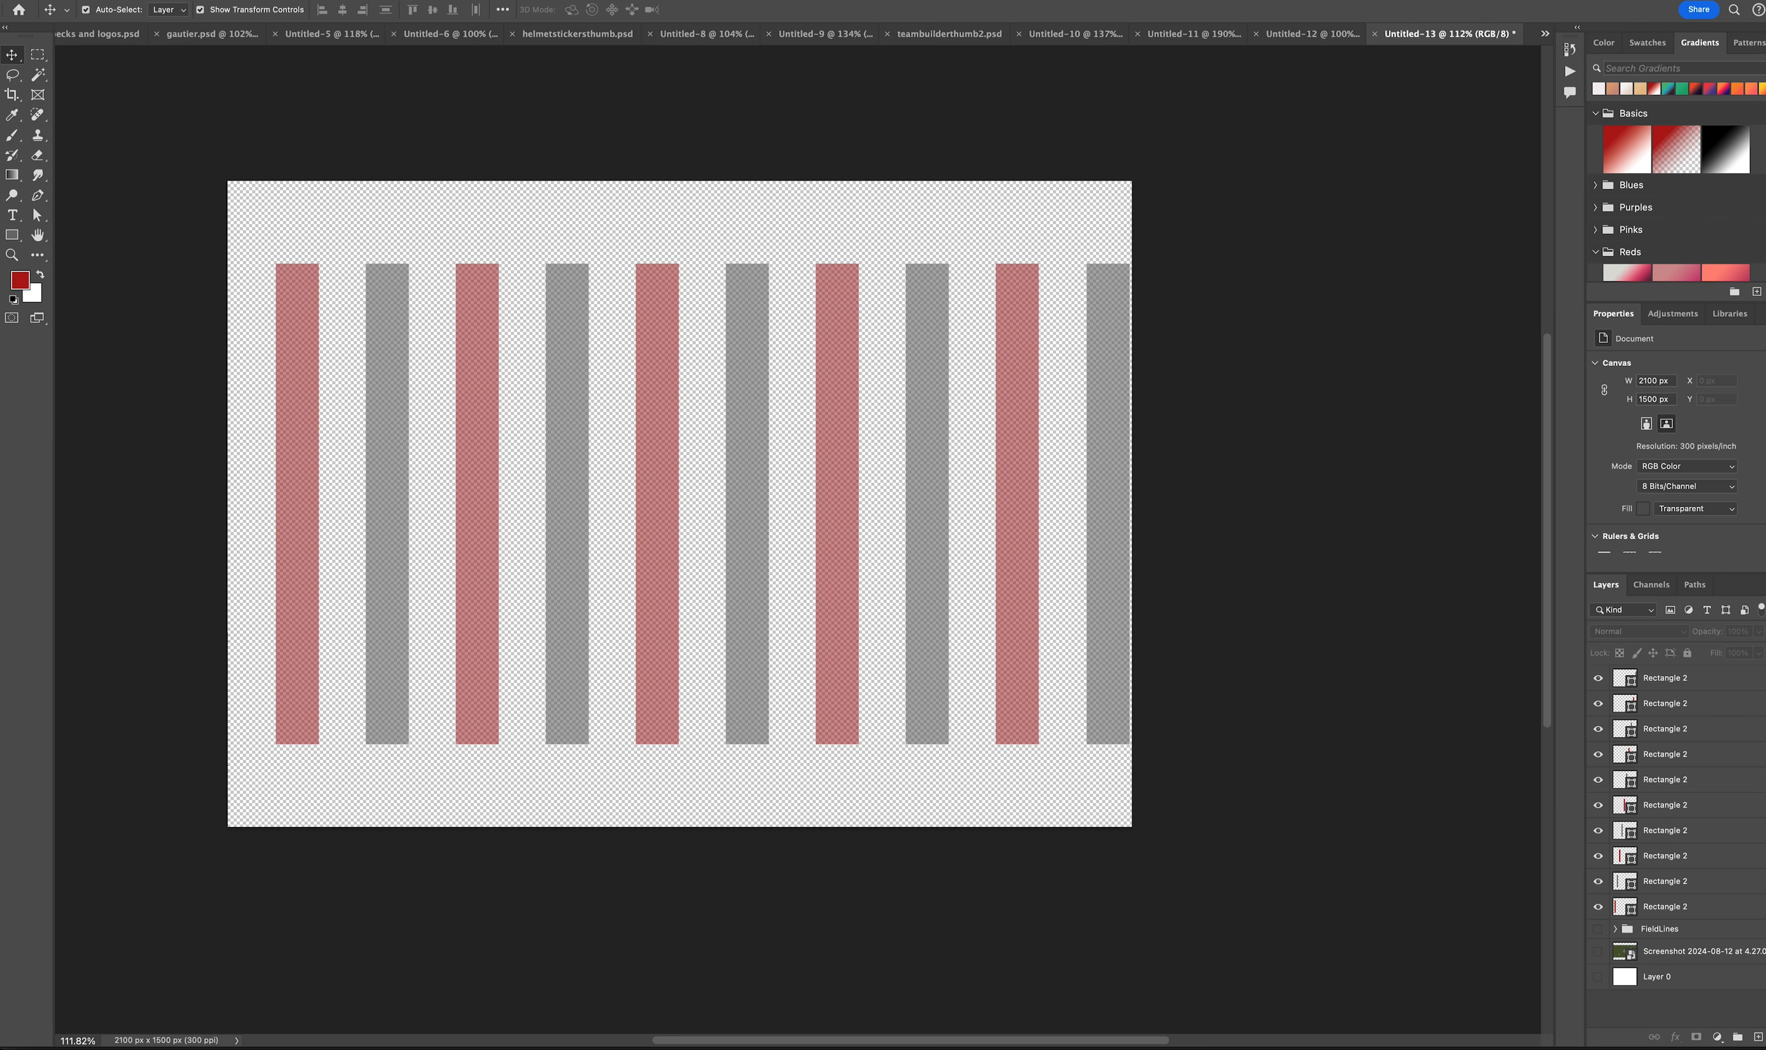
Step: Export the stripe design as a transparent PNG named fieldlines2 to the Desktop
left_click(1, 2)
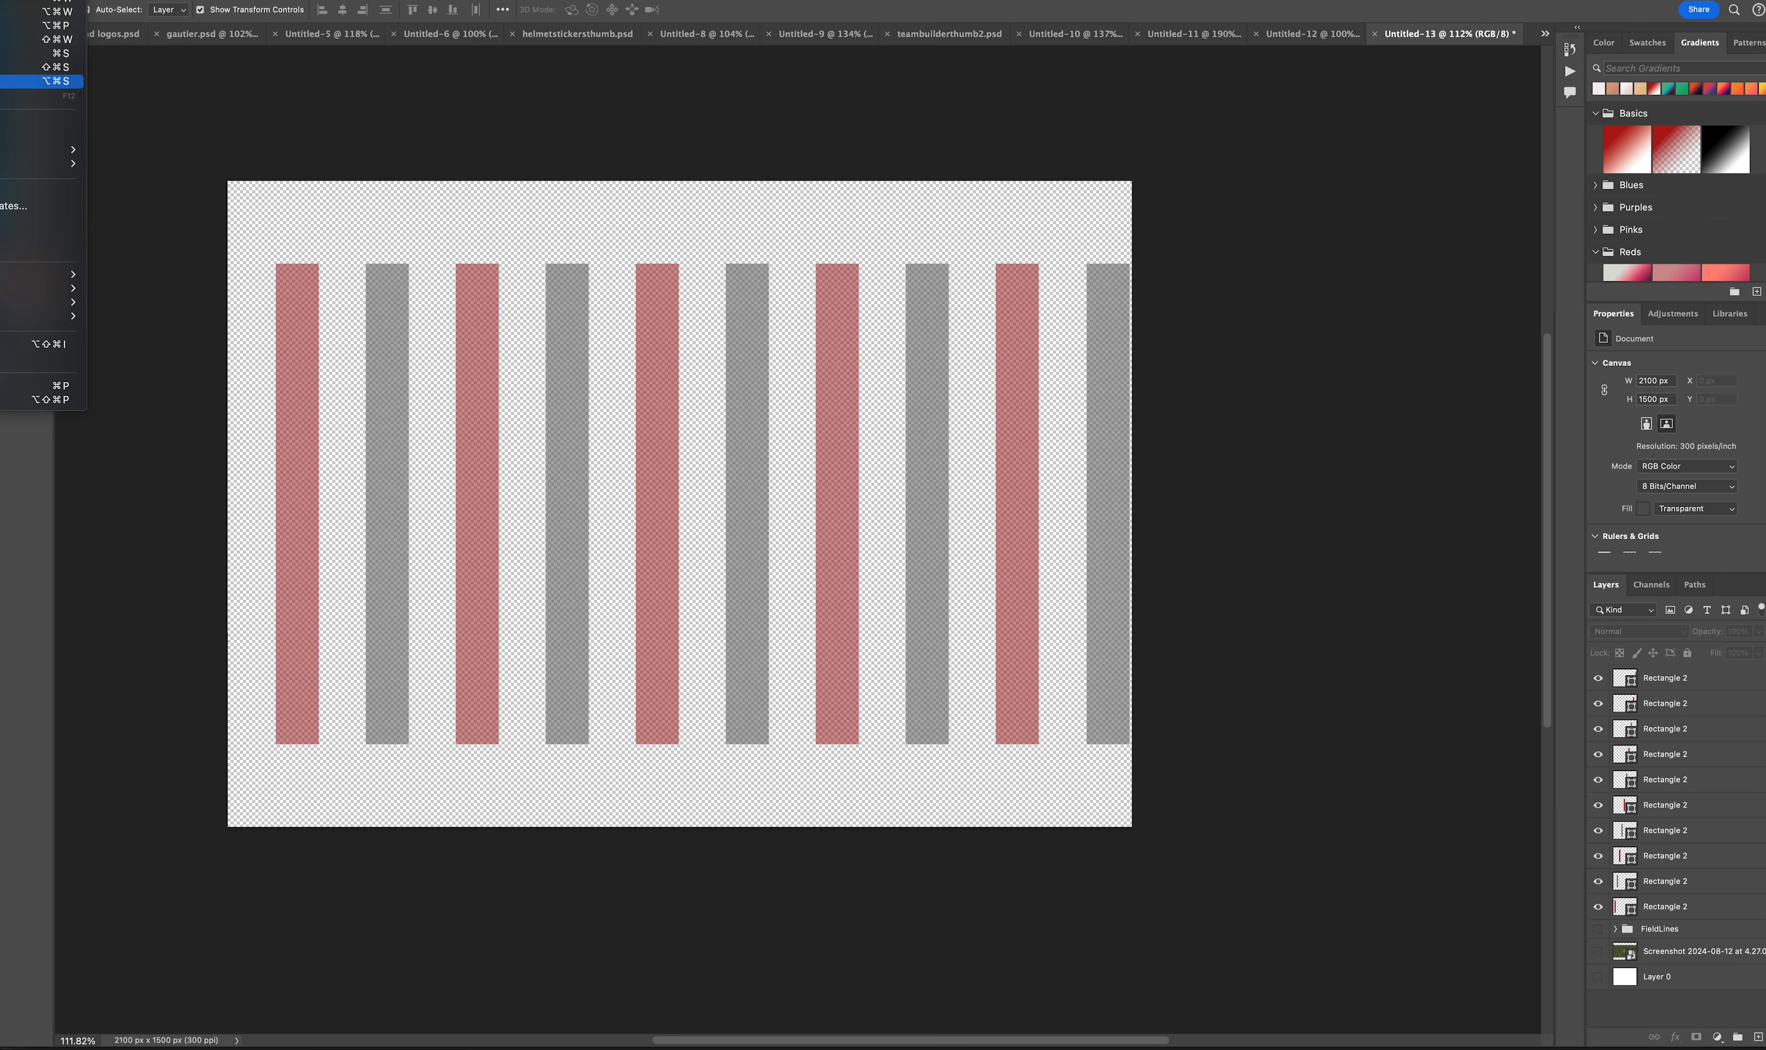
mouse_move(43, 149)
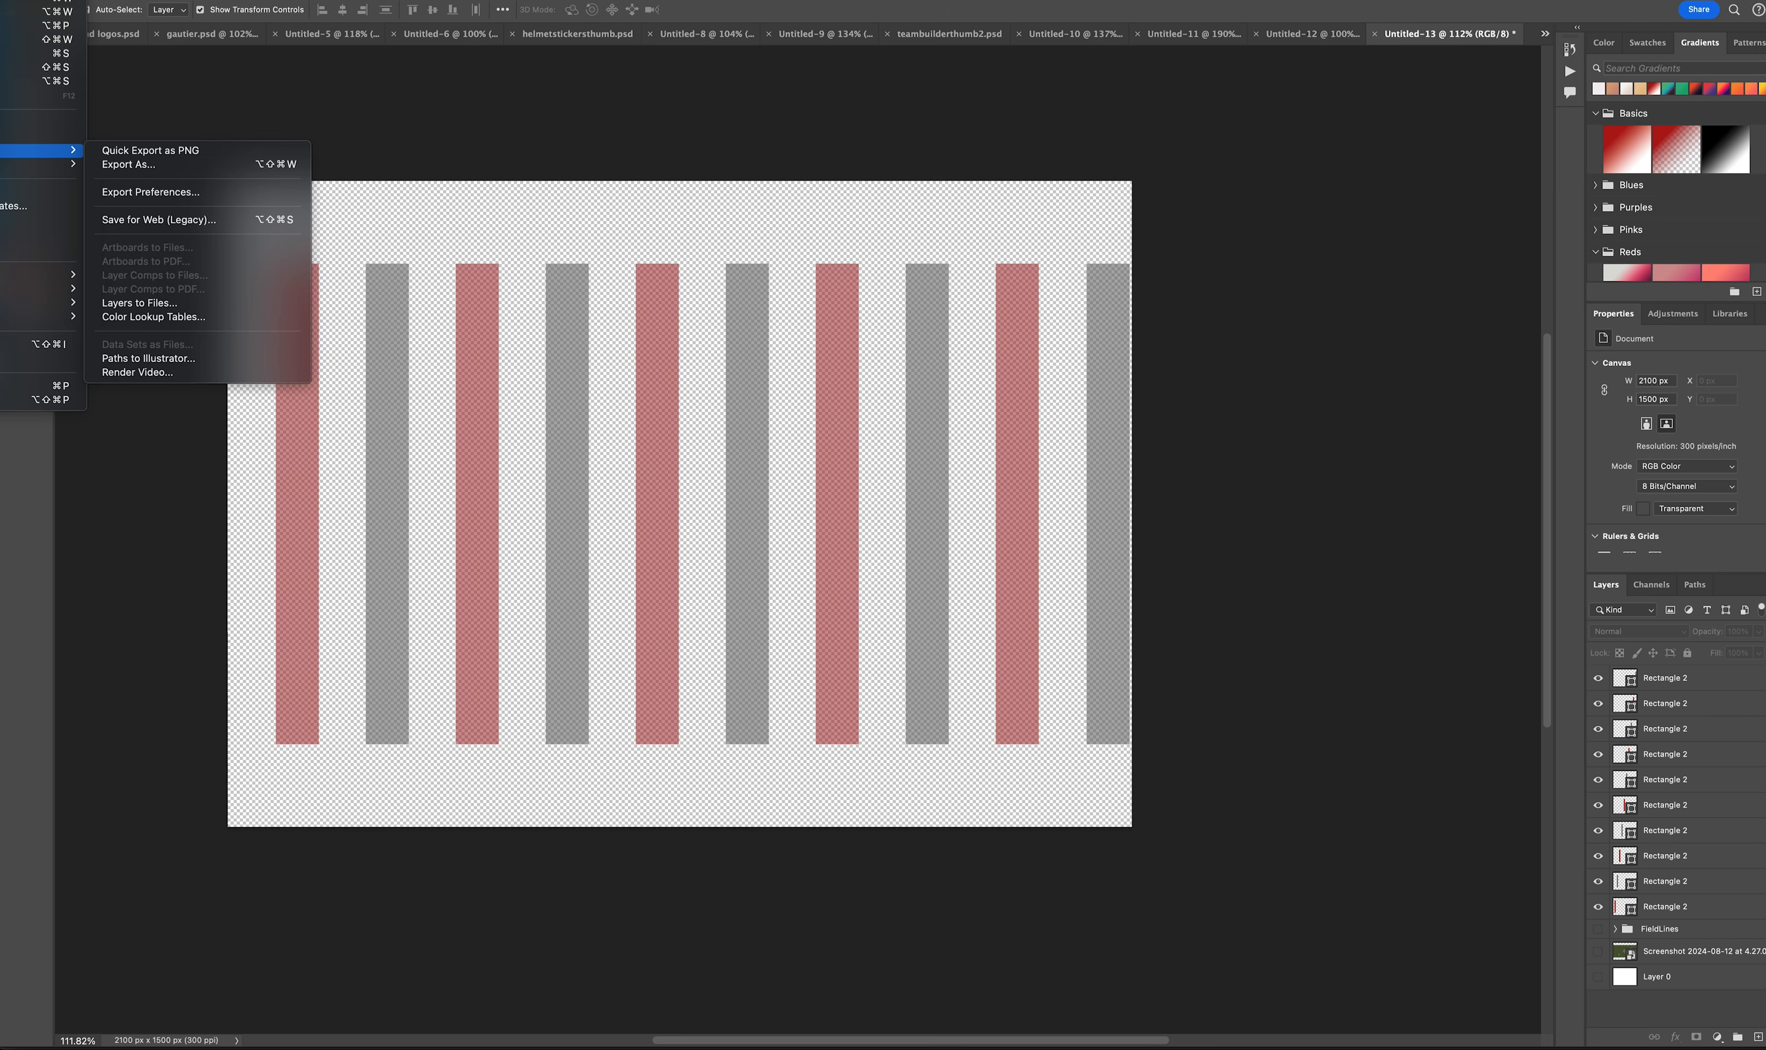
left_click(130, 166)
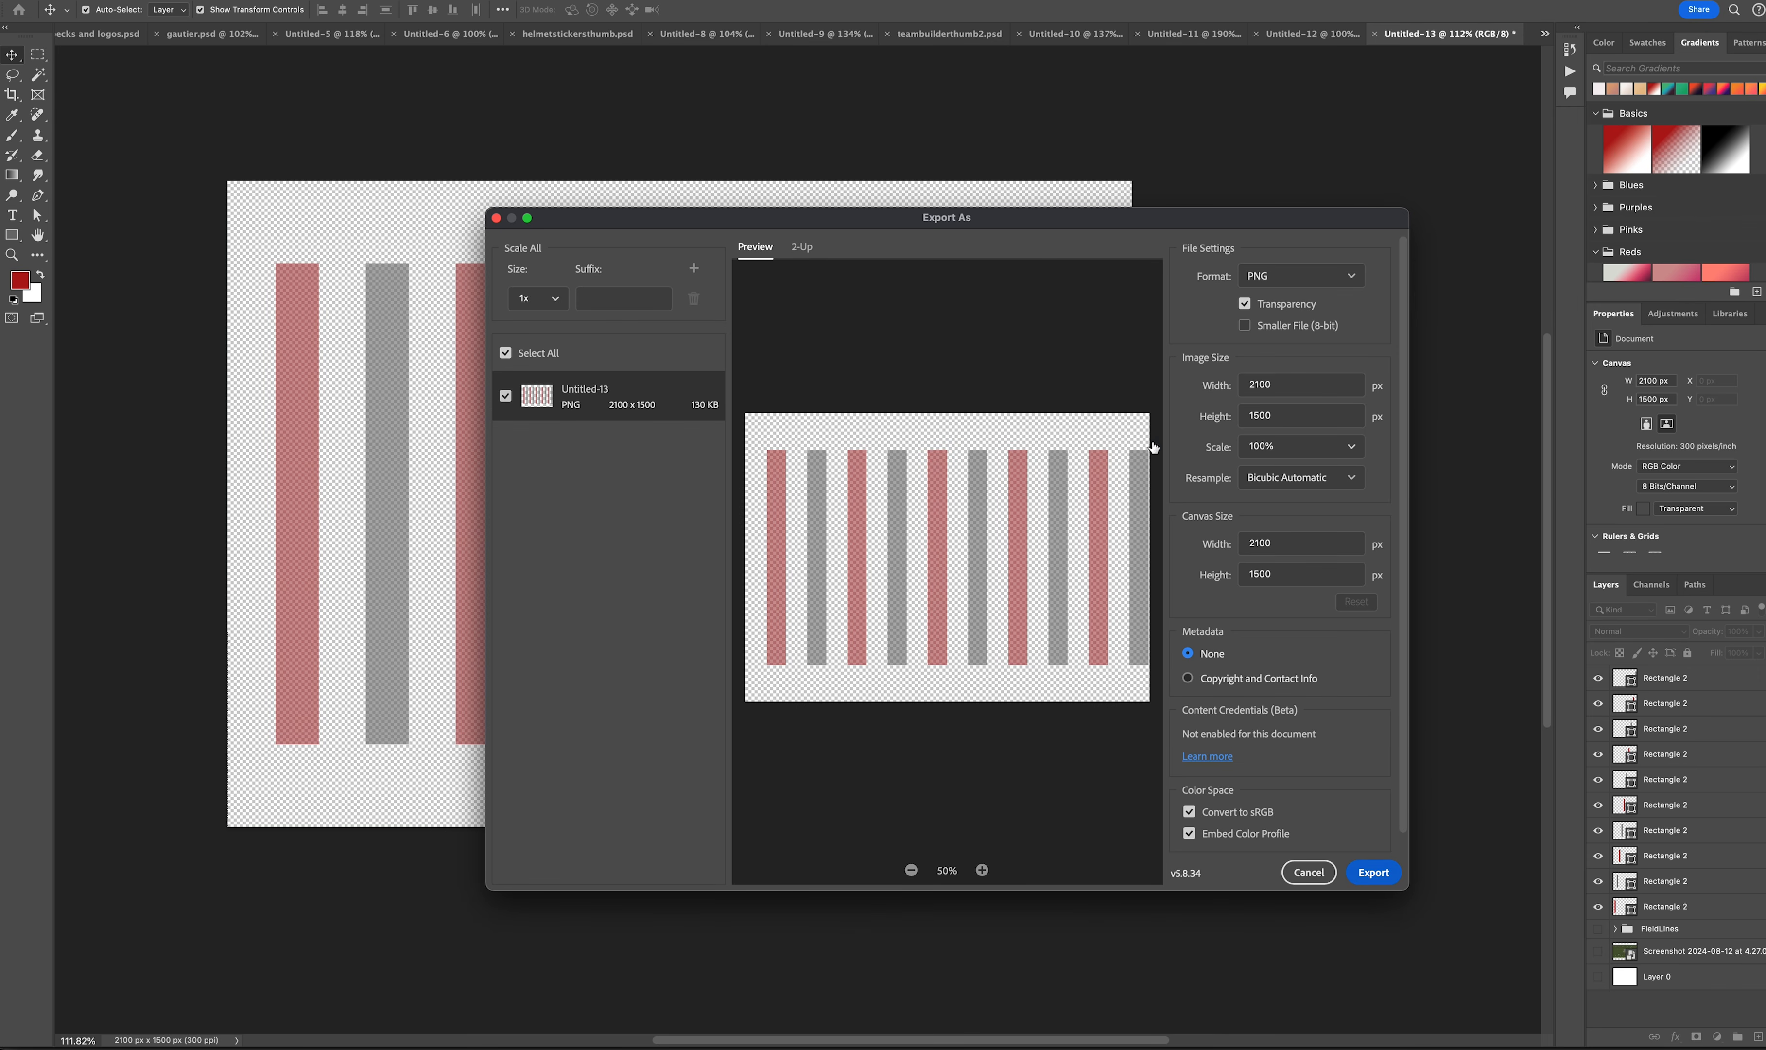
left_click(1374, 873)
type("fieldlines2")
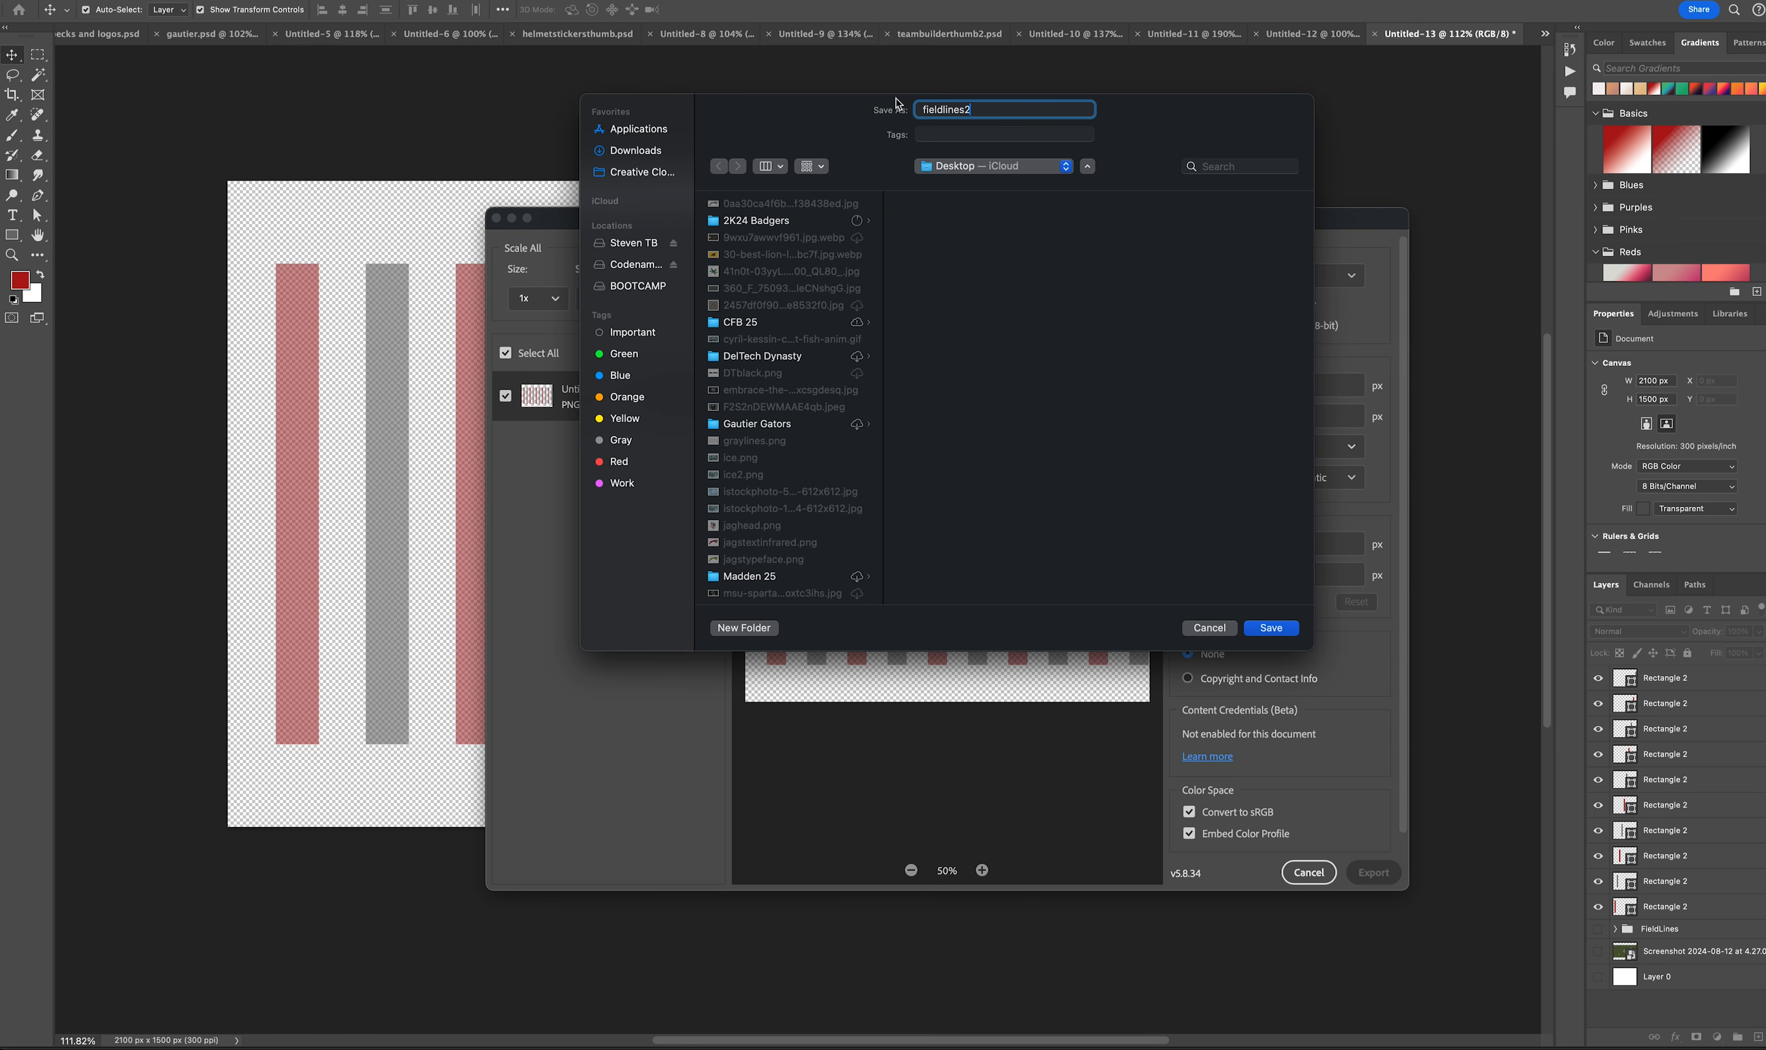
left_click(1271, 628)
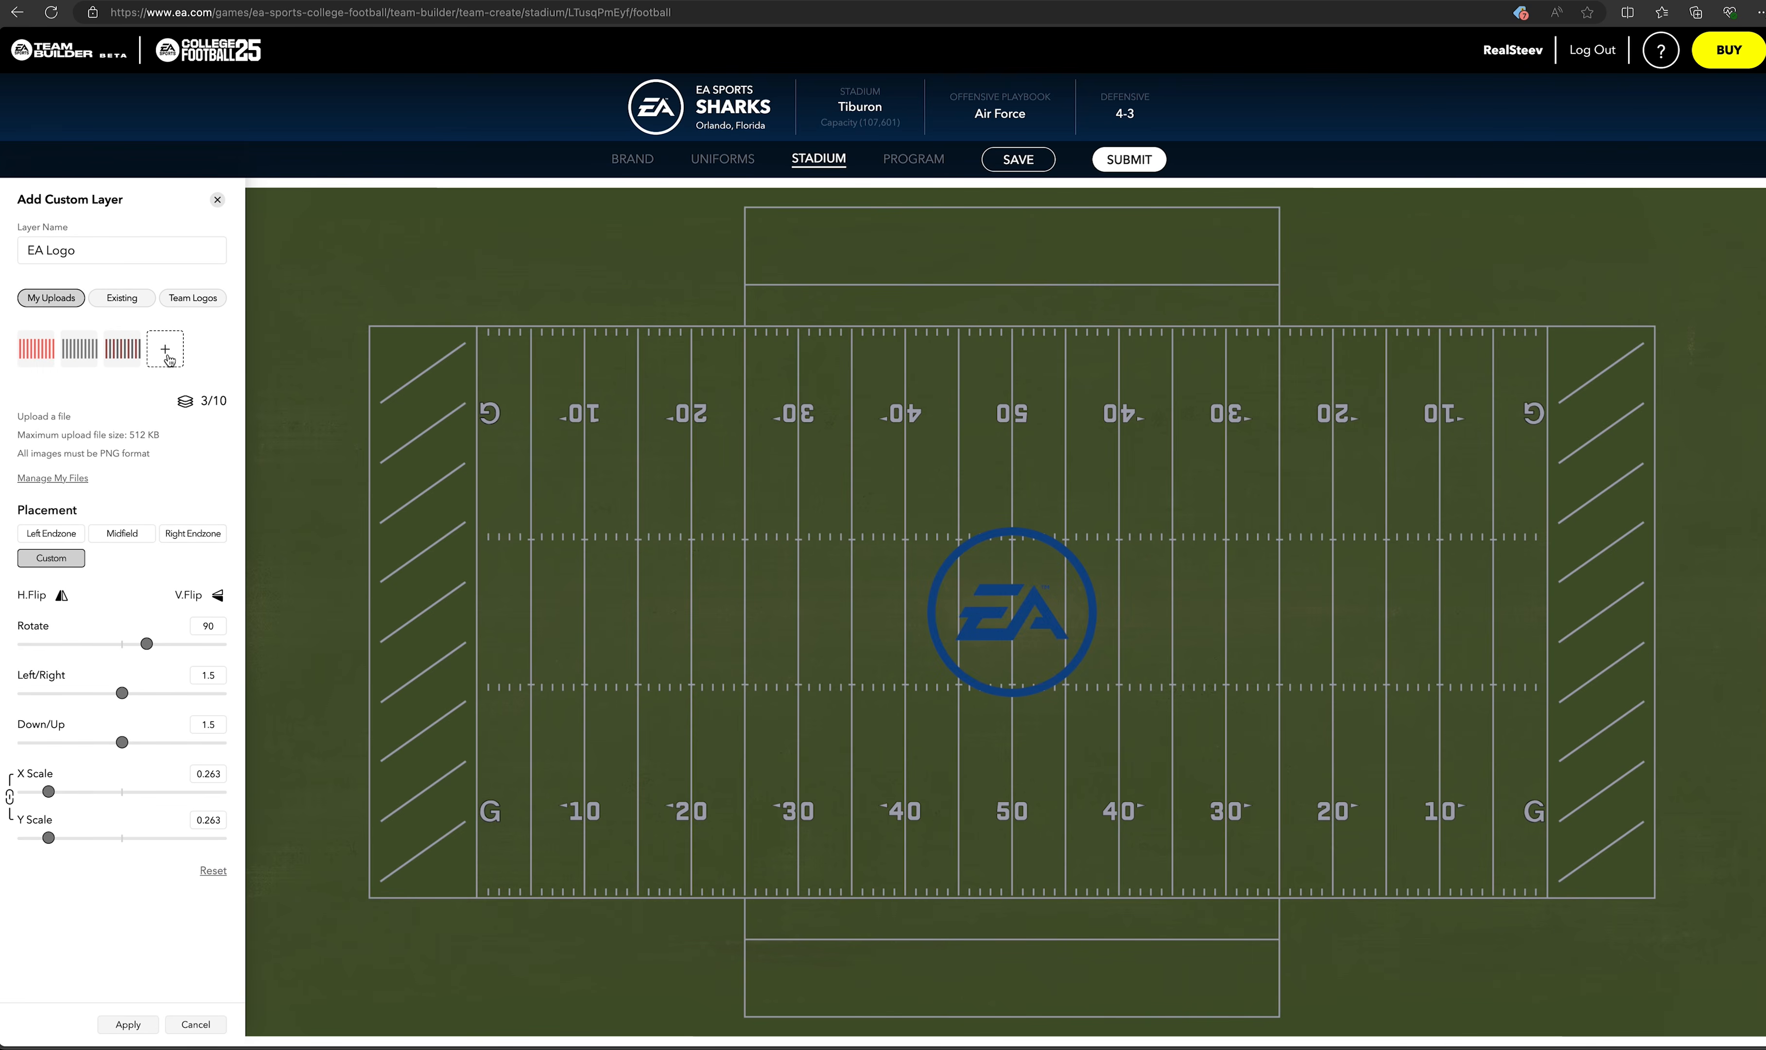
Step: Fit the uploaded red-and-gray stripe image to the field with unlinked scales of 1.206 for X and 1.686 for Y, and apply the layer
left_click(124, 357)
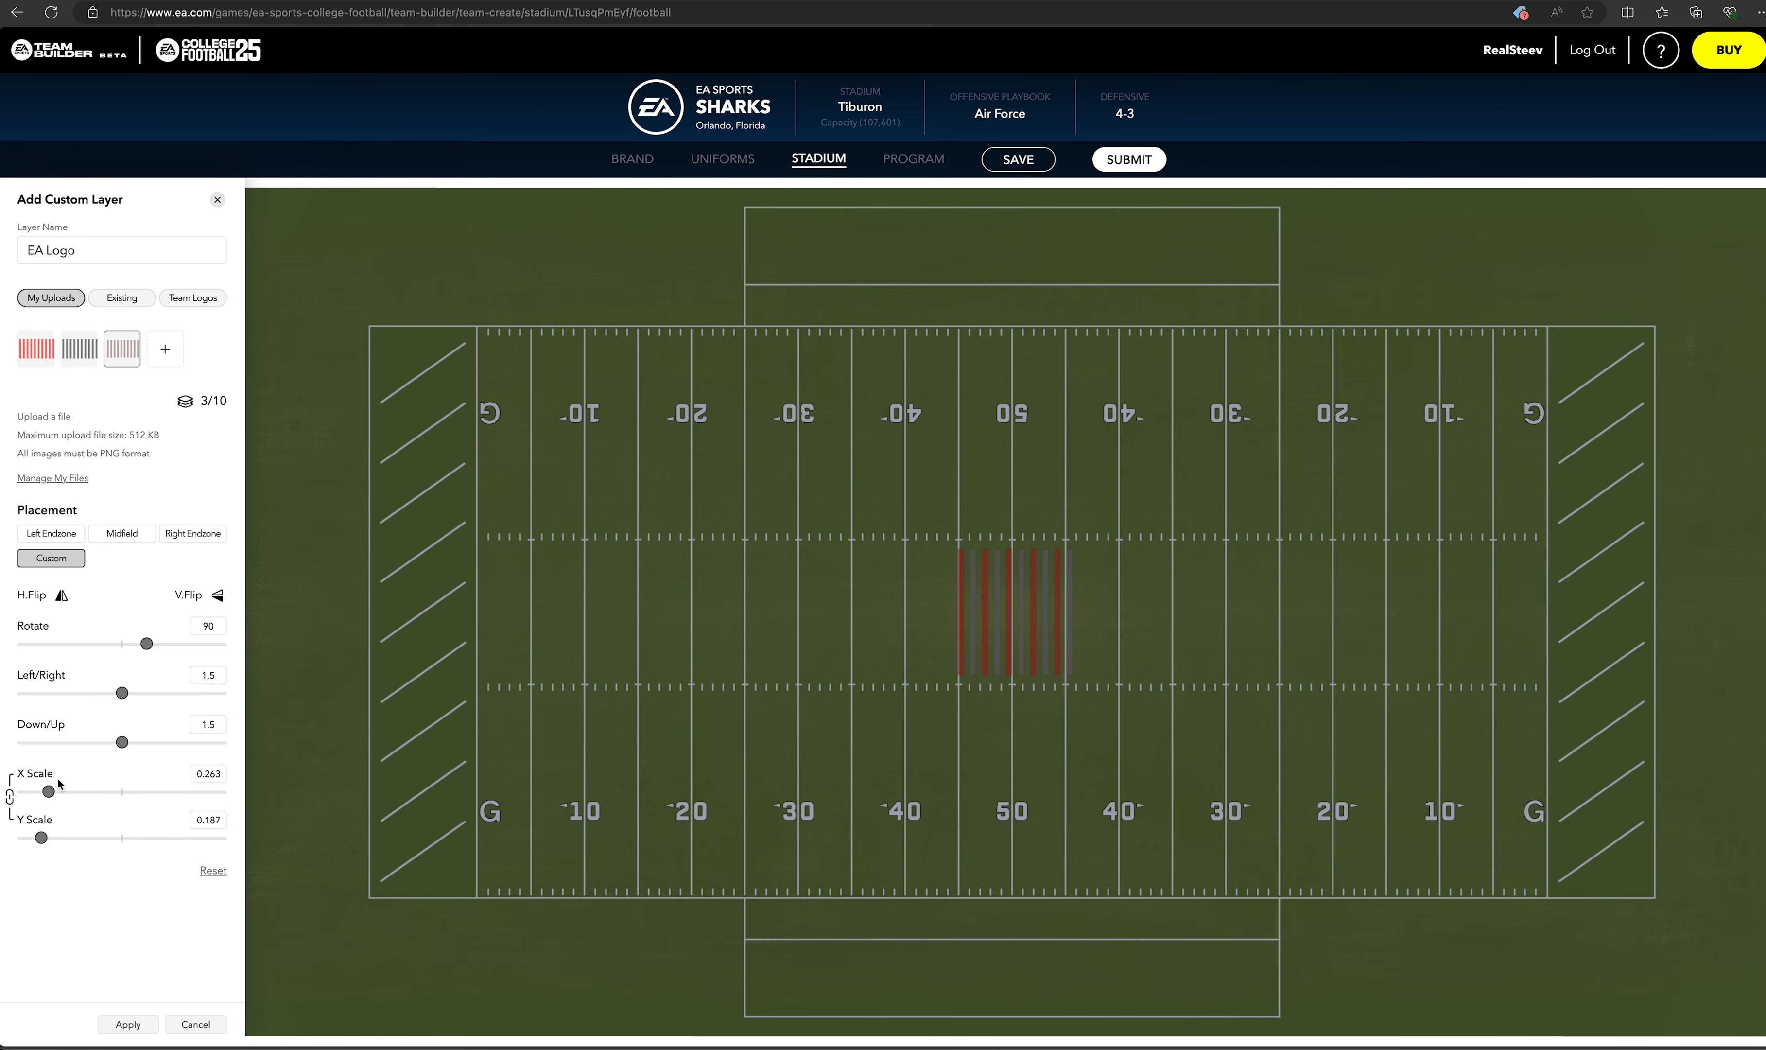
left_click_drag(41, 839, 84, 834)
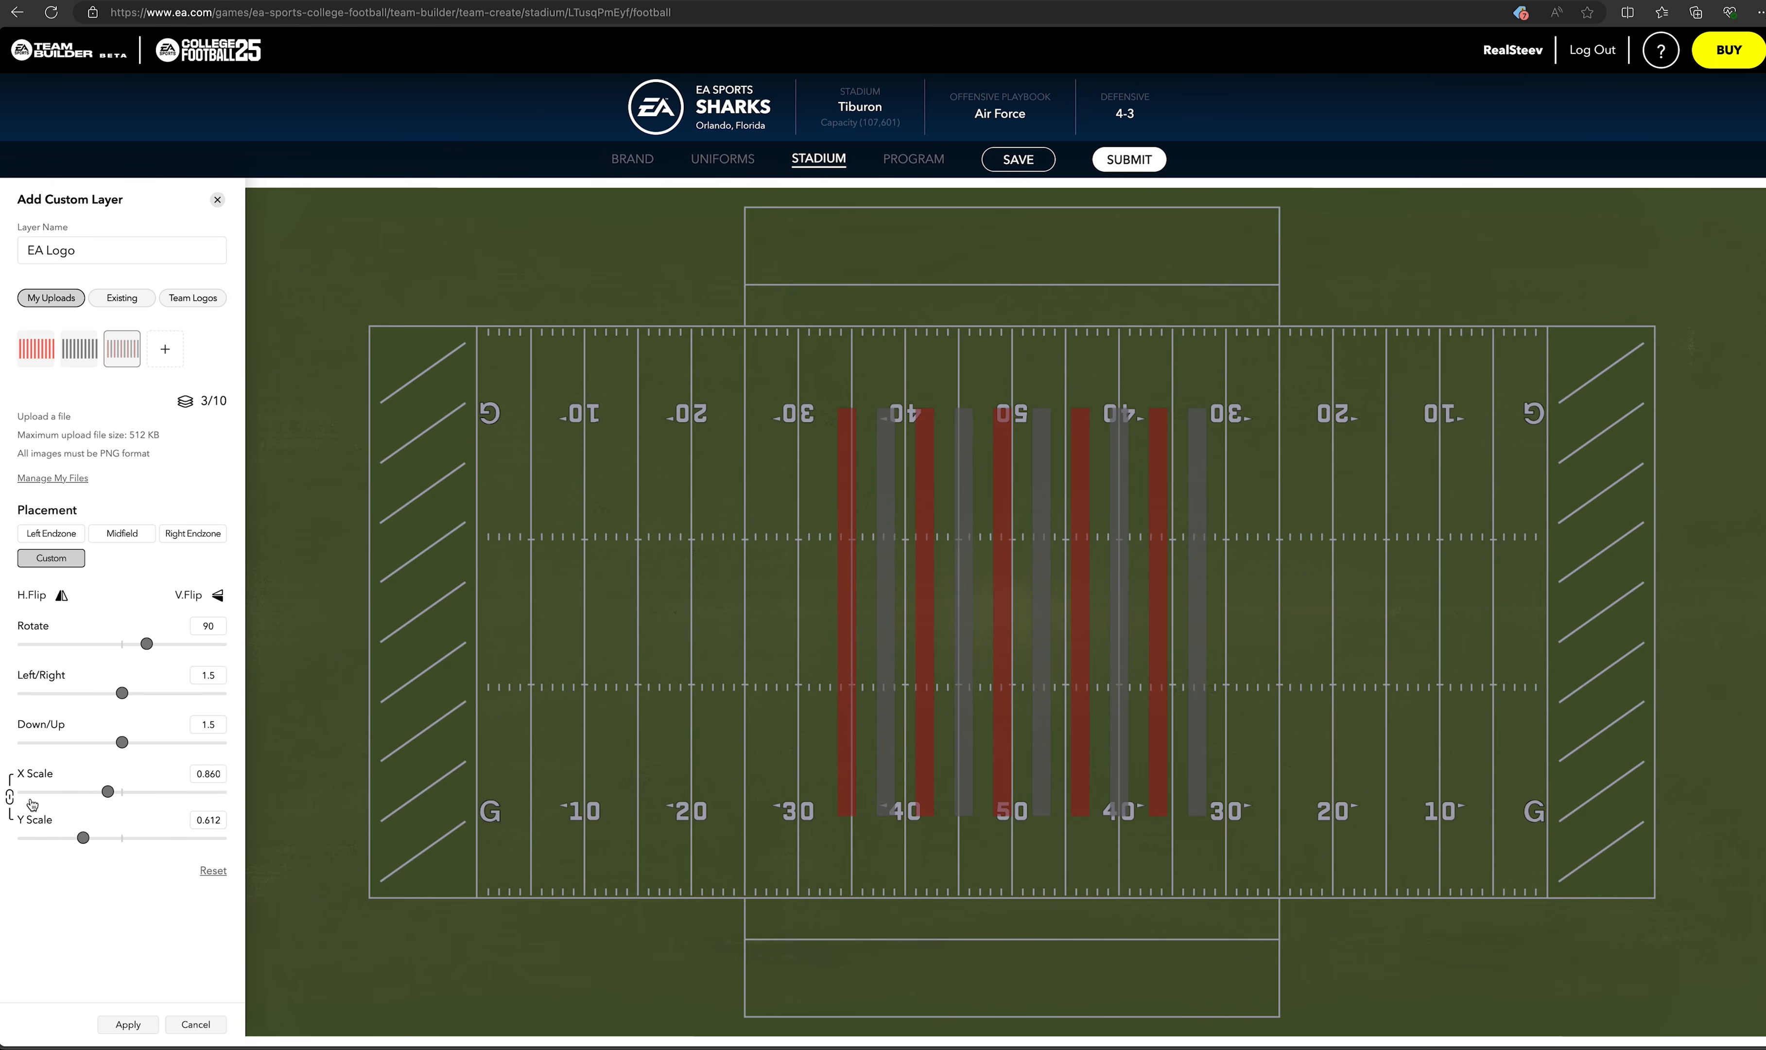
left_click(10, 798)
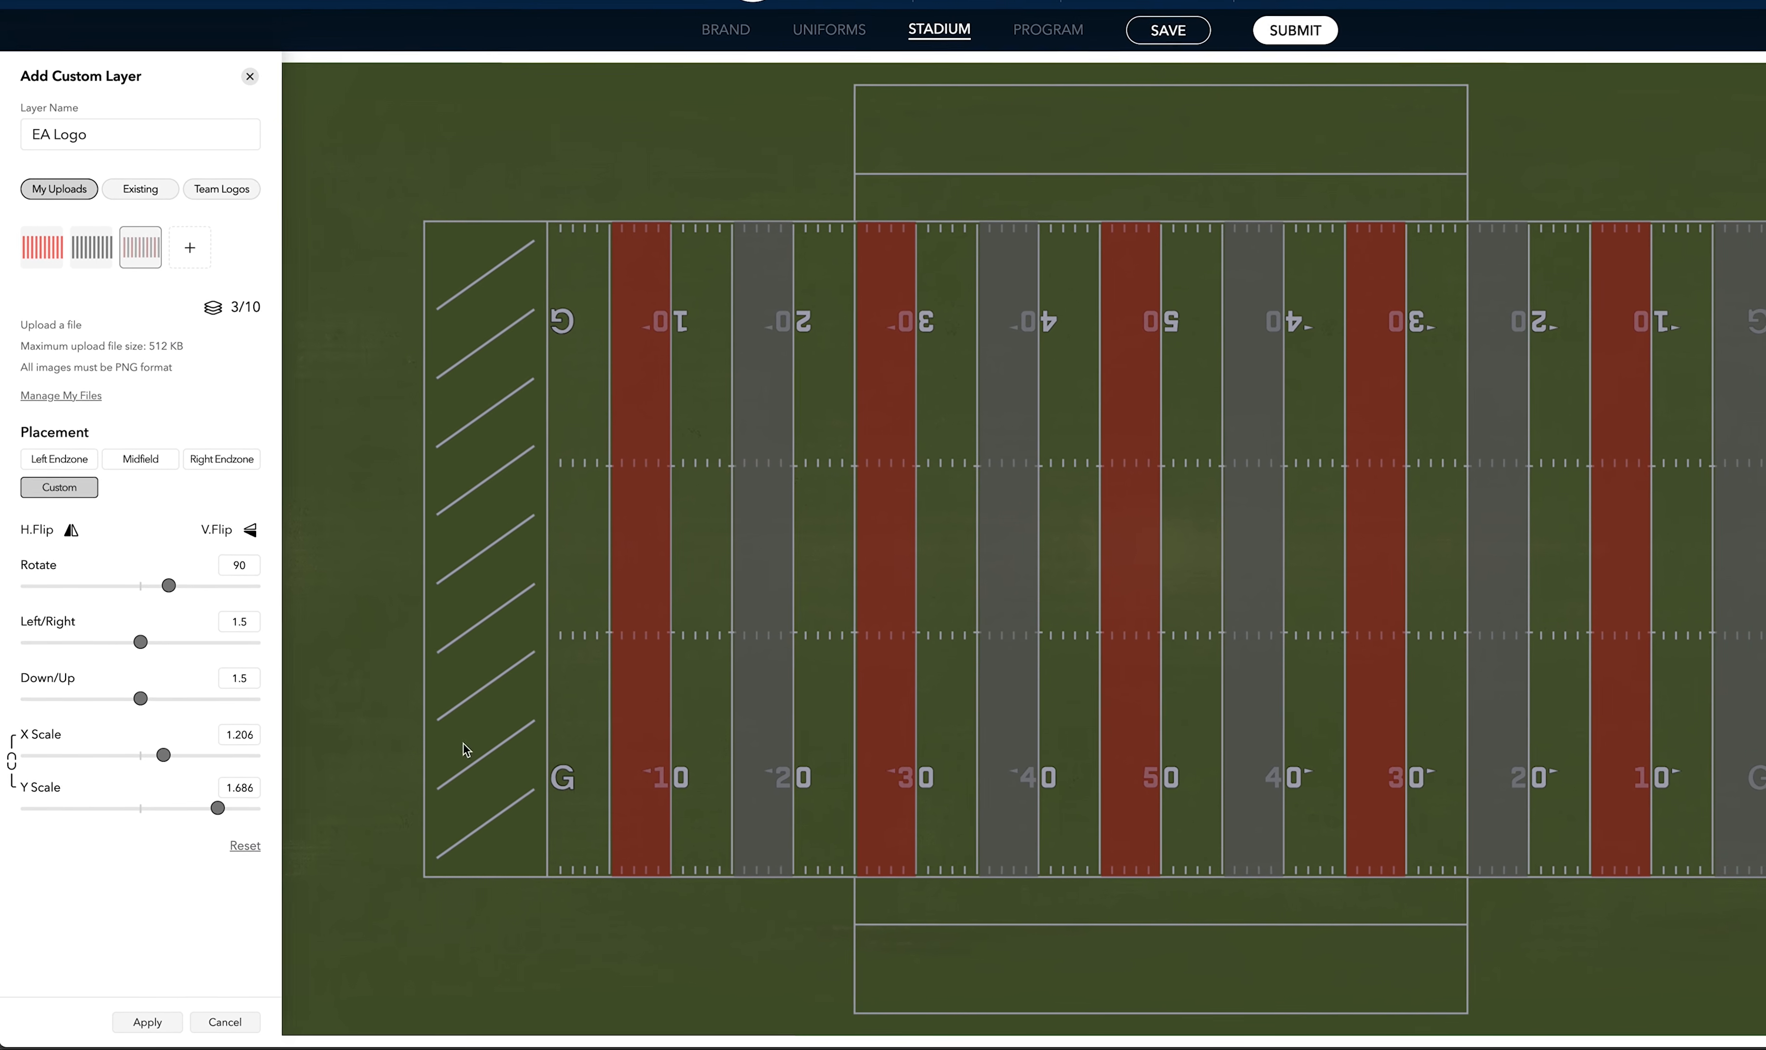
left_click(147, 1021)
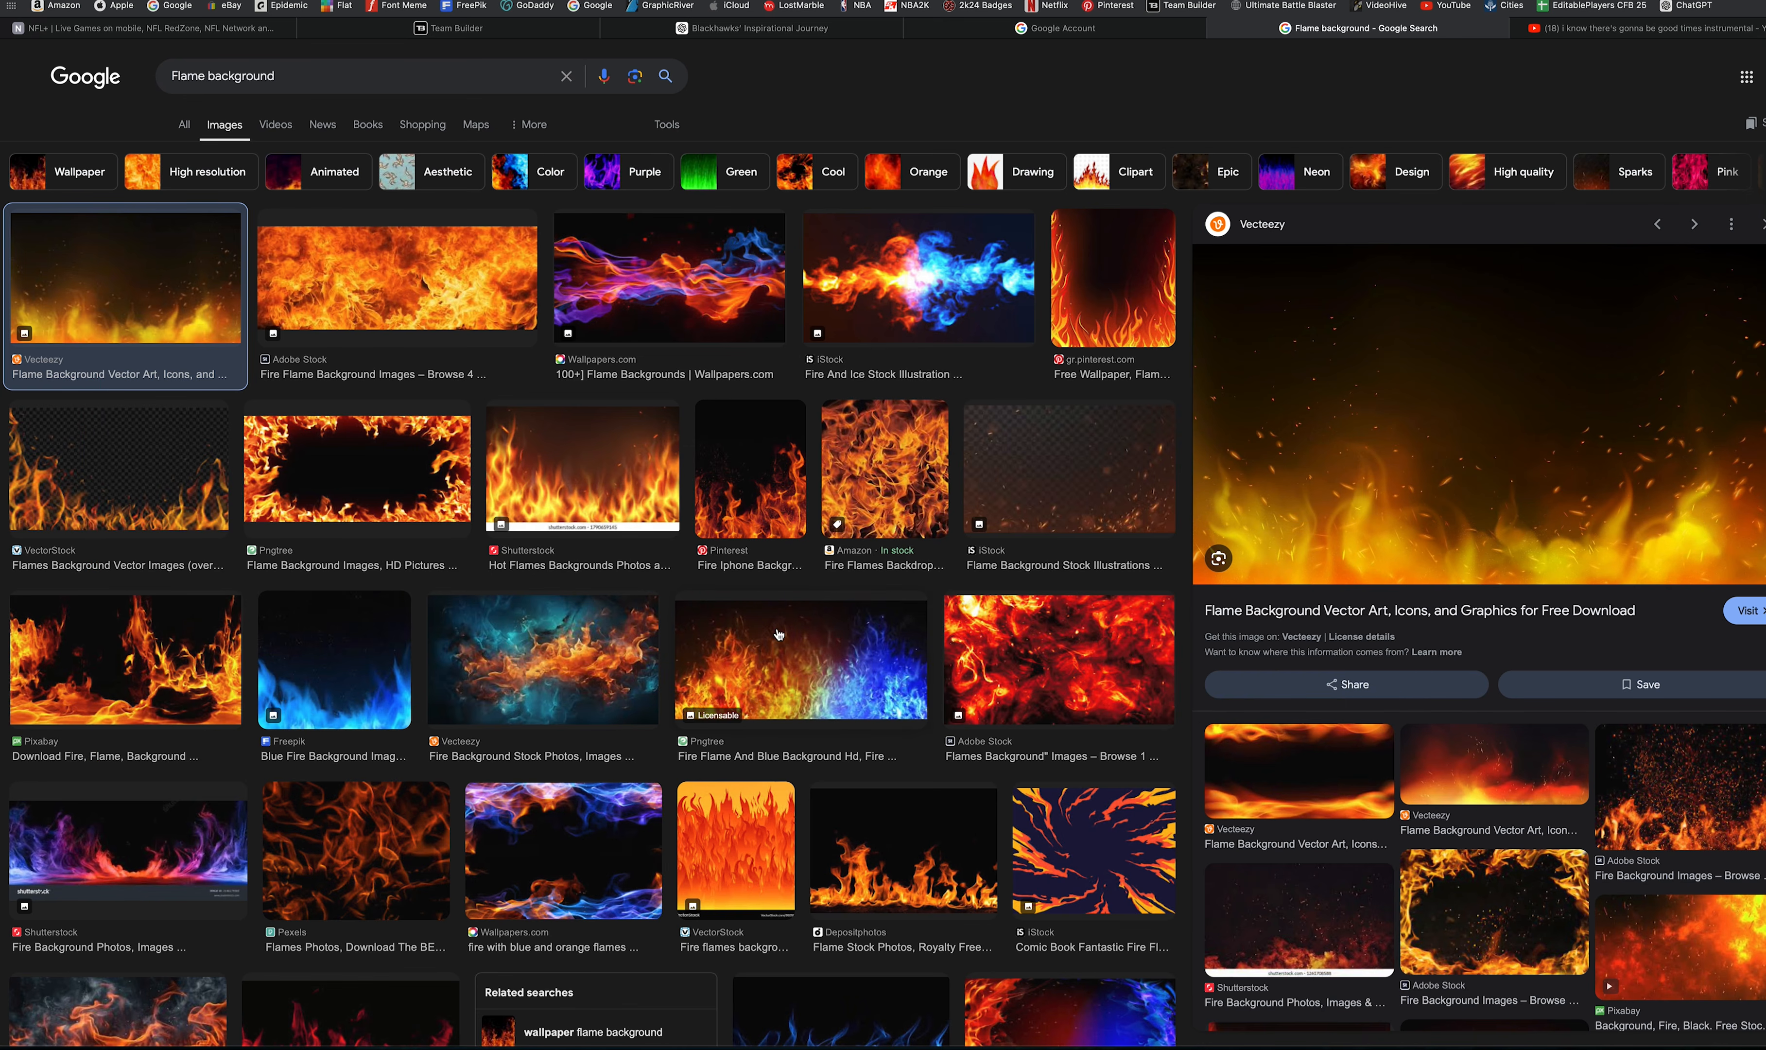
Step: Browse the flame background image results and preview the Adobe Stock picture of orange flames with dark smoke
scroll(778, 633, "down", 3)
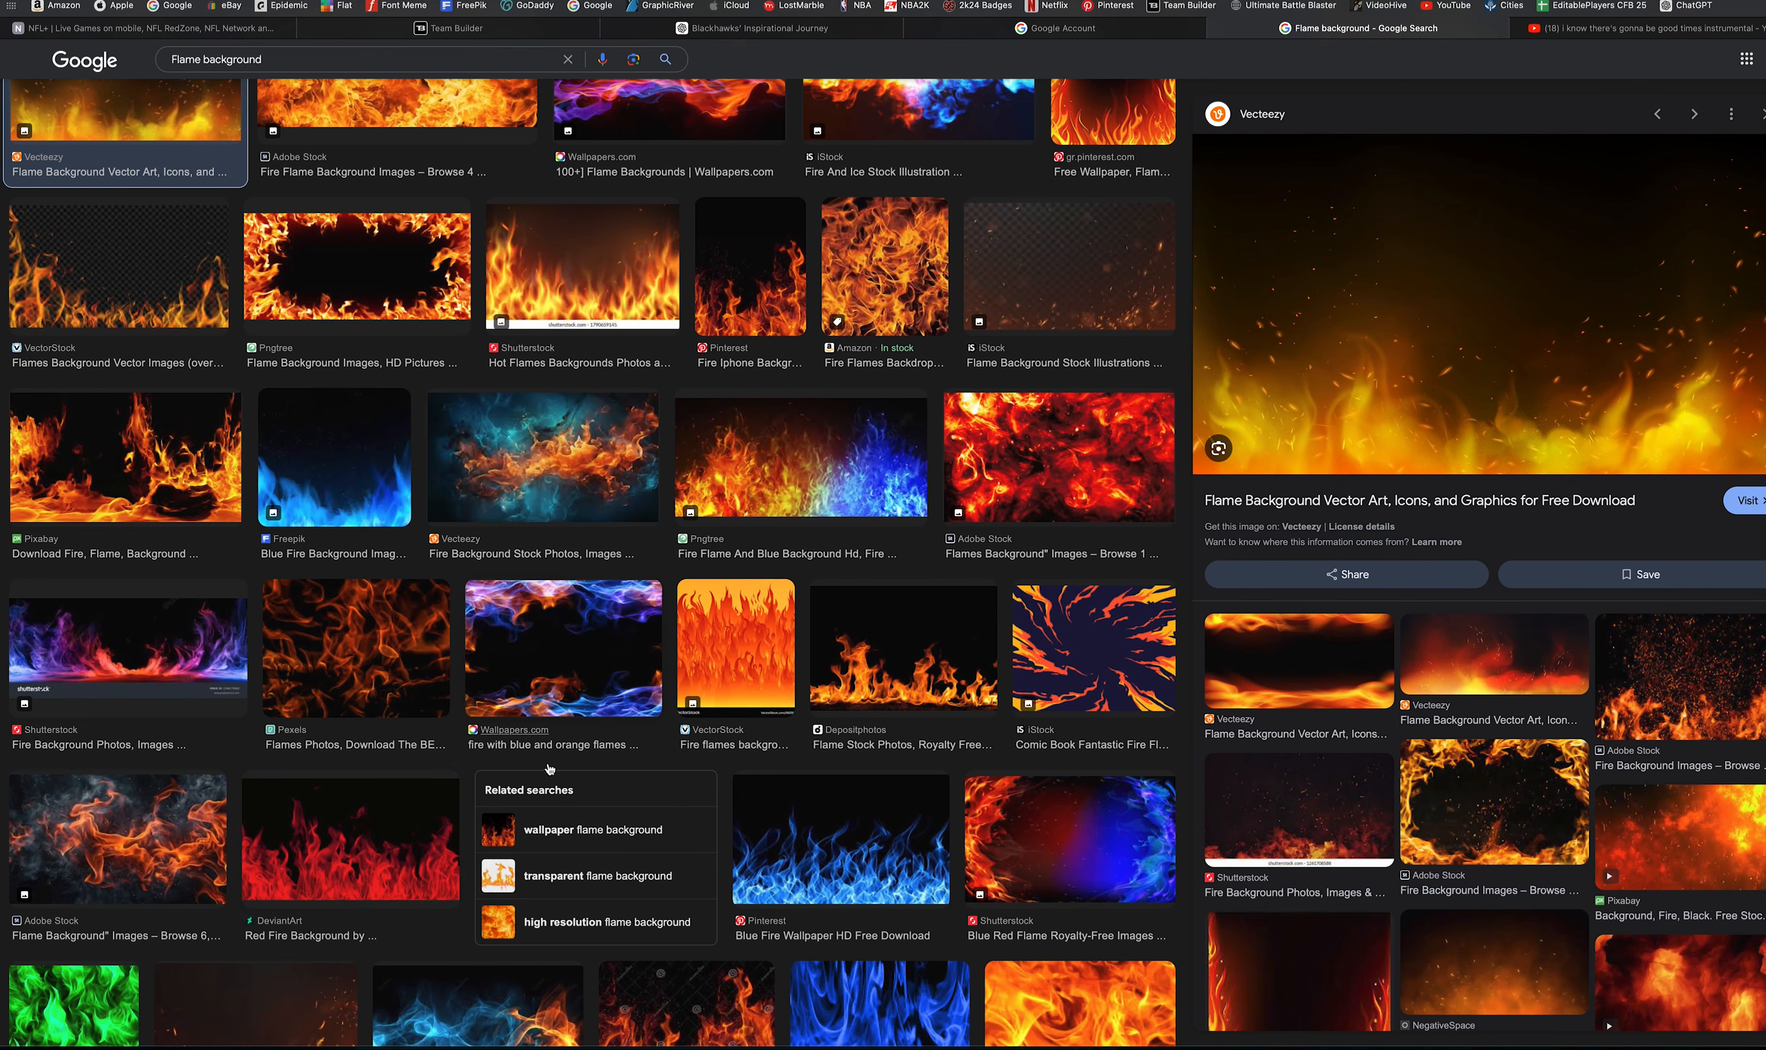
left_click(155, 822)
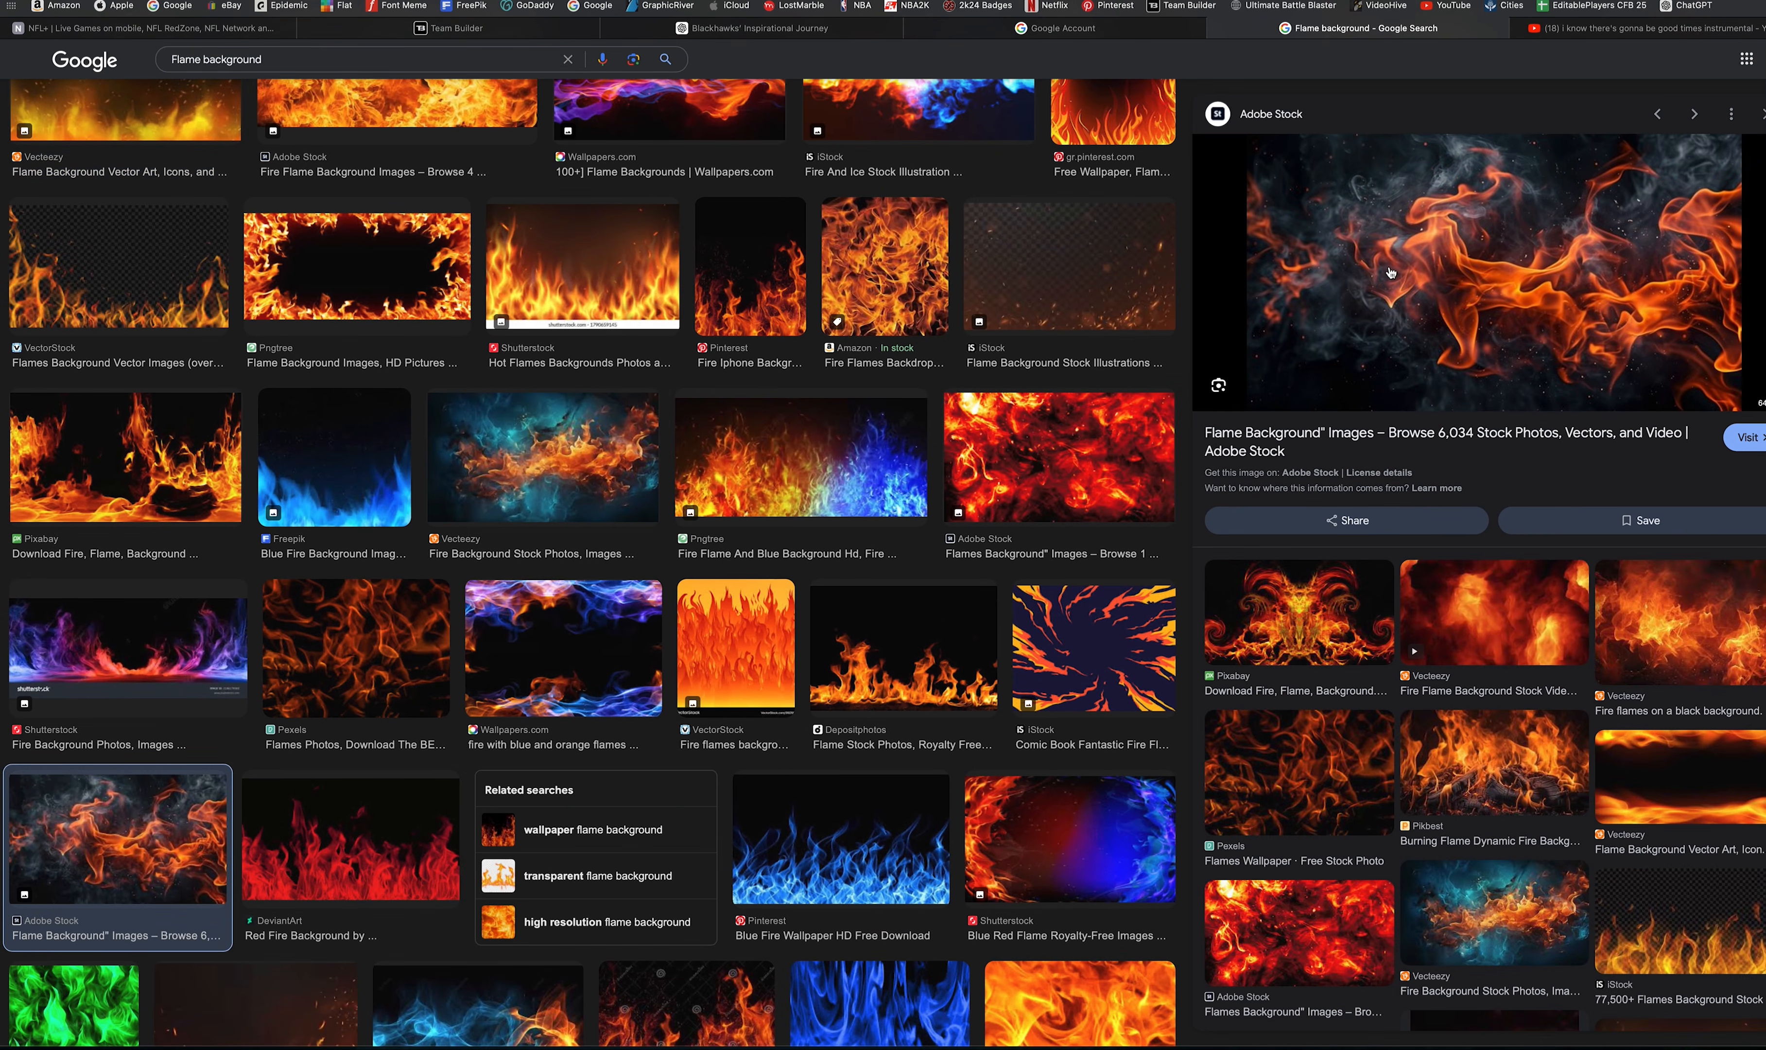
left_click_drag(1390, 273, 1376, 287)
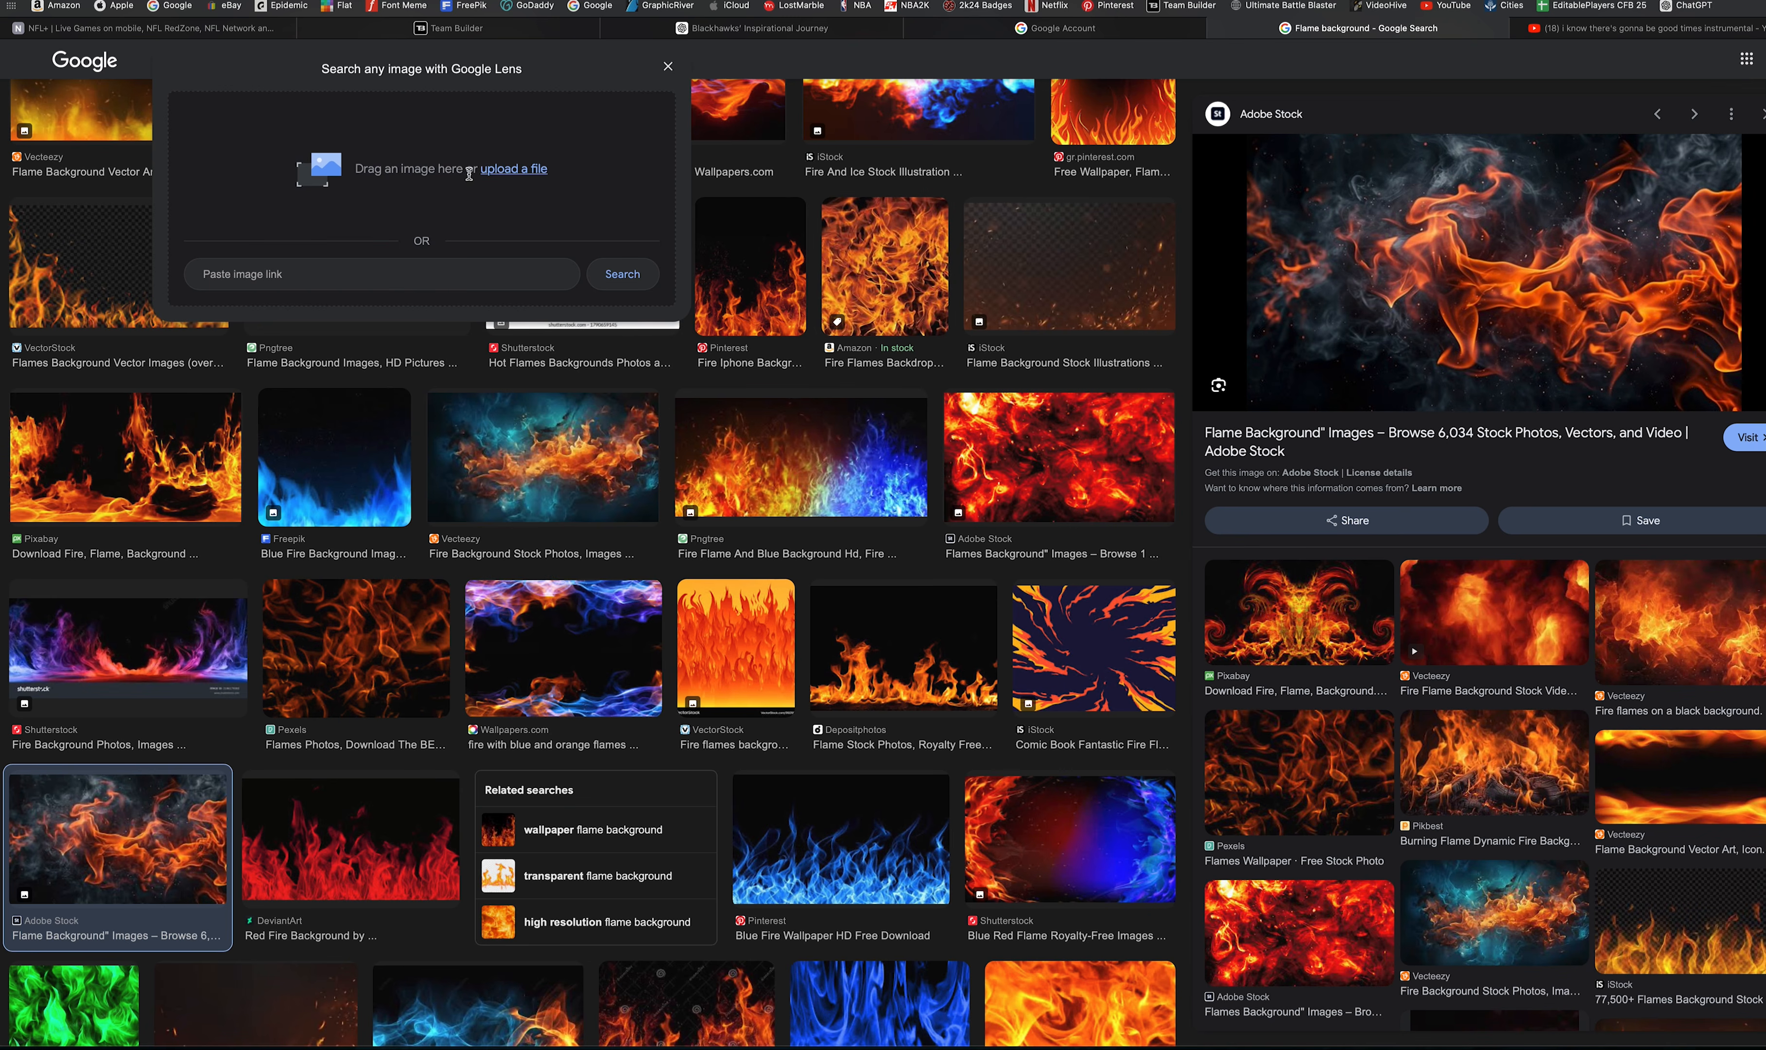
left_click(666, 62)
scroll(1020, 276, "up", 3)
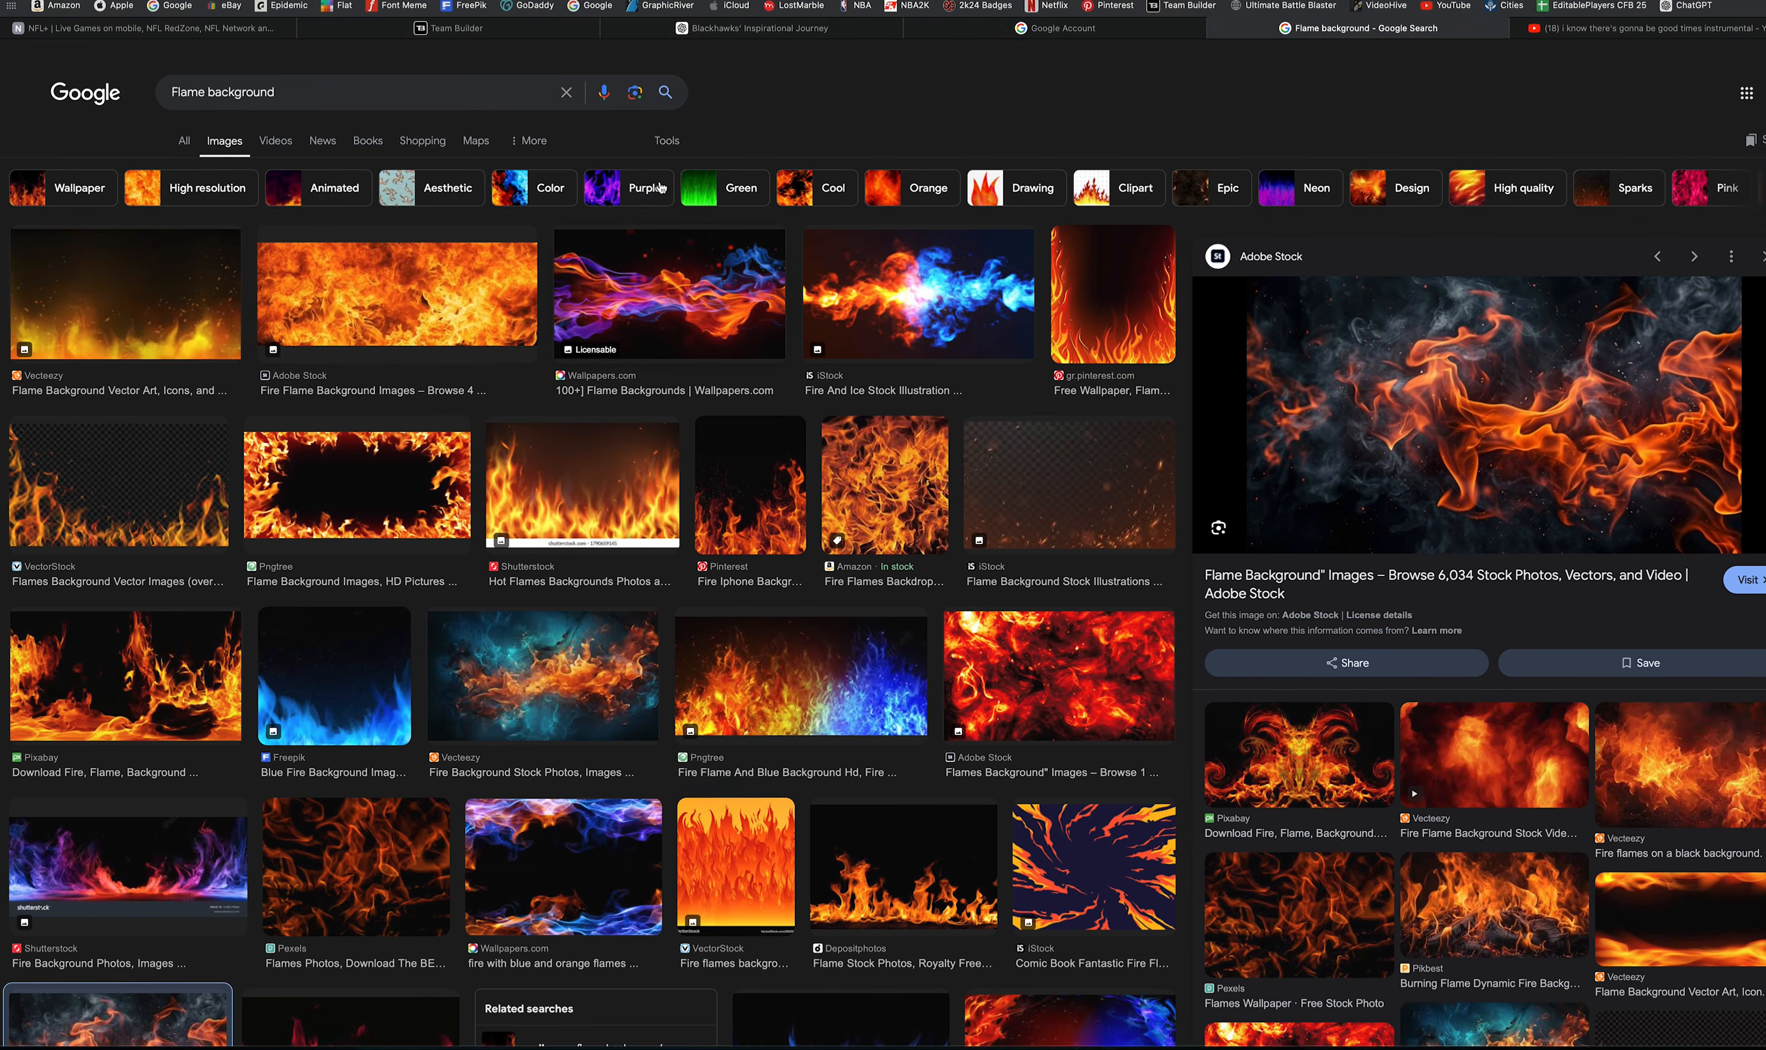
scroll(1020, 277, "down", 10)
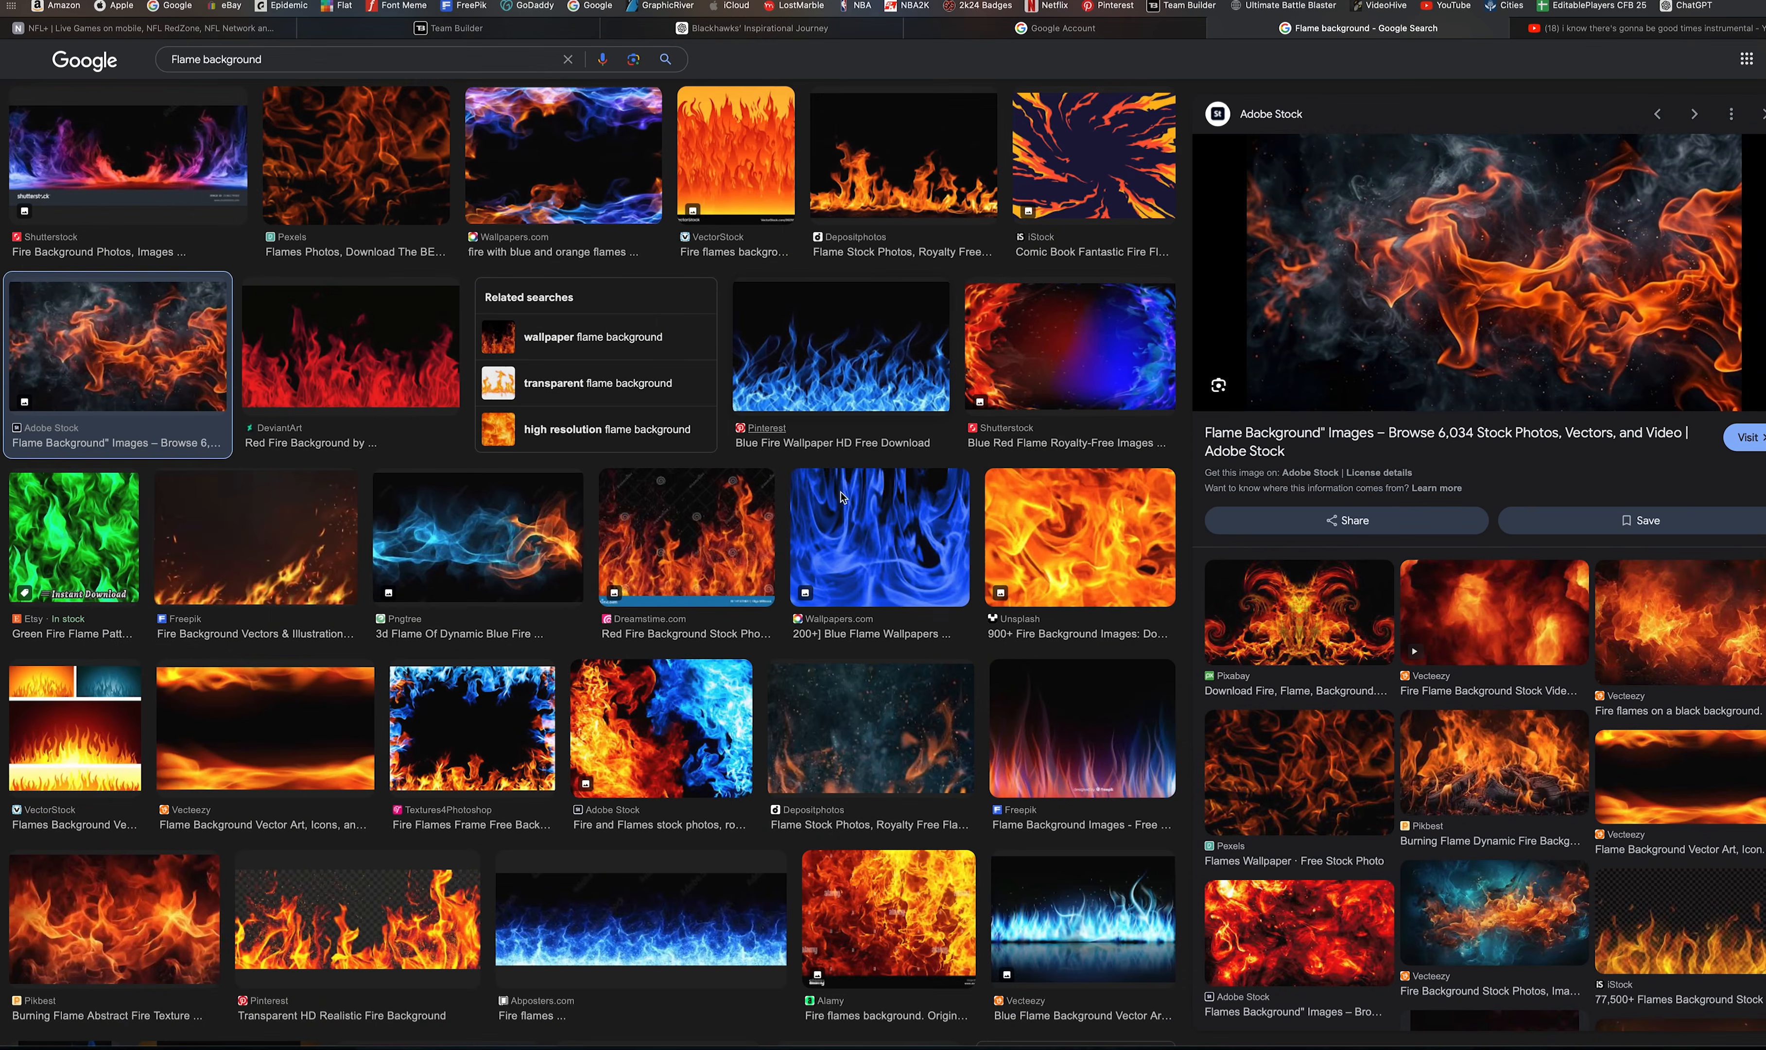
scroll(643, 561, "up", 10)
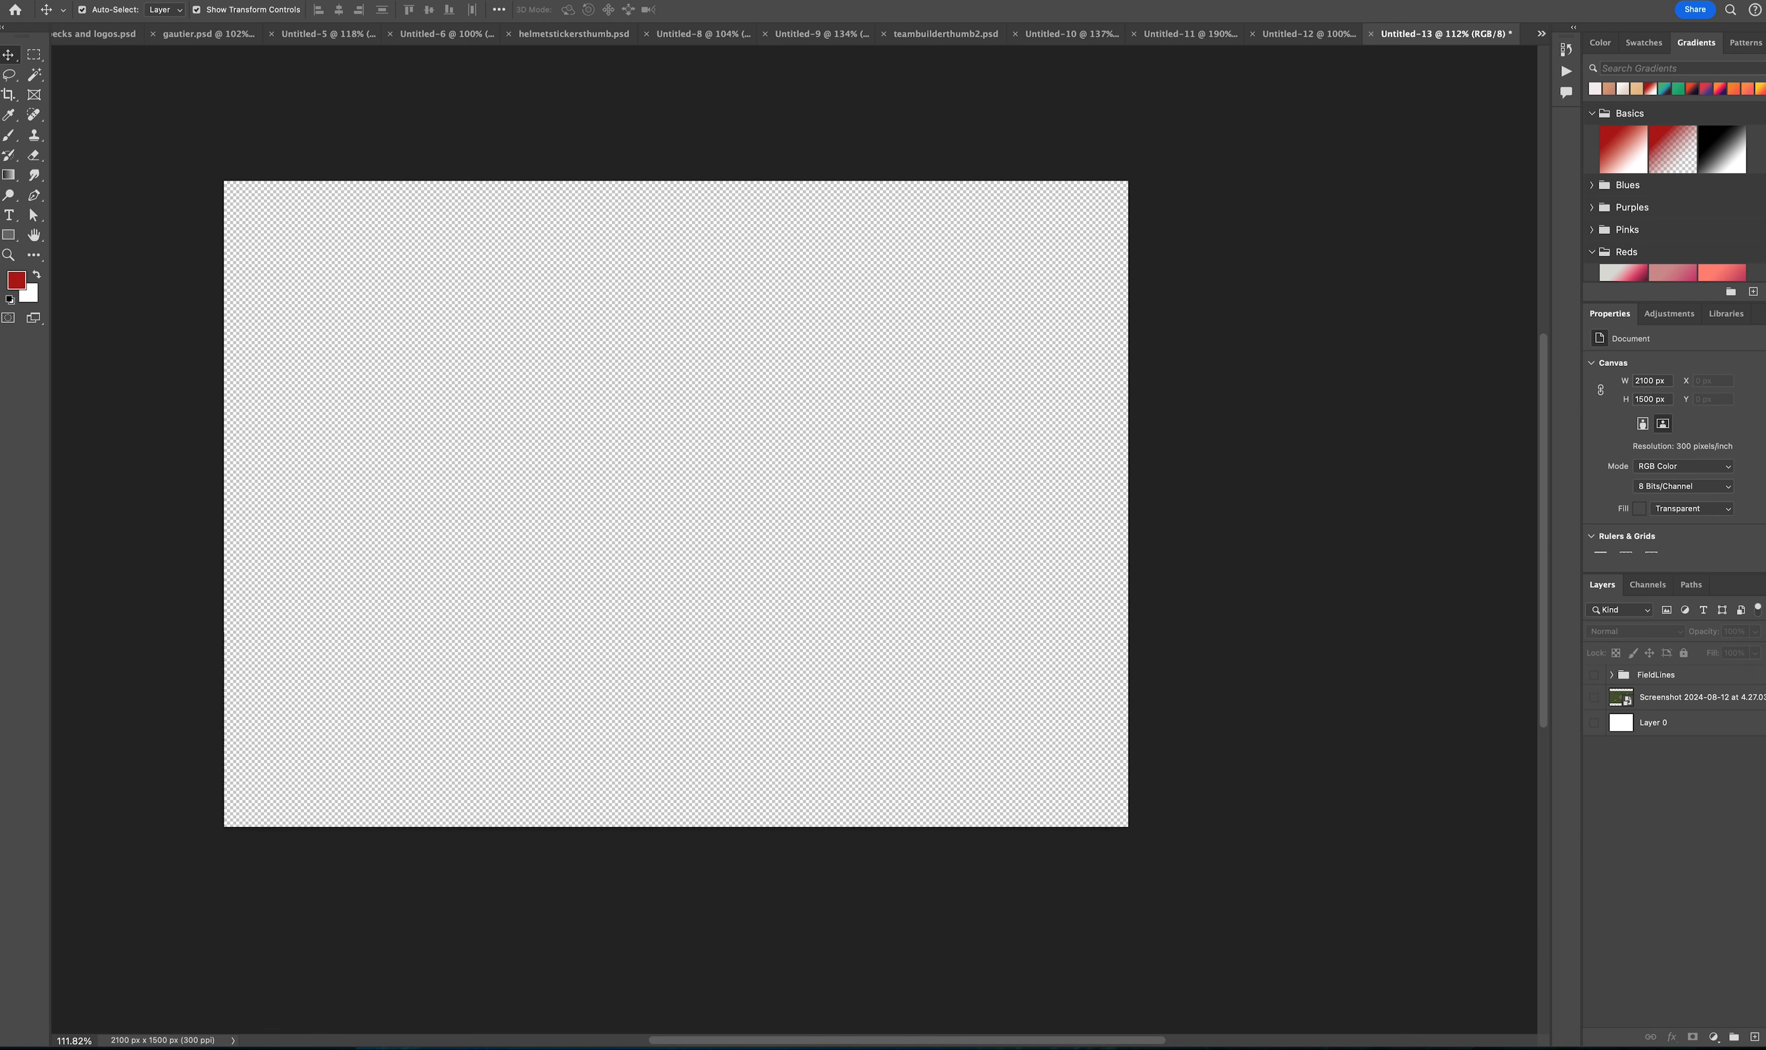
scroll(989, 421, "up", 2)
scroll(989, 420, "left", 3)
scroll(594, 361, "right", 2)
scroll(595, 360, "down", 1)
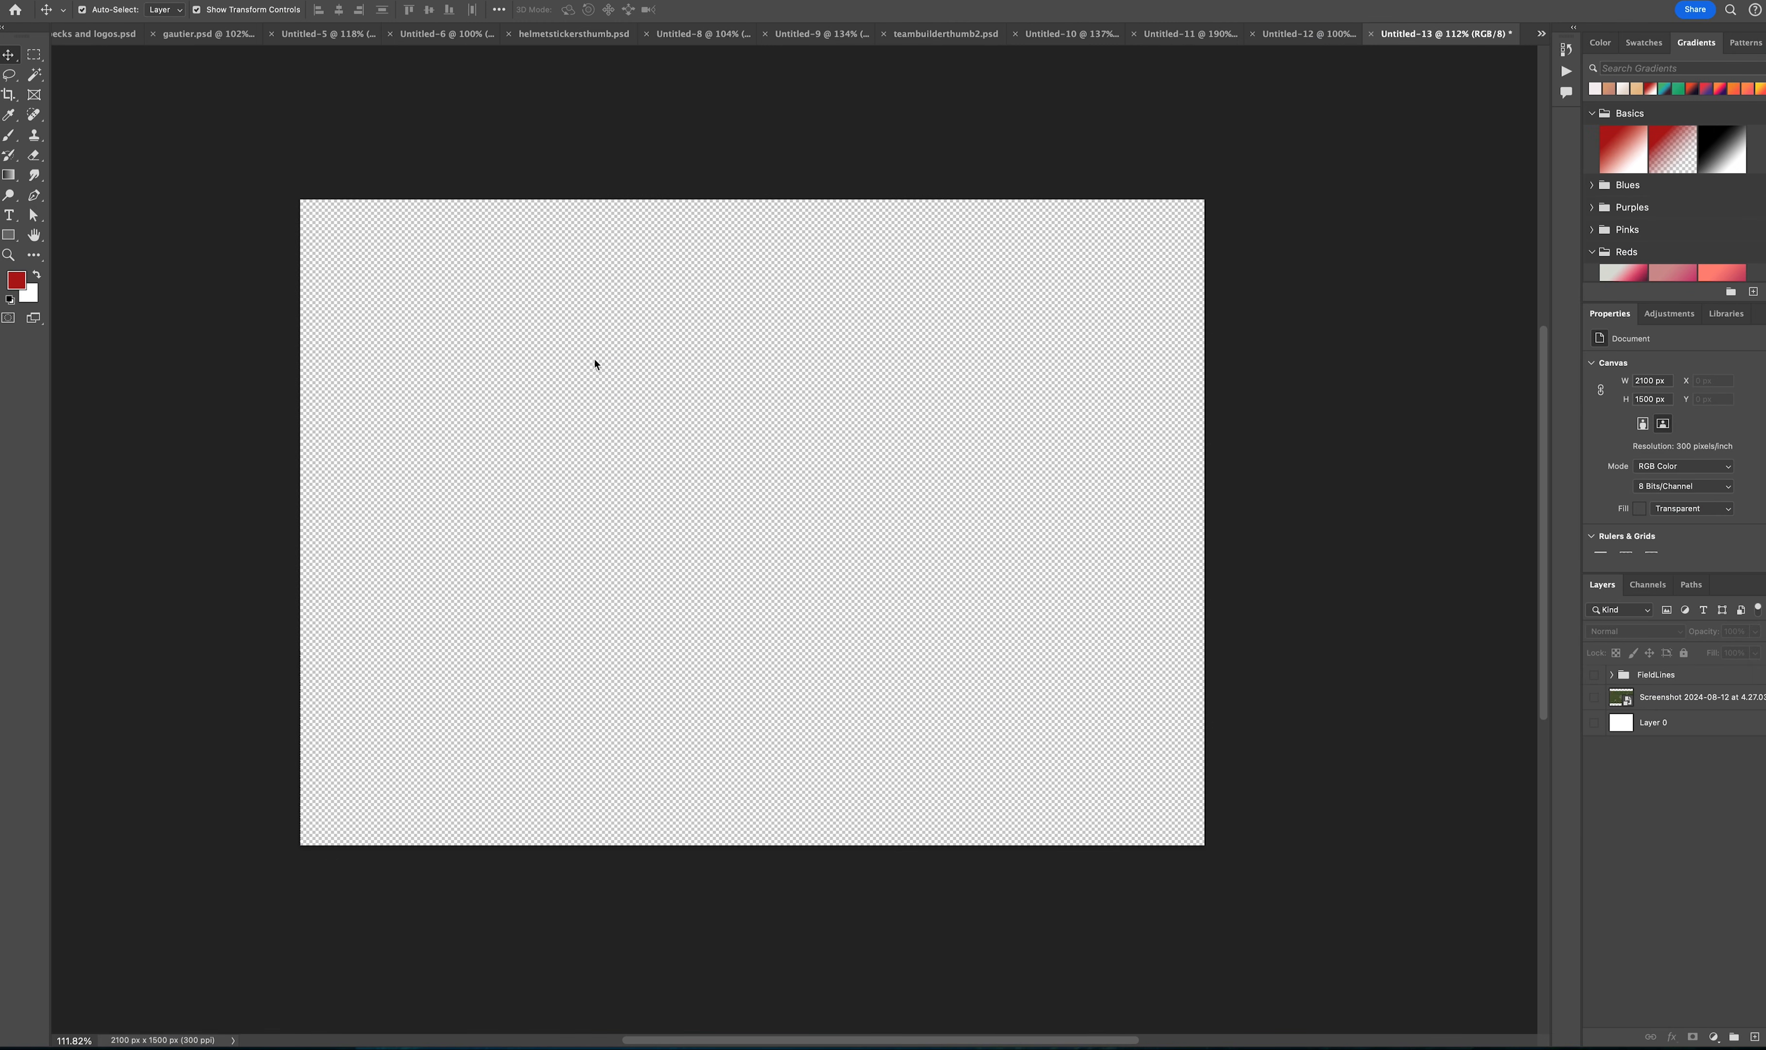
left_click(9, 254)
left_click_drag(589, 398, 598, 397)
scroll(598, 396, "down", 1)
scroll(597, 396, "right", 1)
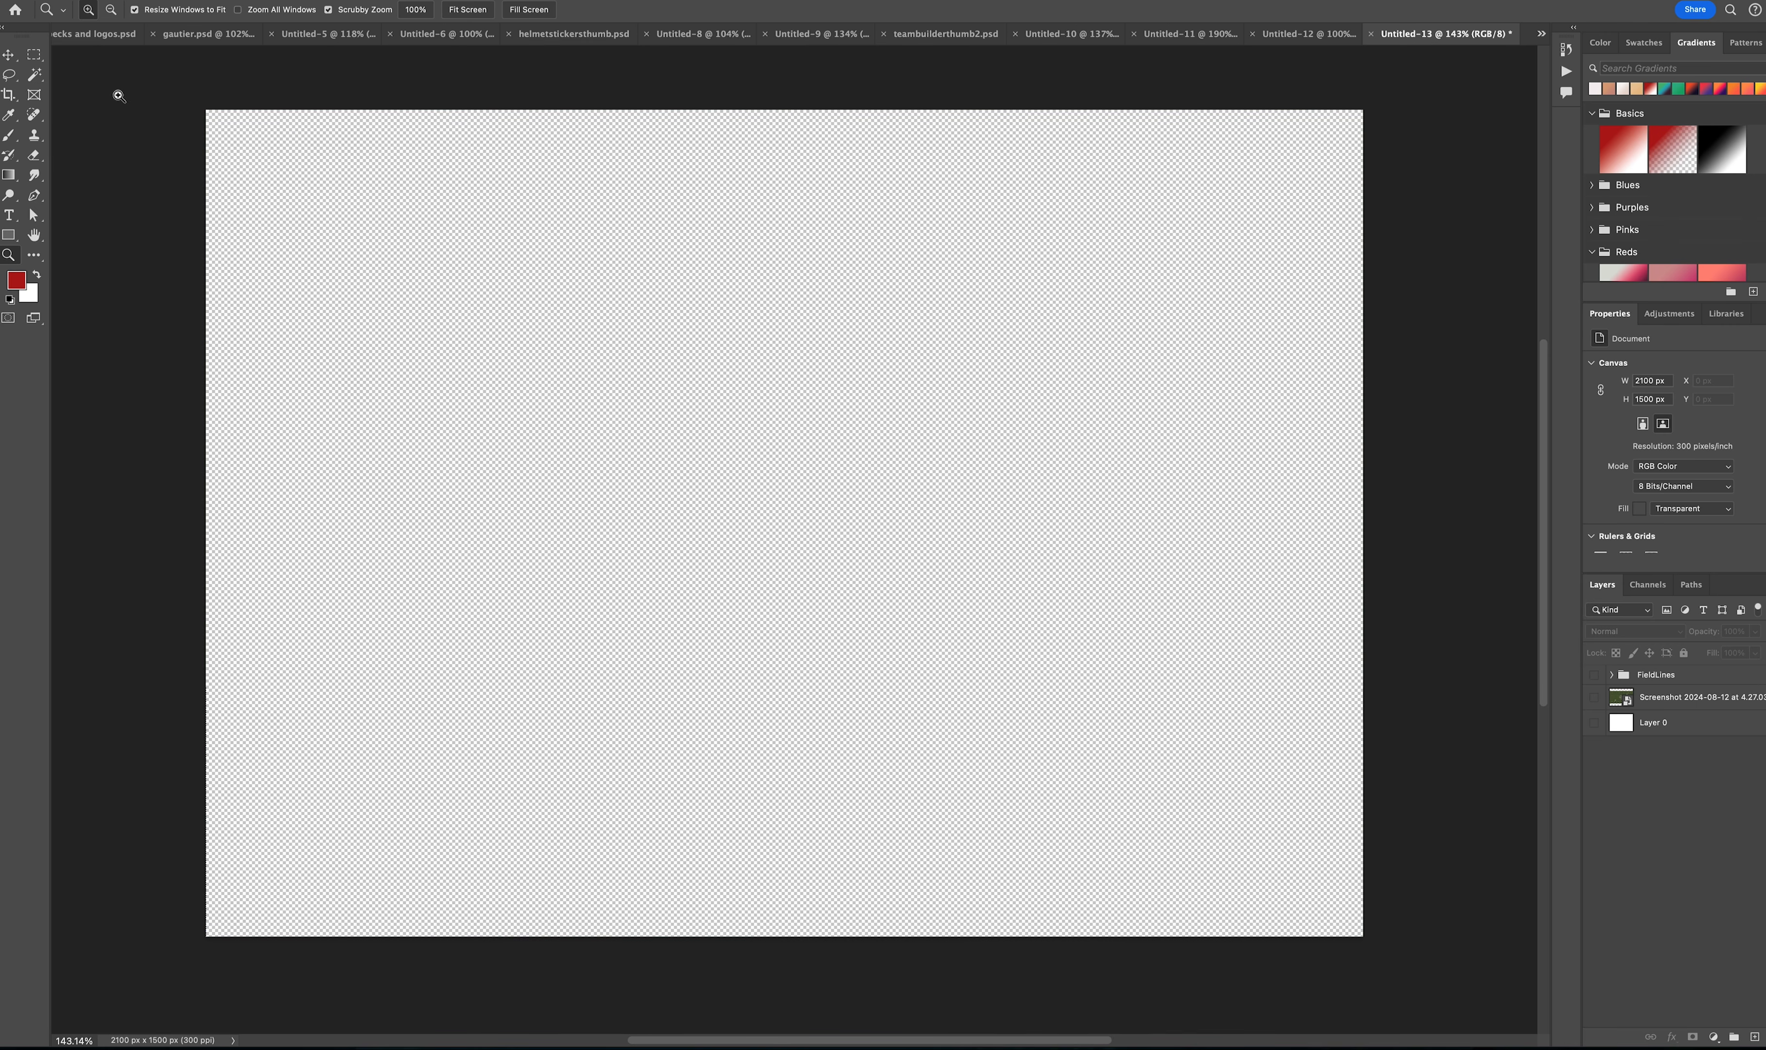
left_click(8, 55)
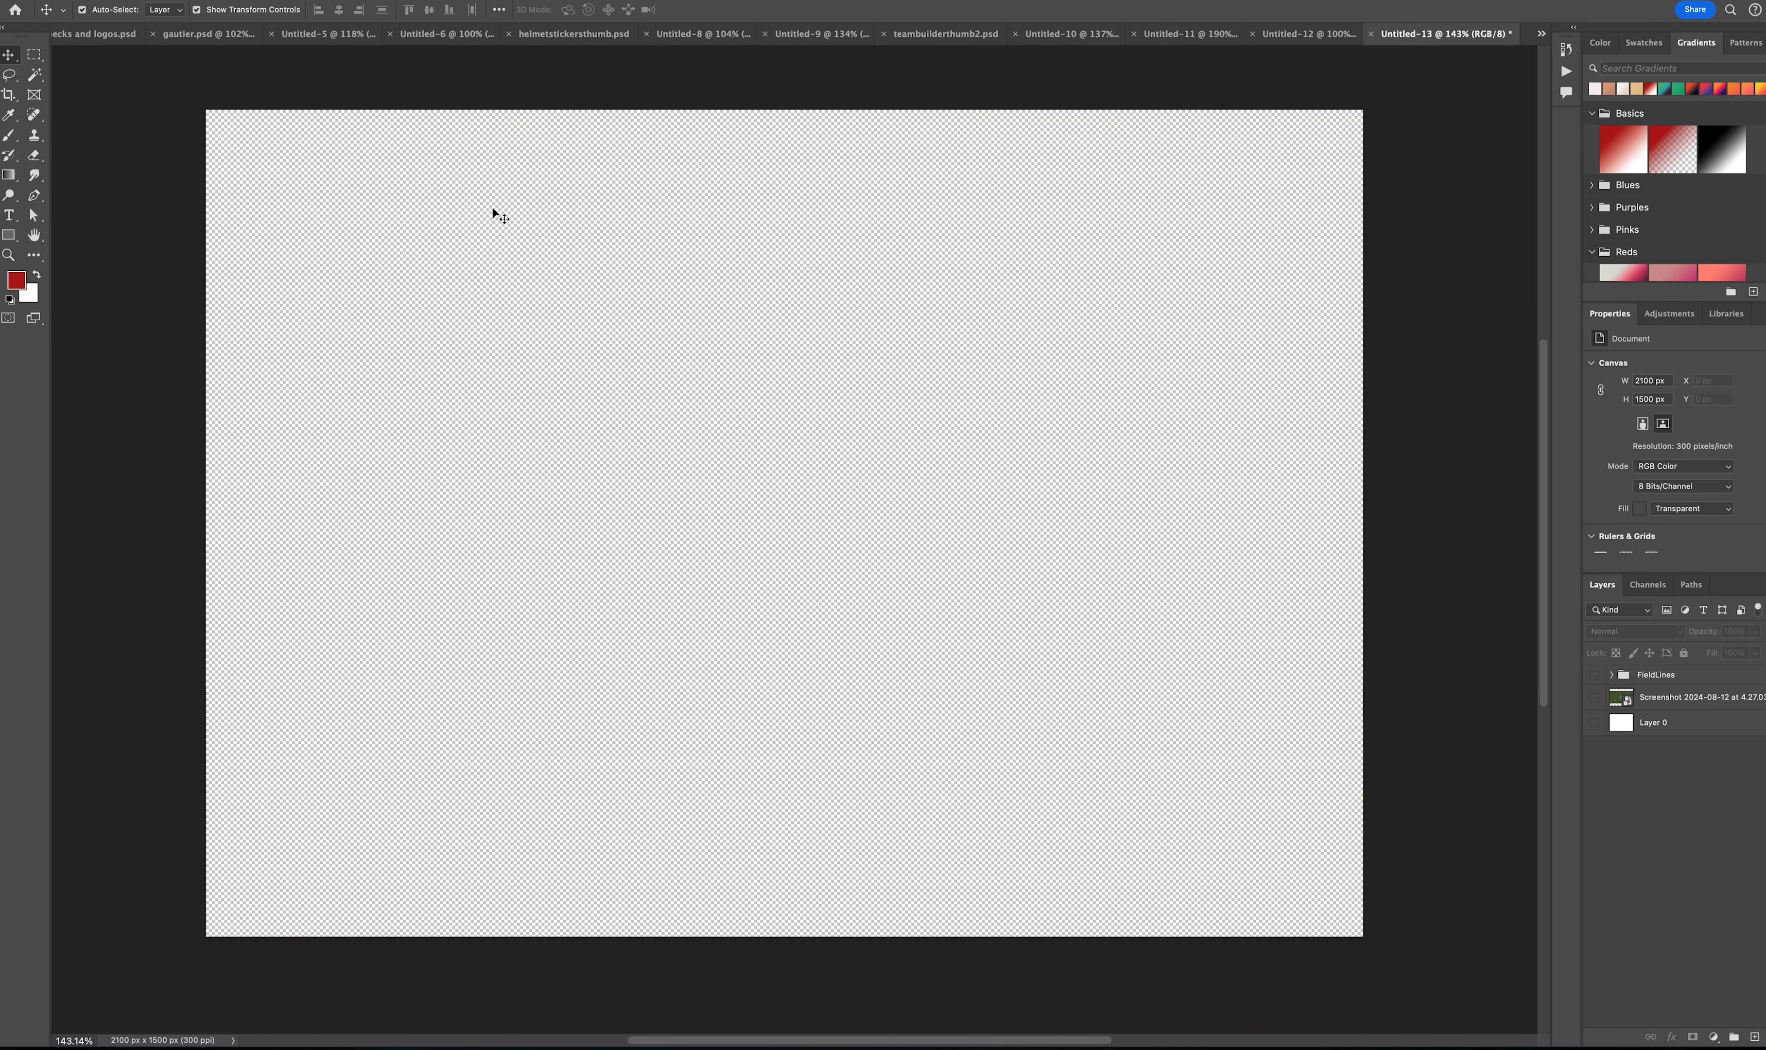
Step: Add a red text layer reading FIREBIRDS to the blank canvas in AgencyFBWide Bold at 7.92 pt
left_click(9, 215)
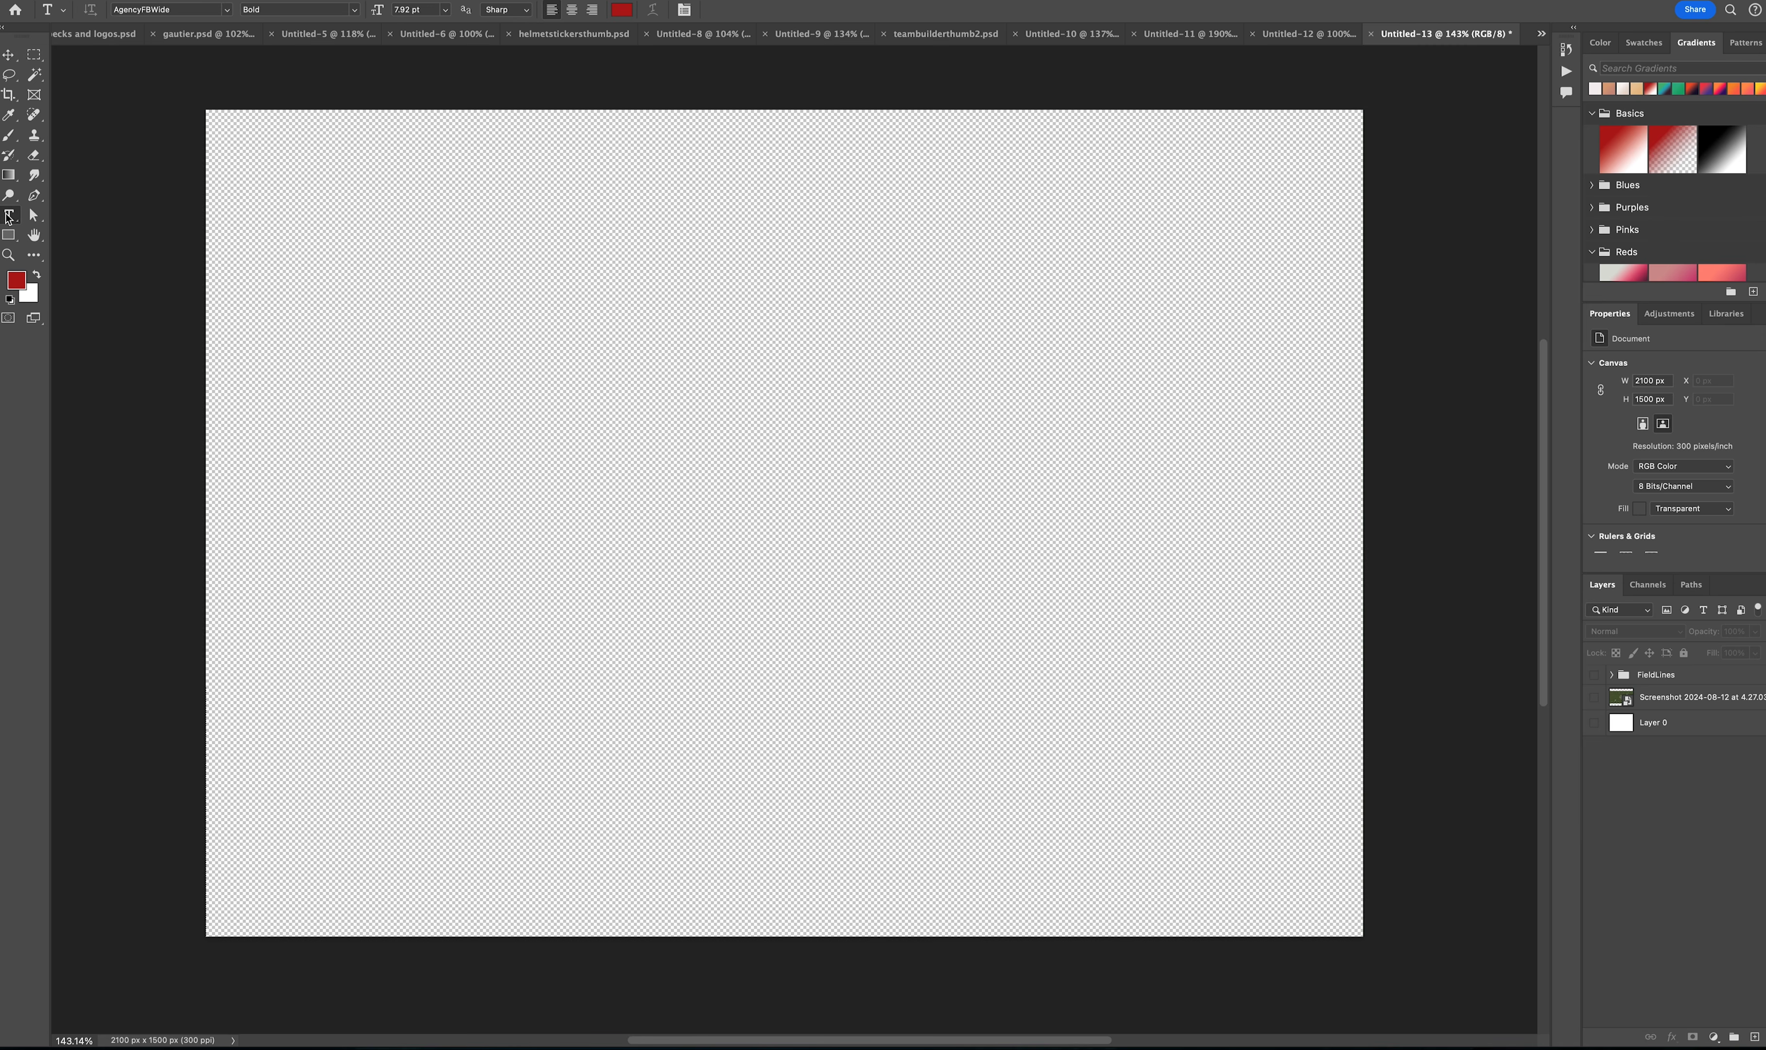
left_click(426, 403)
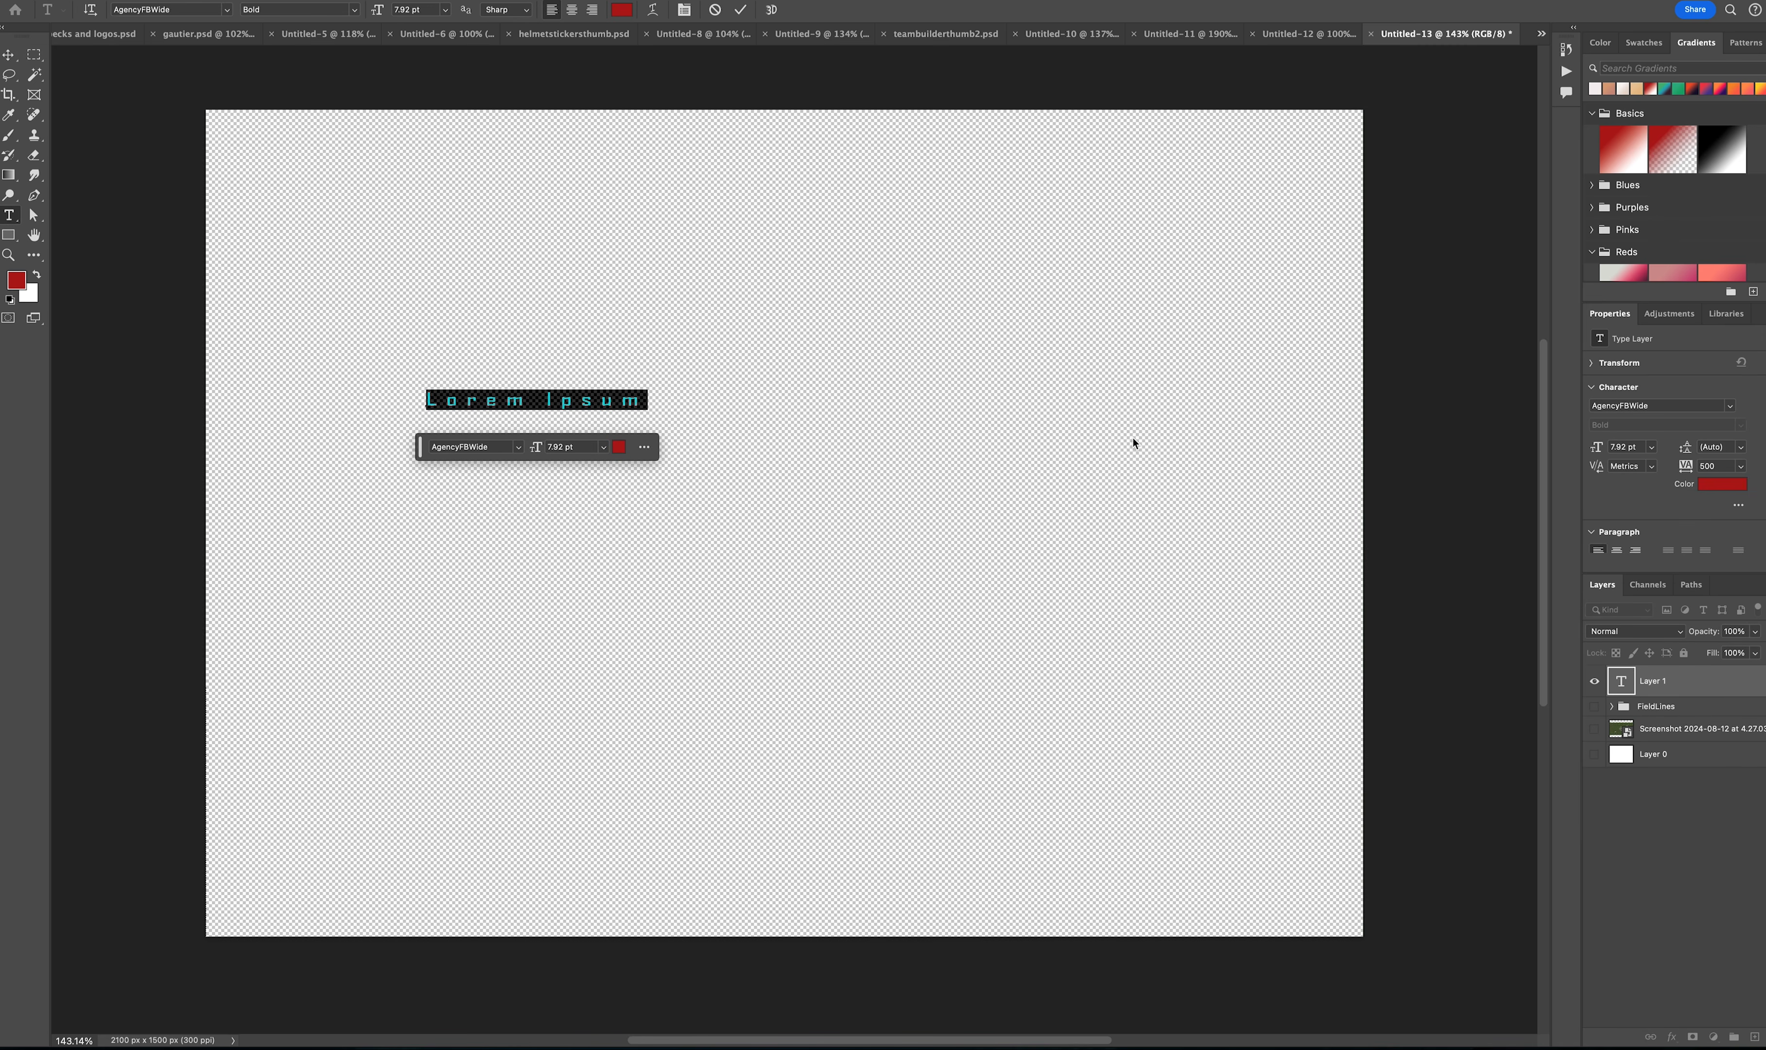
type("Power")
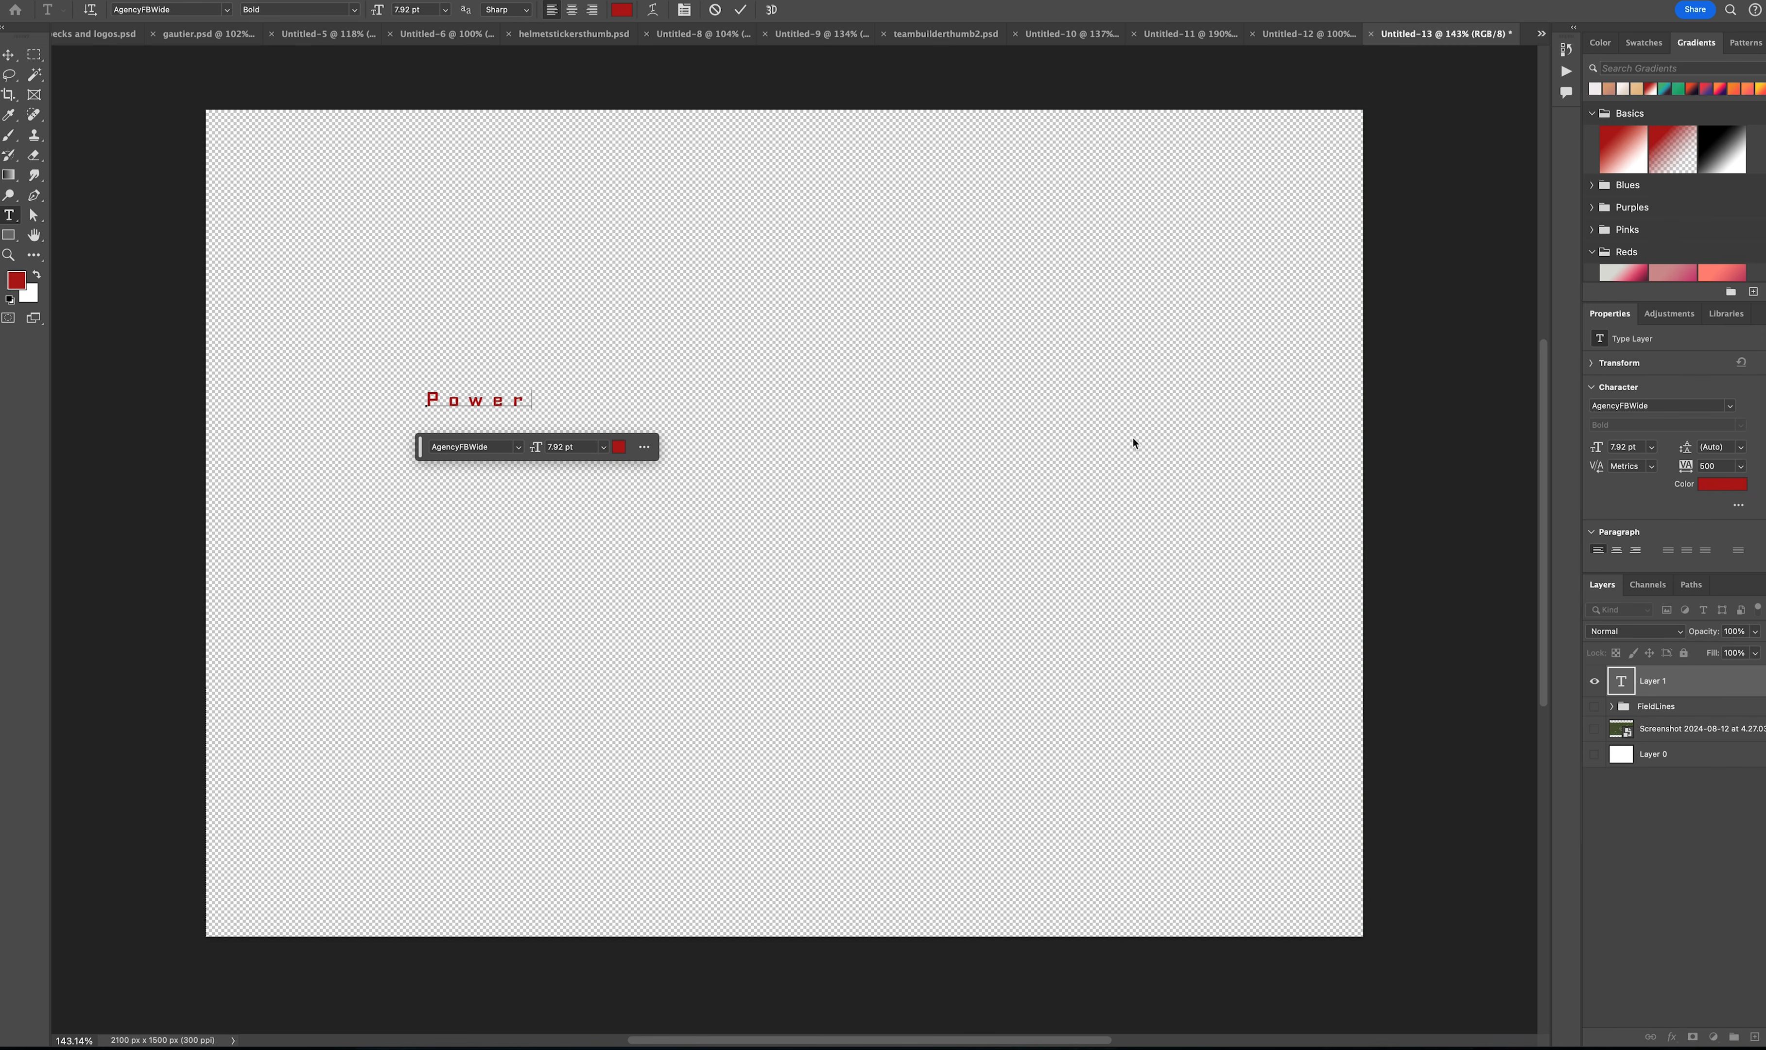
key("BackSpace")
key("BackSpace")
key("BackSpace")
key("BackSpace")
key("BackSpace")
type("FIREBRIE")
key("BackSpace")
key("BackSpace")
key("BackSpace")
type("IREBIR")
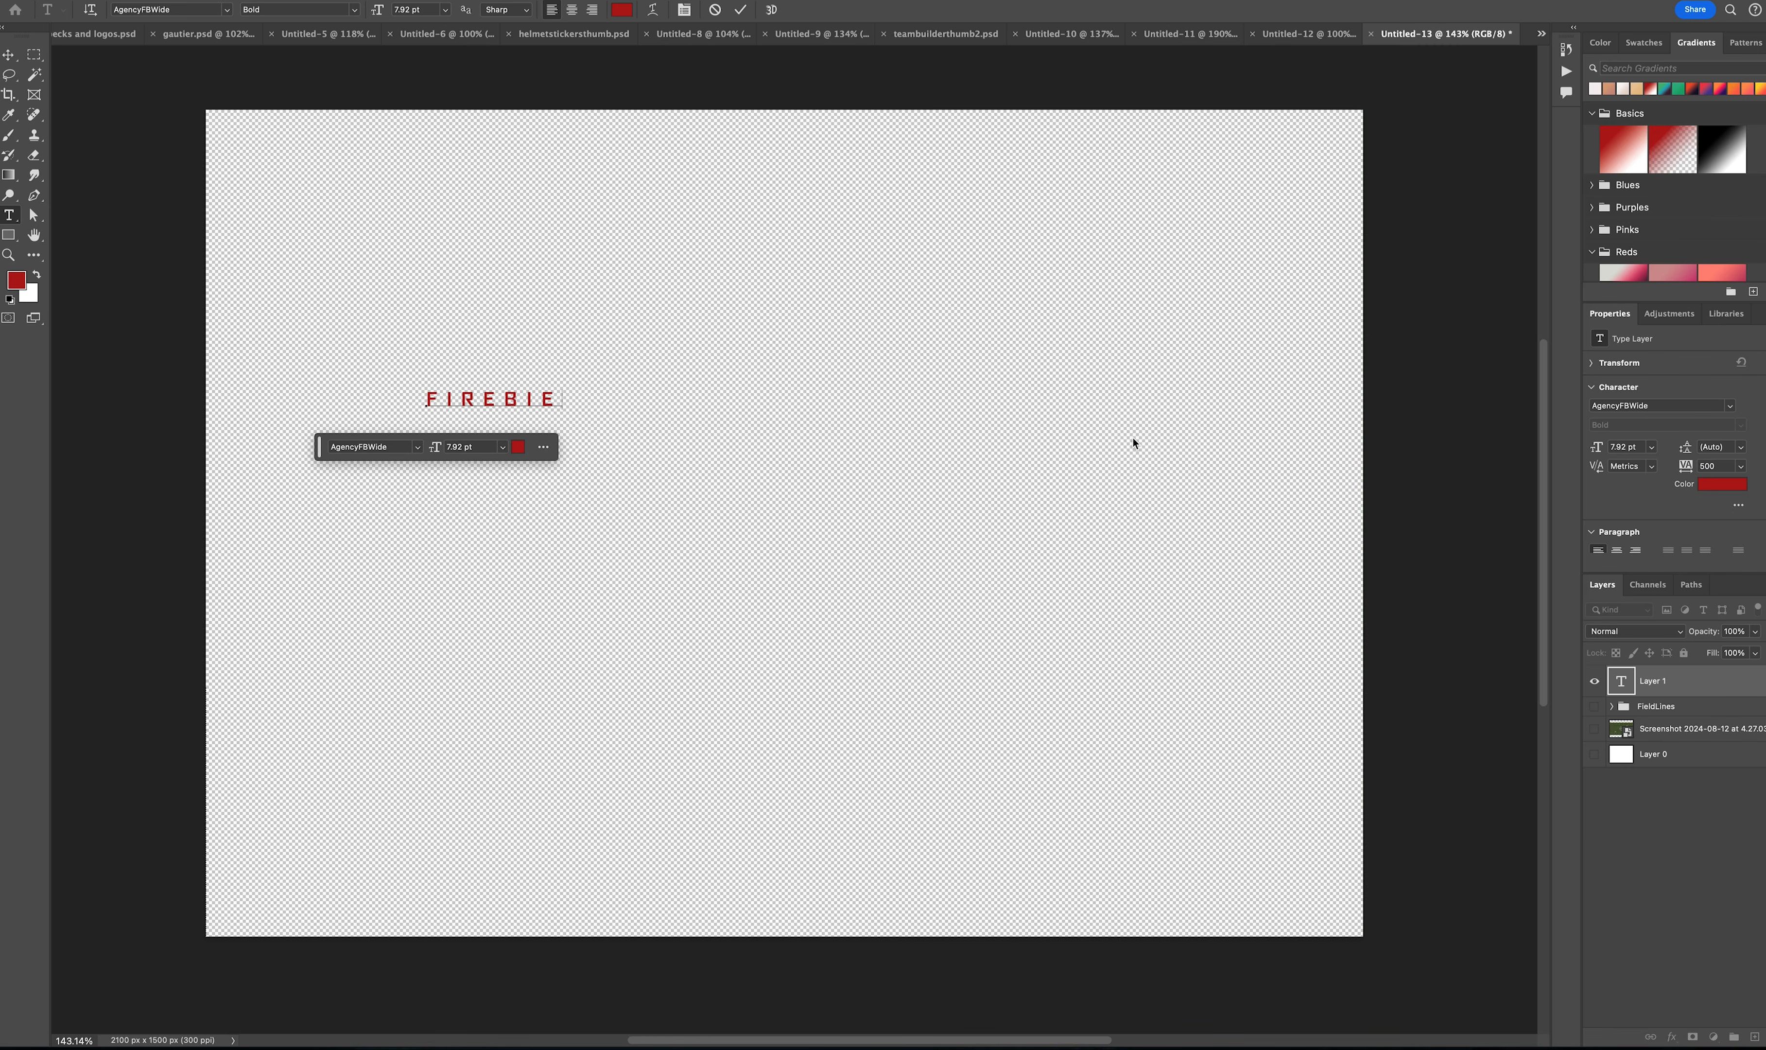
type("DS")
left_click(9, 55)
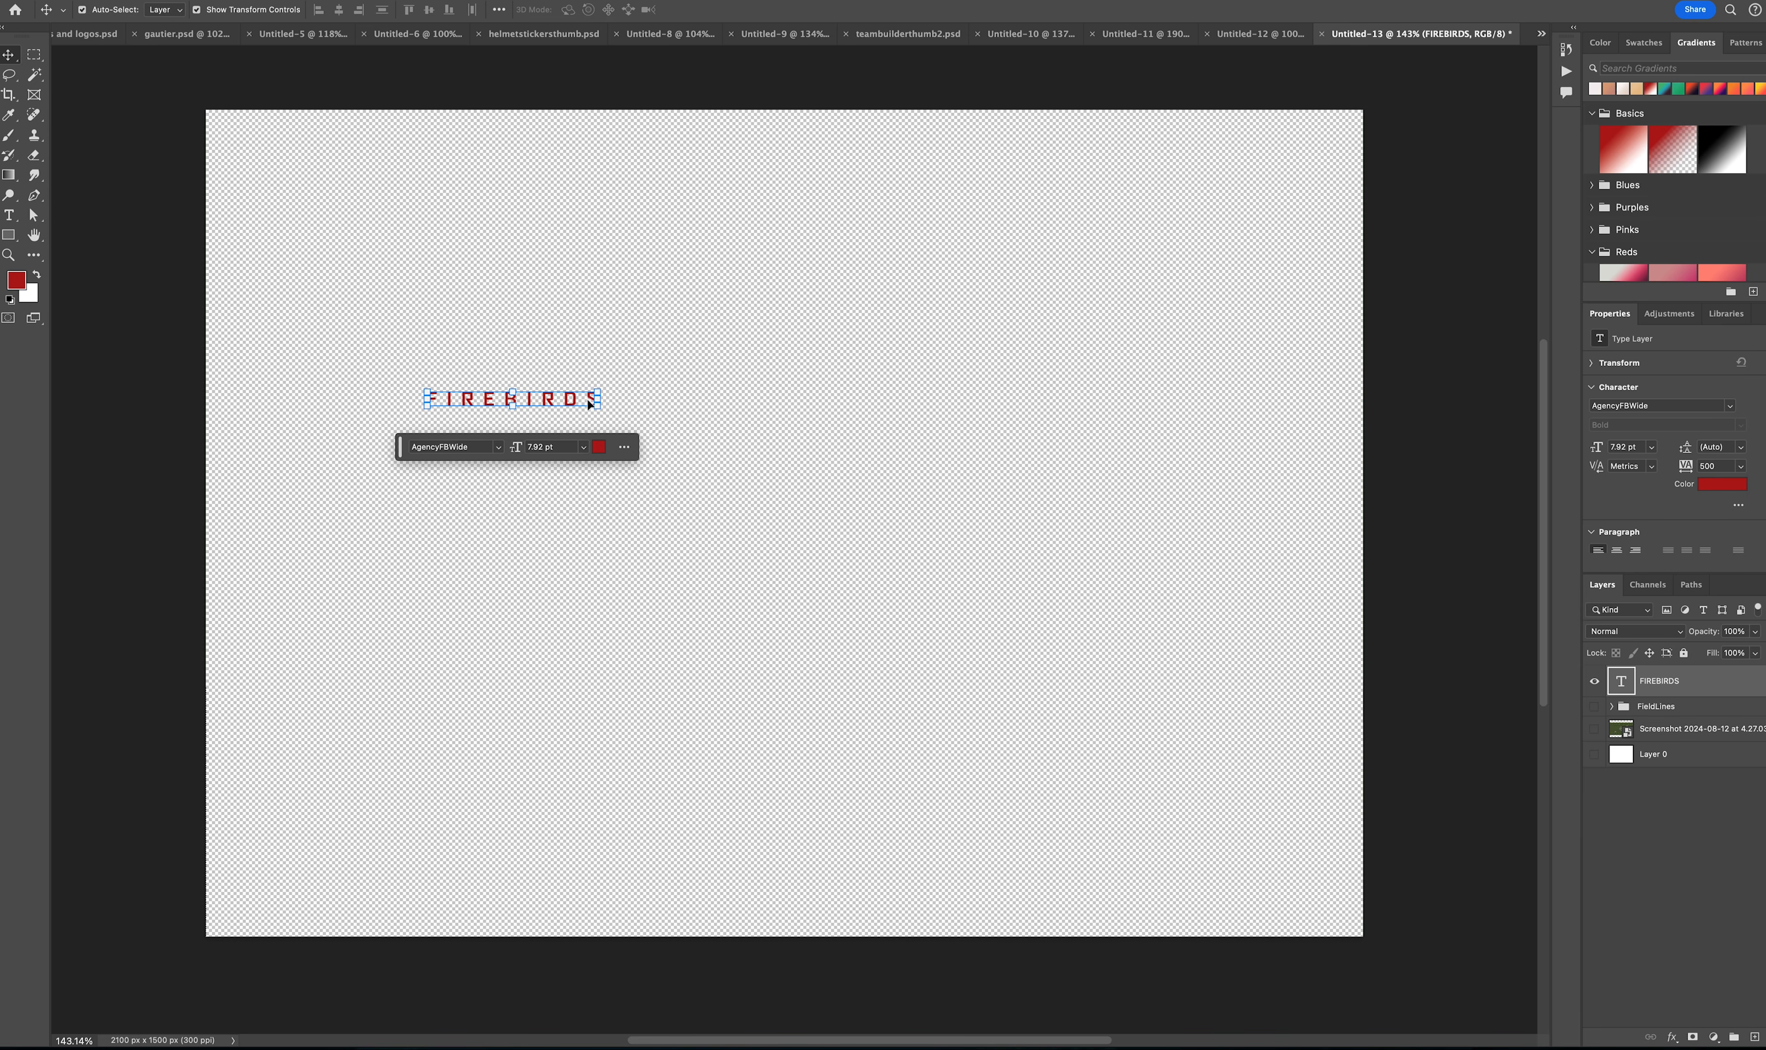
Step: Enlarge the FIREBIRDS text to about 25.68 pt and set its tracking to 0
left_click_drag(588, 404, 949, 549)
left_click_drag(768, 362, 779, 422)
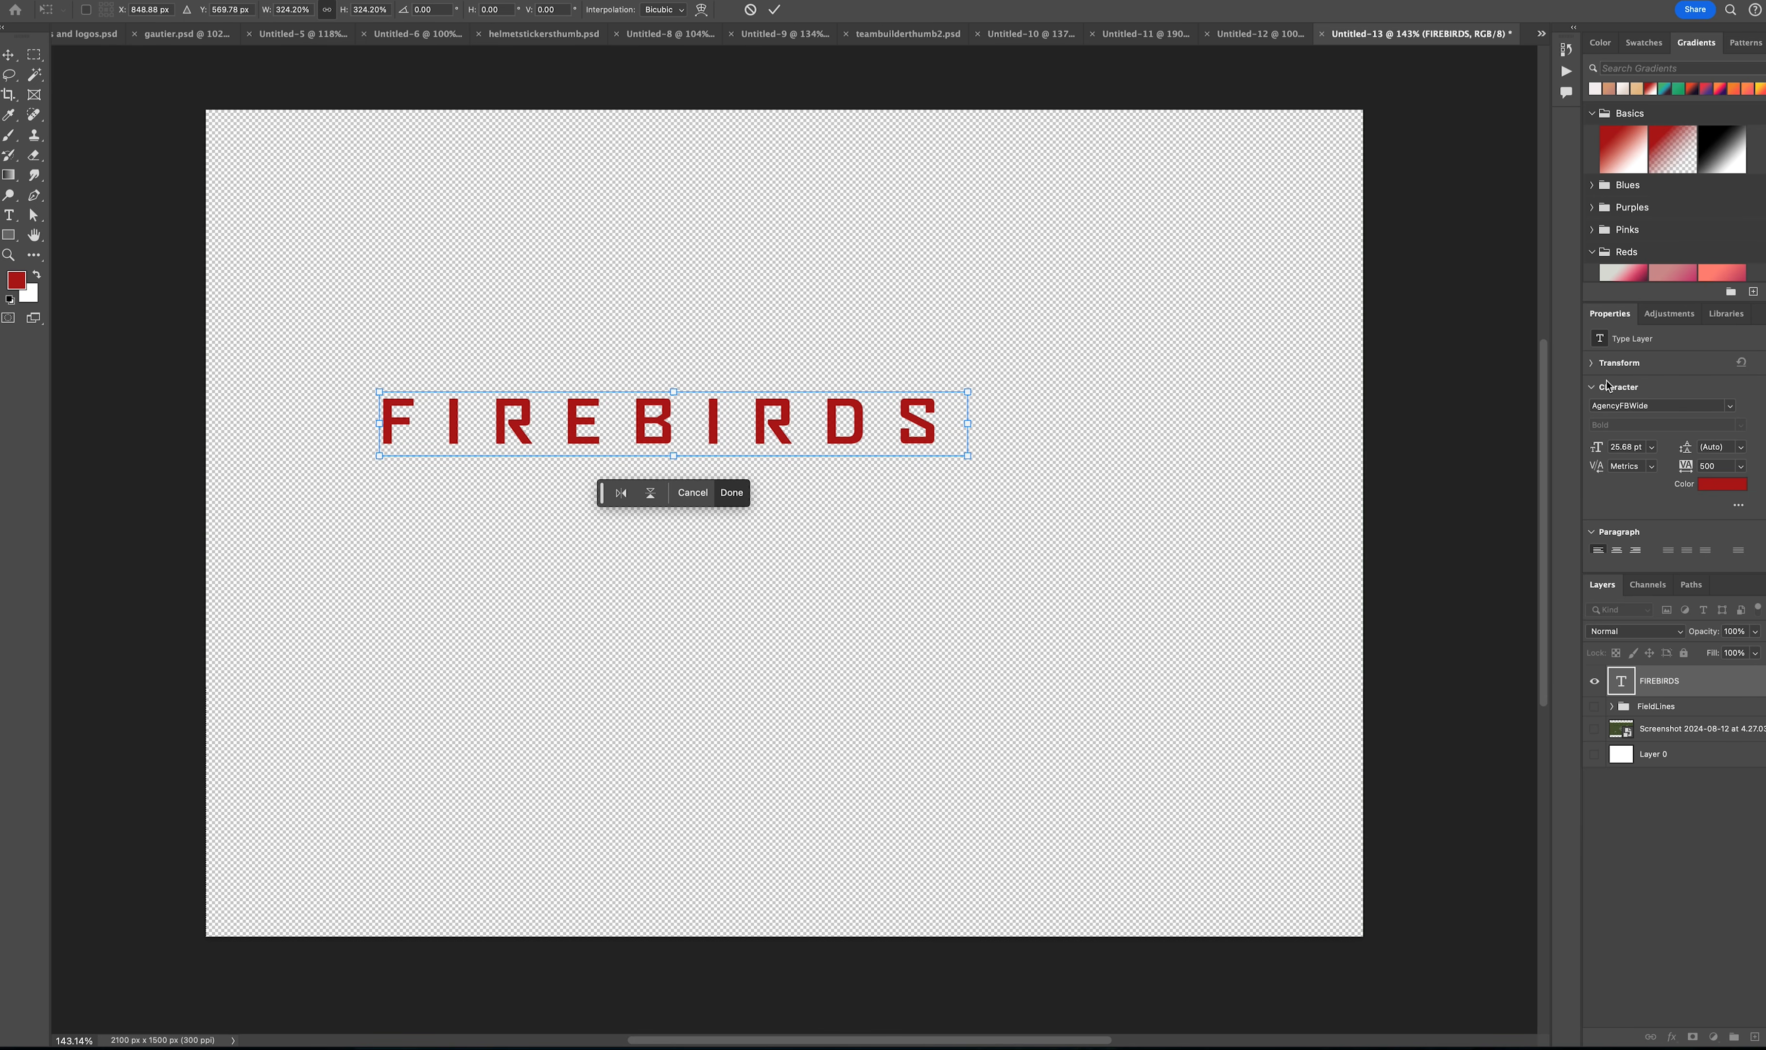
left_click(249, 0)
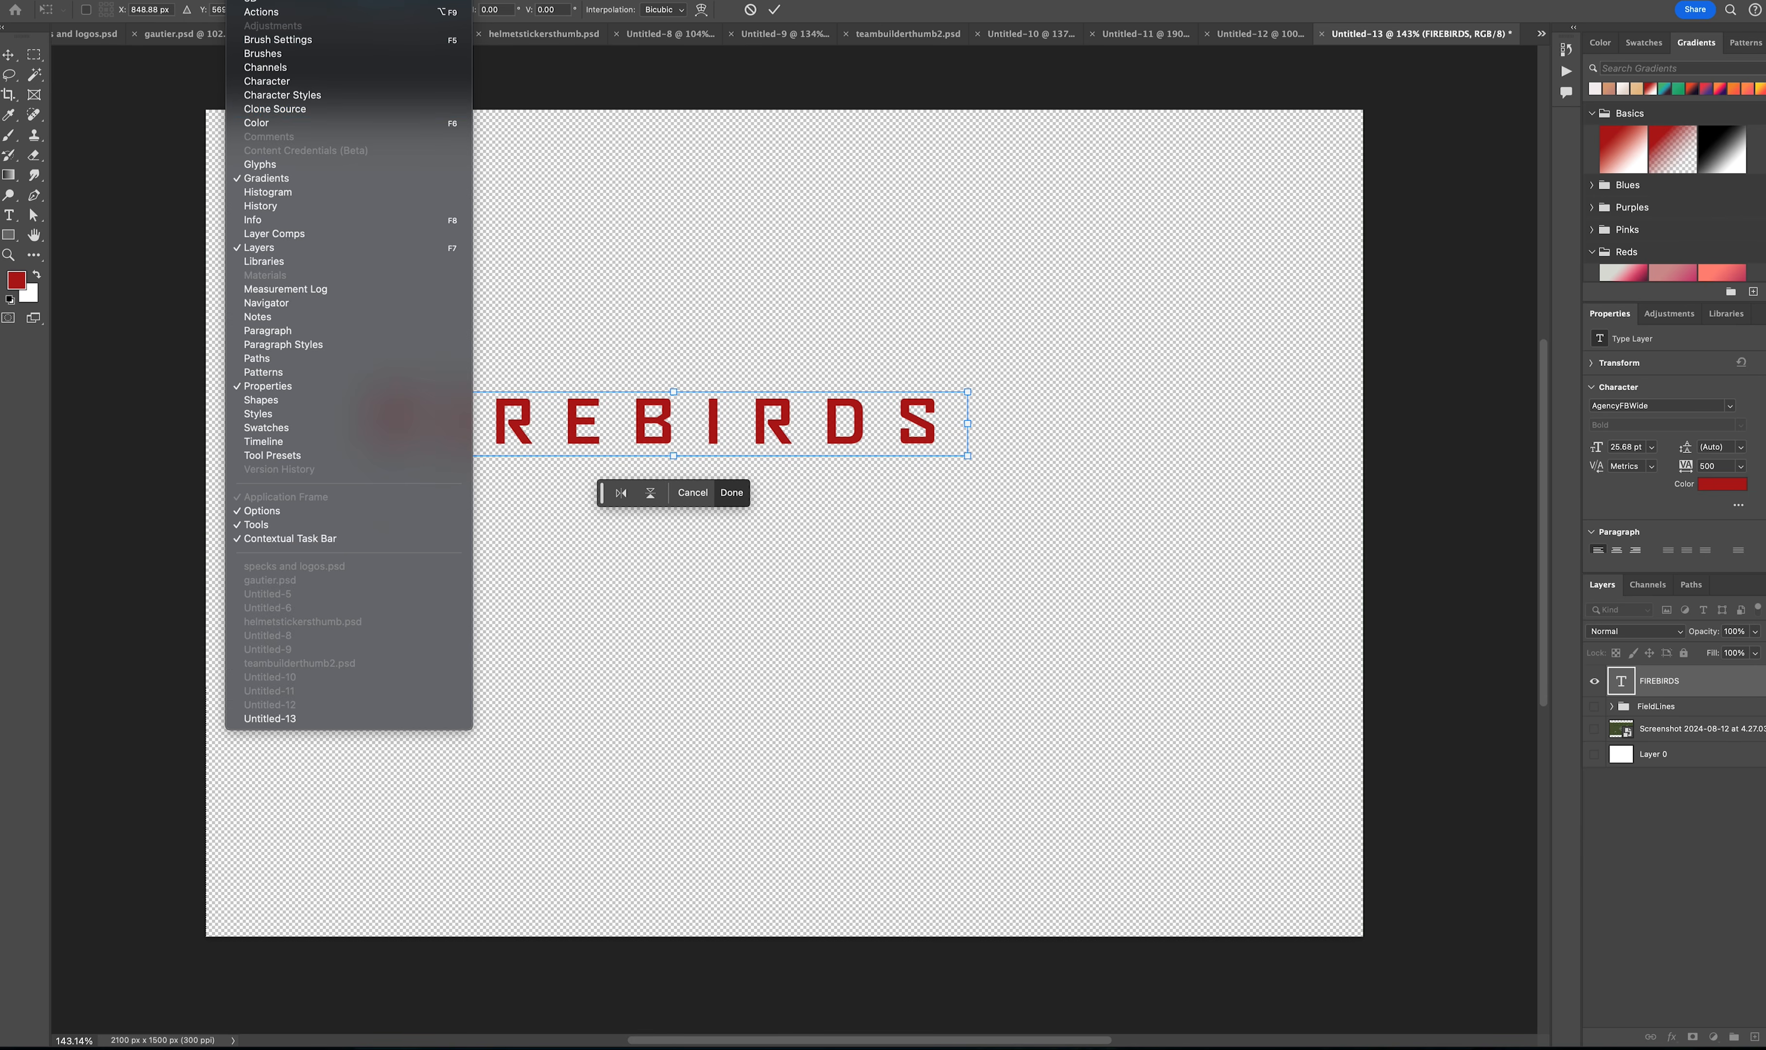
left_click(270, 82)
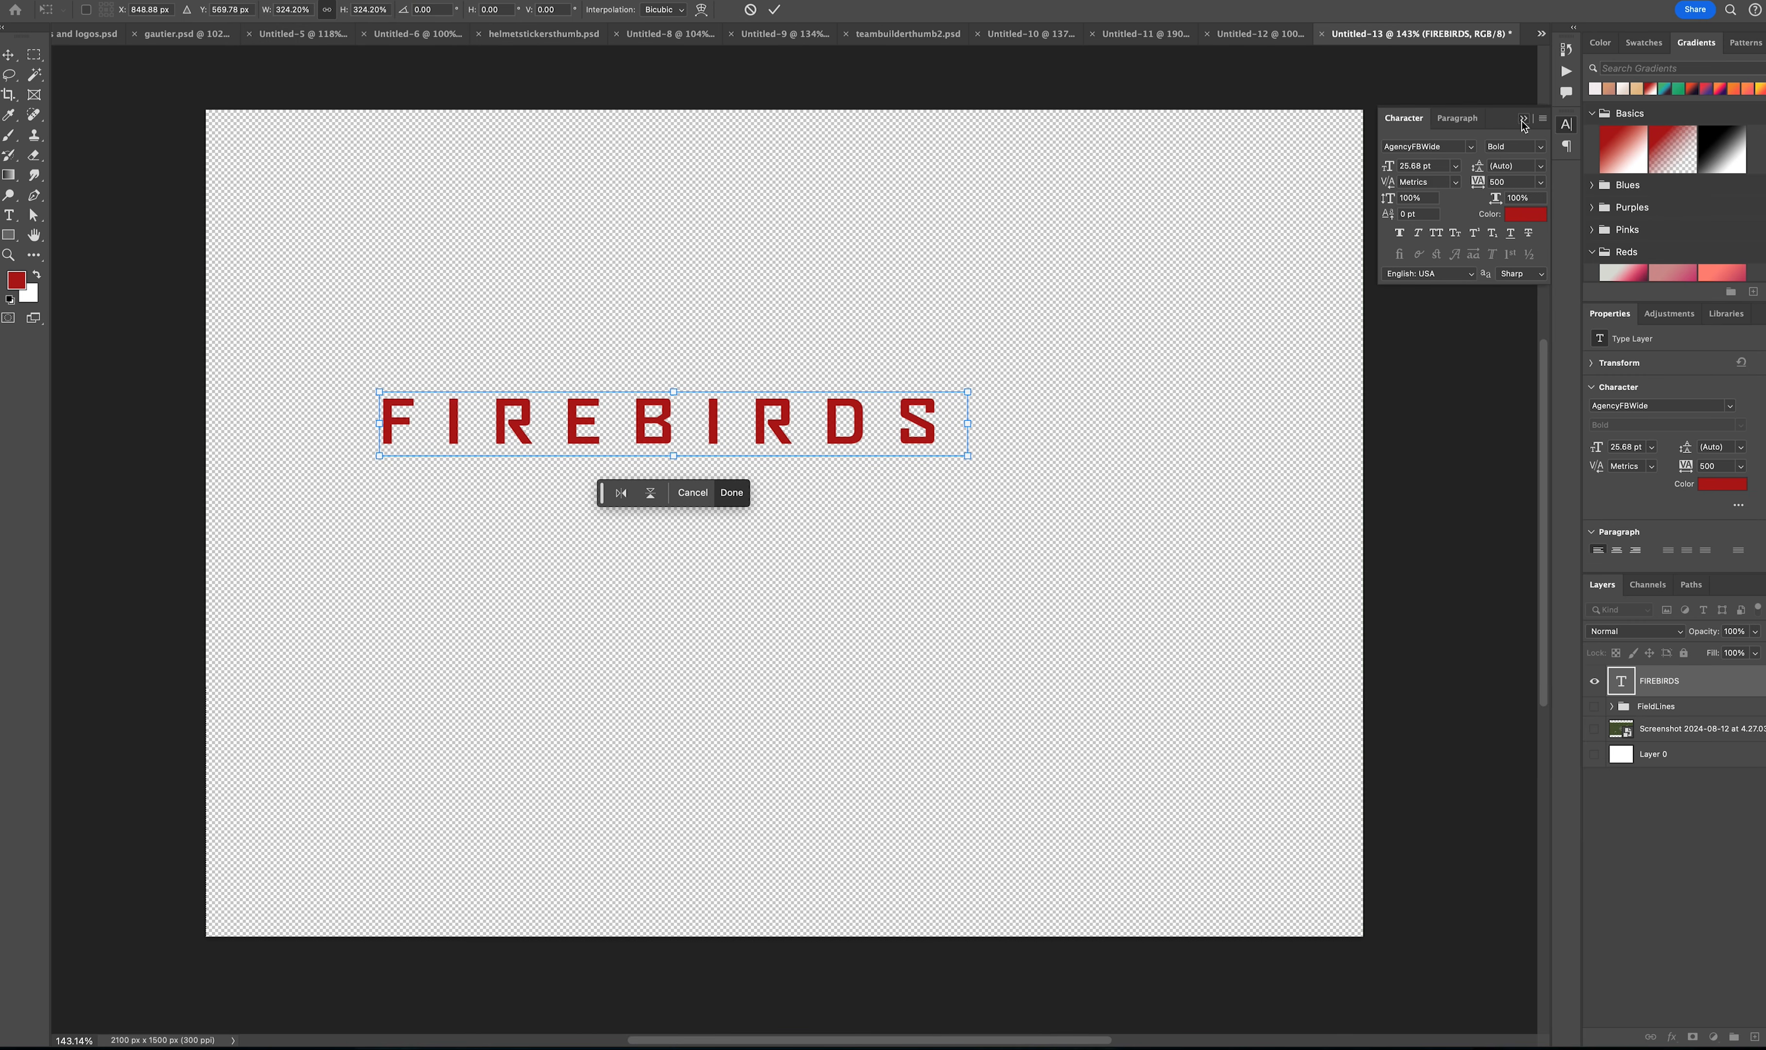
left_click(1522, 117)
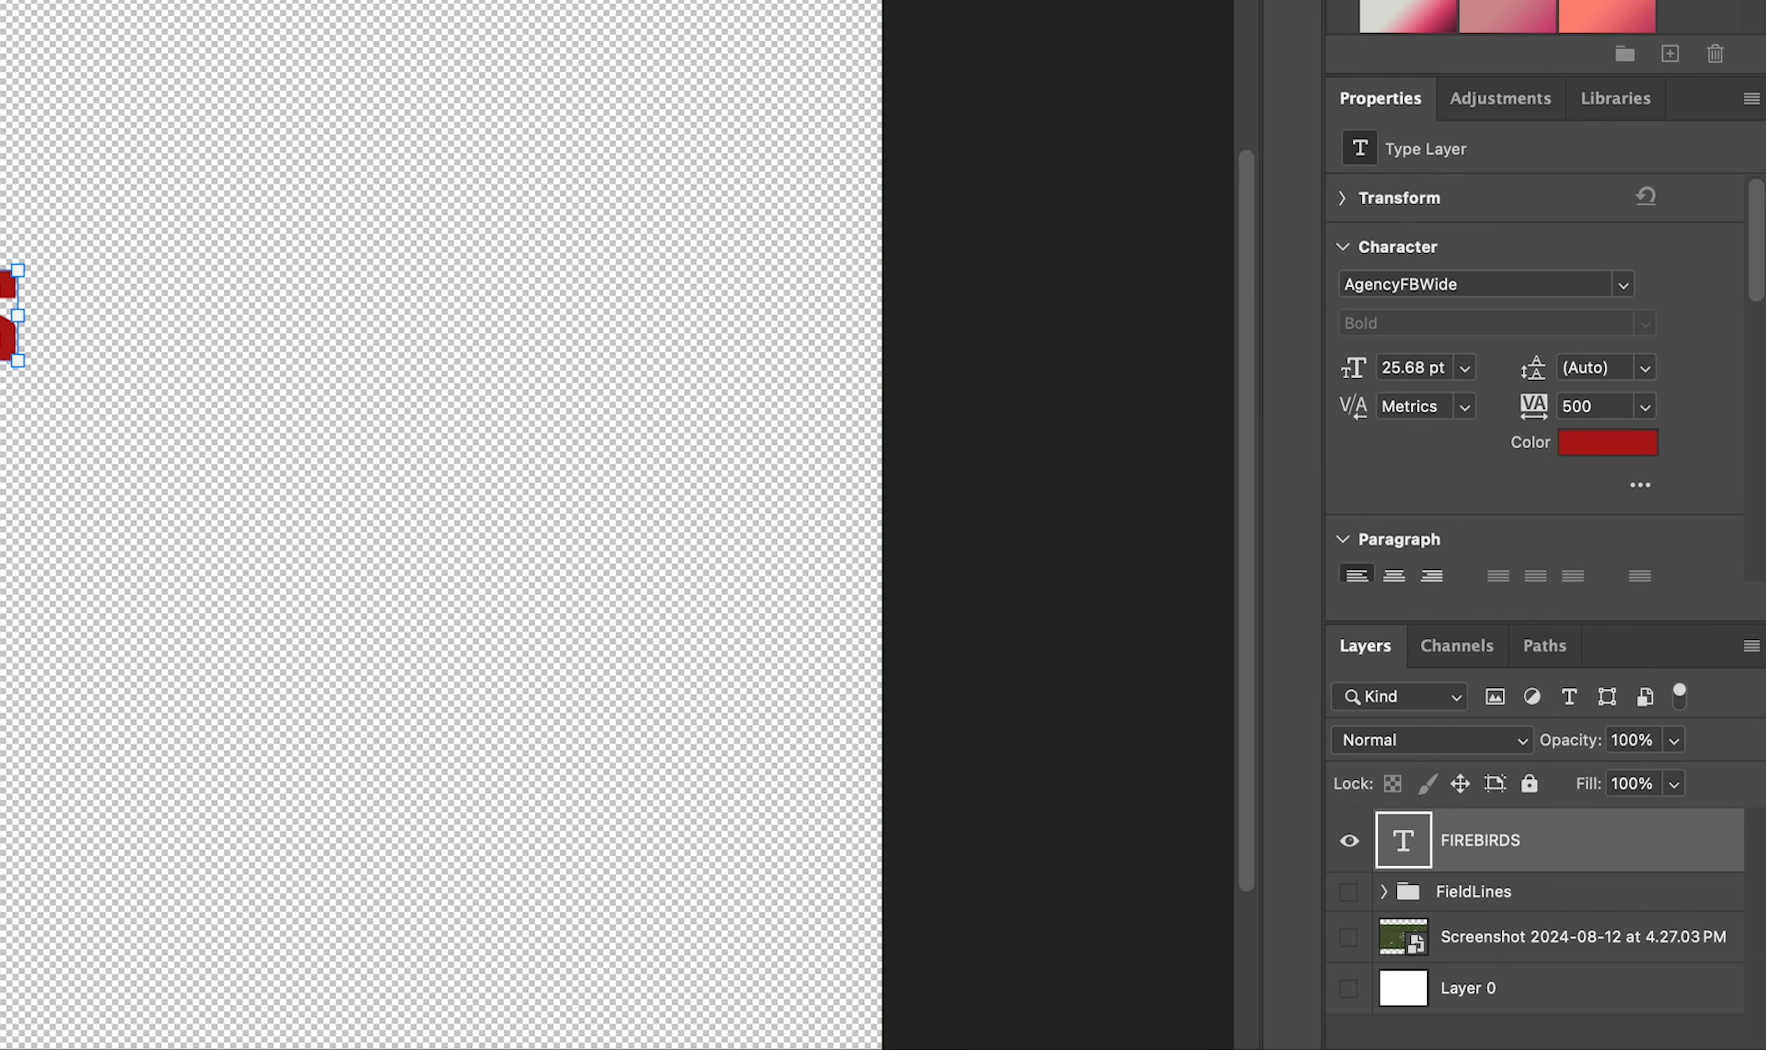
left_click(1654, 405)
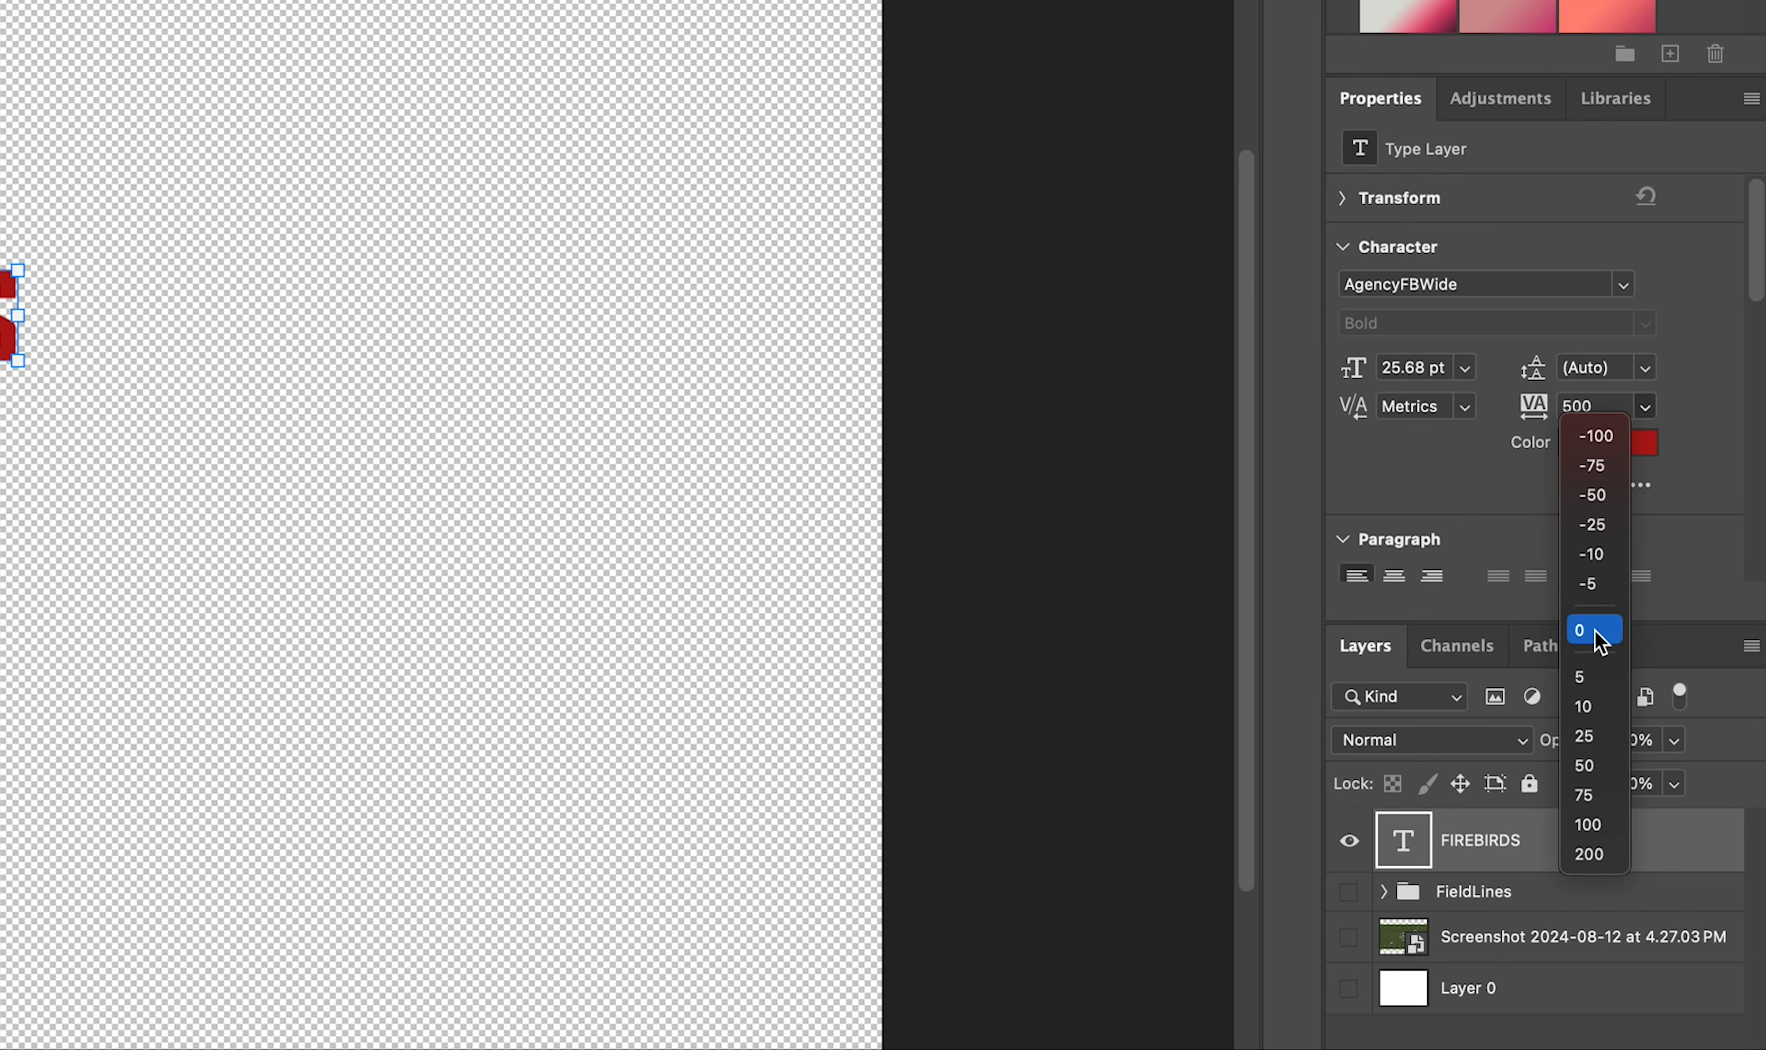
left_click(1596, 631)
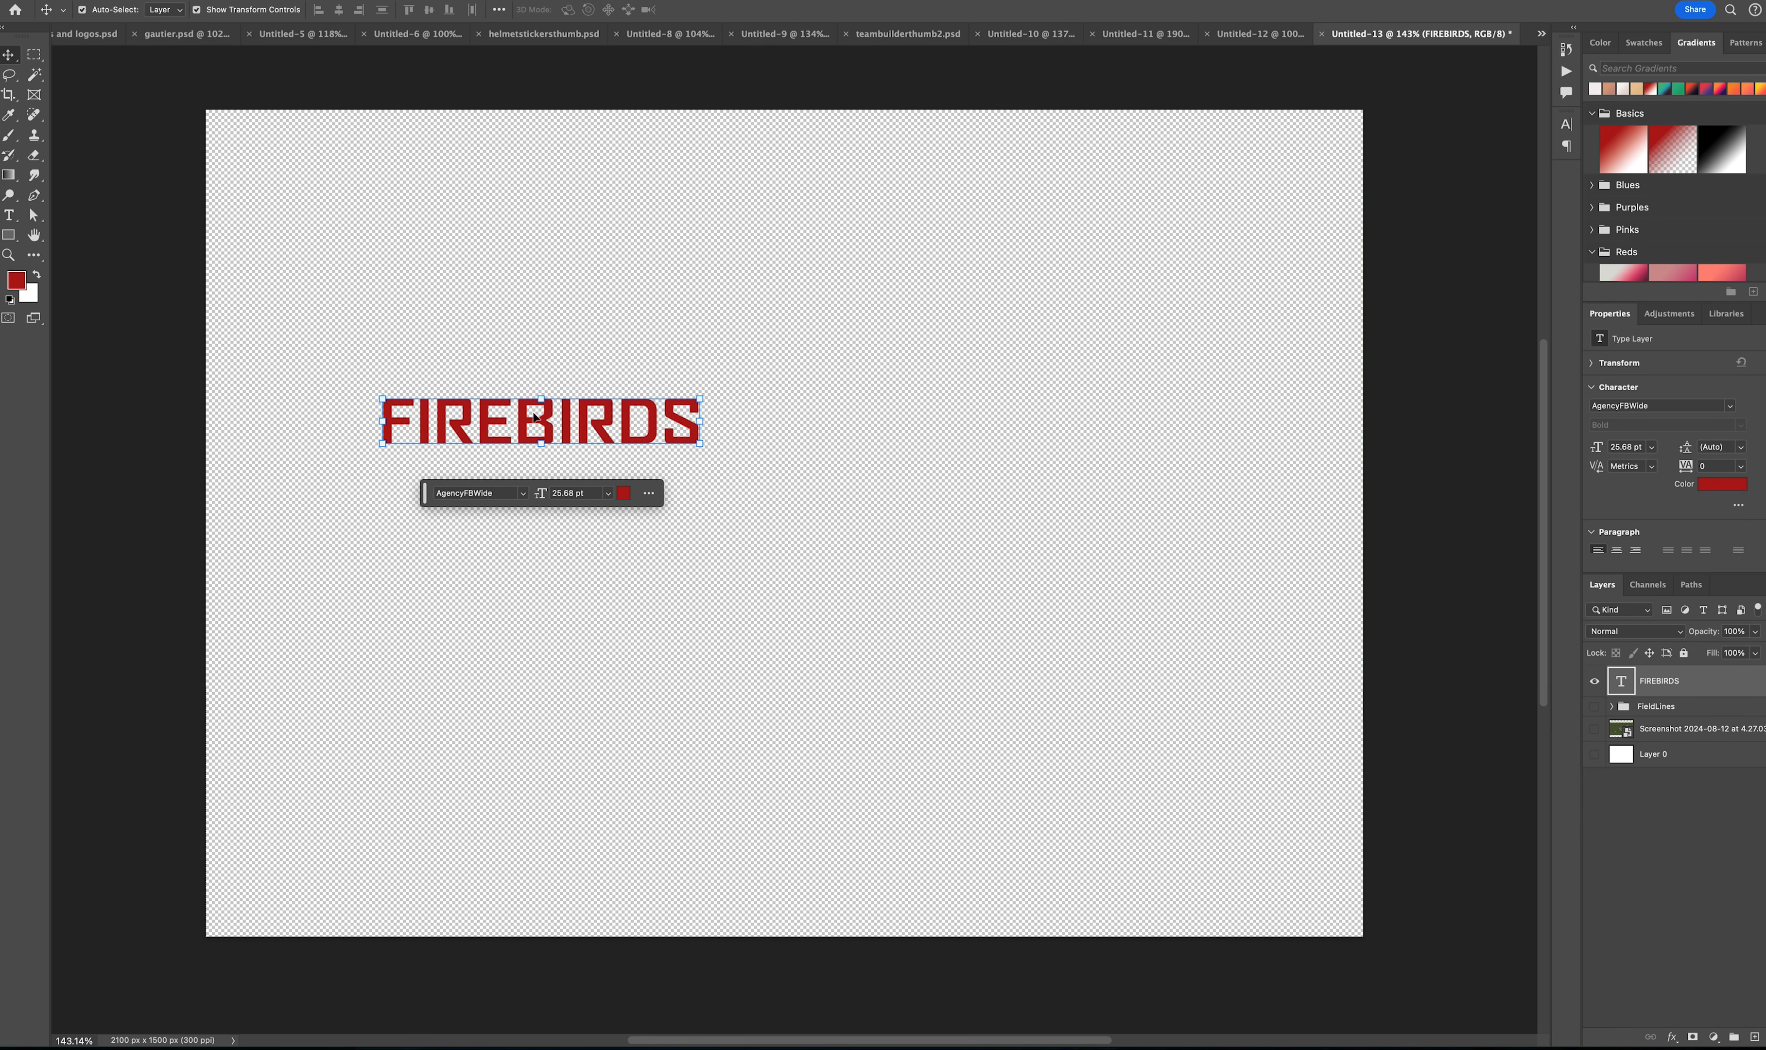
Step: Move the FIREBIRDS text to the middle of the canvas and enlarge it to about 48.86 pt
left_click_drag(534, 419, 788, 499)
left_click_drag(951, 475, 1100, 441)
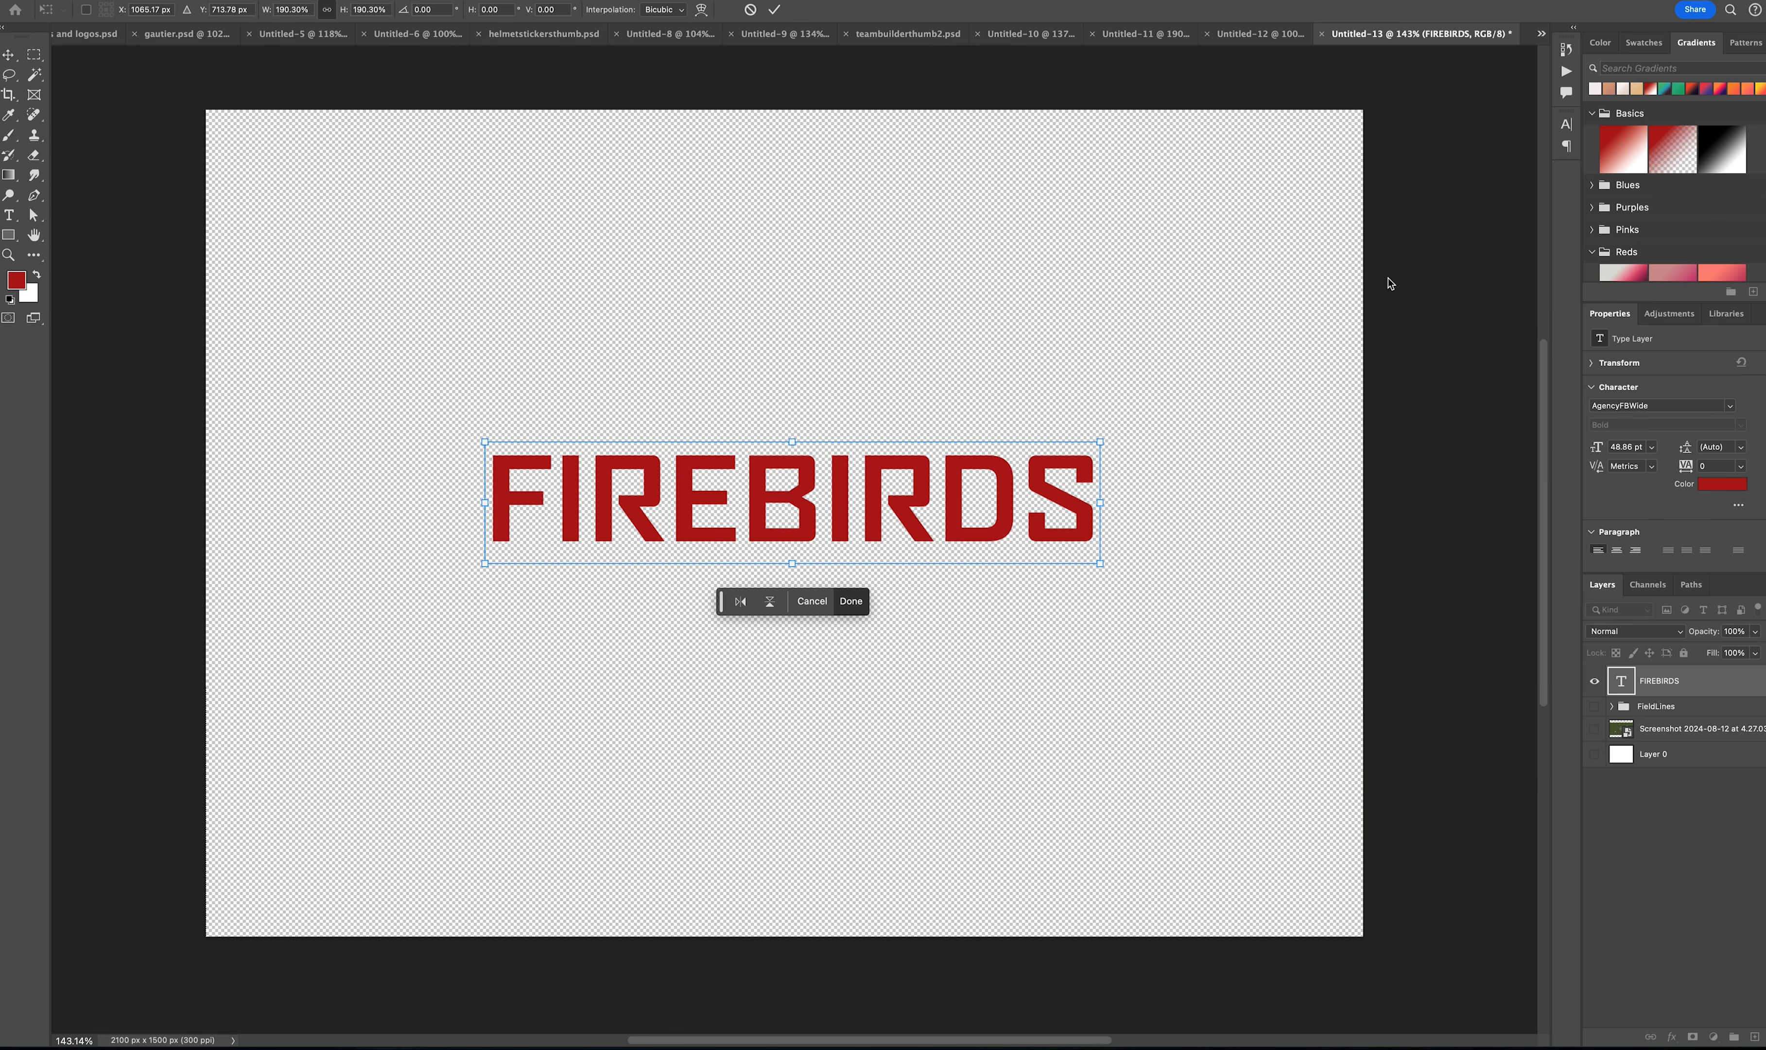
left_click(774, 9)
Step: Change the FIREBIRDS text's font to Bowlby One SC
left_click(1728, 408)
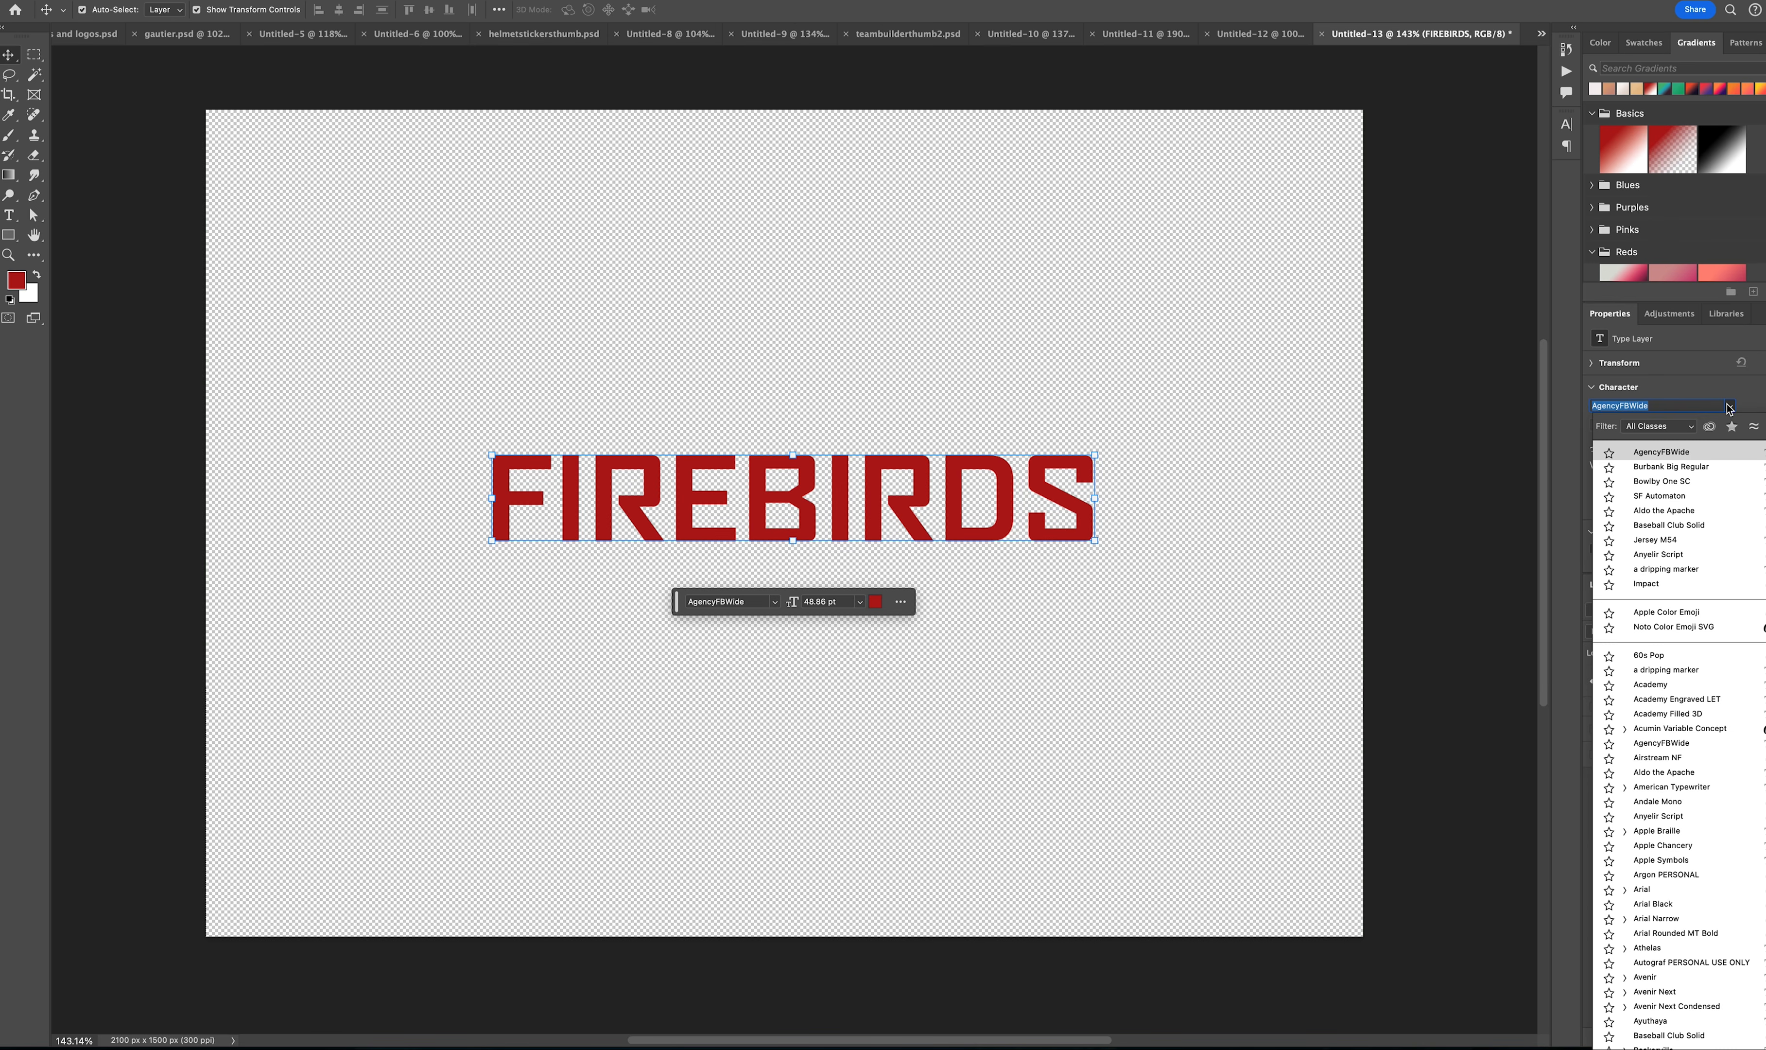
key("Down")
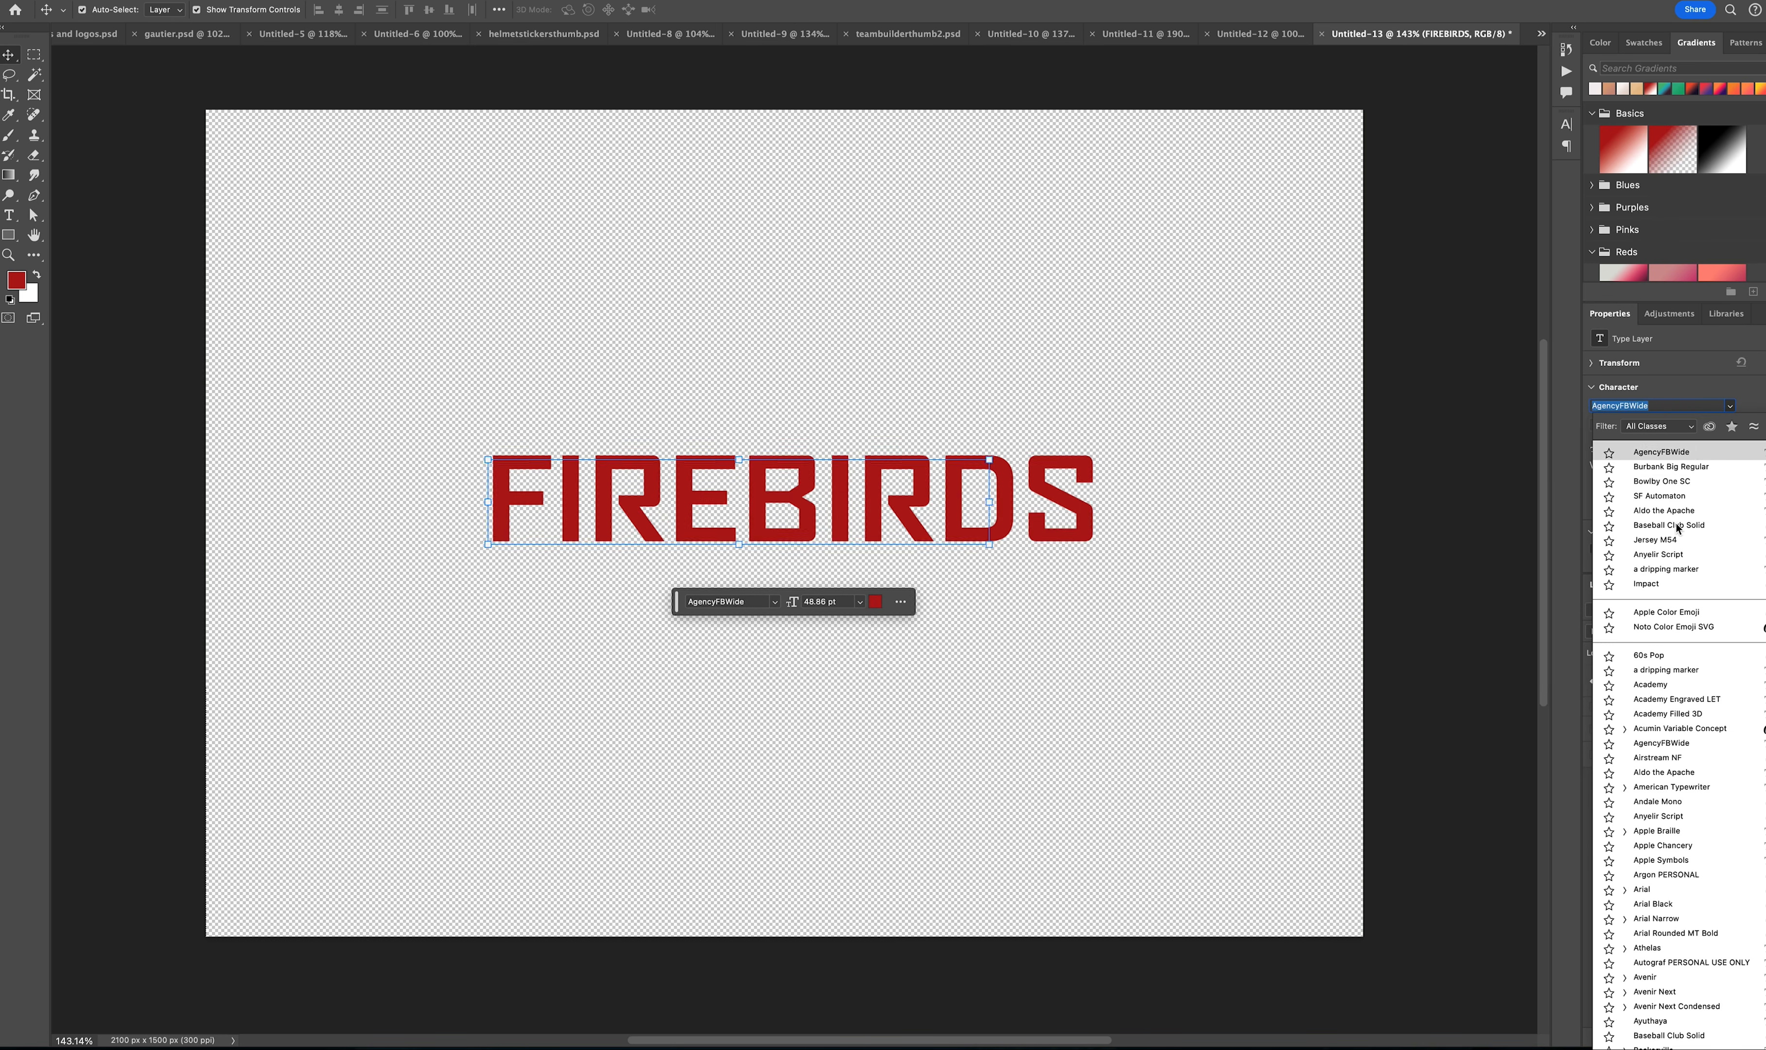
left_click(1677, 488)
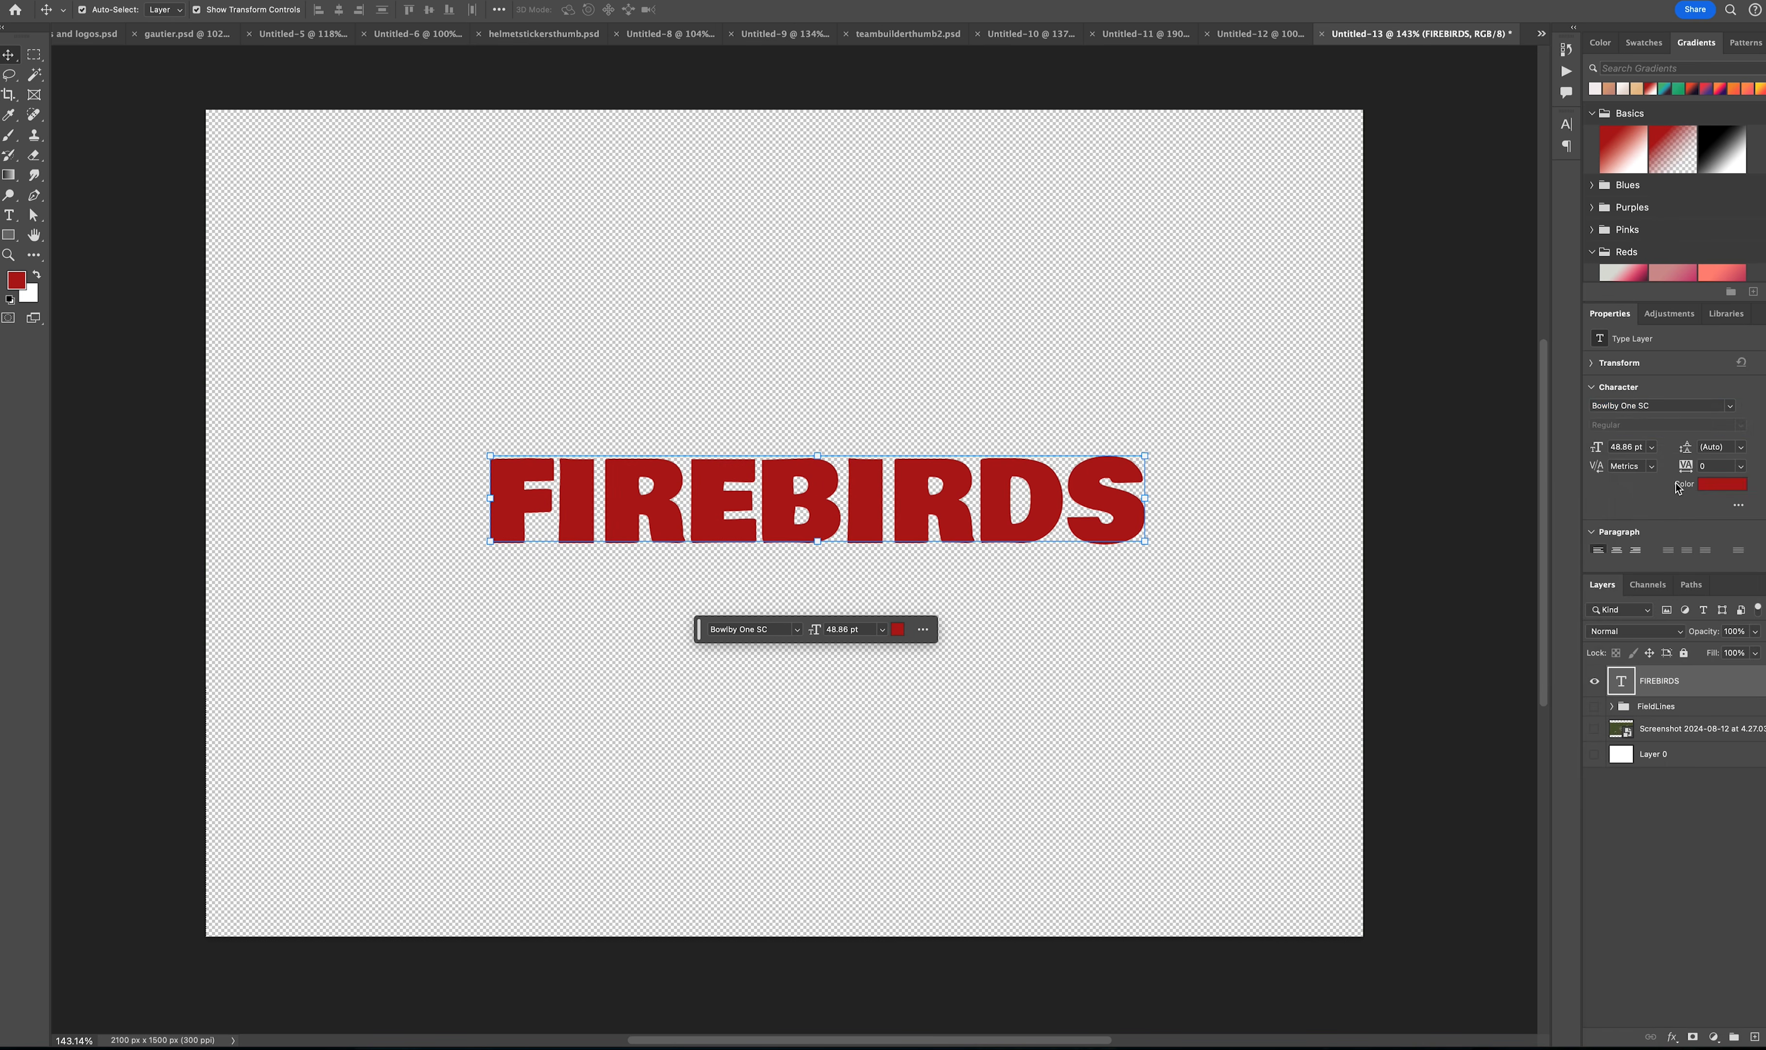
Step: Scale the FIREBIRDS text up to about 63.08 pt, center it on the canvas, and deselect it
left_click_drag(860, 477, 746, 513)
left_click_drag(1032, 489, 1140, 439)
left_click_drag(803, 501, 858, 486)
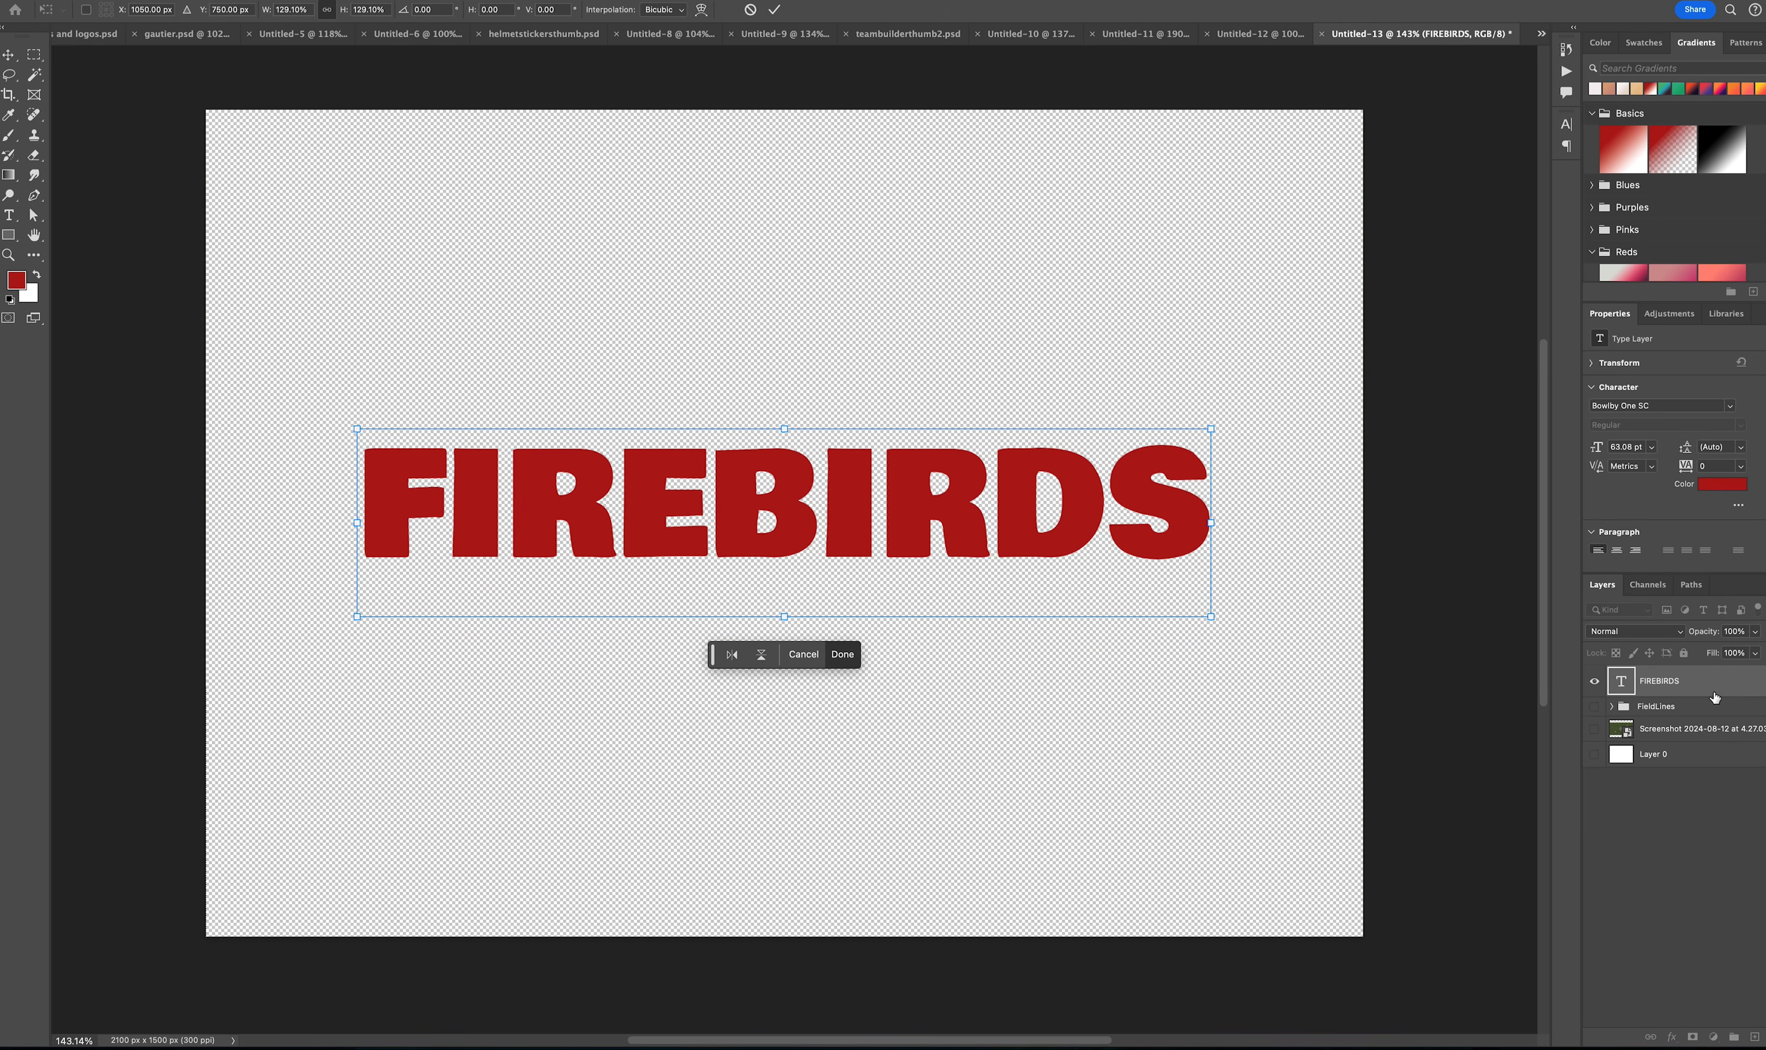
key("Return")
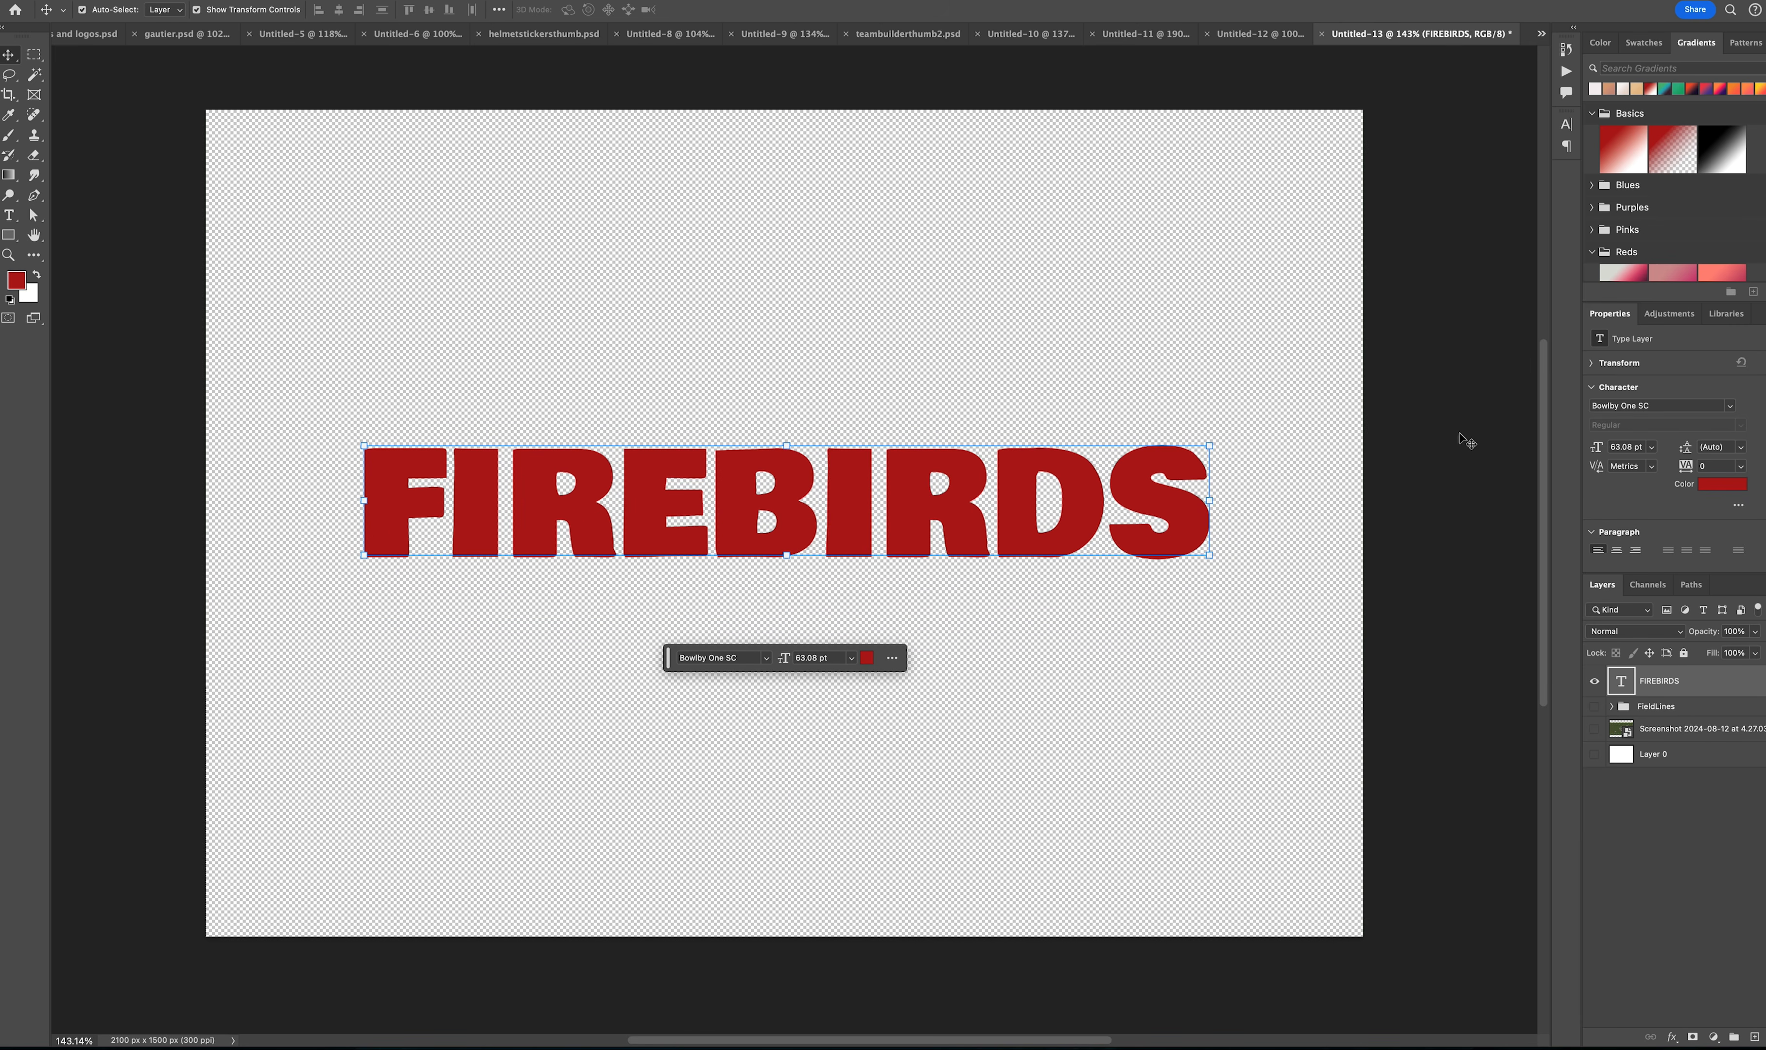
left_click(1449, 423)
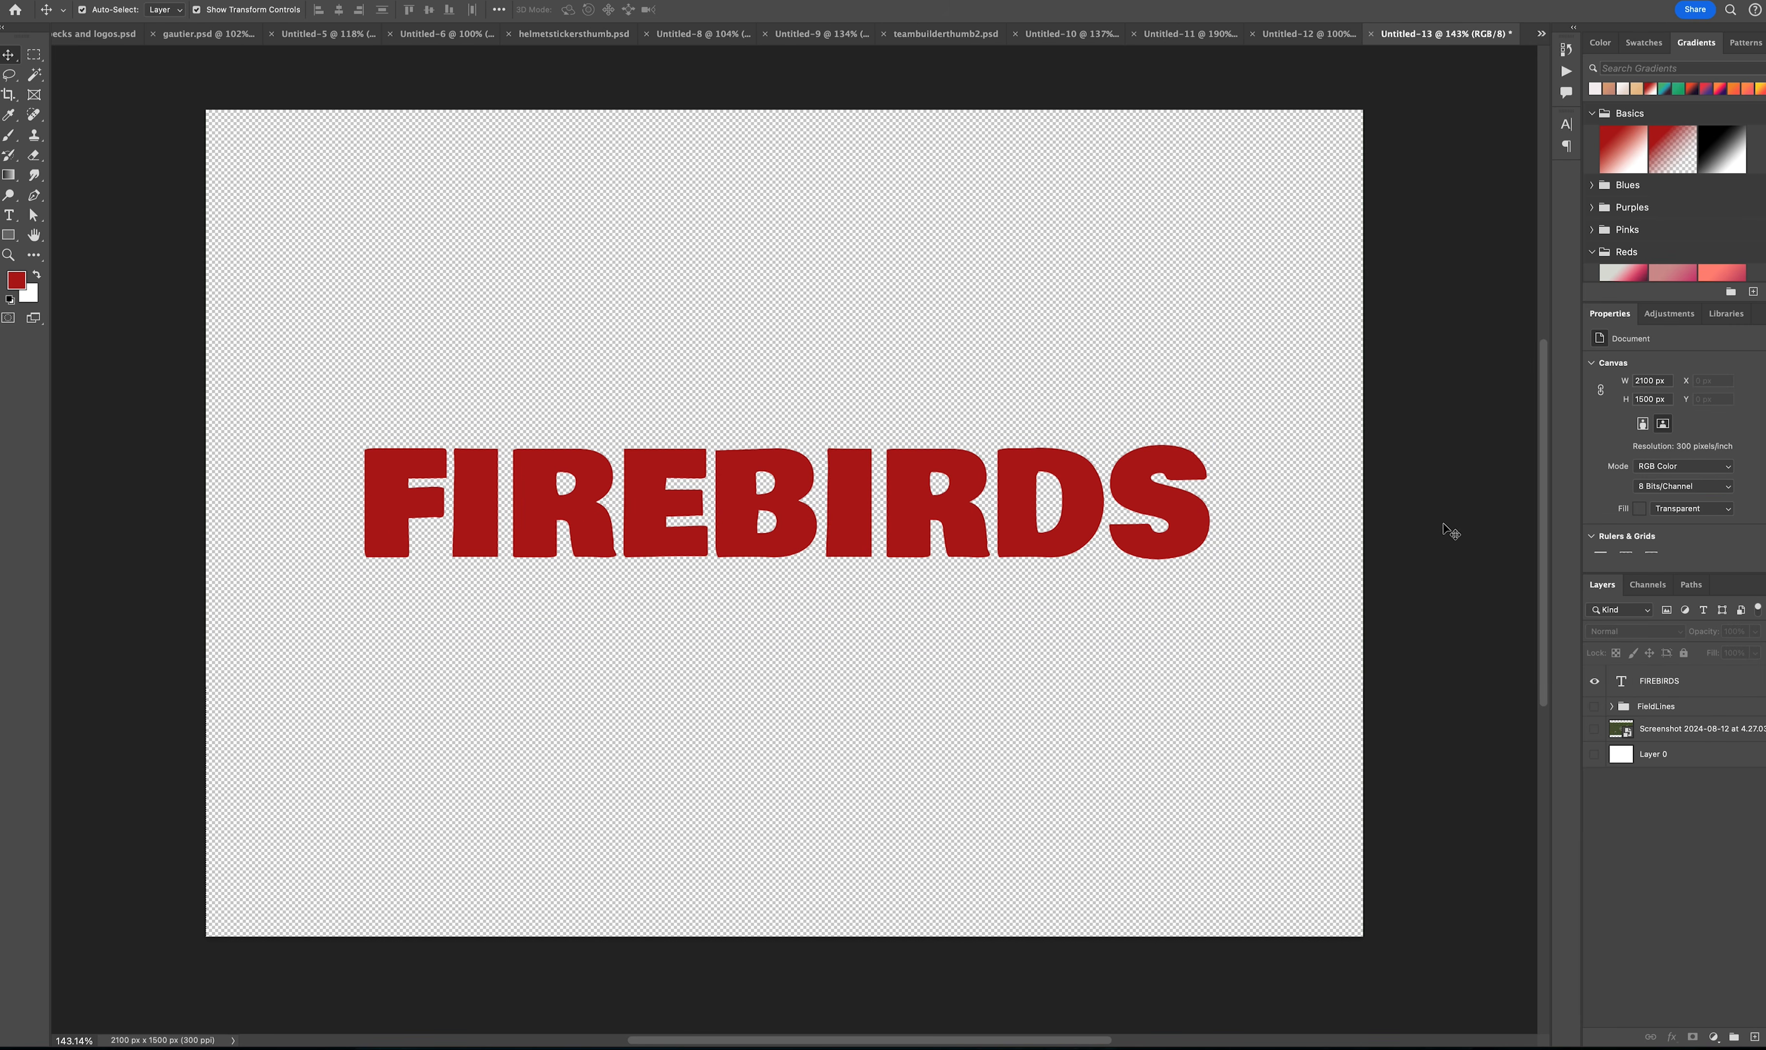
Step: Rasterize the FIREBIRDS text layer into a pixel layer
left_click(786, 495)
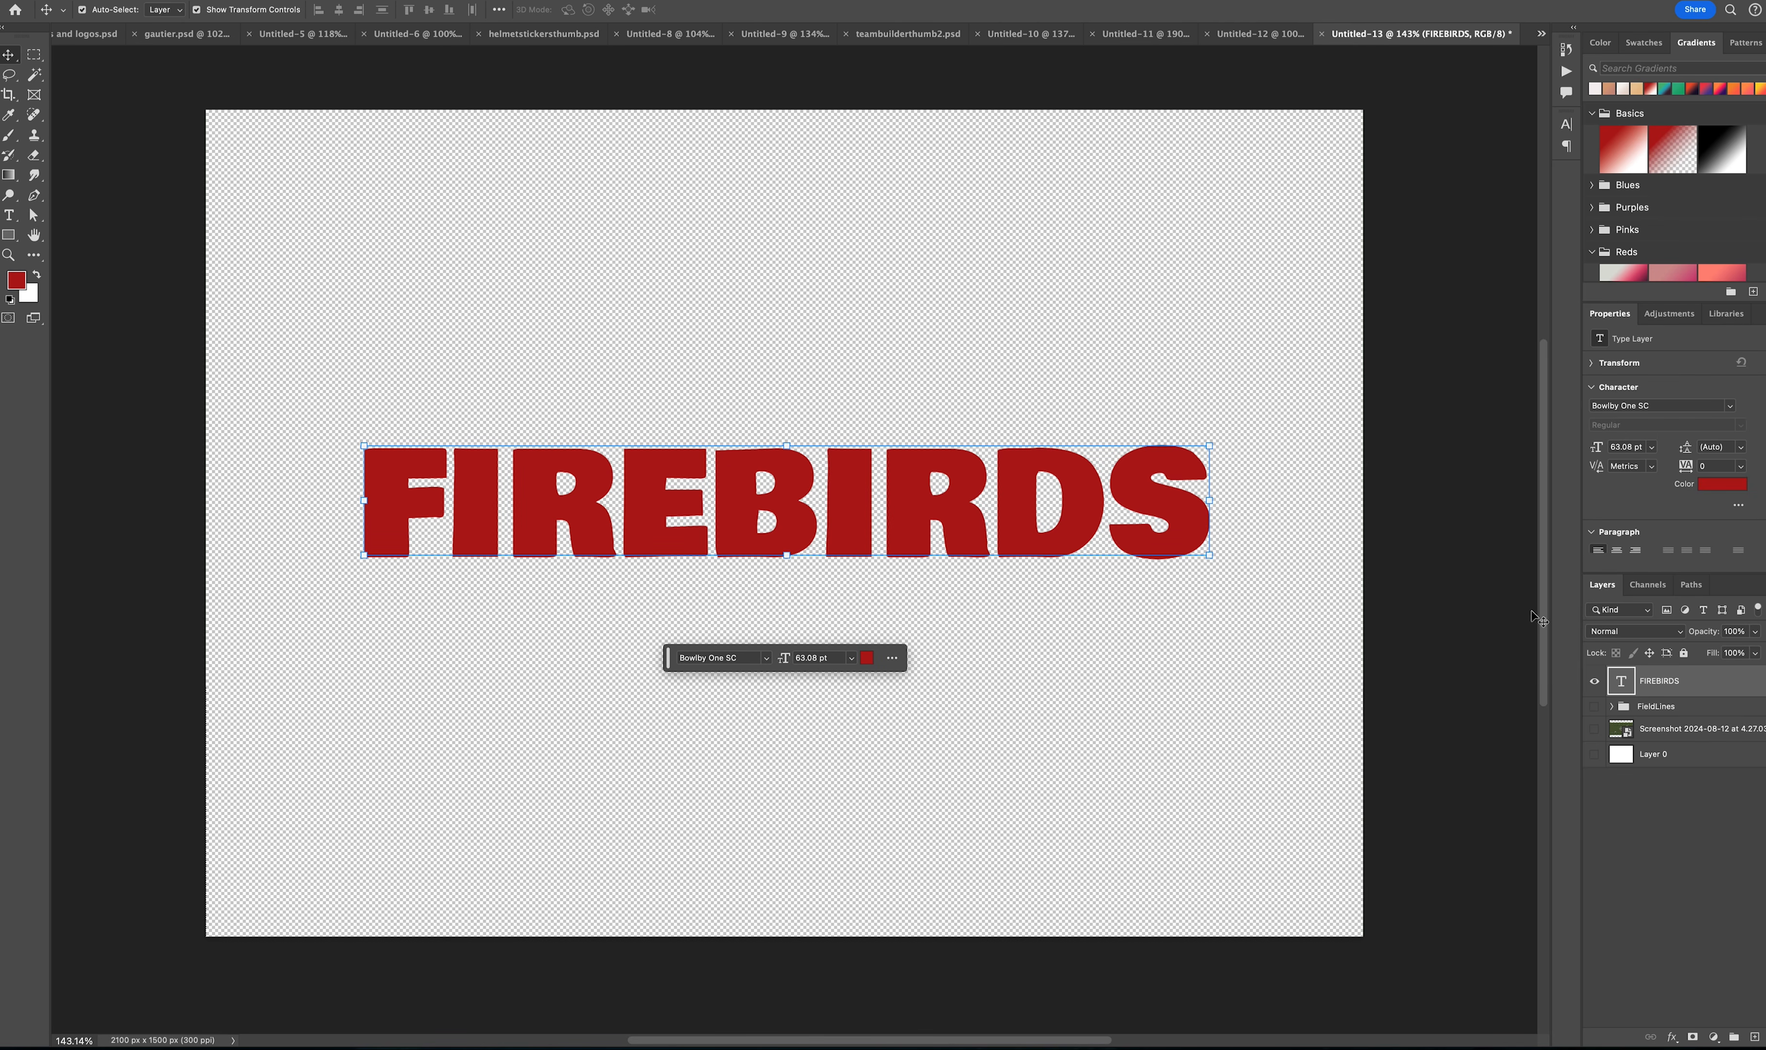
right_click(1707, 688)
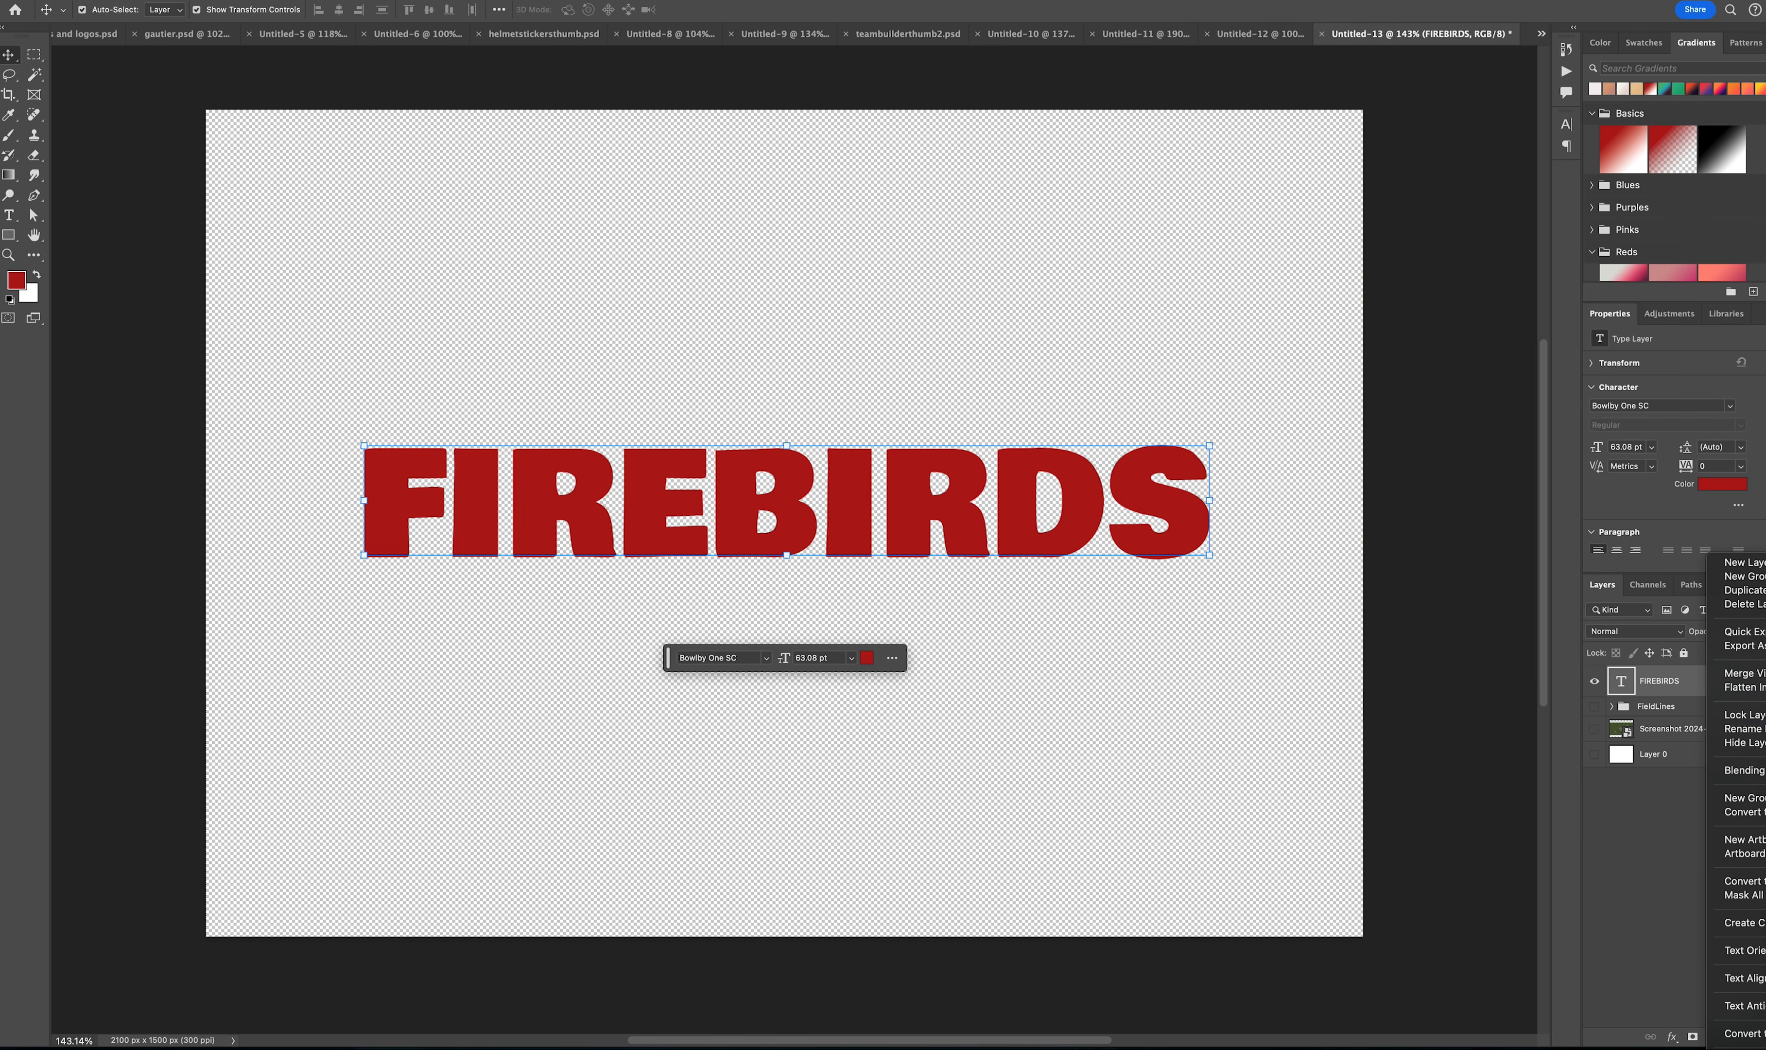
left_click(1749, 1047)
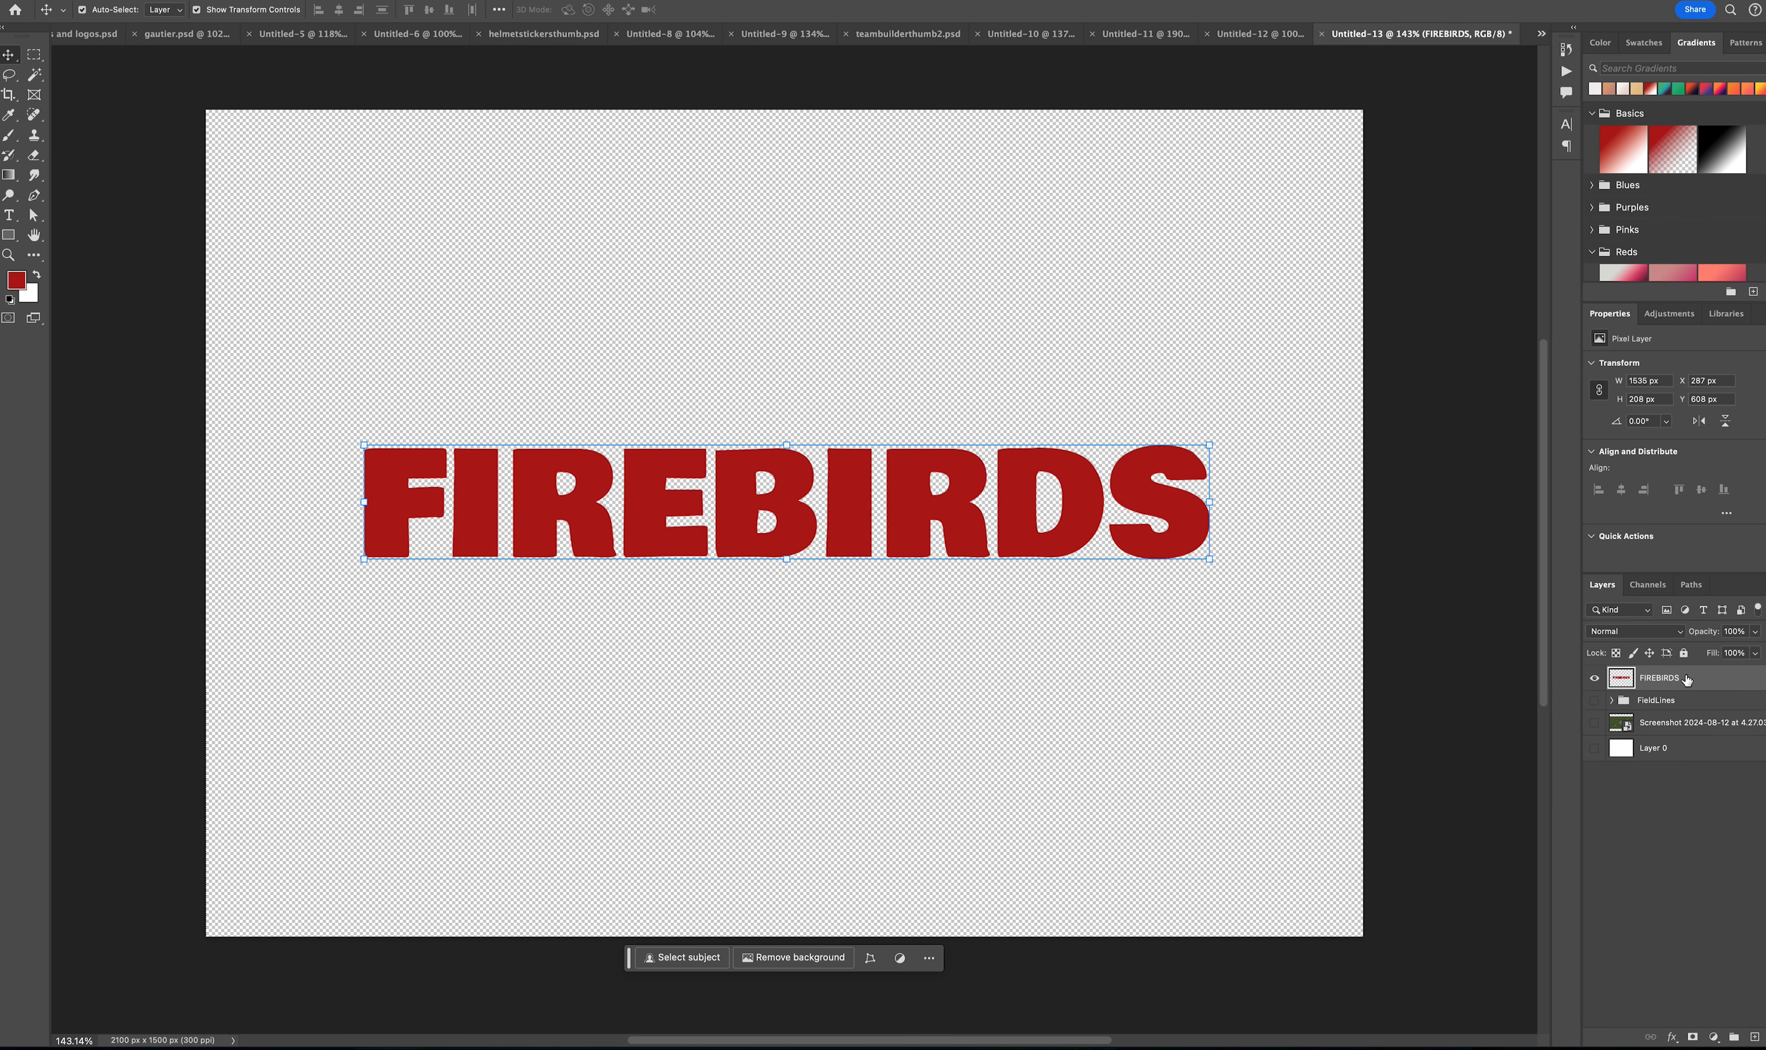
right_click(1710, 682)
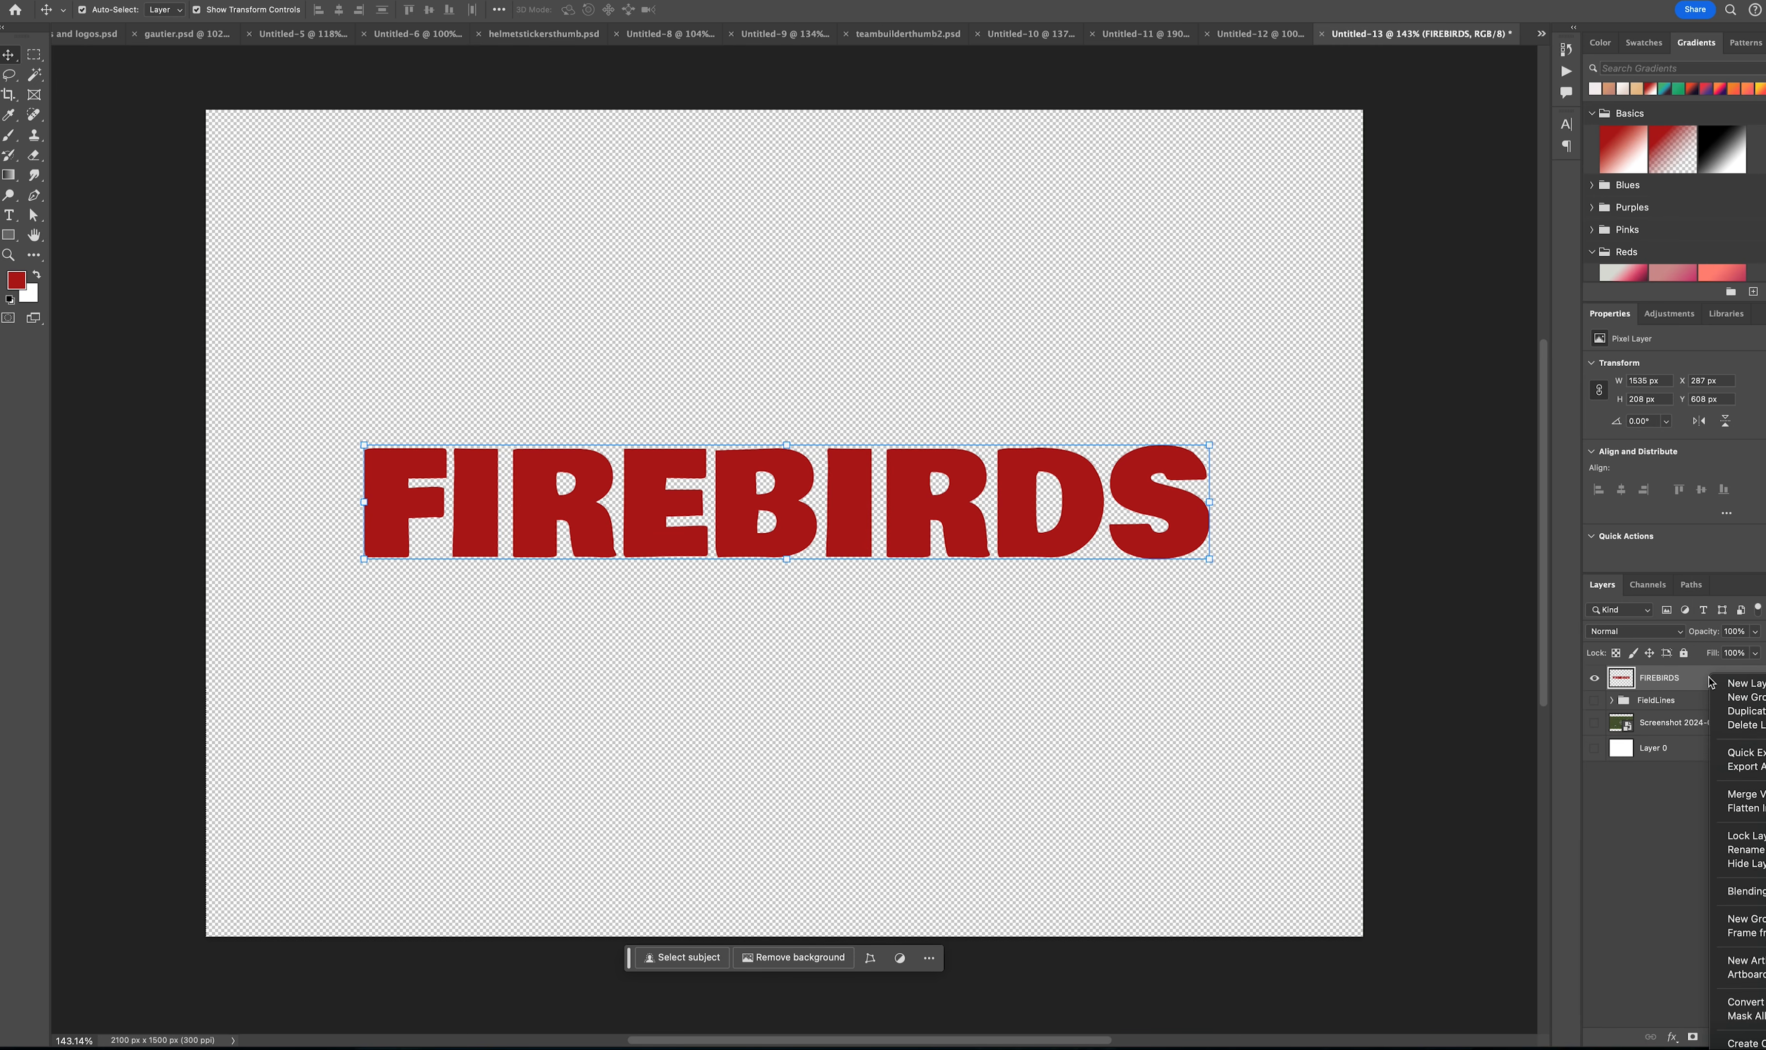
right_click(1640, 681)
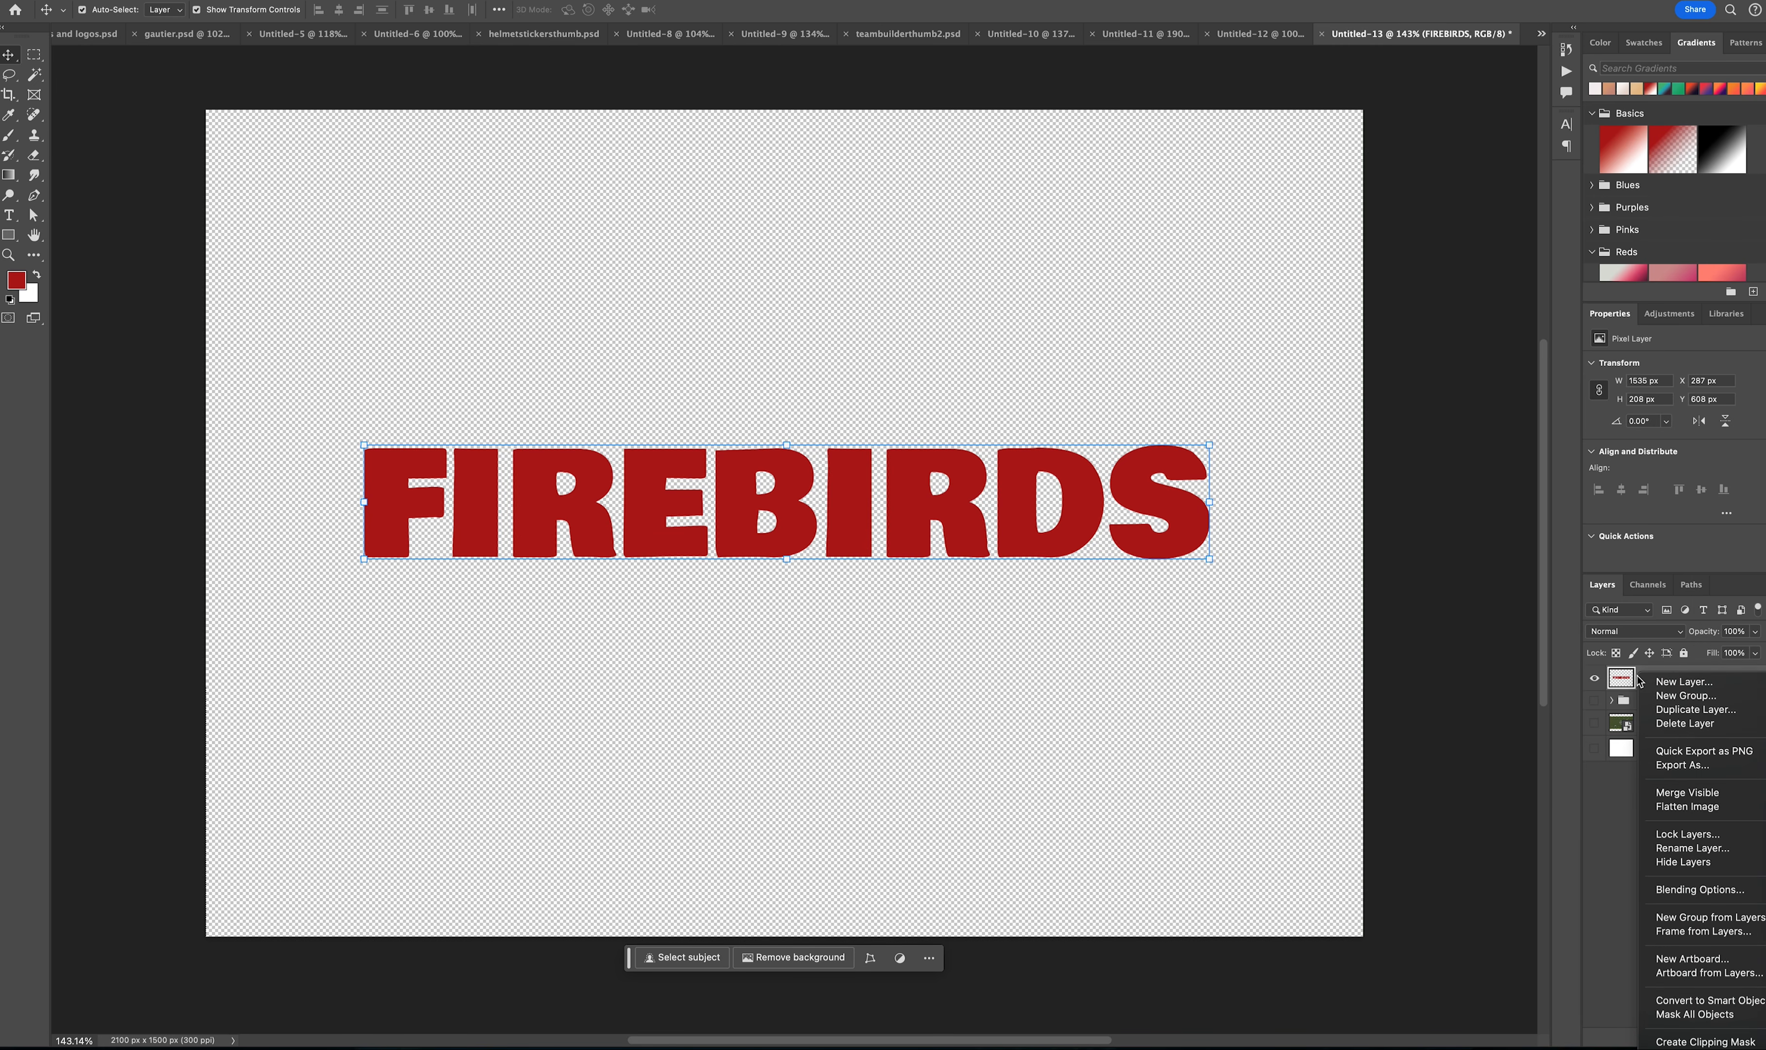
left_click(1614, 867)
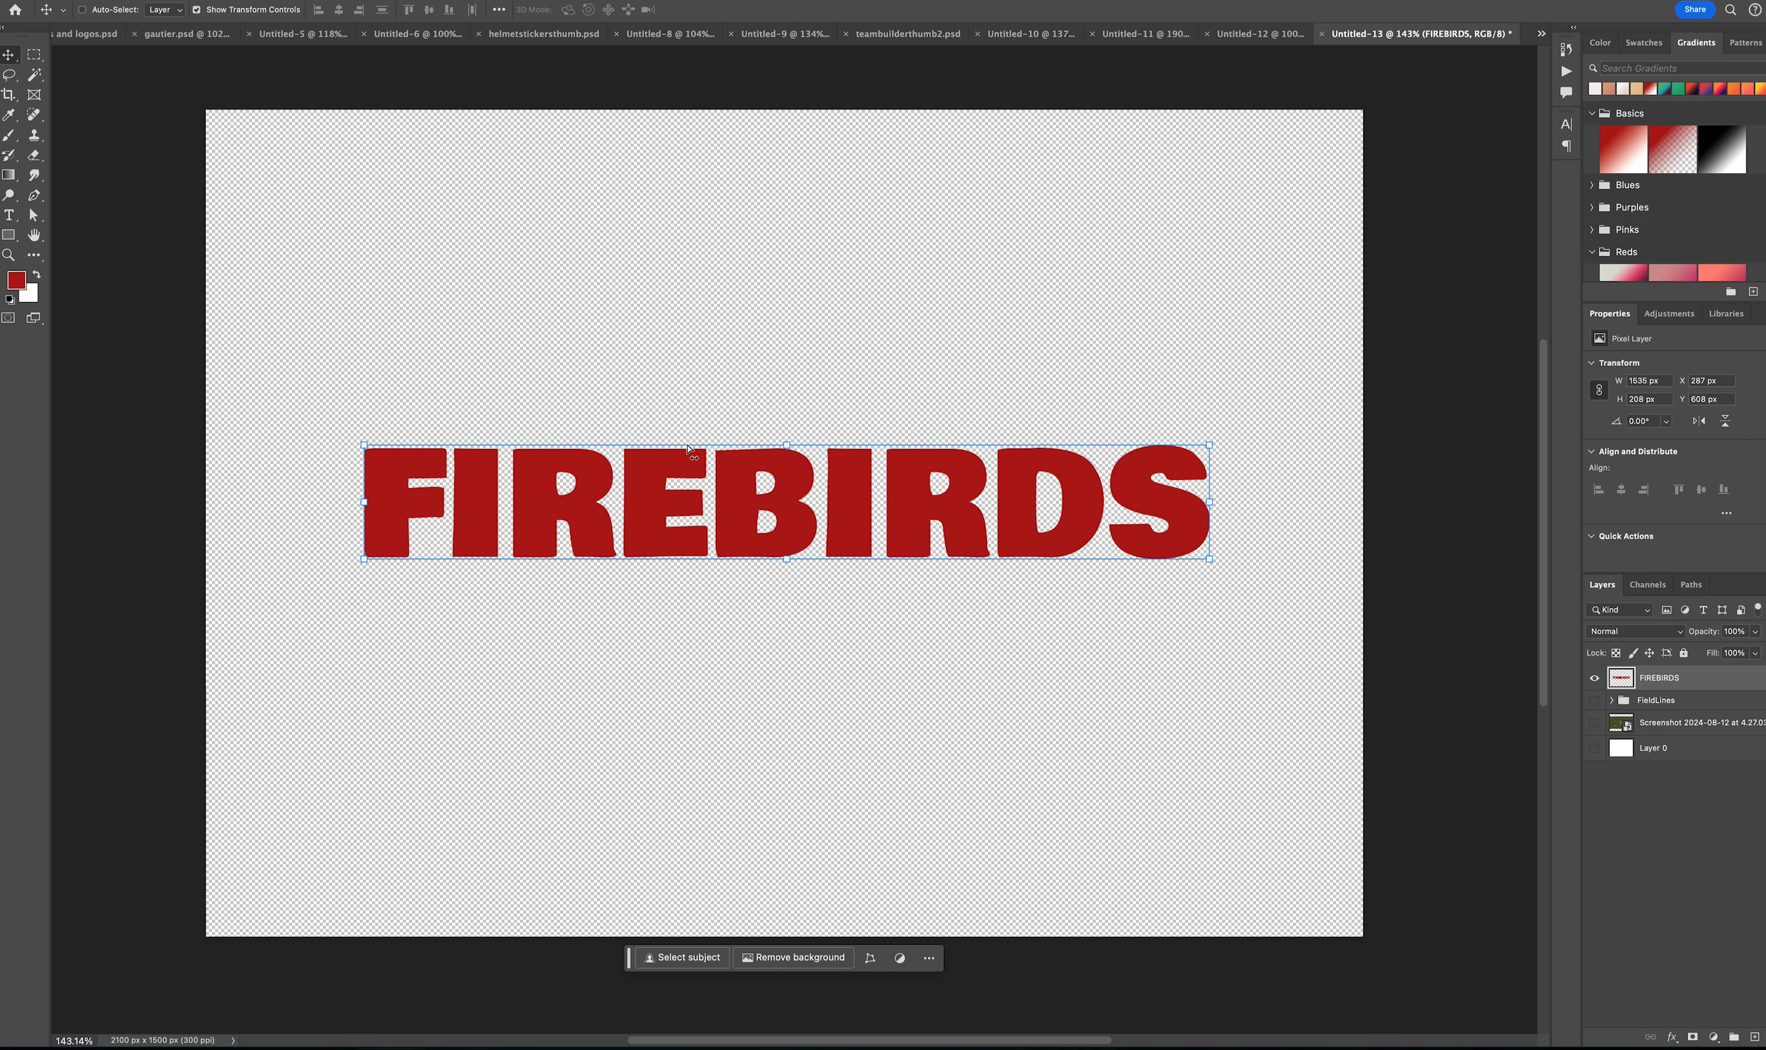
Step: Slant the FIREBIRDS wordmark to about 1564 × 225 px with a free transform, recenter it on the canvas, and deselect it
key("super+t")
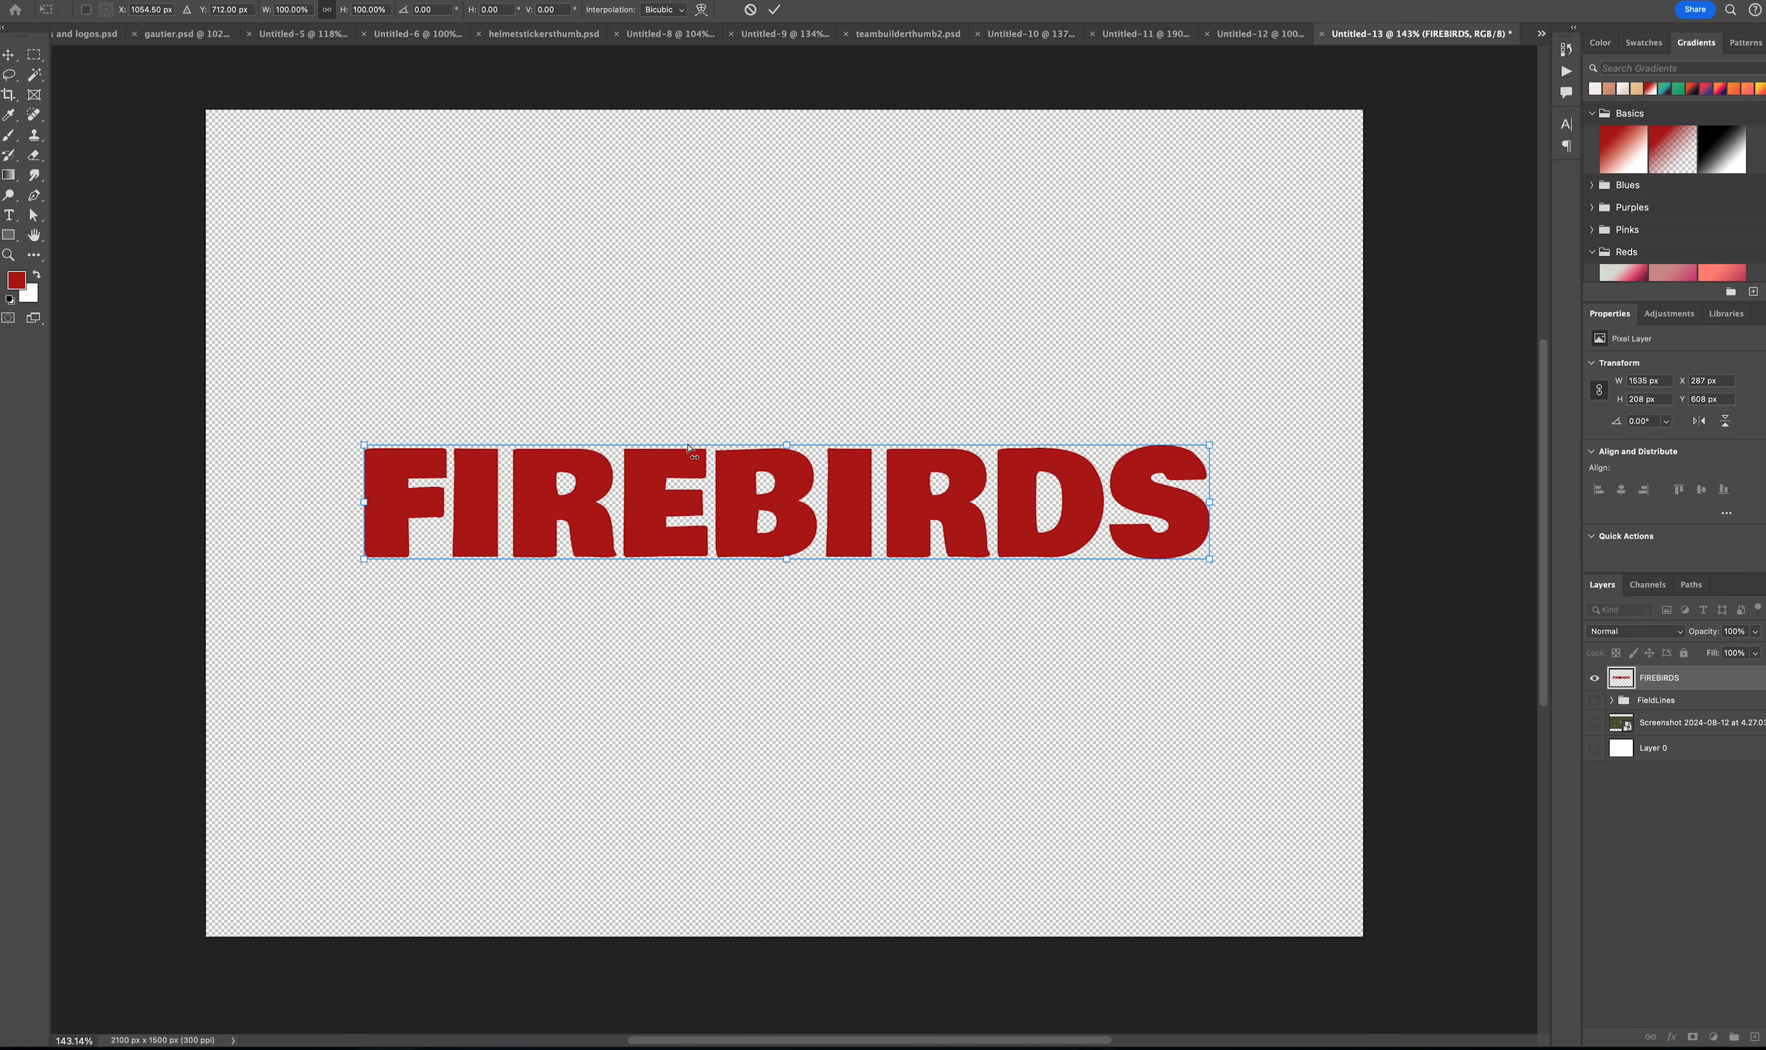
mouse_move(687, 448)
left_mouse_down()
mouse_move(719, 448)
mouse_move(655, 439)
mouse_move(714, 436)
left_mouse_up()
left_click(774, 9)
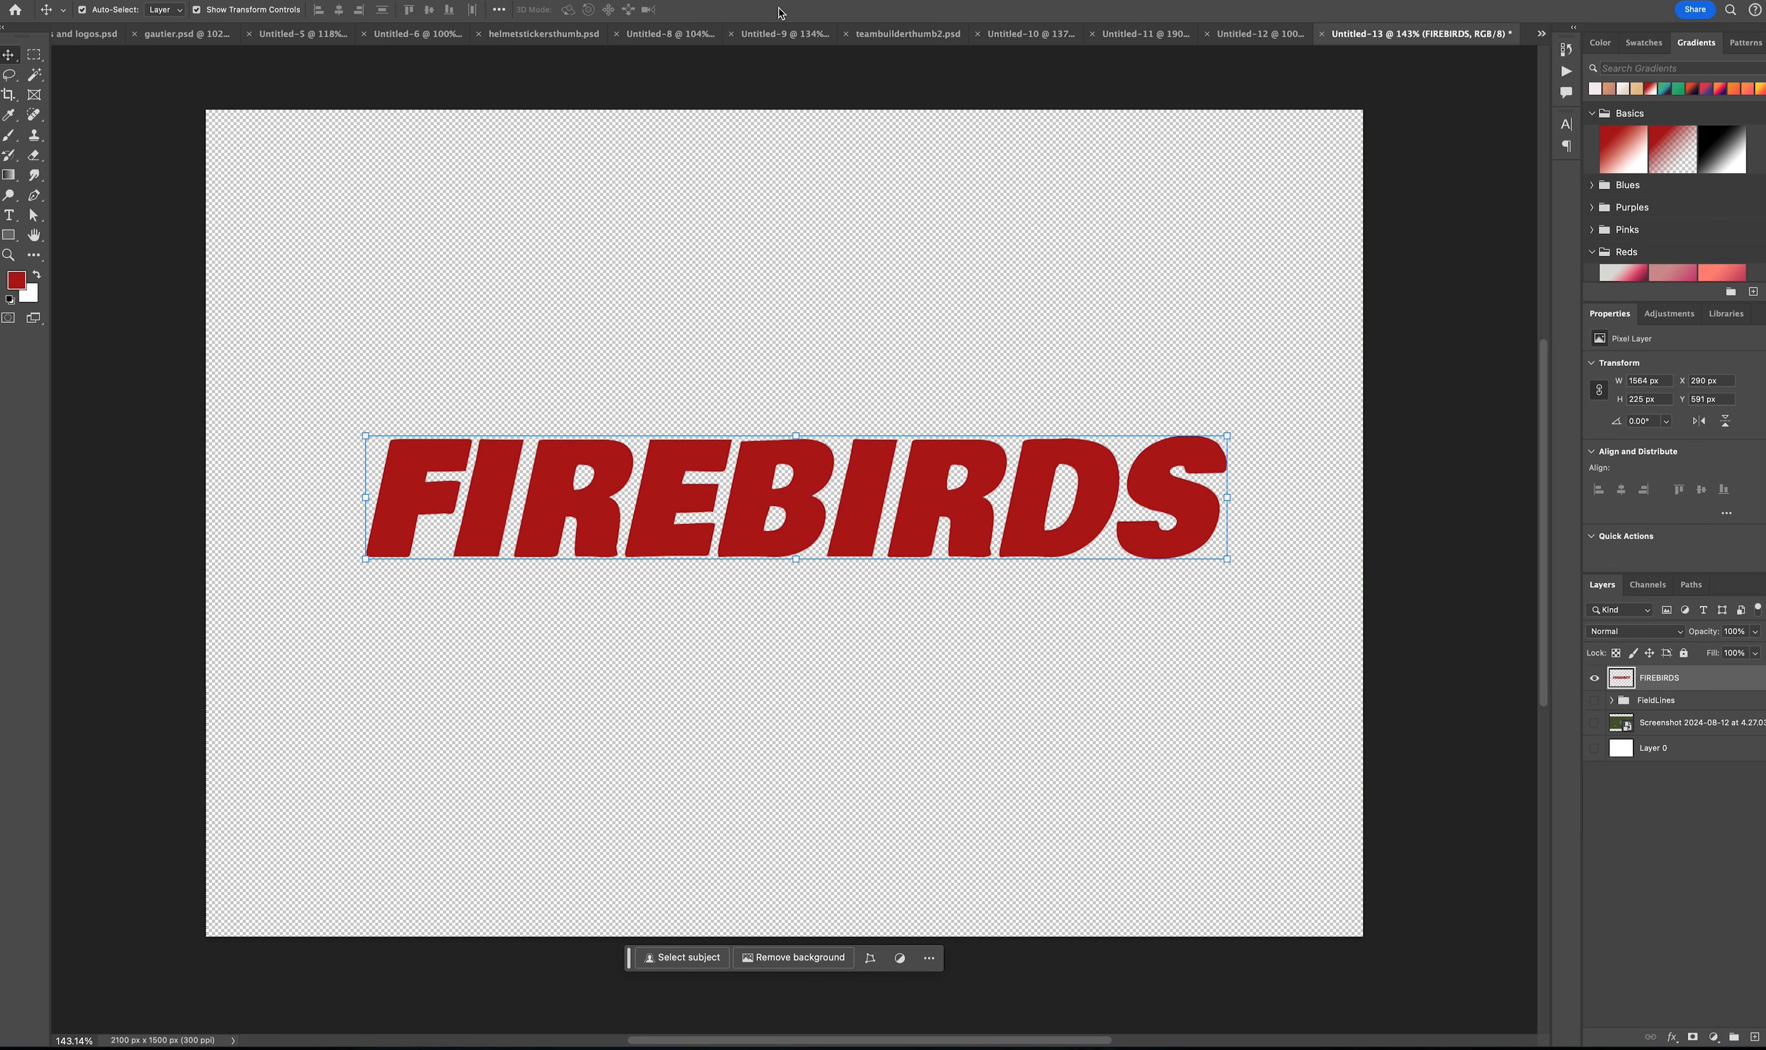
mouse_move(688, 478)
left_mouse_down()
mouse_move(565, 435)
mouse_move(578, 460)
left_mouse_up()
left_click(630, 272)
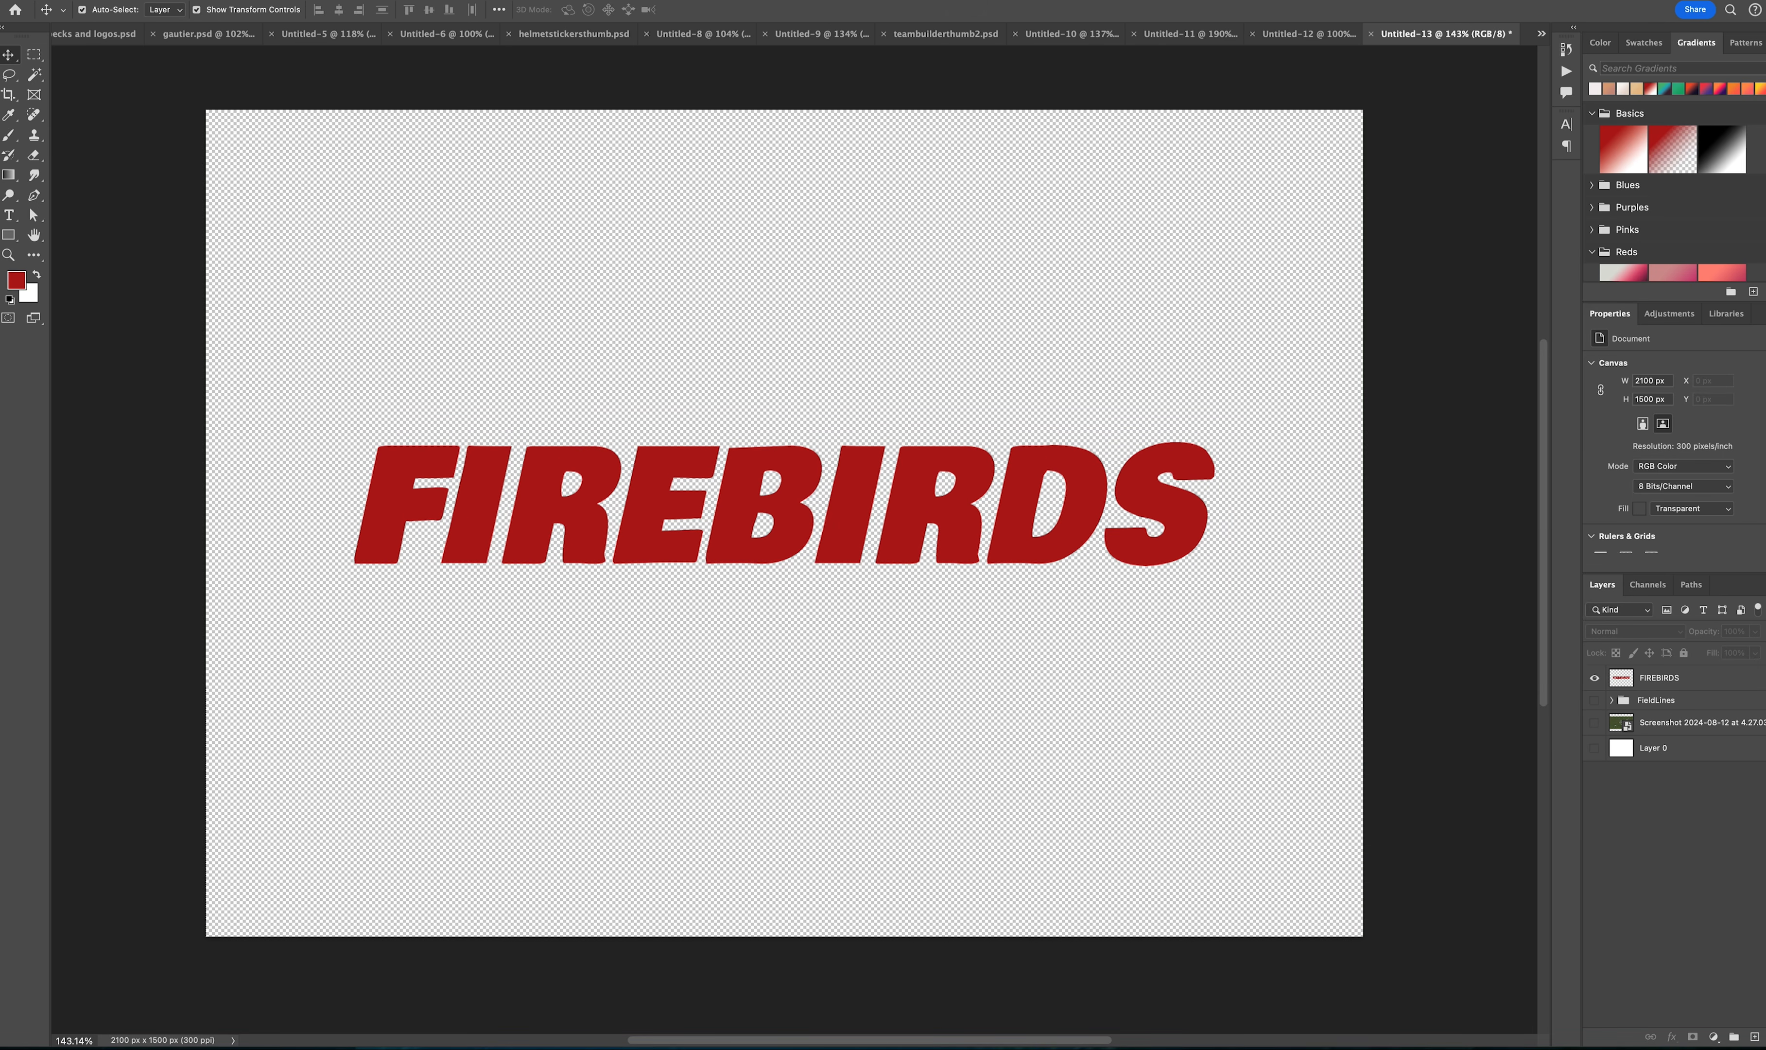
Step: Place the flame image above the FIREBIRDS layer and enlarge it to about 1594 × 892 px to cover the wordmark
left_click_drag(1713, 307, 710, 315)
left_click(749, 9)
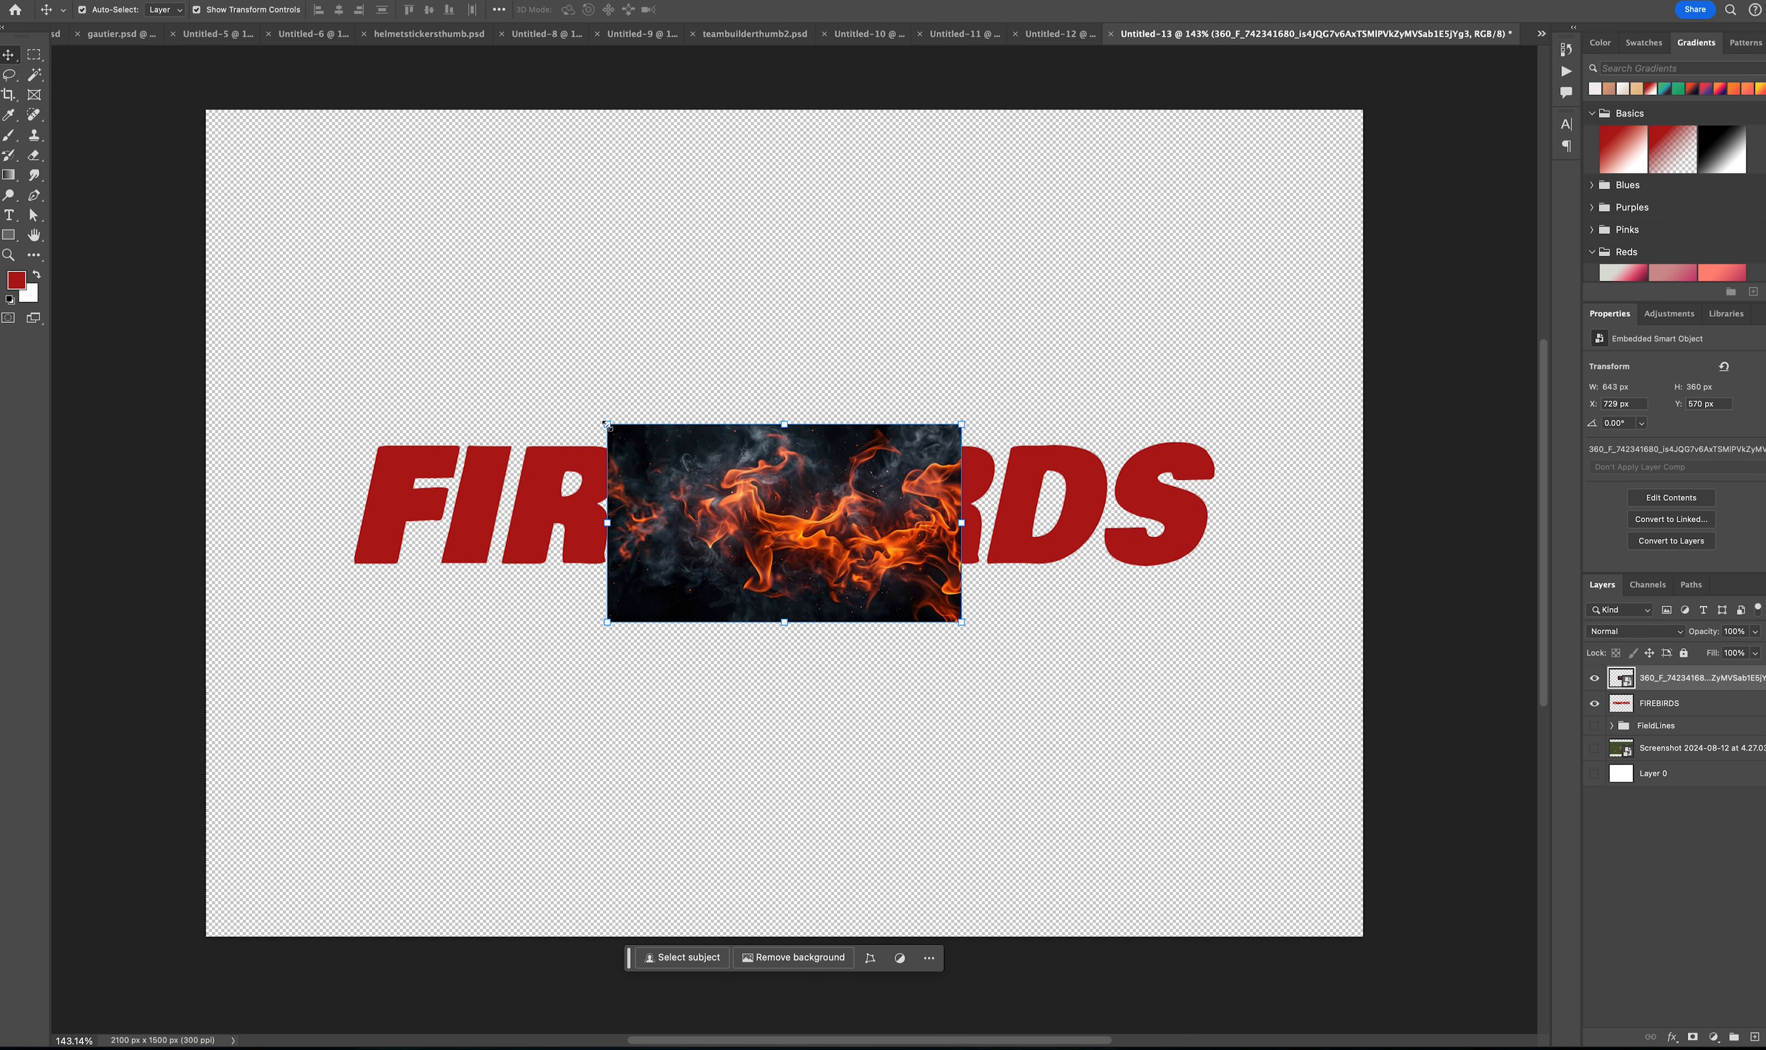
left_click_drag(606, 424, 311, 325)
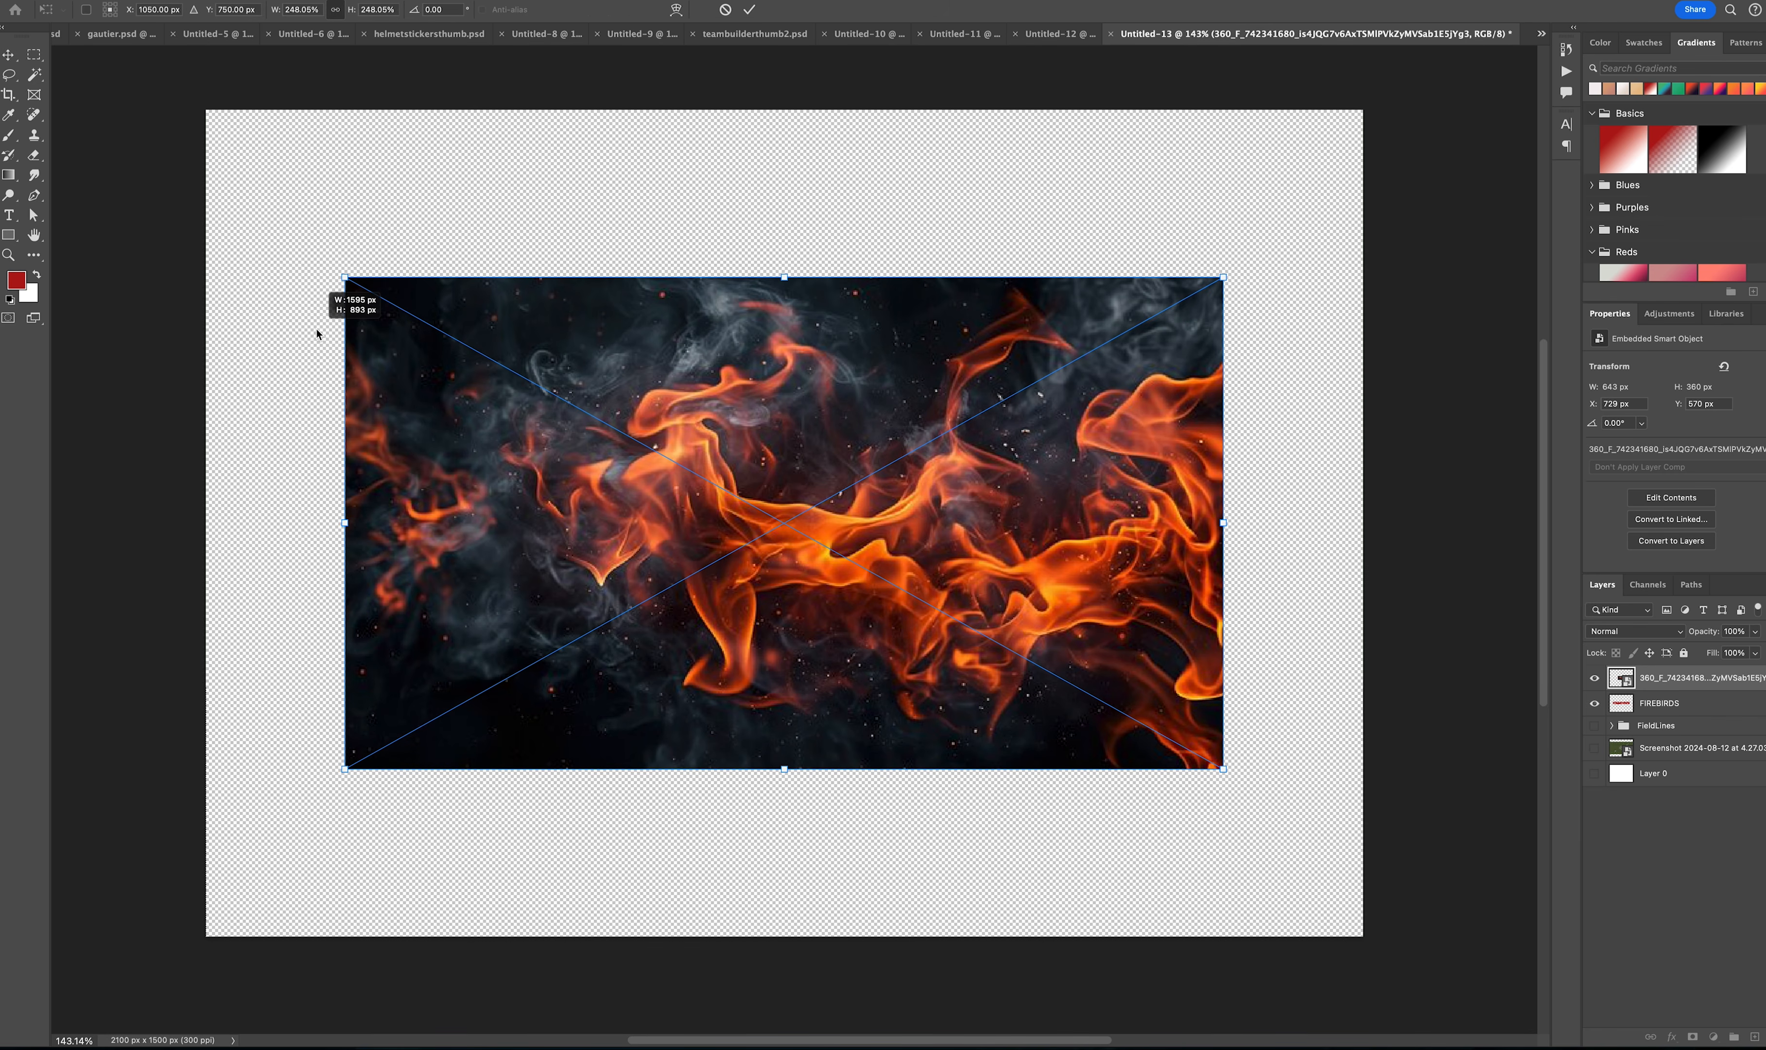
left_click(749, 11)
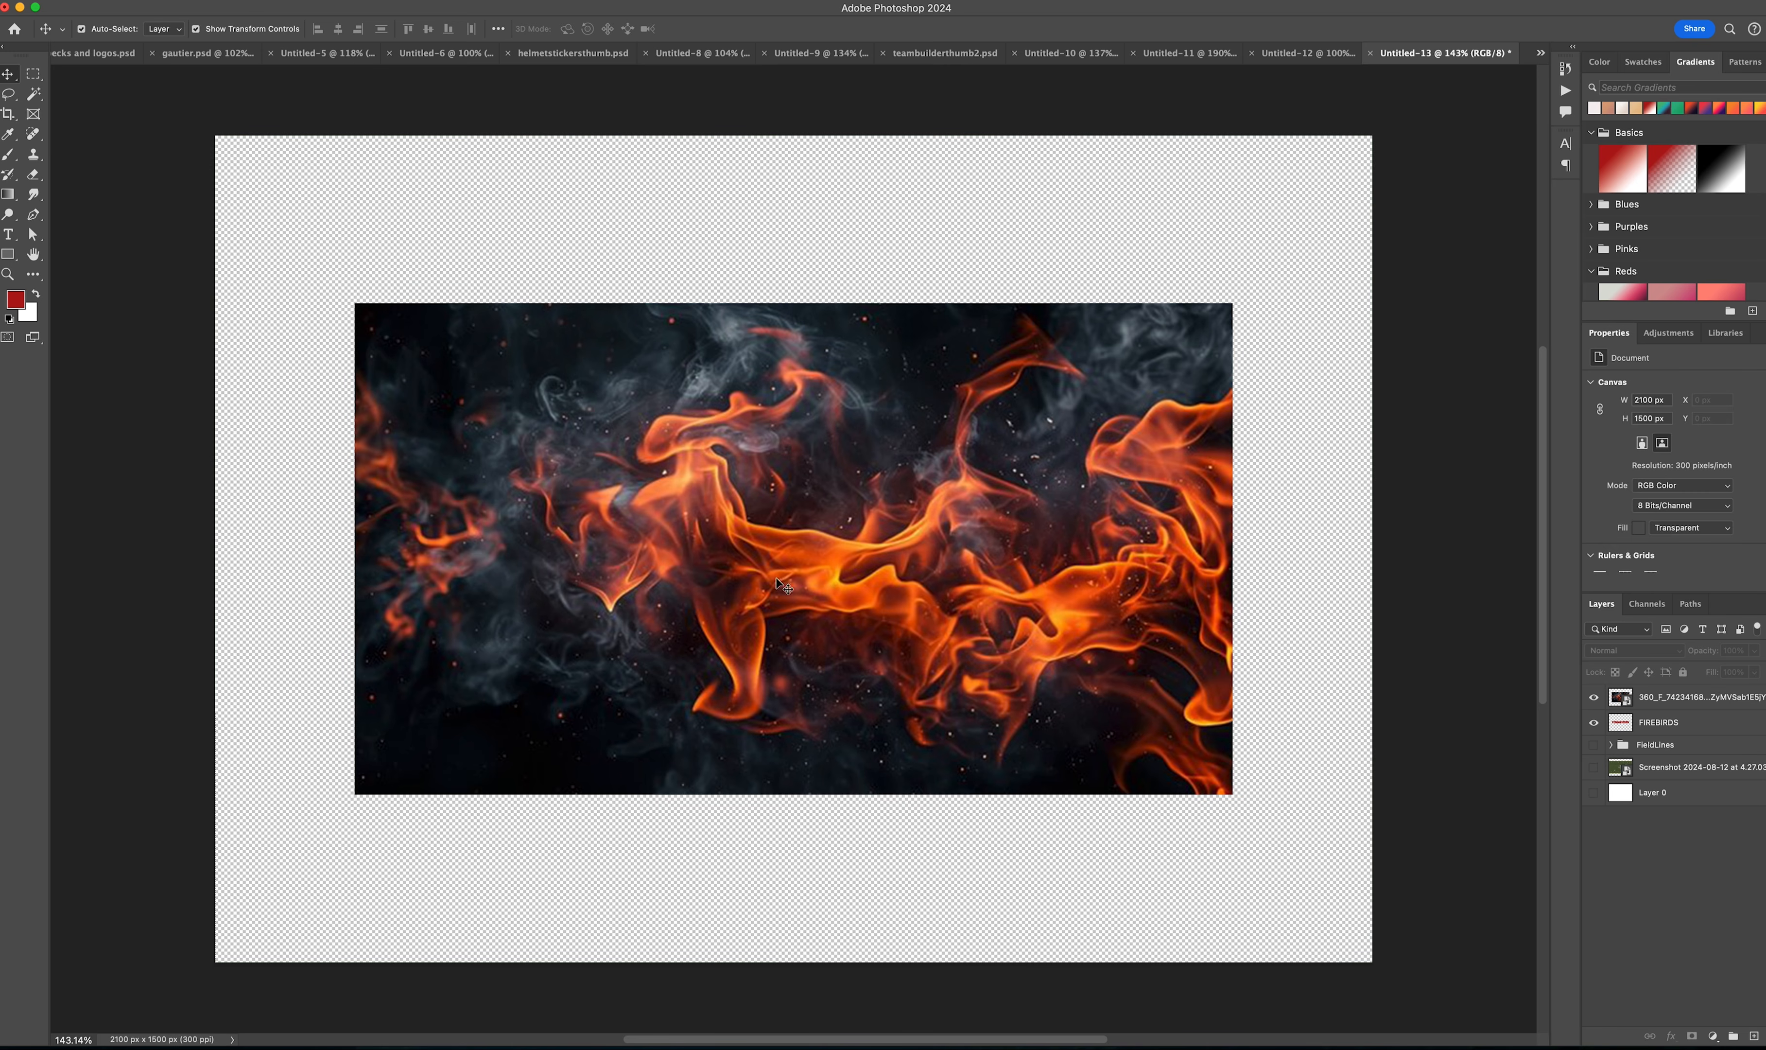
Step: Rasterize the placed flame image into a pixel layer and deselect it
left_click(826, 499)
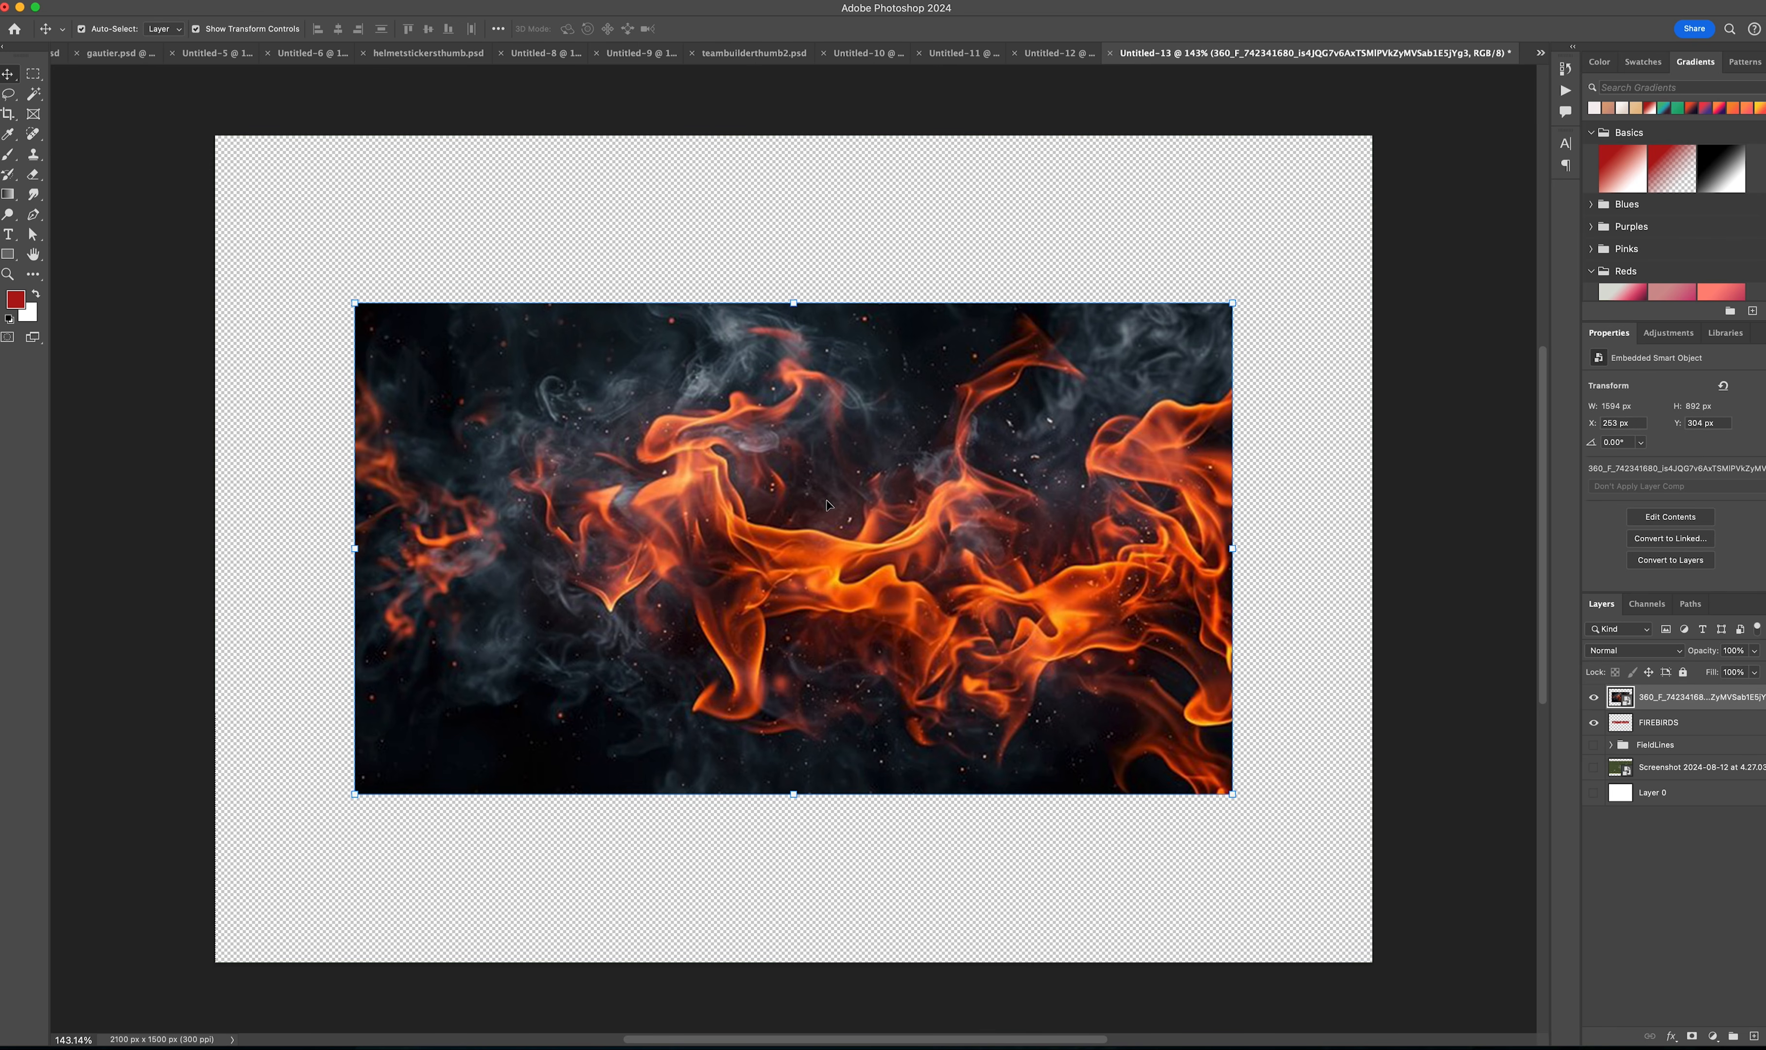
right_click(1670, 698)
left_click(1710, 745)
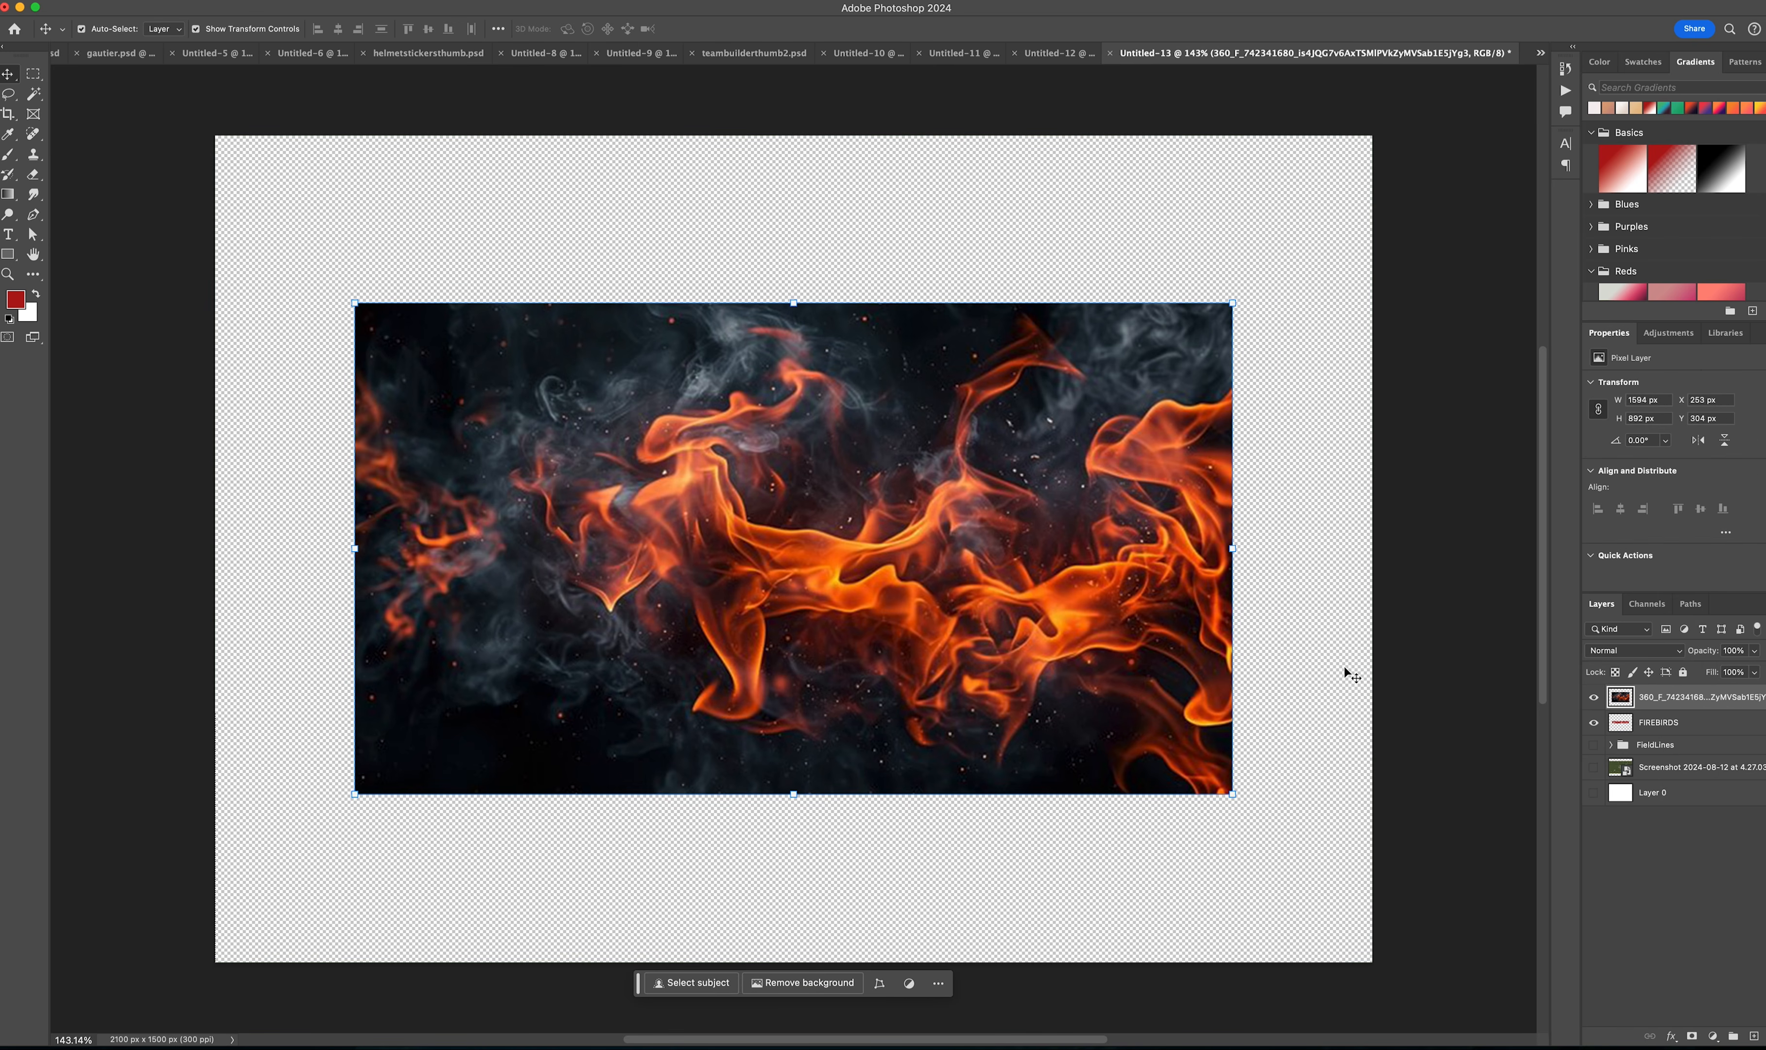
left_click(1440, 665)
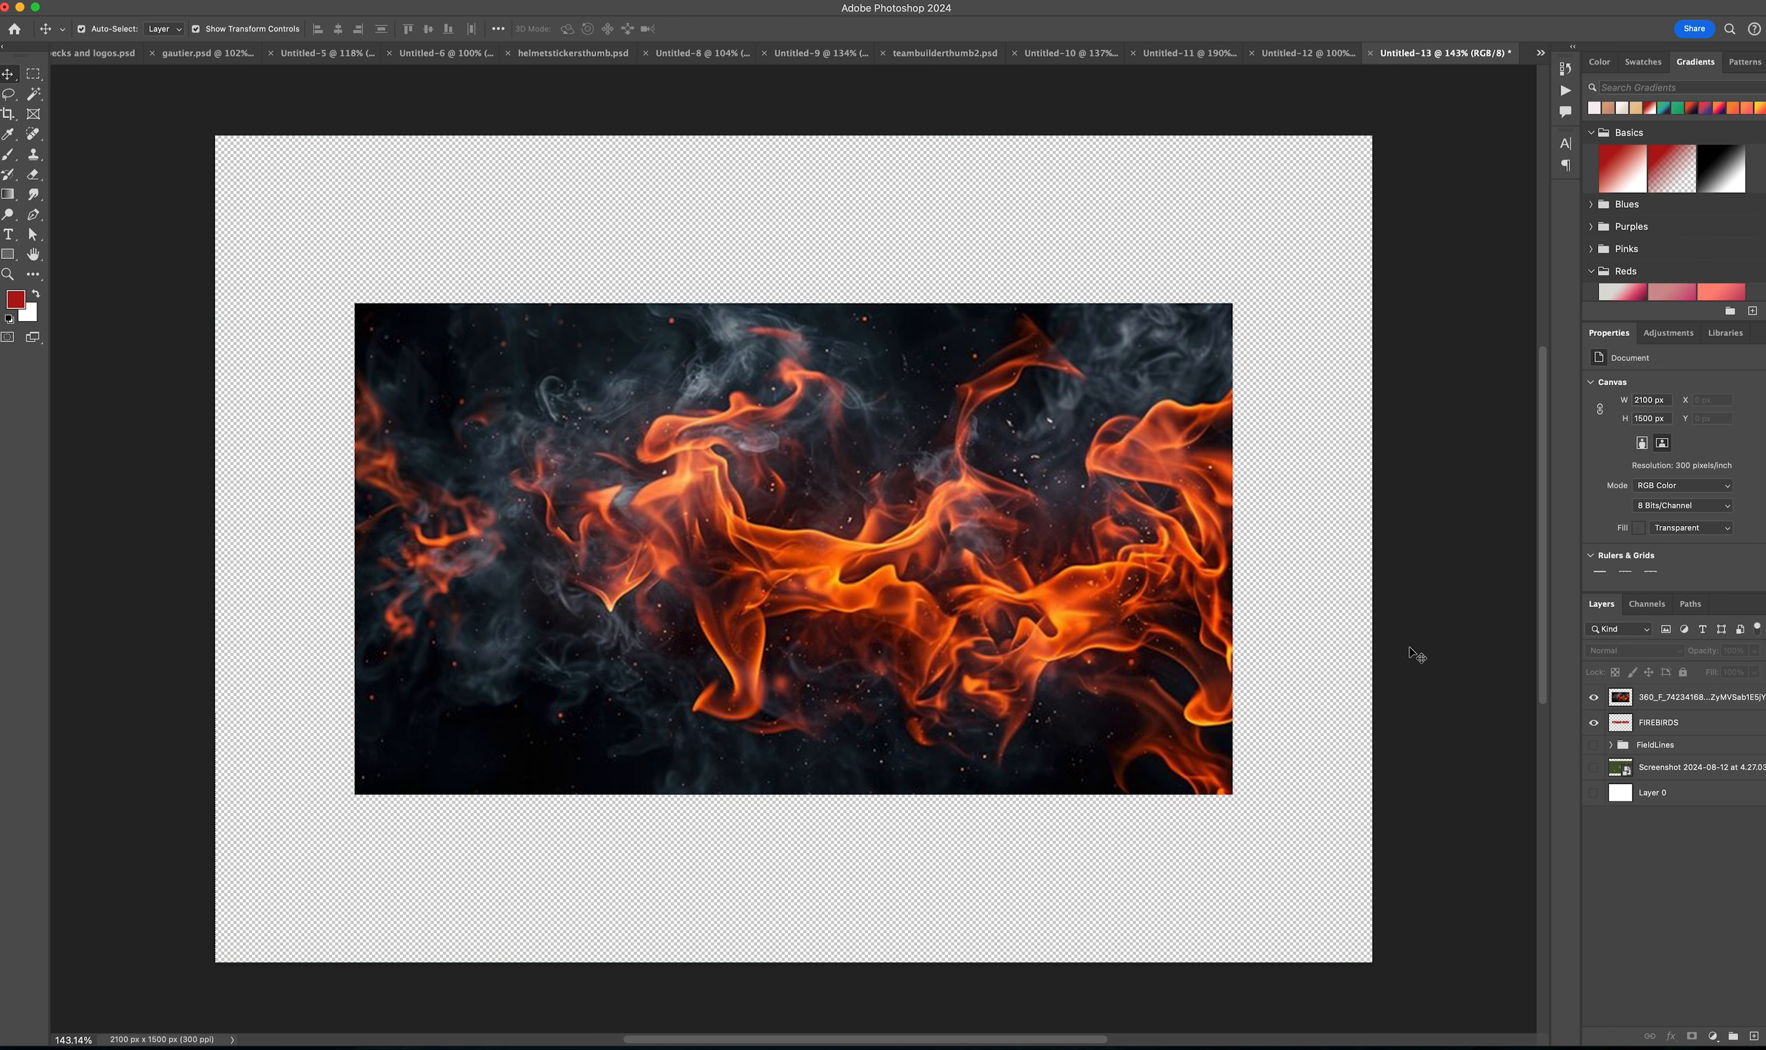
Step: Create a clipping mask so the flame layer fills only the FIREBIRDS lettering
left_click(1680, 705)
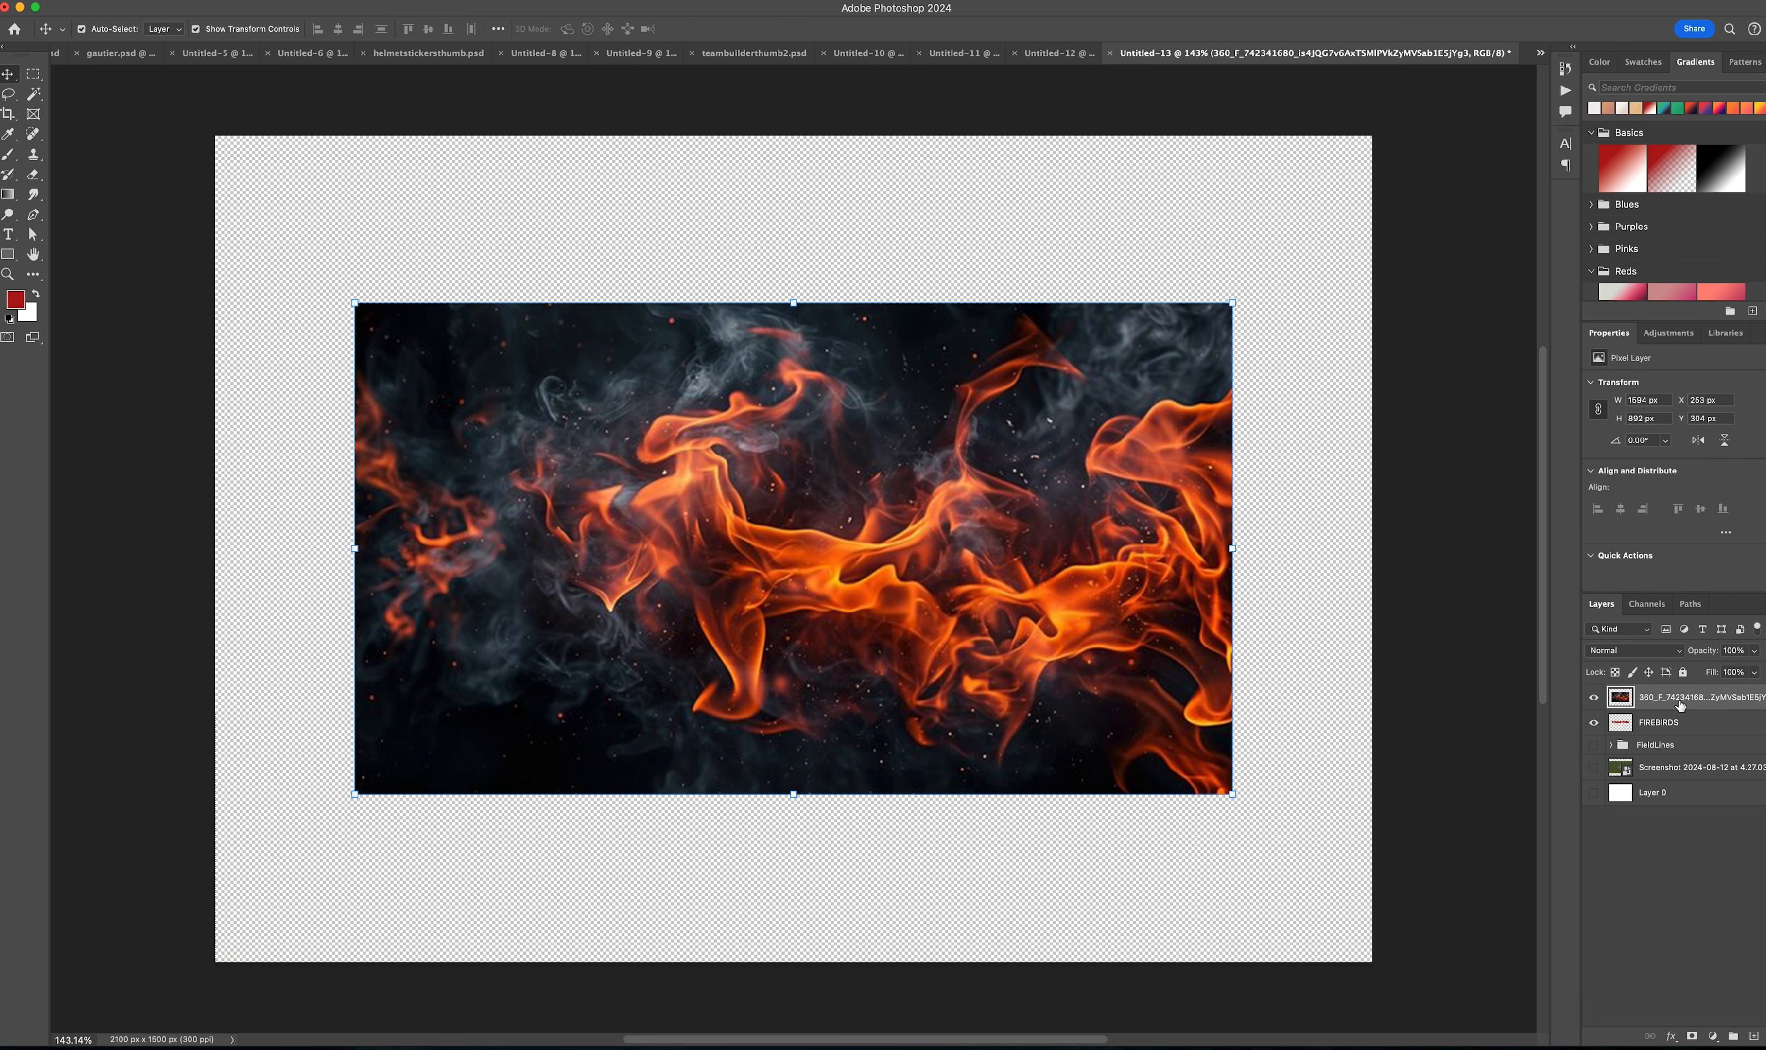
right_click(1650, 695)
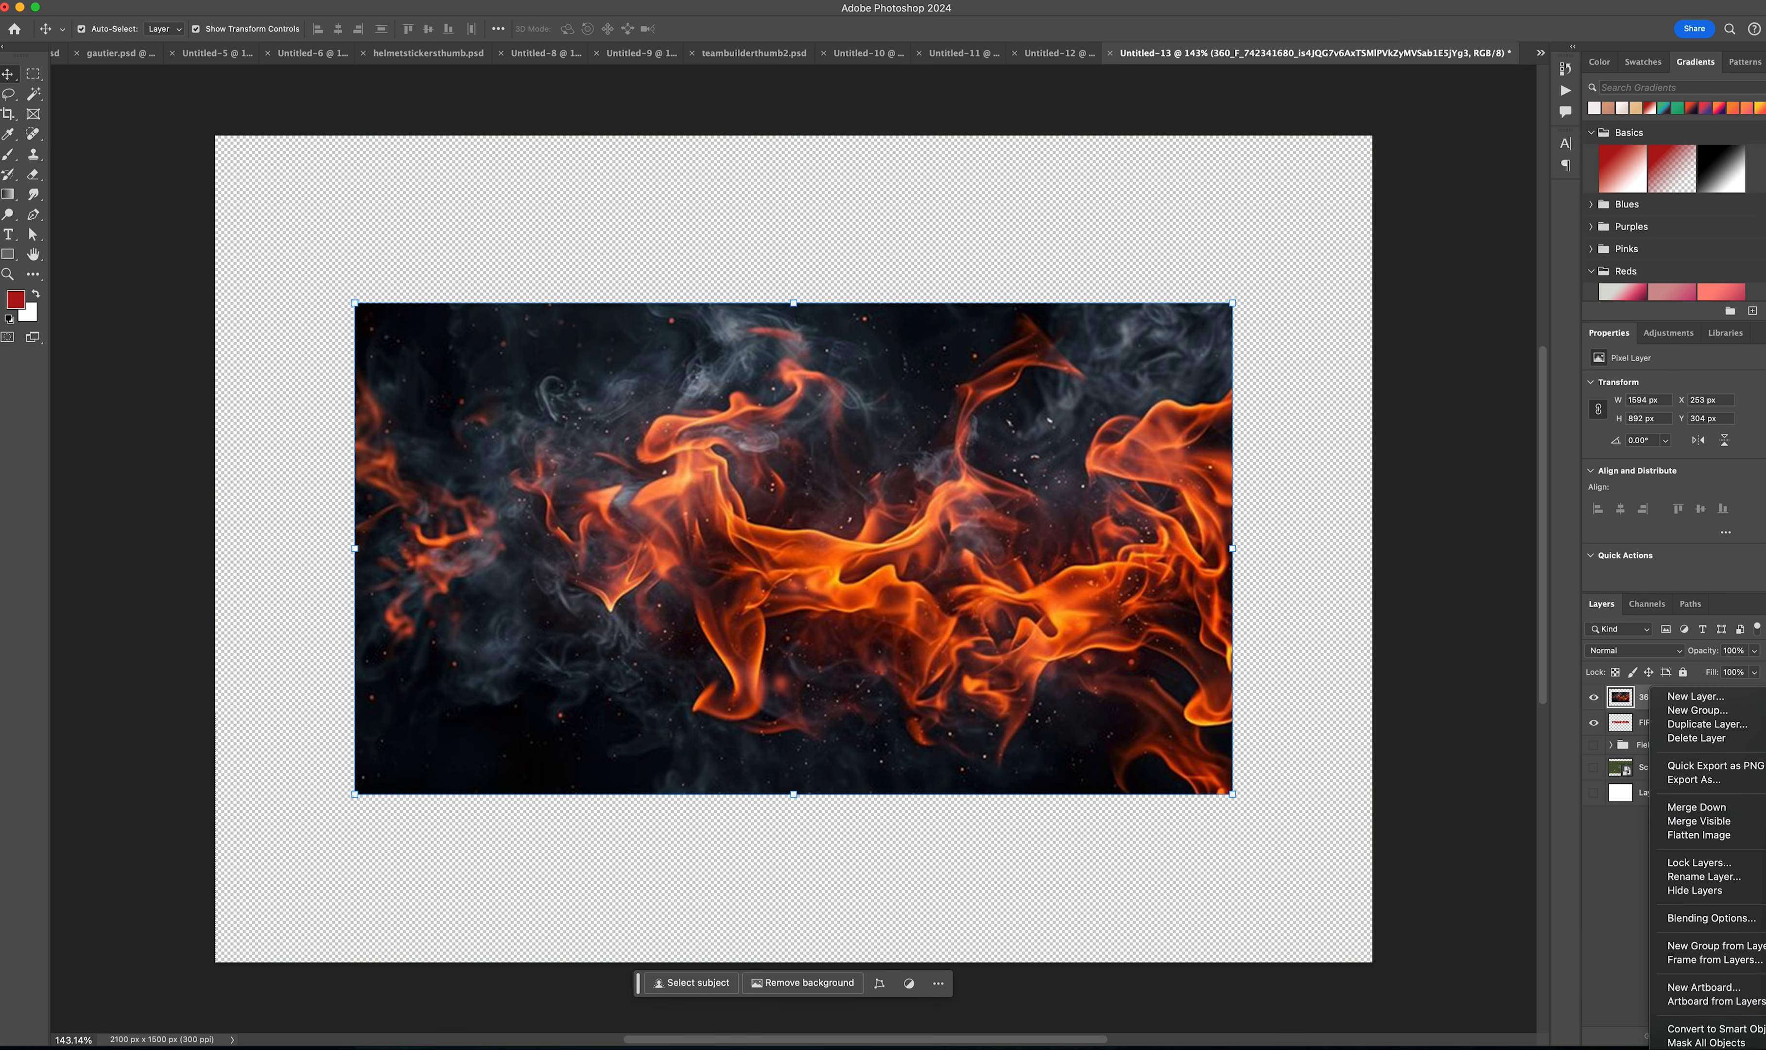
left_click(106, 165)
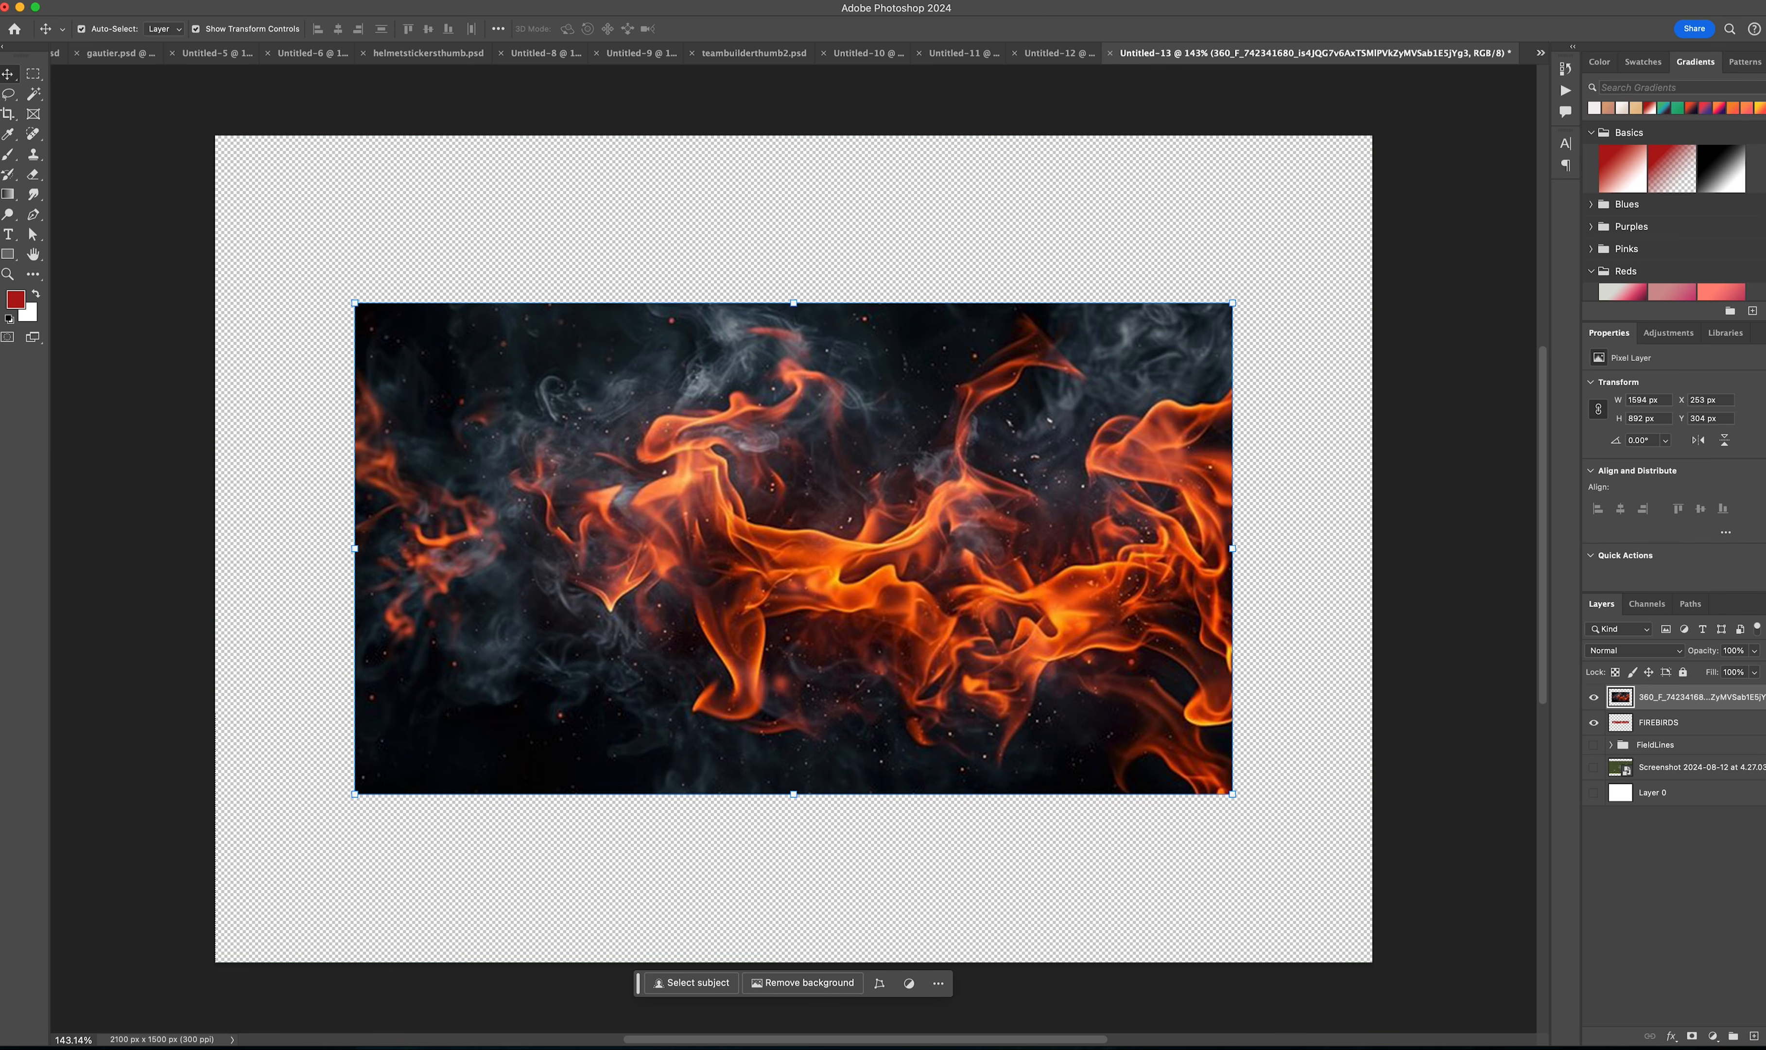
left_click(1, 1)
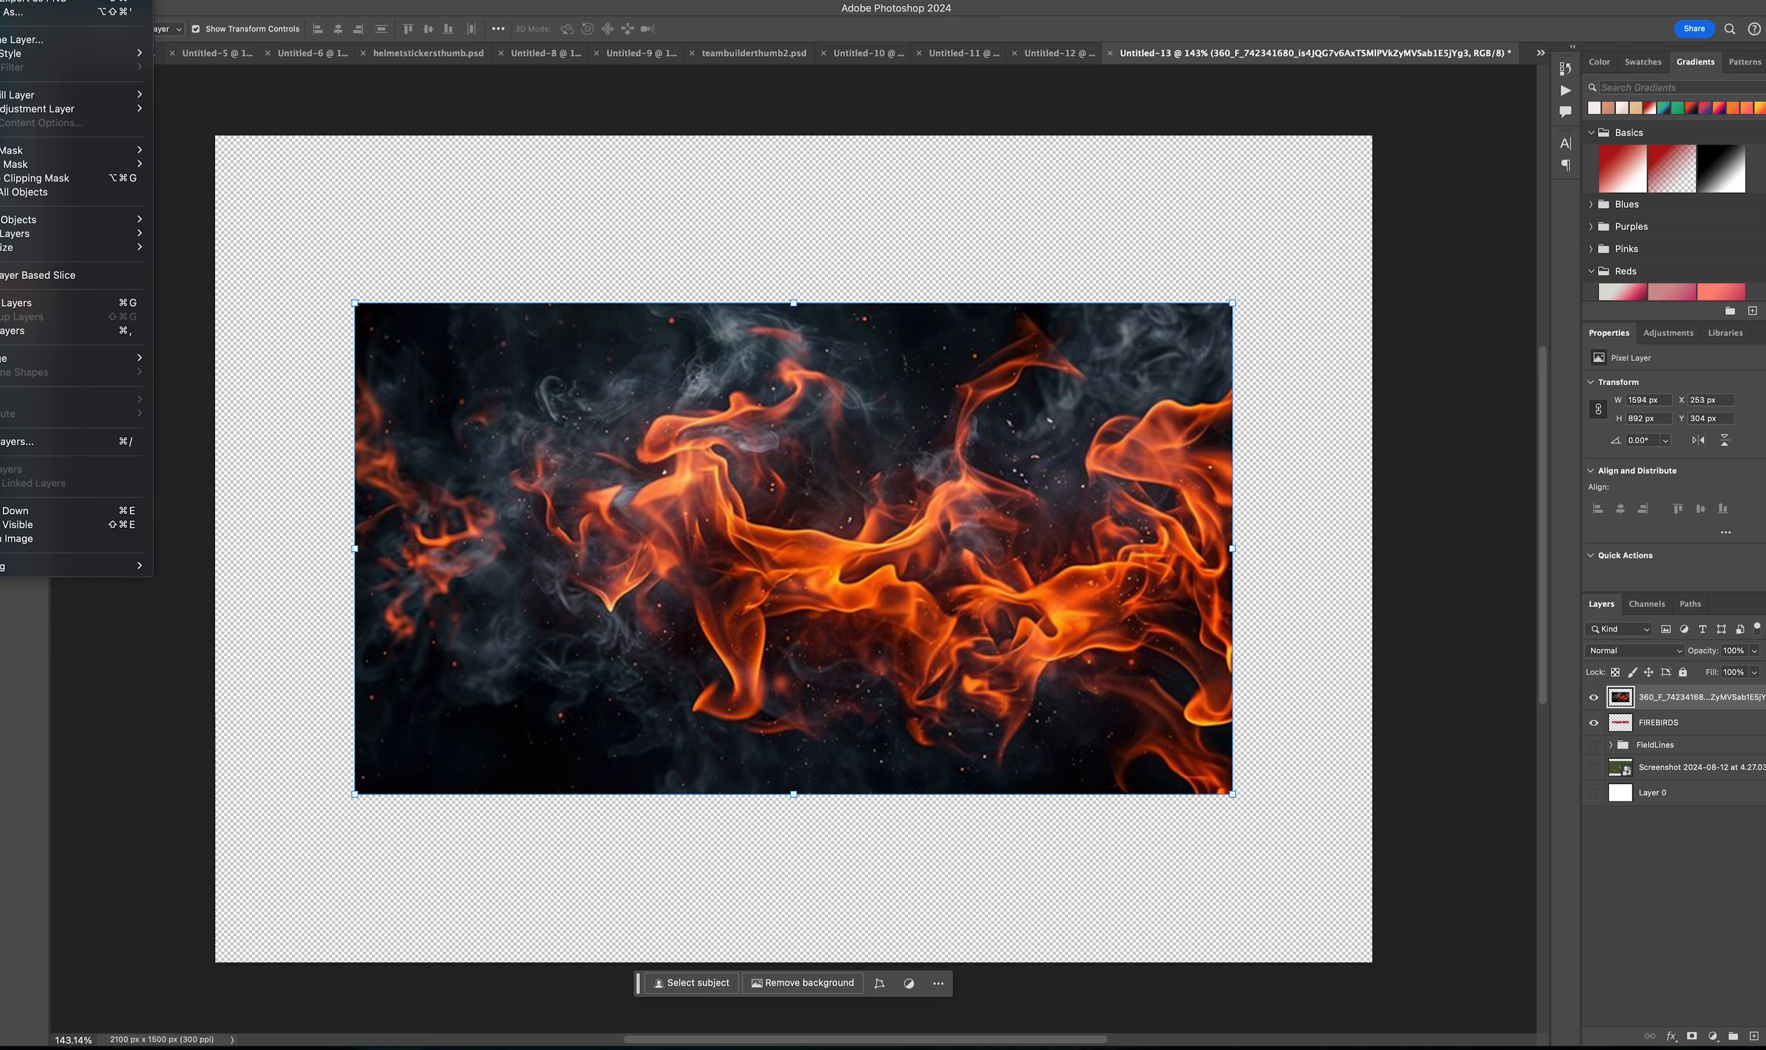
left_click(29, 181)
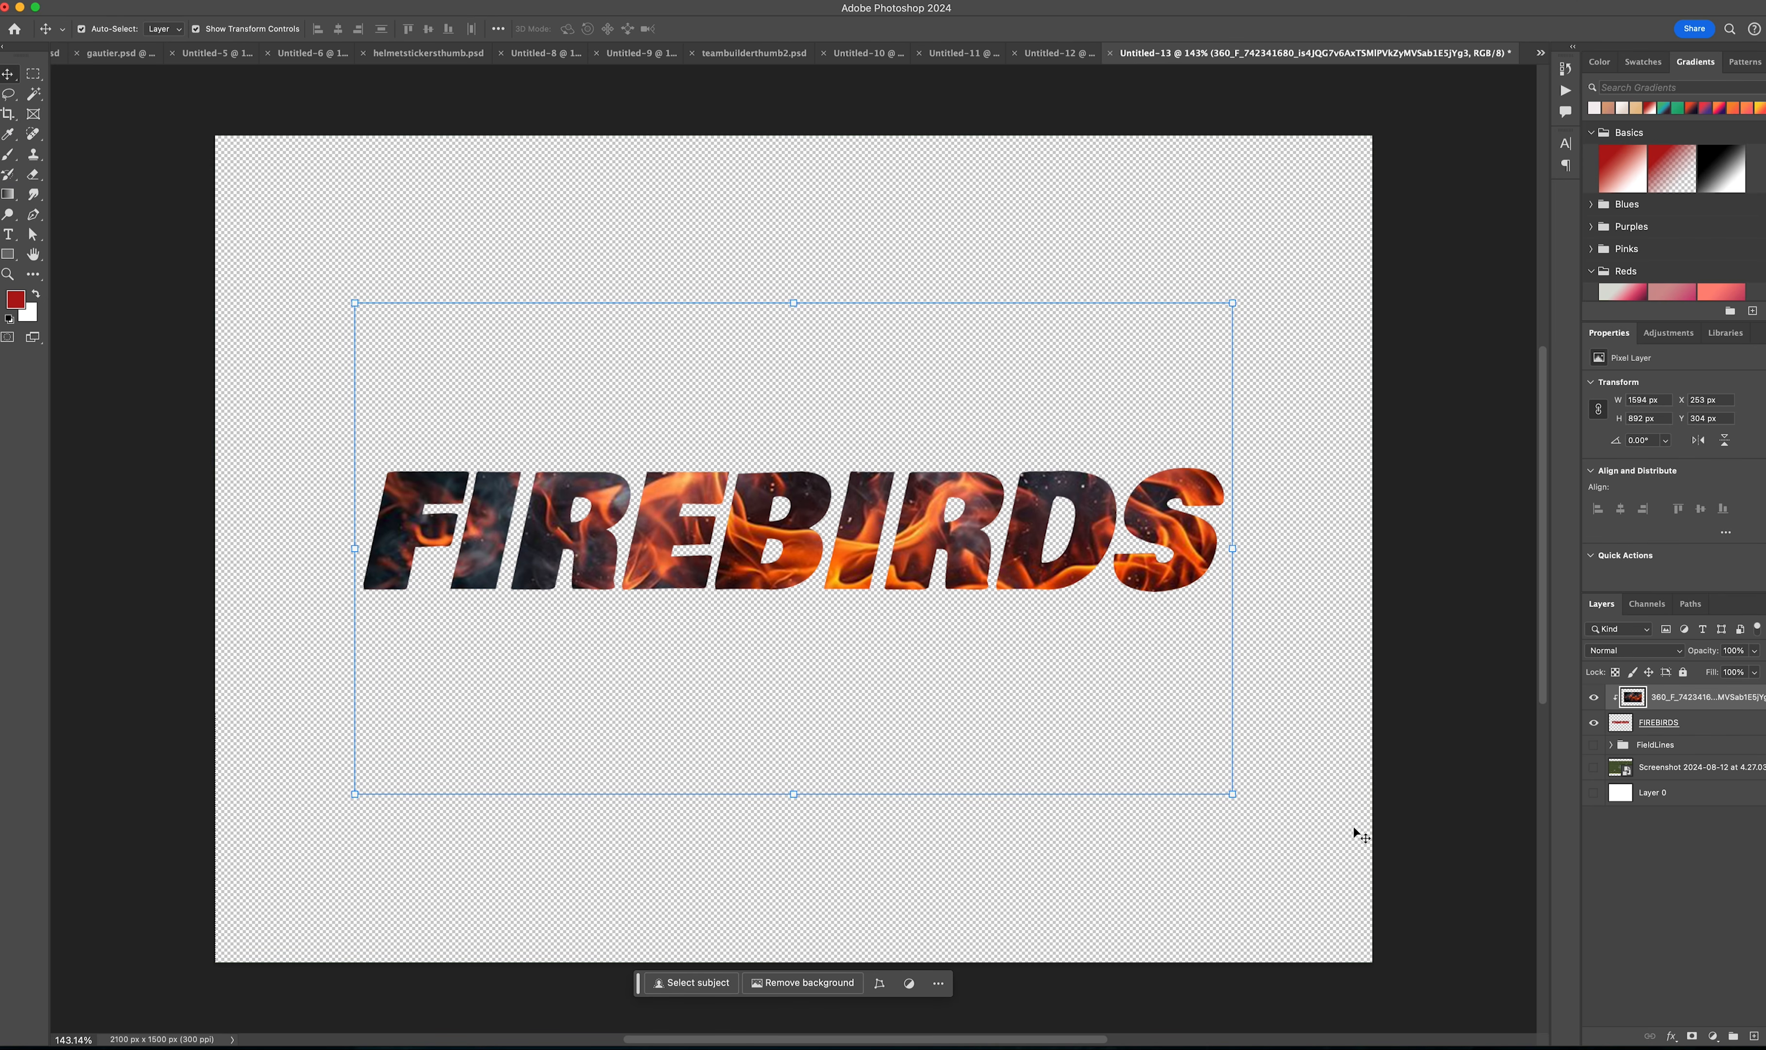
left_click(1332, 847)
Step: Move the flame and FIREBIRDS layers together slightly lower to the canvas center, and deselect them
left_click(911, 530)
left_click(1674, 837)
left_click(1697, 724)
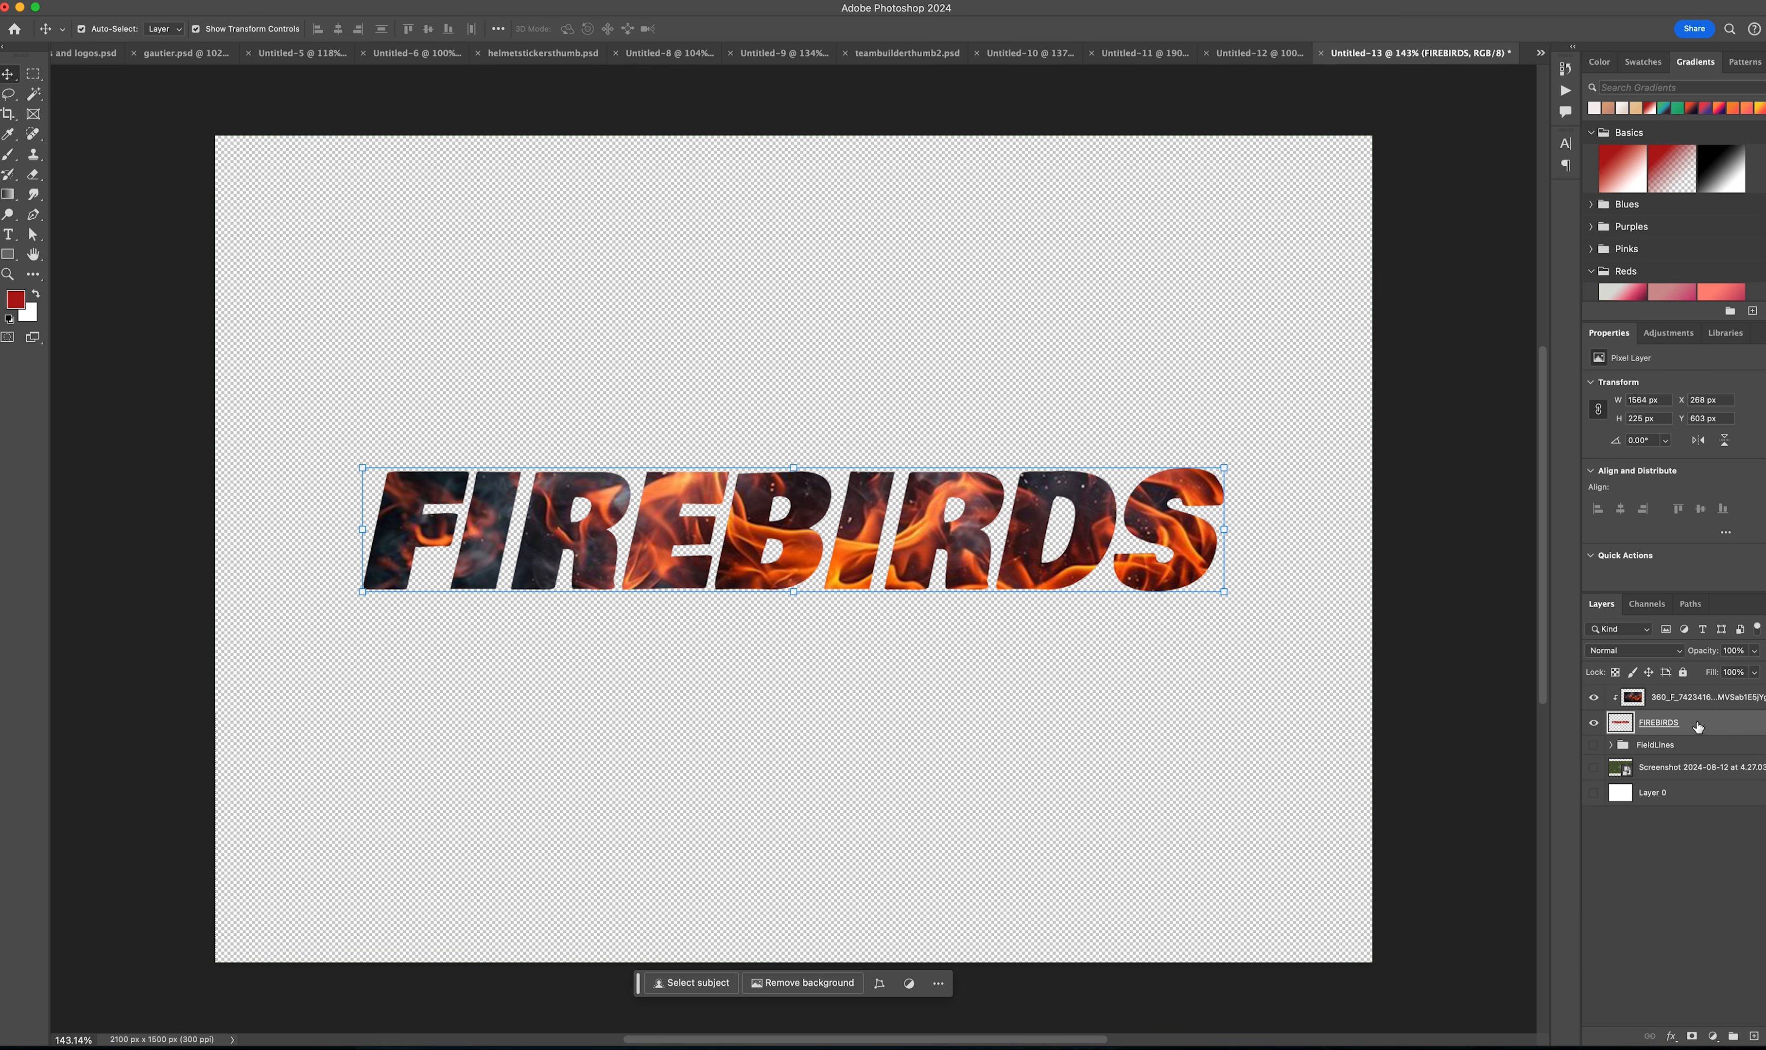
left_click(1684, 700)
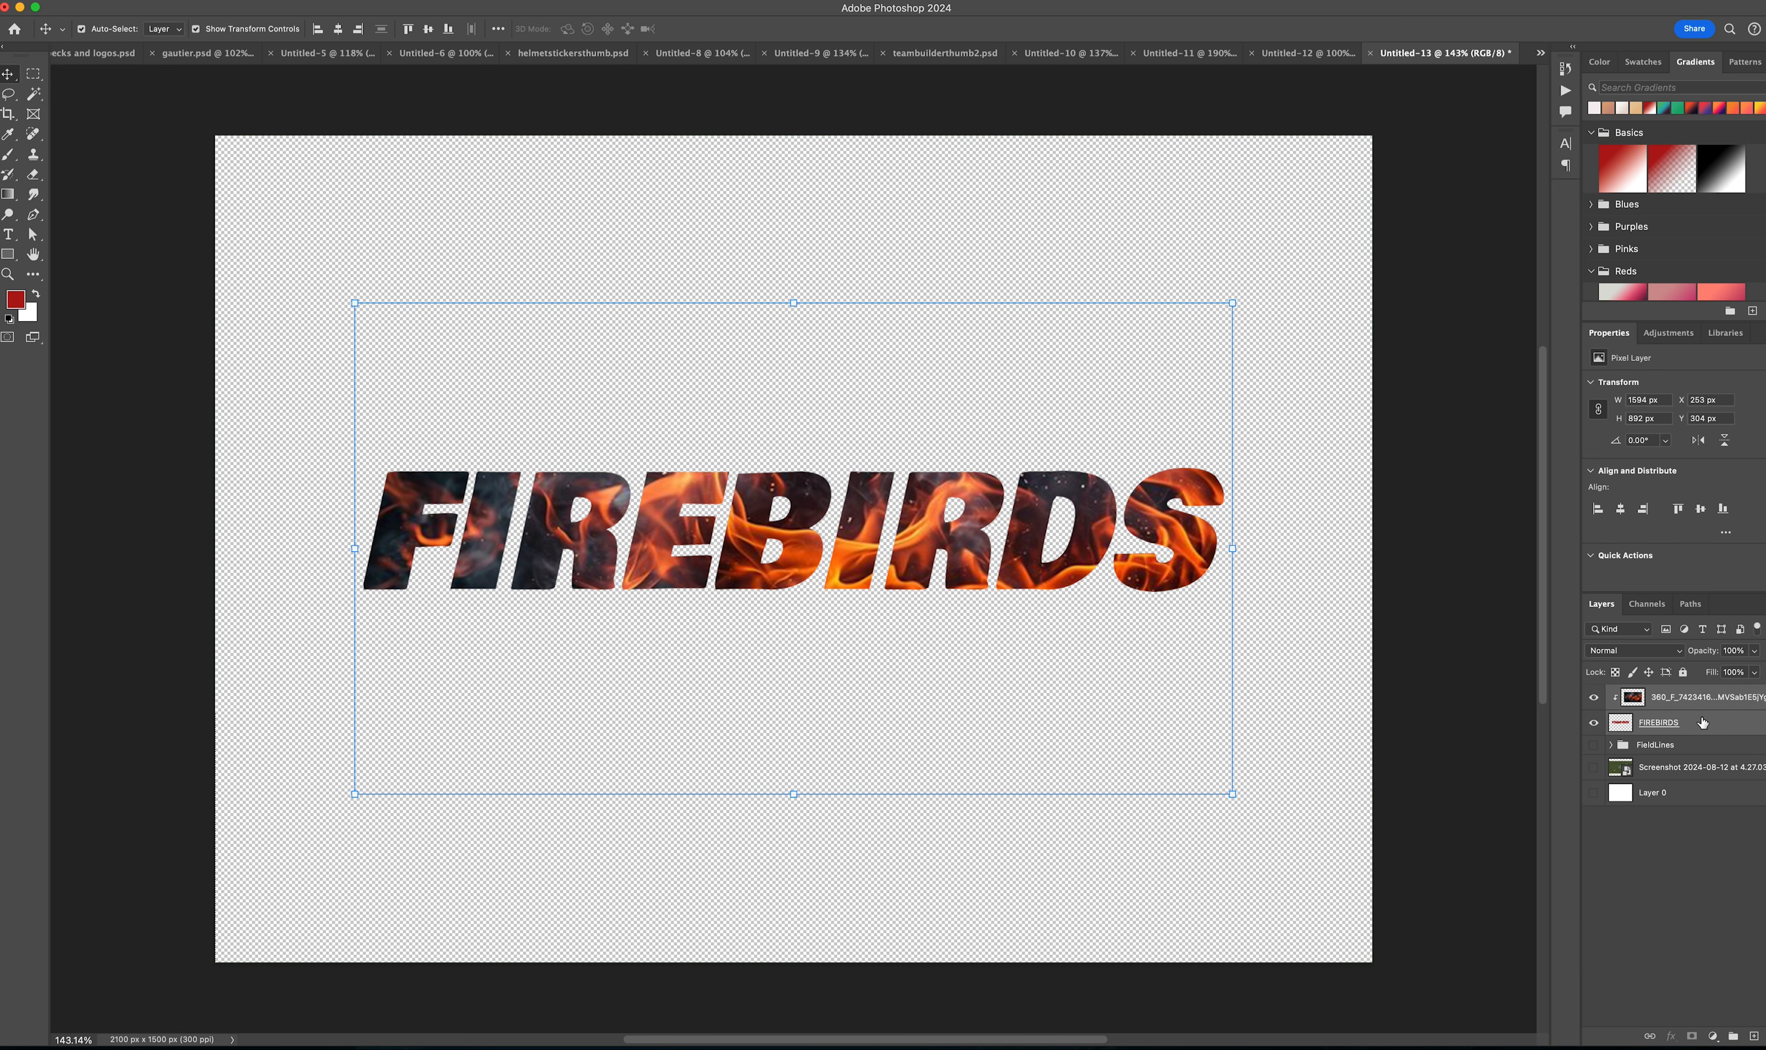
left_click_drag(846, 521, 928, 537)
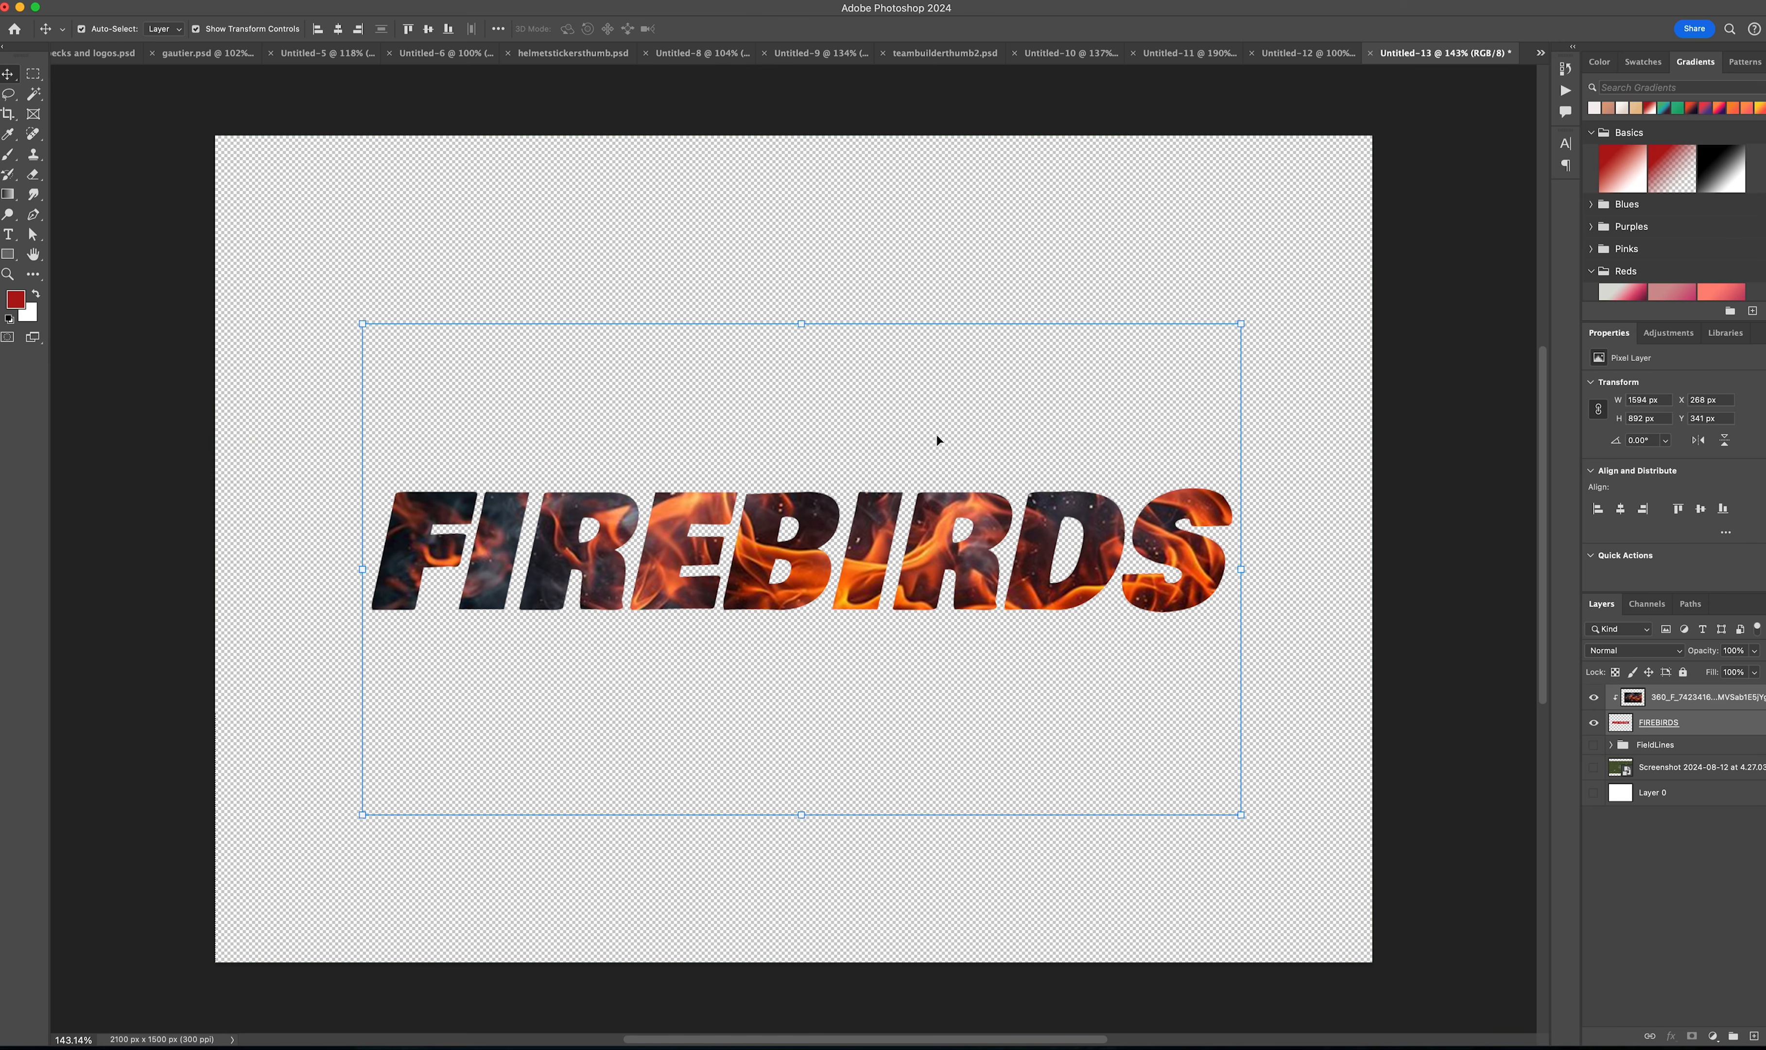
left_click(933, 431)
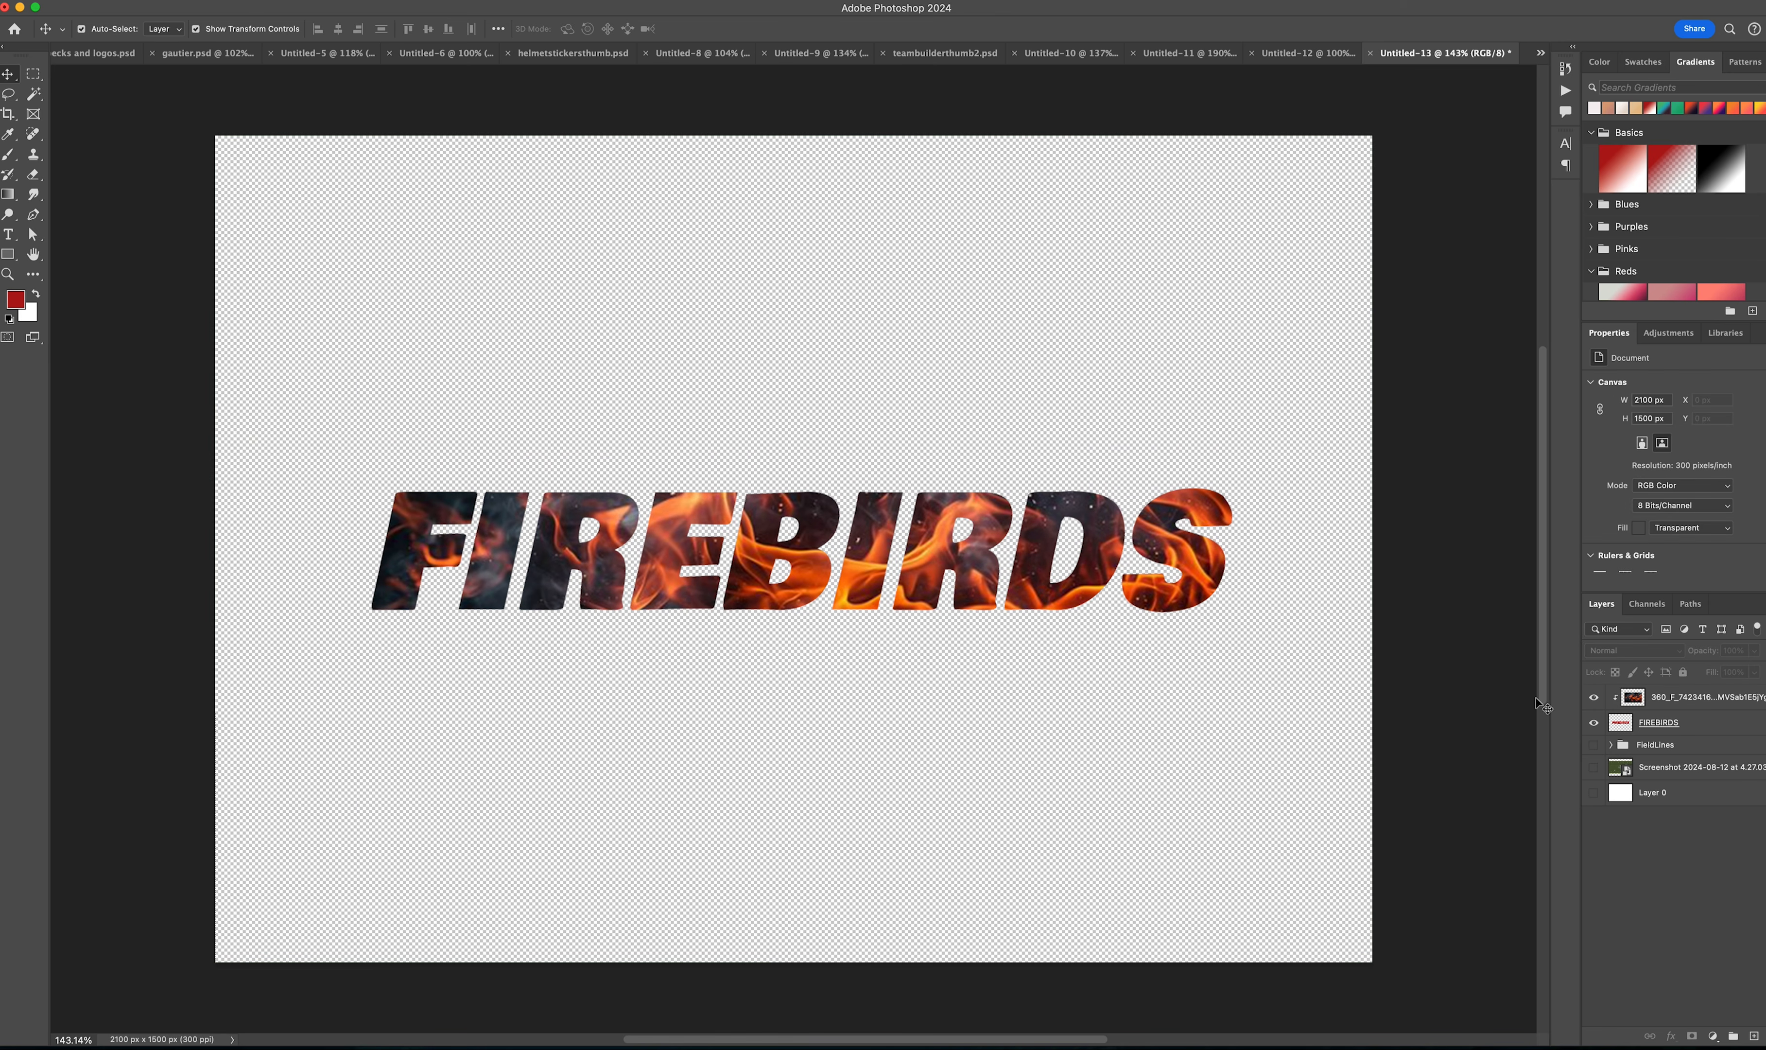
Step: Nudge the clipped flame layer slightly down and enlarge it to change how the flames fill the lettering
left_click(1694, 705)
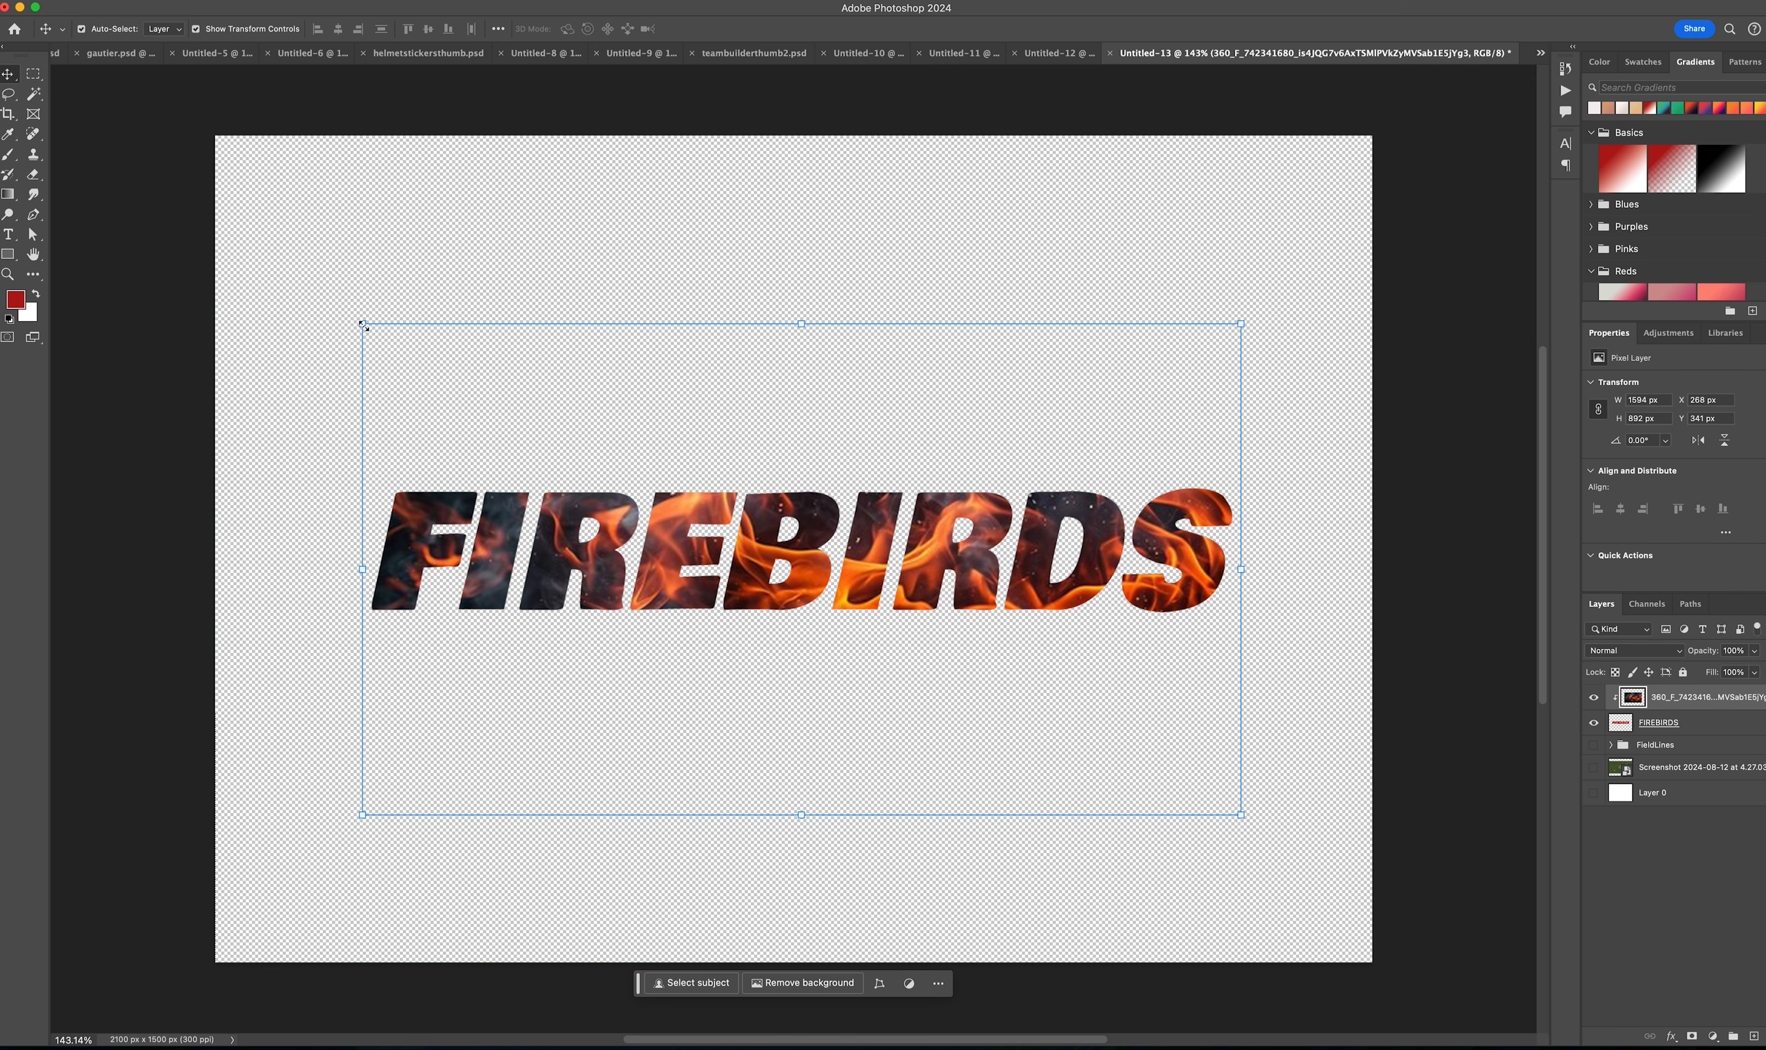
mouse_move(642, 552)
left_mouse_down()
mouse_move(597, 543)
mouse_move(674, 532)
mouse_move(571, 546)
mouse_move(663, 559)
mouse_move(670, 510)
mouse_move(661, 594)
mouse_move(658, 557)
left_mouse_up()
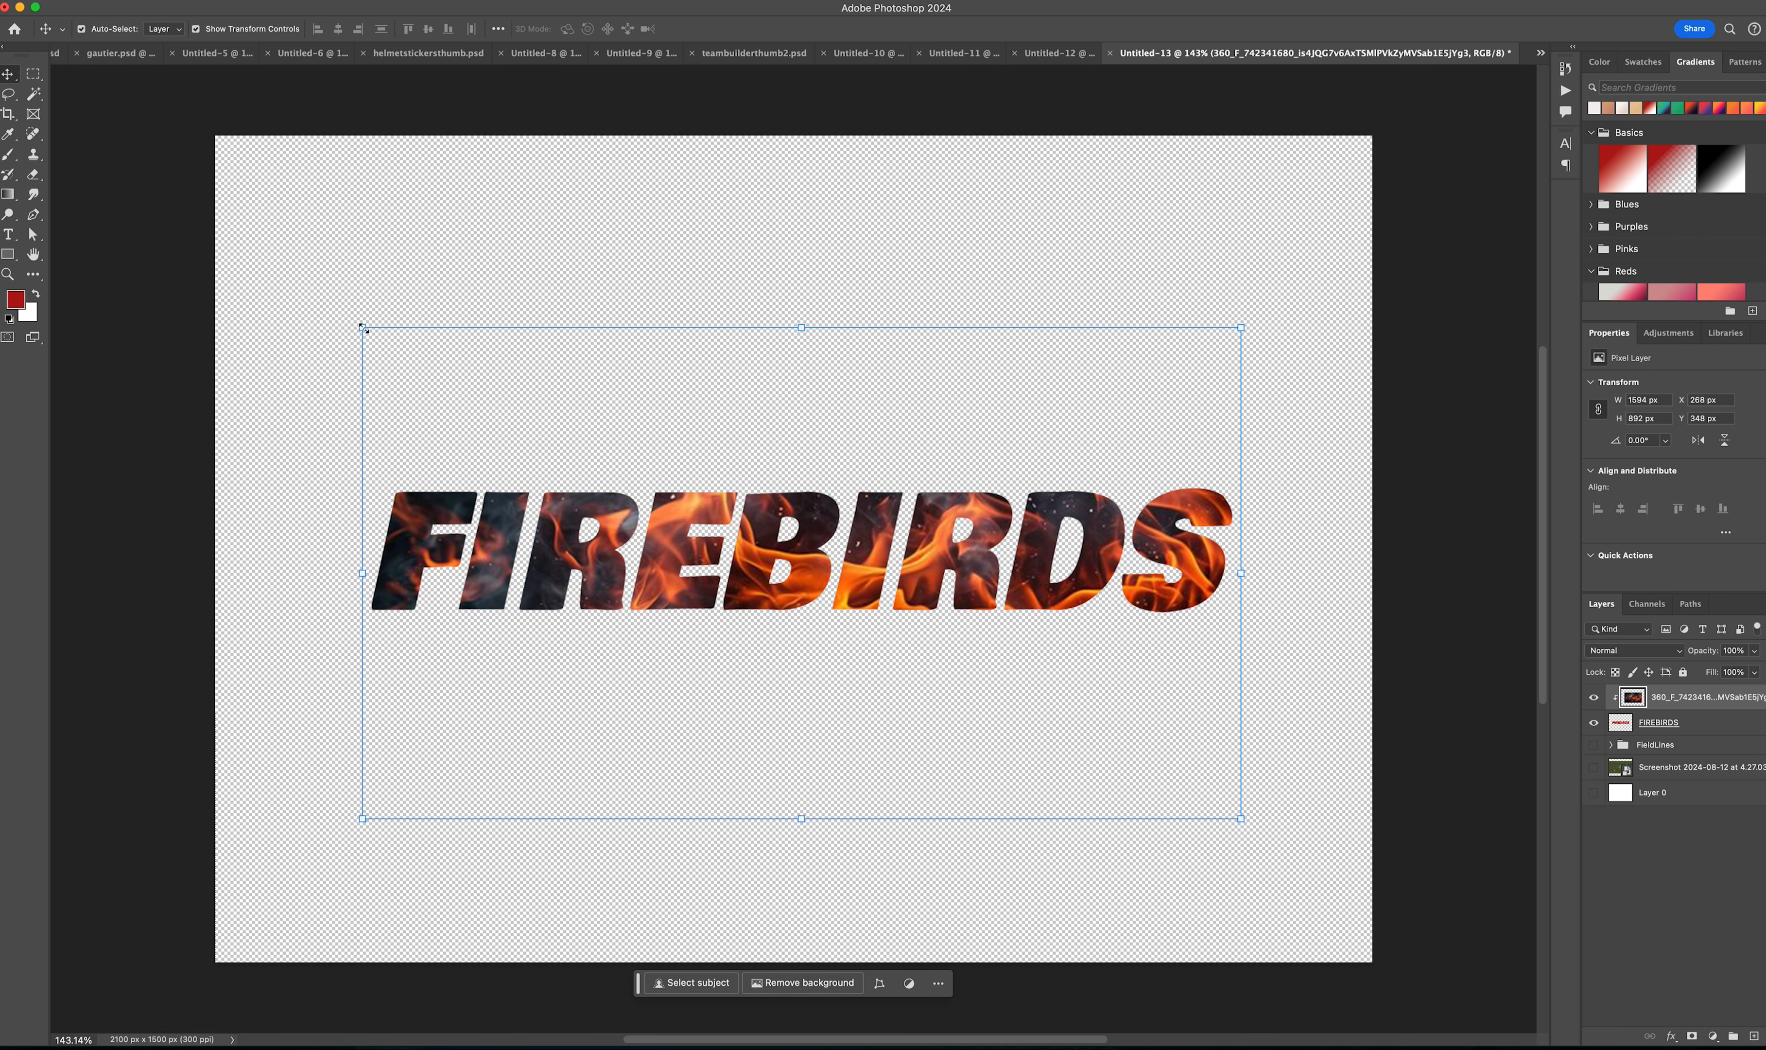
left_click_drag(363, 329, 58, 143)
Step: Scale the FIREBIRDS layer to about 89.35% within the flames and shift the wordmark to about X 283, Y 640 px
left_click(1648, 723)
left_click_drag(1261, 614, 1162, 649)
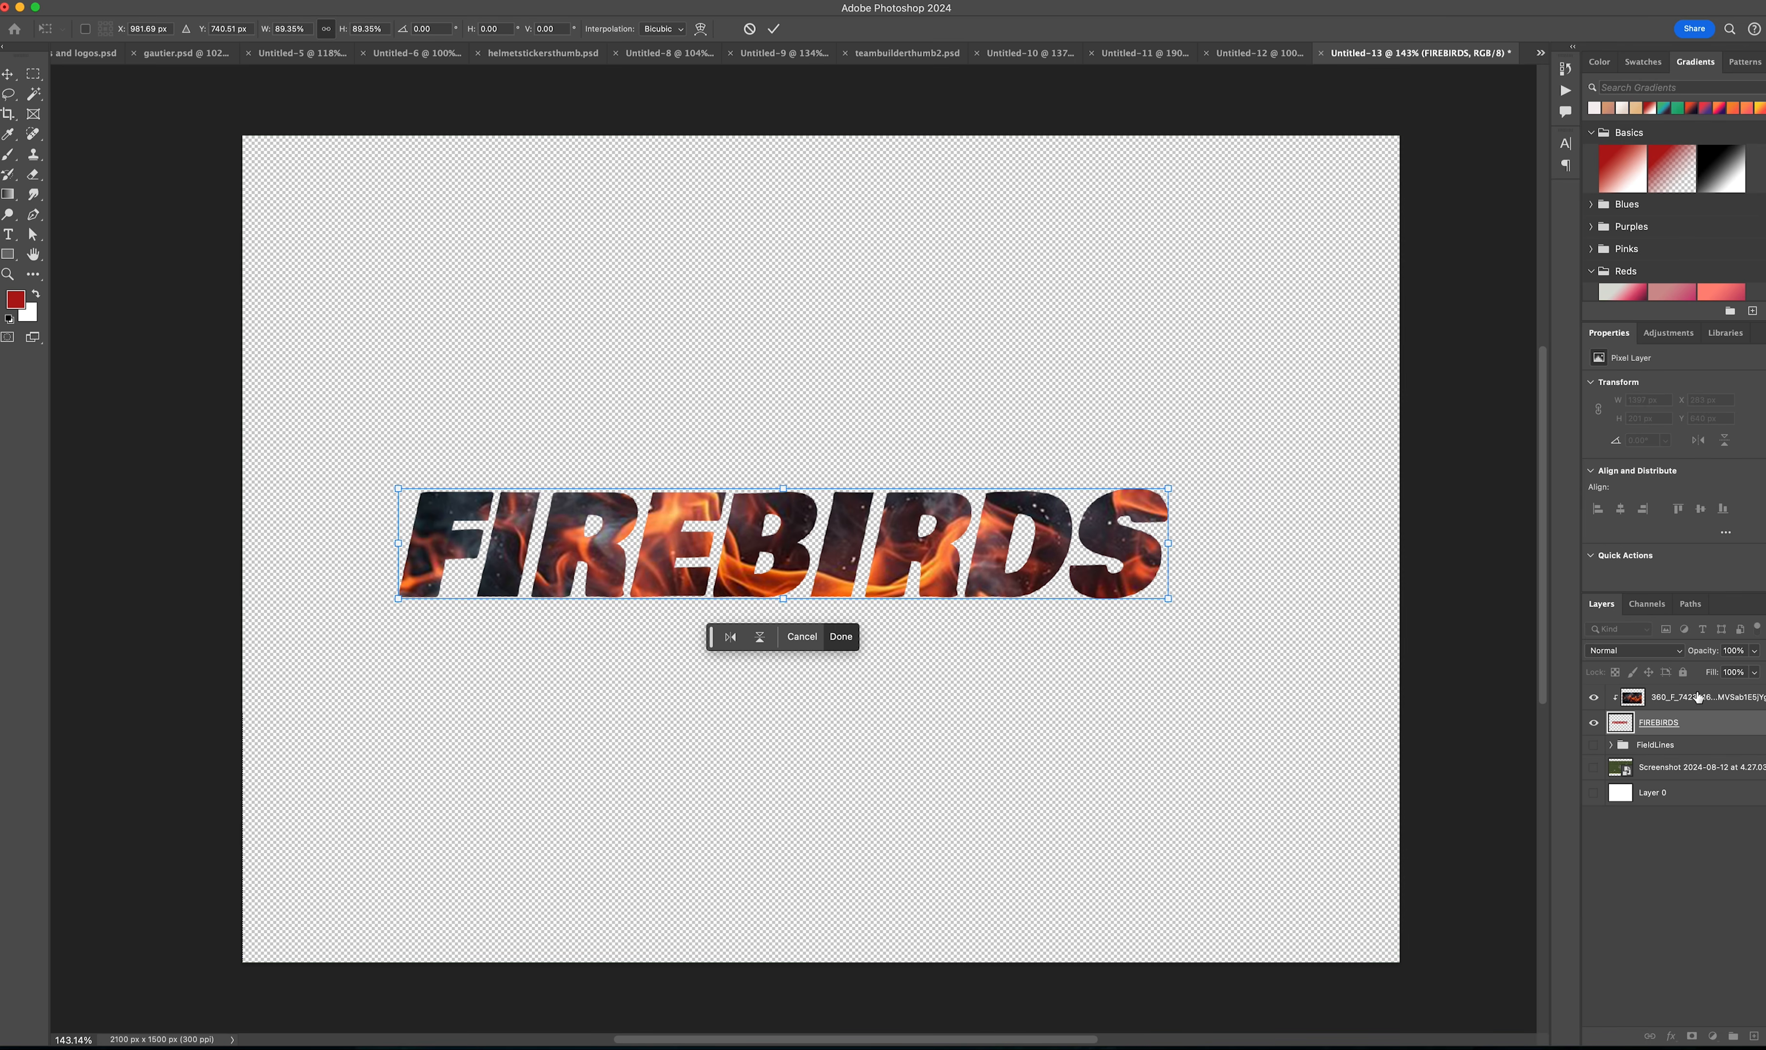
left_click(1697, 697)
left_click_drag(1274, 863, 1007, 710)
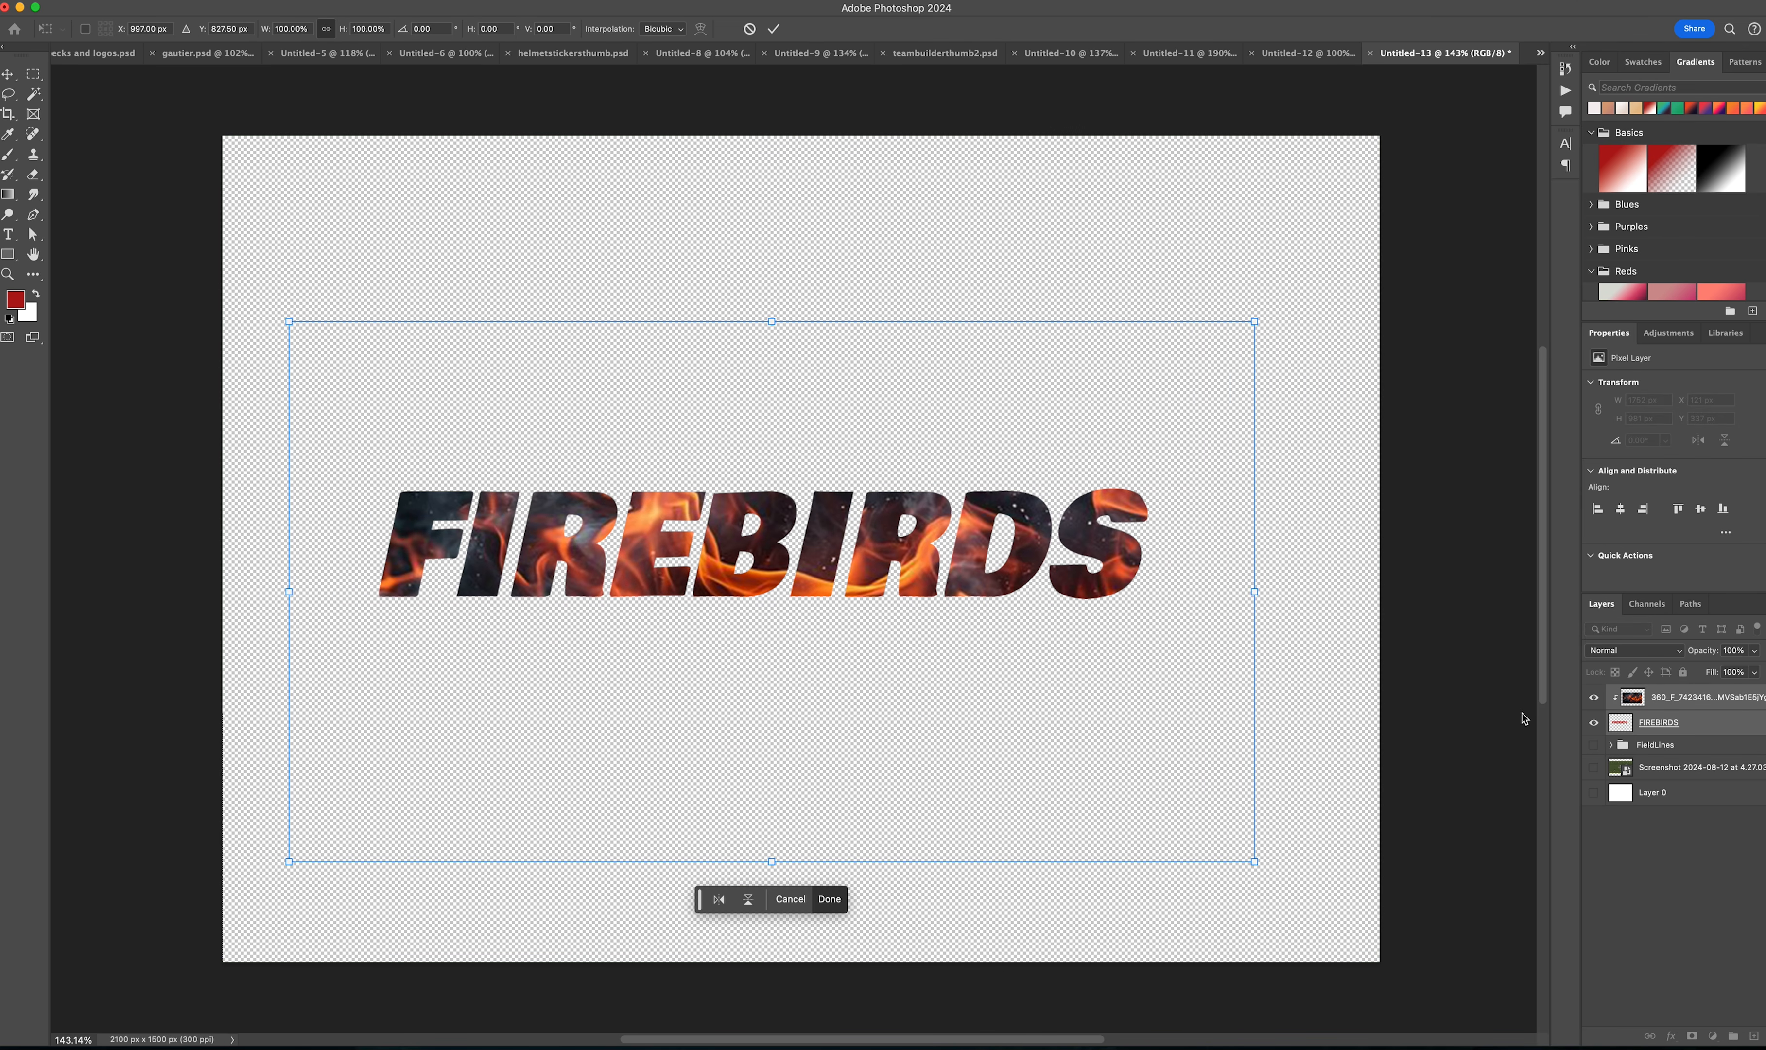
key("Return")
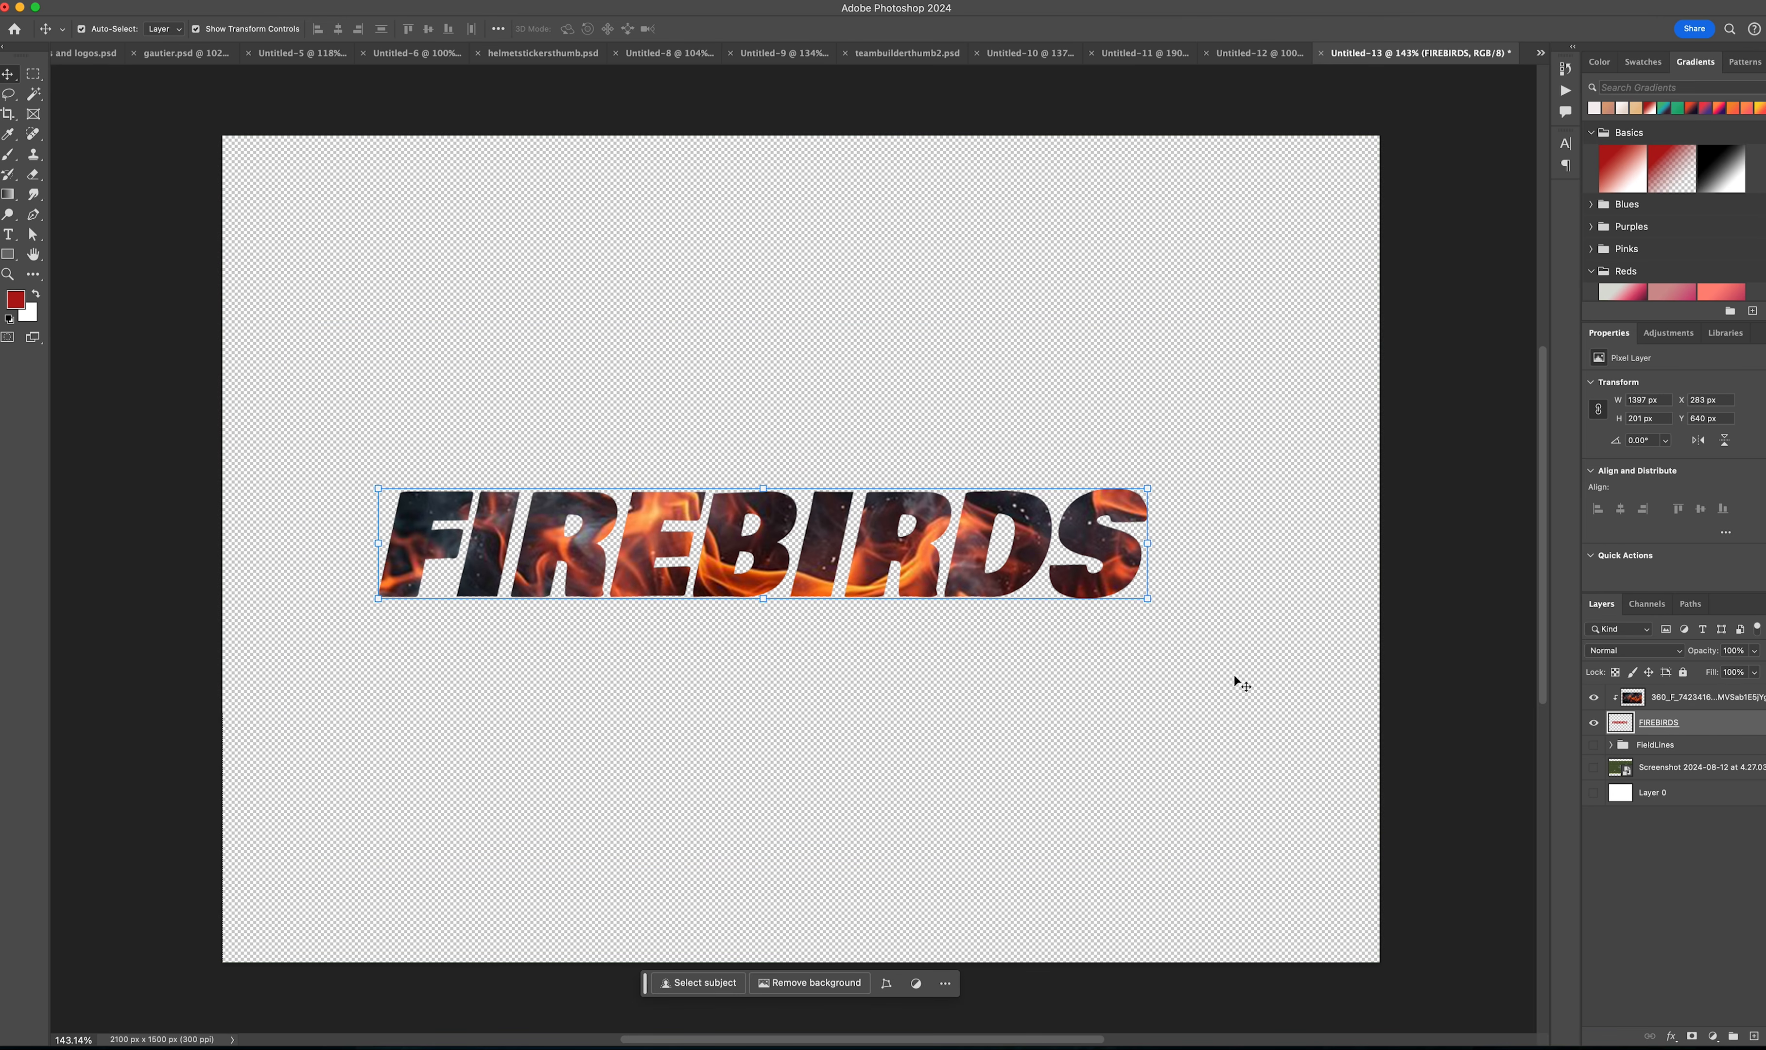
Step: Scale the FIREBIRDS layer down to about 72.98% and move it lower over the brighter flames
left_click_drag(1160, 611, 930, 622)
left_click_drag(735, 520, 845, 595)
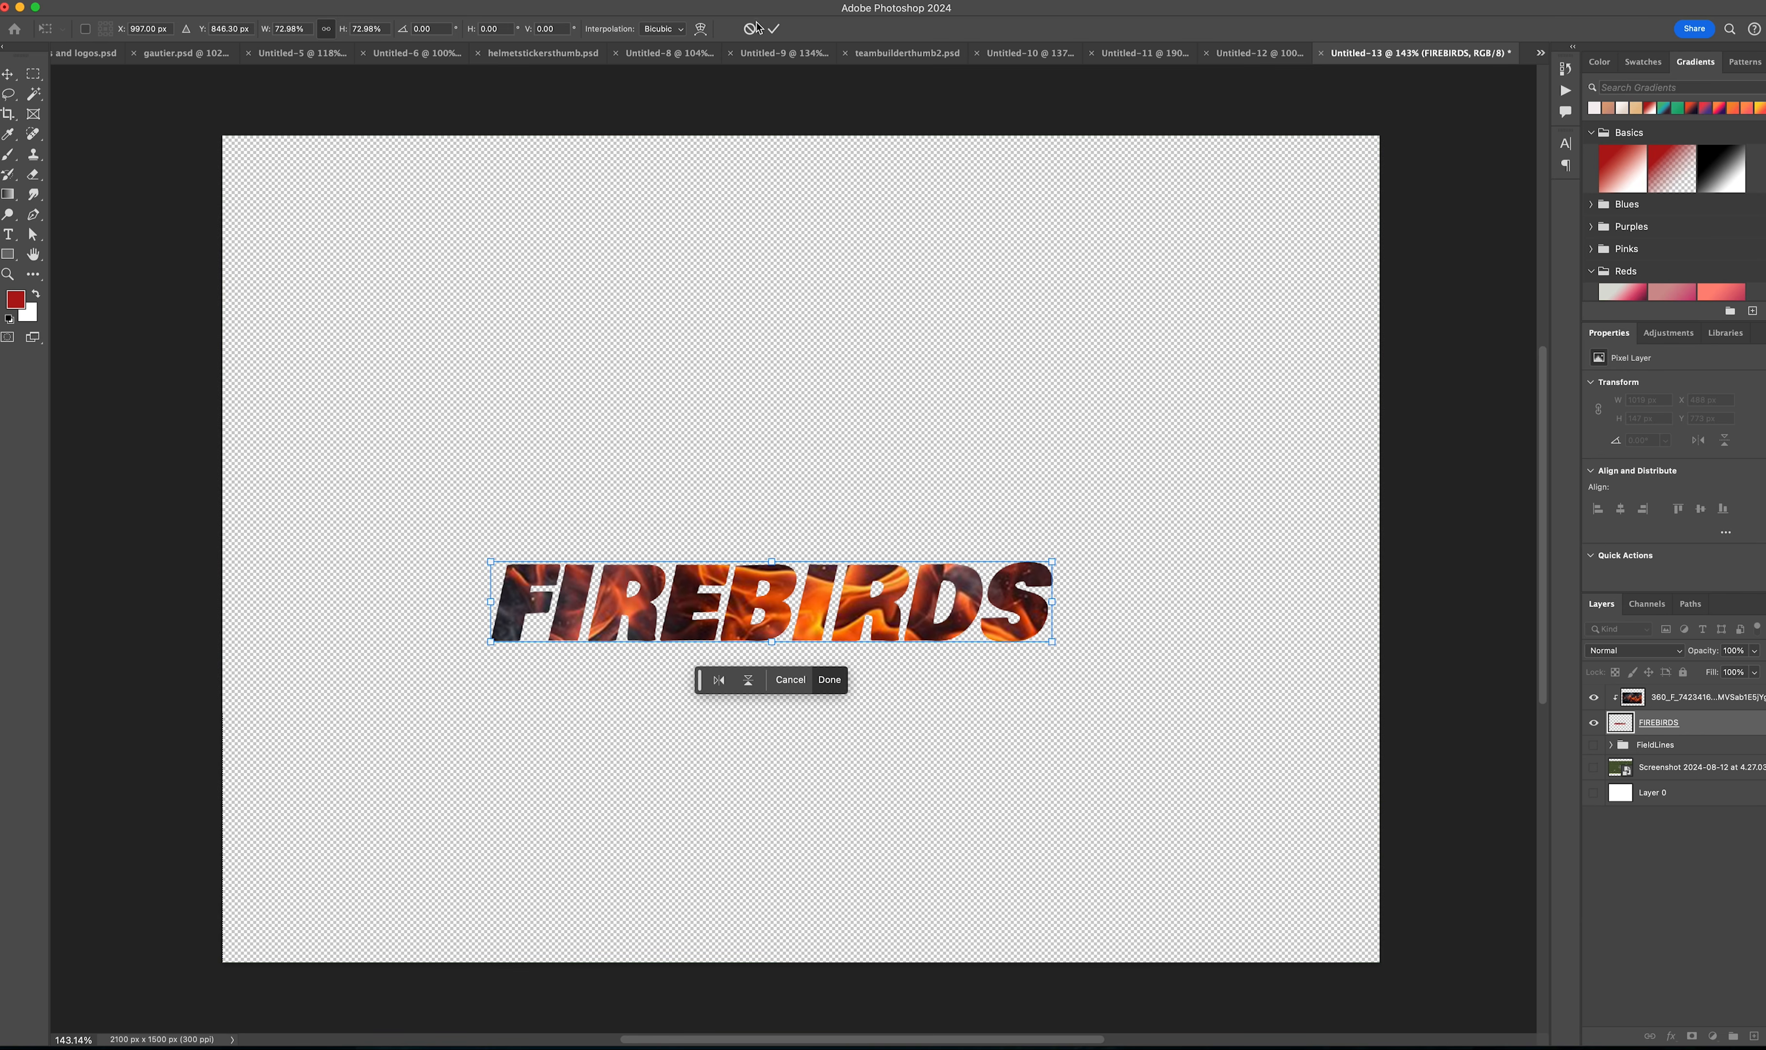
left_click(774, 28)
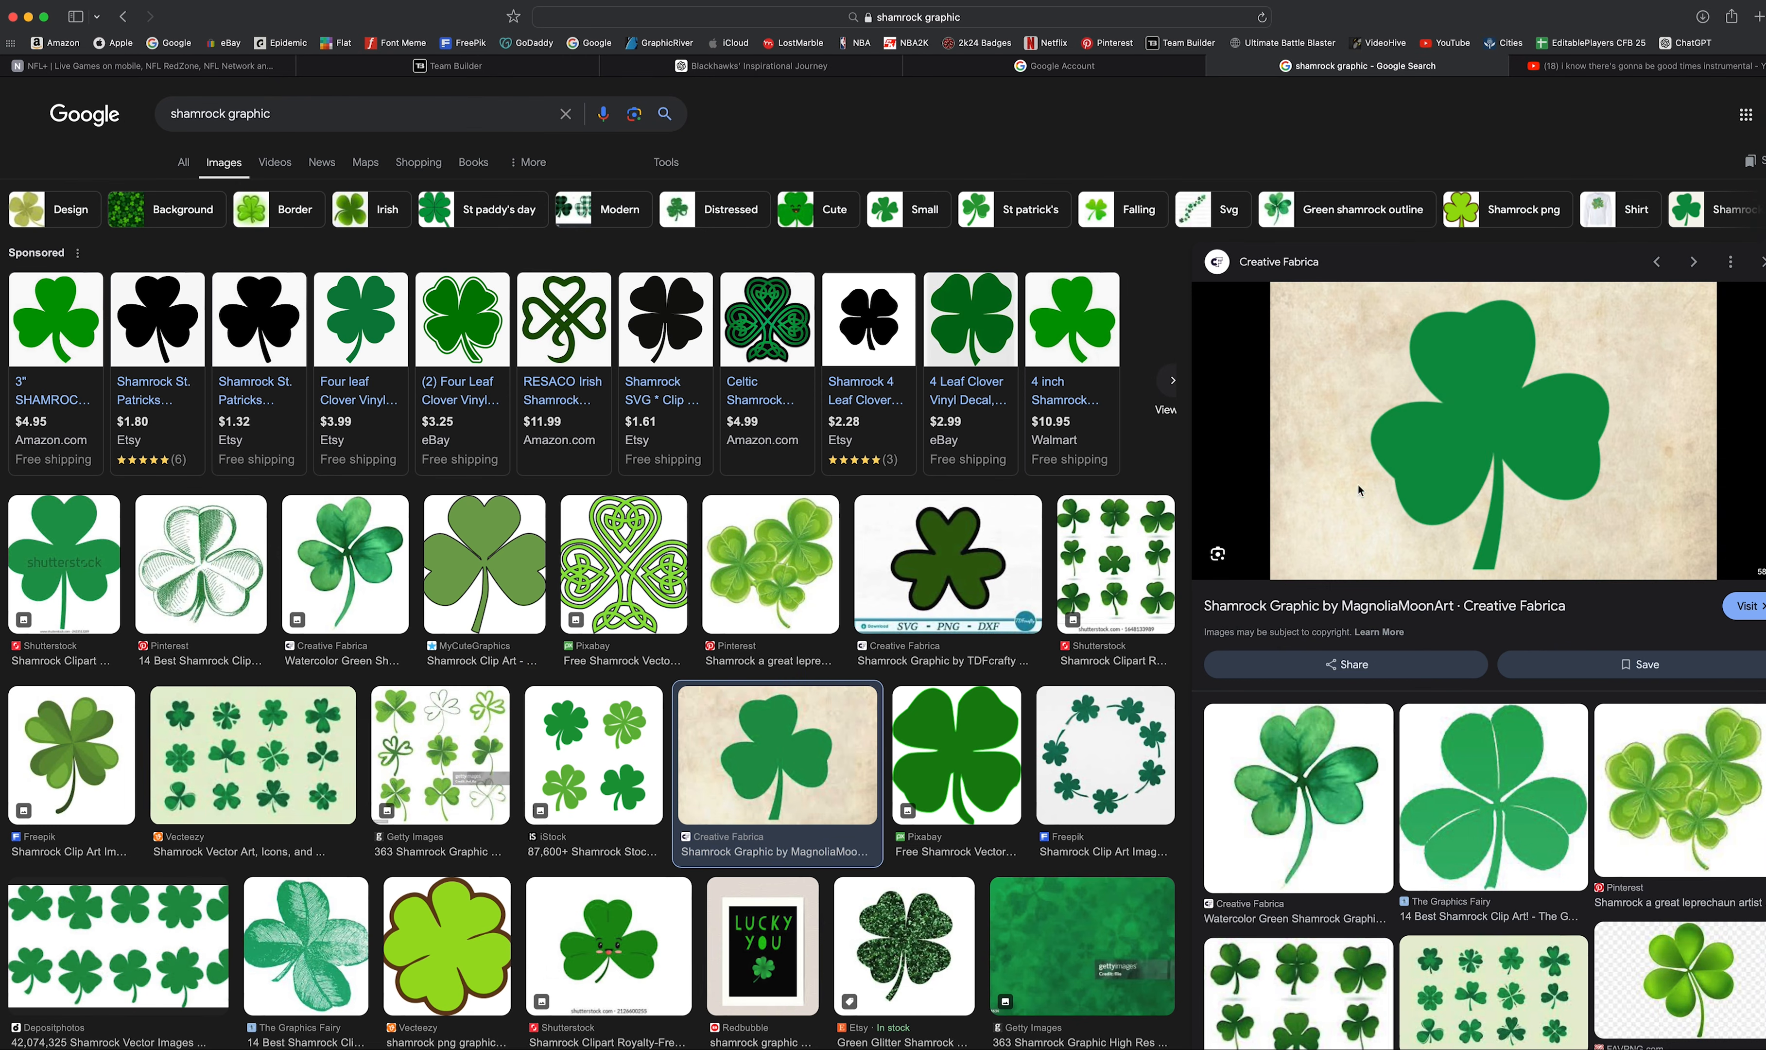
Step: Switch from the browser to Photoshop and place the shamrock image into the Untitled-11 document across the full canvas width
left_click(29, 17)
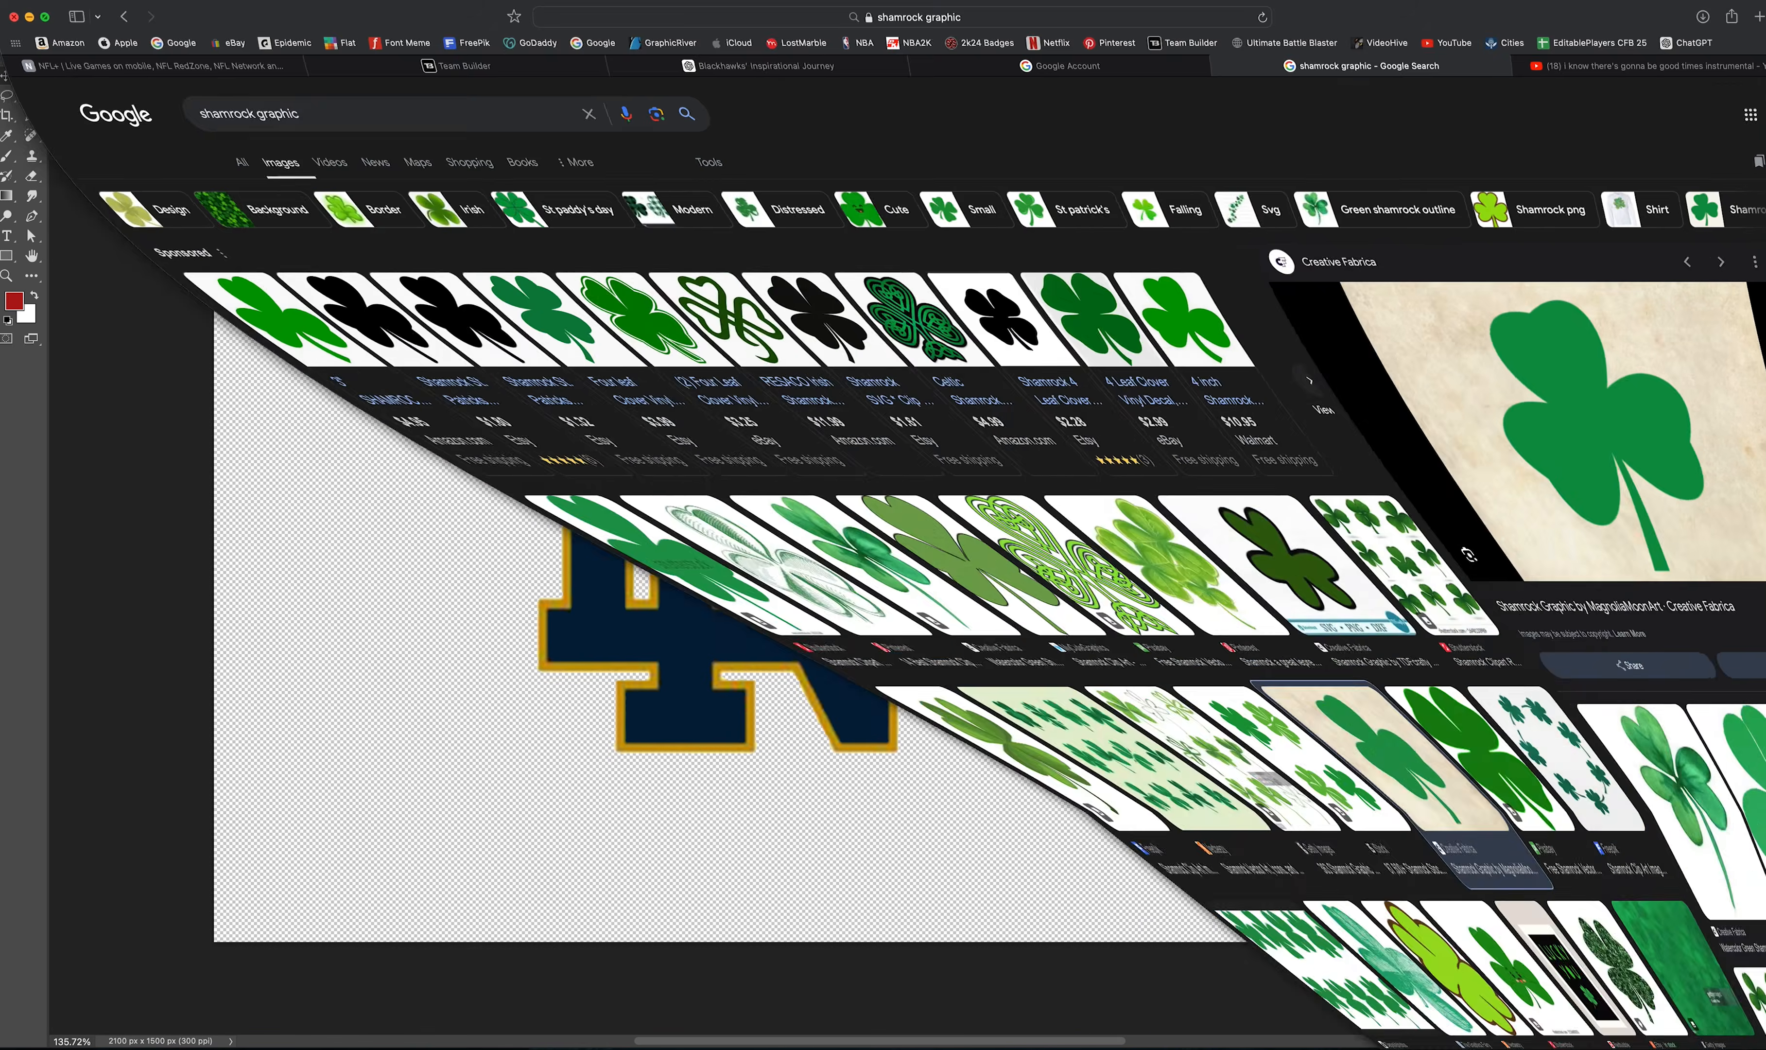
left_click_drag(1637, 536, 1194, 491)
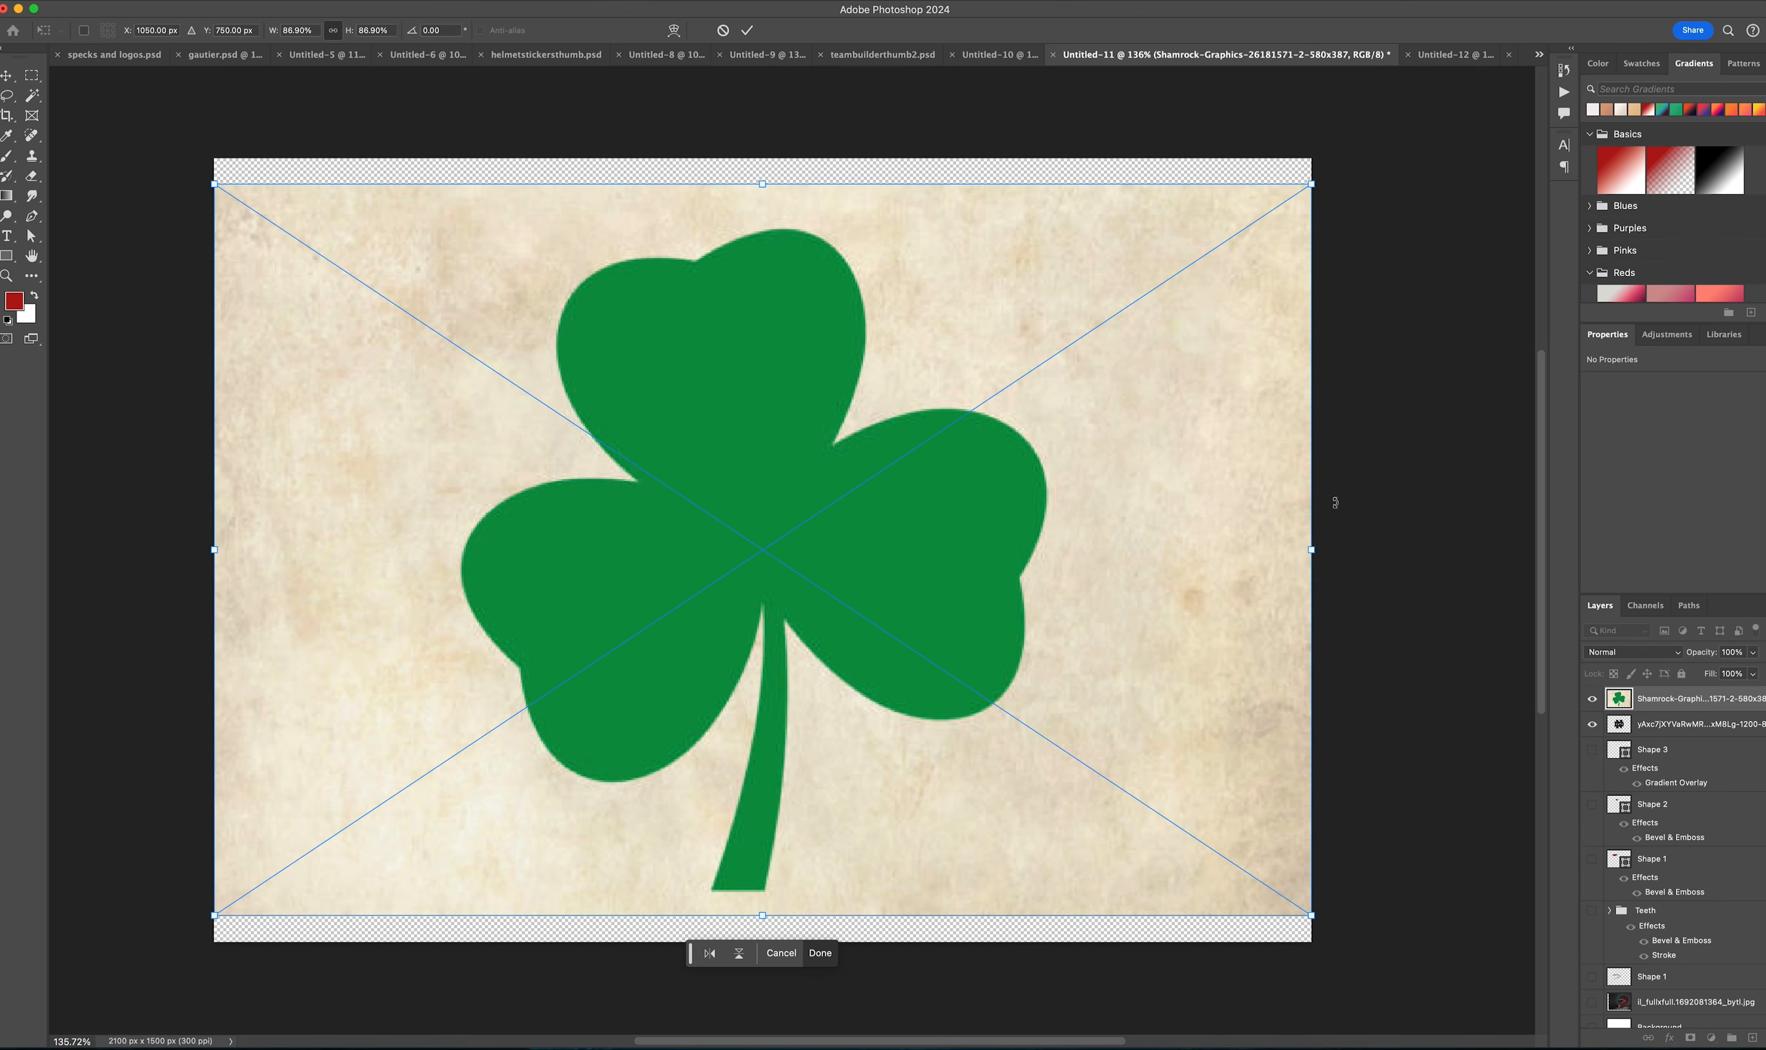
left_click(747, 30)
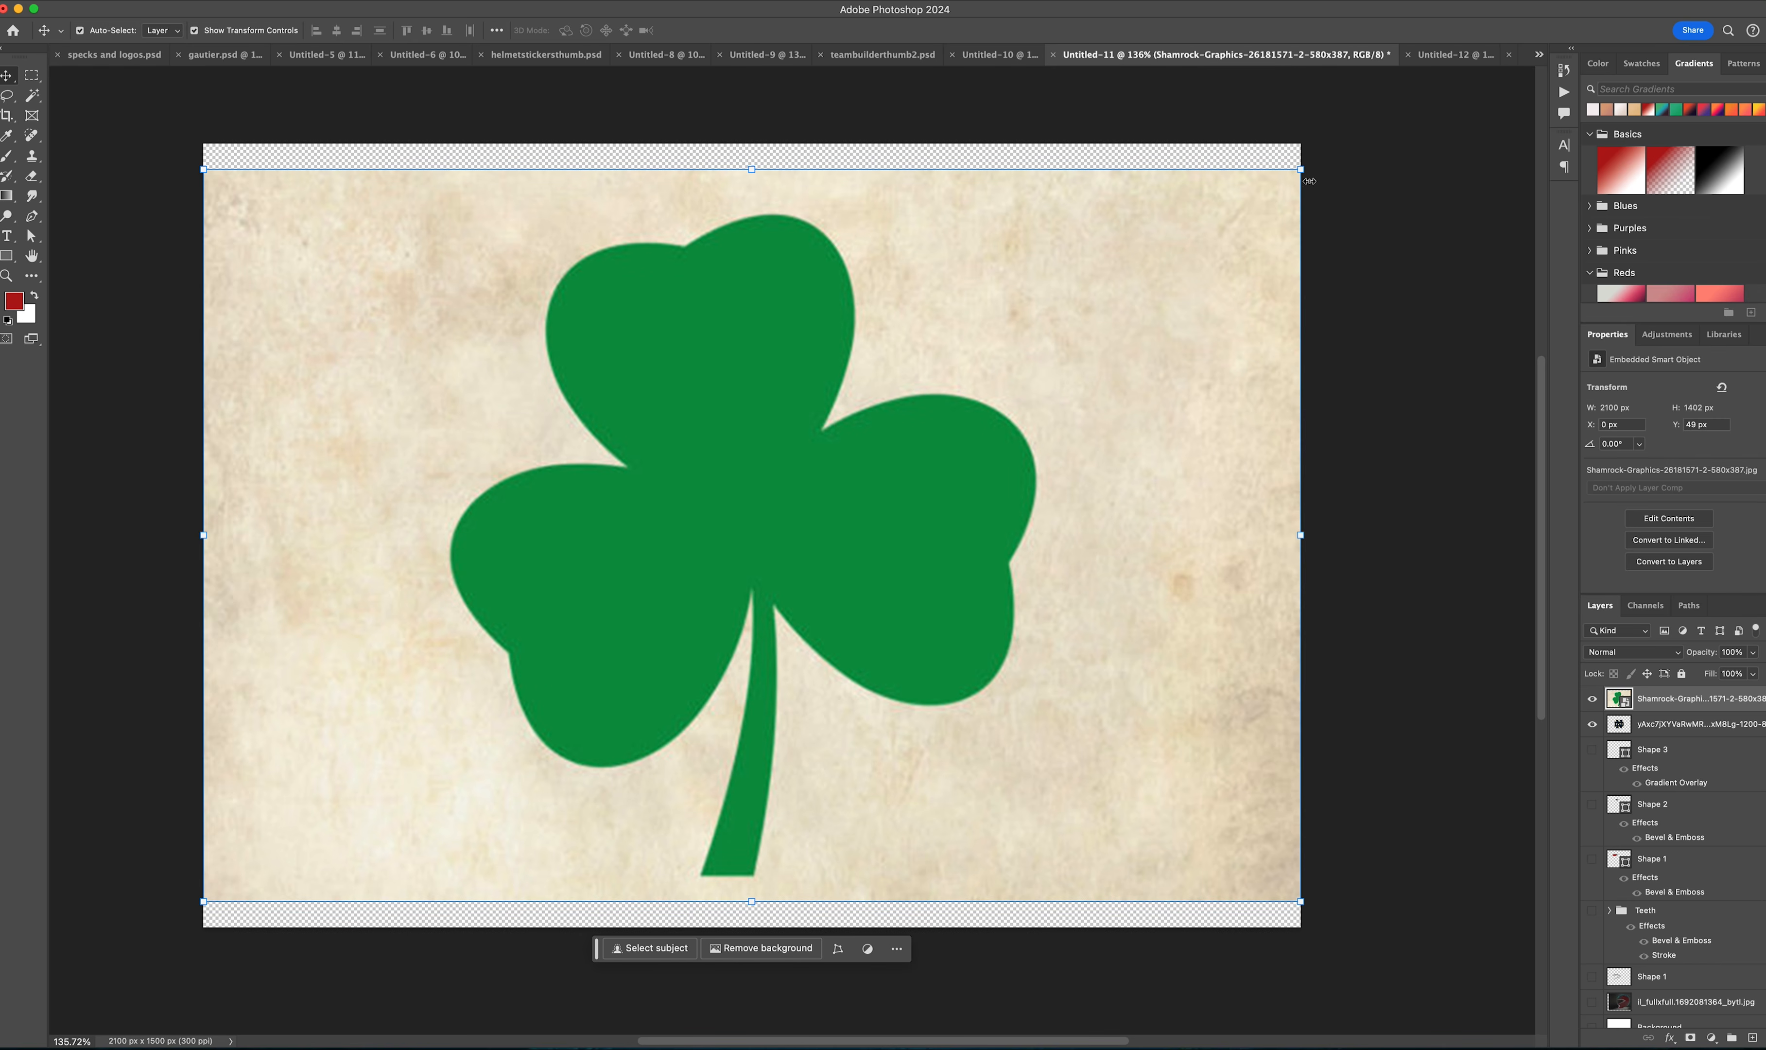
Step: Shrink the shamrock image to about 356 × 238 px and move it to the lower-left of the ND logo
left_click_drag(1296, 164, 381, 769)
left_click_drag(343, 865, 439, 684)
left_click(750, 31)
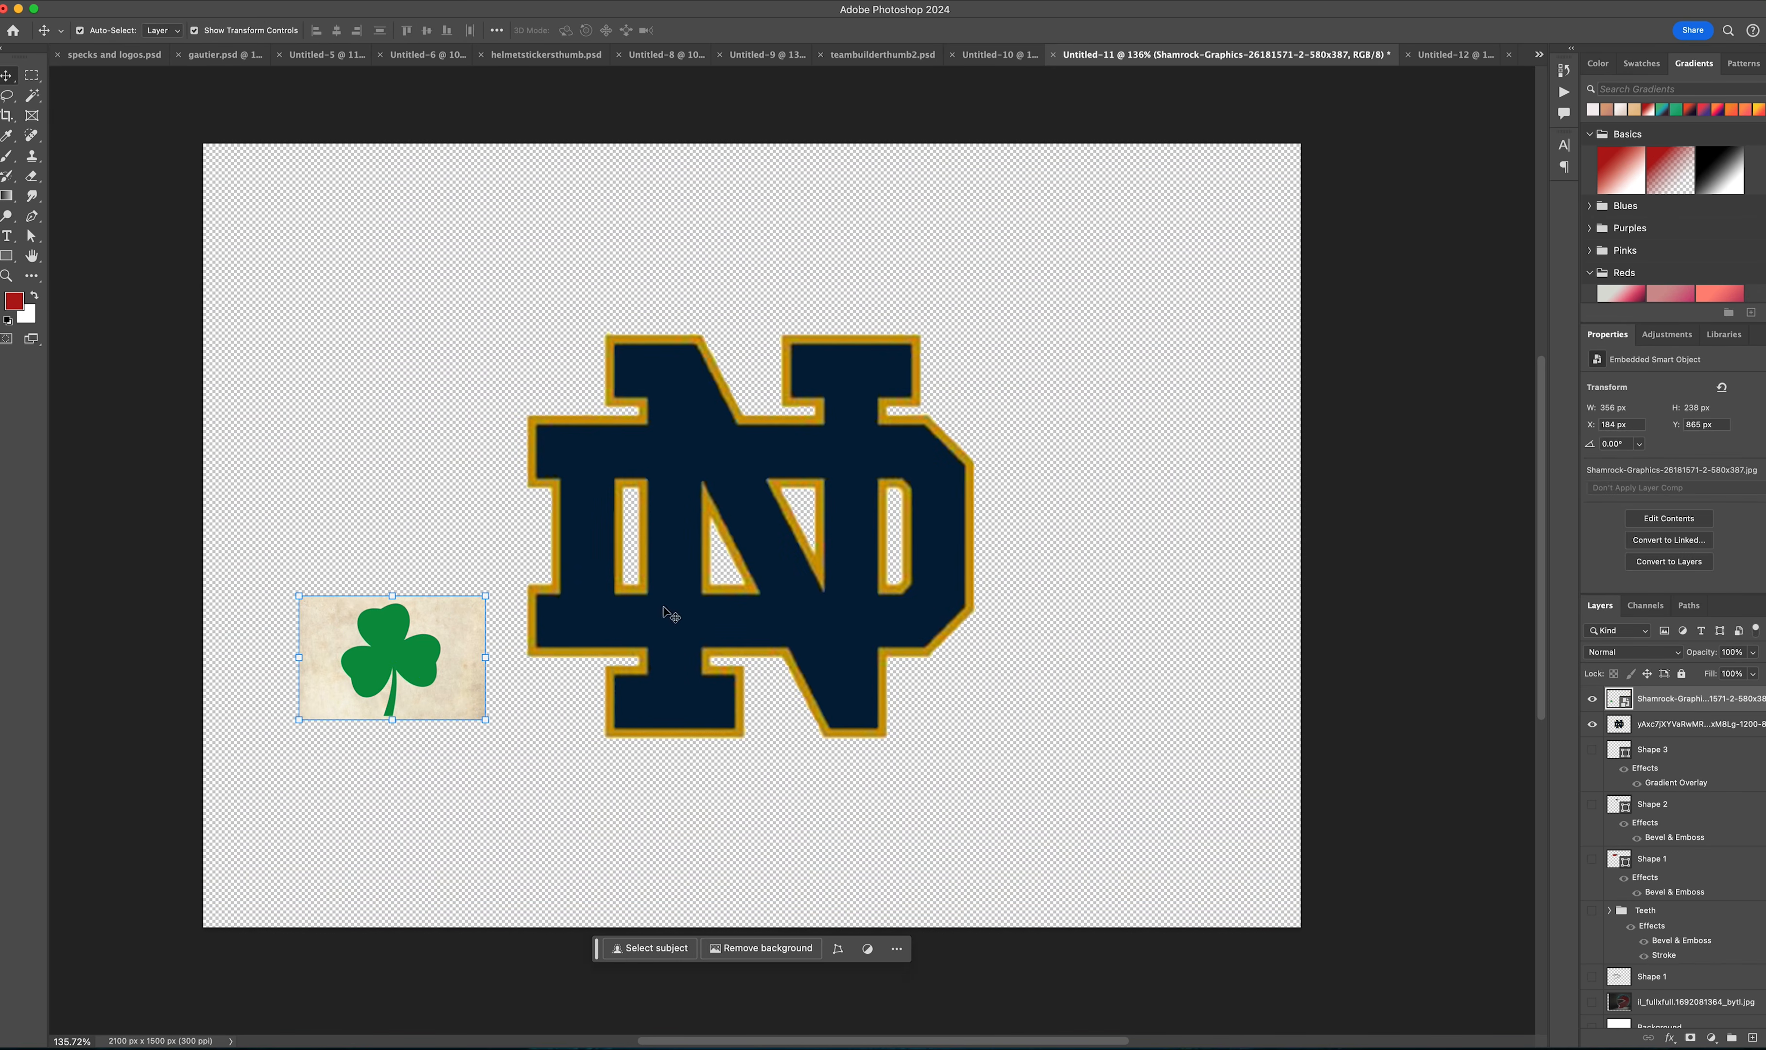
Step: Hide the ND logo layer and rasterize the shamrock image into a pixel layer
left_click(1591, 724)
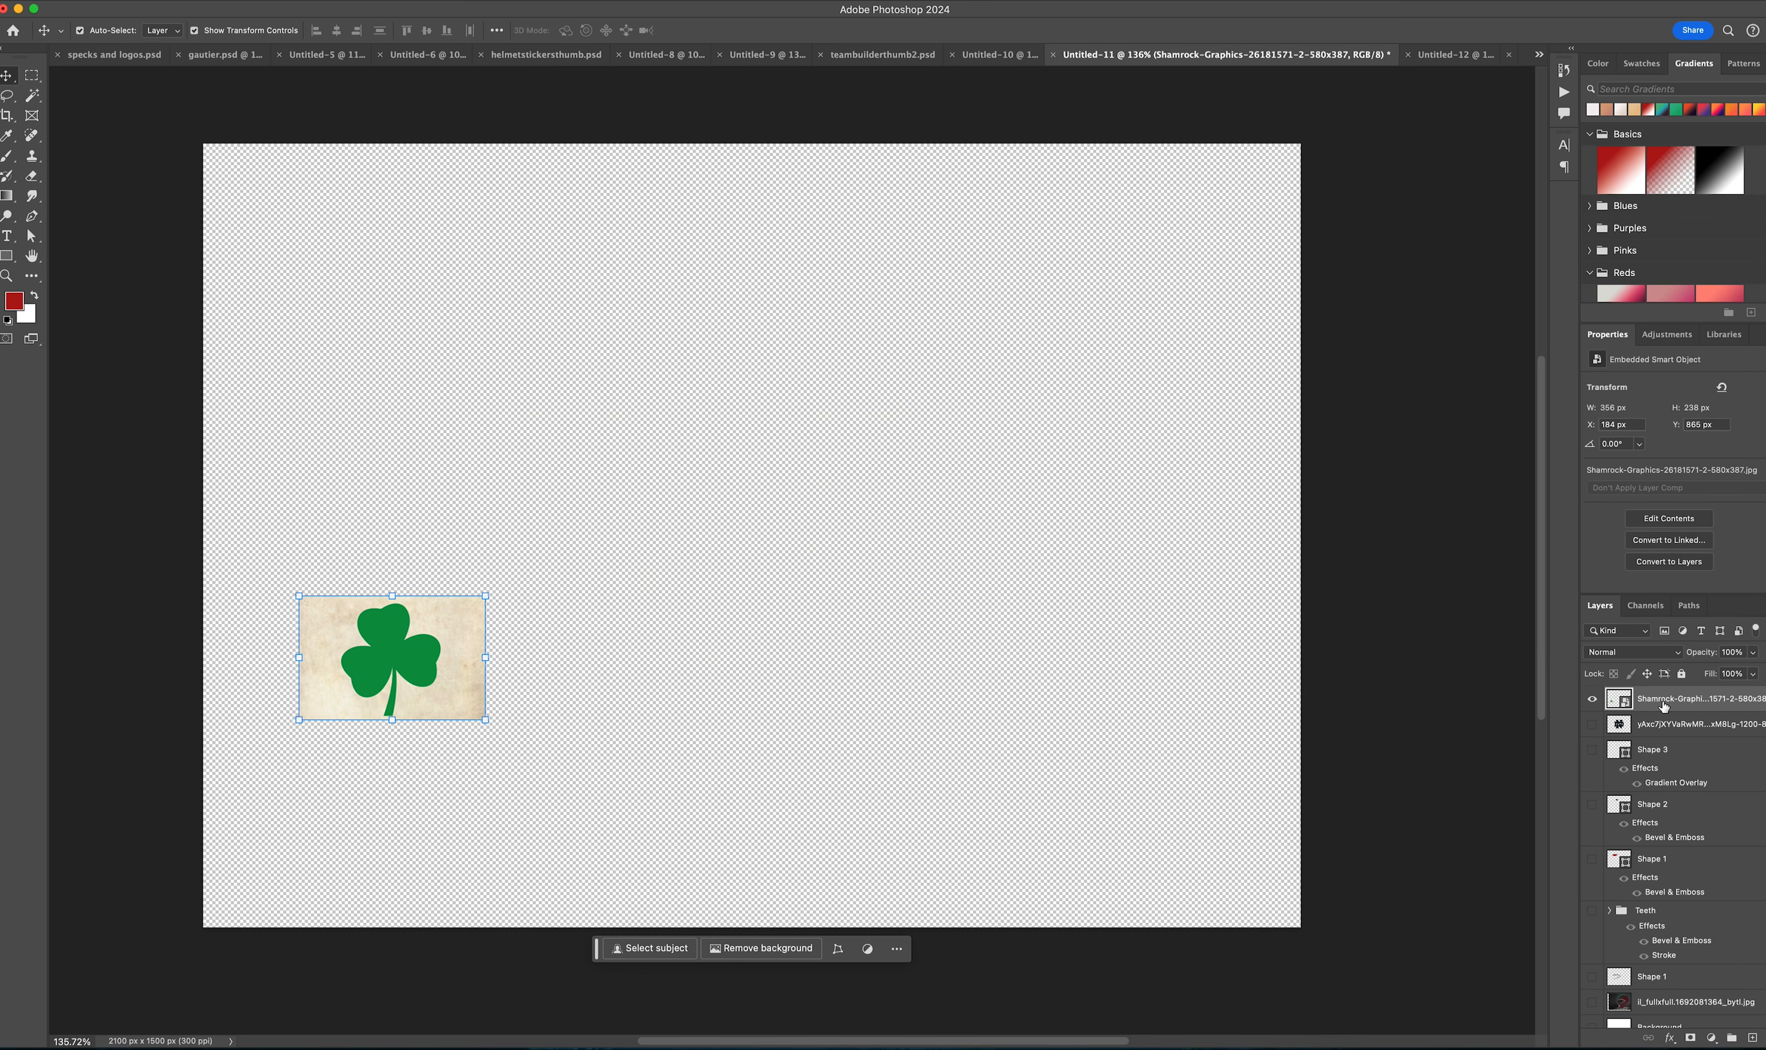
right_click(1690, 701)
left_click(1724, 761)
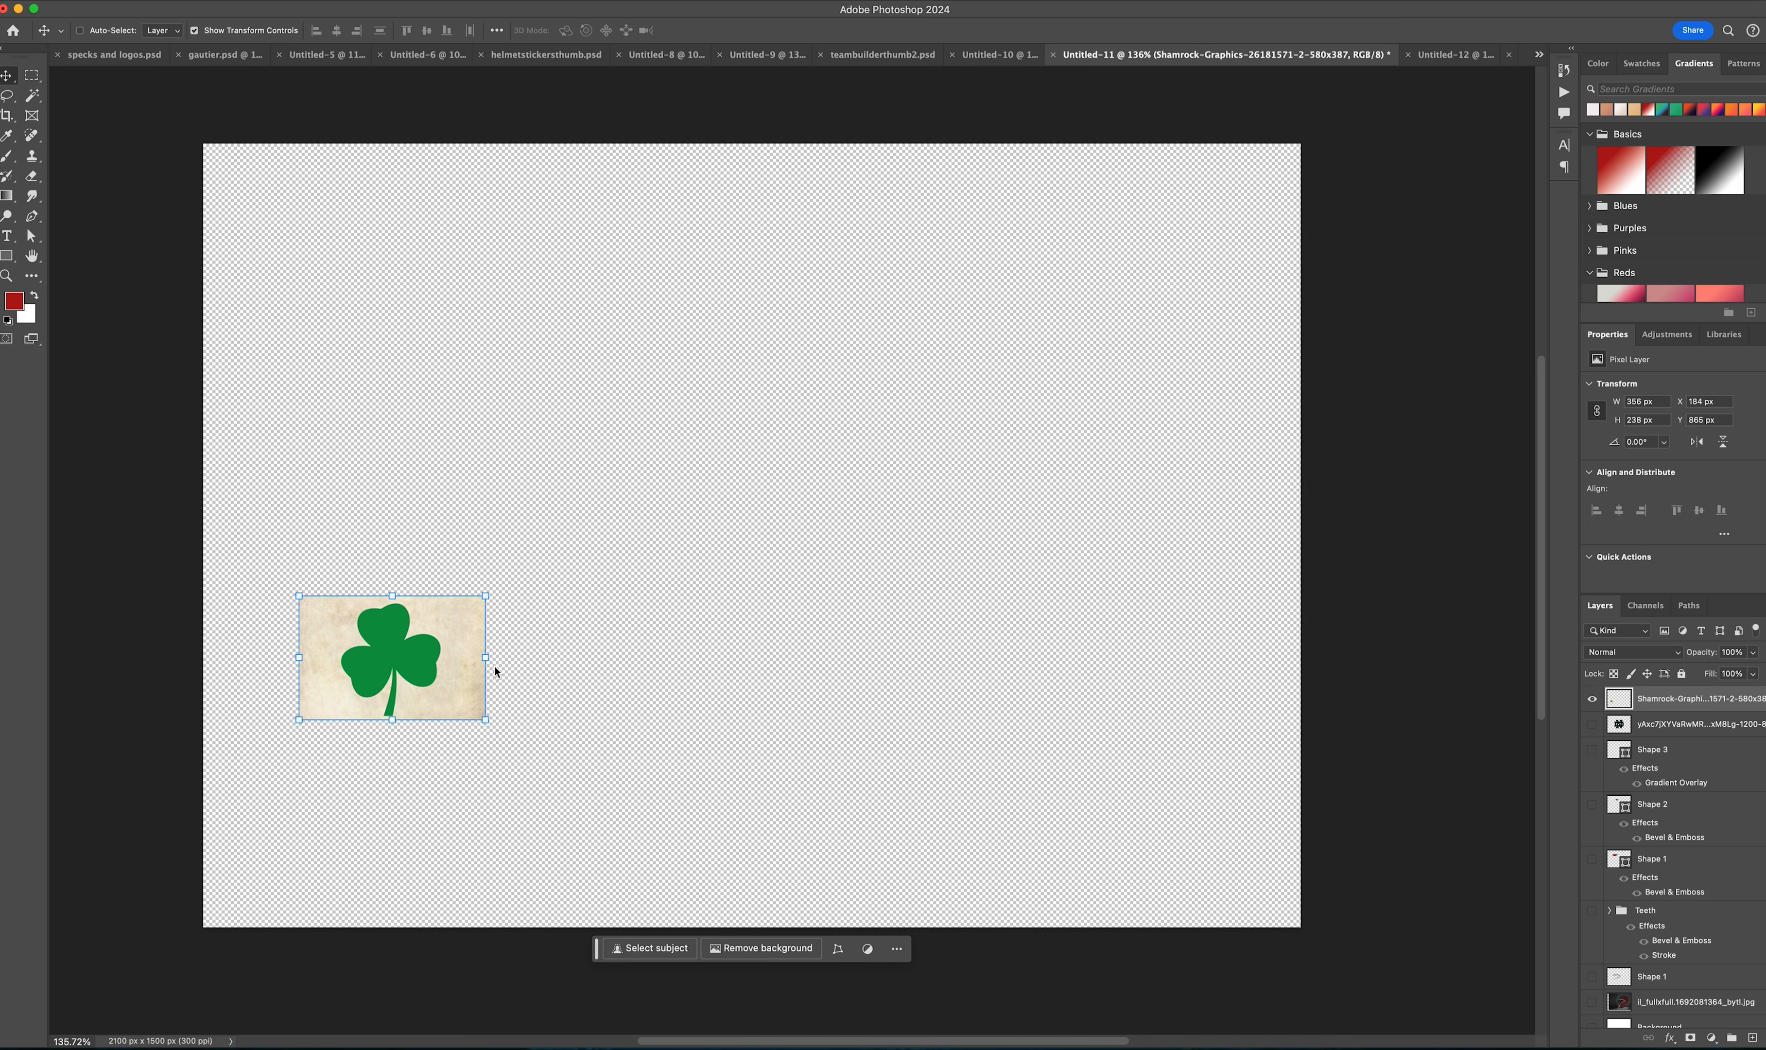
Step: Duplicate the shamrock layer and align the copy edge to edge on the original's right side
scroll(494, 671, "up", 1)
key("super+v")
left_click_drag(723, 557, 552, 677)
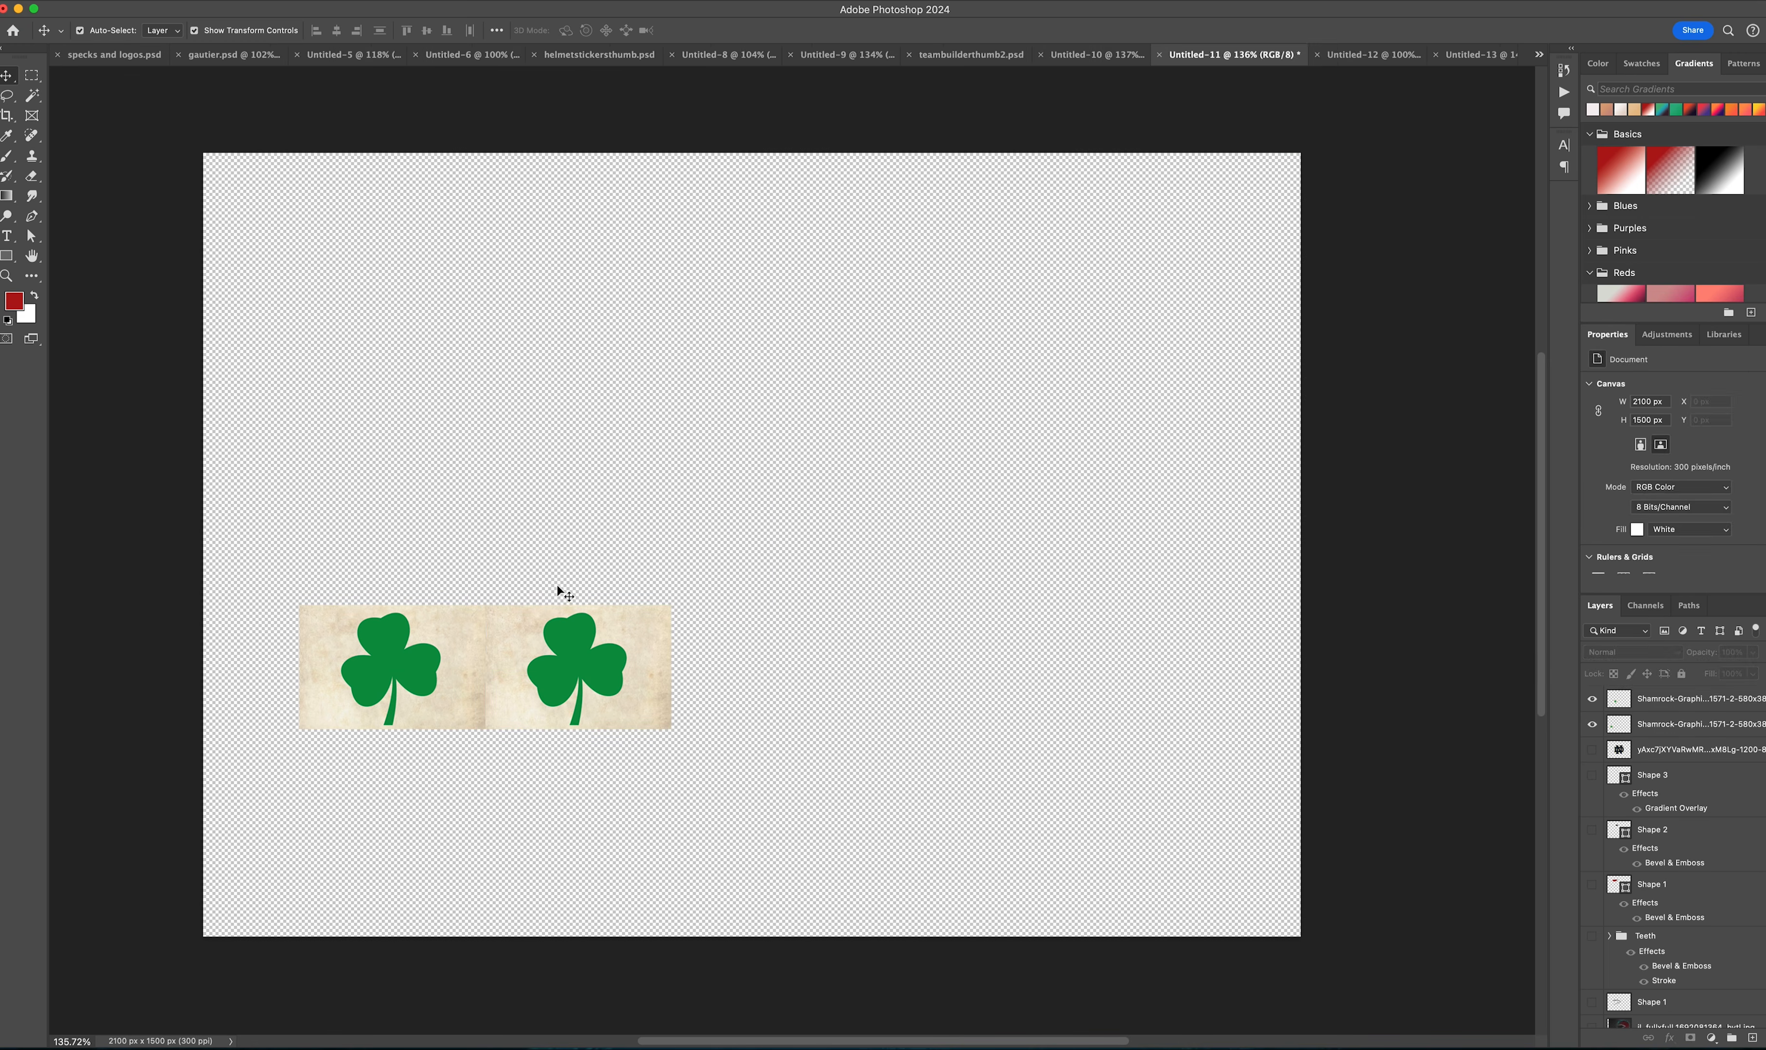
Step: Duplicate the shamrock tile edge to edge, shrinking the tiles, until they form a 4 × 4 grid on the canvas
key("super+v")
left_click_drag(688, 573, 718, 631)
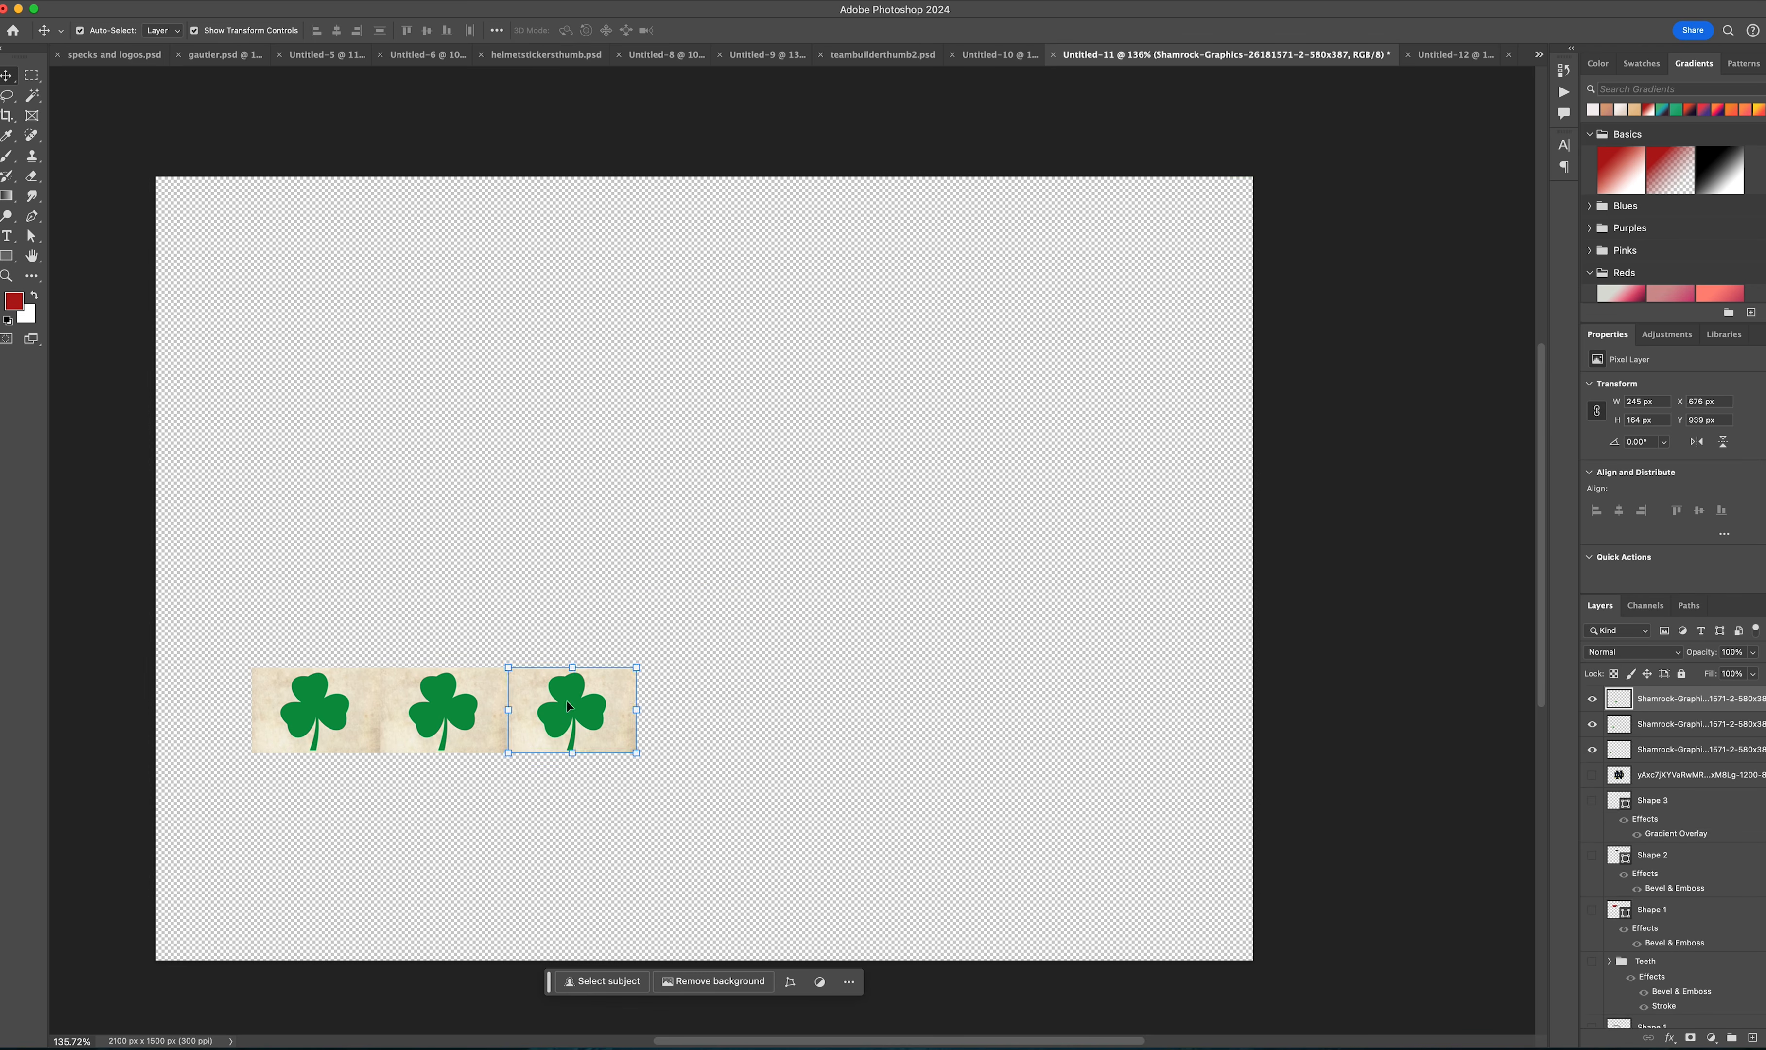
left_click_drag(316, 710, 315, 620)
left_click_drag(702, 564, 700, 624)
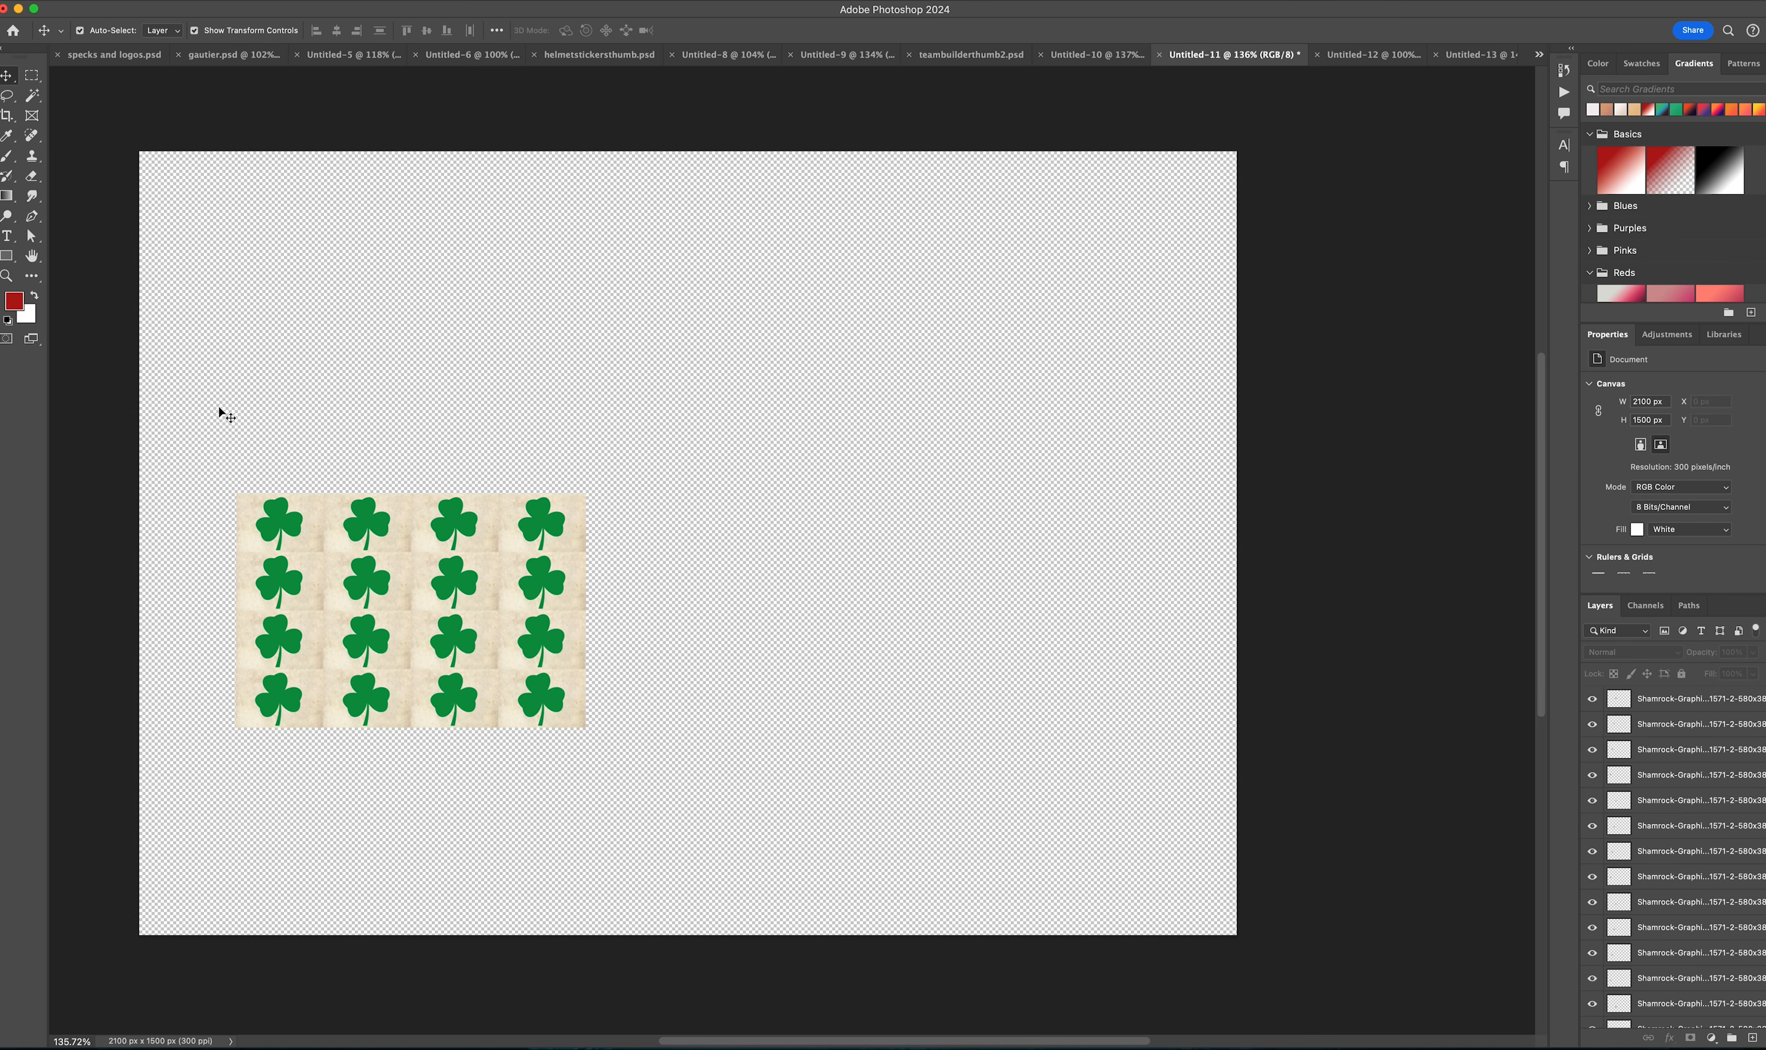
left_click_drag(219, 409, 694, 816)
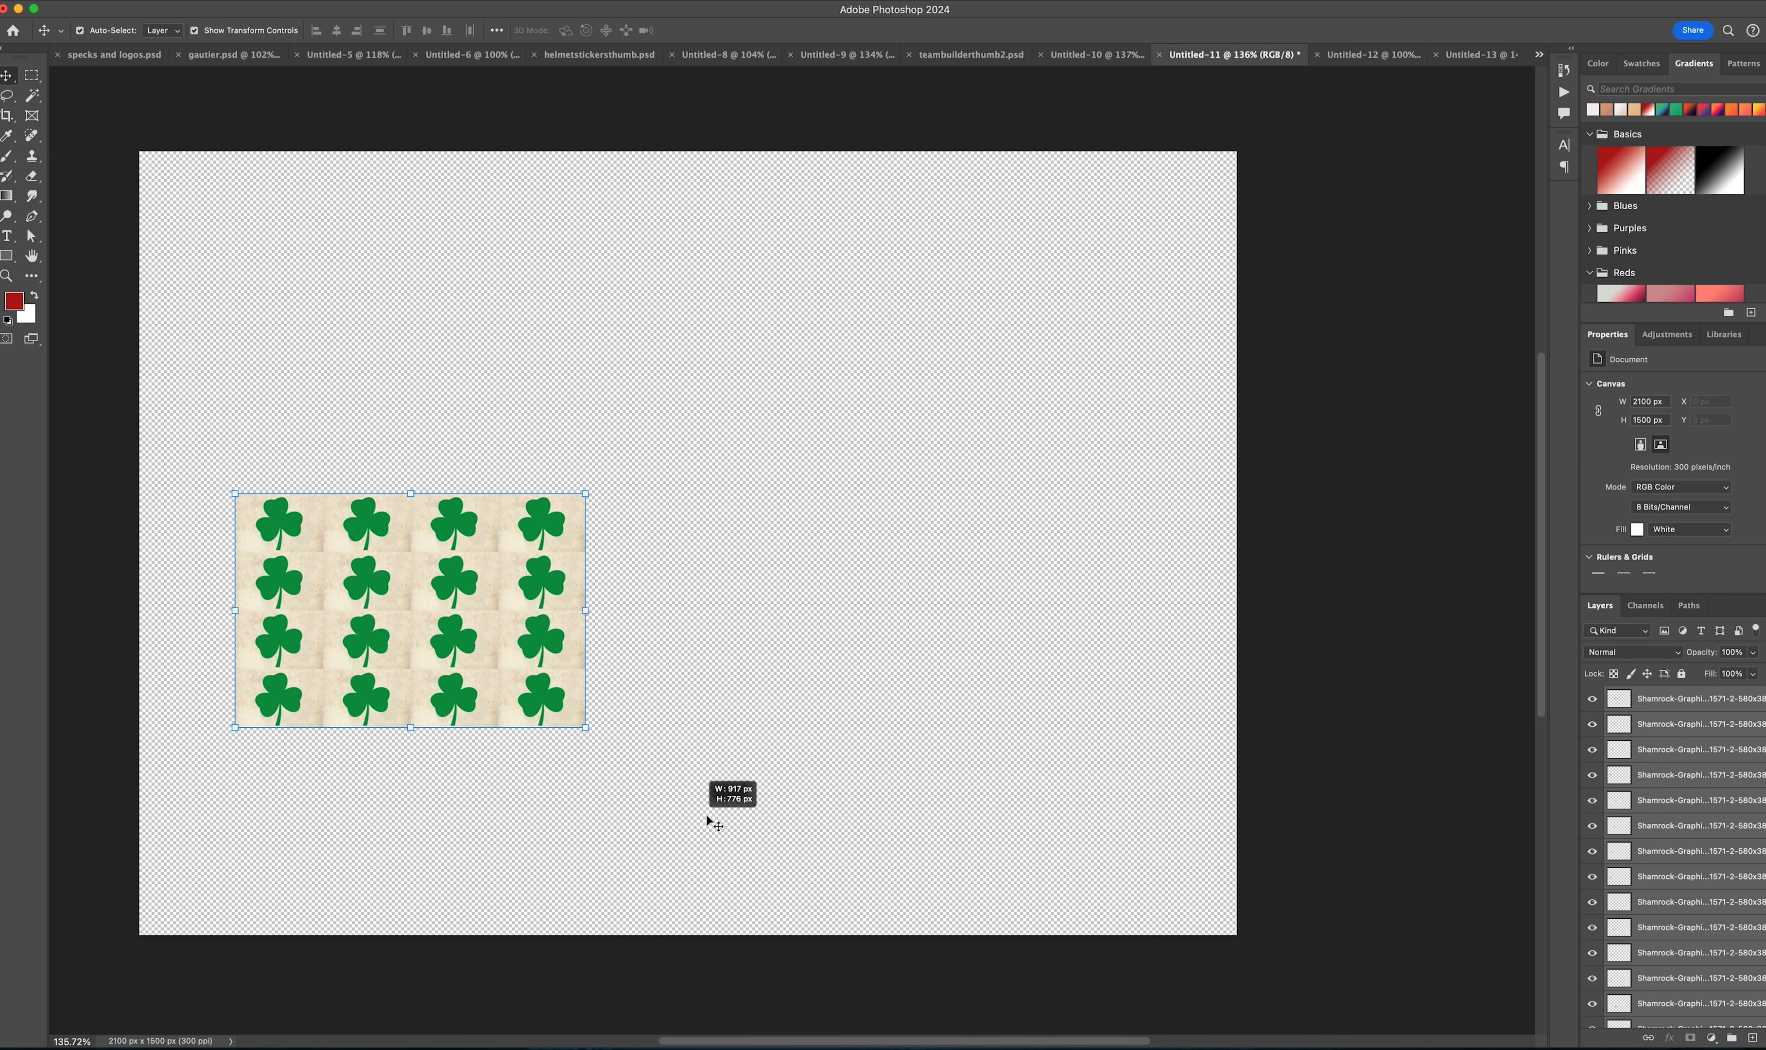
left_click(690, 519)
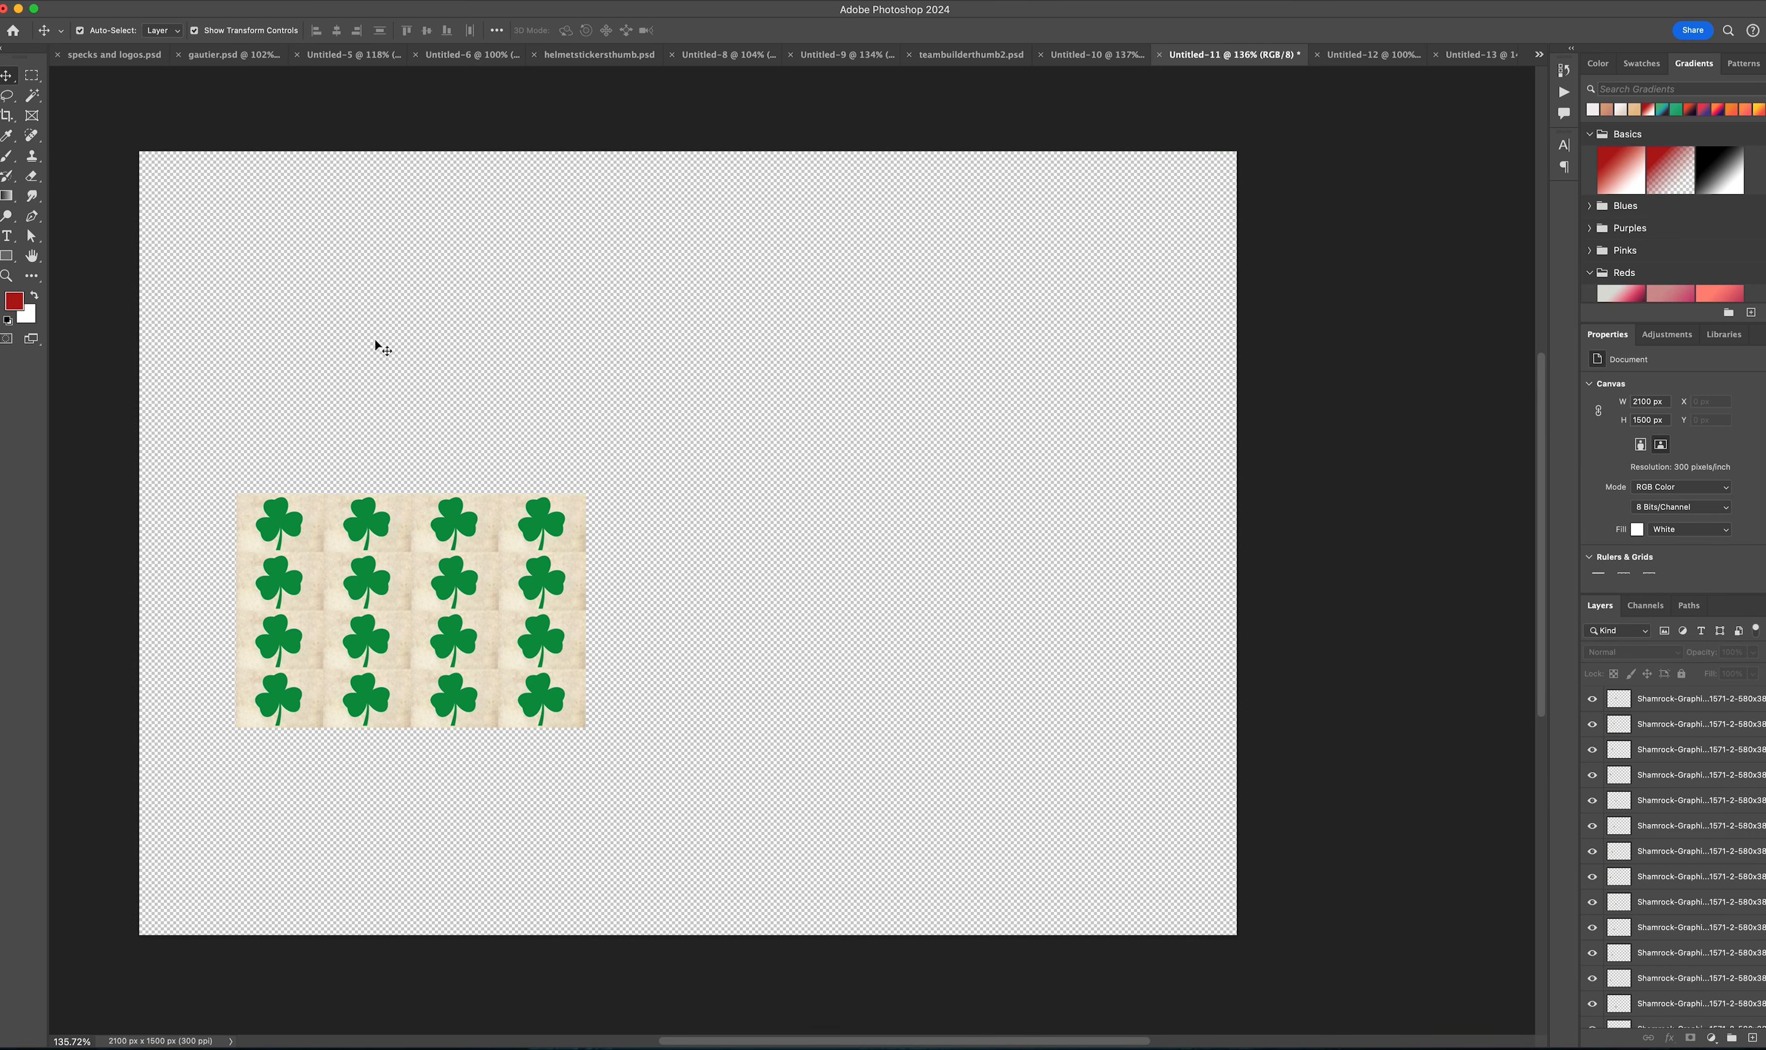
Step: Select the 4 × 4 shamrock grid with the Rectangular Marquee tool, keeping the selection just inside the grid's outer edges
scroll(376, 340, "left", 5)
scroll(569, 387, "right", 3)
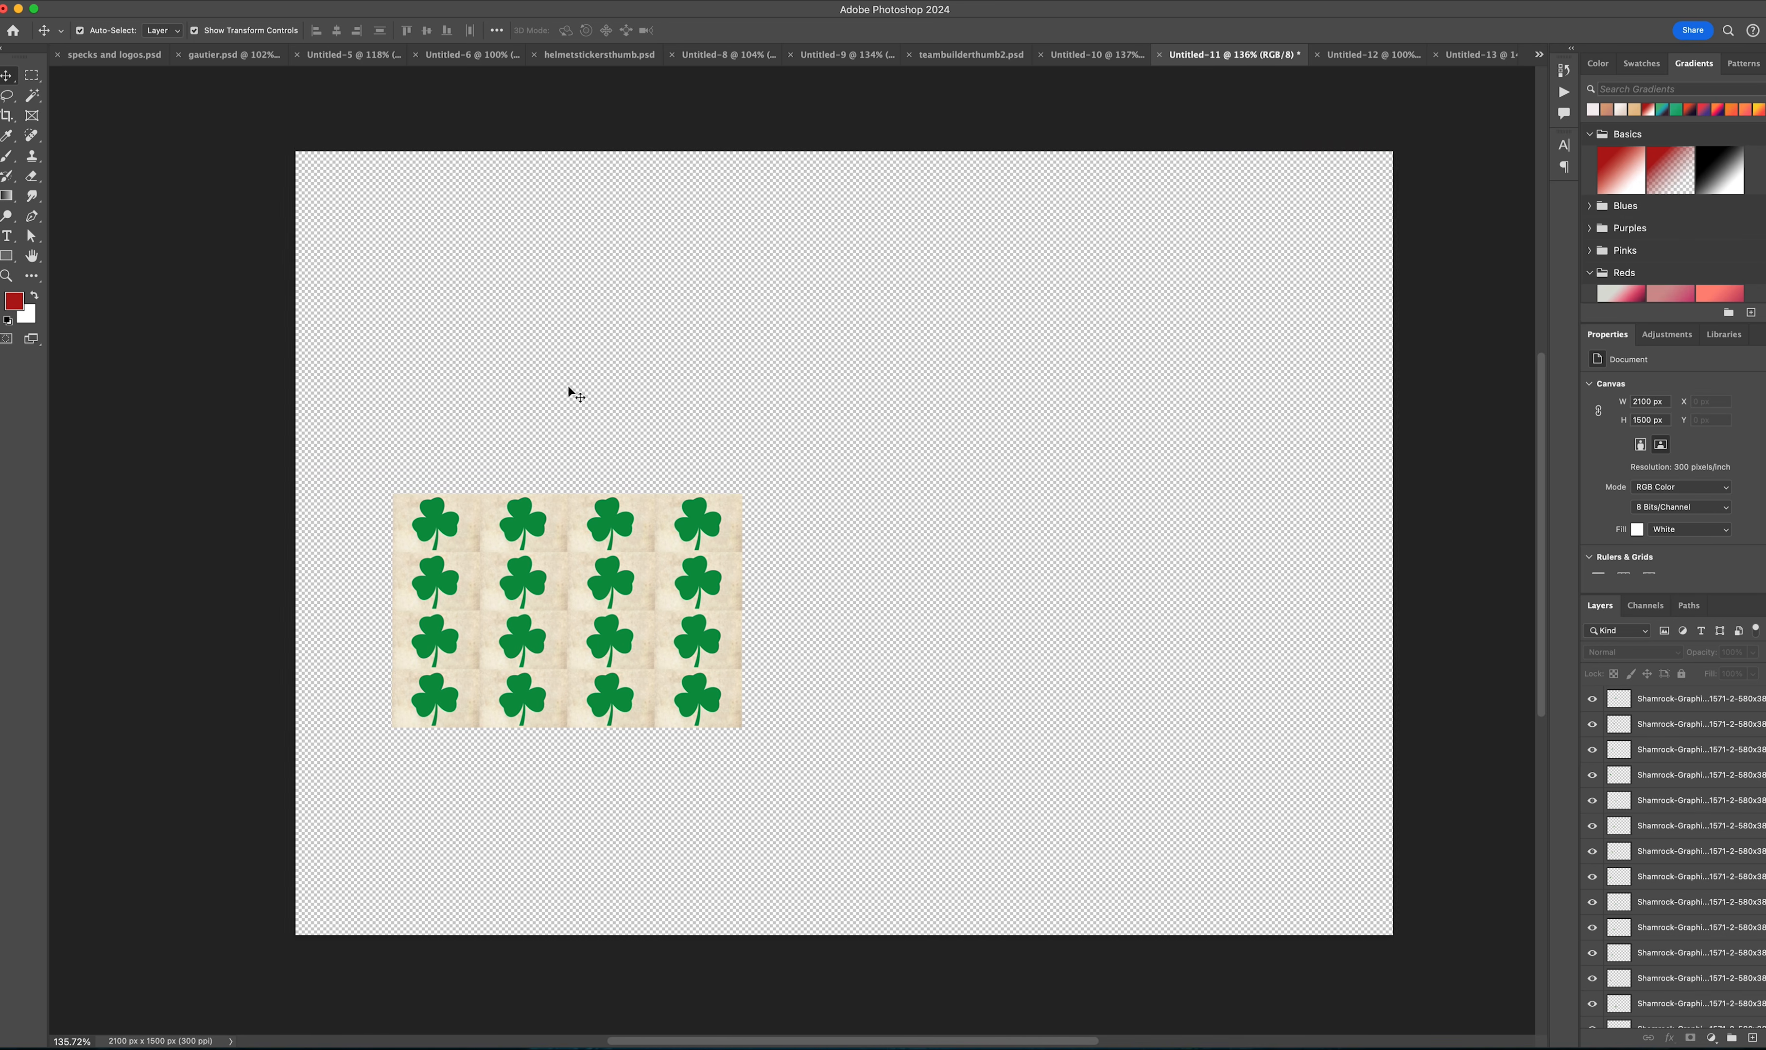
scroll(575, 395, "left", 1)
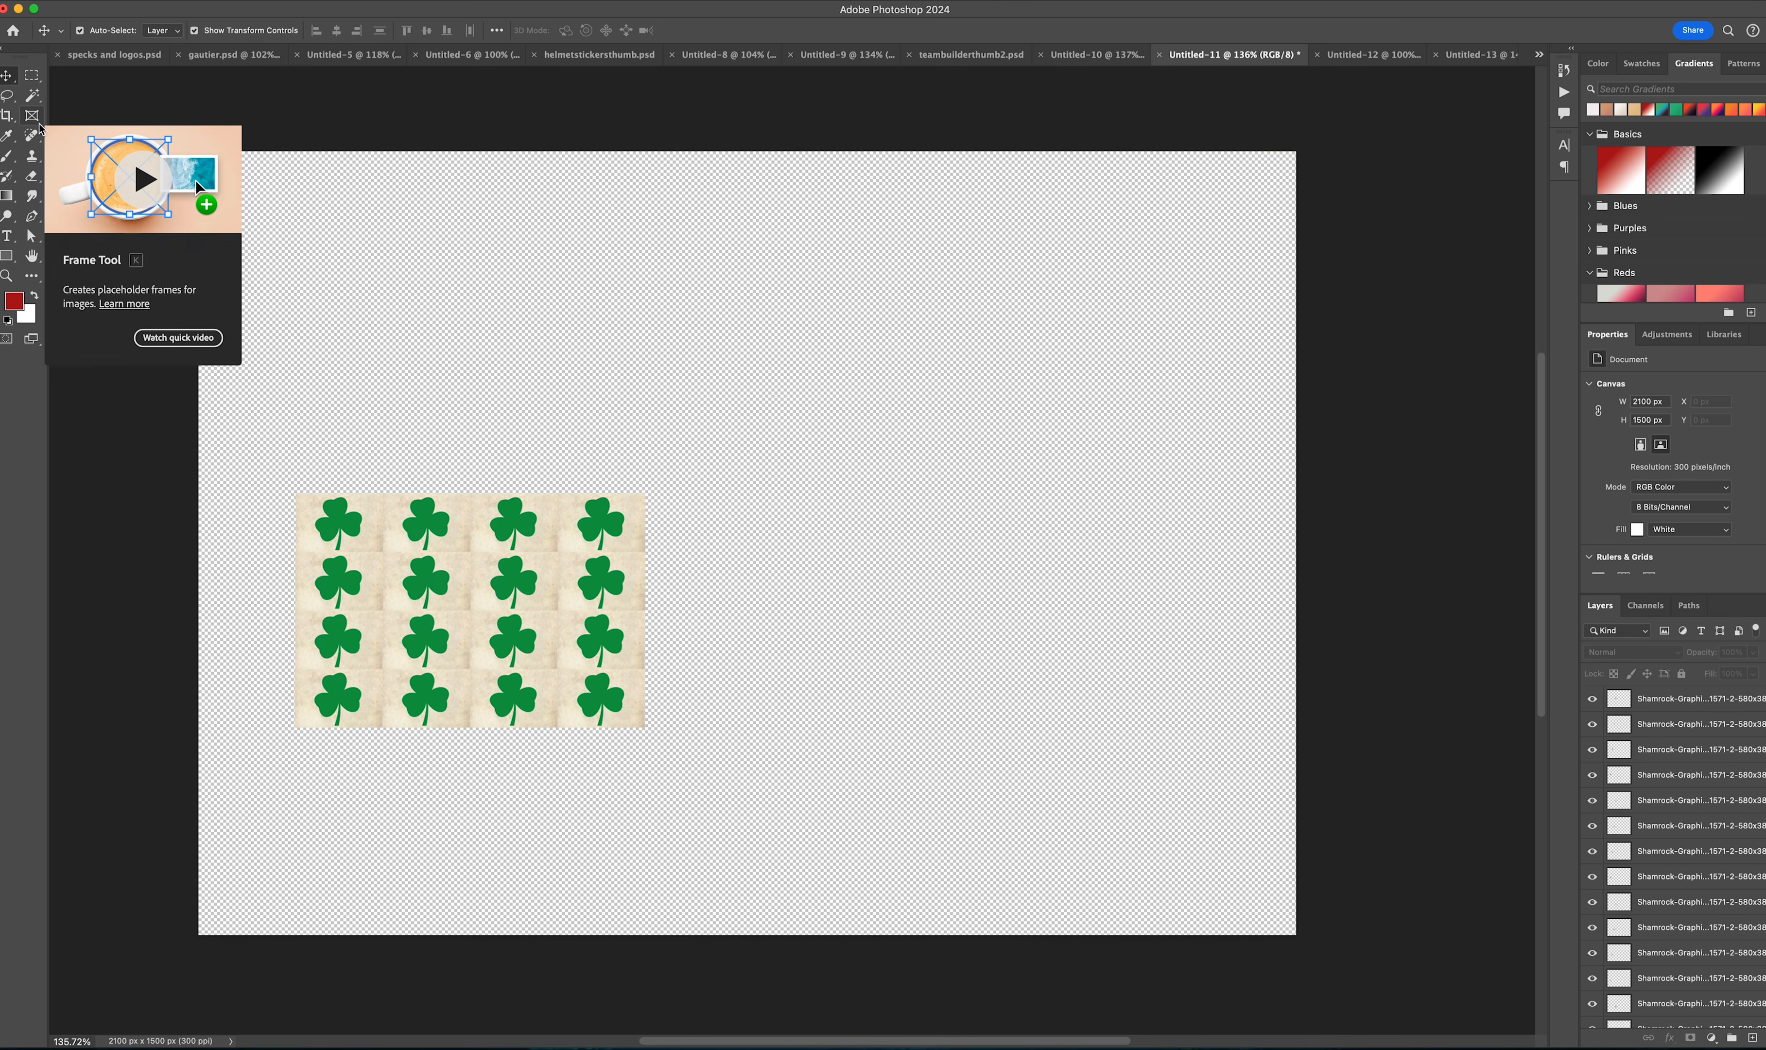
left_click(40, 79)
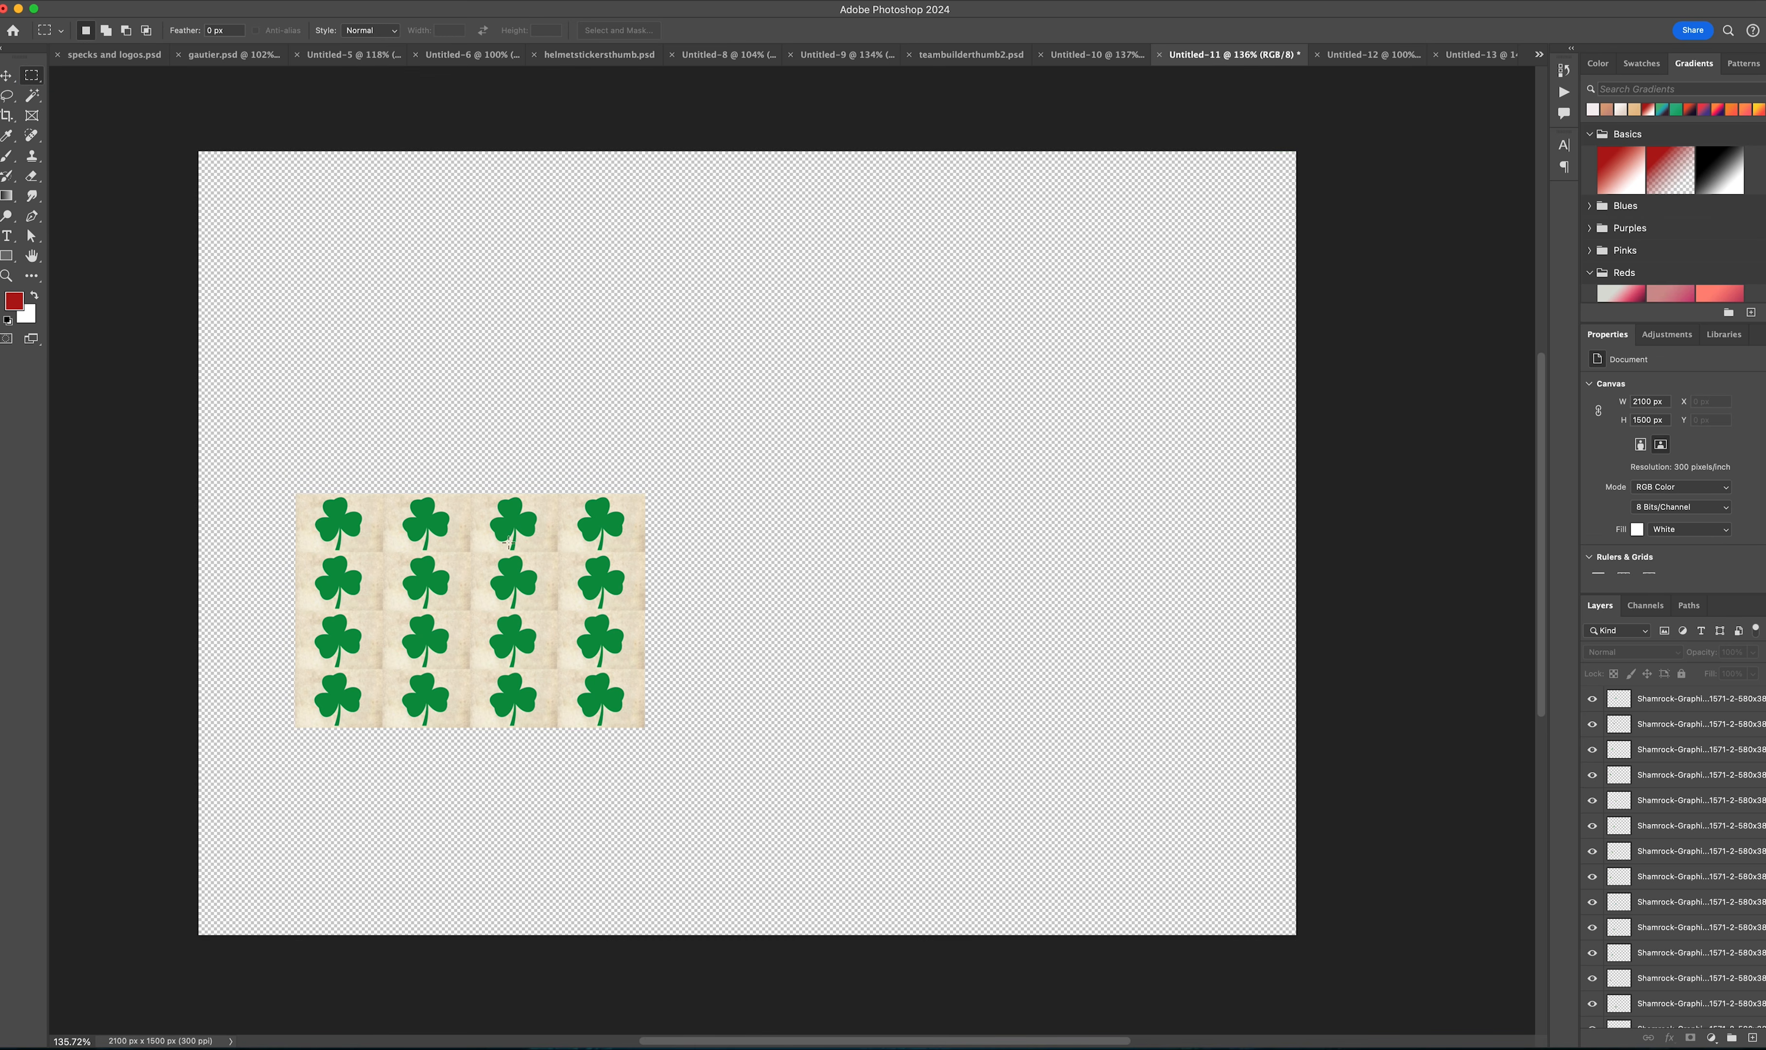
left_click_drag(296, 490, 643, 729)
left_click(444, 538)
left_click_drag(301, 495, 643, 726)
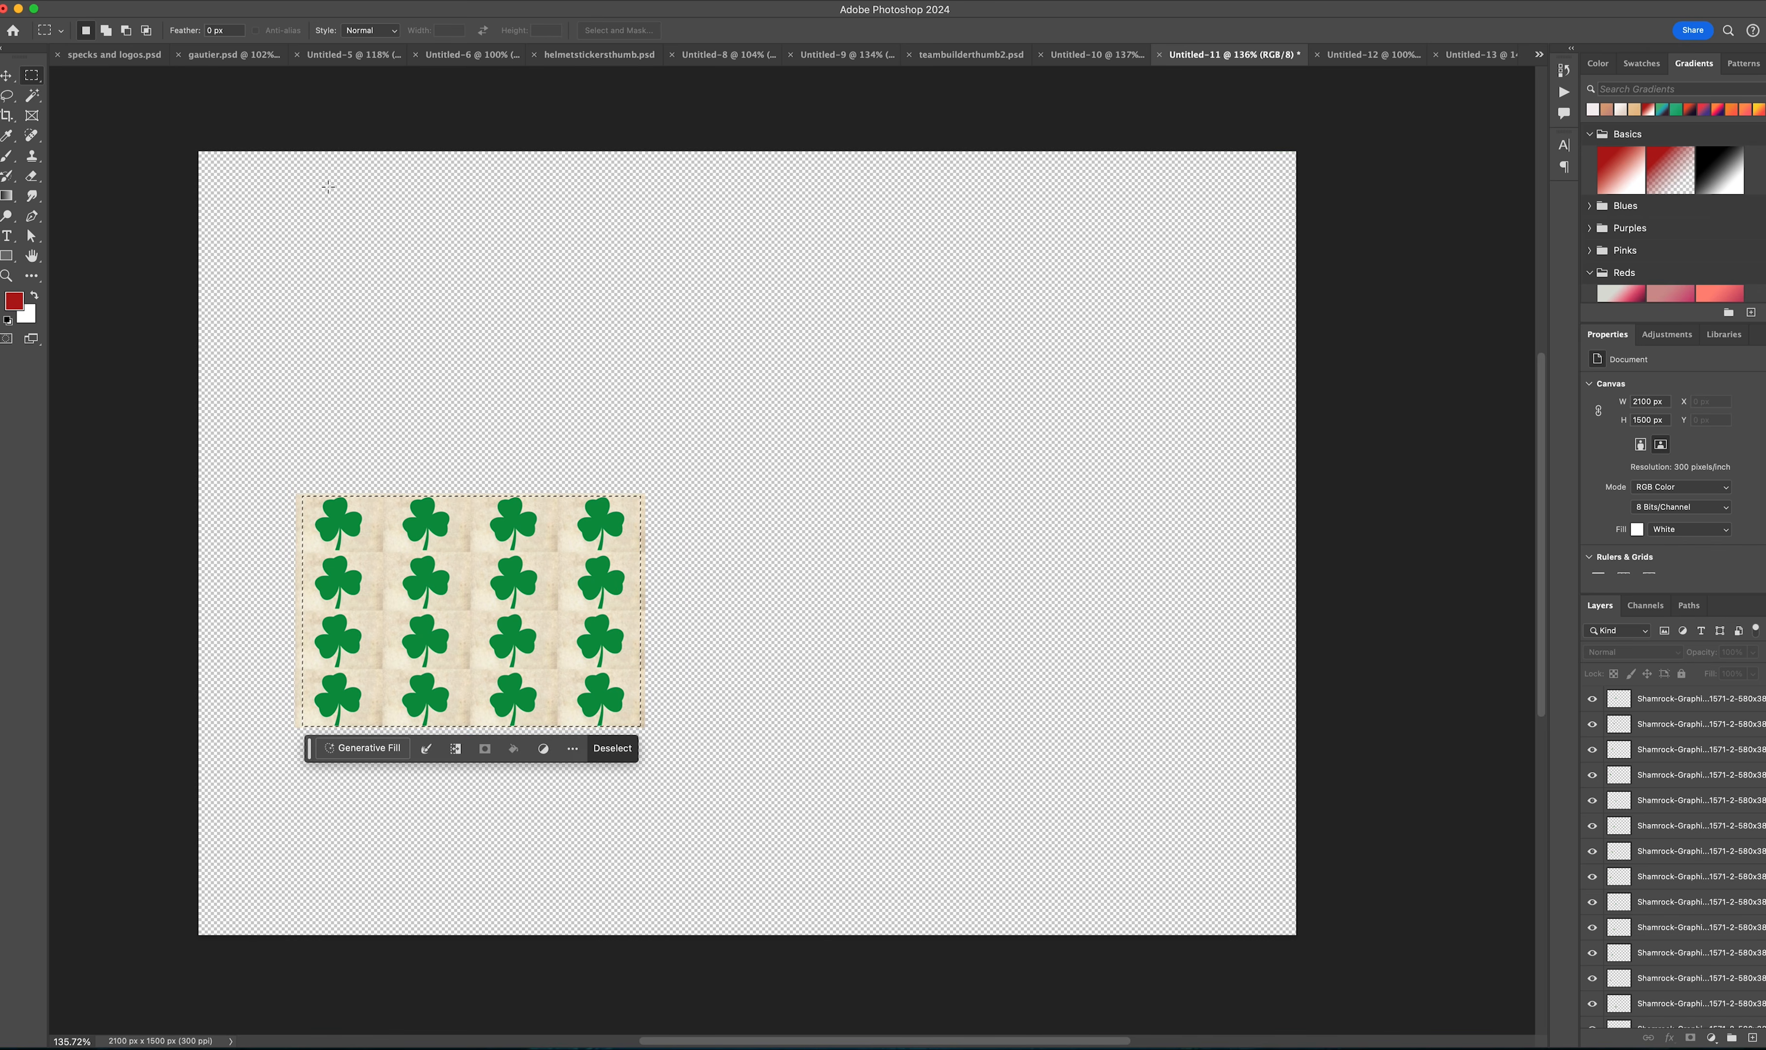
Step: Define the selected shamrock grid as a pattern named Shamrocks, and clear the selection
left_click(57, 0)
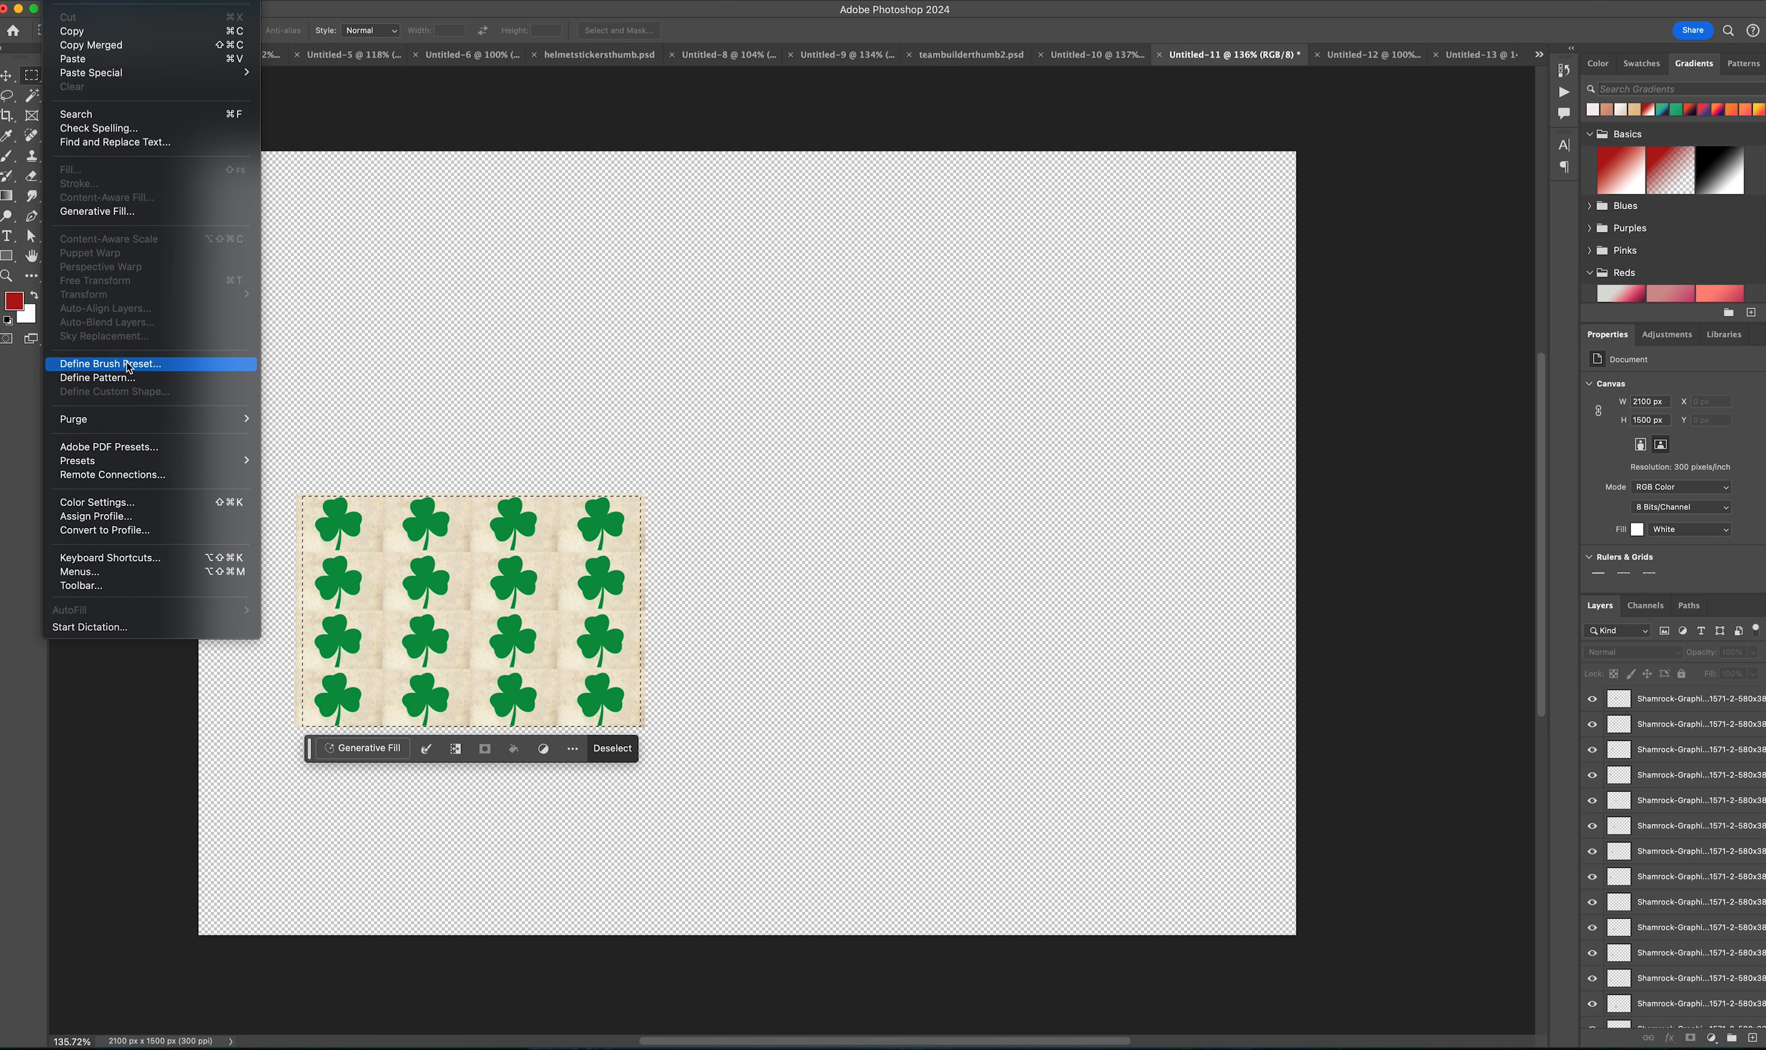
left_click(132, 378)
type("Shamrocks")
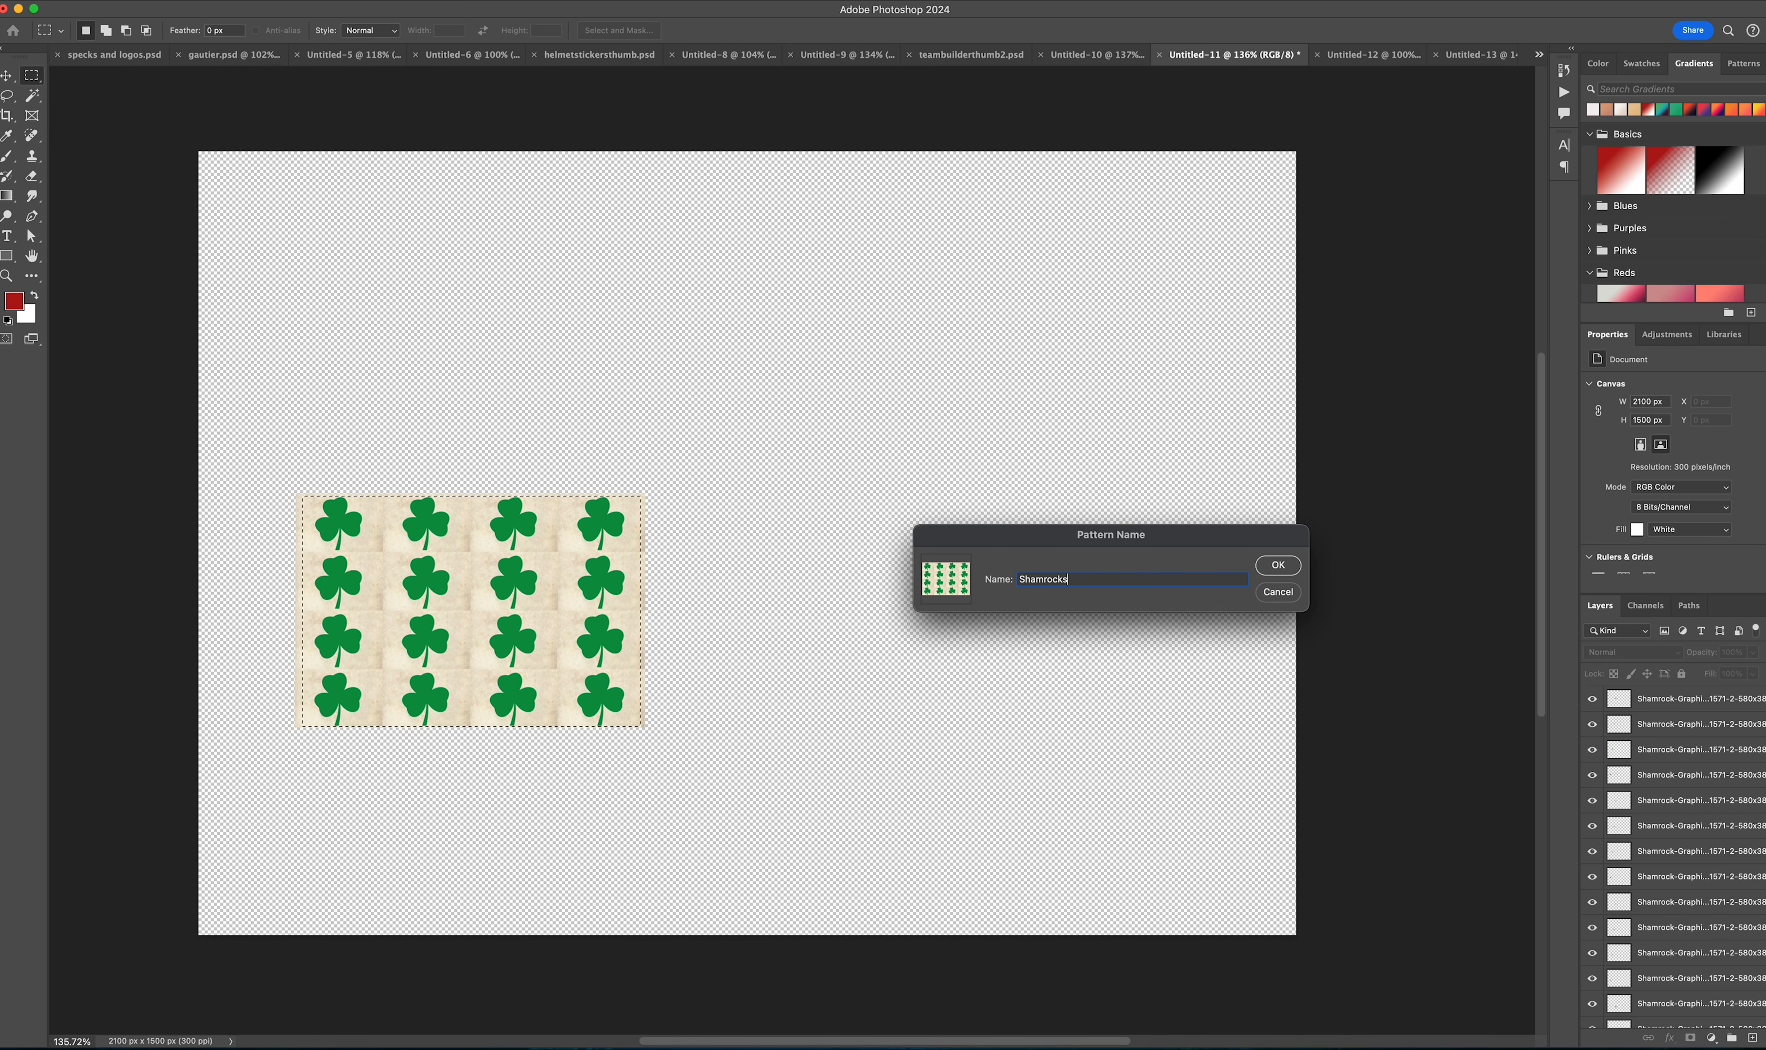
left_click(1269, 568)
left_click(464, 370)
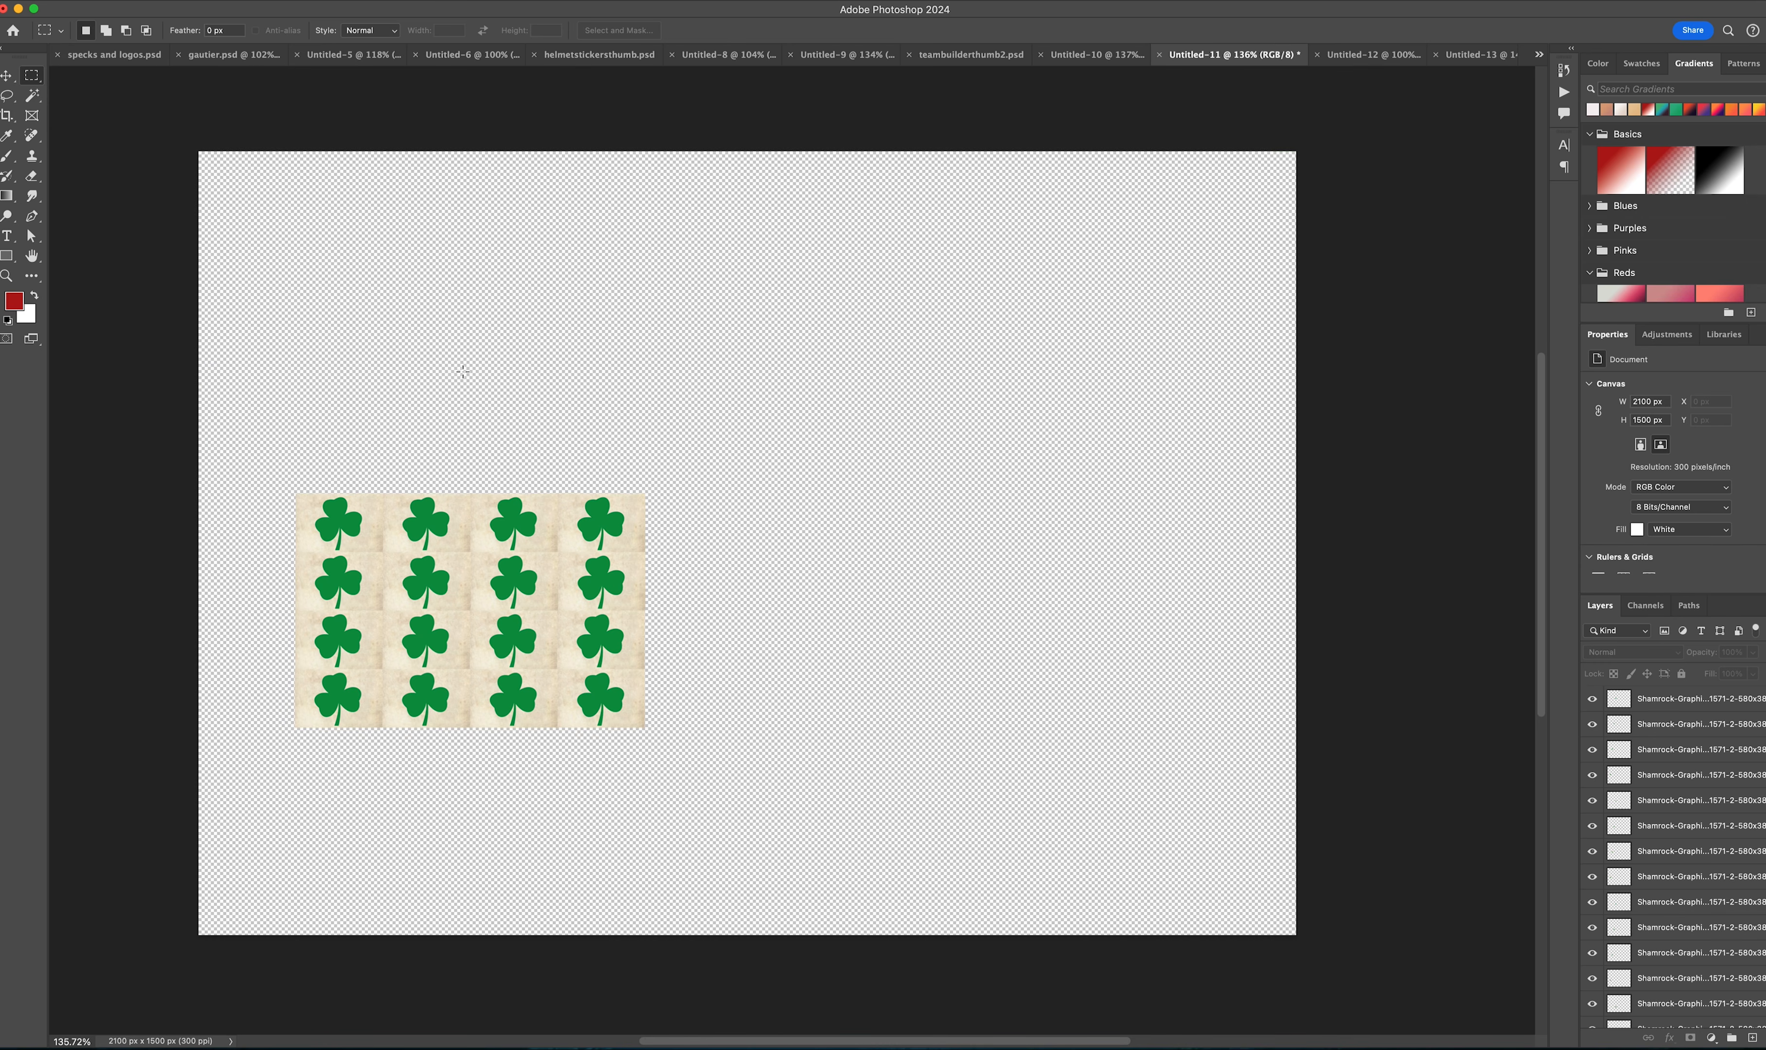
Step: Group all the shamrock tile layers into a group named Shamrocks and hide the group
left_click(8, 74)
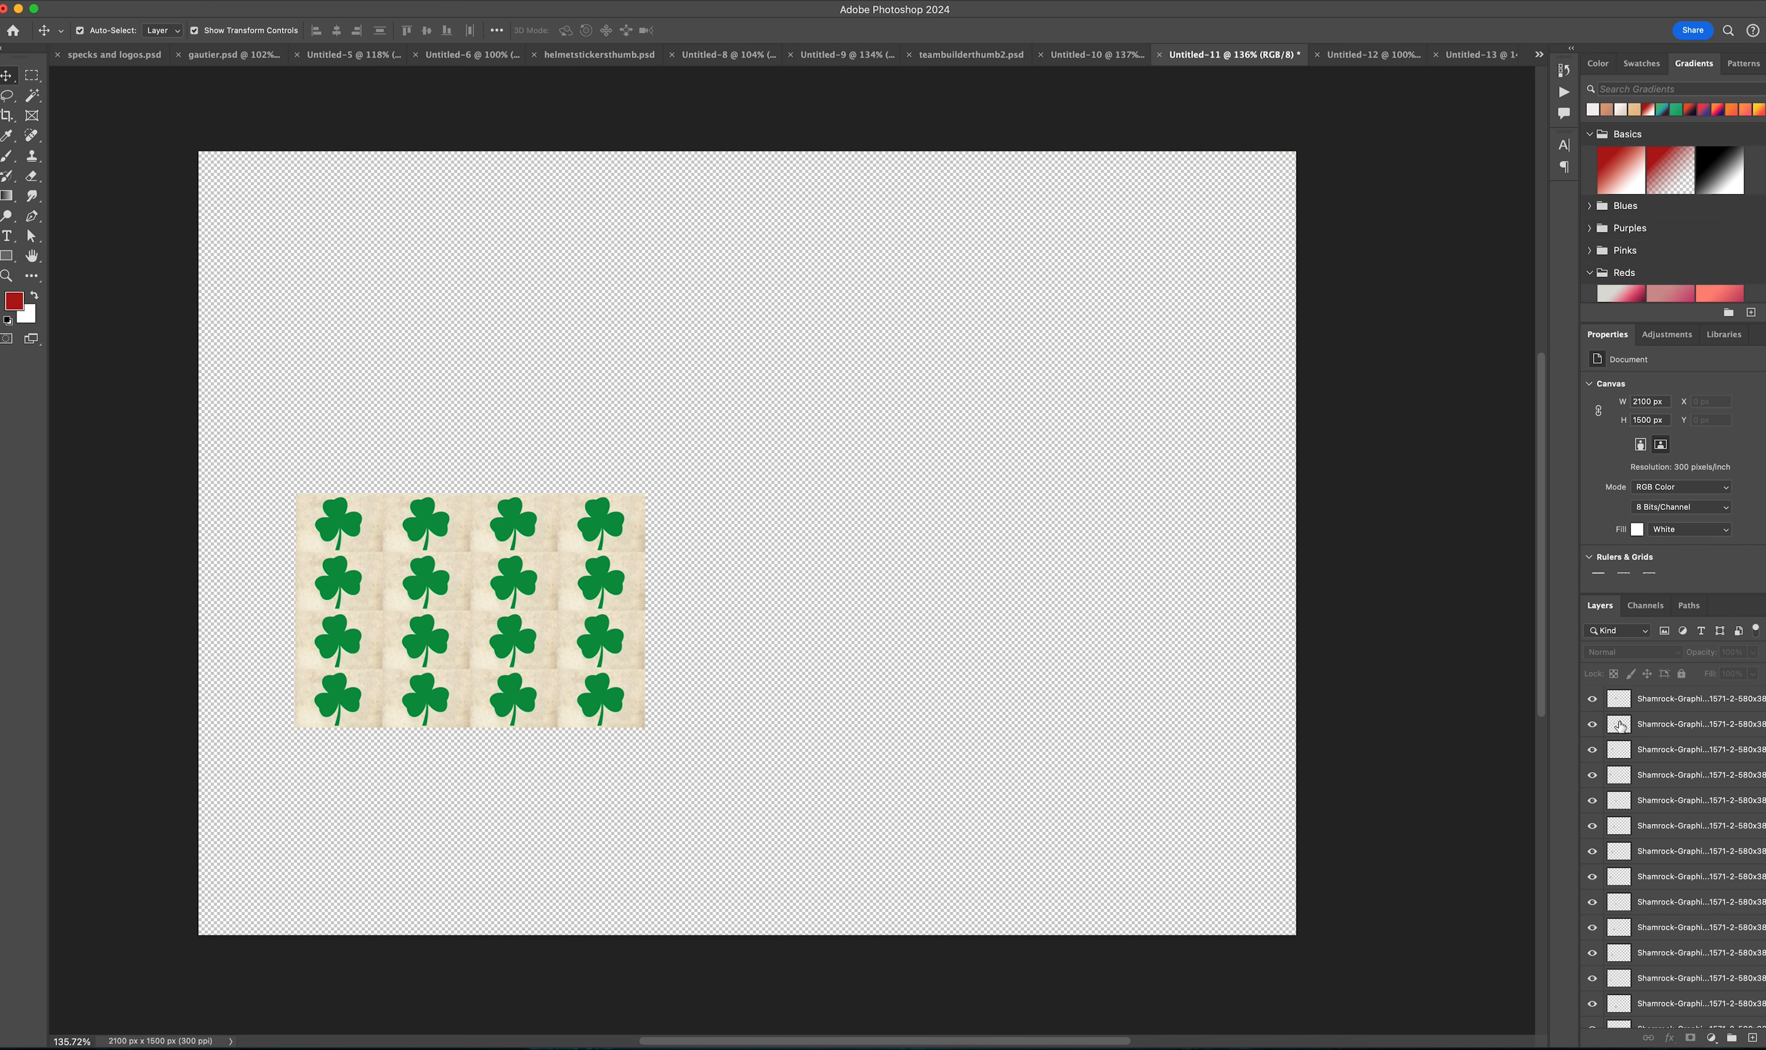
left_click_drag(266, 411, 803, 838)
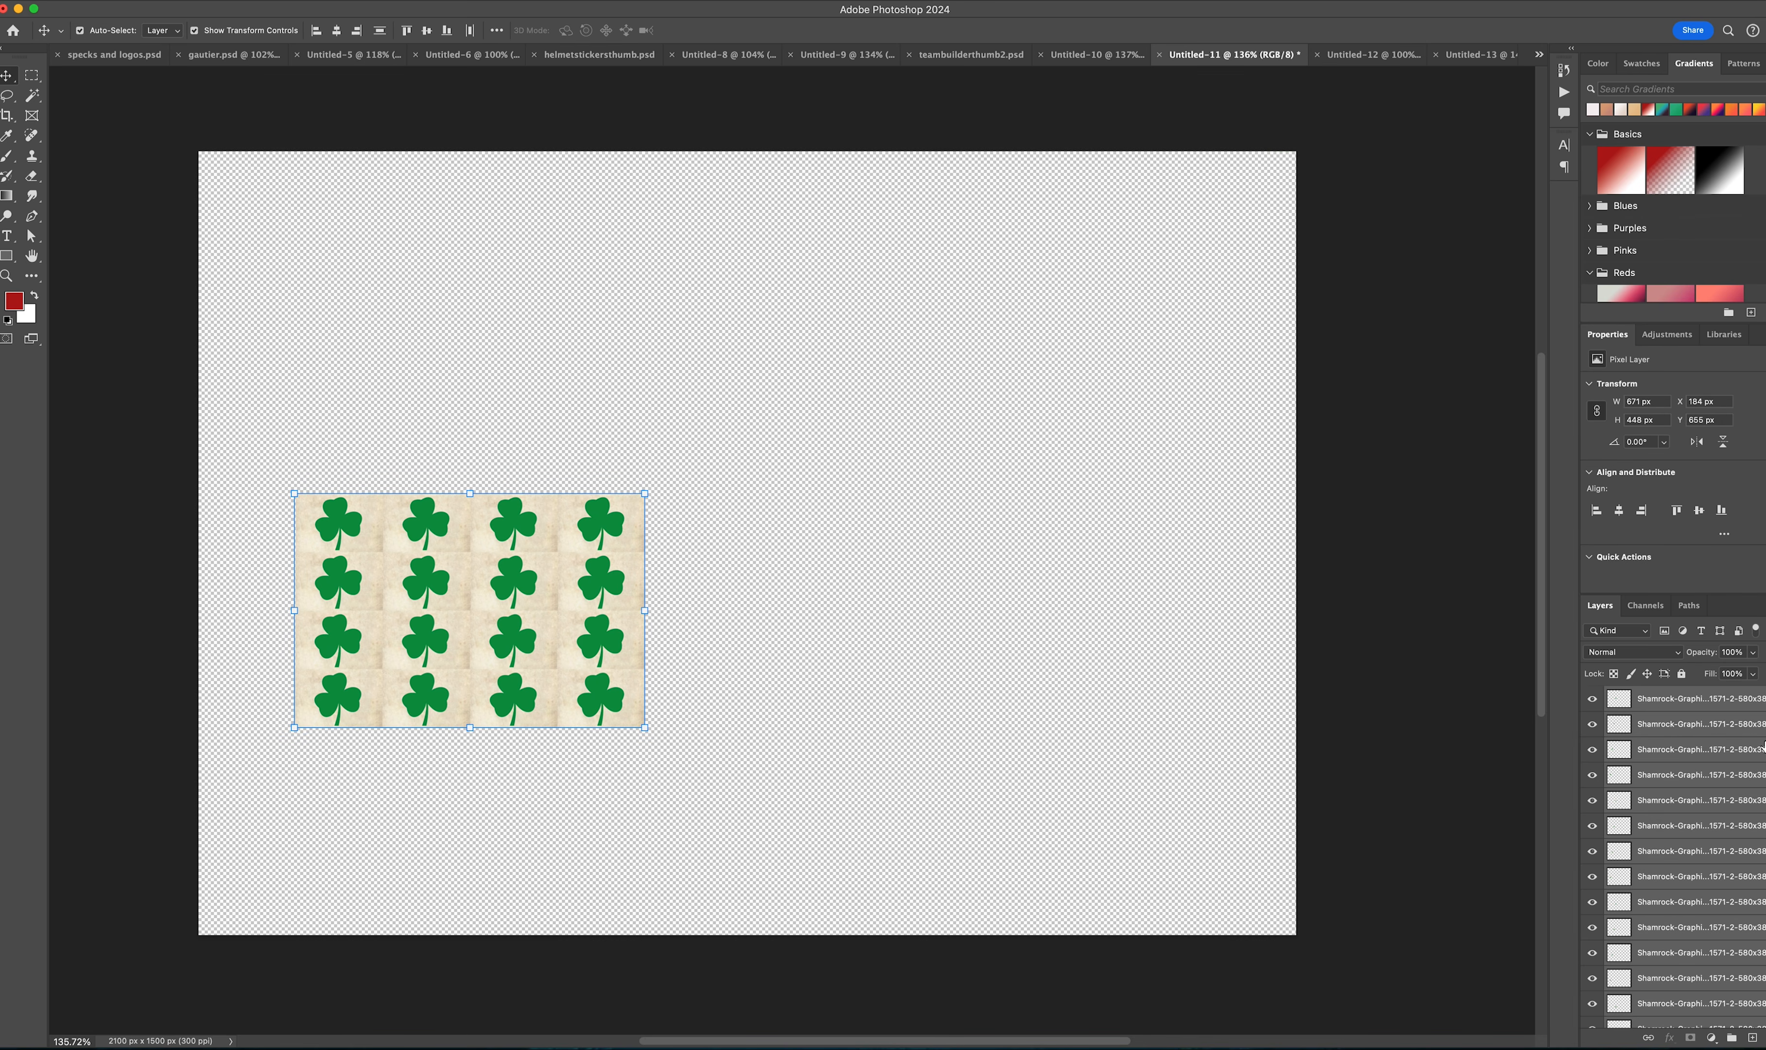
right_click(1676, 702)
left_click(1733, 753)
left_click(556, 403)
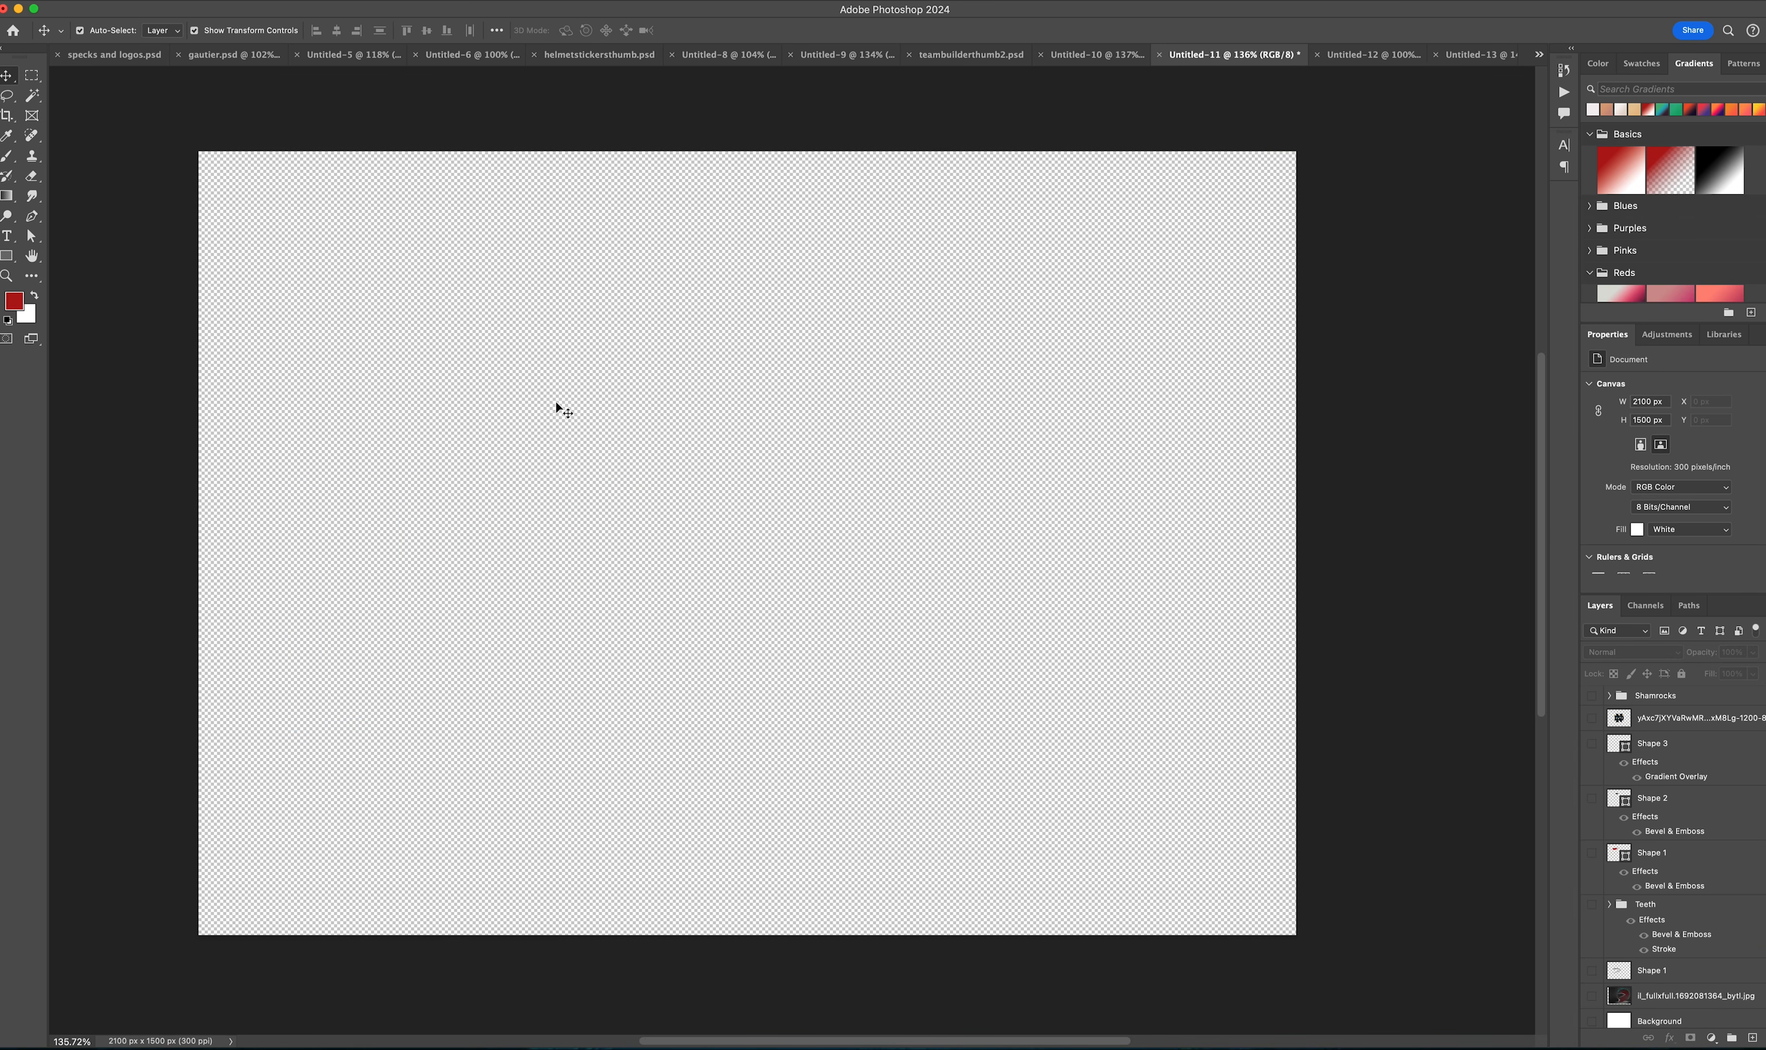
Step: Show the ND logo layer, select its navy interior with the Magic Wand, and copy the selection to a new layer
left_click(1592, 717)
left_click(32, 95)
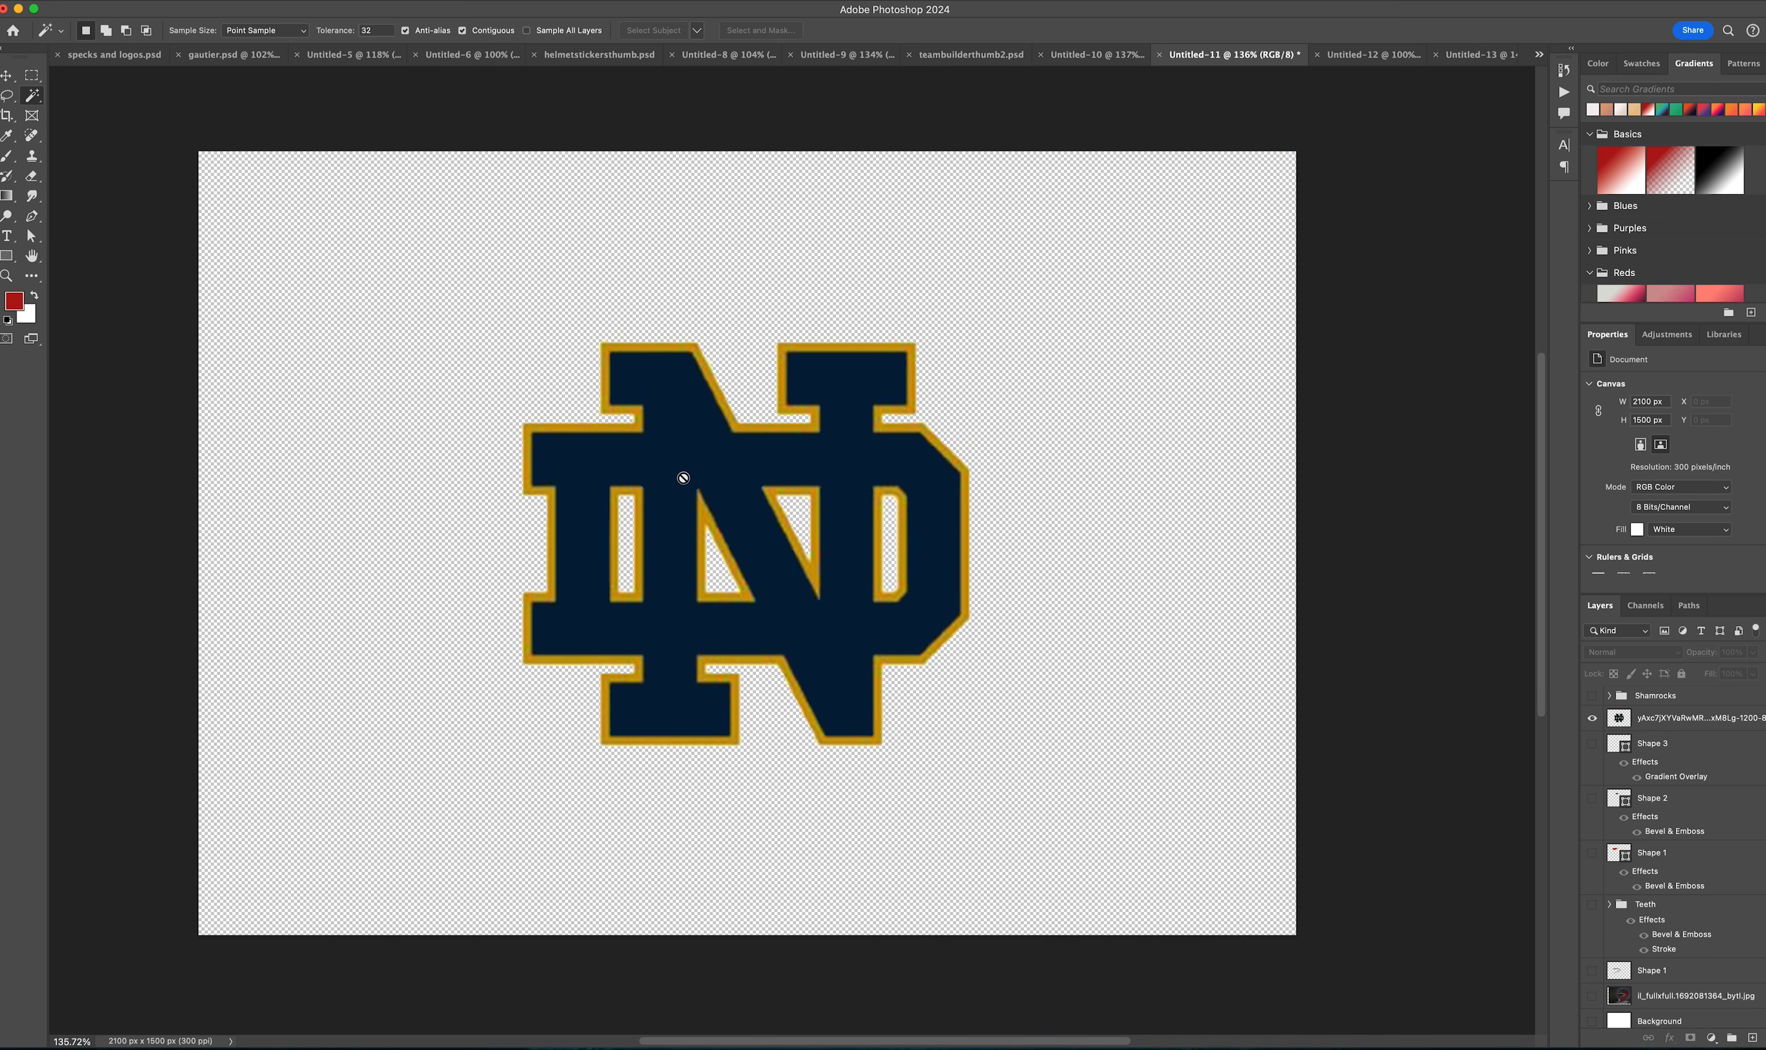
left_click(1669, 723)
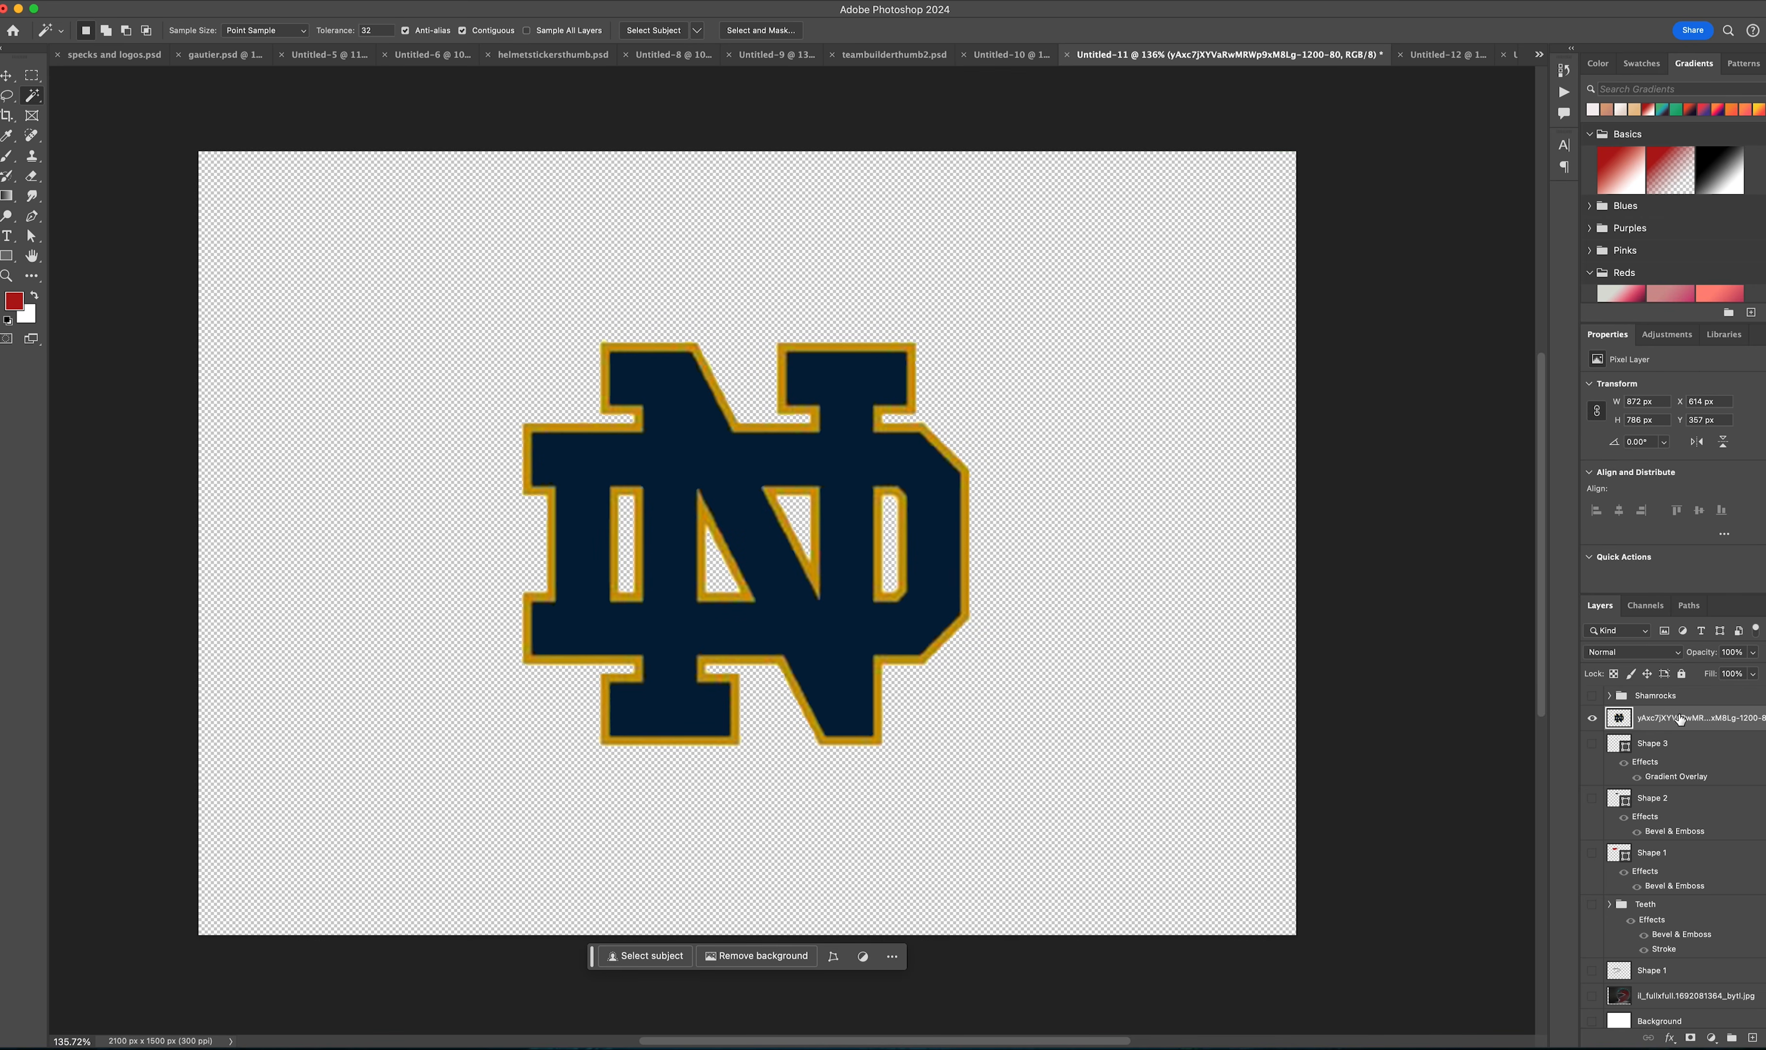
left_click(686, 449)
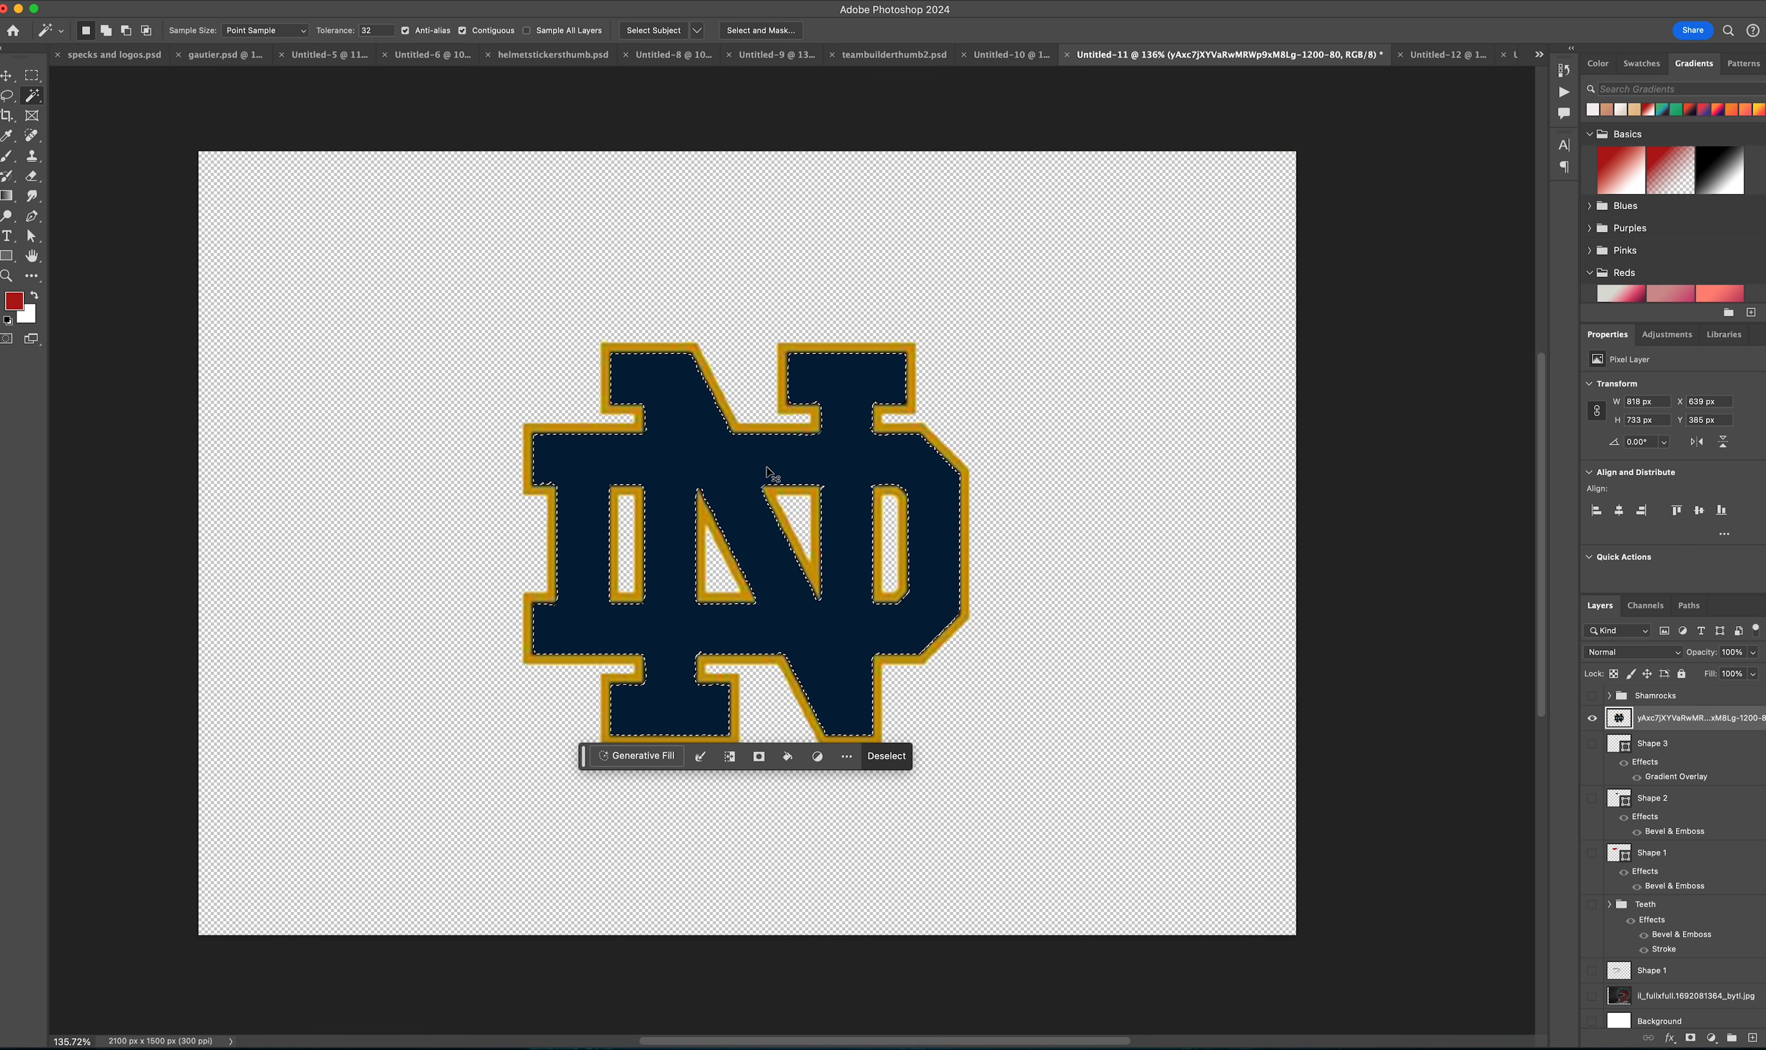
key("super+j")
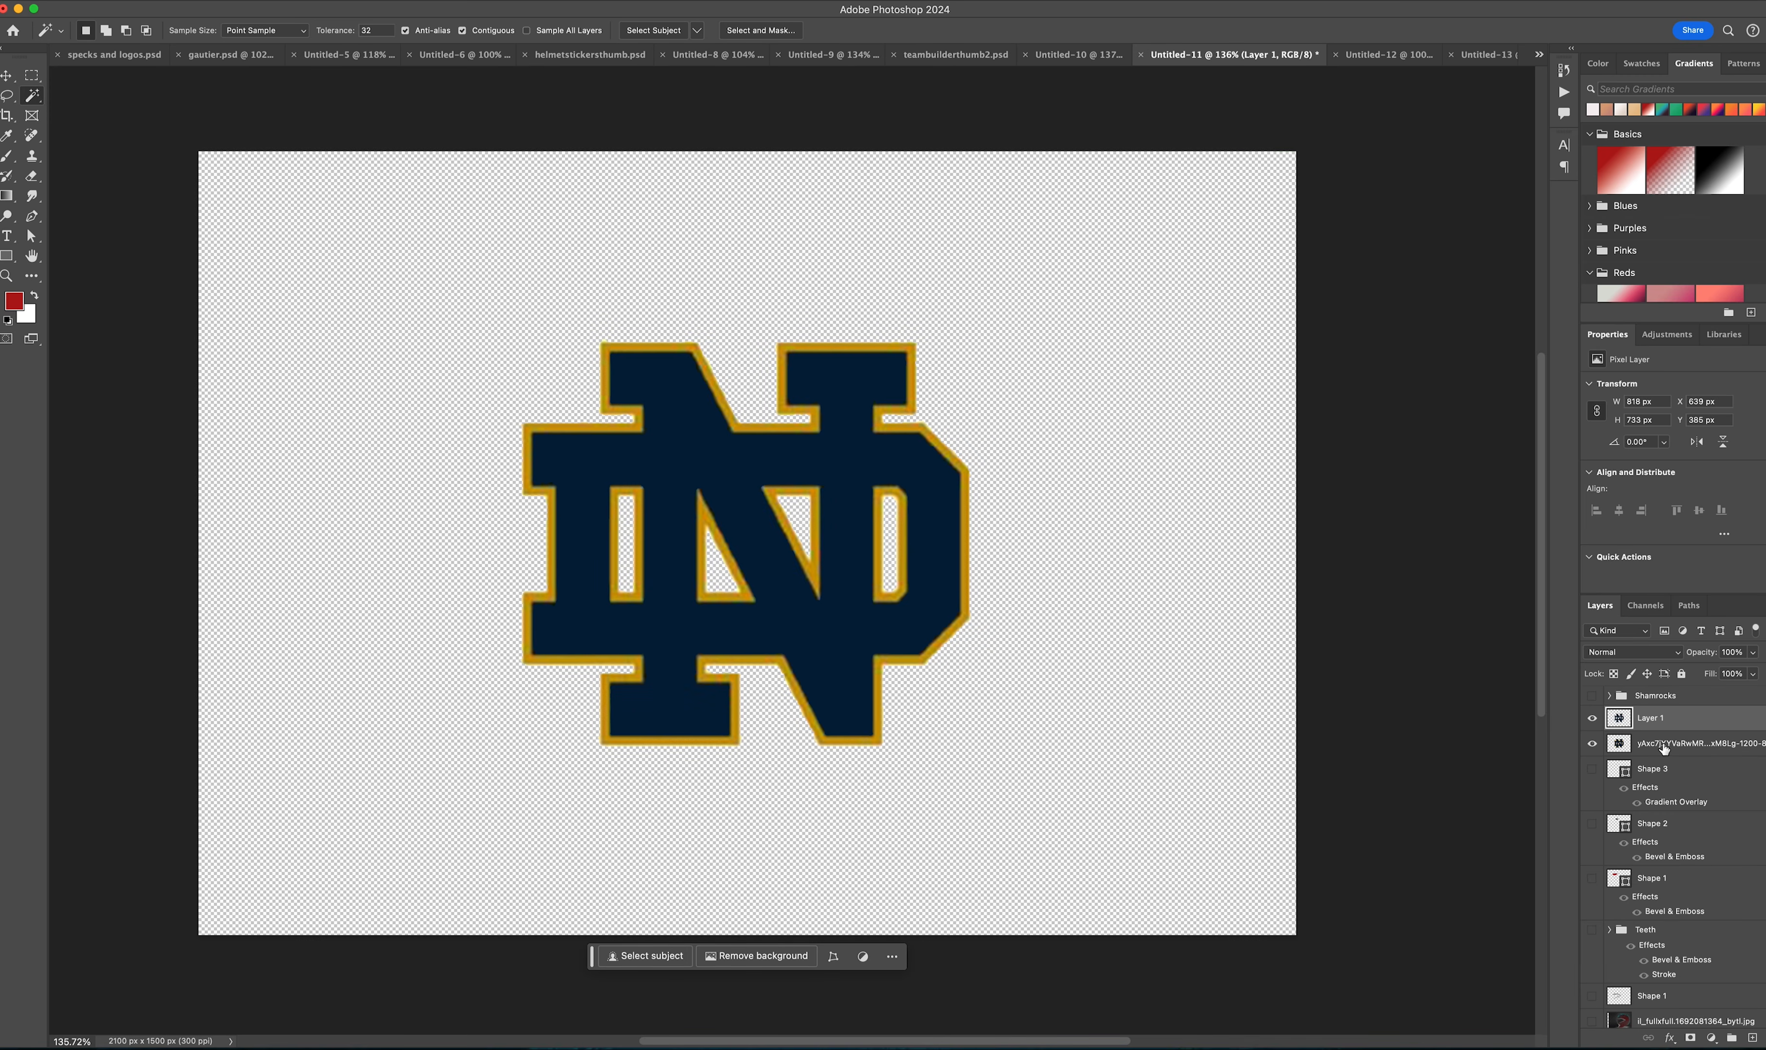
Step: Toggle the original ND logo layer's visibility to examine the copied navy interior on its own
left_click(1592, 744)
left_click(1592, 743)
left_click(10, 76)
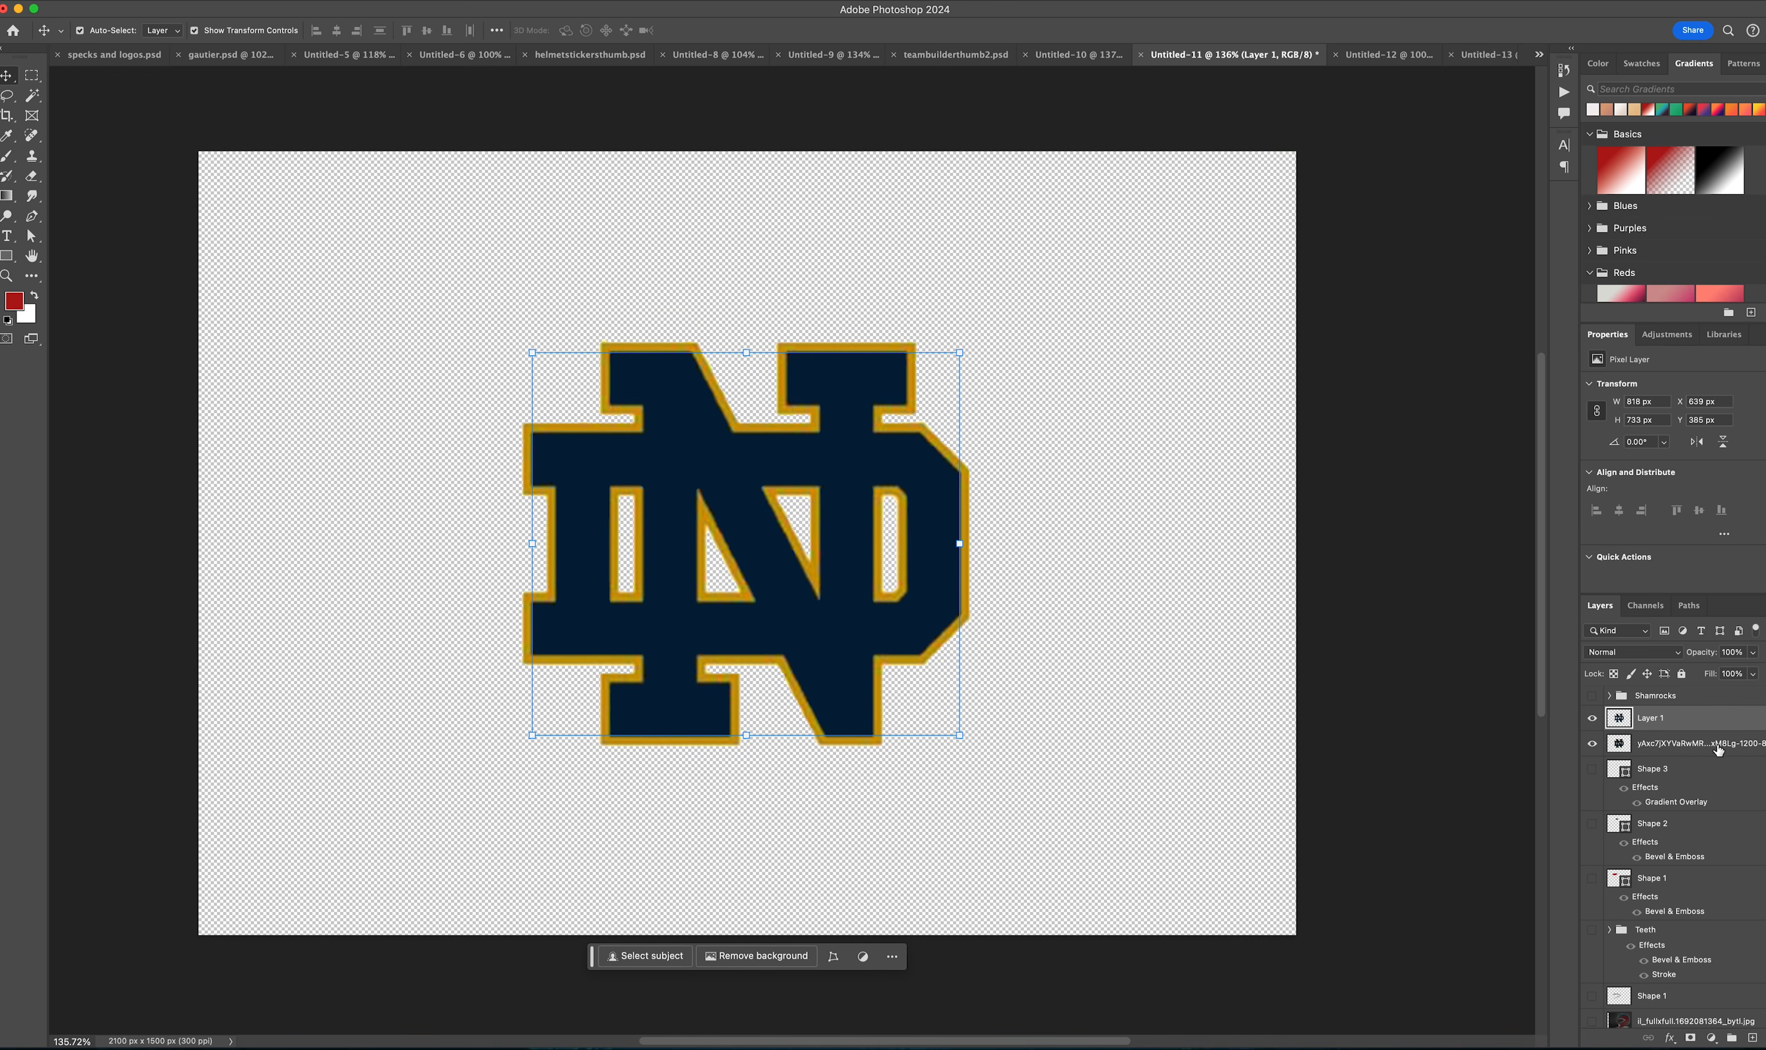
left_click(1592, 744)
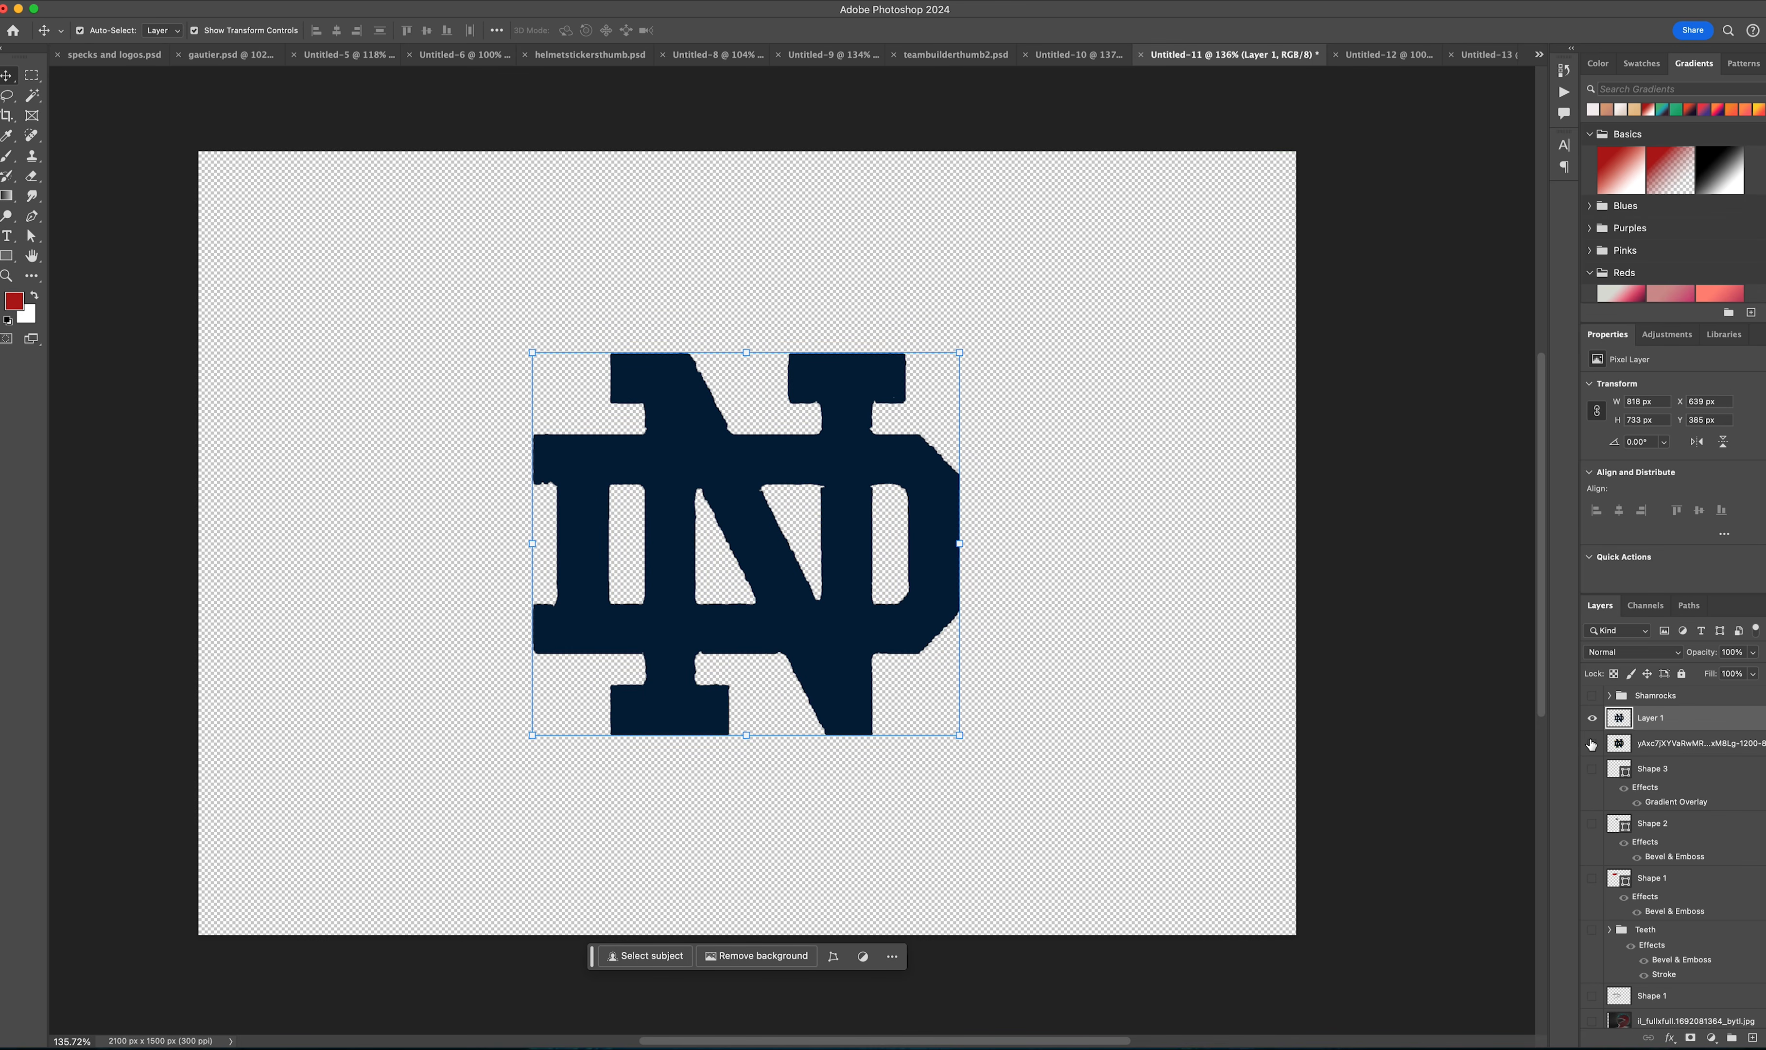
left_click(1591, 743)
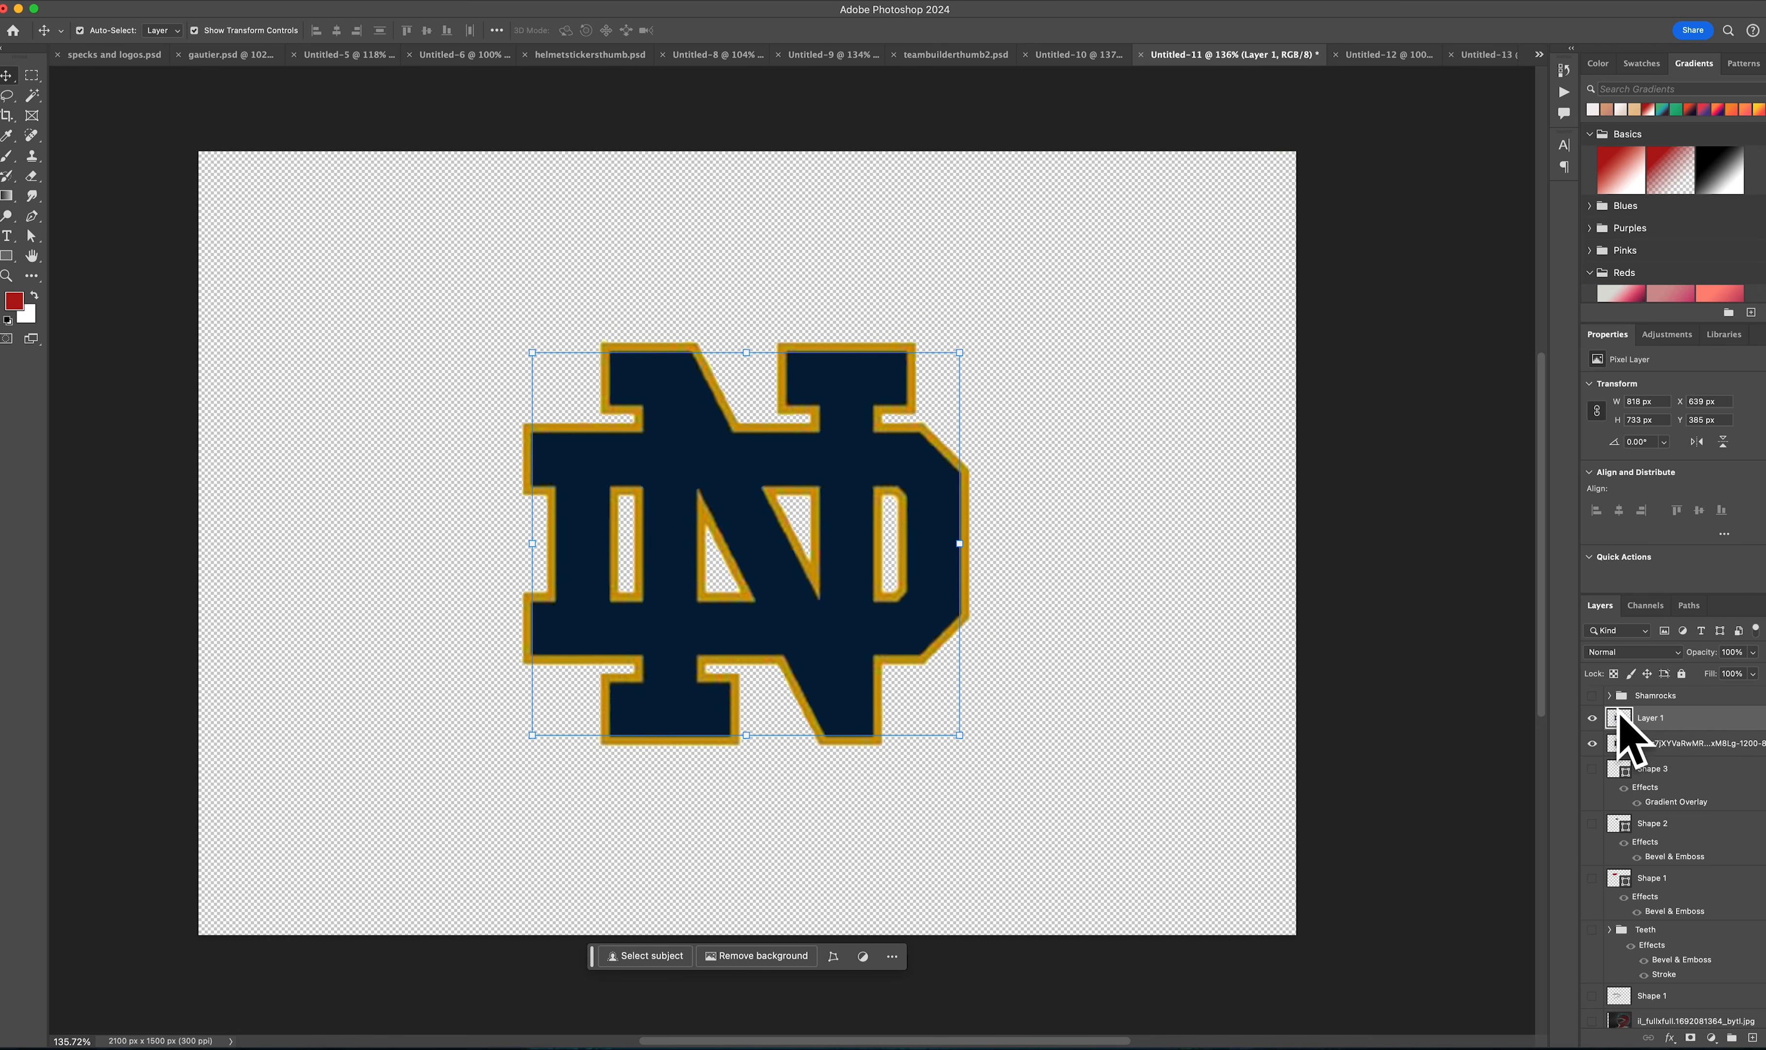
Step: Apply a Pattern Overlay with the Shamrocks pattern to the copied navy interior, Layer 1, at 100% opacity
double_click(1690, 721)
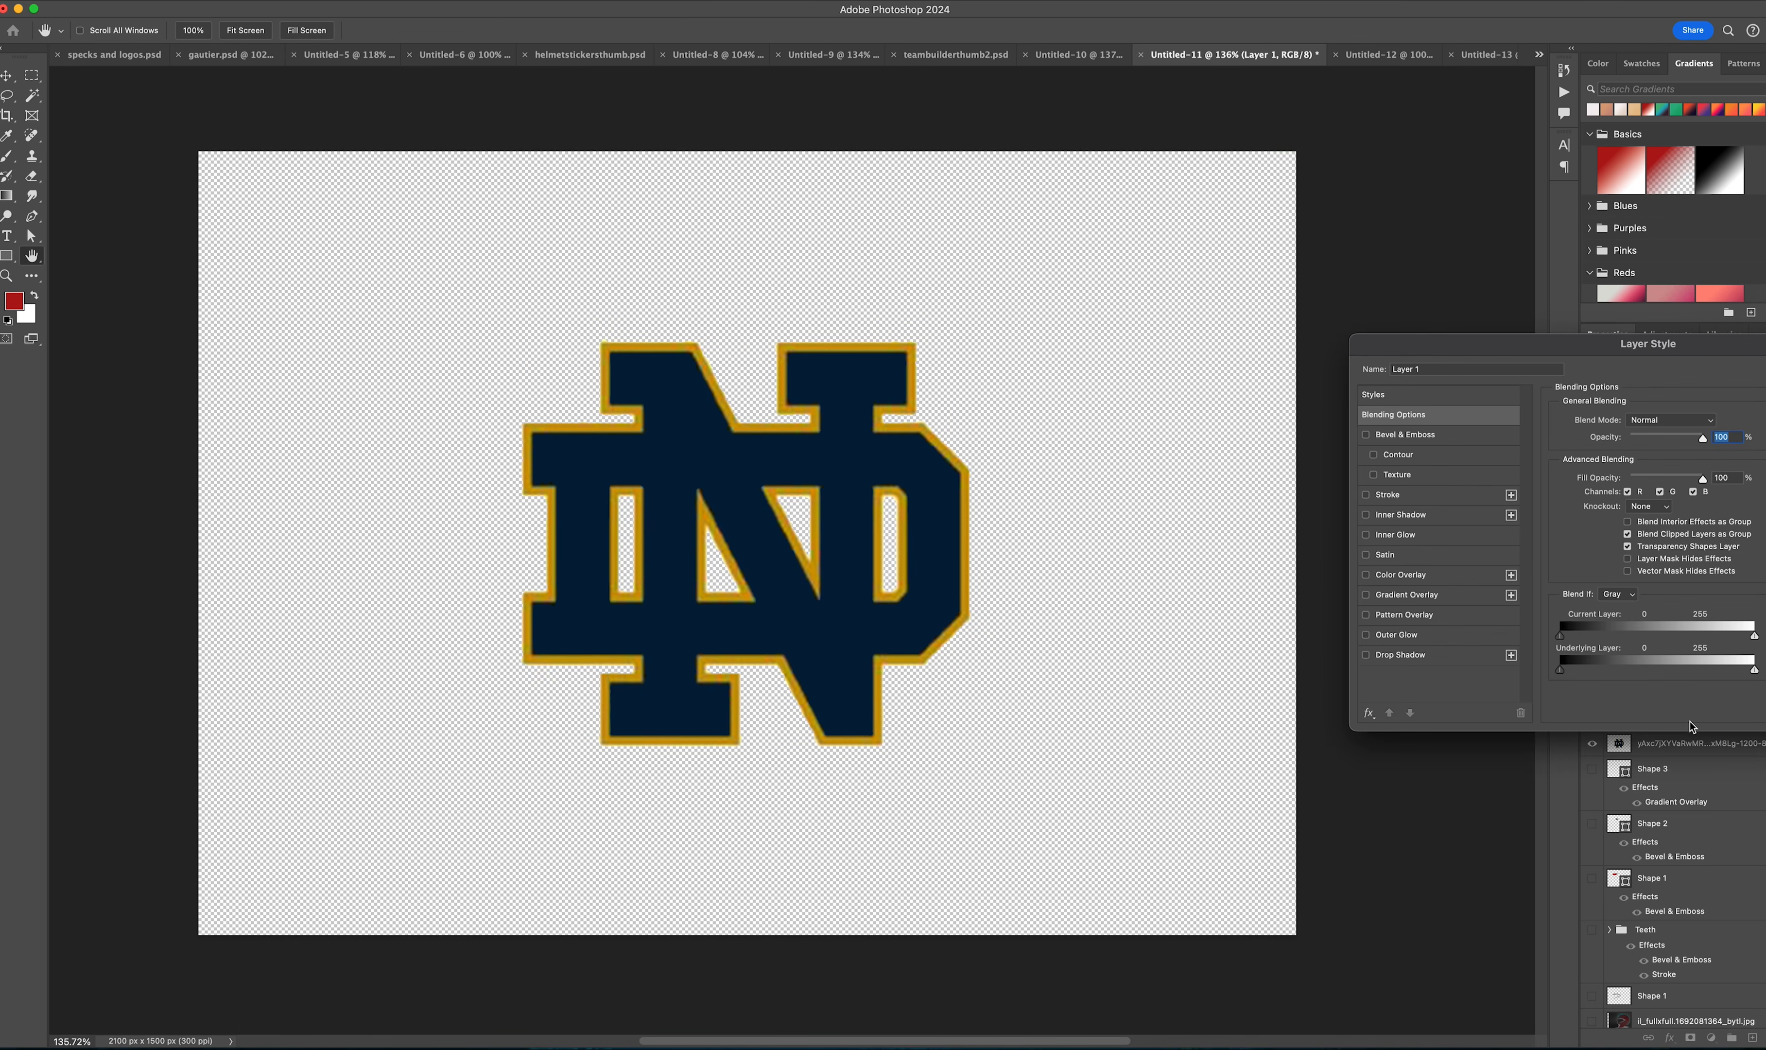
left_click(1398, 615)
left_click_drag(1544, 343, 1327, 321)
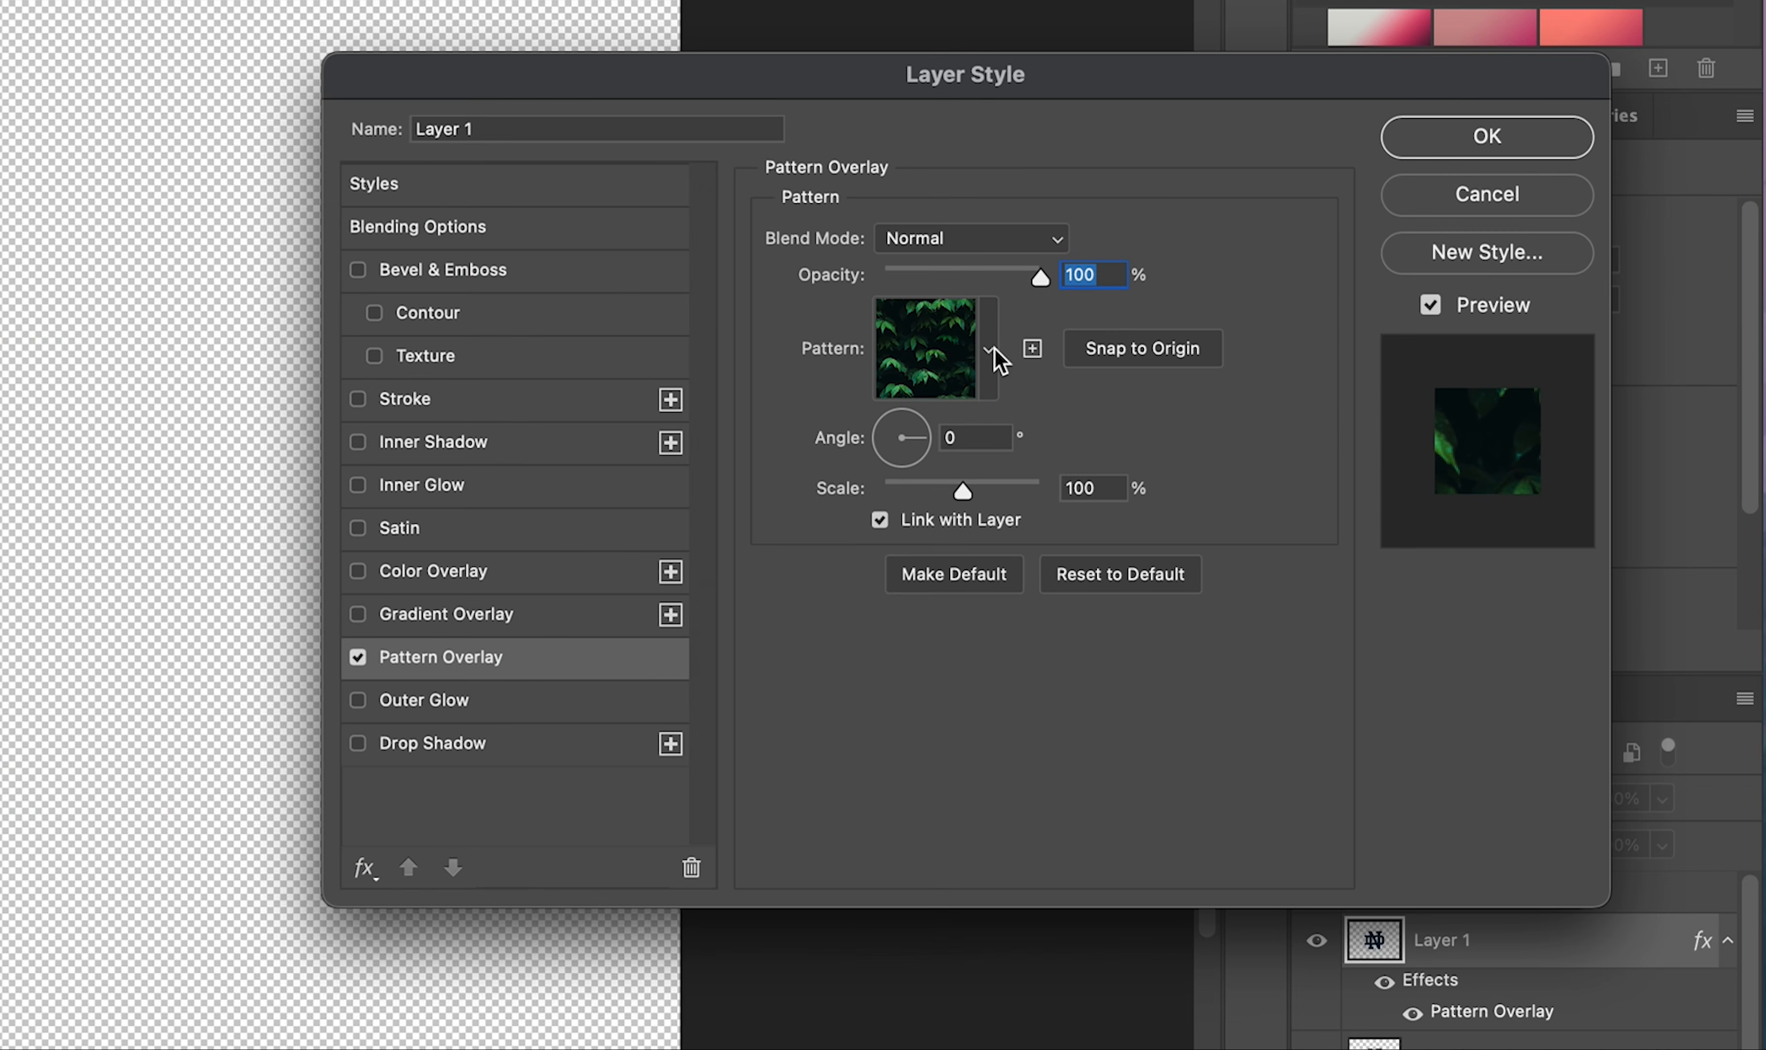
left_click(992, 350)
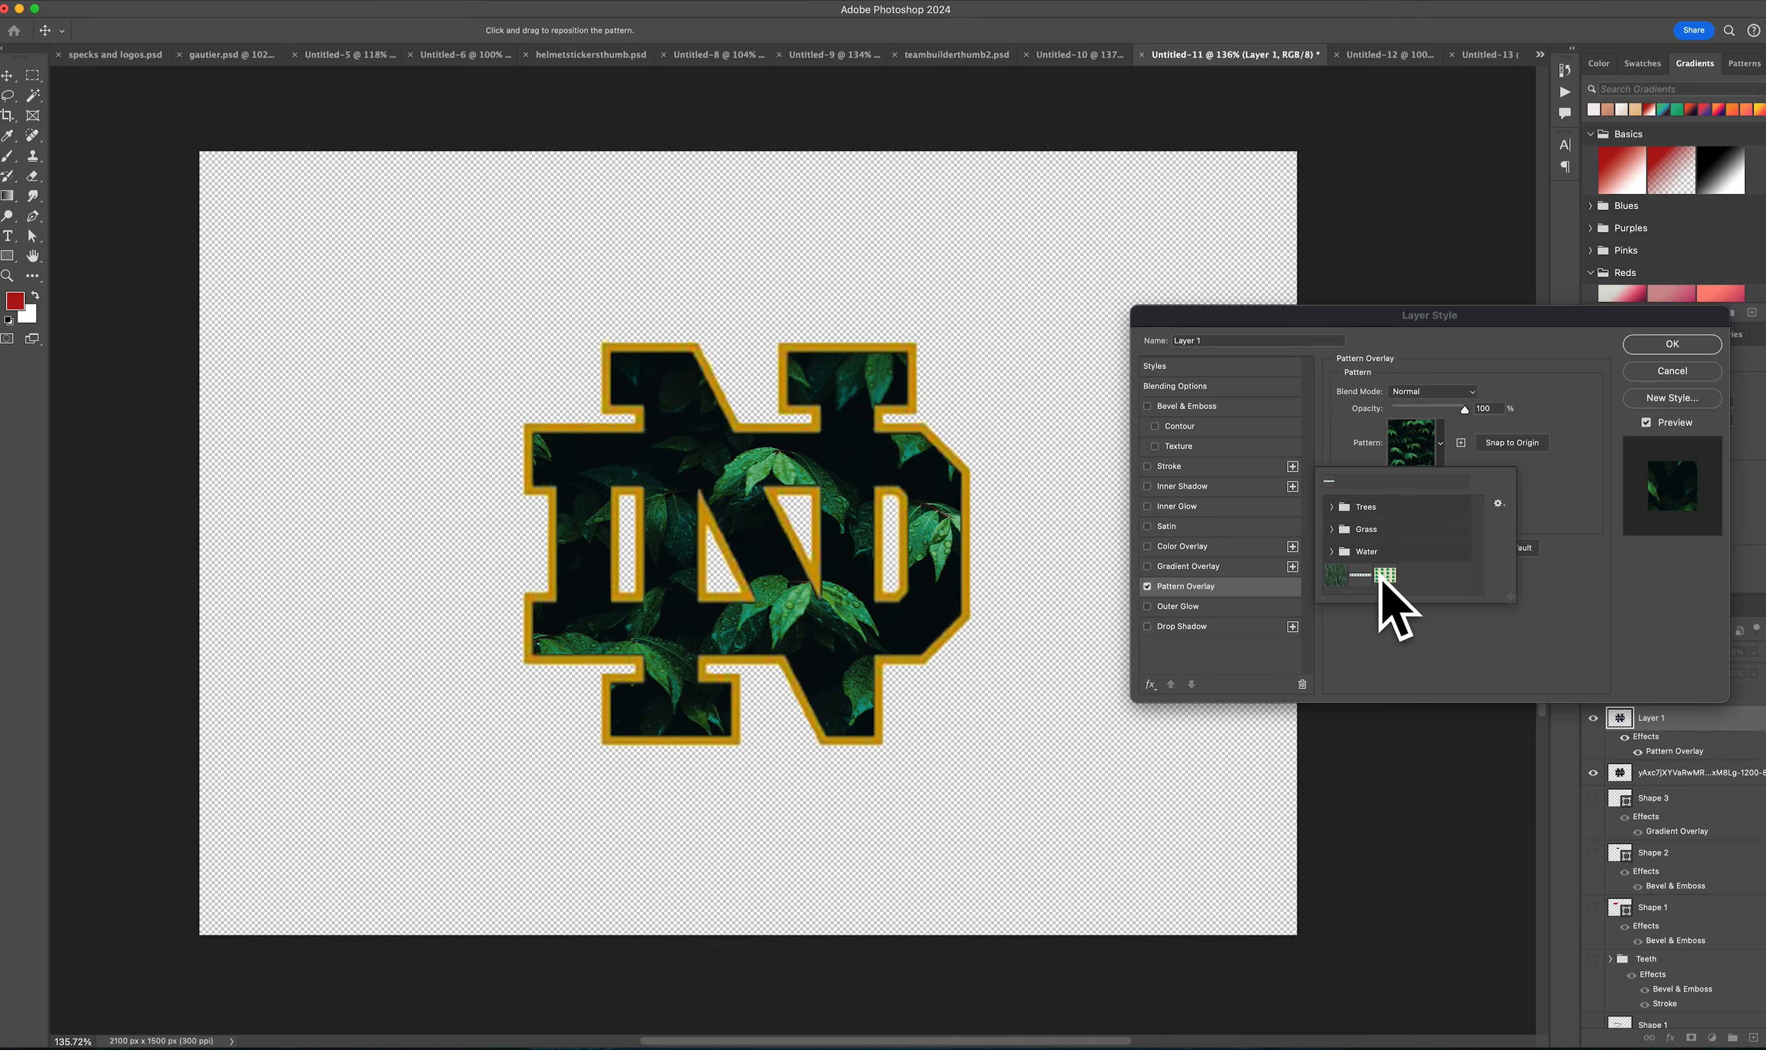
left_click(1383, 575)
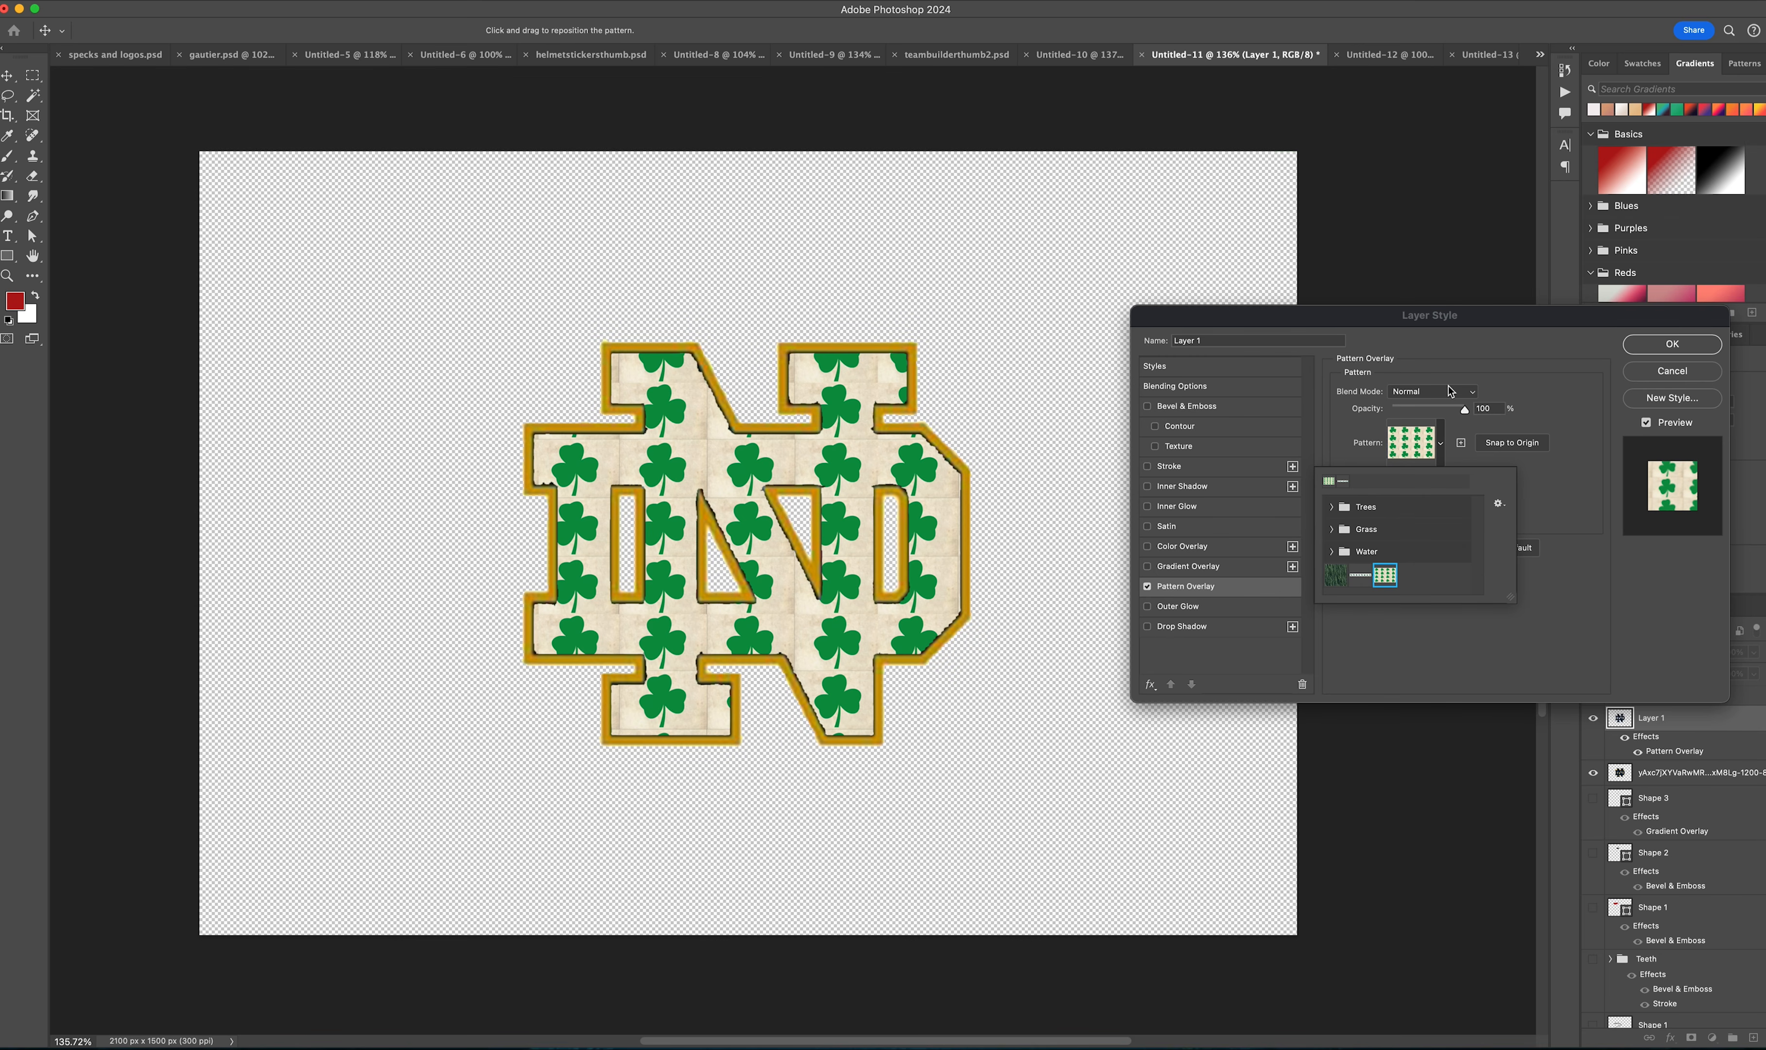
left_click(1670, 345)
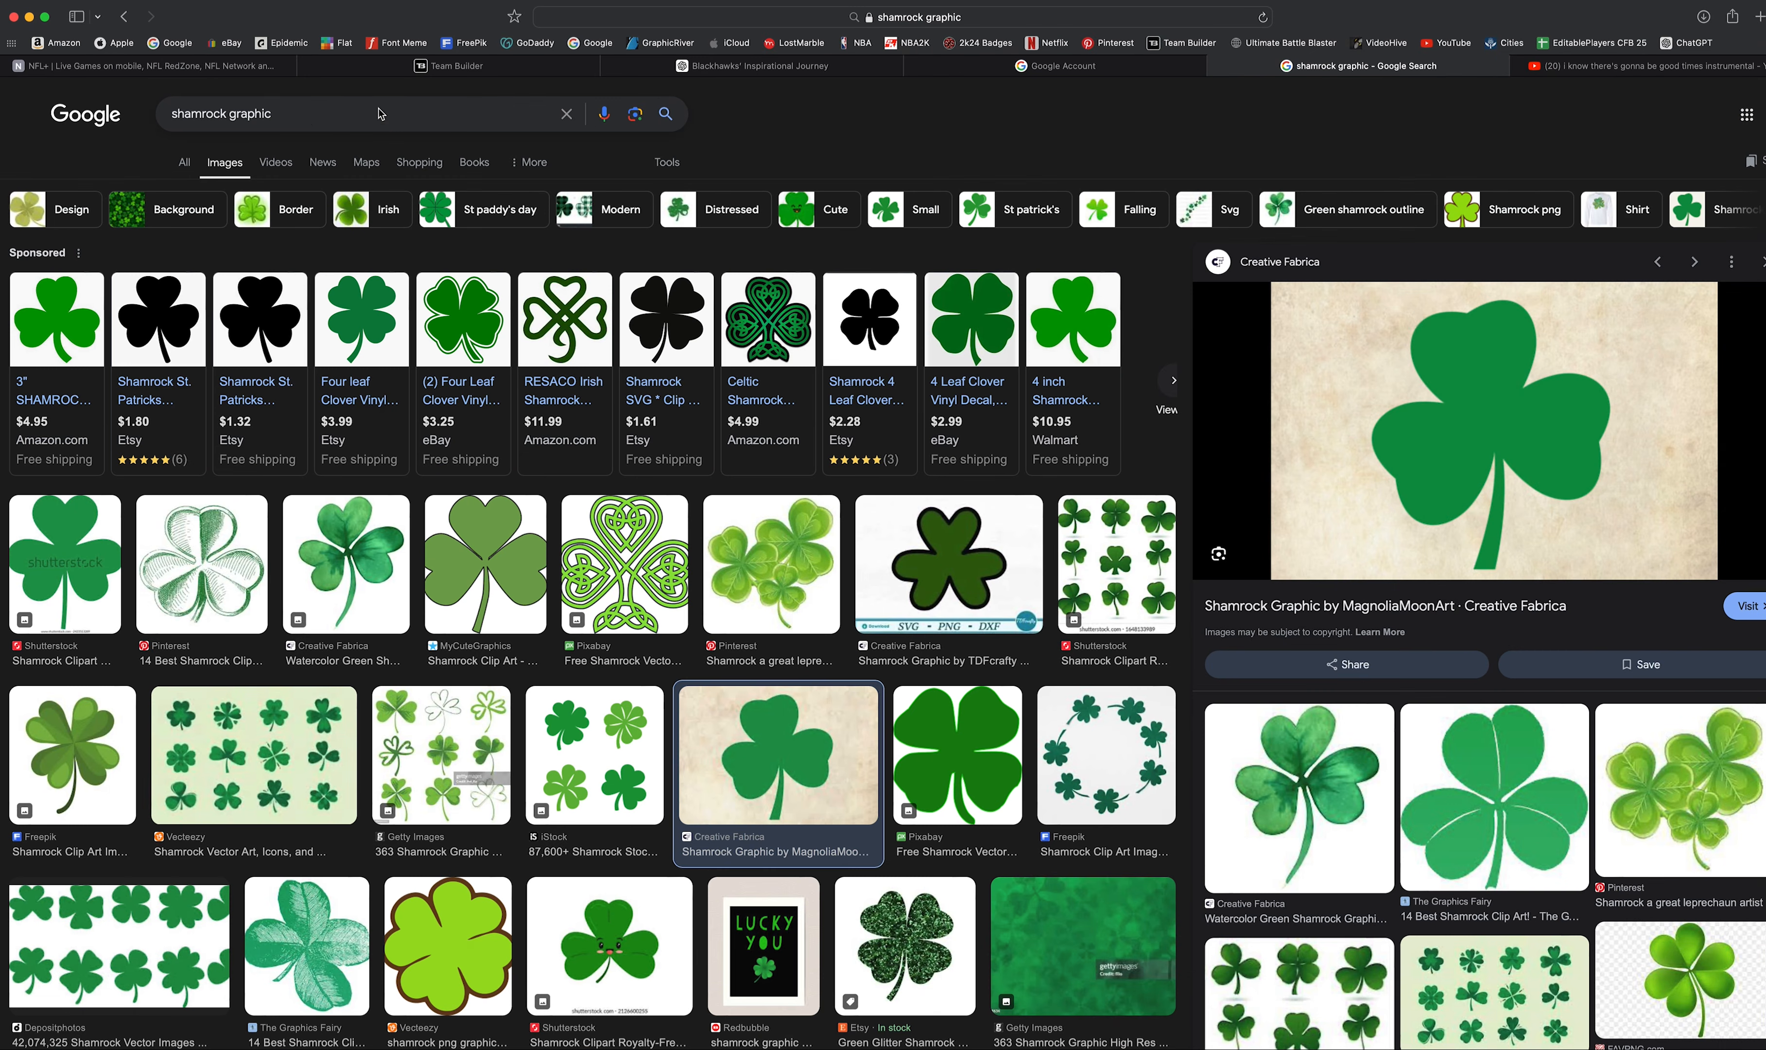
Step: Switch to the browser and search Google Images for "camoflauge background"
left_click_drag(317, 118, 151, 104)
type("camo")
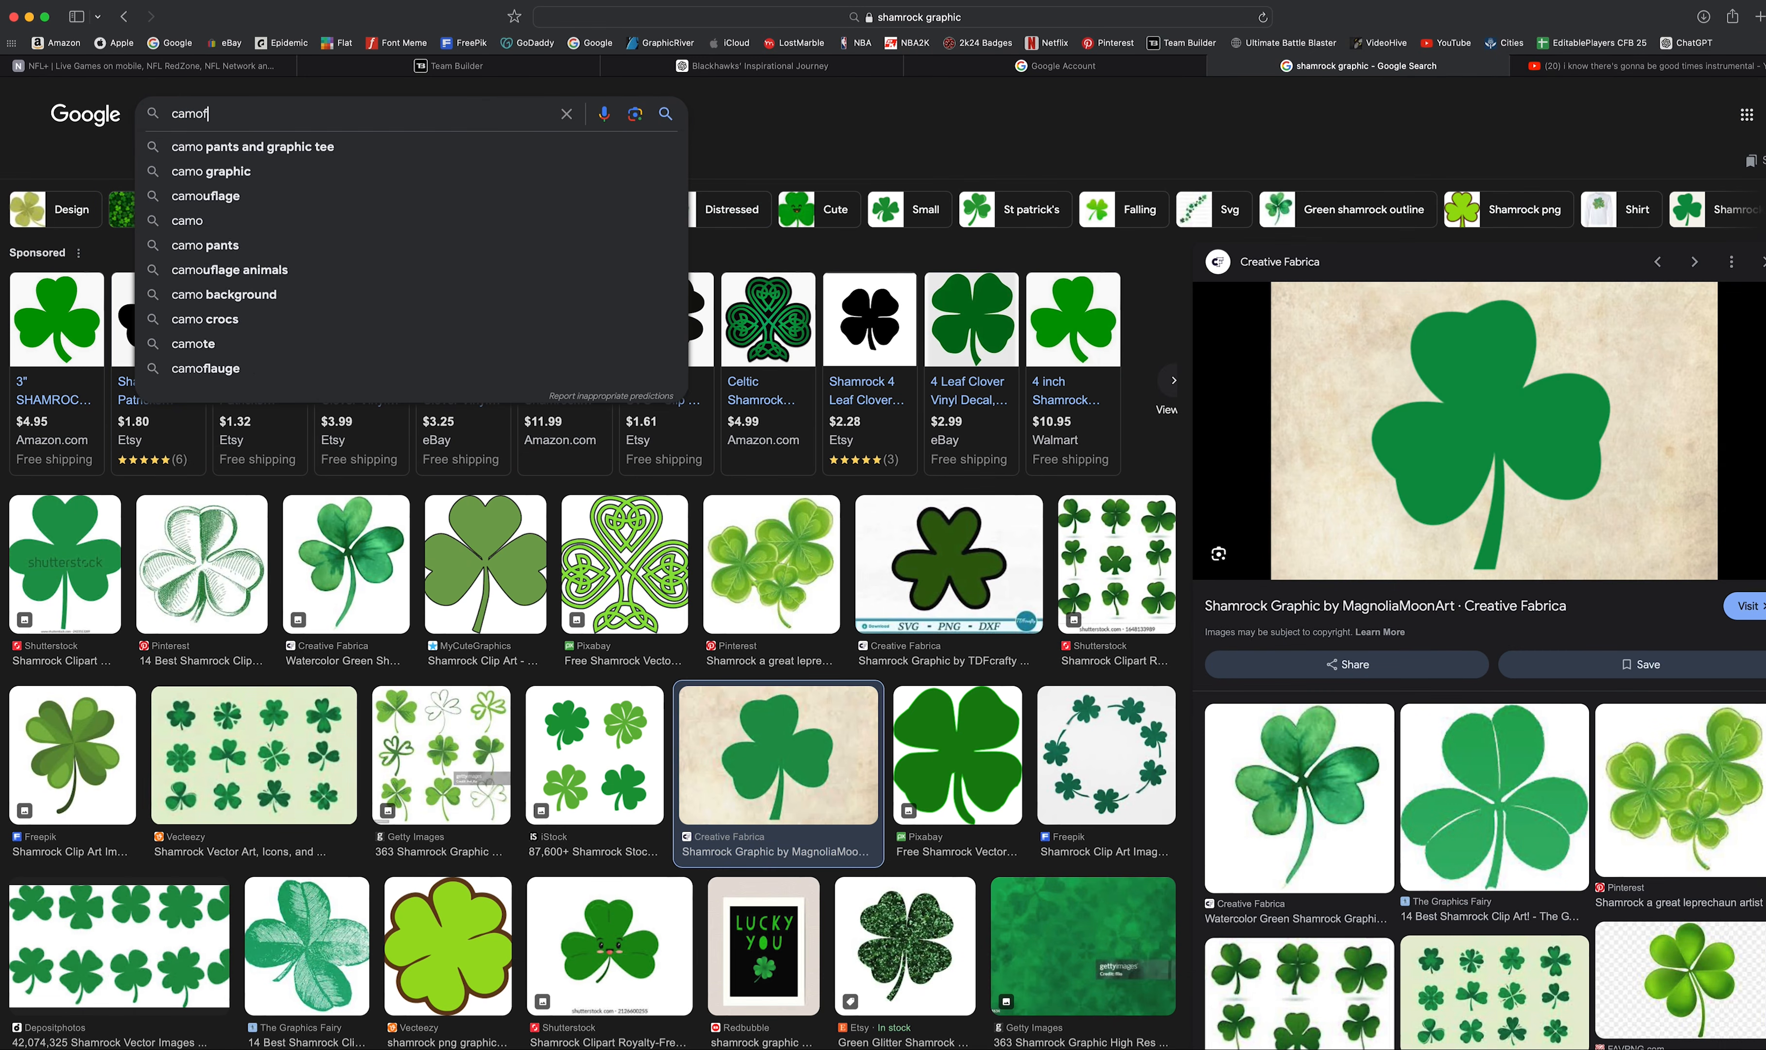
type("f")
key("BackSpace")
type("flauge")
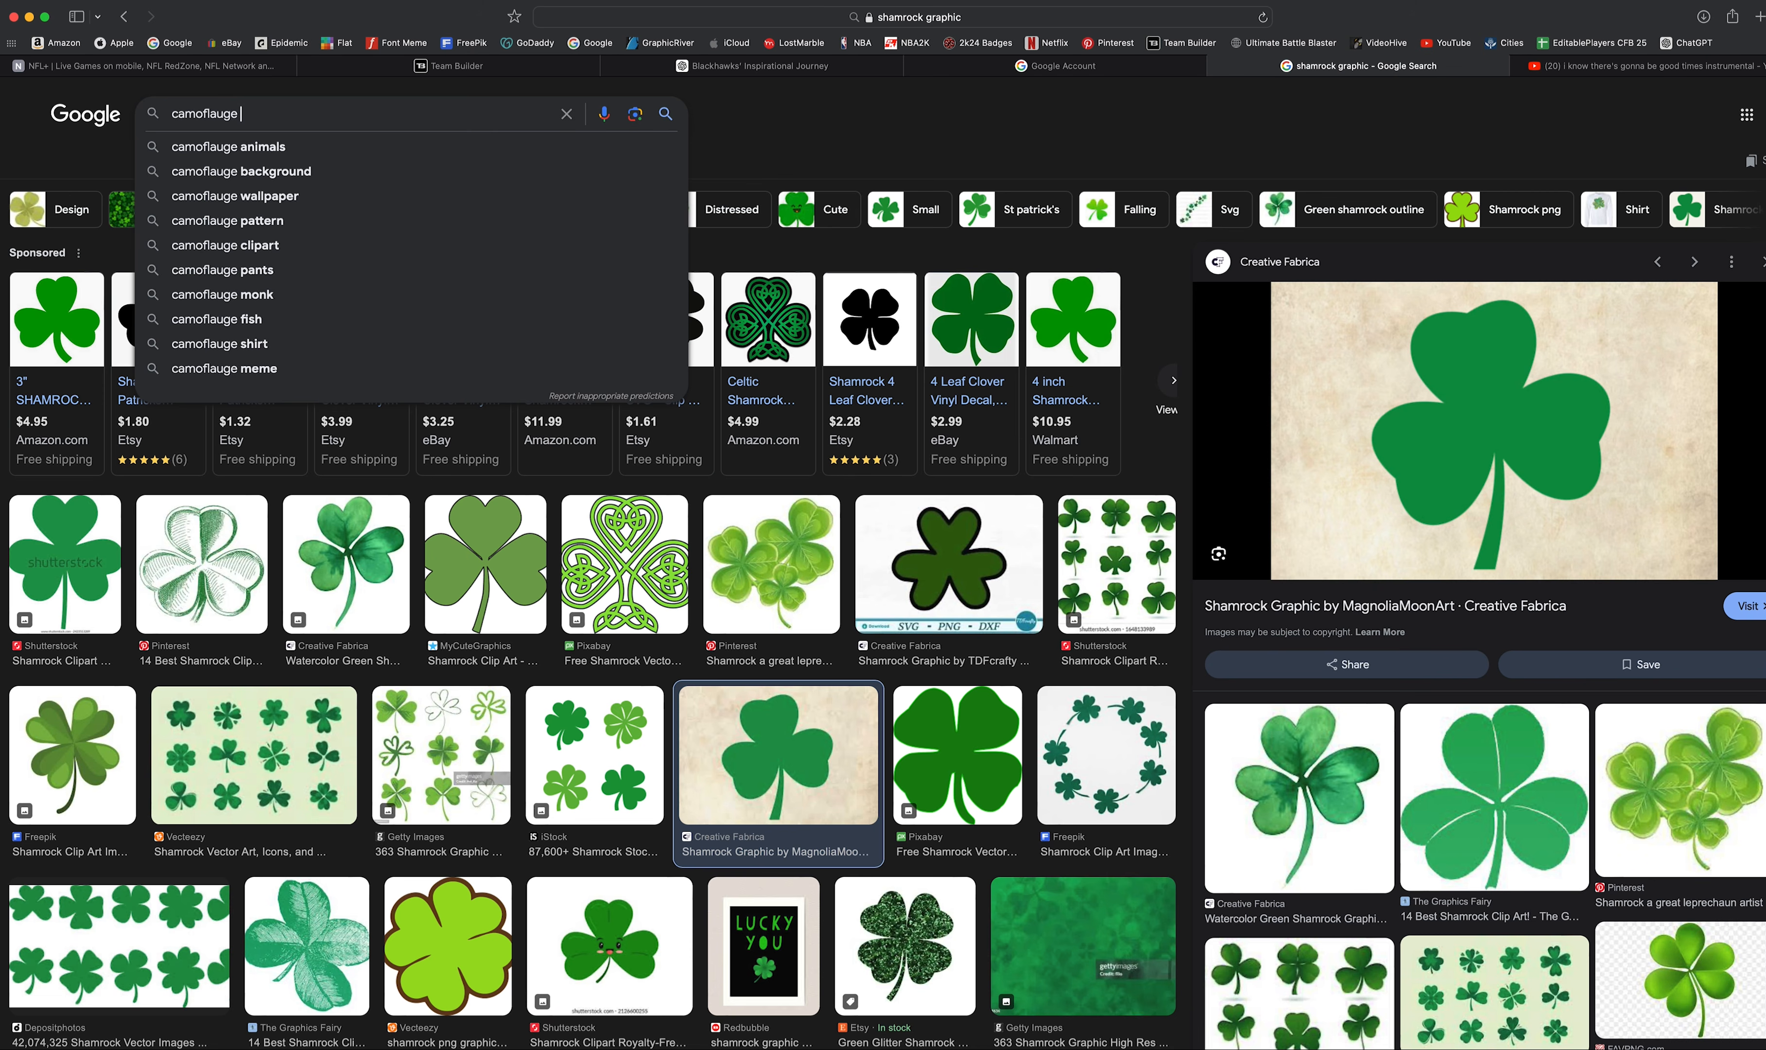
left_click(287, 171)
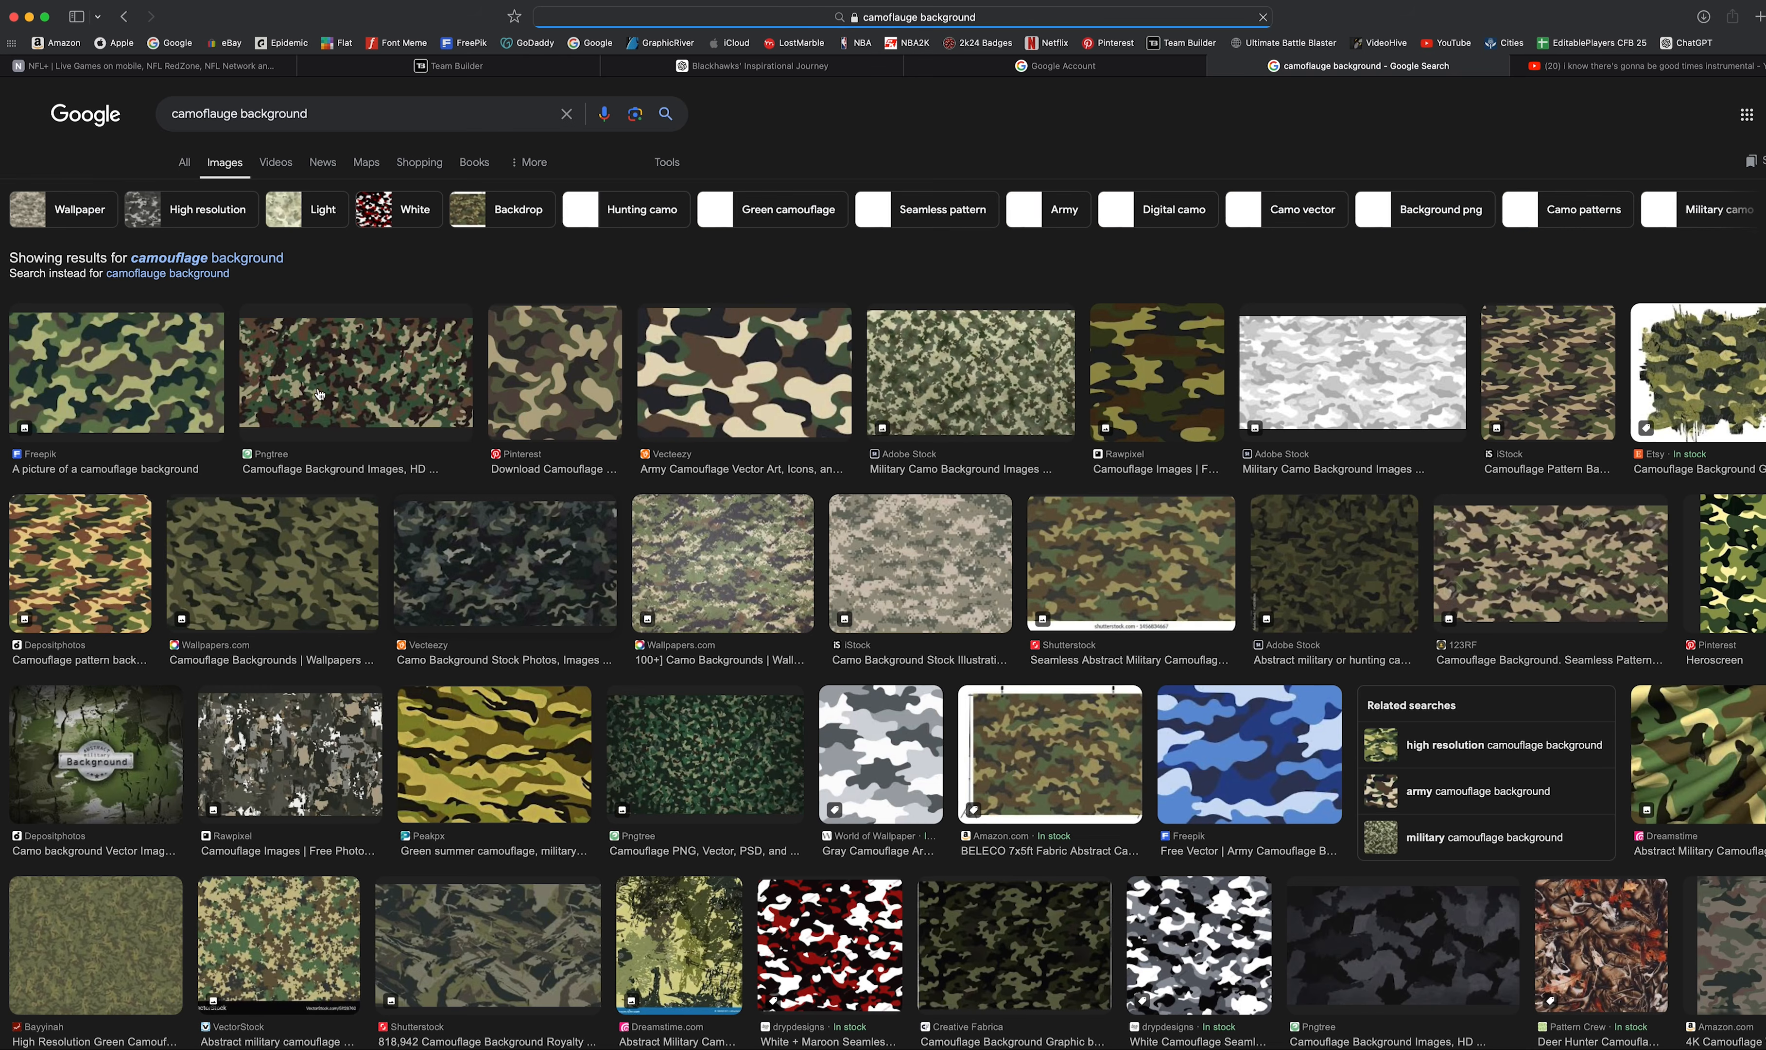
Step: Place the Vecteezy army camouflage image into Photoshop's Untitled-11 document across the full canvas width and rasterize its layer
left_click(766, 380)
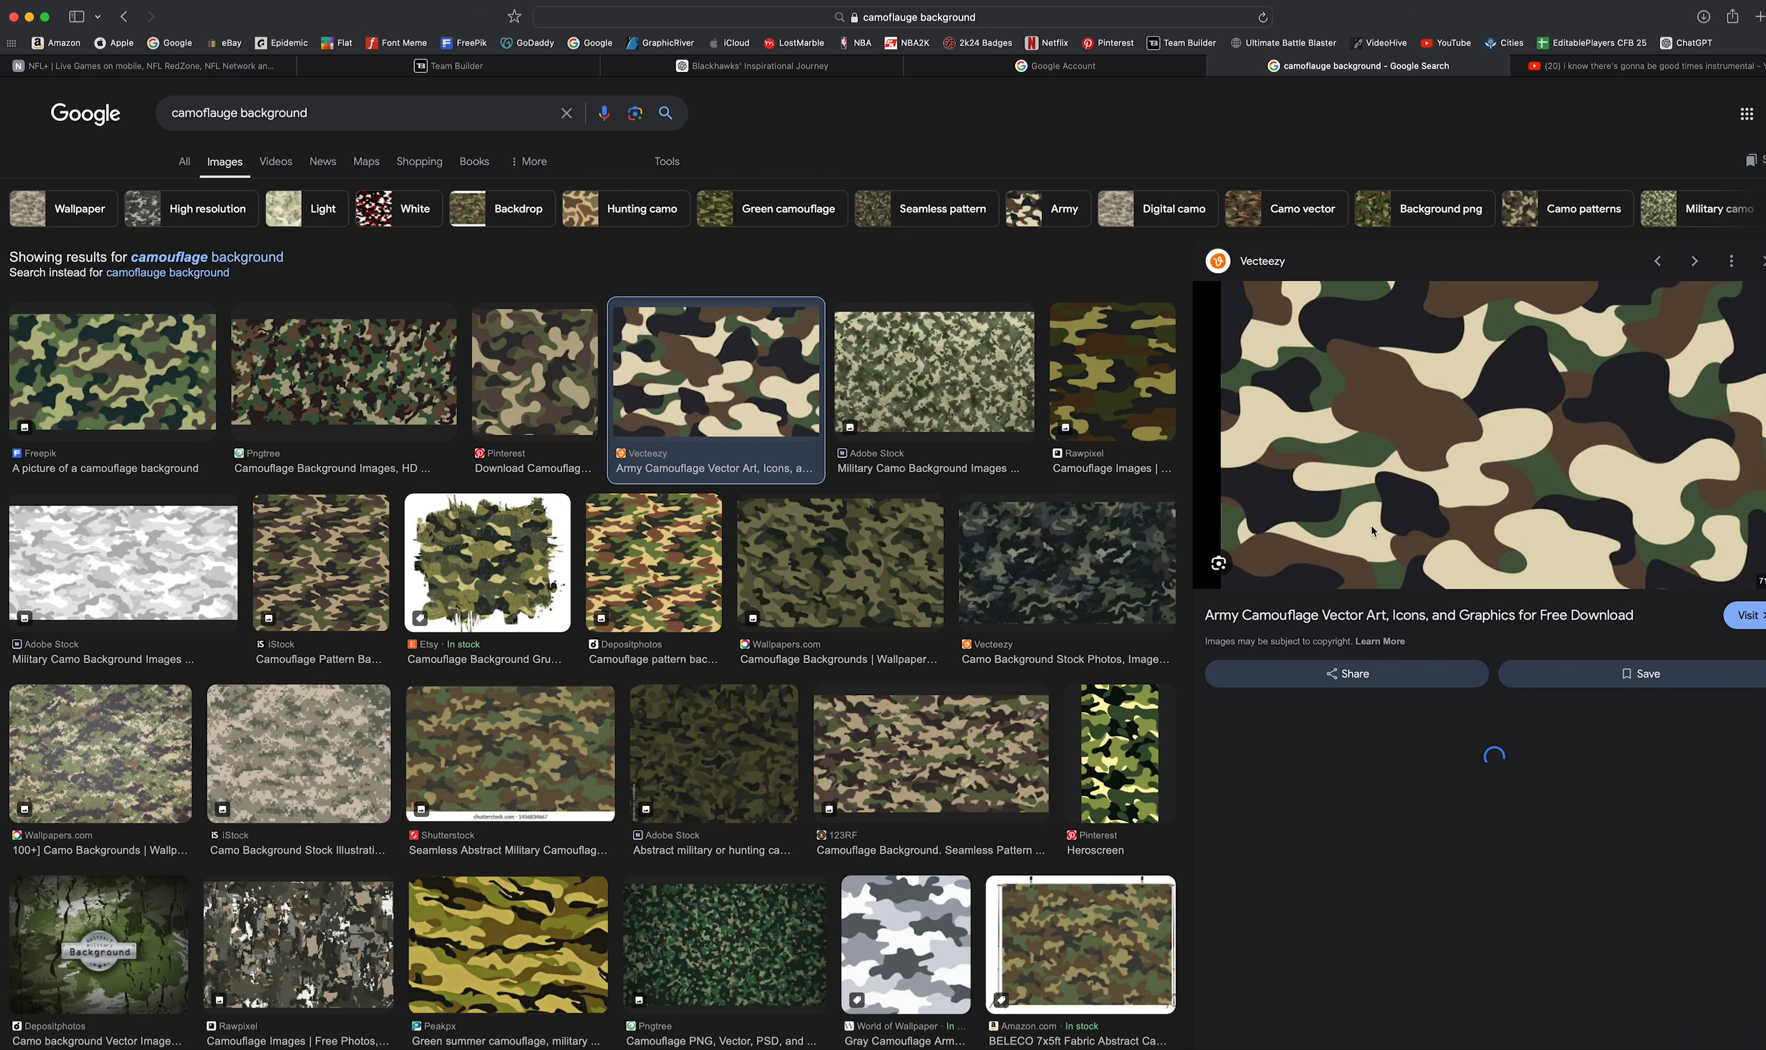
left_click_drag(1345, 405, 1765, 543)
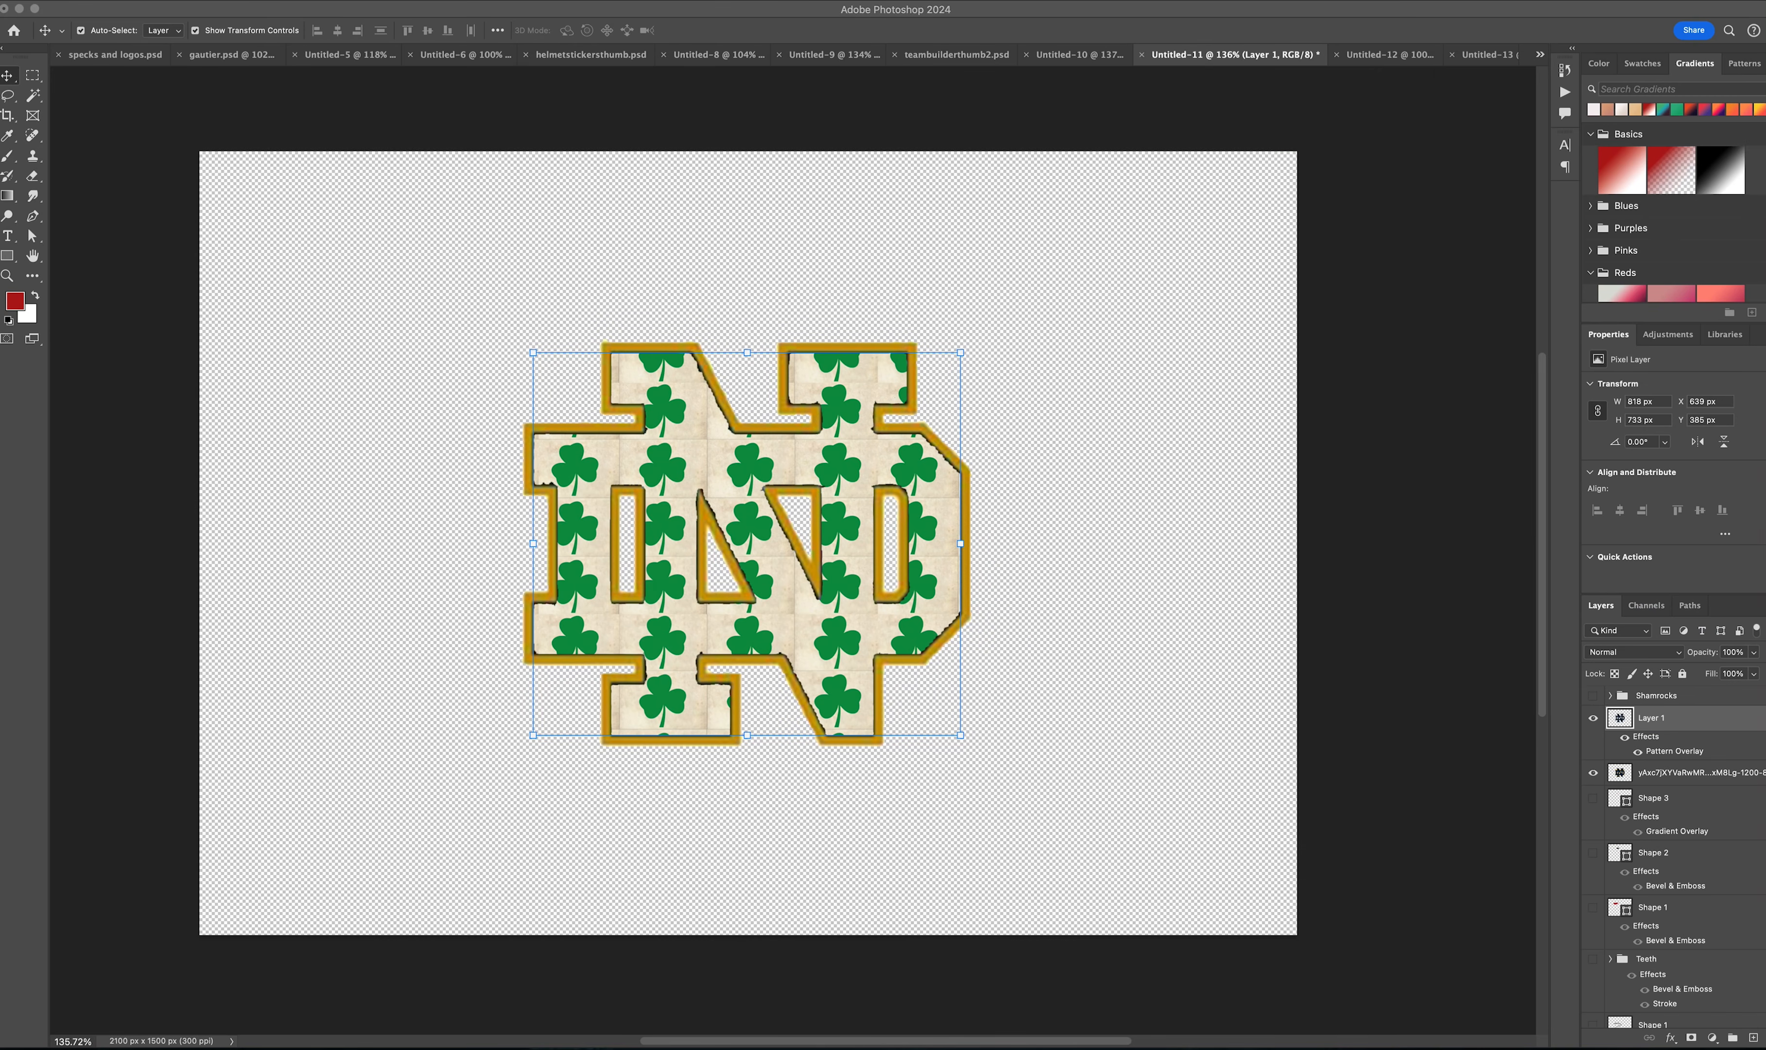
left_click_drag(1613, 556, 405, 410)
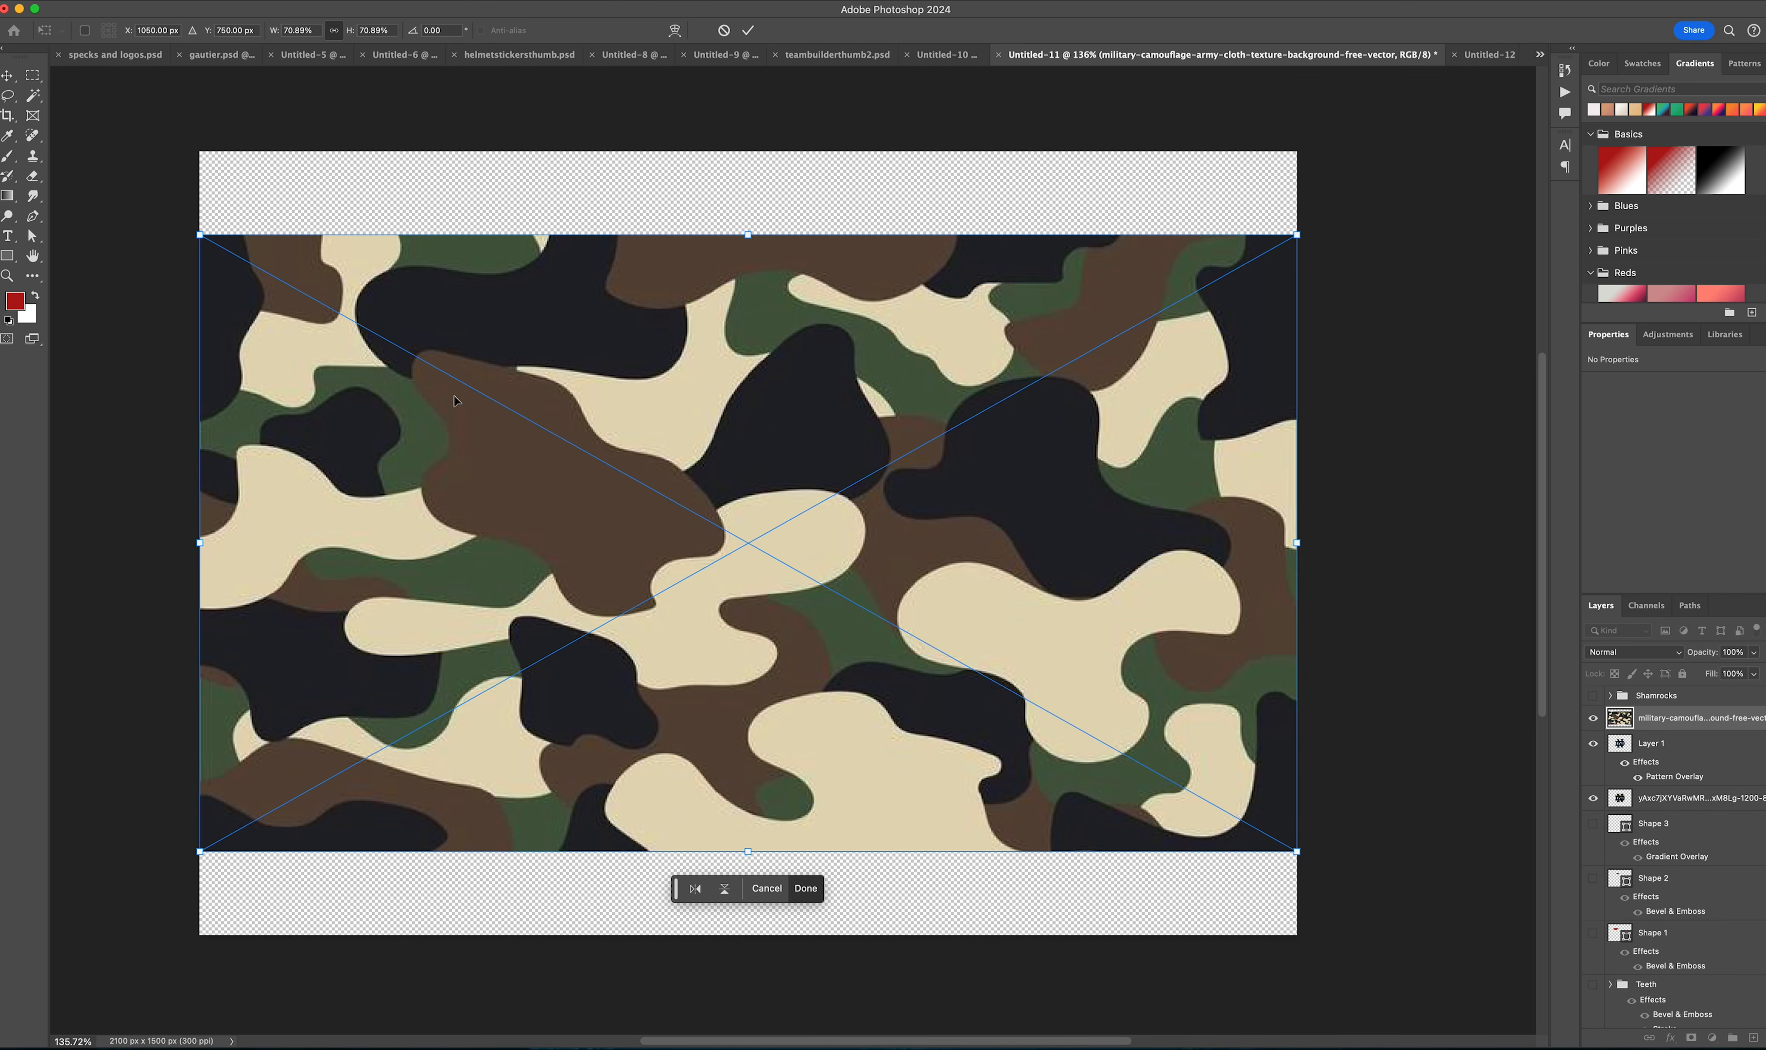
left_click(748, 29)
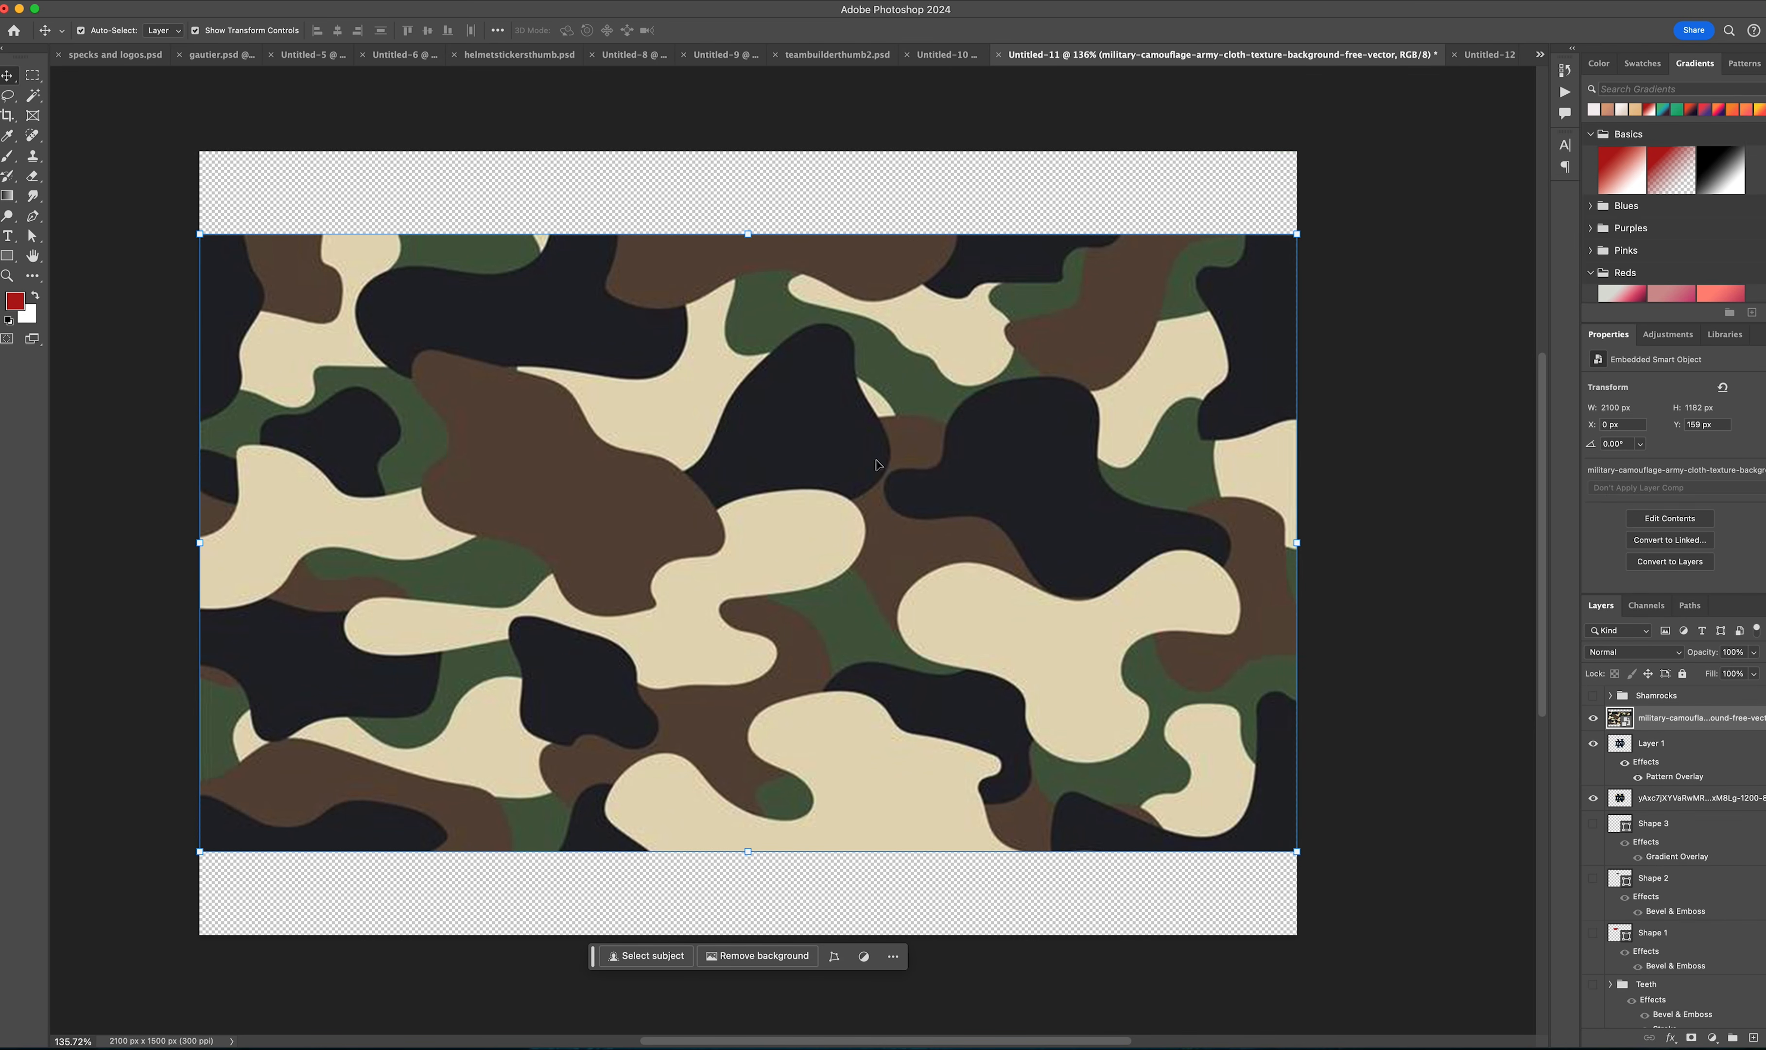
right_click(1678, 718)
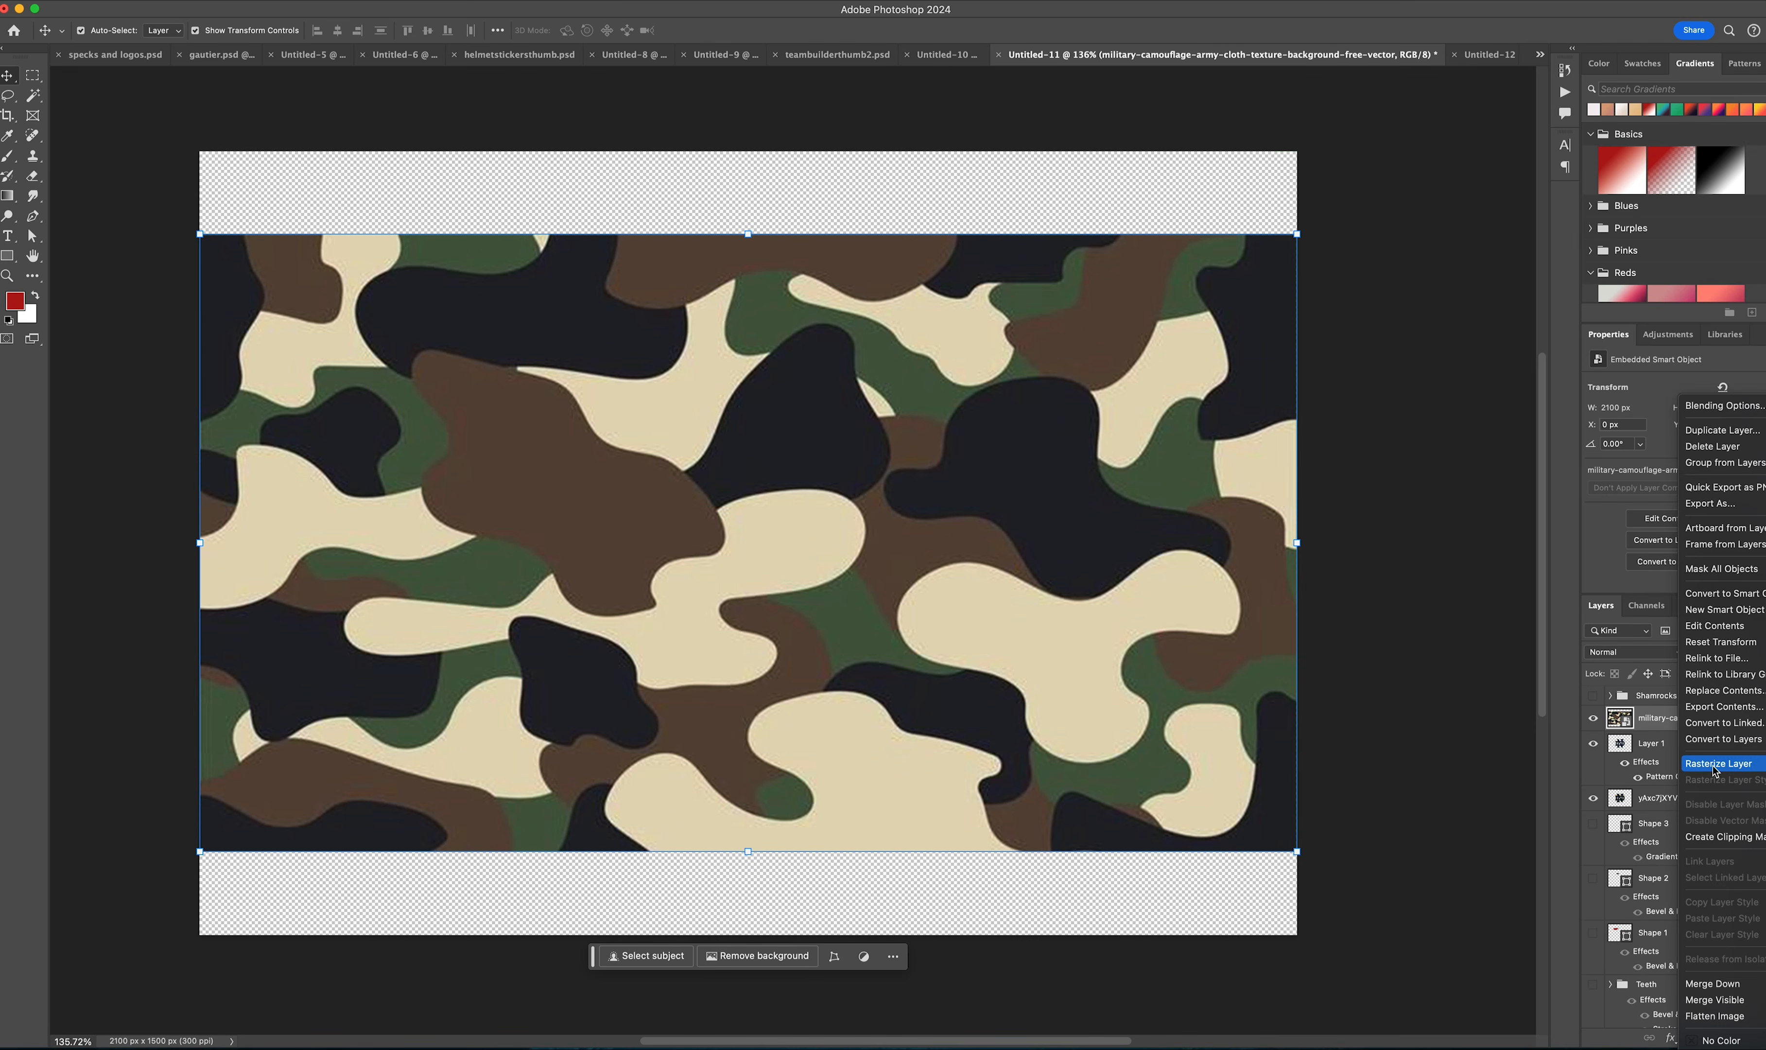
left_click(1715, 772)
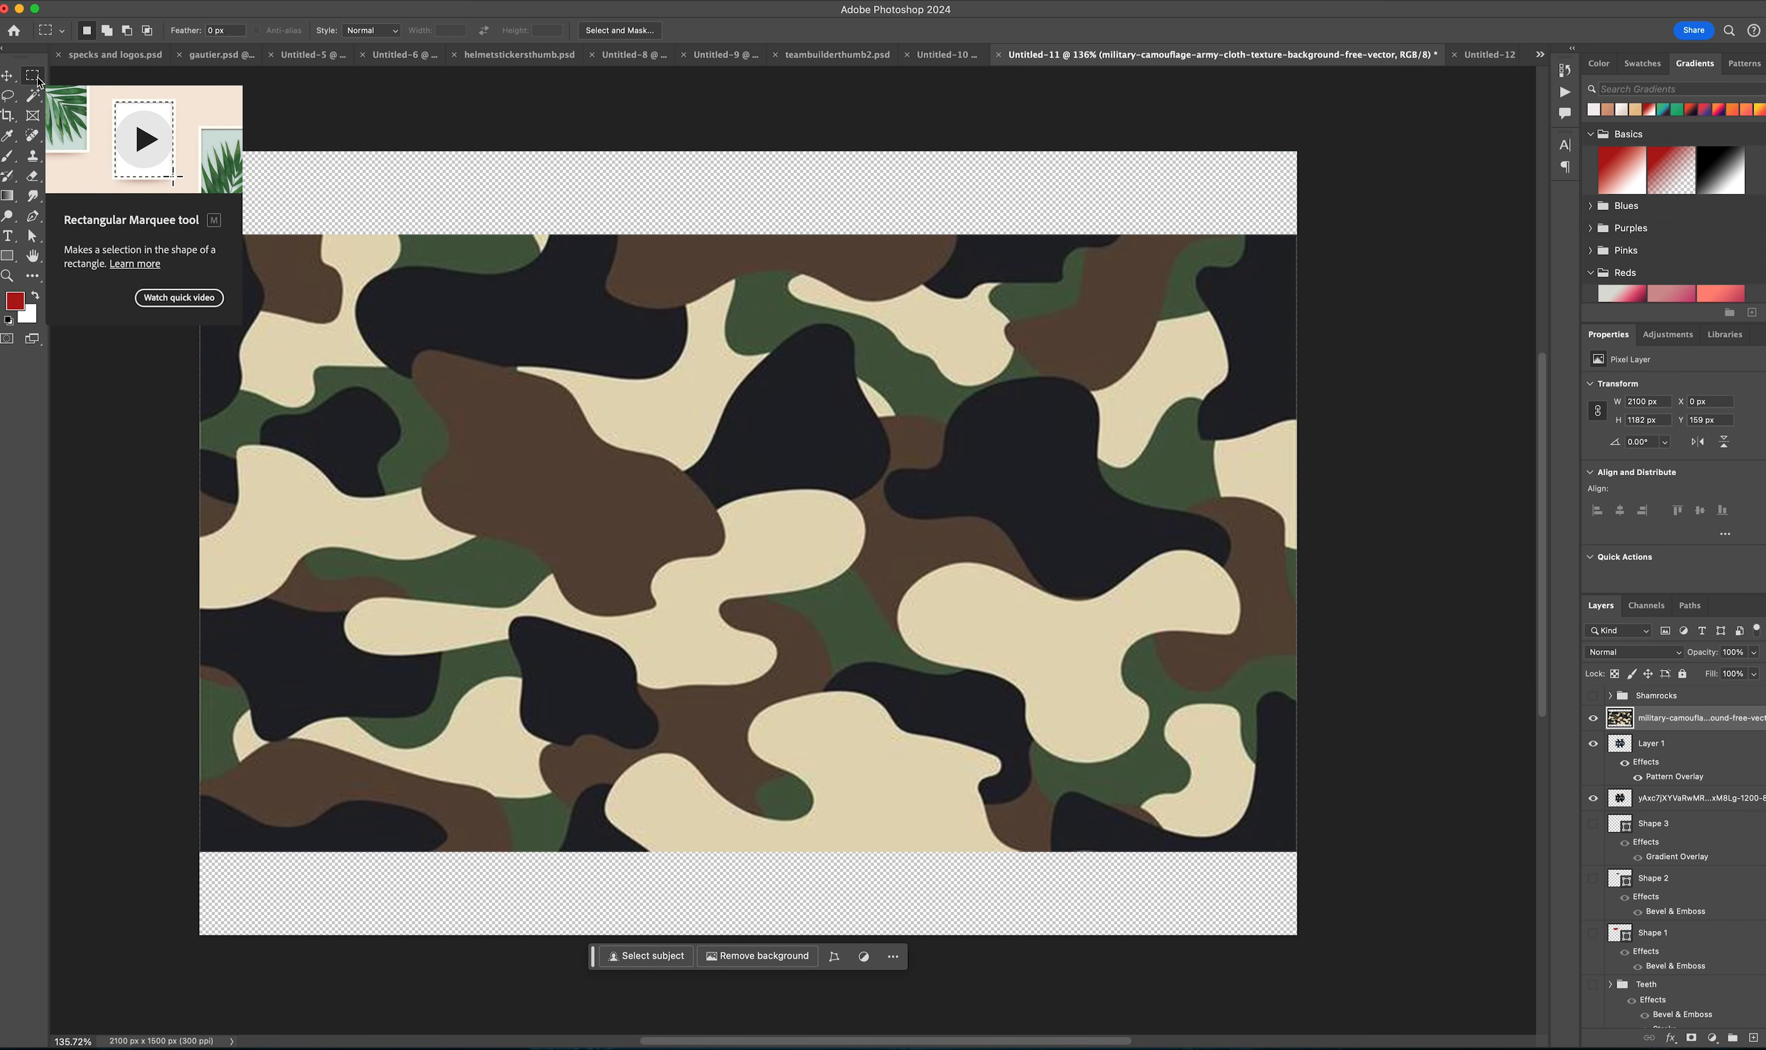
Step: Define a pattern named "camo" from a rectangular selection about 1548 × 948 px inside the camouflage image
left_click_drag(427, 344, 1234, 837)
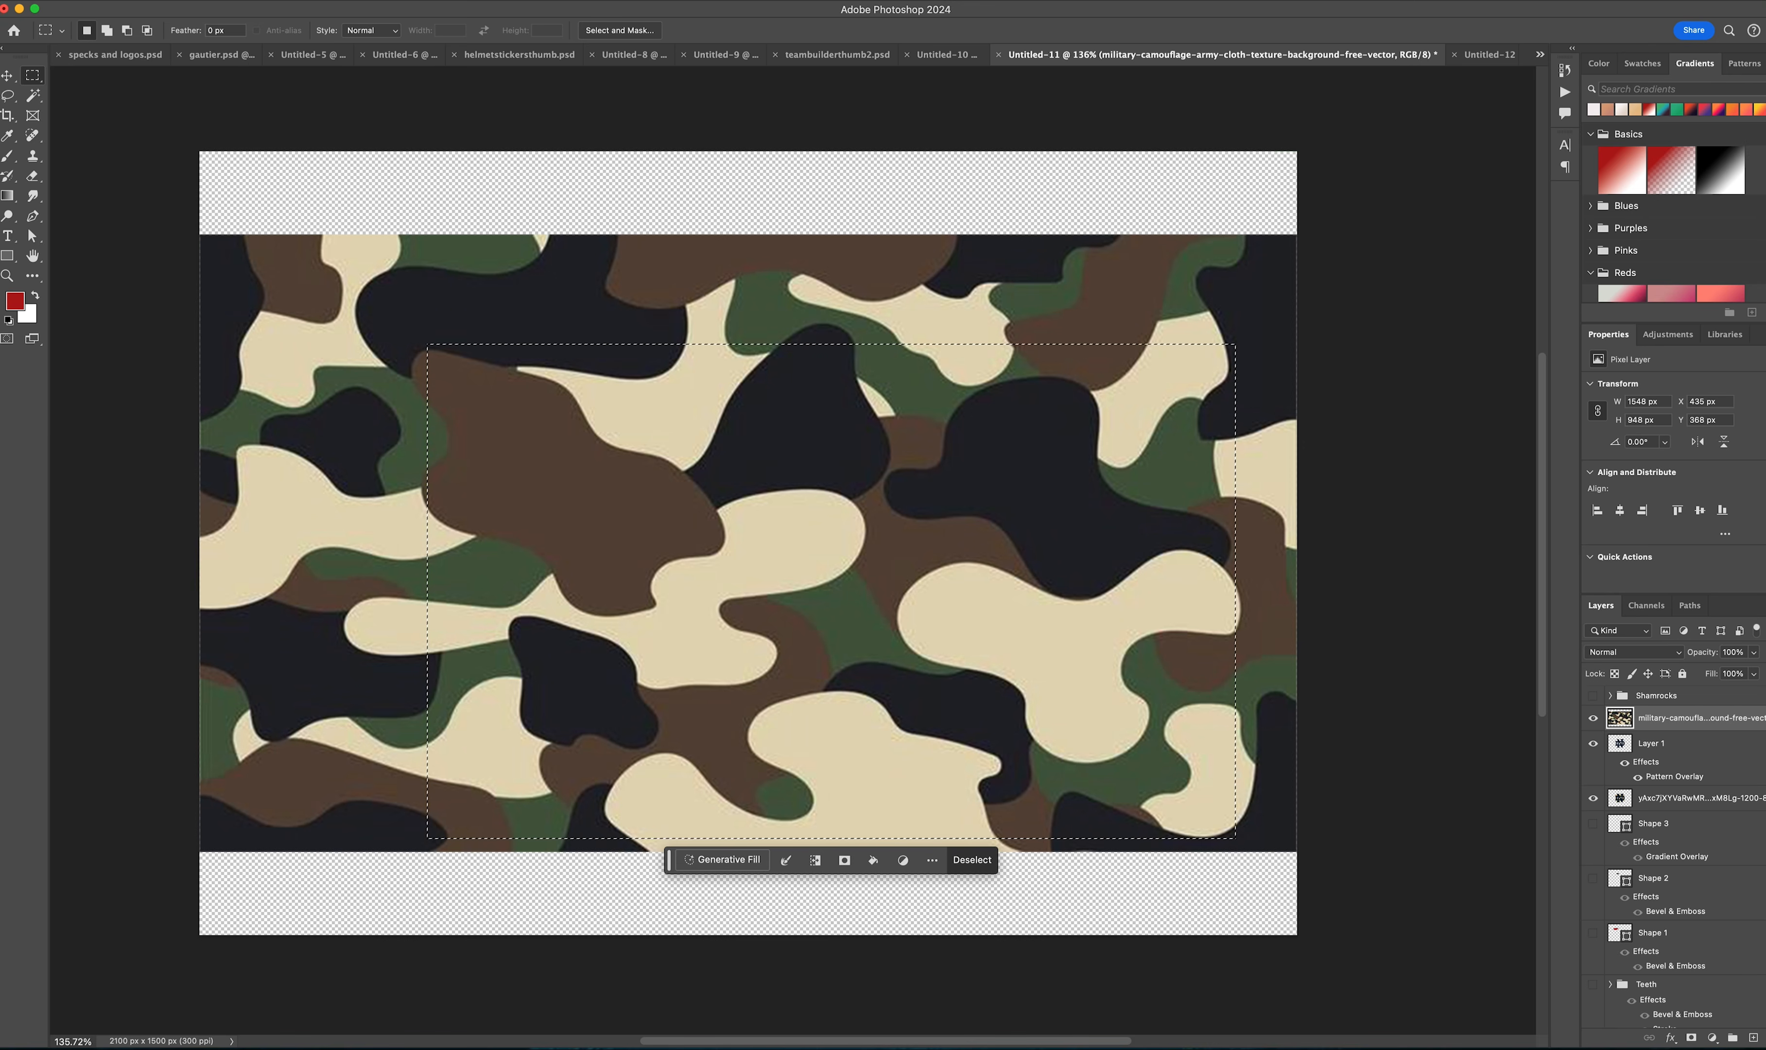
left_click(59, 0)
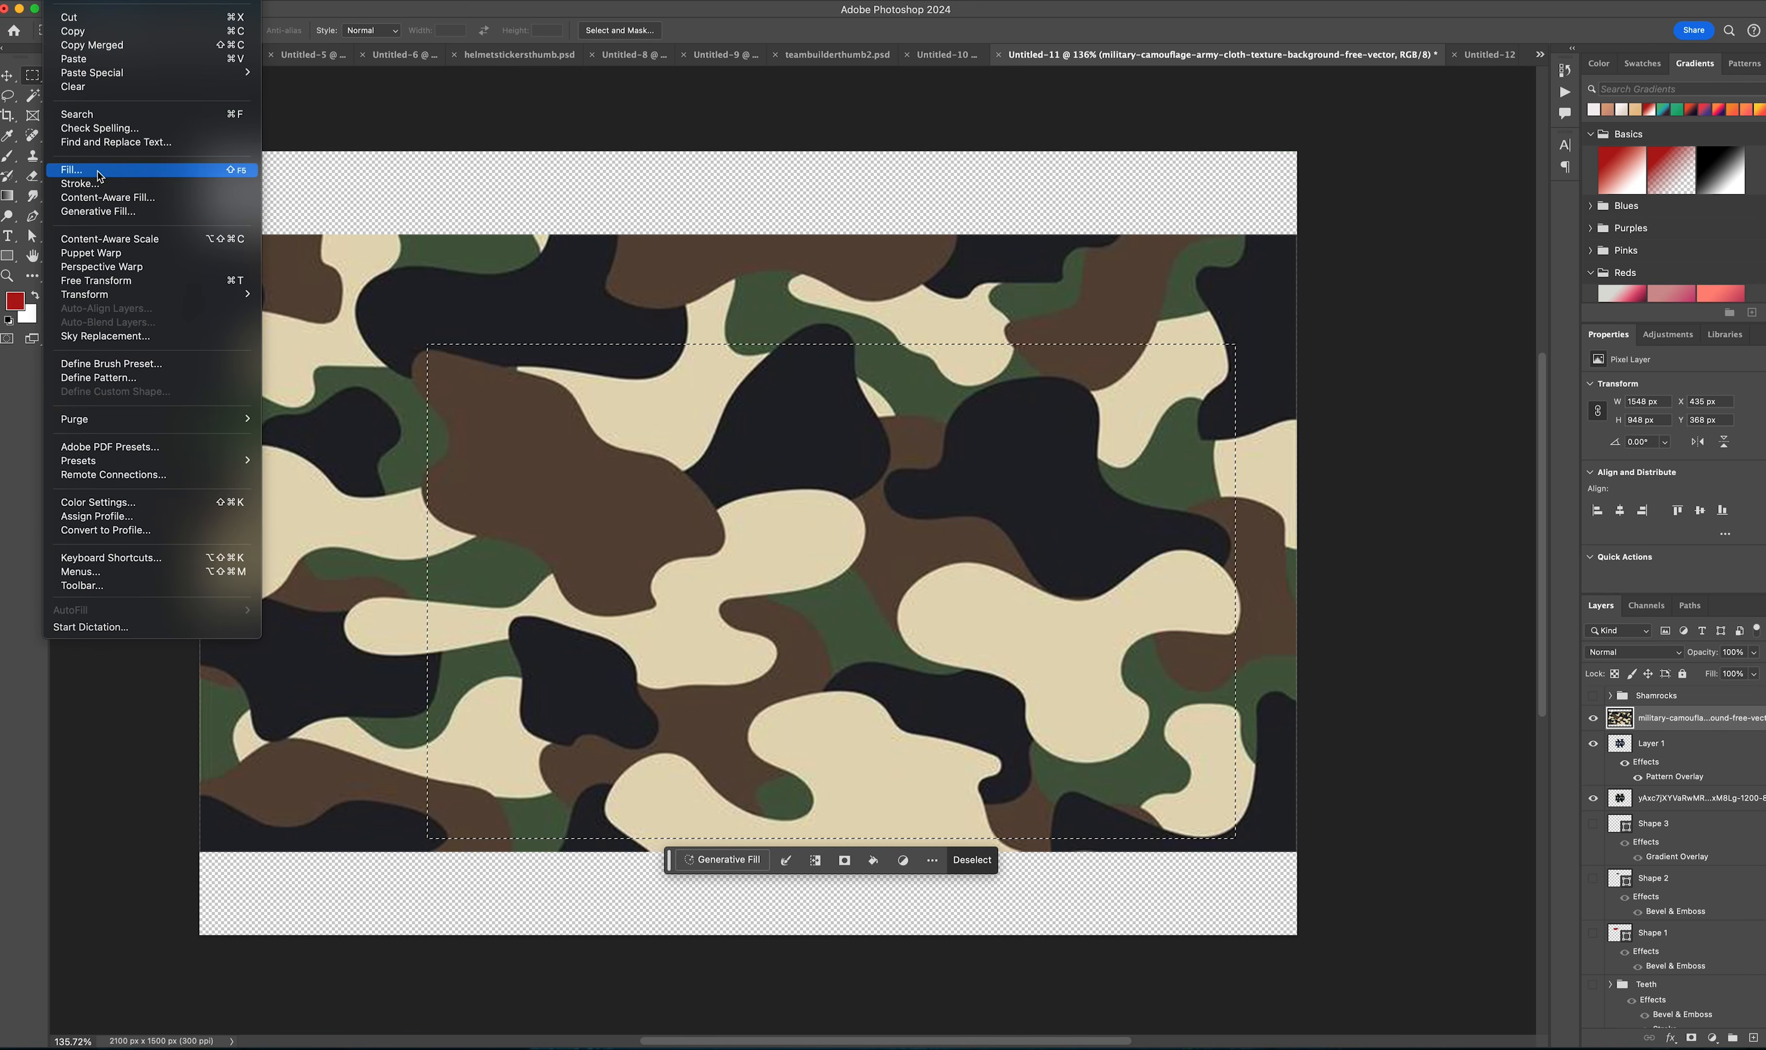
left_click(124, 377)
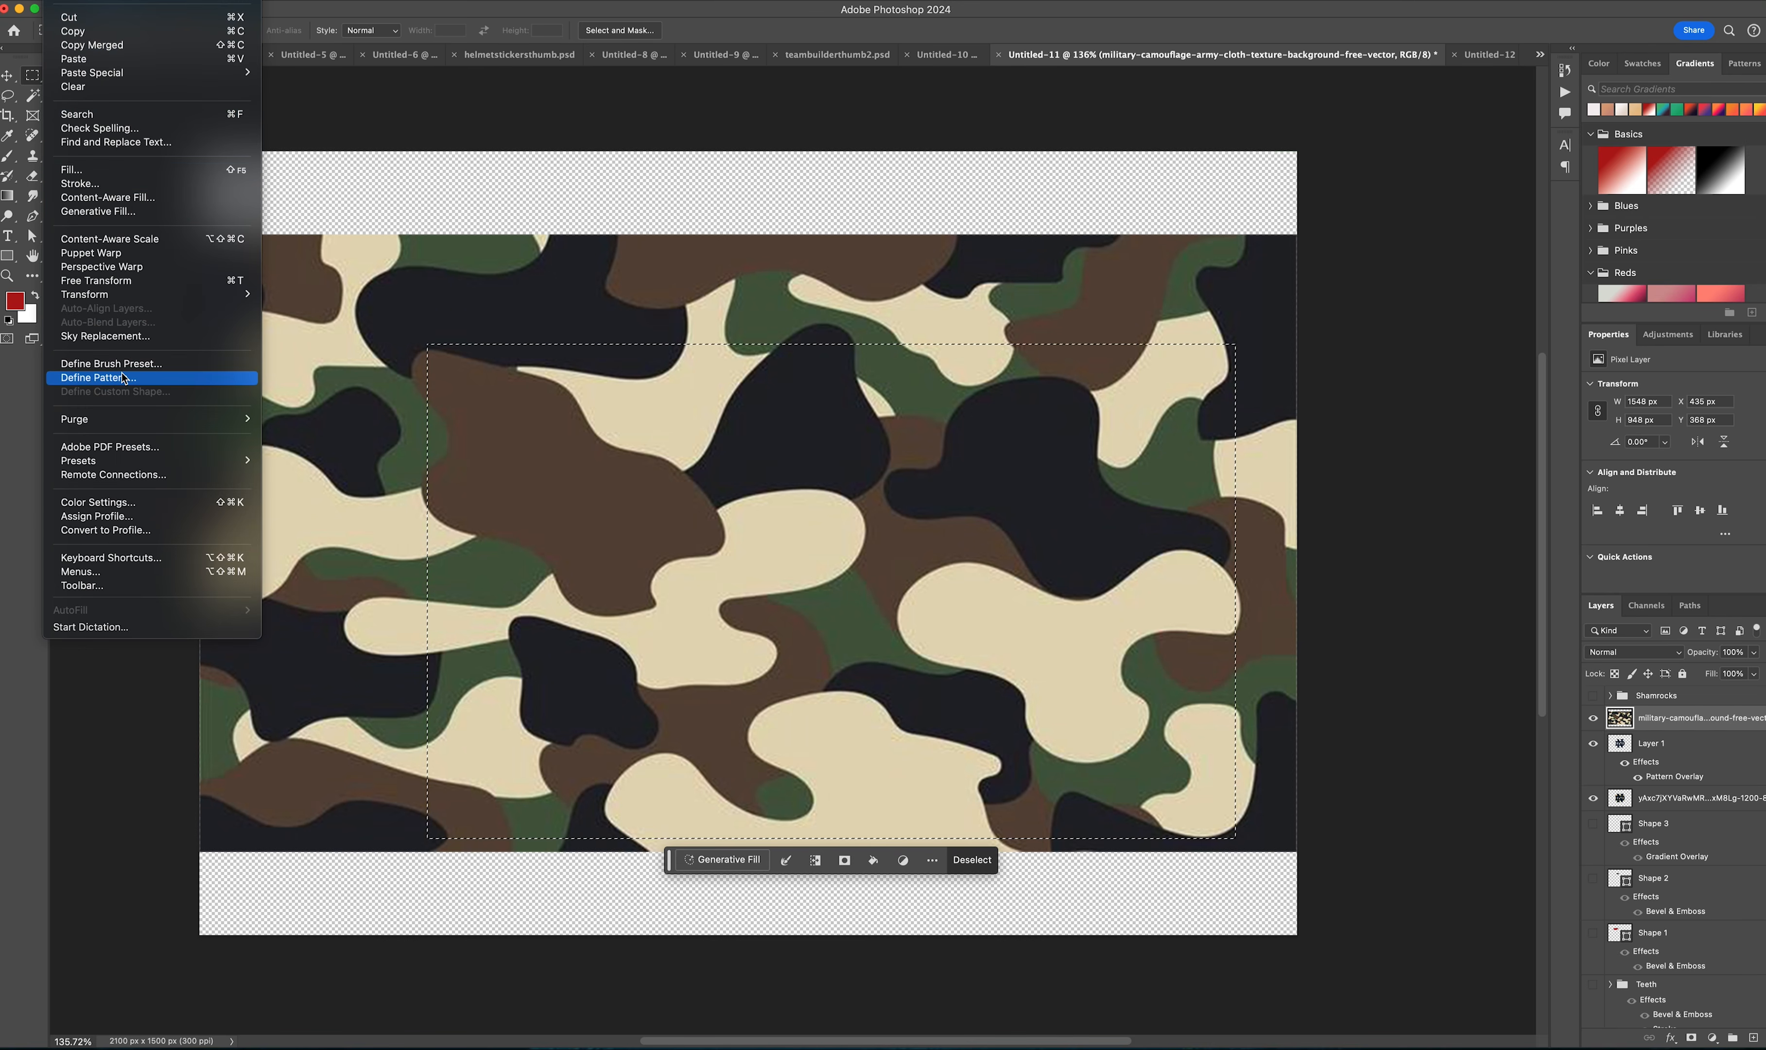
type("camo")
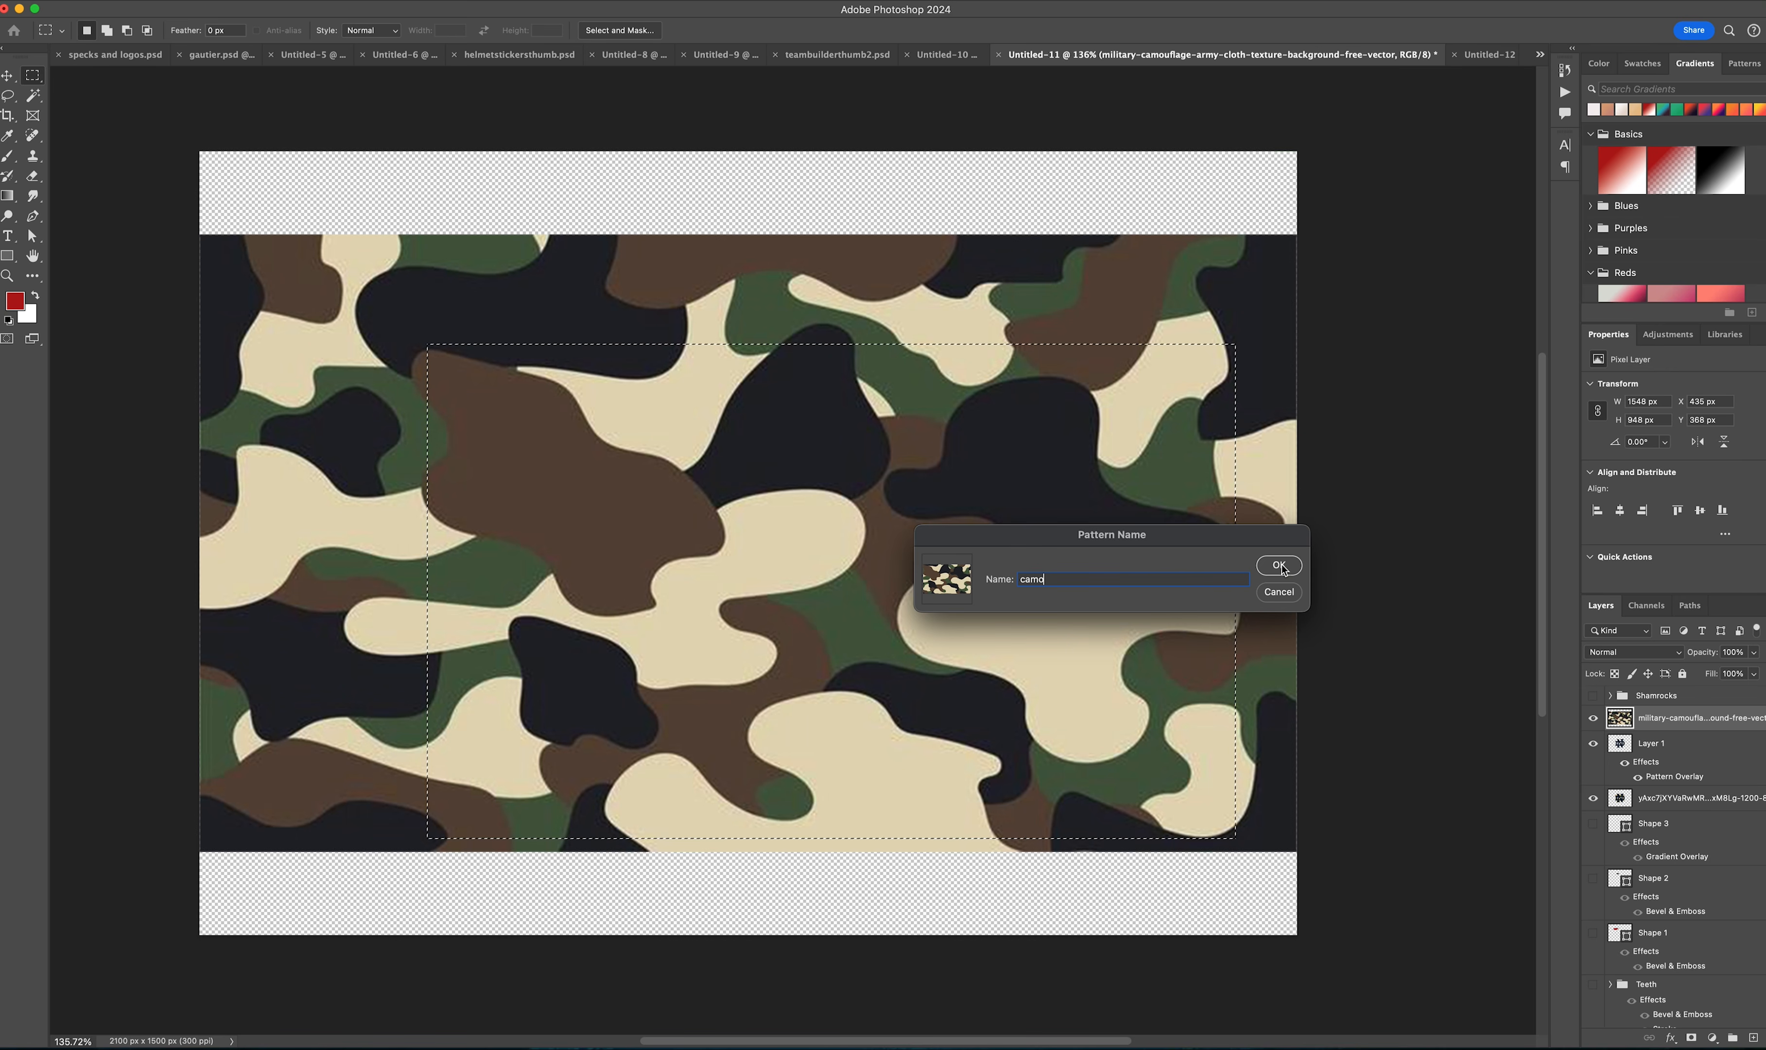
left_click(1278, 565)
Step: Deselect the area and delete the military camouflage image layer
key("ctrl+d")
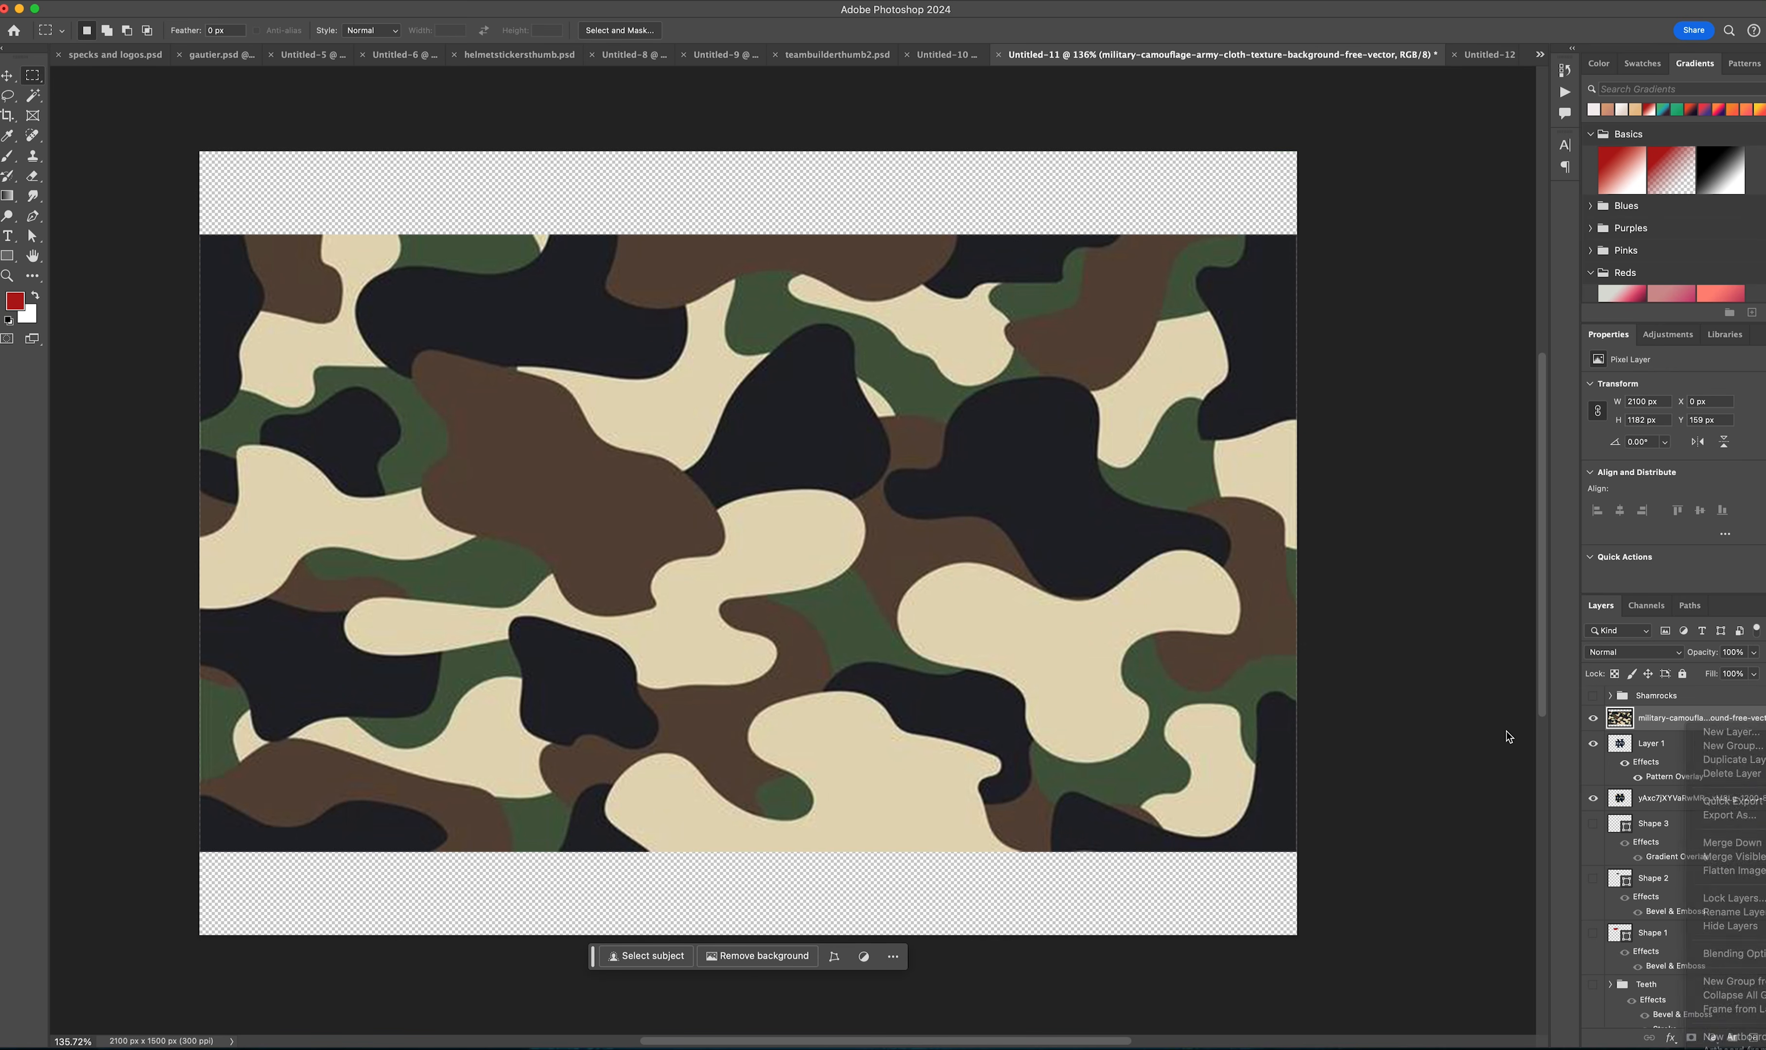
left_click(1752, 1037)
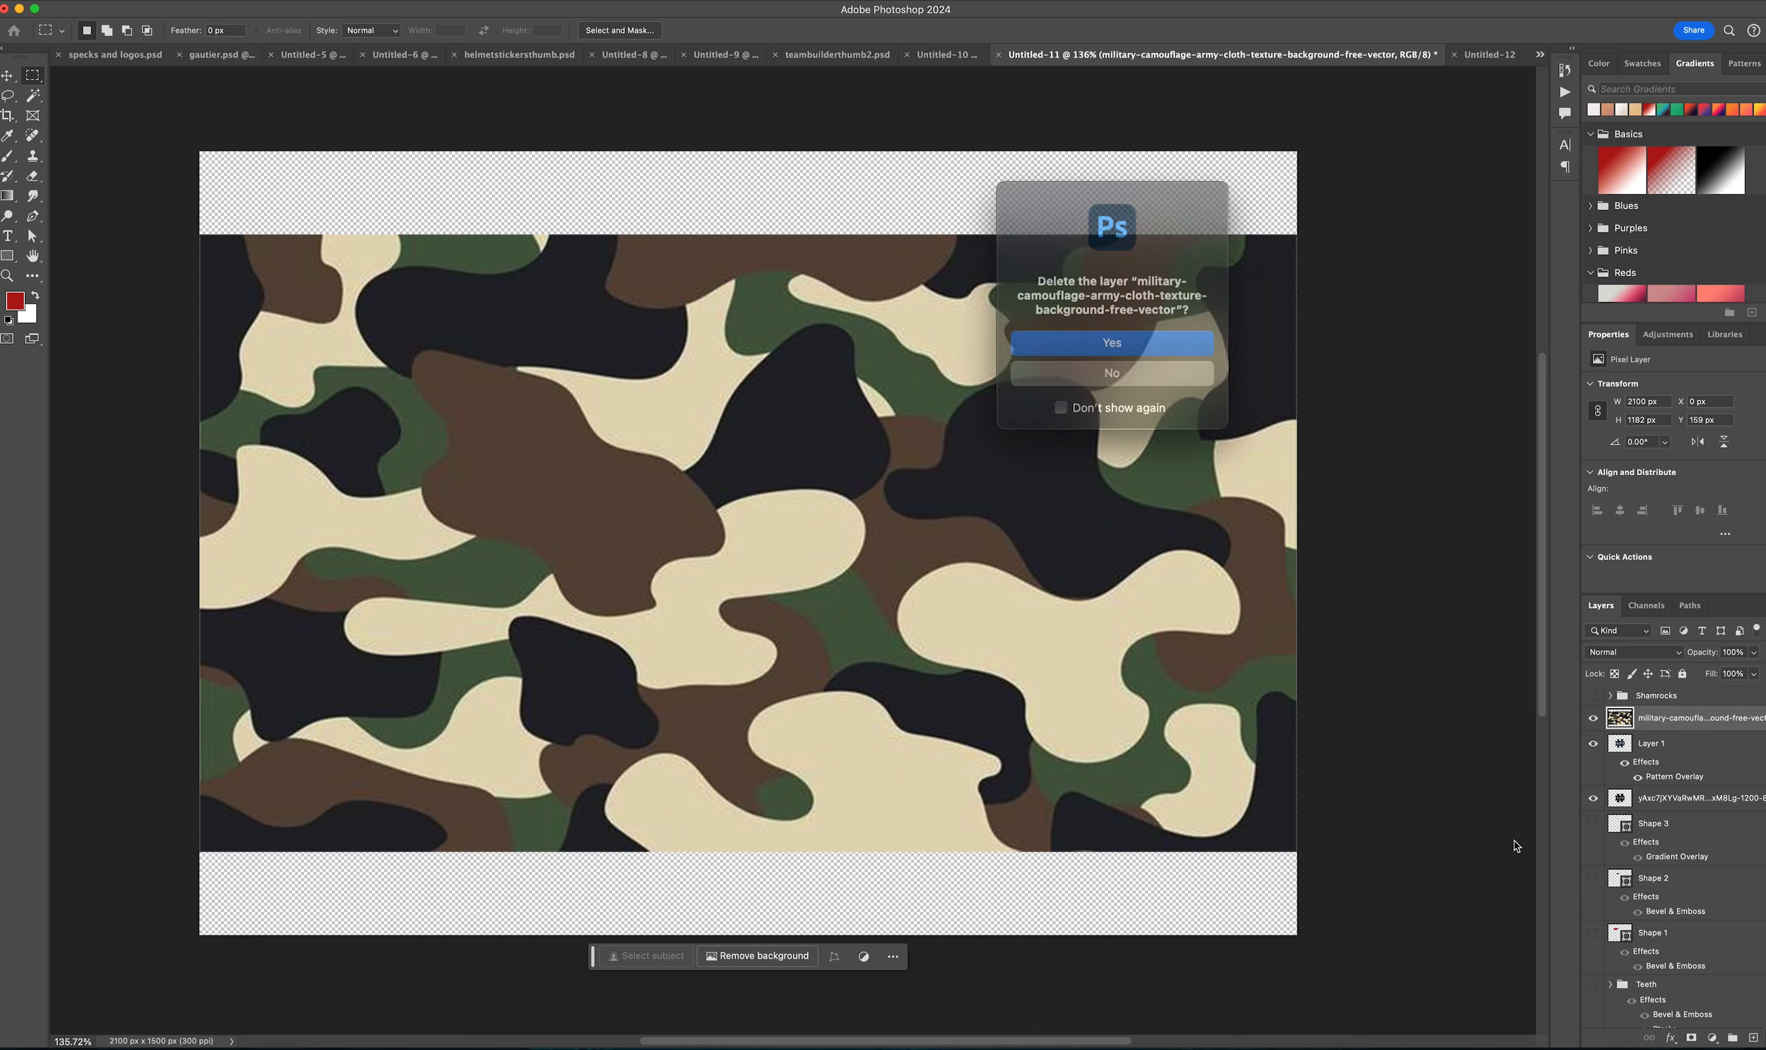
left_click(1149, 337)
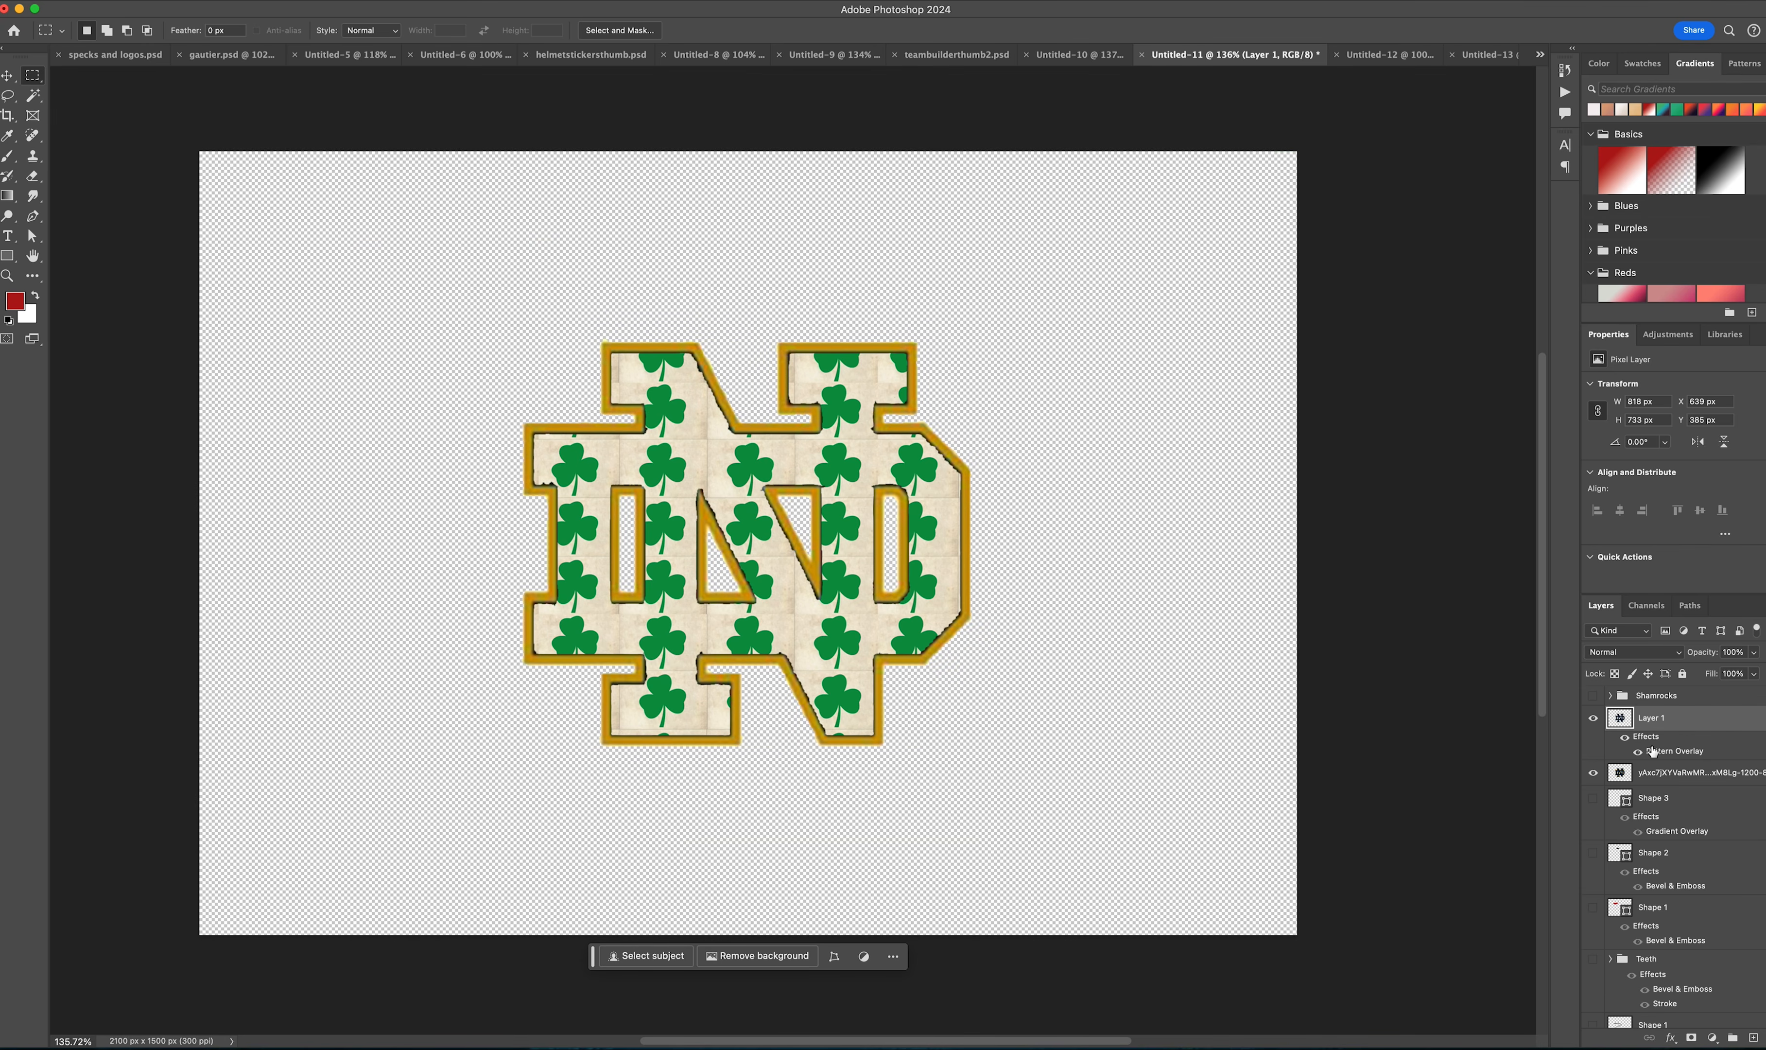
Step: Change Layer 1's Pattern Overlay to the camo pattern so it fills the ND logo's interior
key("v")
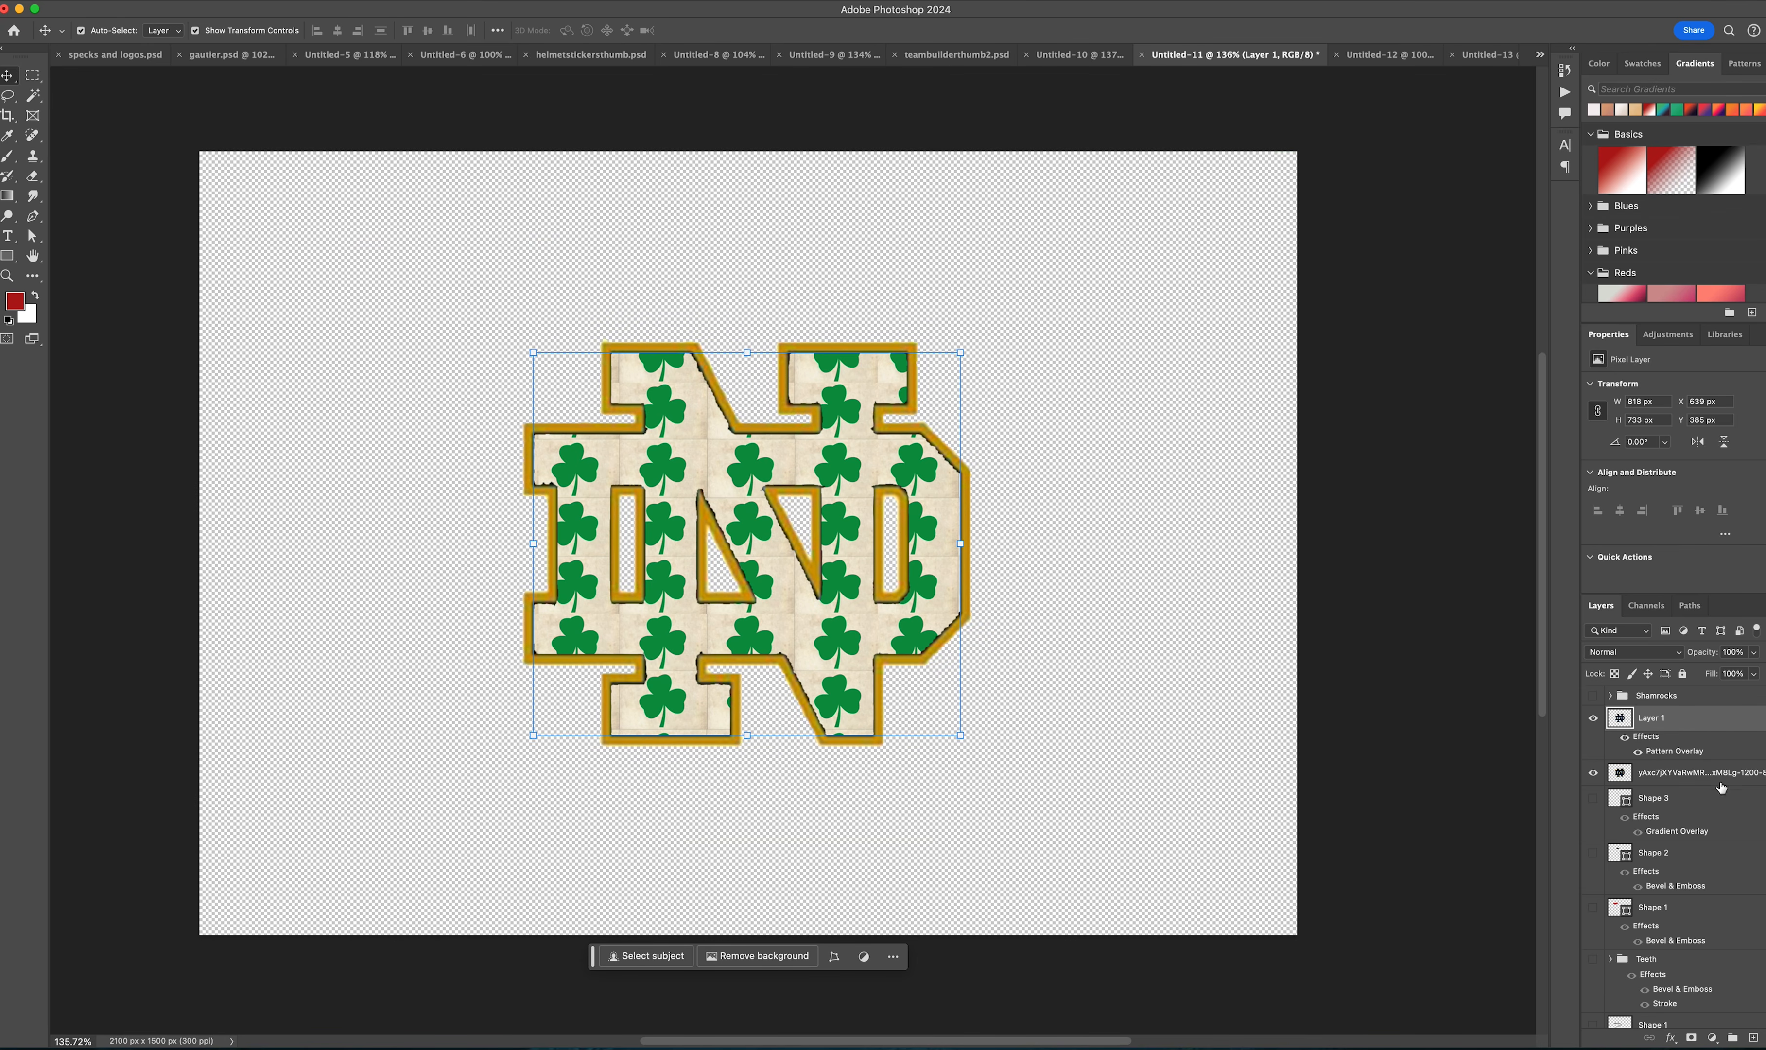
double_click(1691, 718)
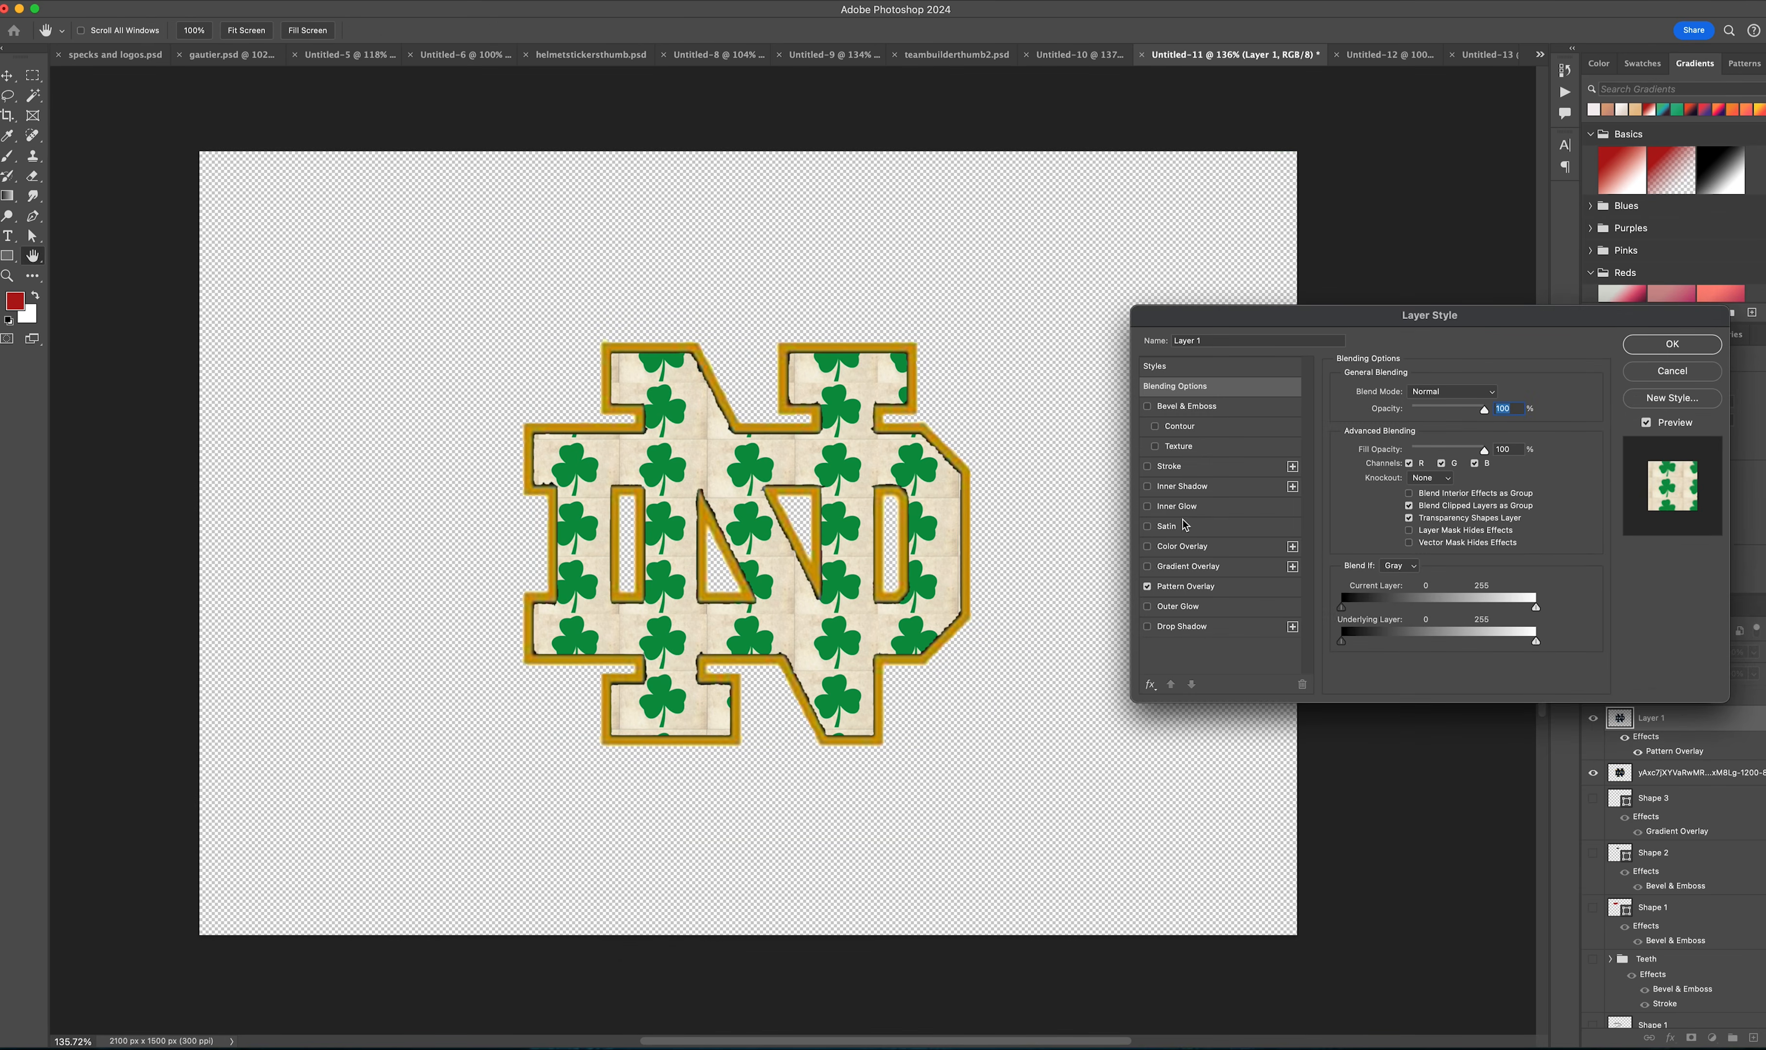
left_click(1216, 587)
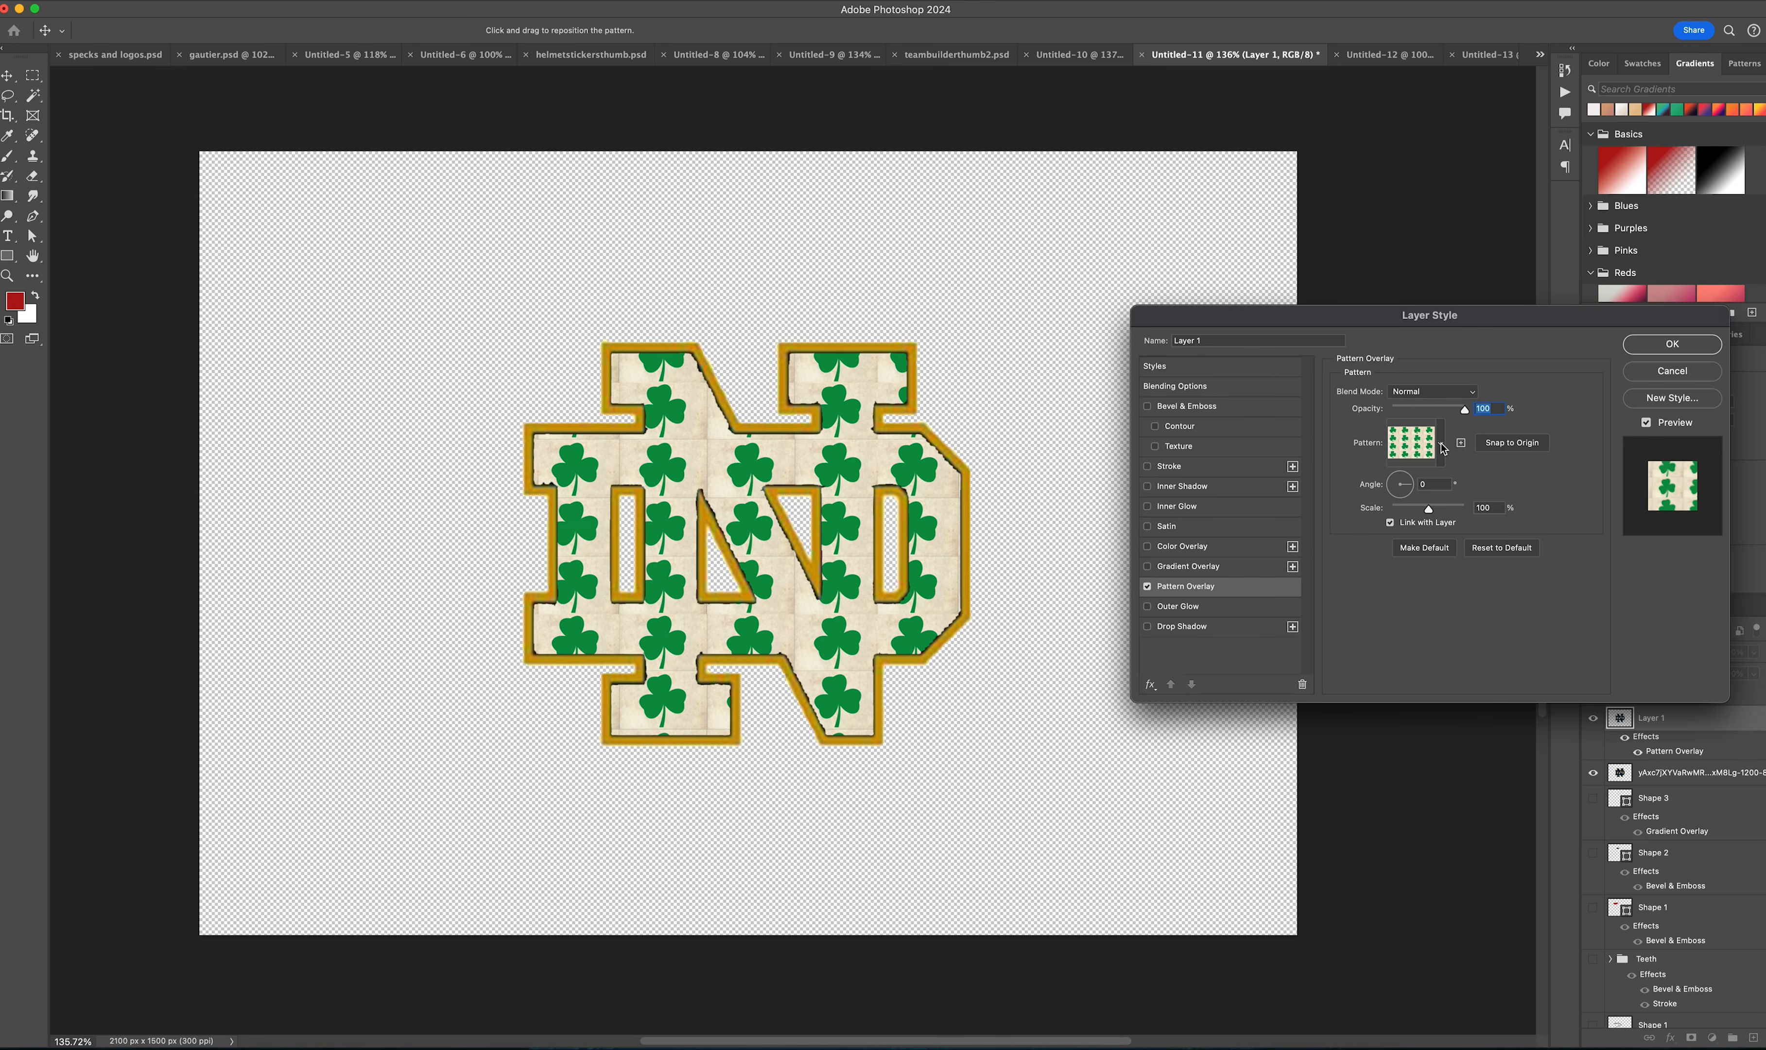
left_click(1443, 448)
left_click(1410, 577)
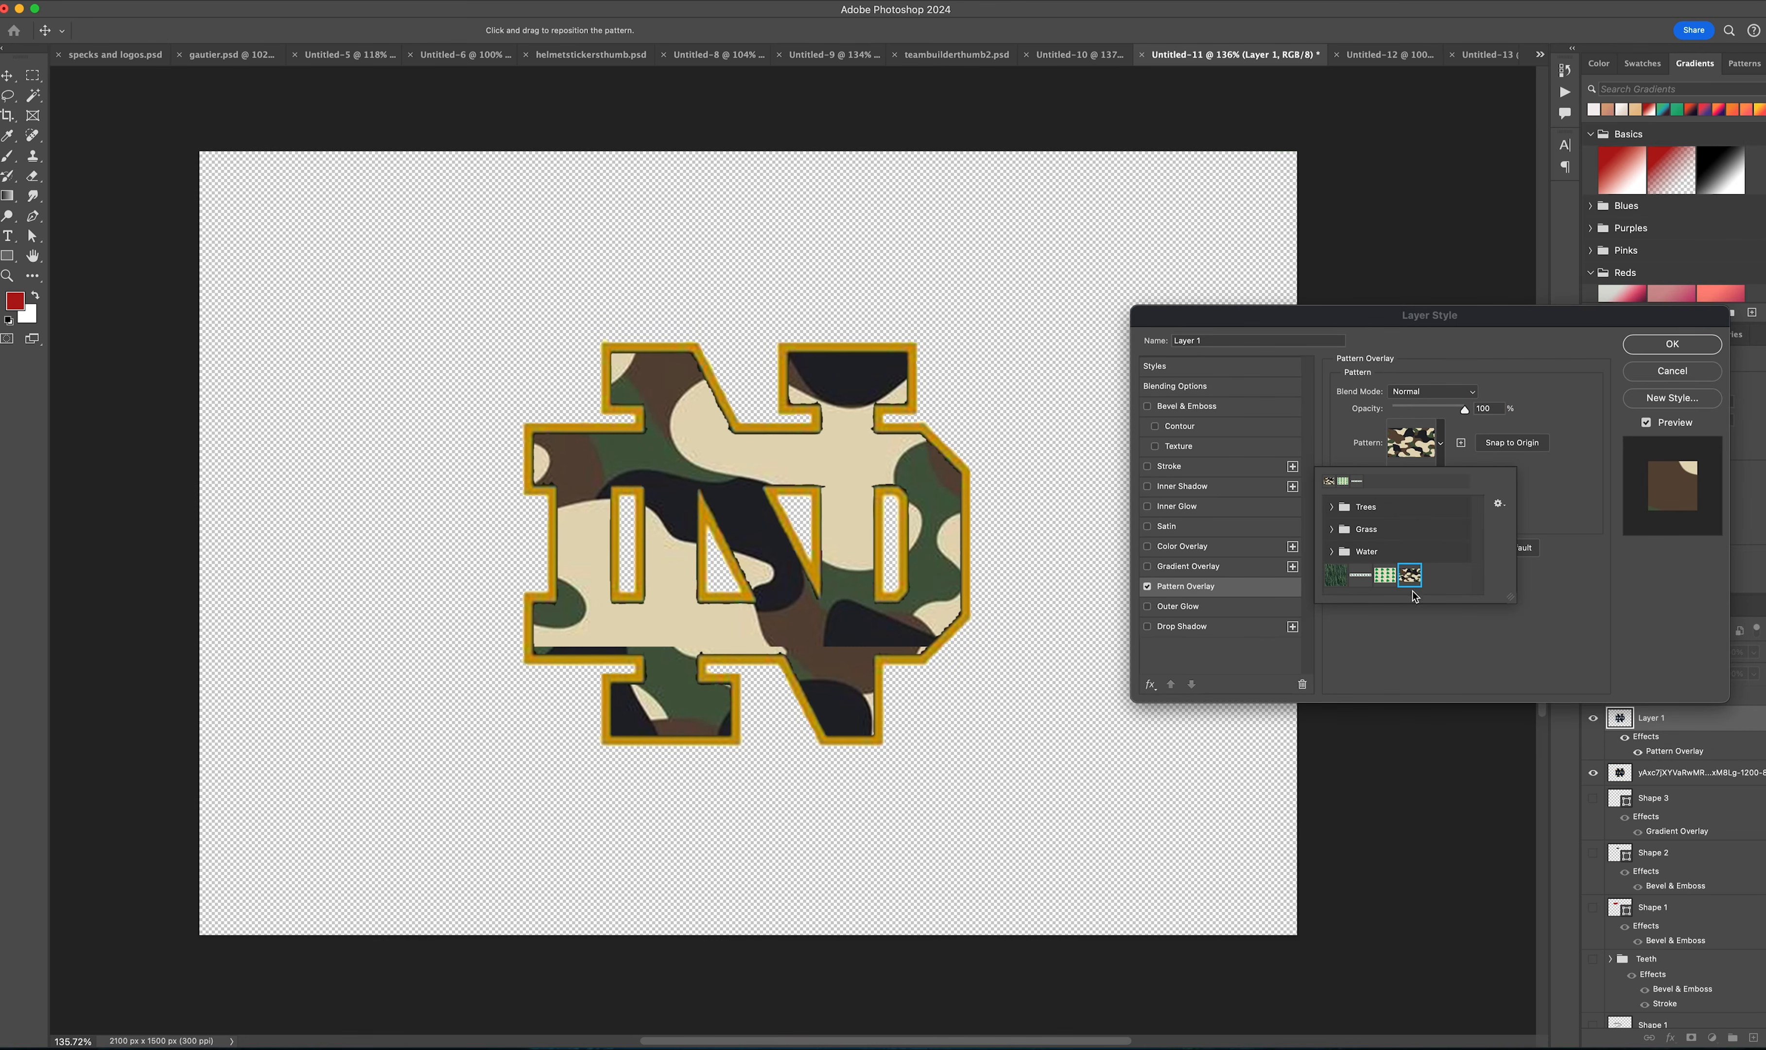
left_click(1670, 347)
left_click(1210, 383)
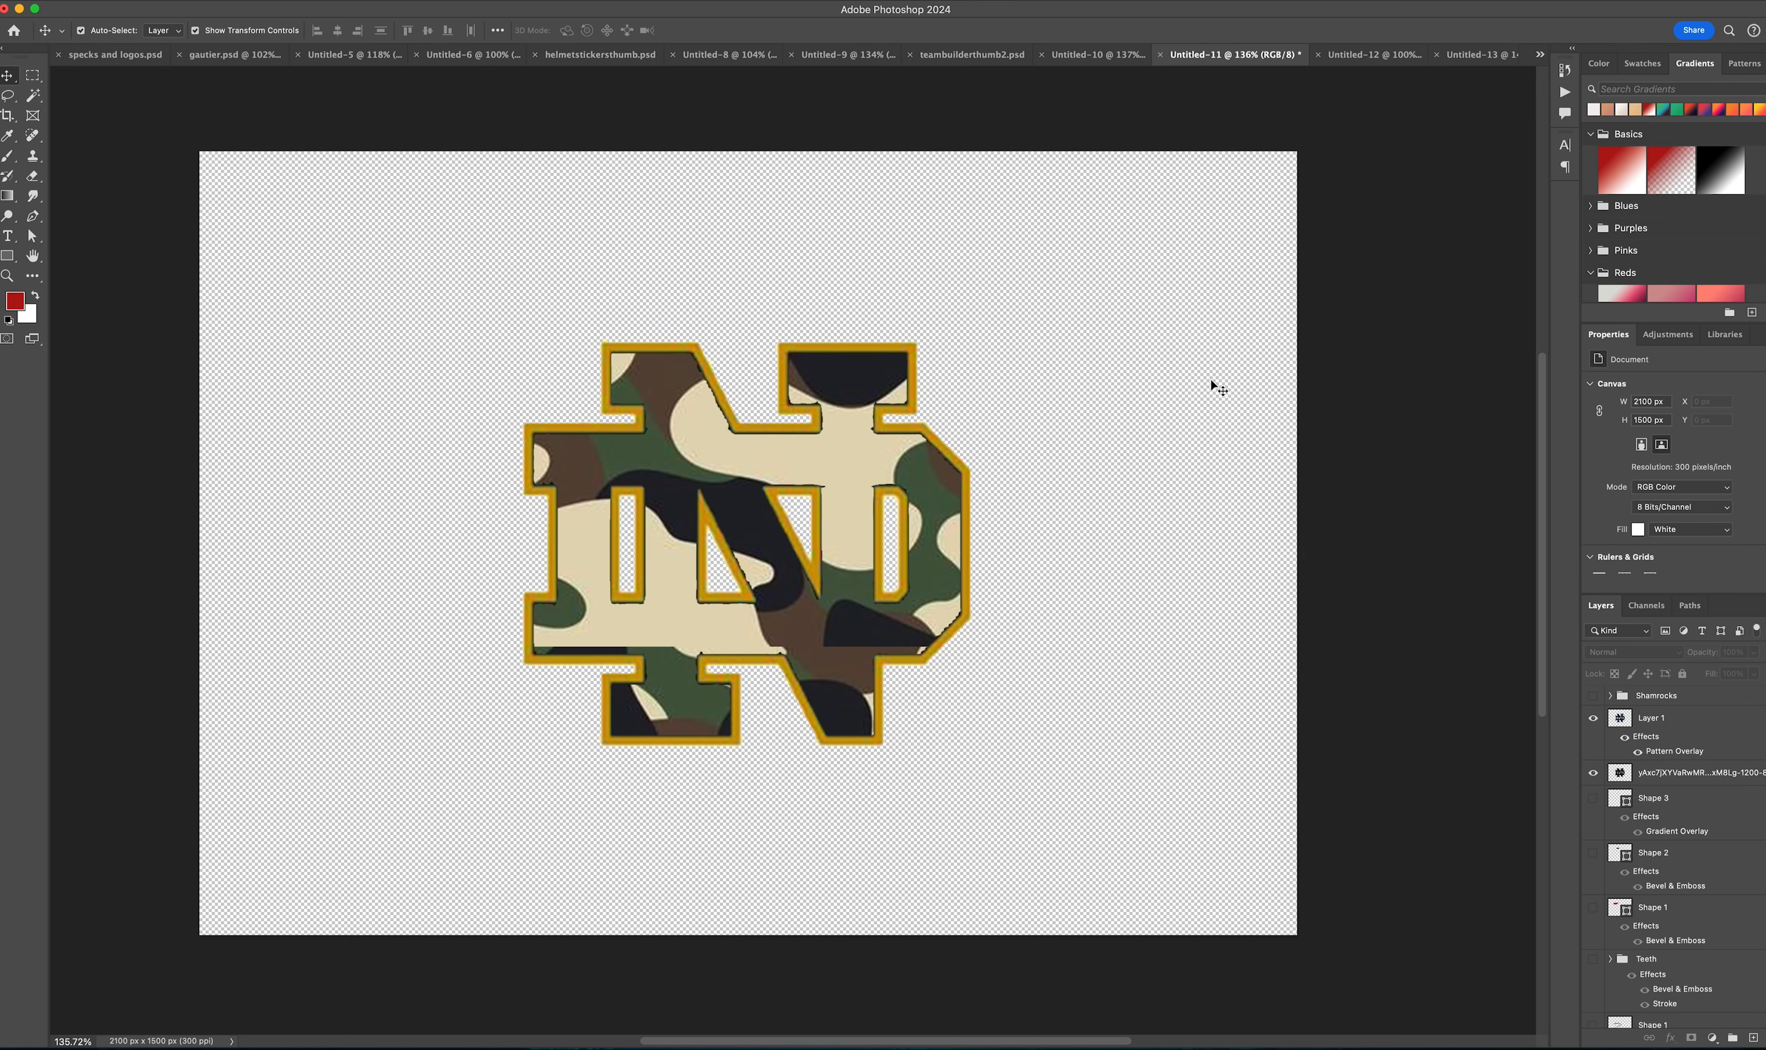
Step: Scale the camo-filled Layer 1 up proportionally to about 101.55% to fill the gold ND outline
left_click(810, 454)
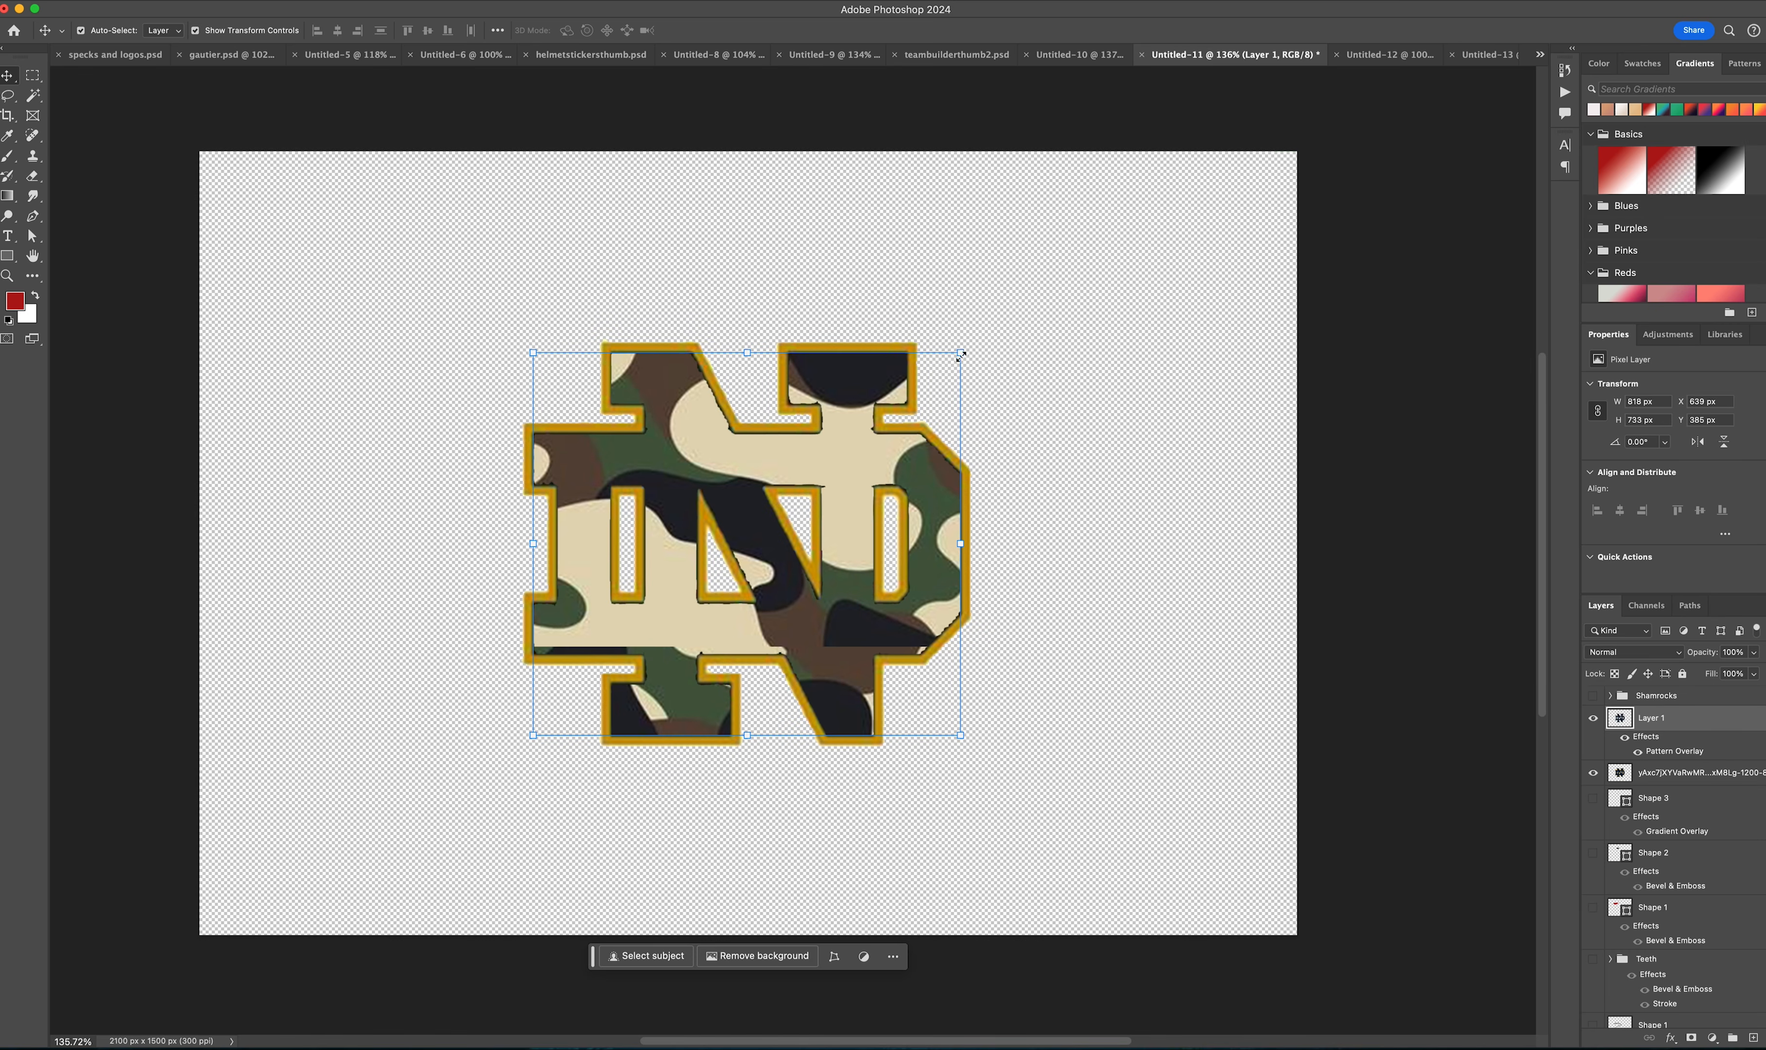
left_click_drag(960, 352, 964, 349)
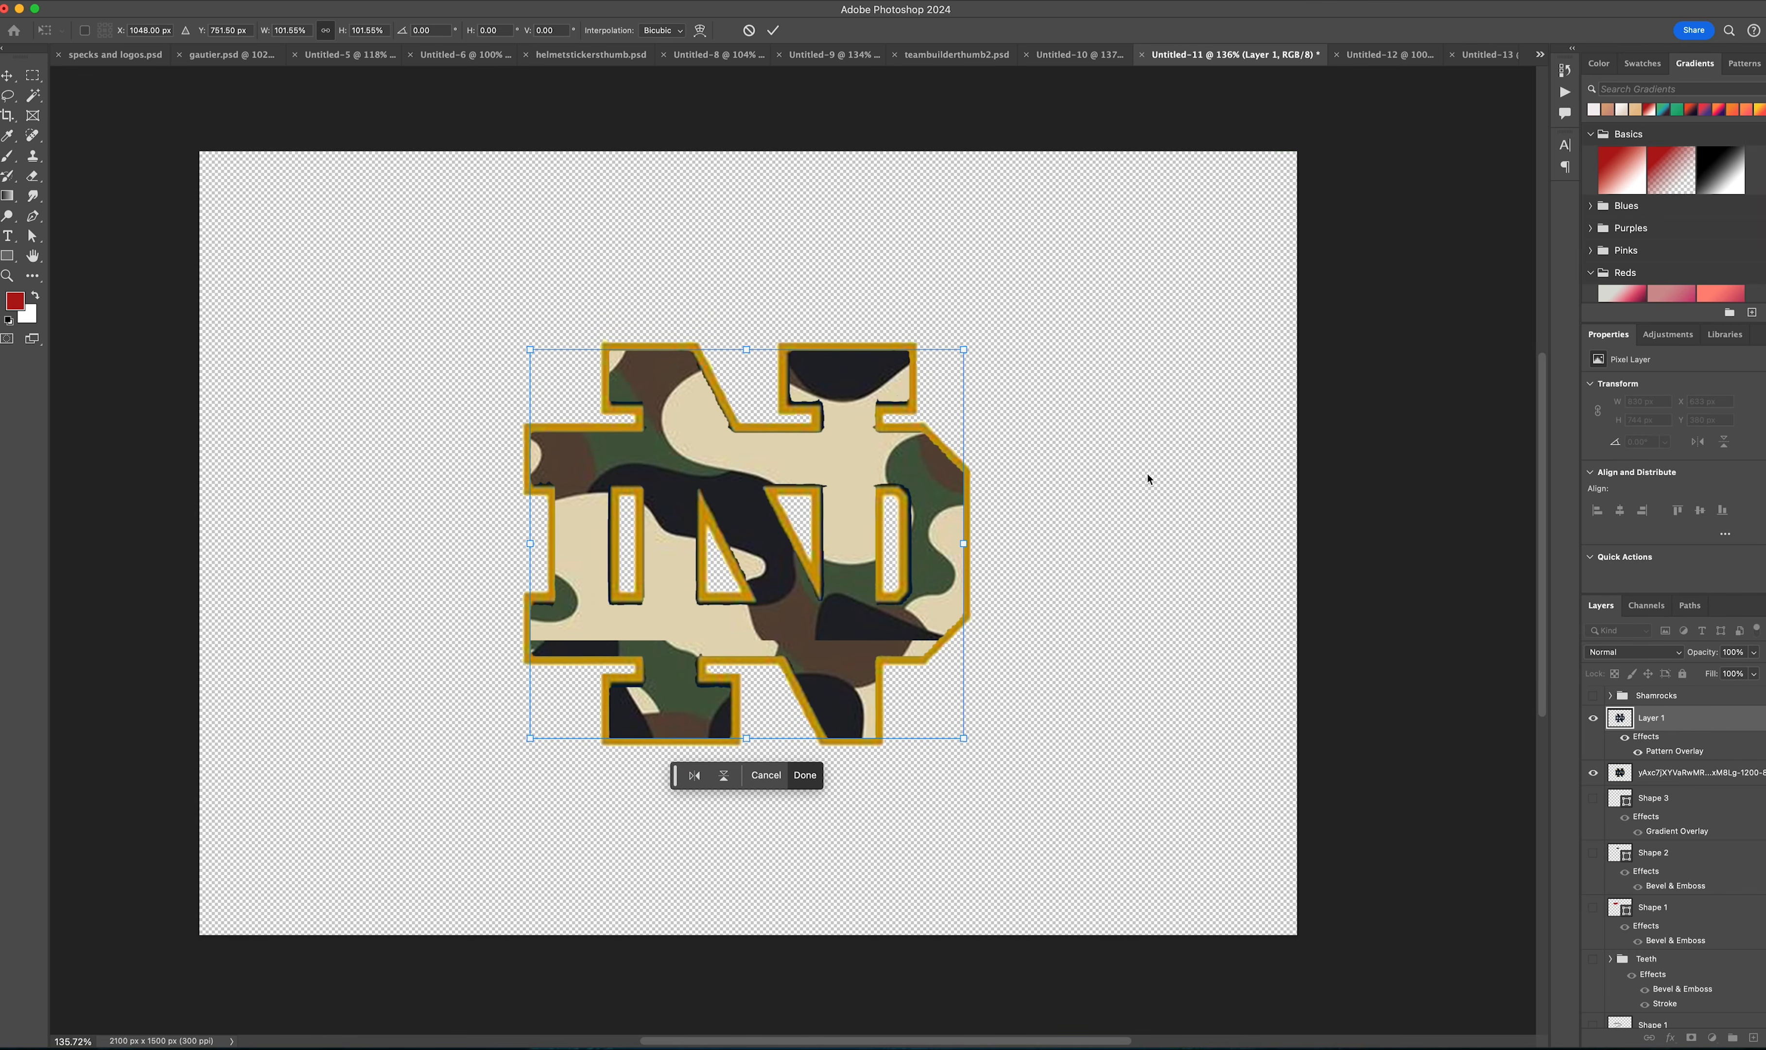
key("Return")
Step: Draw a red triangle shape about 387 × 338 px in the canvas's upper-left area with the Triangle tool
left_click(9, 256)
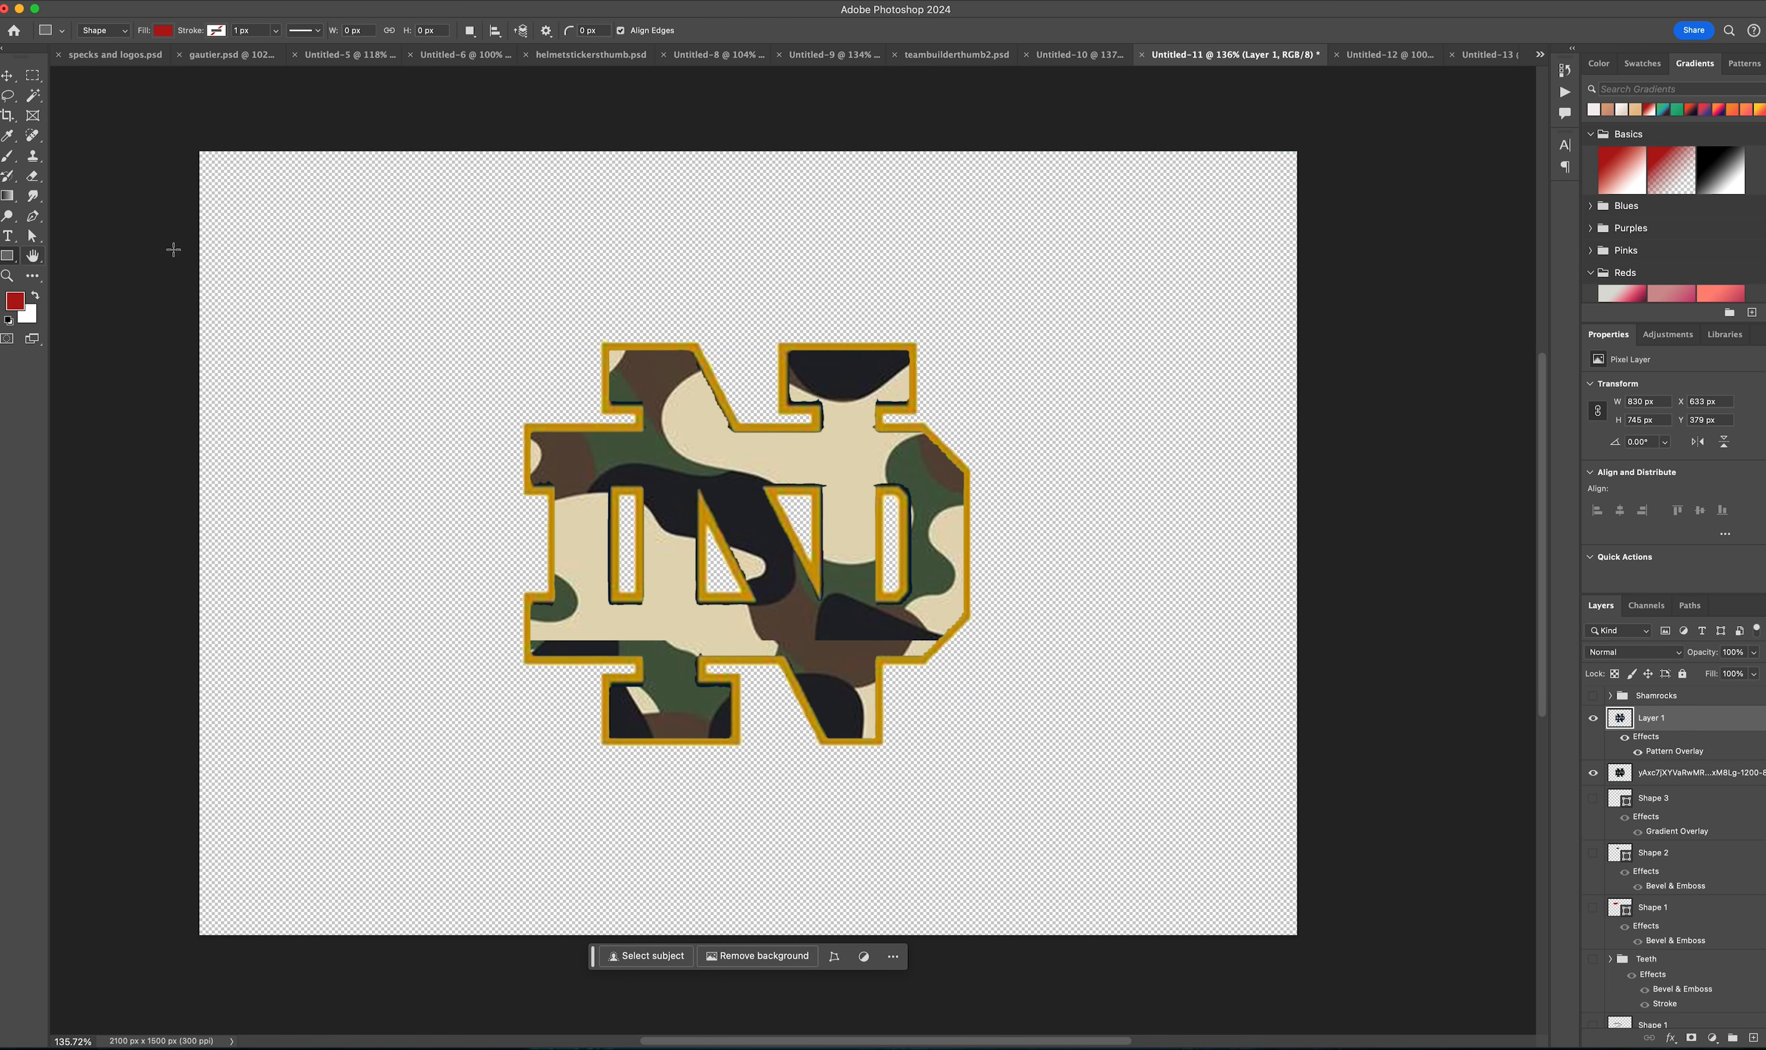
right_click(9, 256)
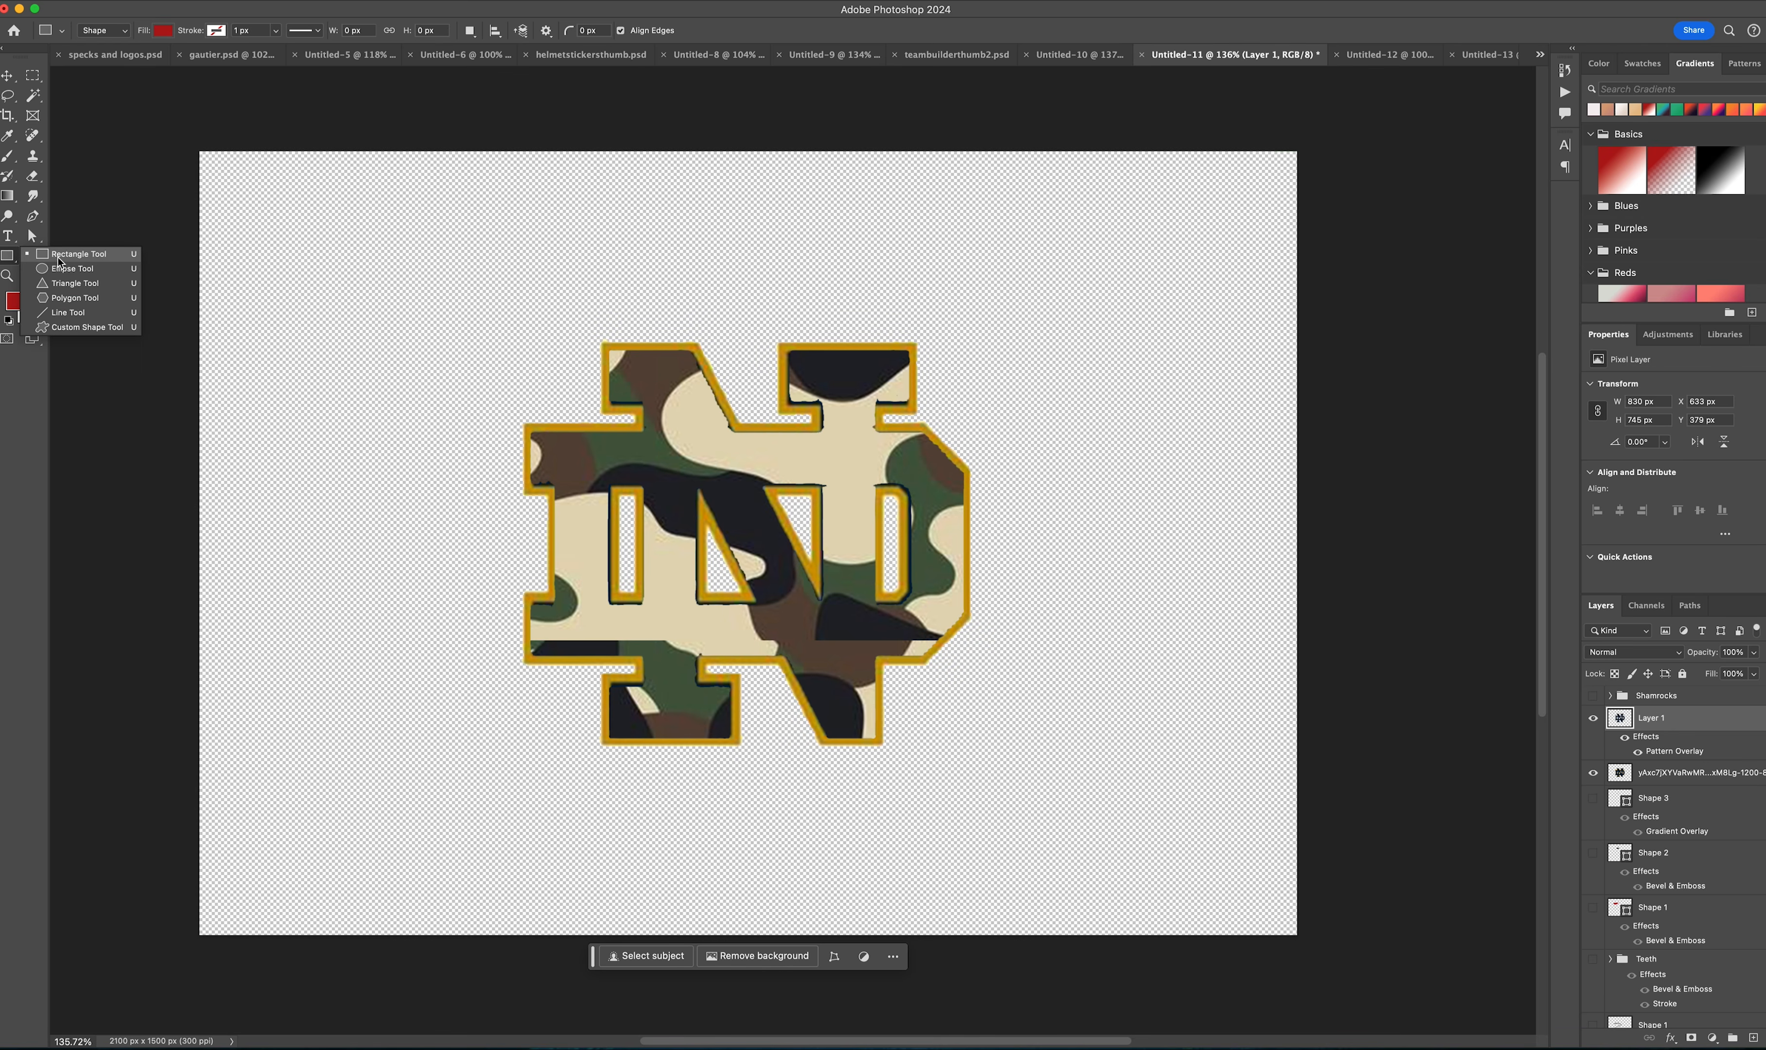
left_click(74, 283)
left_click_drag(320, 213, 522, 388)
left_click(7, 74)
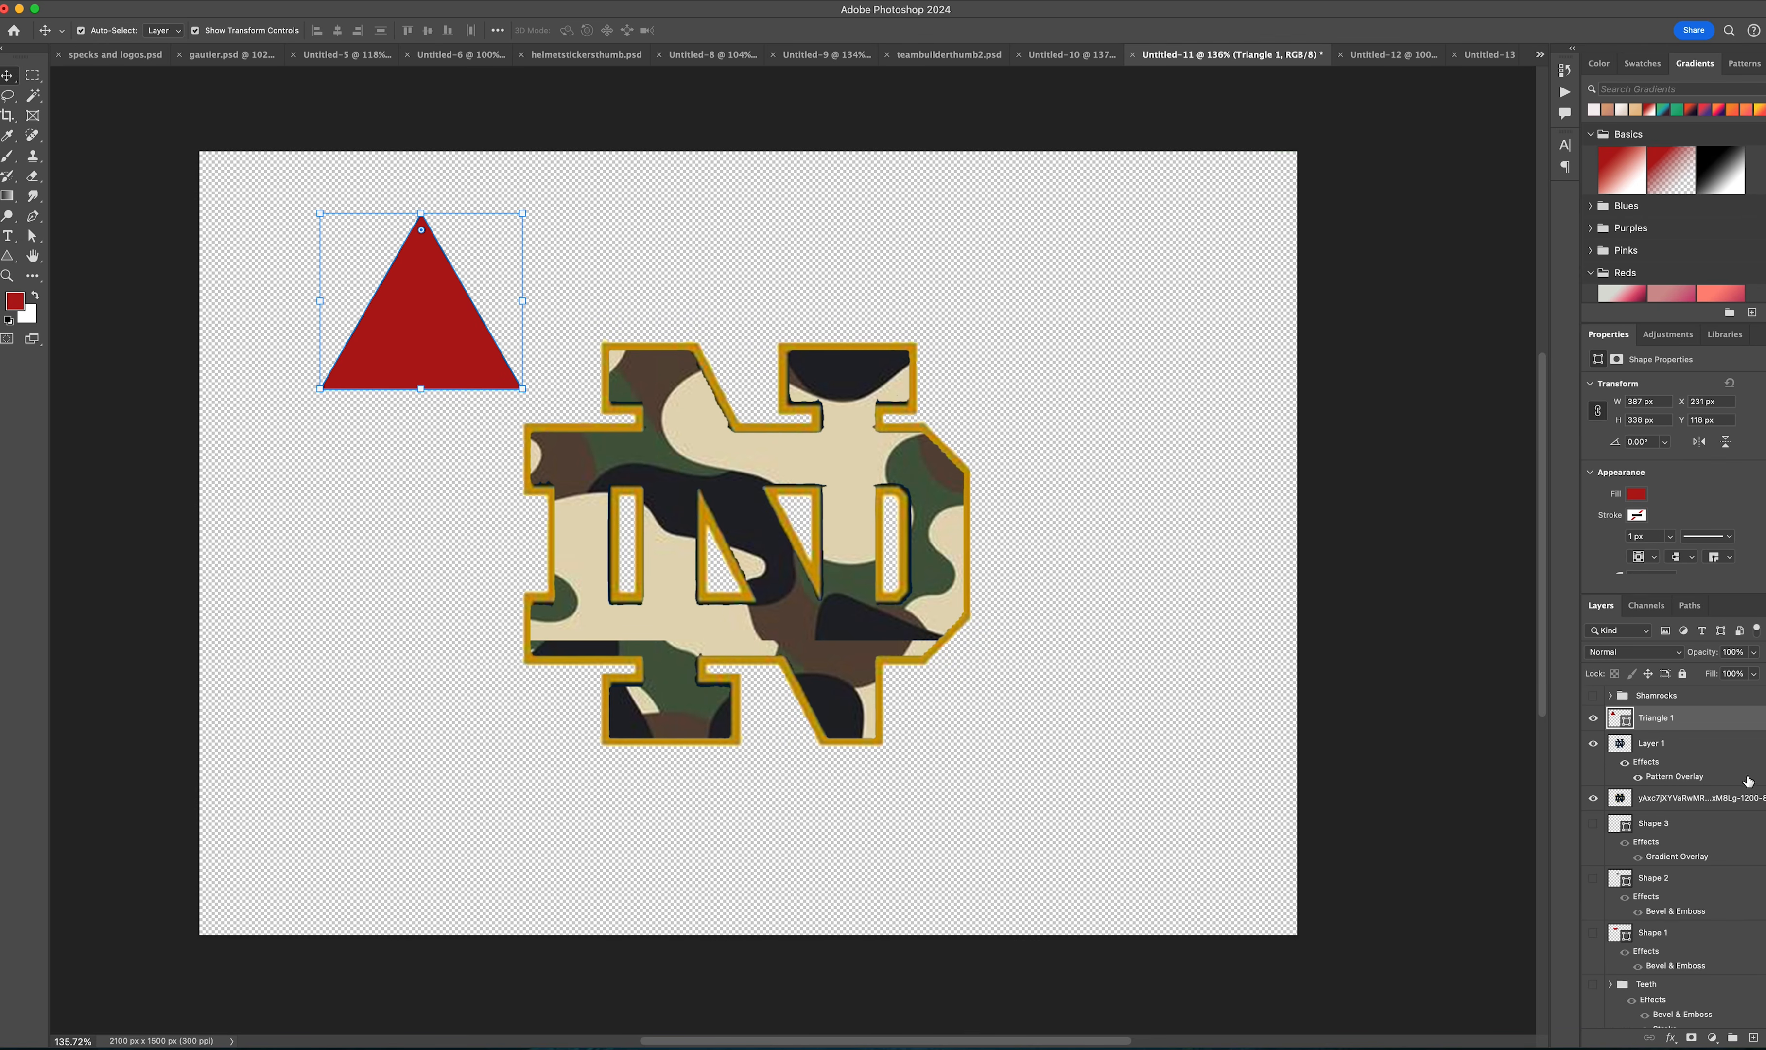
Step: Apply a Pattern Overlay with the camo pattern to the Triangle 1 layer at 100% opacity and 51% scale
double_click(1690, 716)
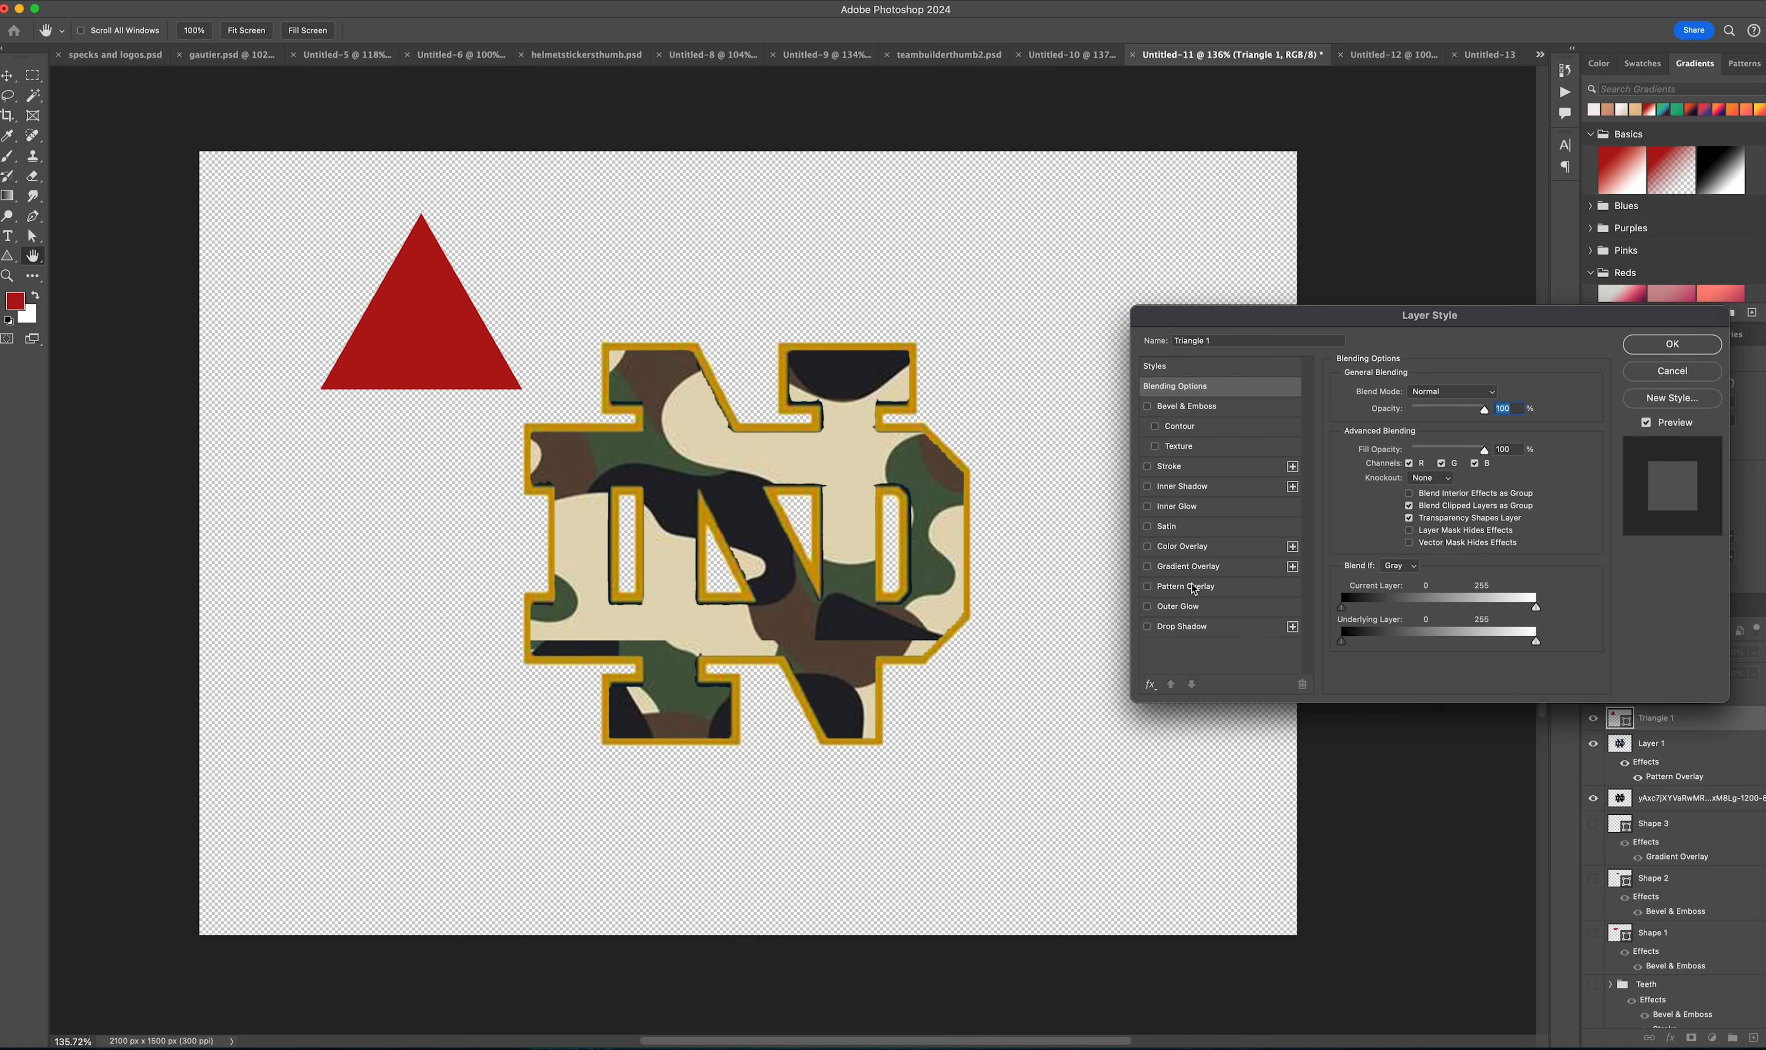
left_click(1168, 587)
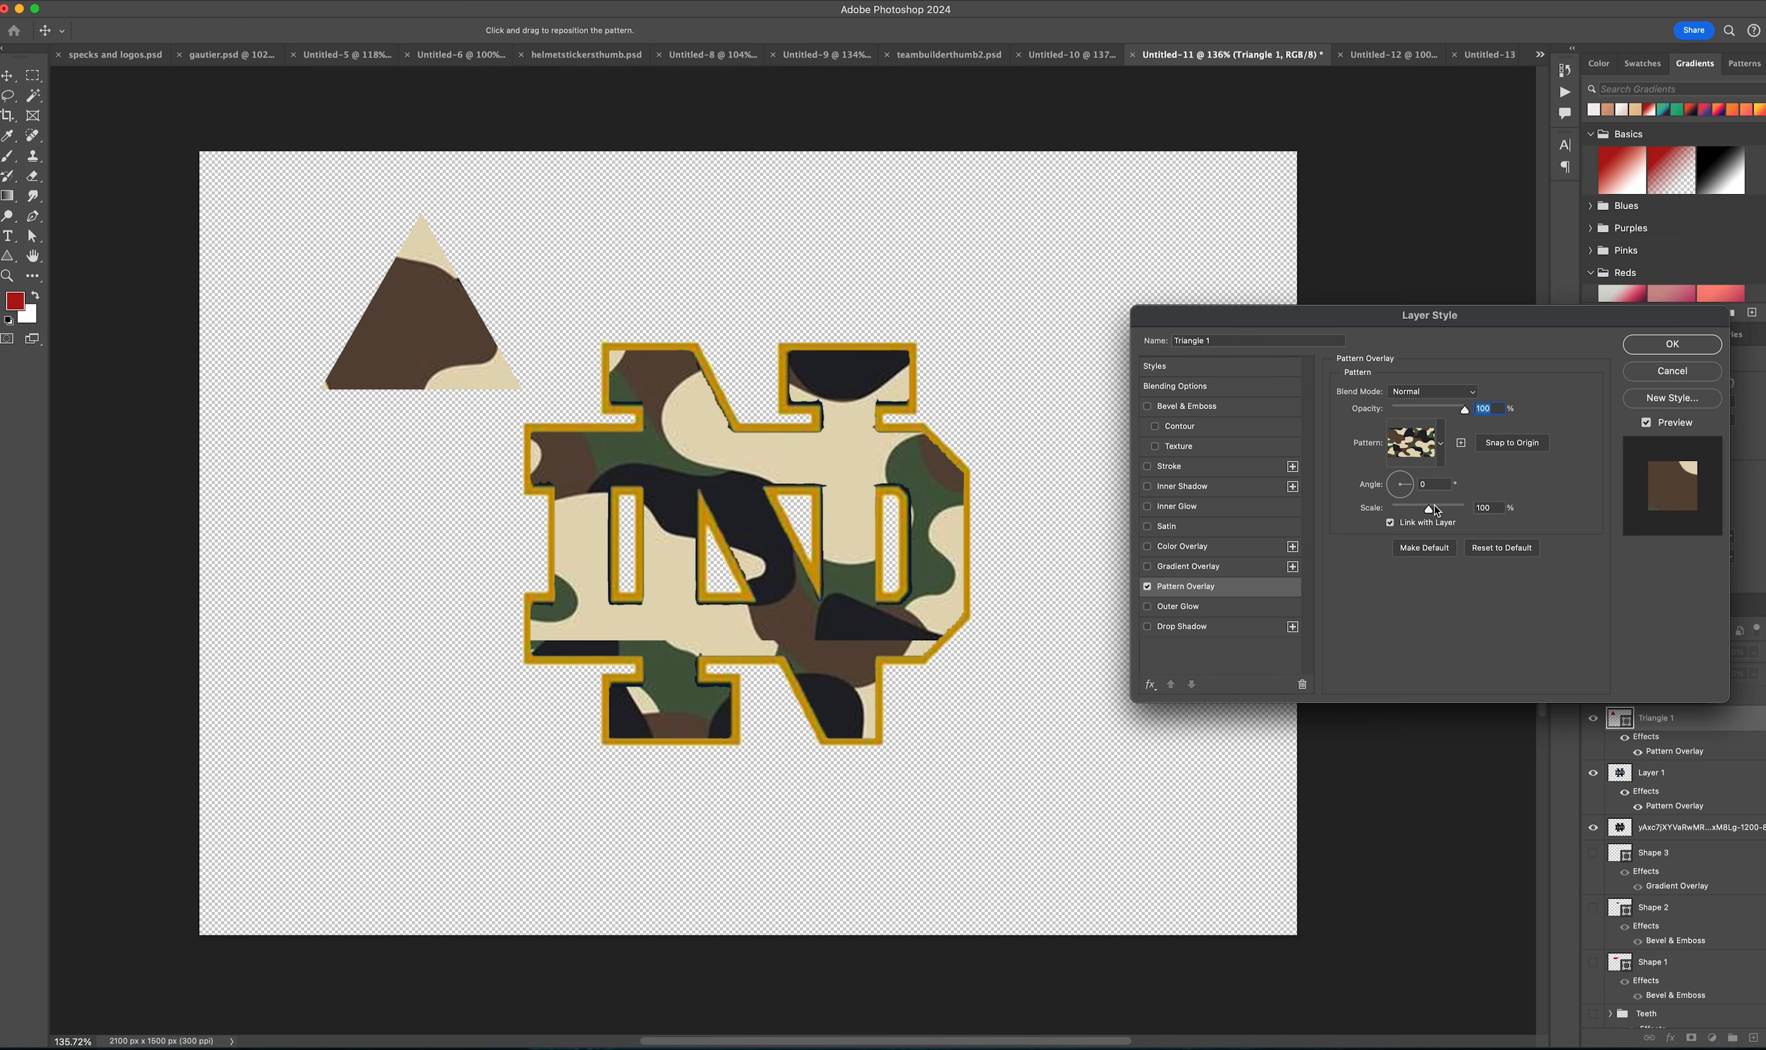
left_click_drag(1426, 511, 1410, 511)
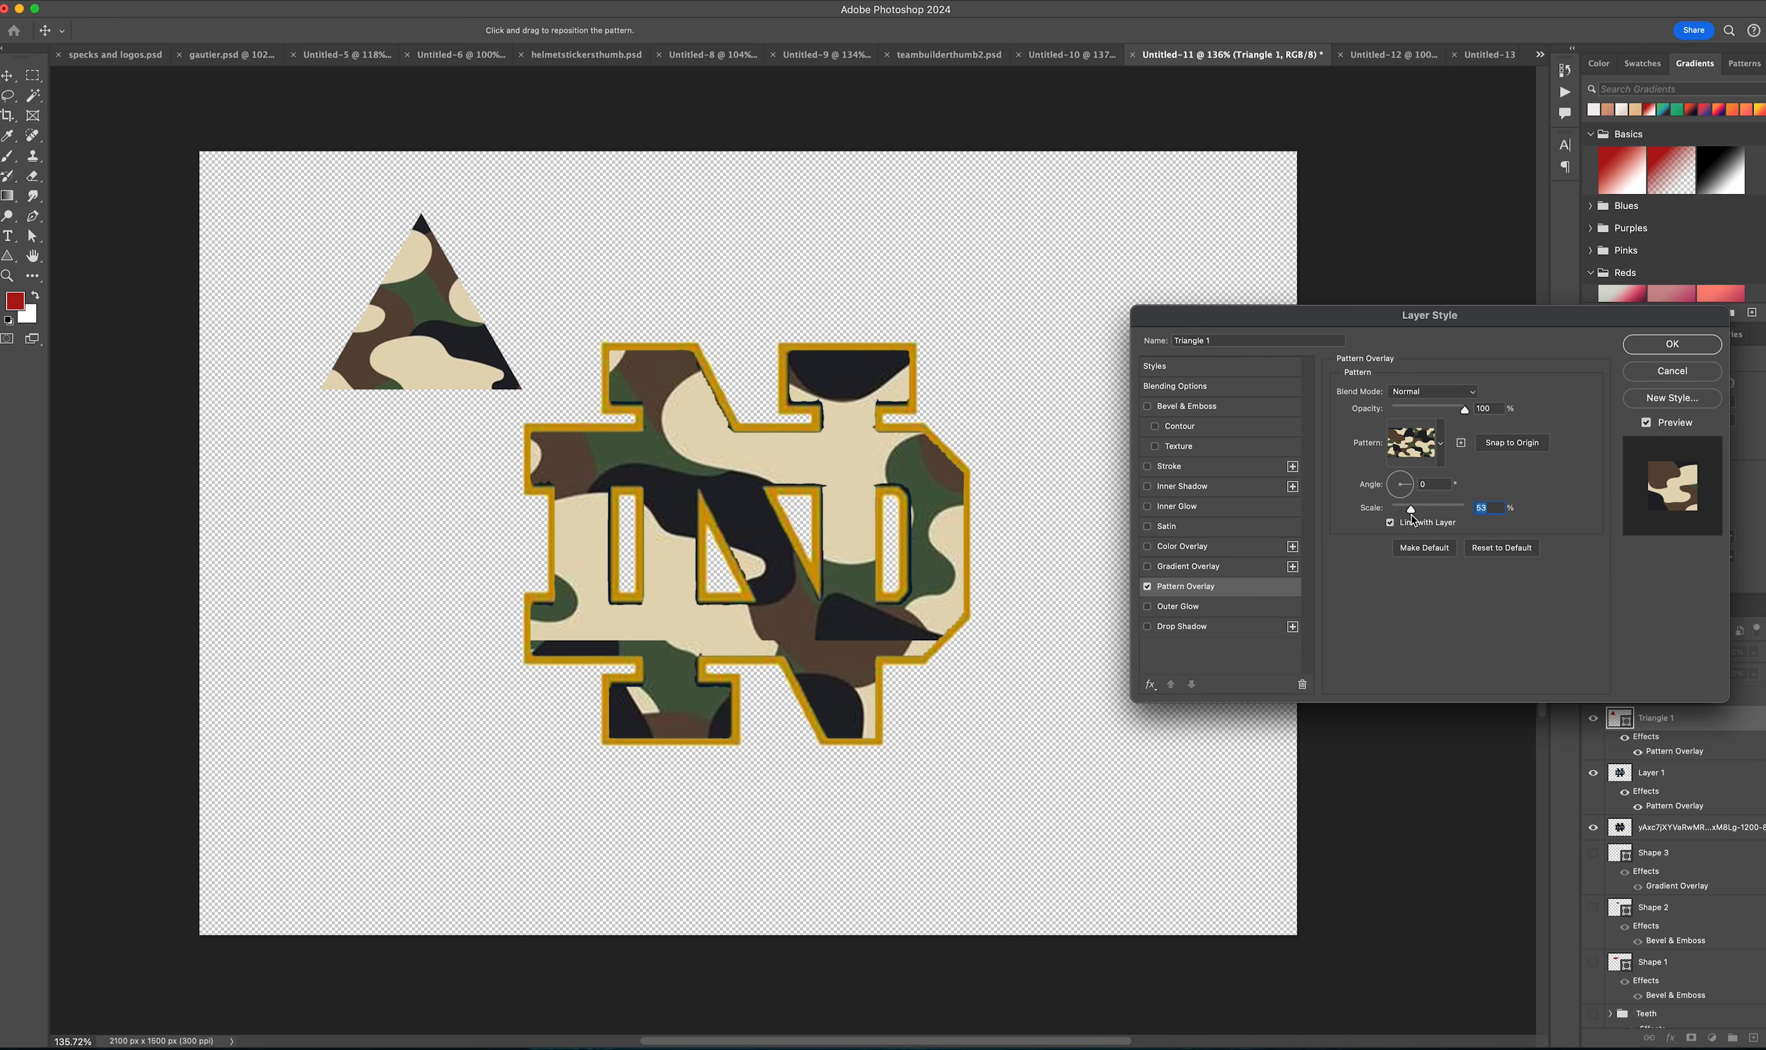
left_click_drag(1410, 511, 1409, 511)
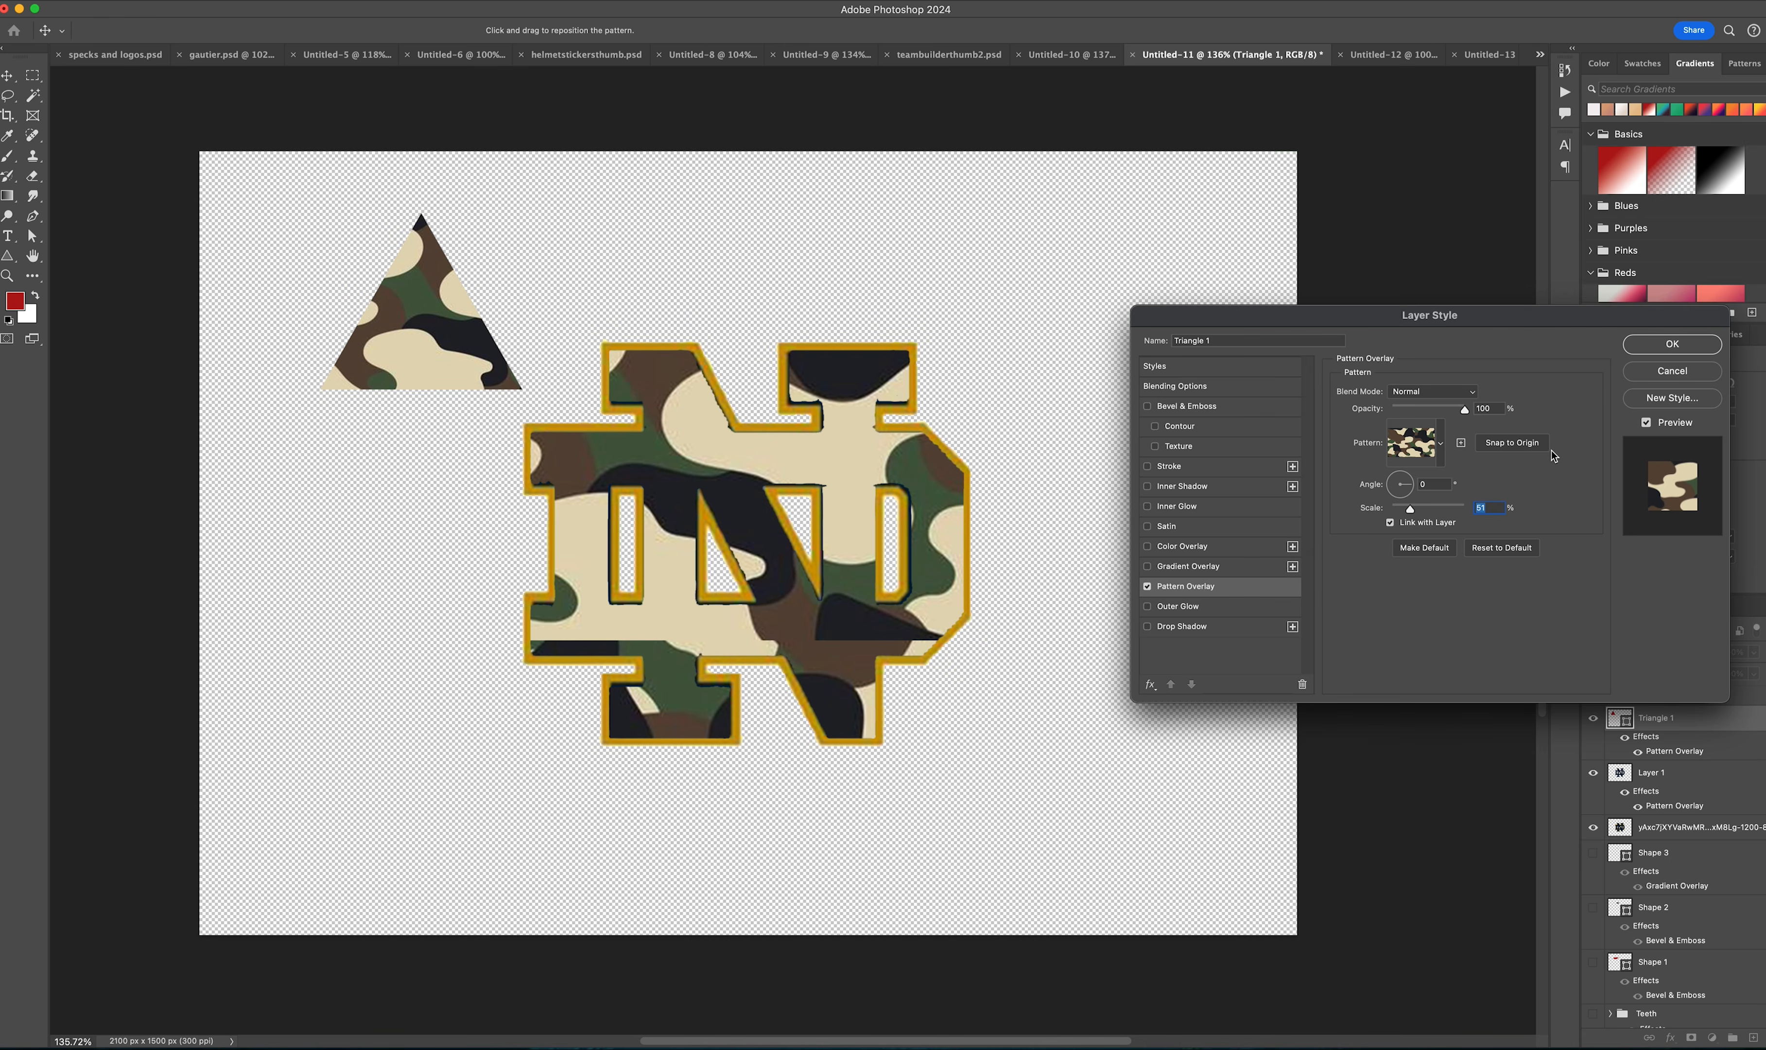
left_click(1635, 345)
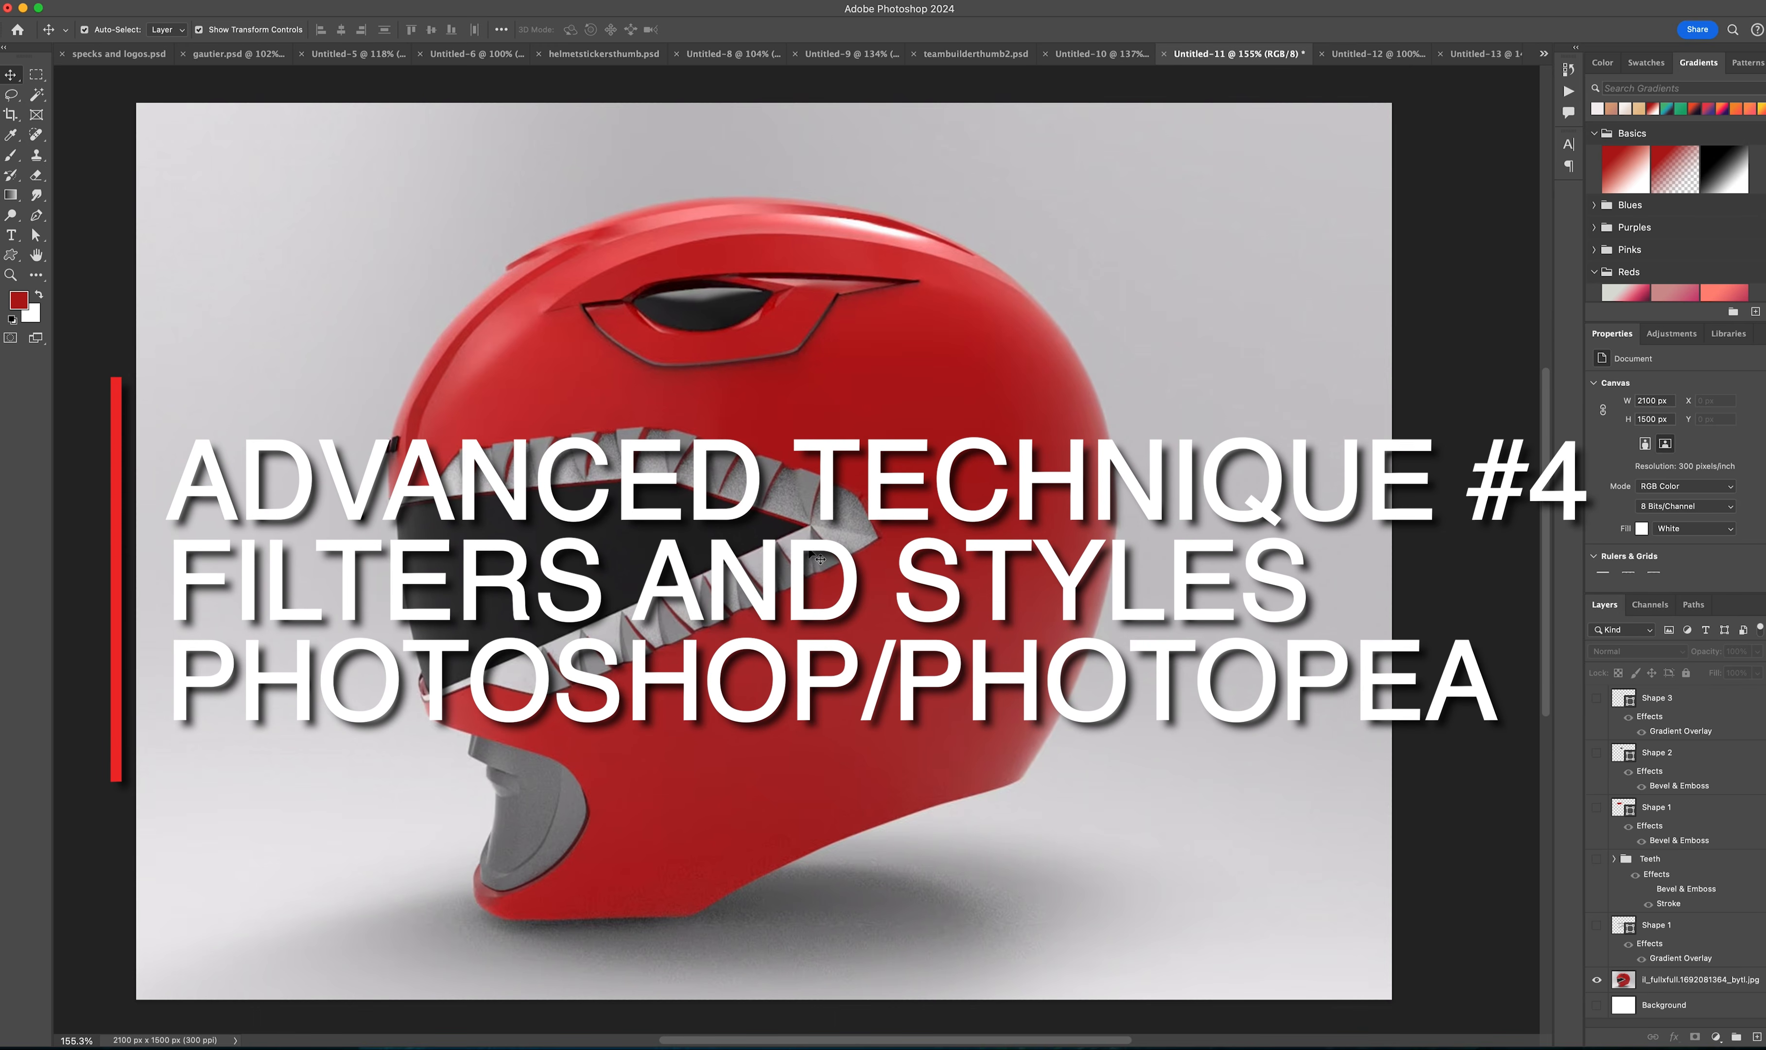
Step: Show the Teeth group and the Shape 1 layer below it, and hide the red helmet photo layer
key("z")
left_click_drag(623, 619, 701, 355)
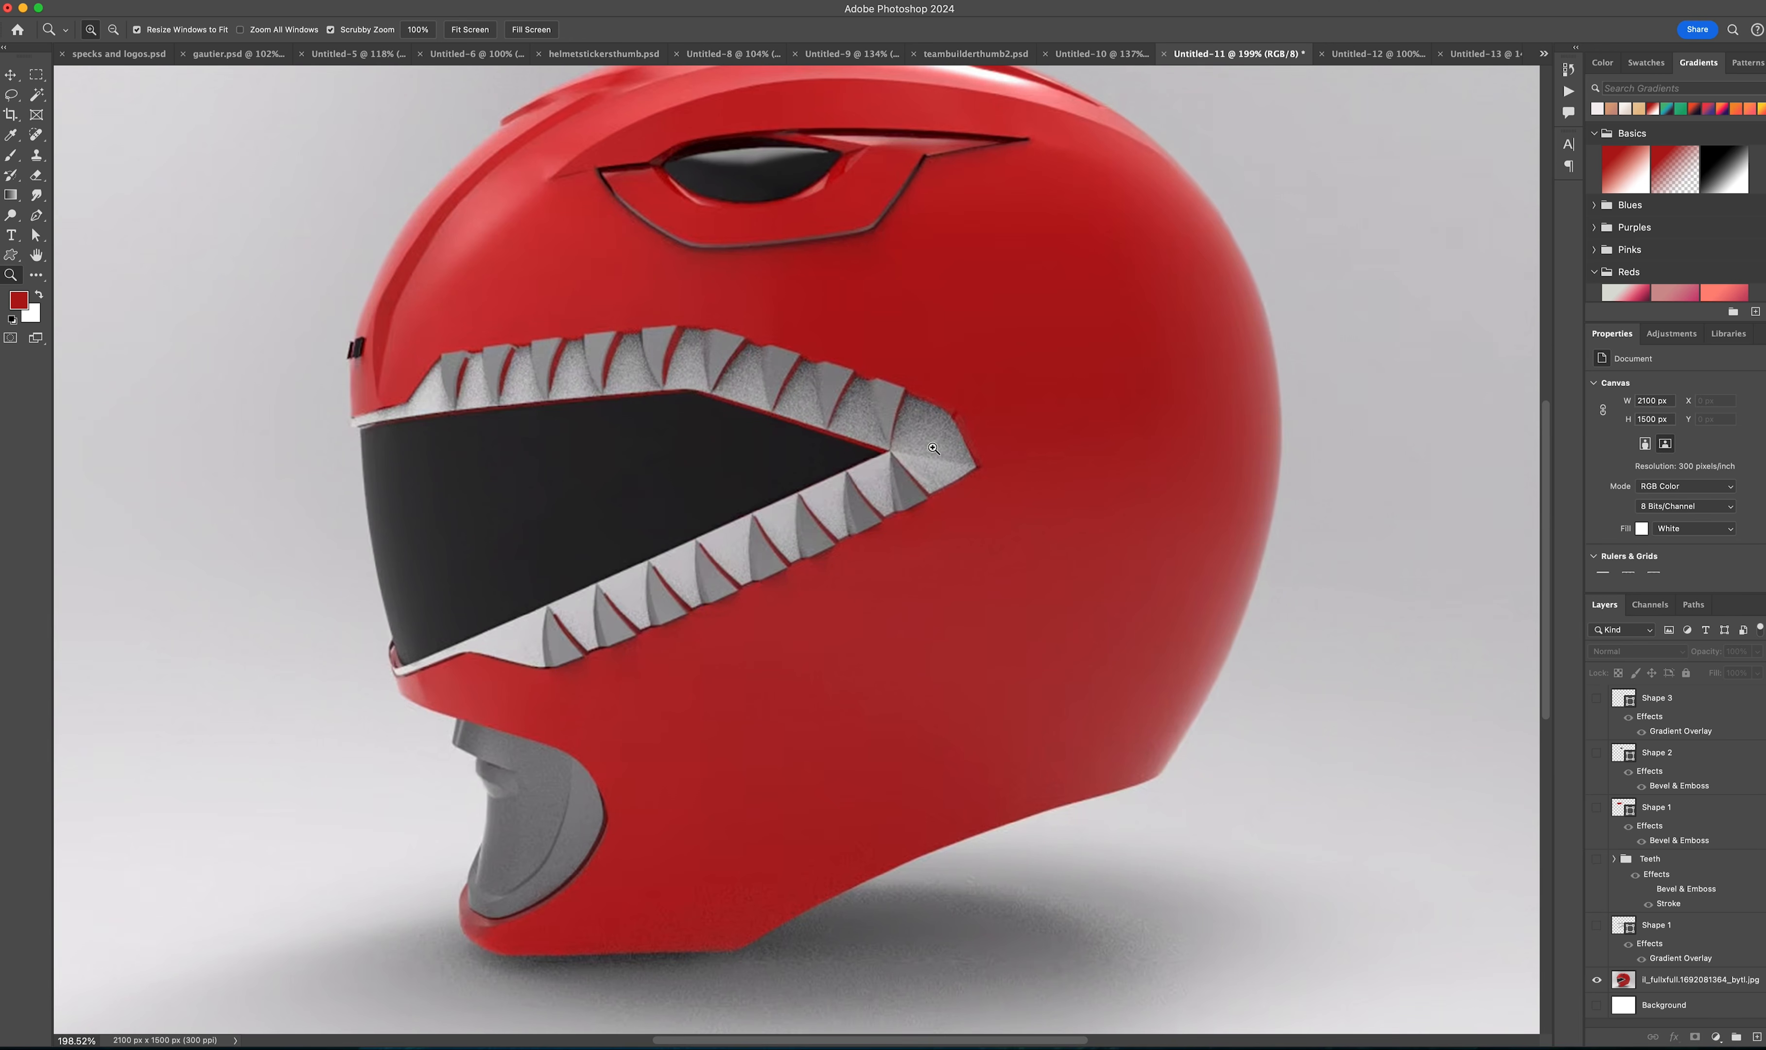
scroll(957, 432, "down", 1)
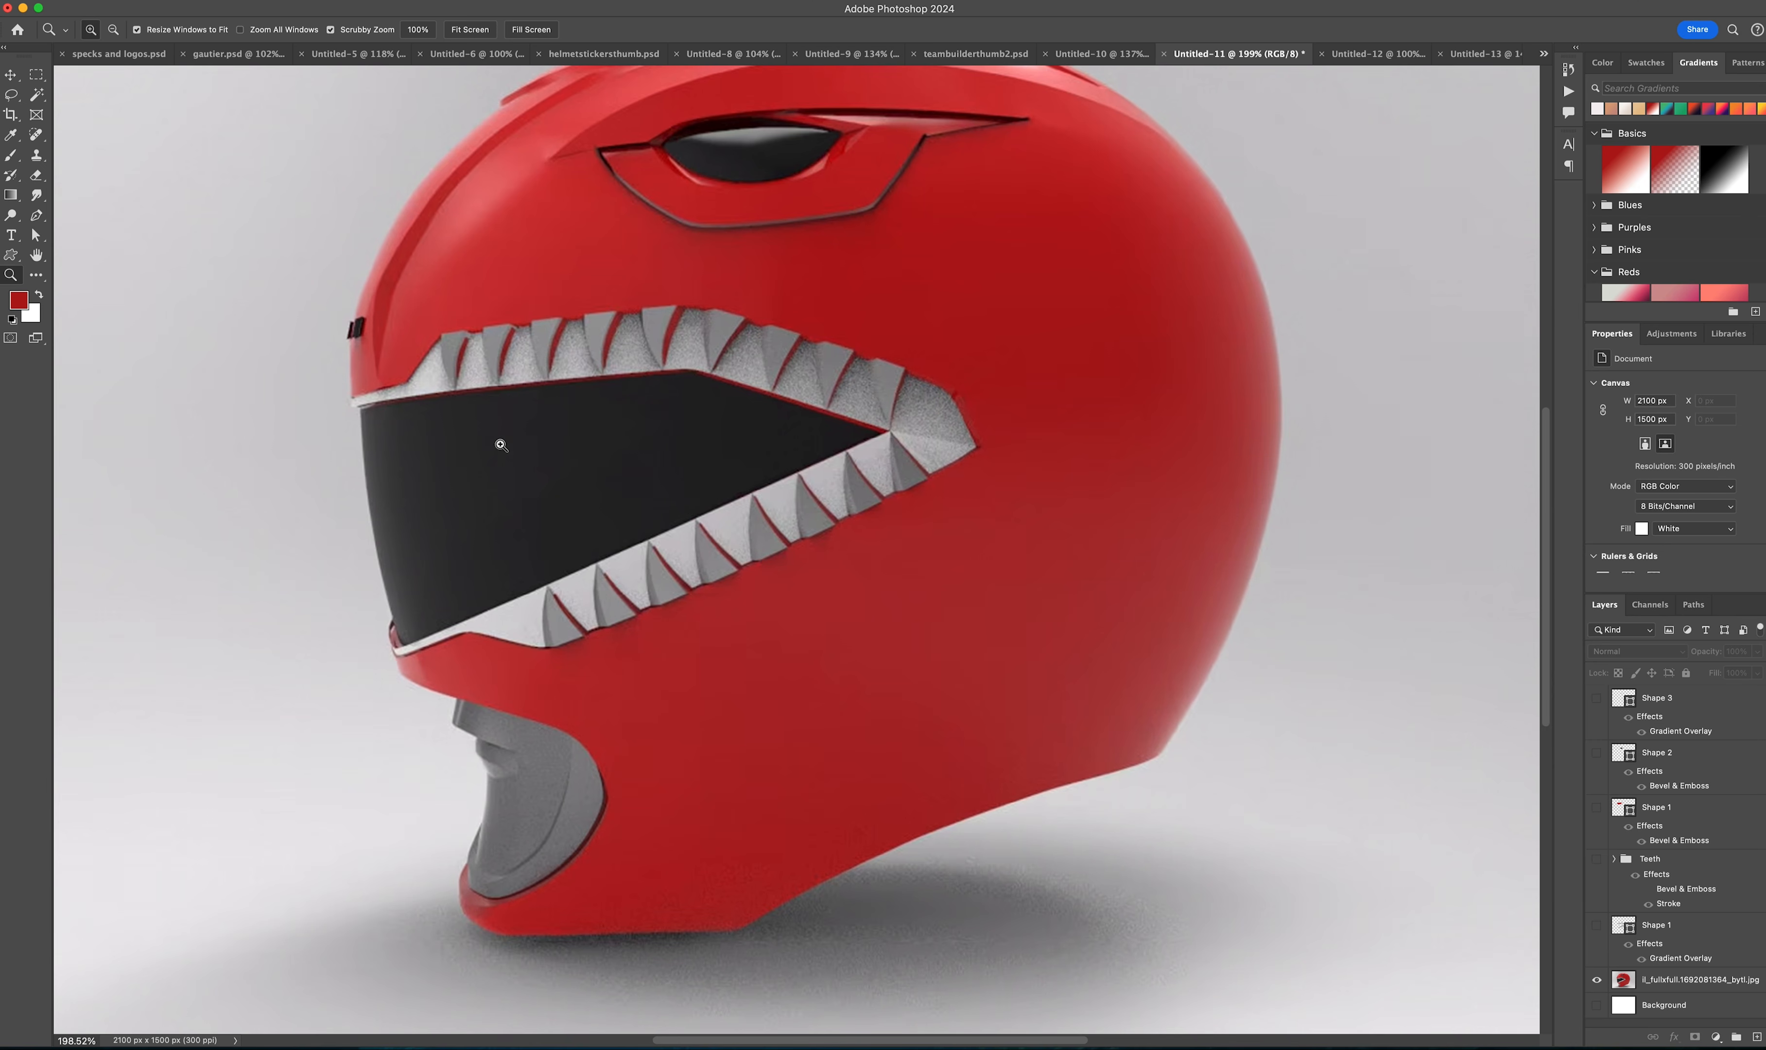
scroll(430, 402, "up", 2)
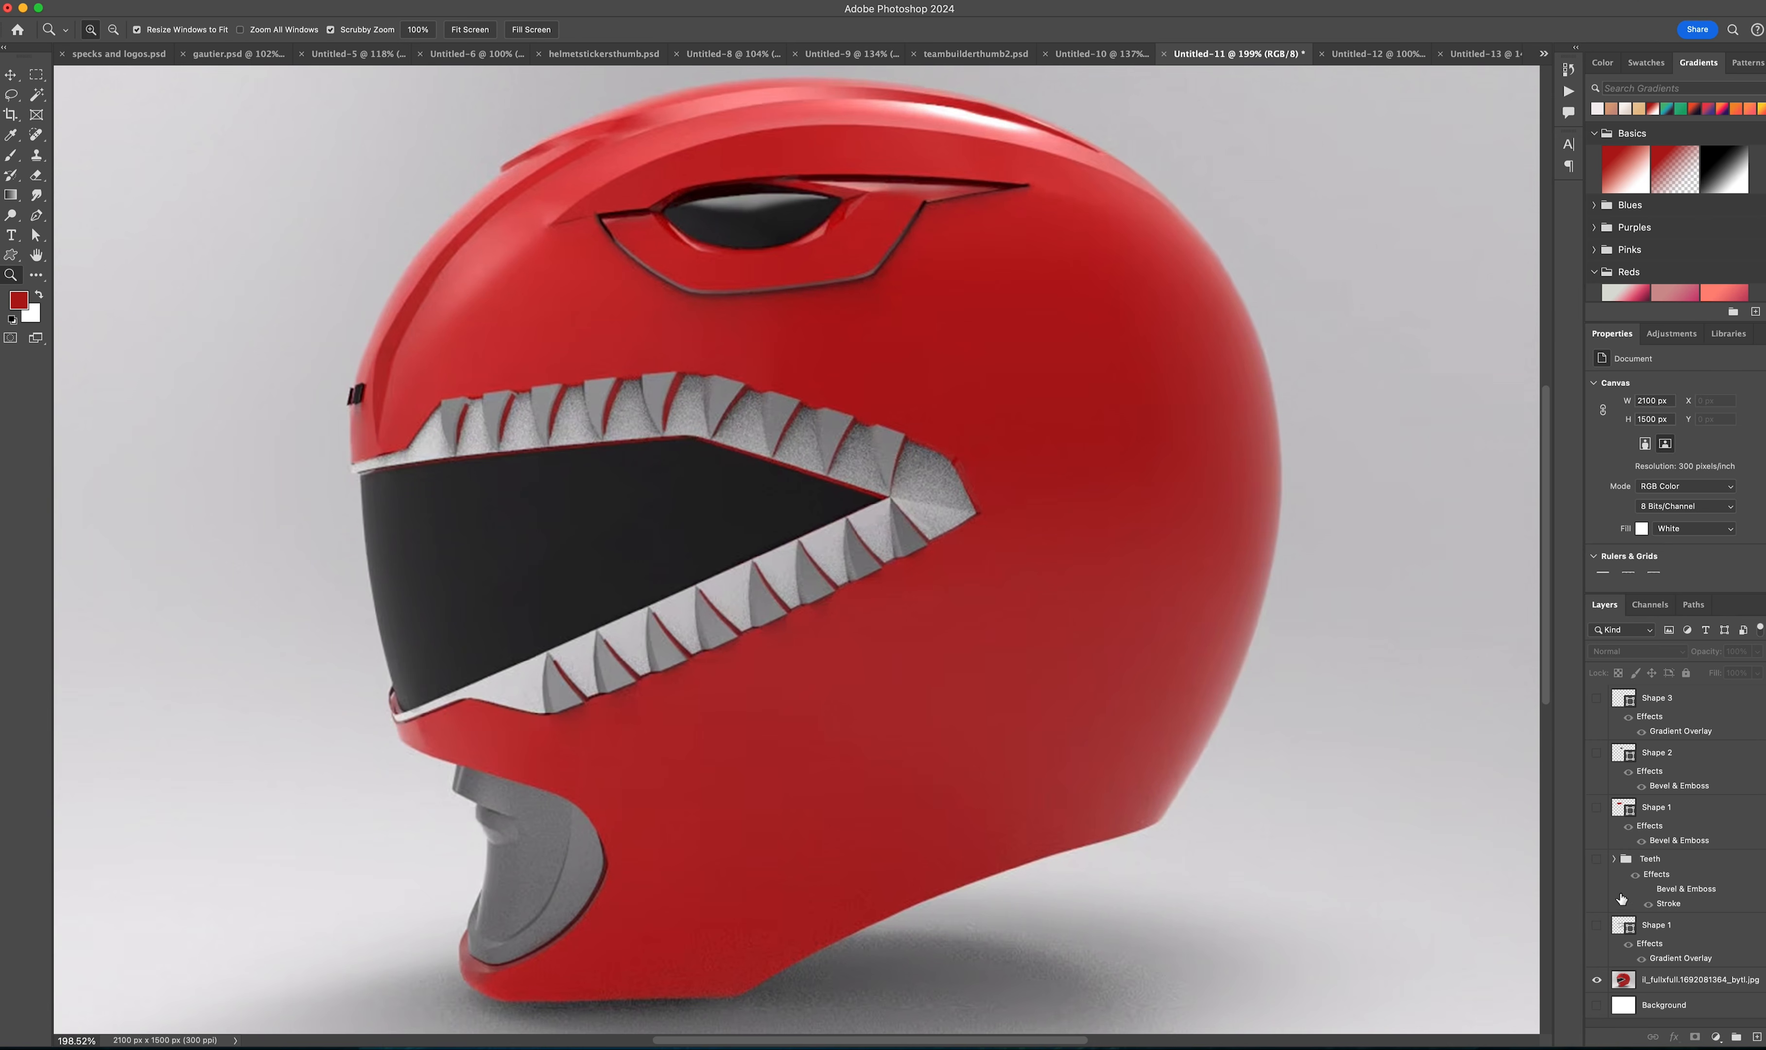
left_click(1597, 859)
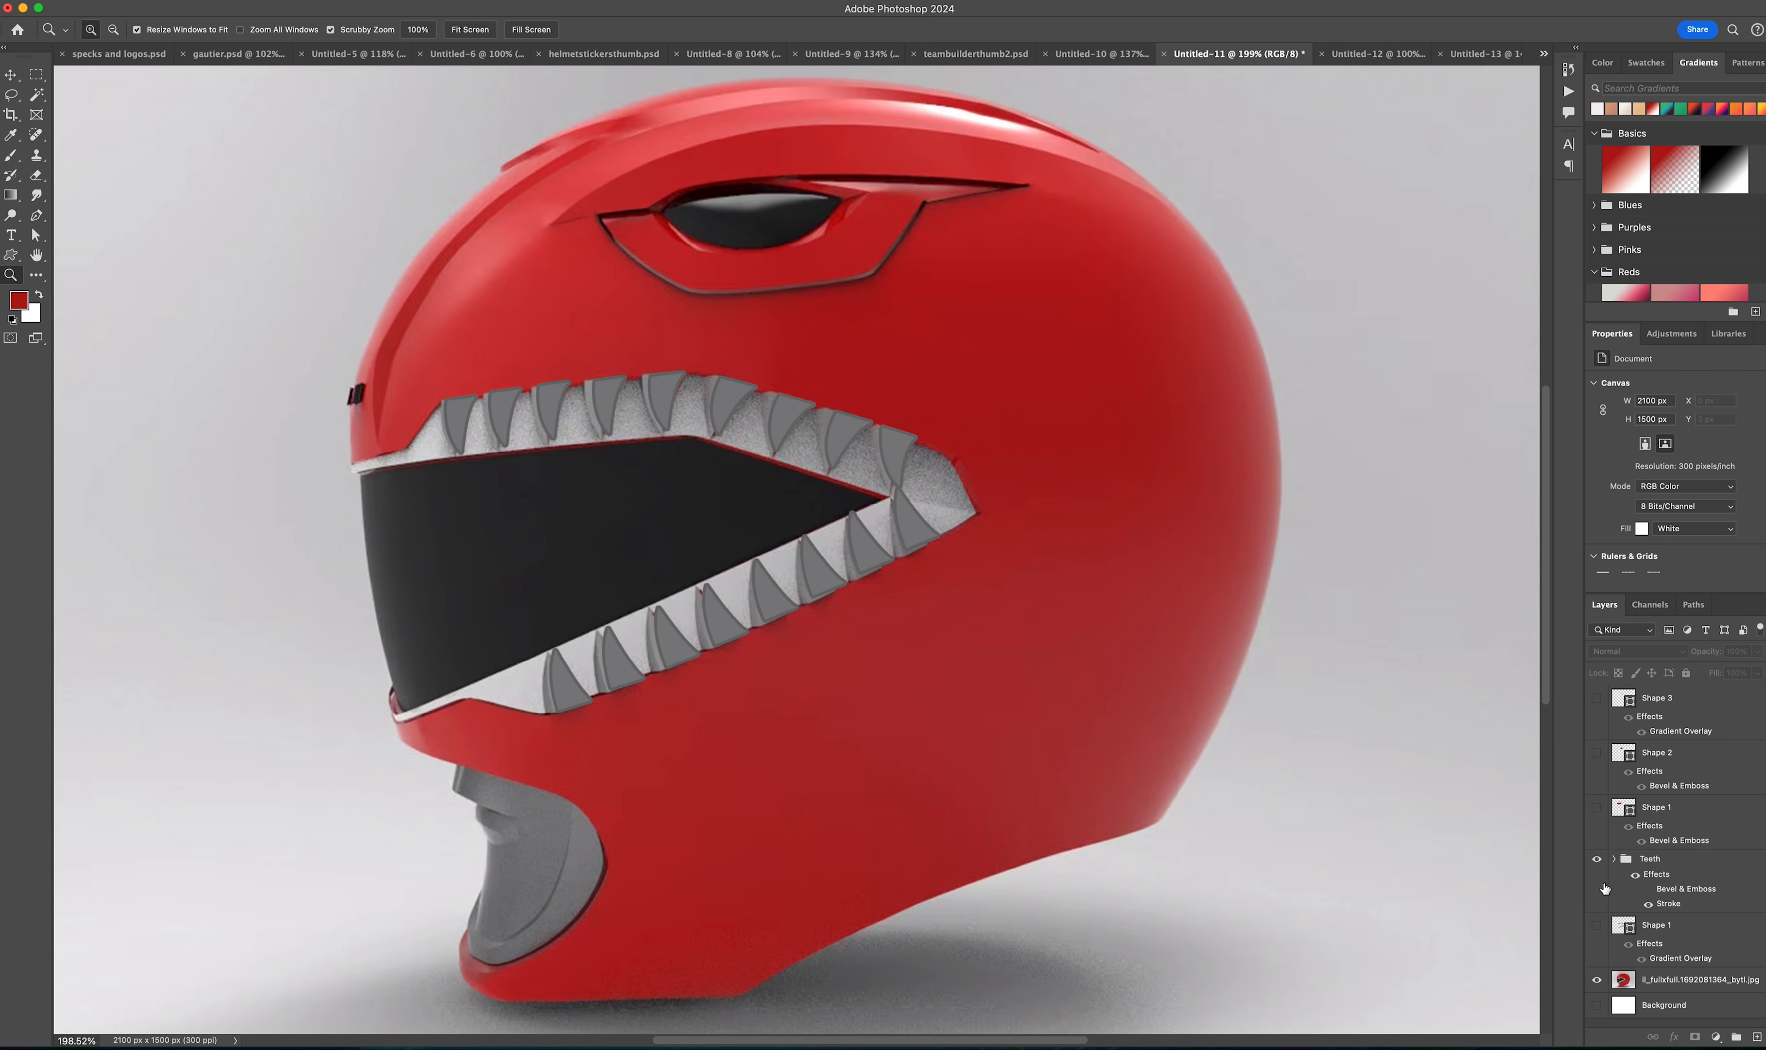
left_click(1597, 924)
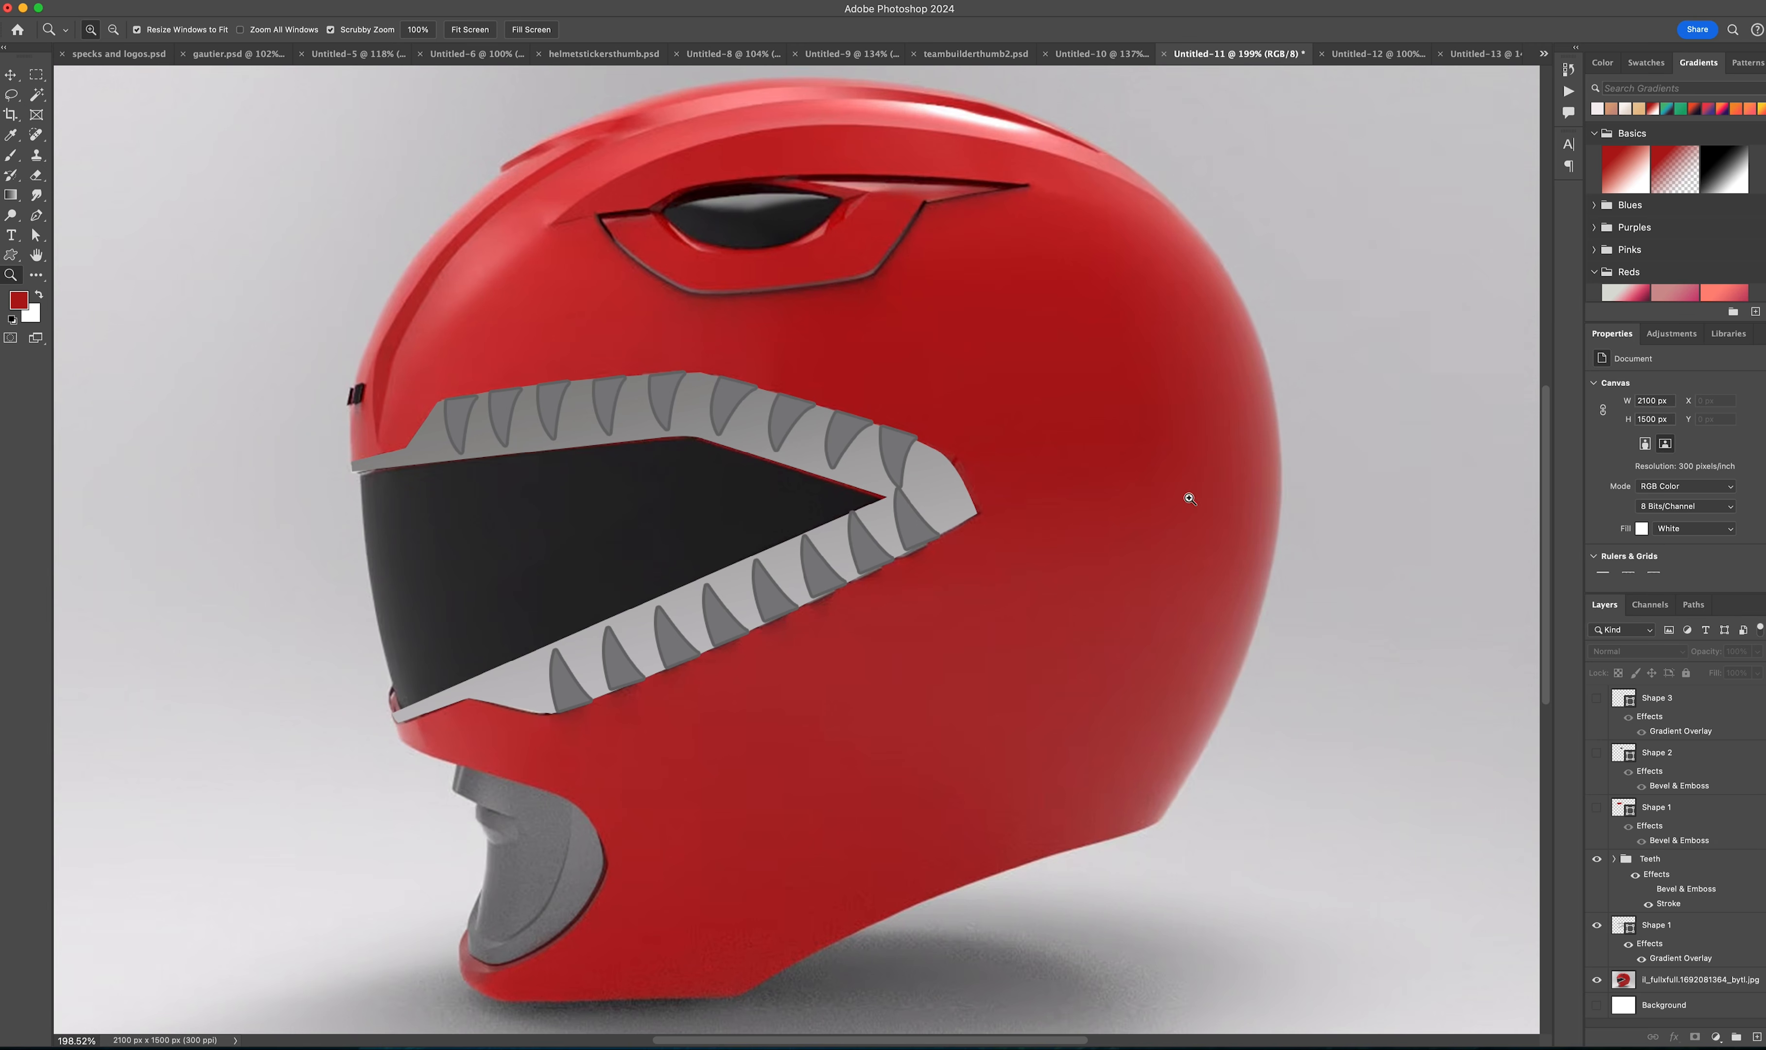
left_click(1596, 979)
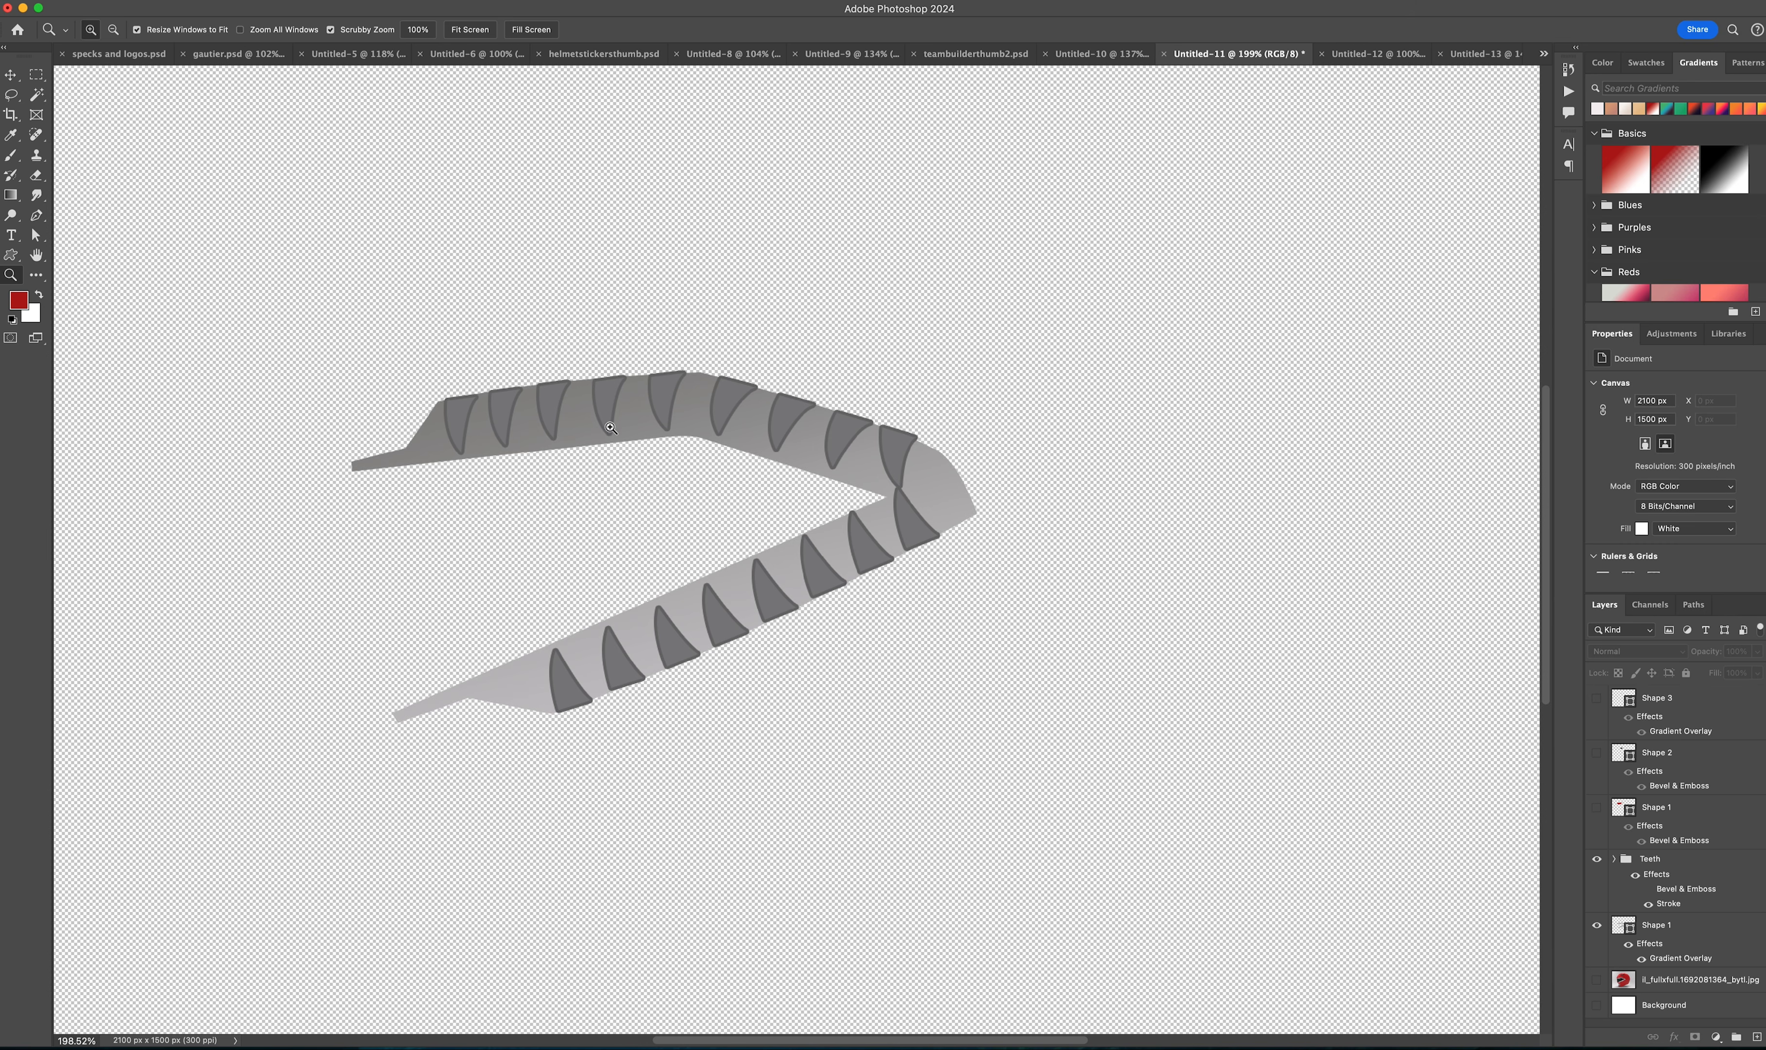
Step: Hide the Teeth group and select the gray mouth-strip layer, Shape 1, on the canvas
left_click(8, 74)
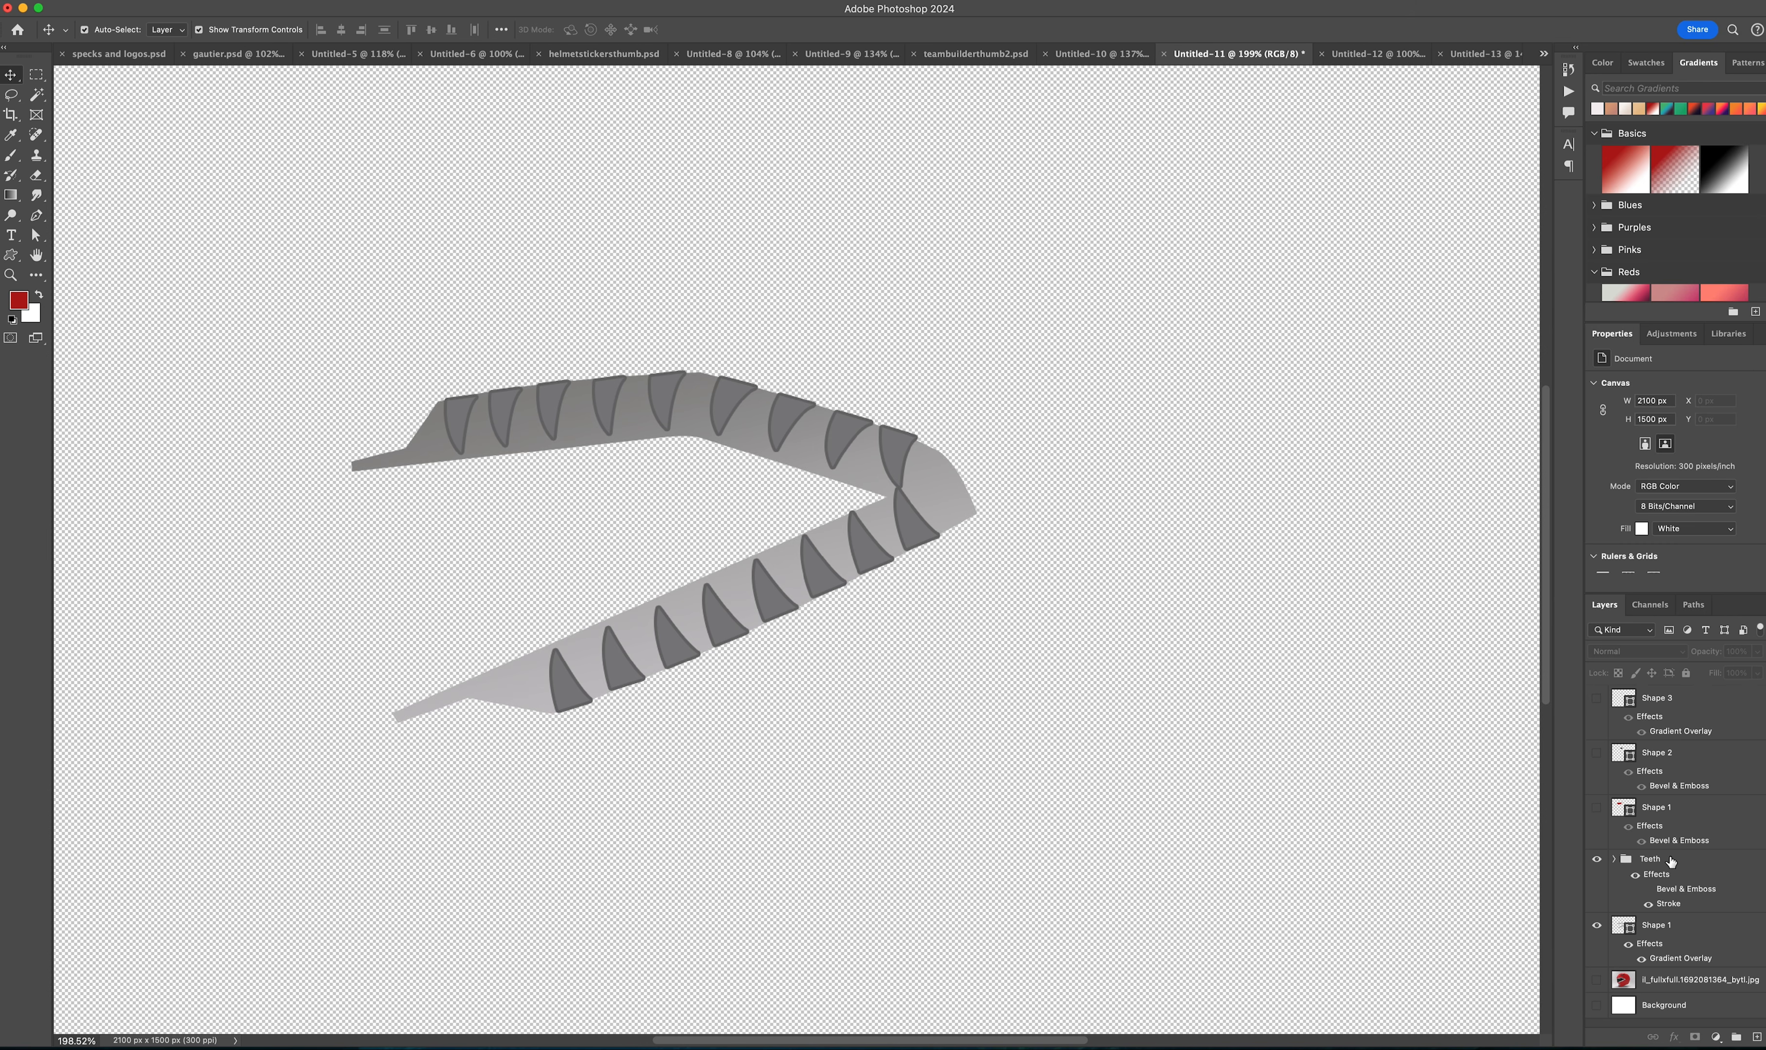
left_click(1594, 859)
left_click(601, 377)
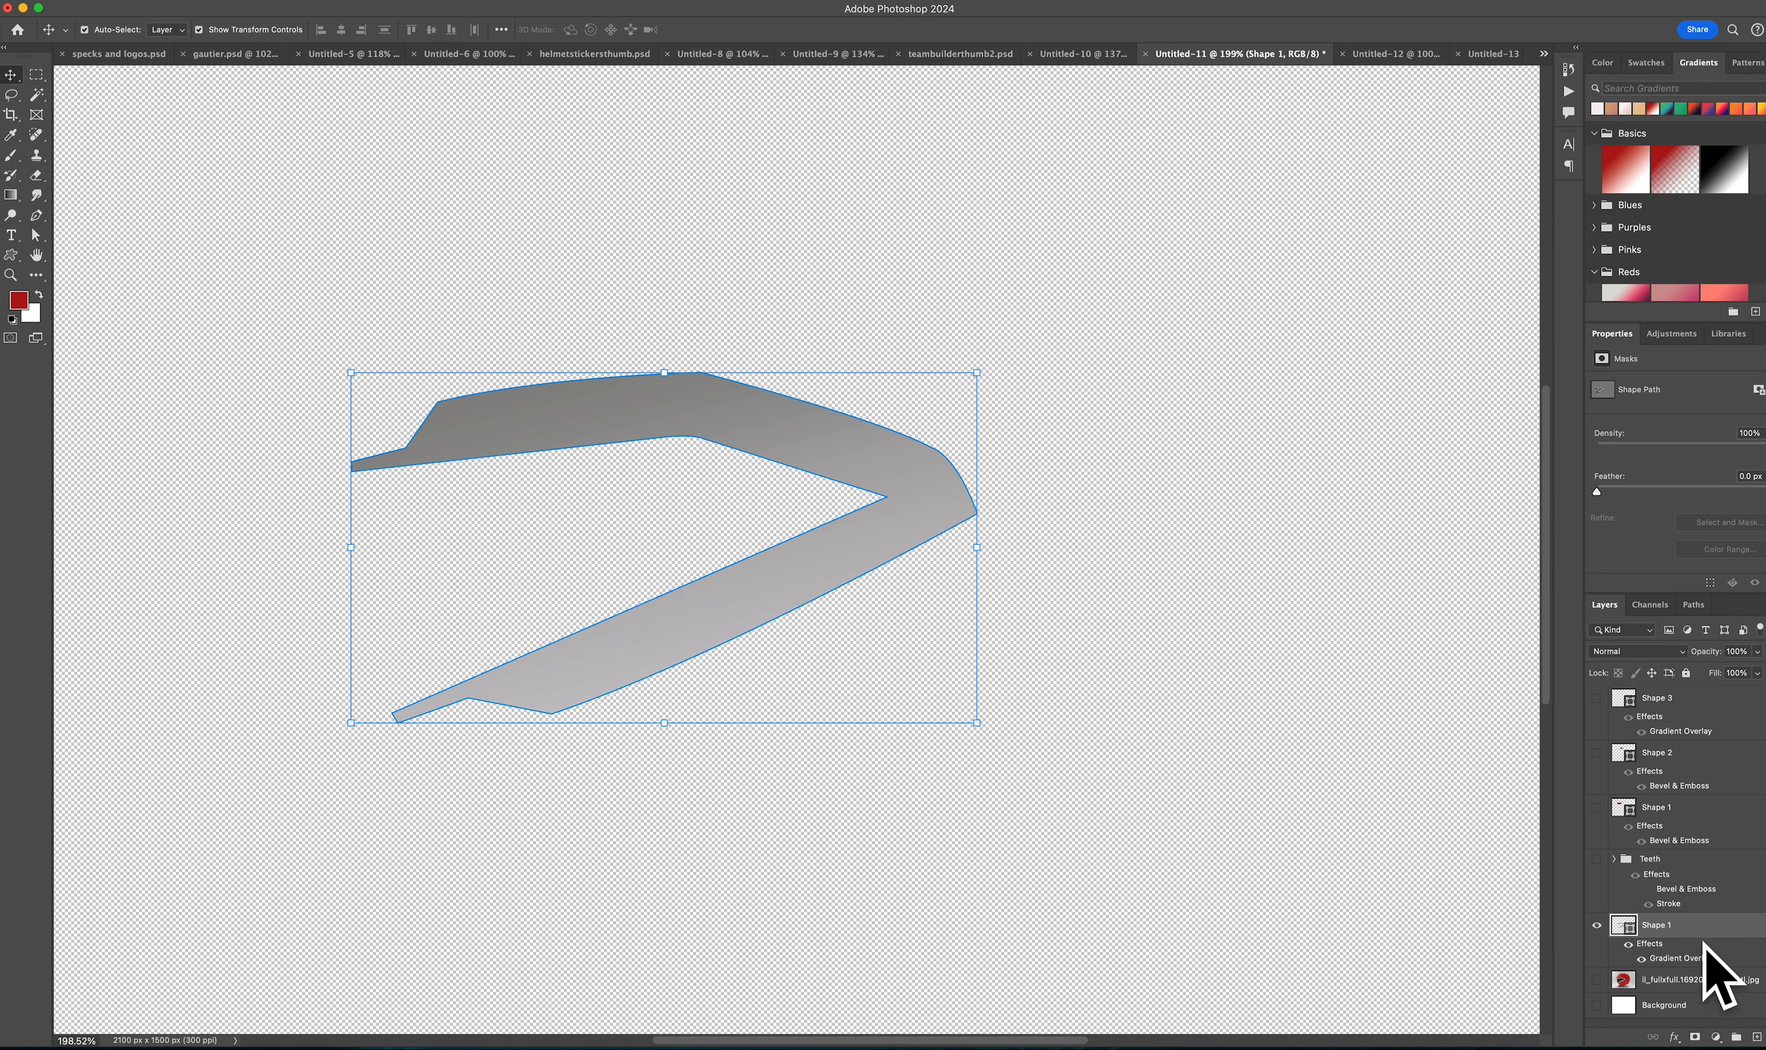
Step: Try red #c90808 as the start color of the Gradient Overlay on the gray mouth-strip layer, Shape 1
double_click(1689, 926)
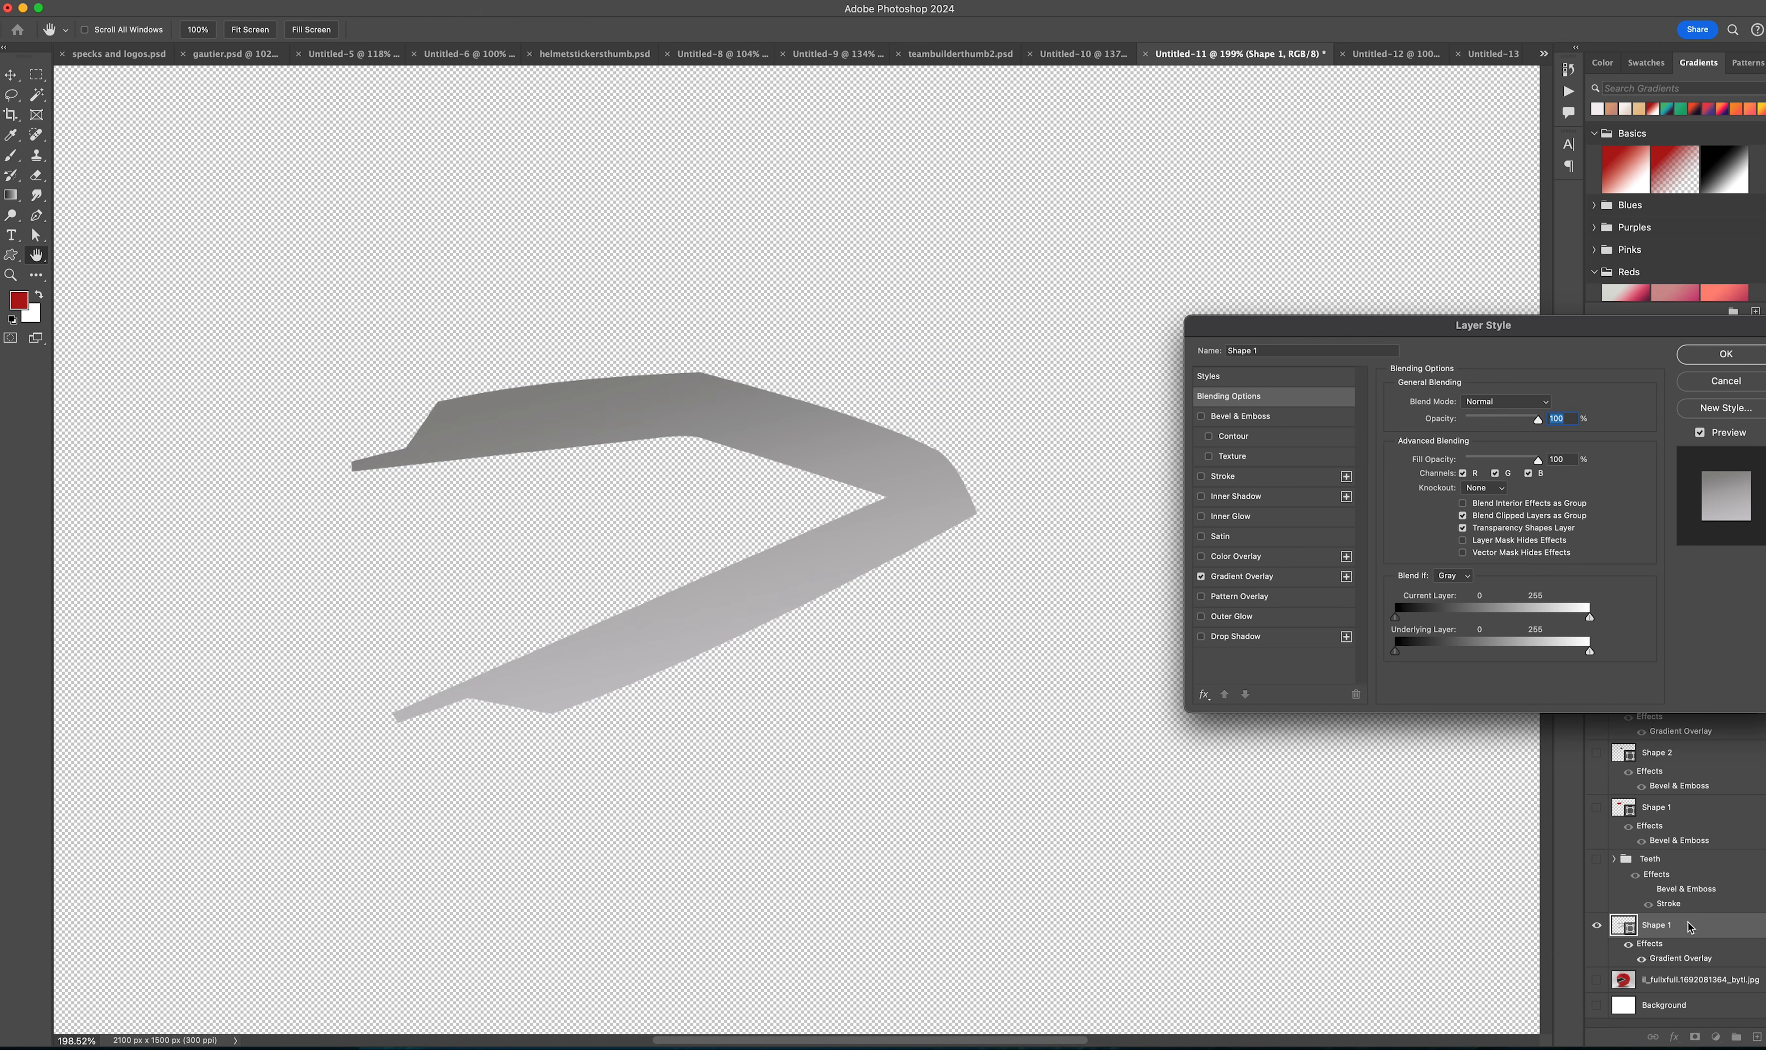
left_click(1271, 578)
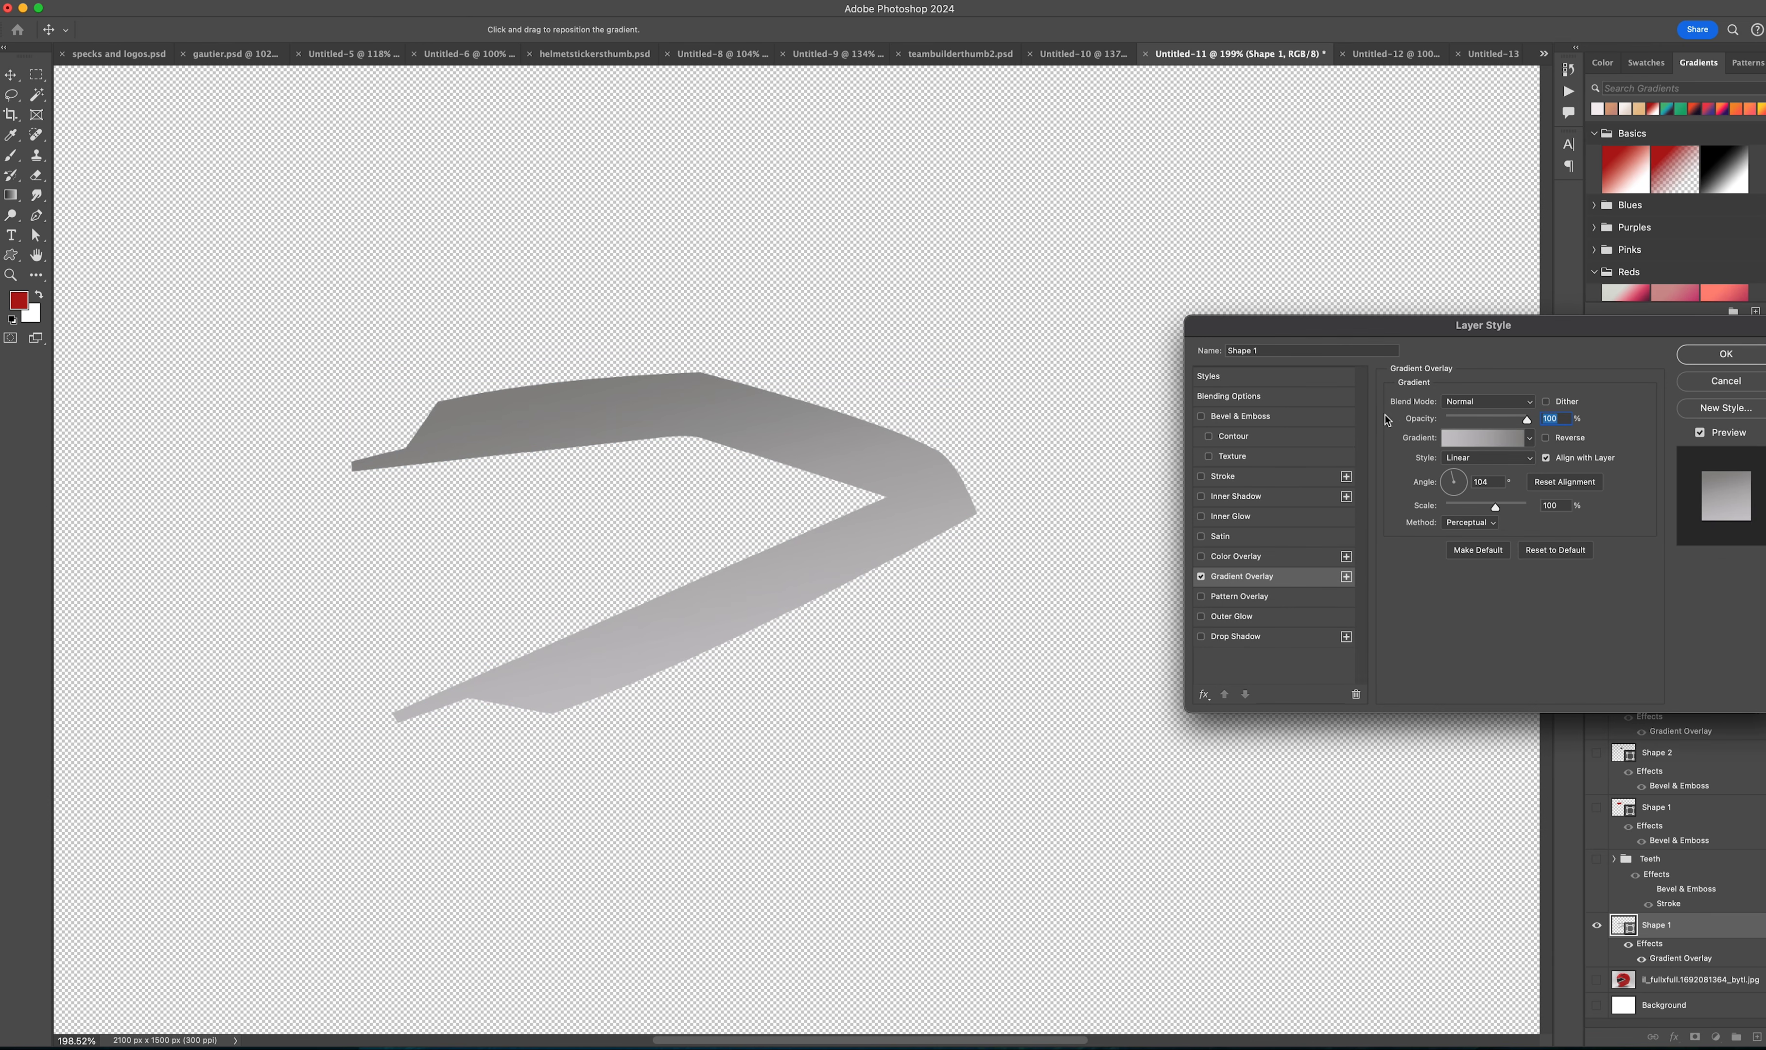
left_click(1513, 441)
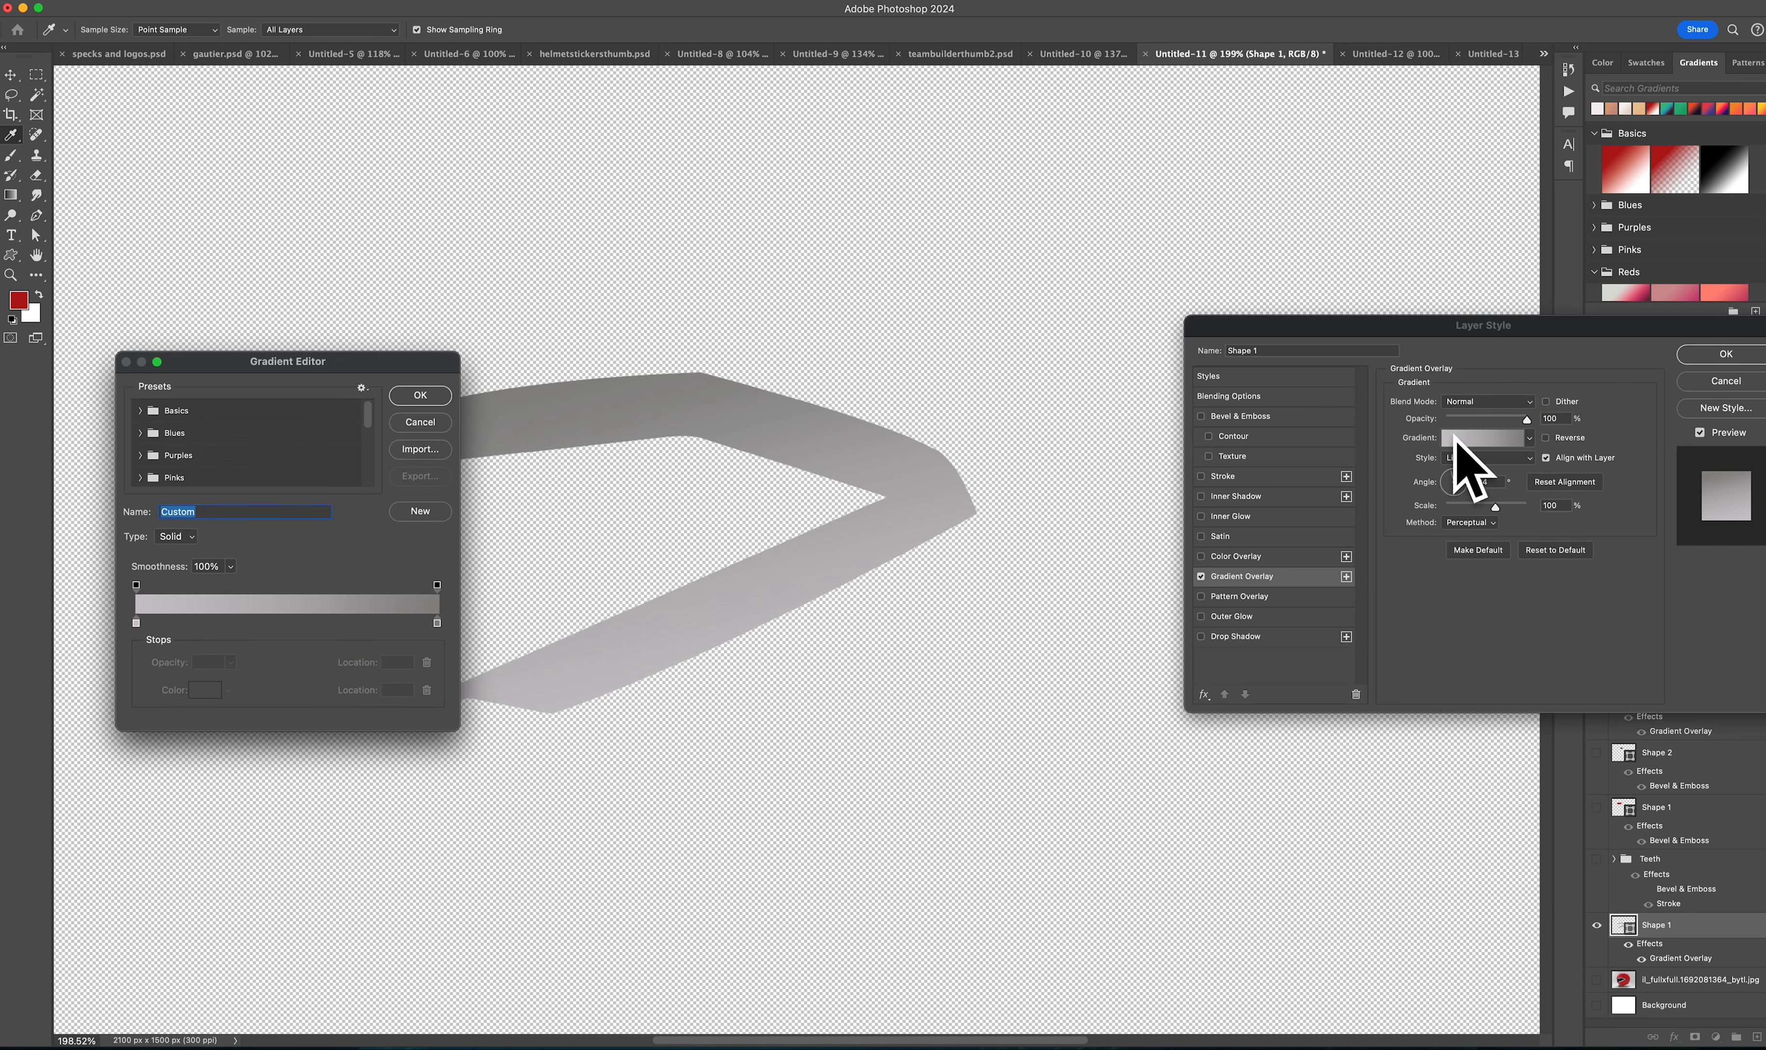
double_click(136, 622)
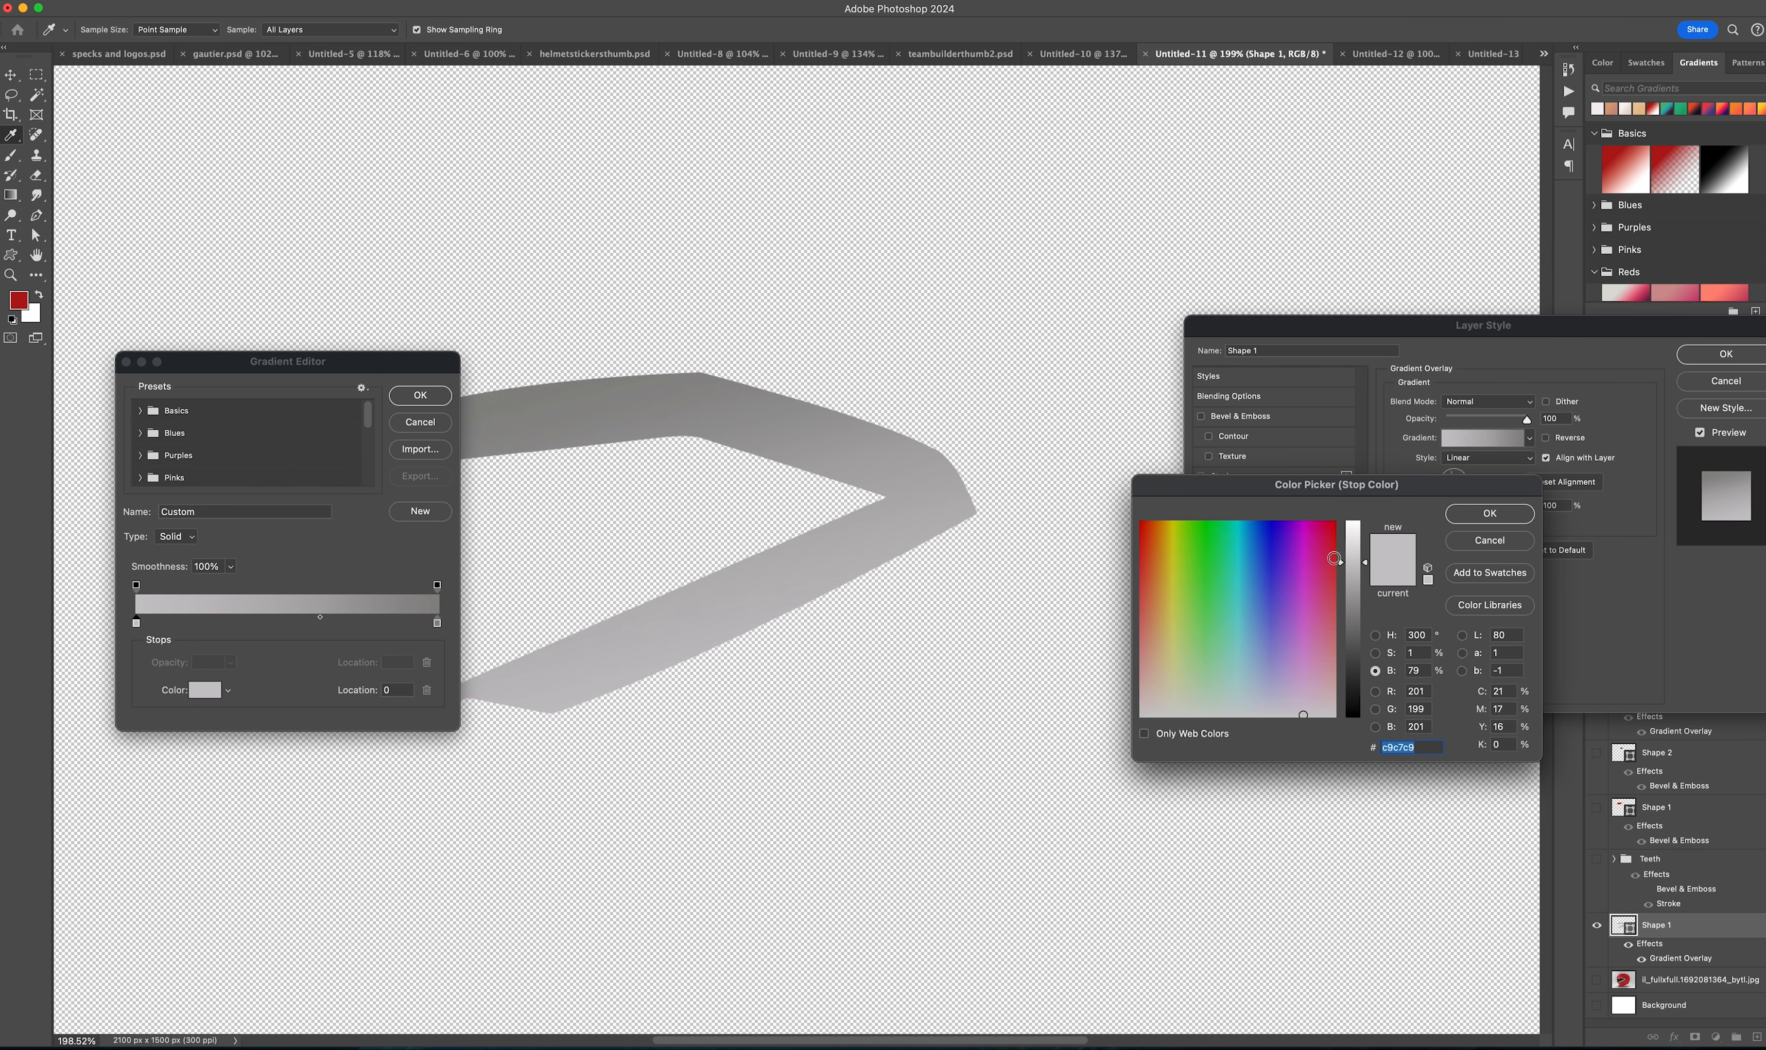
left_click(1339, 527)
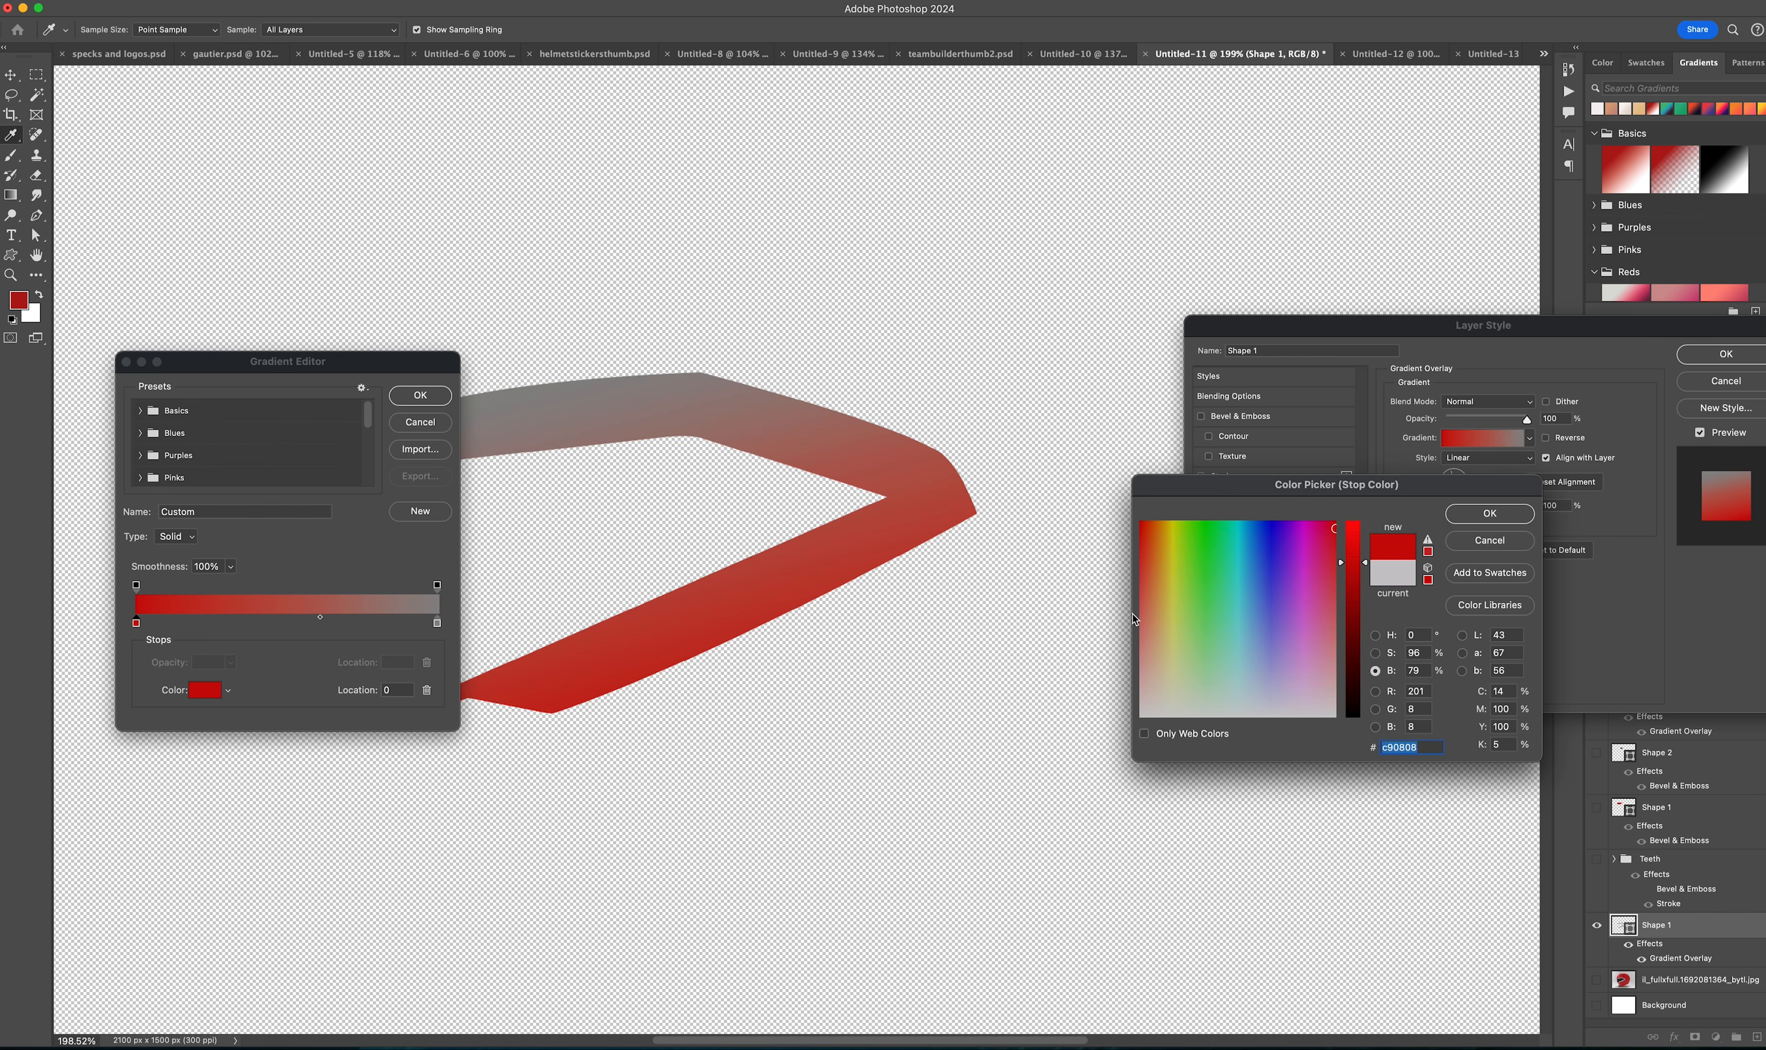
left_click(1488, 547)
left_click(435, 426)
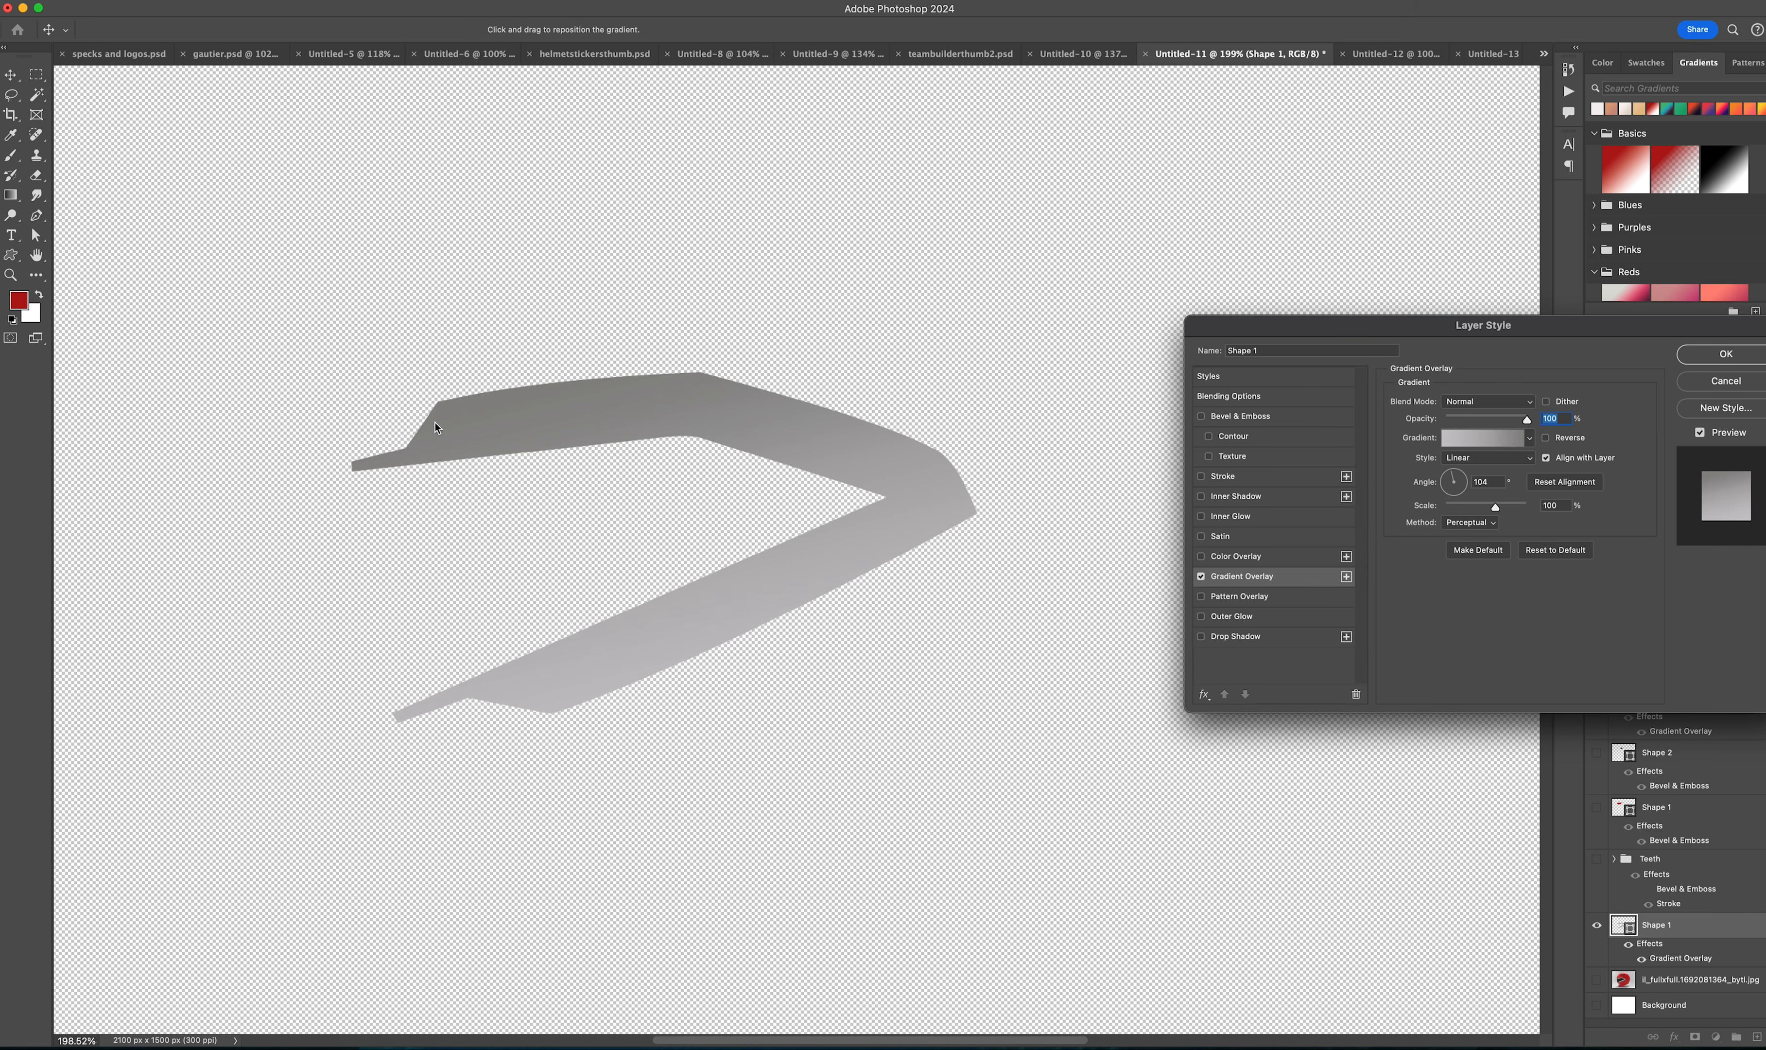
left_click(1723, 382)
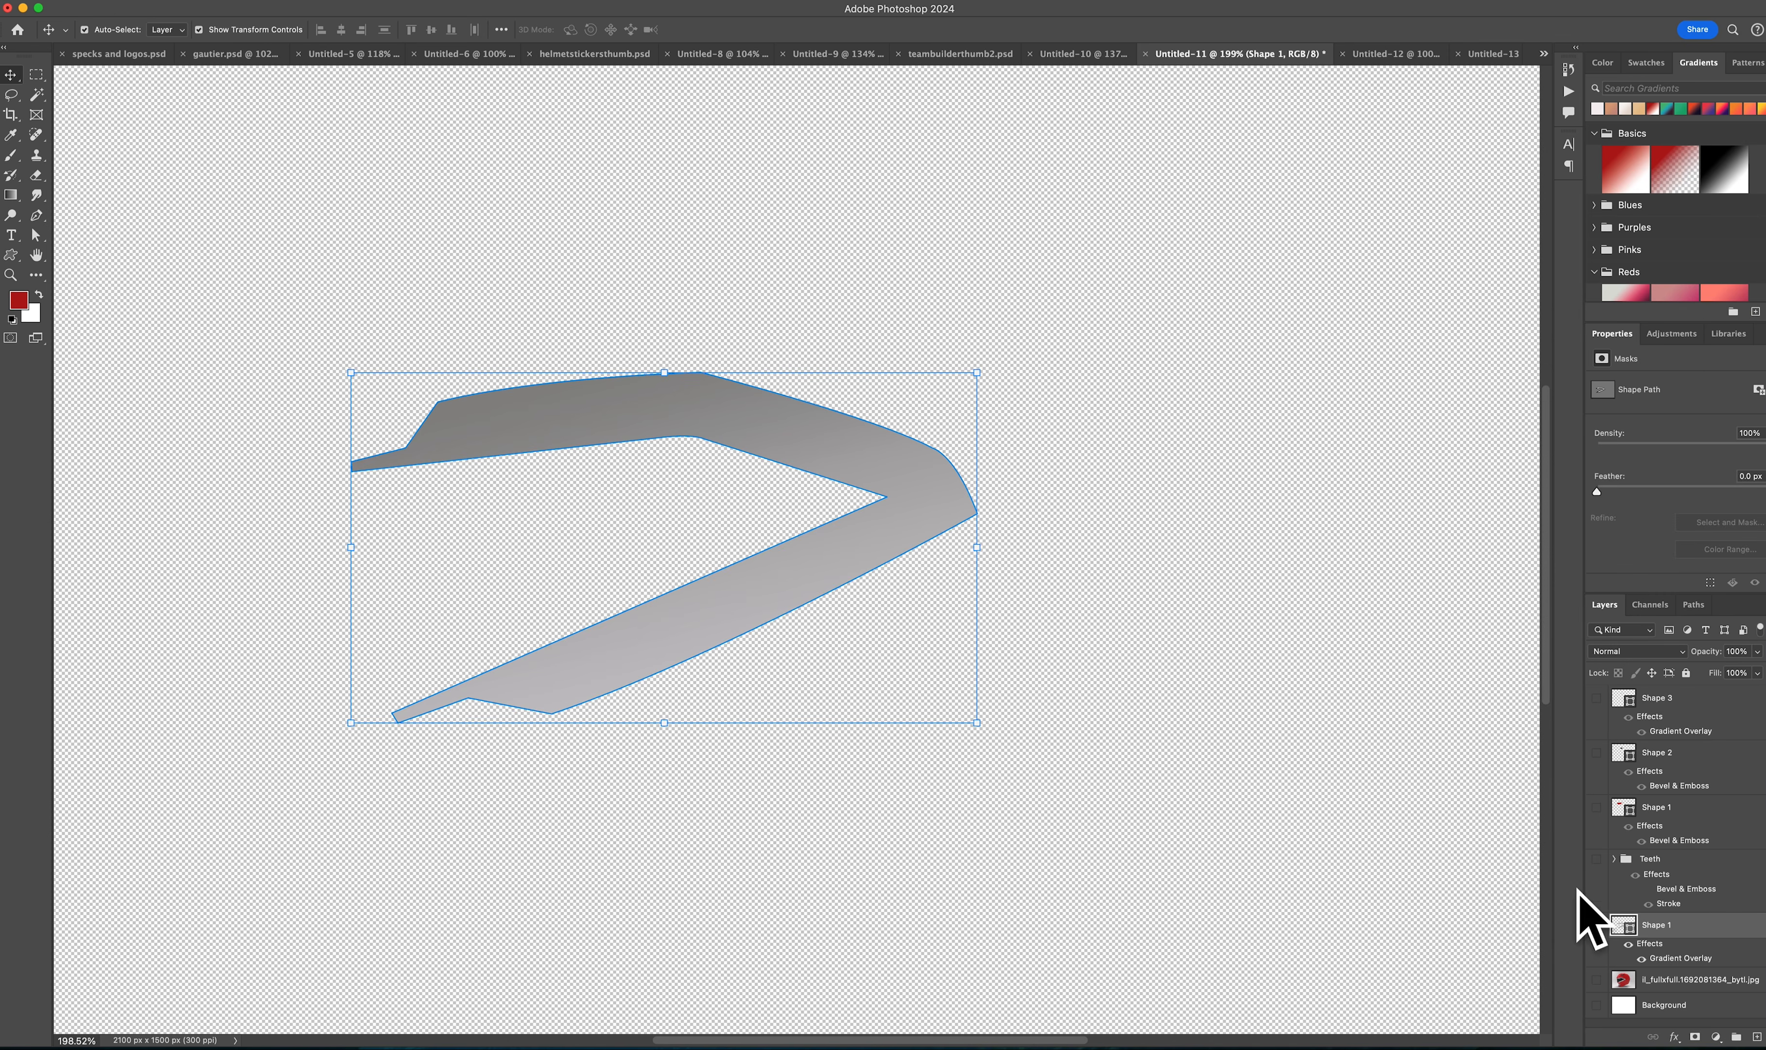
Step: Show the Teeth group and compare it with the red helmet photo by toggling the photo, teeth and mouth strip
left_click(1594, 859)
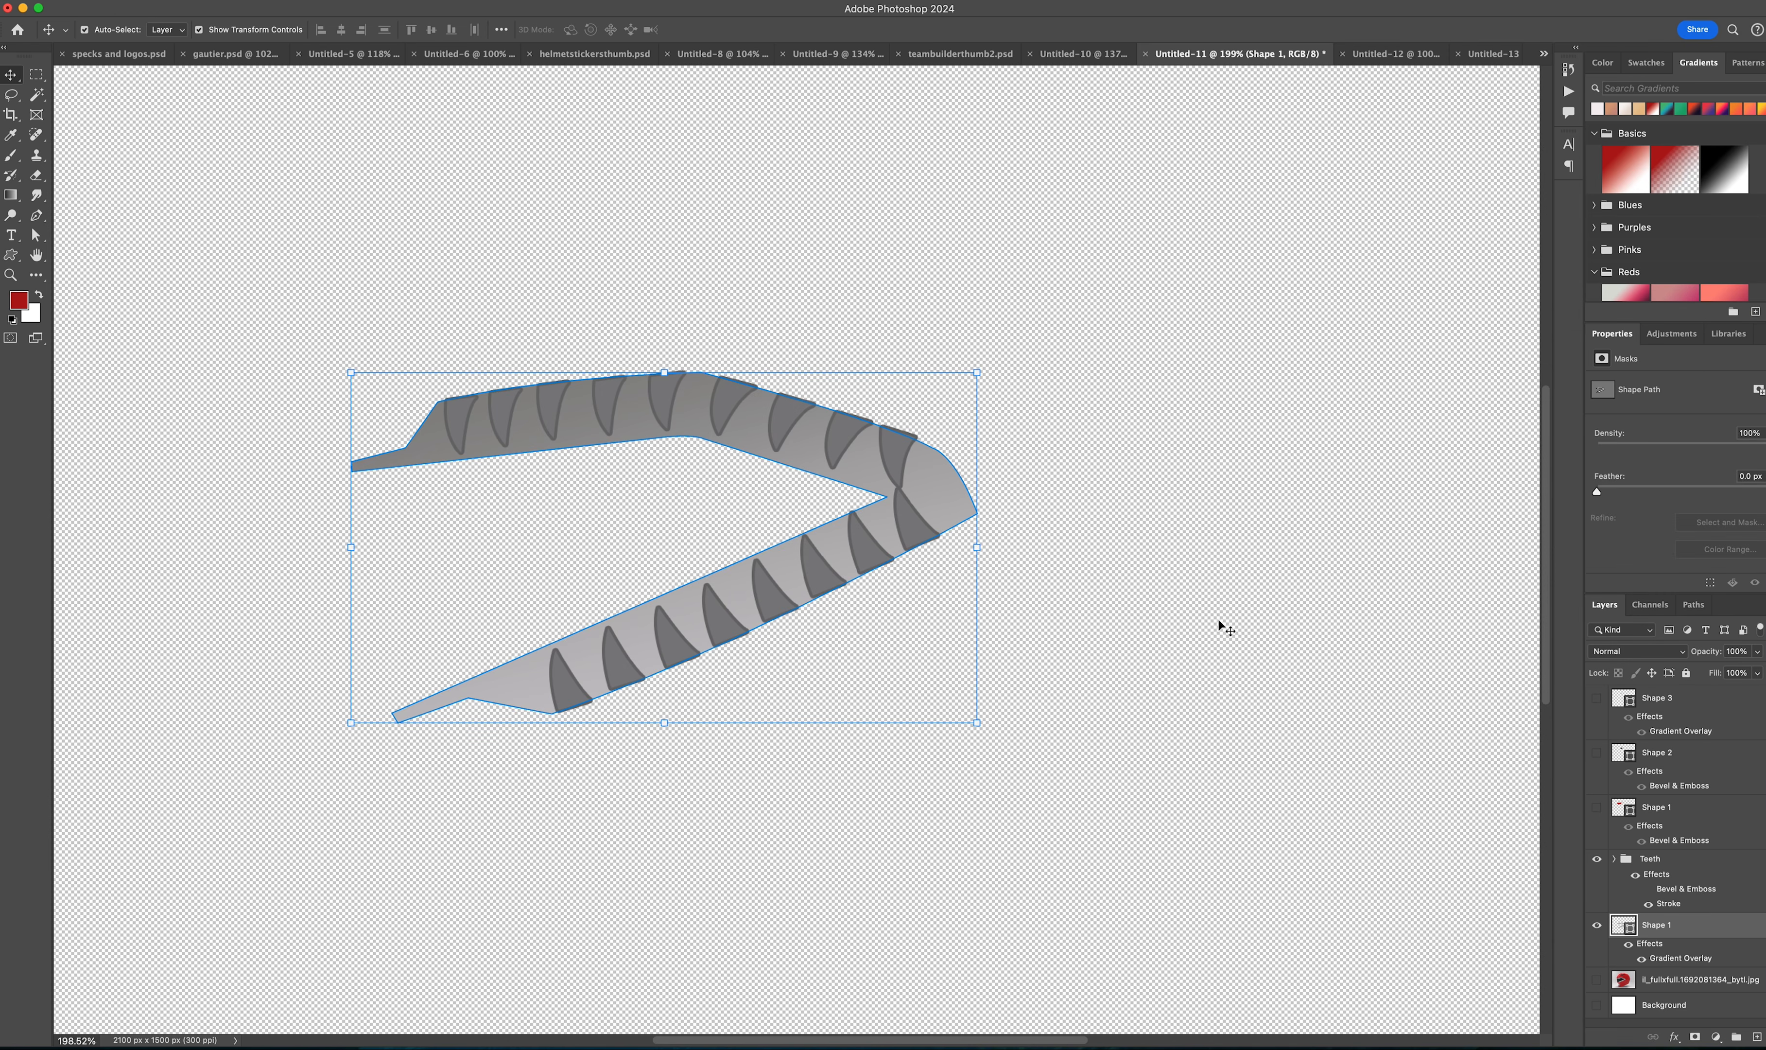
left_click(1596, 980)
left_click(1596, 924)
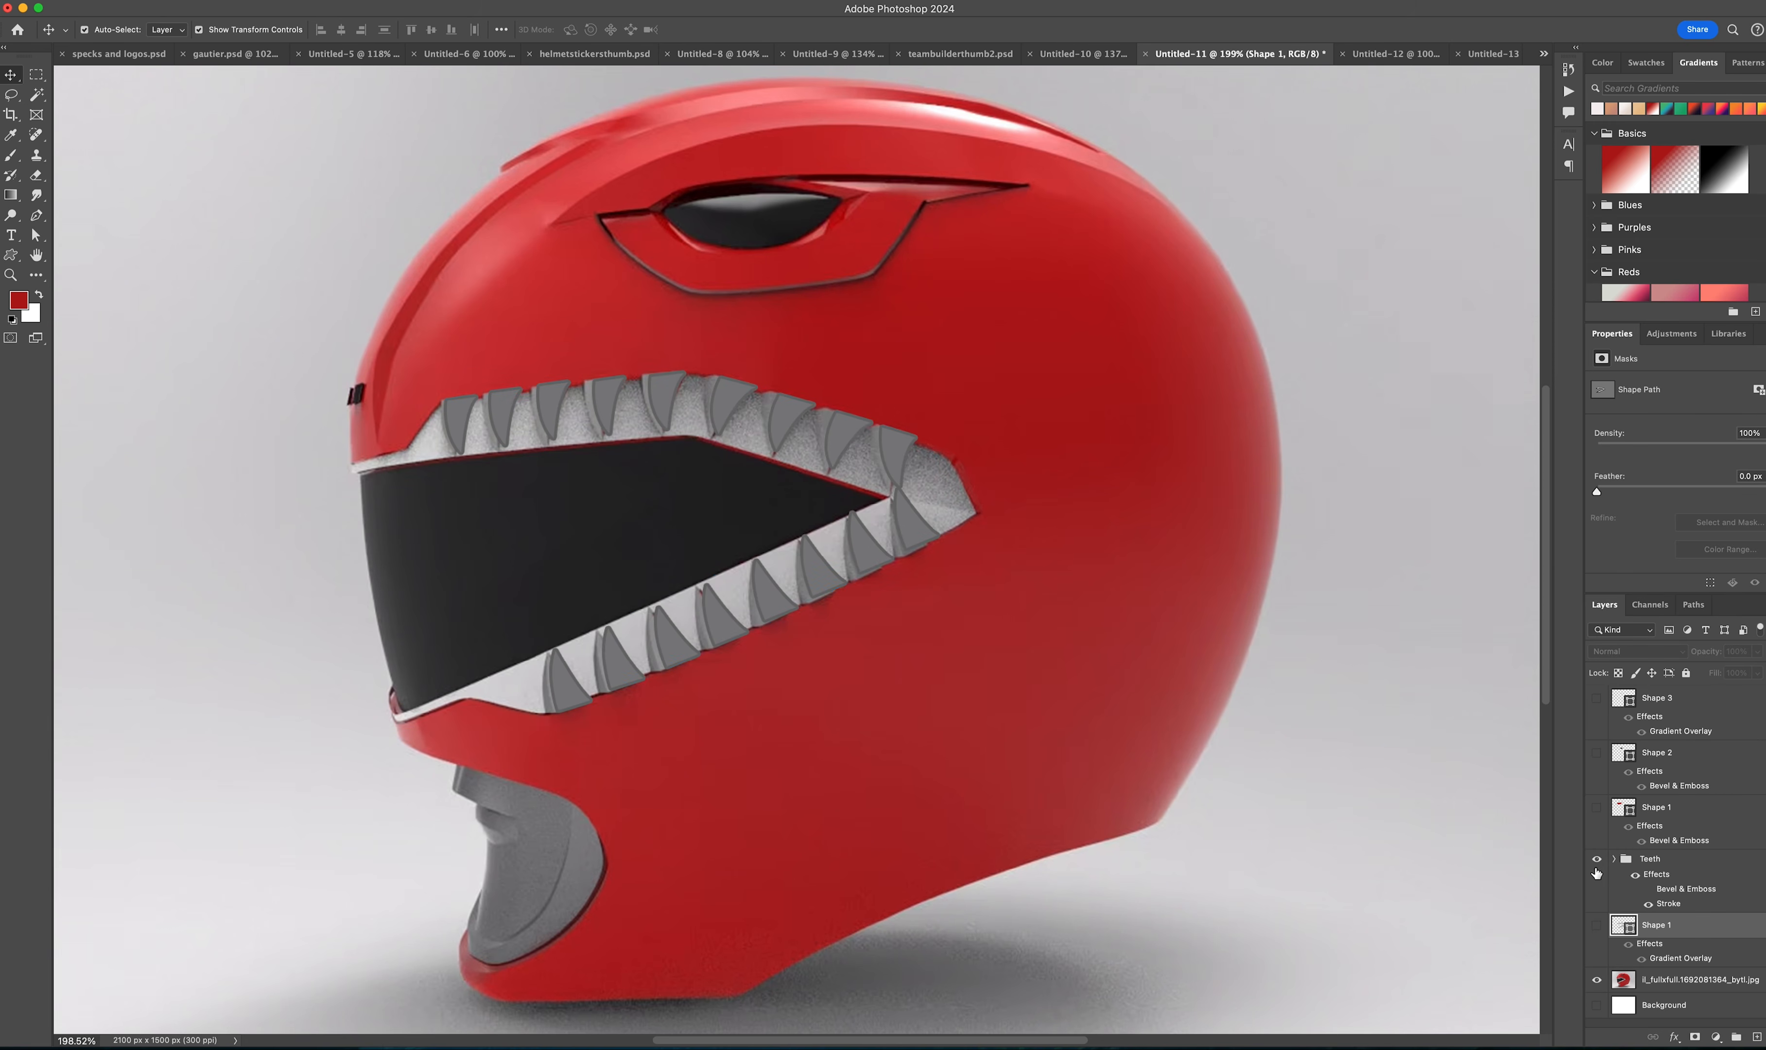
left_click(1596, 860)
left_click(1596, 859)
left_click(1596, 925)
left_click(1598, 981)
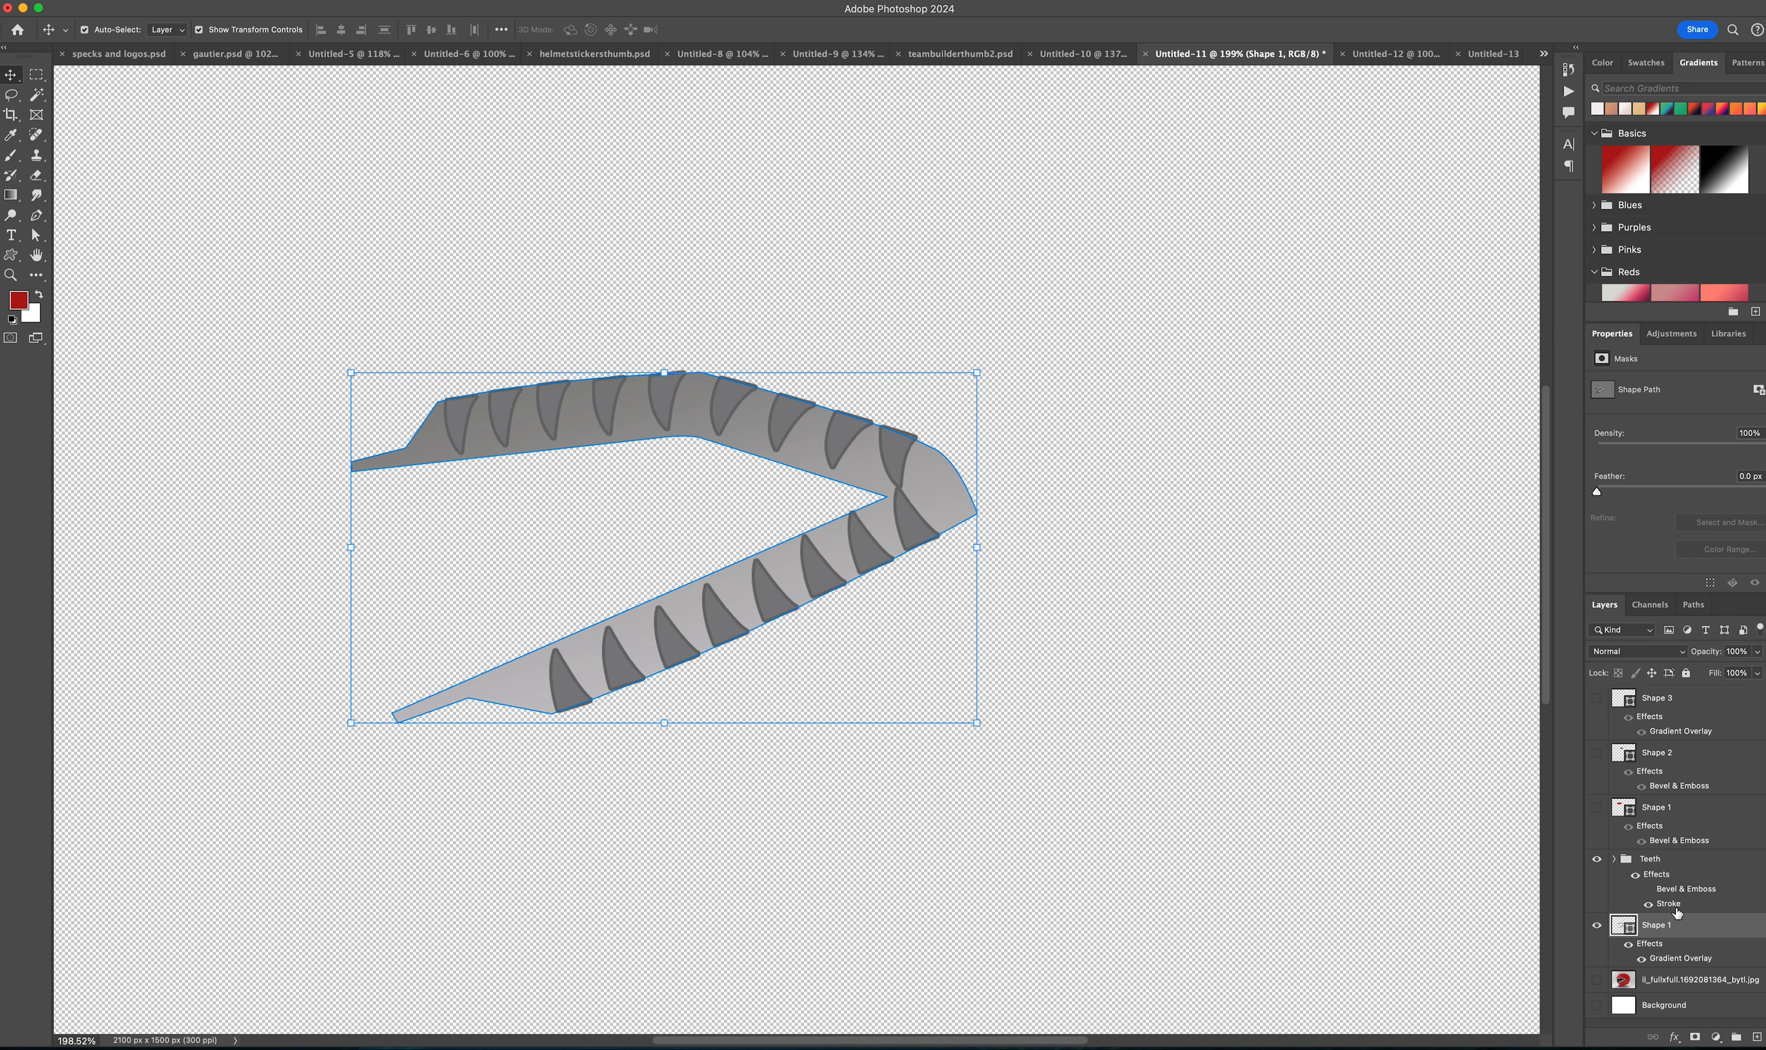
Step: Enable Bevel & Emboss on the Teeth group and set its highlight color to #a3a3a3
left_click(1677, 860)
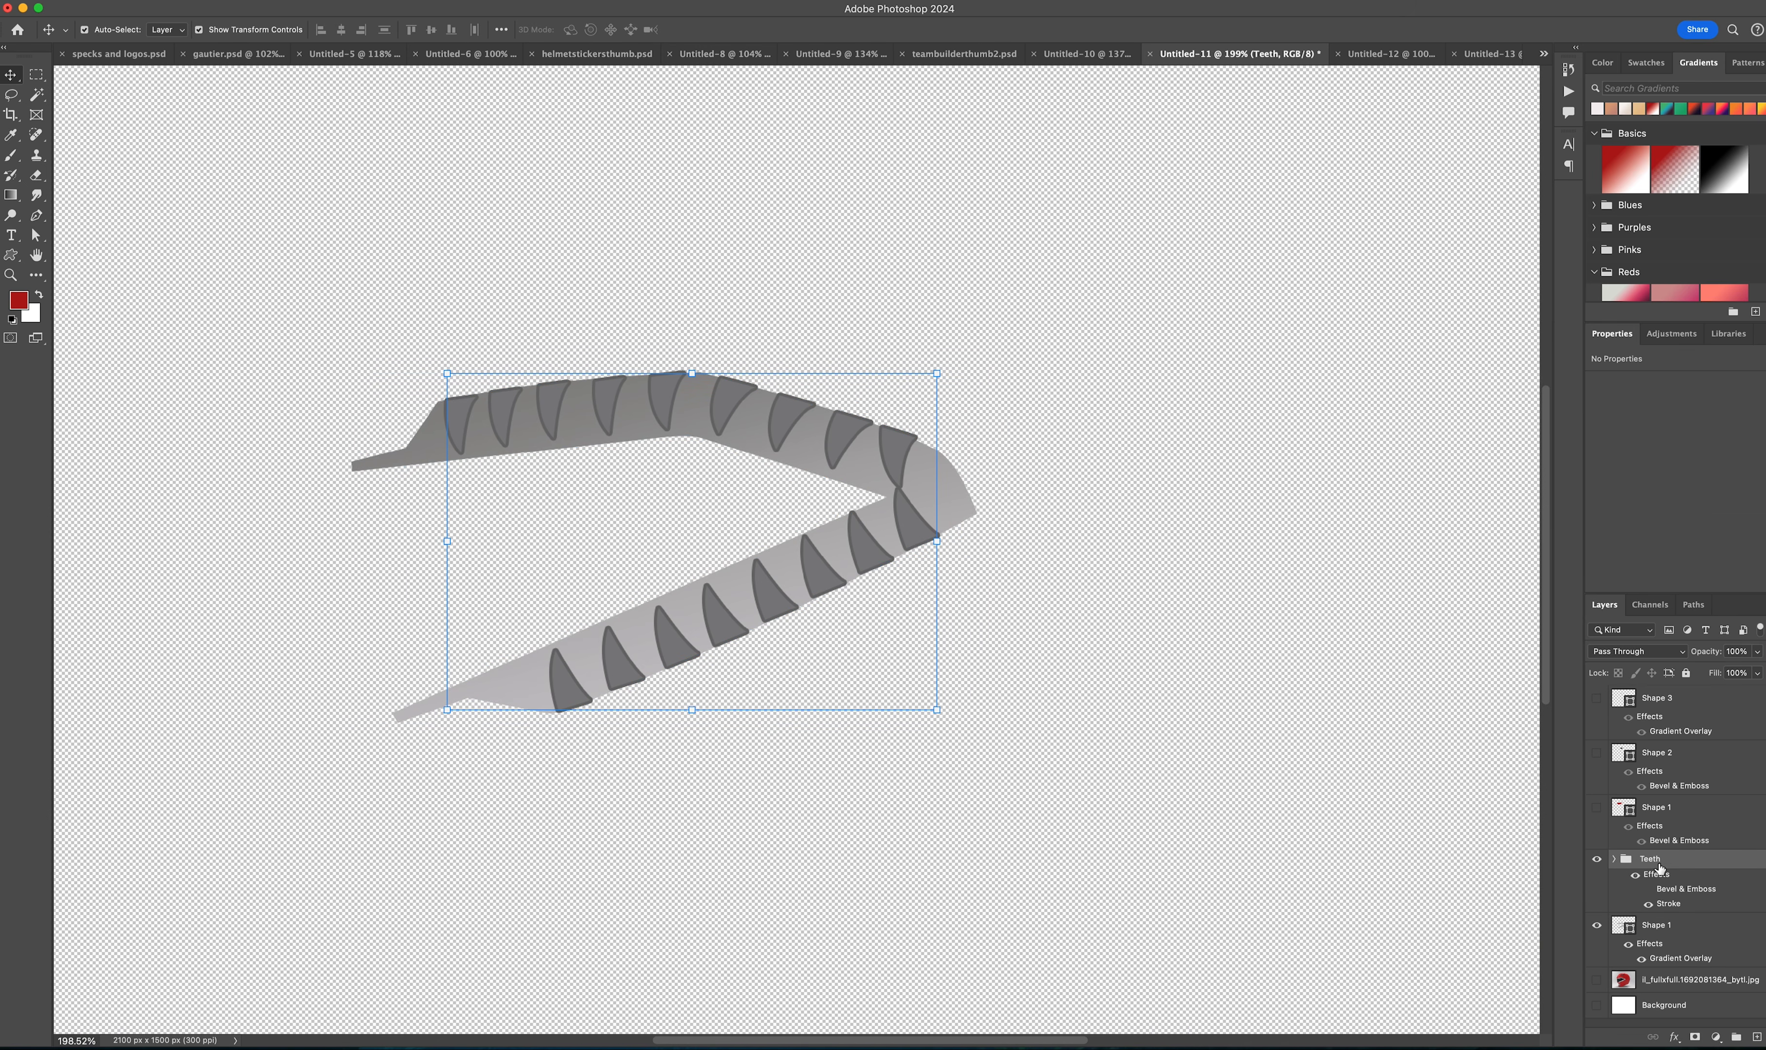
left_click(1615, 859)
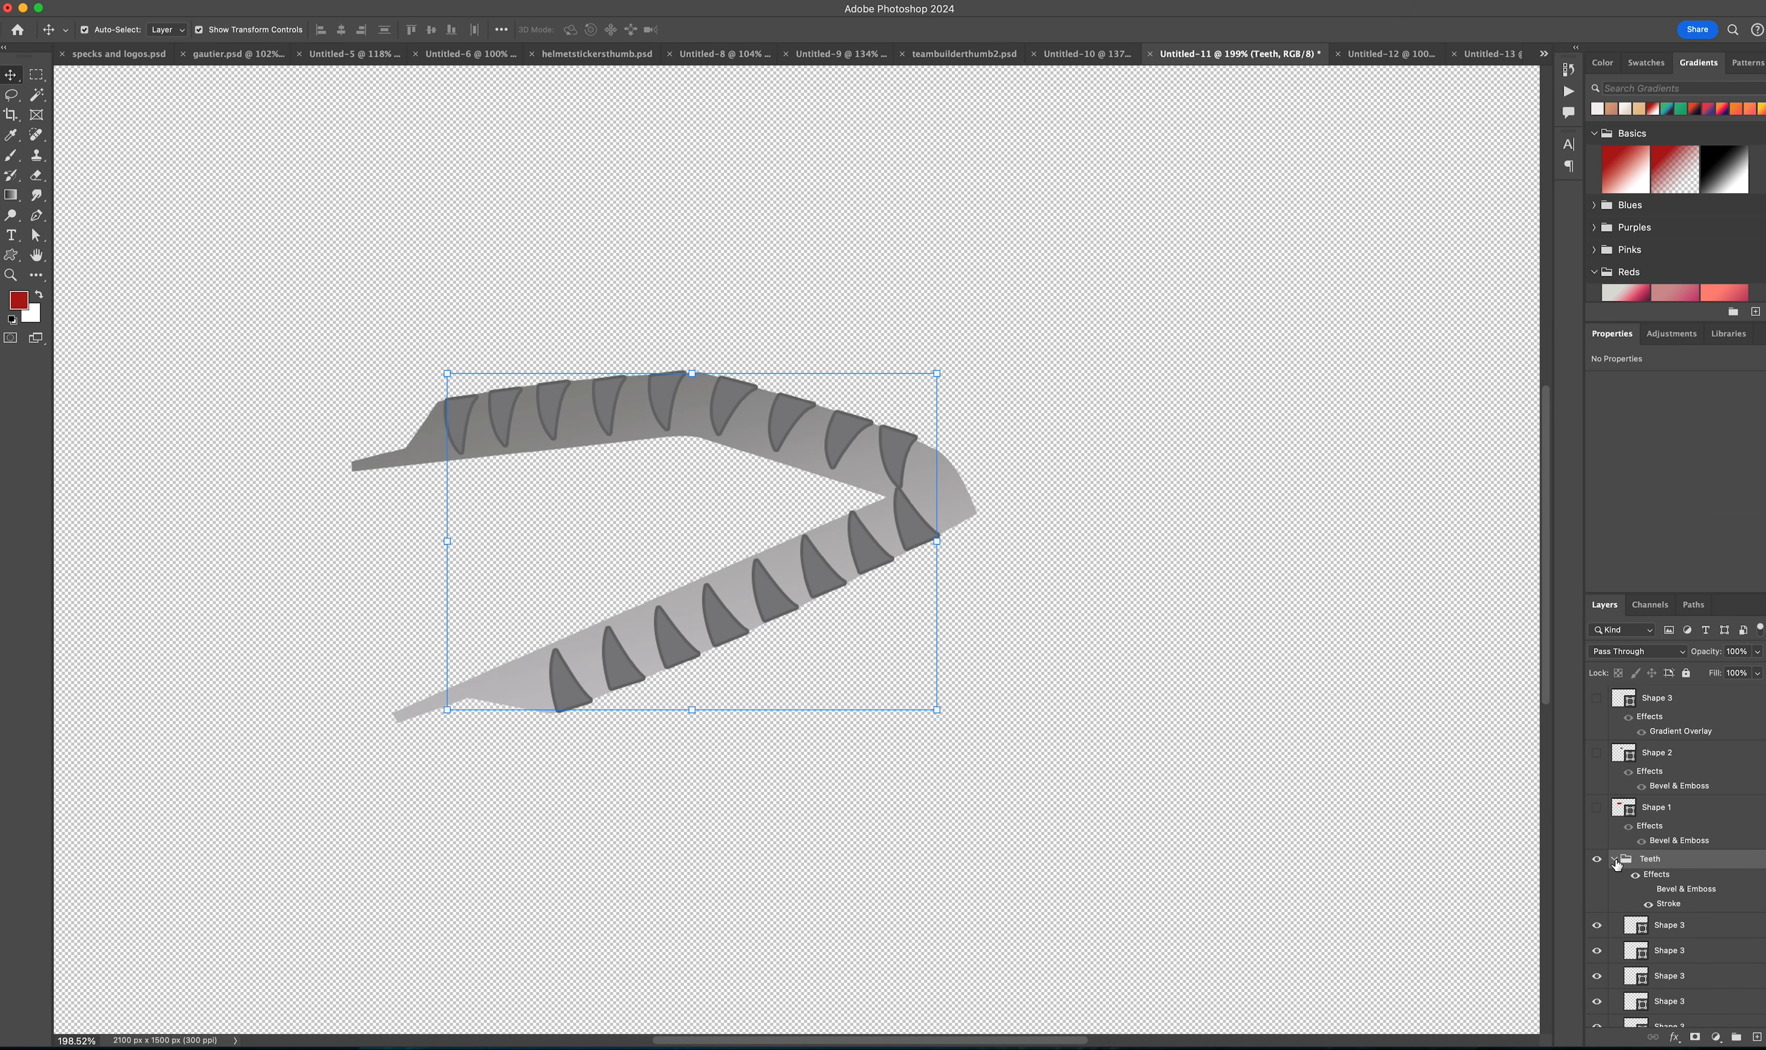
left_click(1616, 860)
double_click(1684, 860)
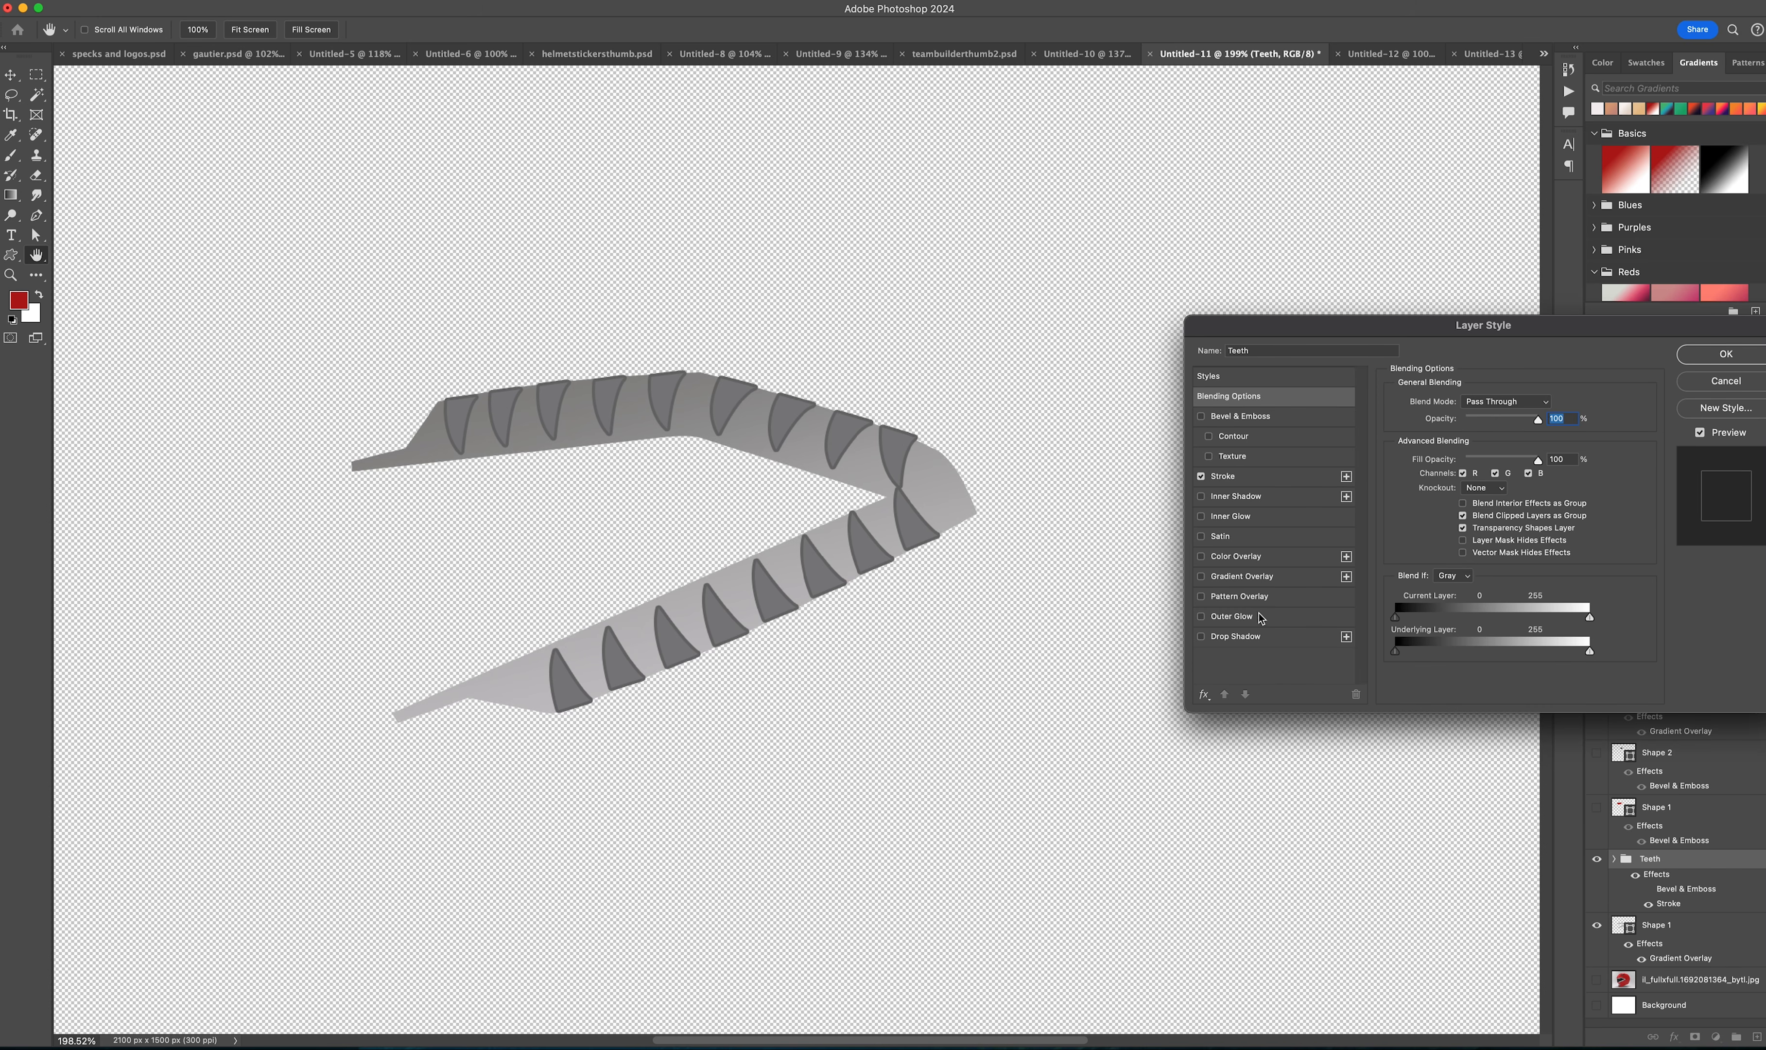
left_click(1262, 422)
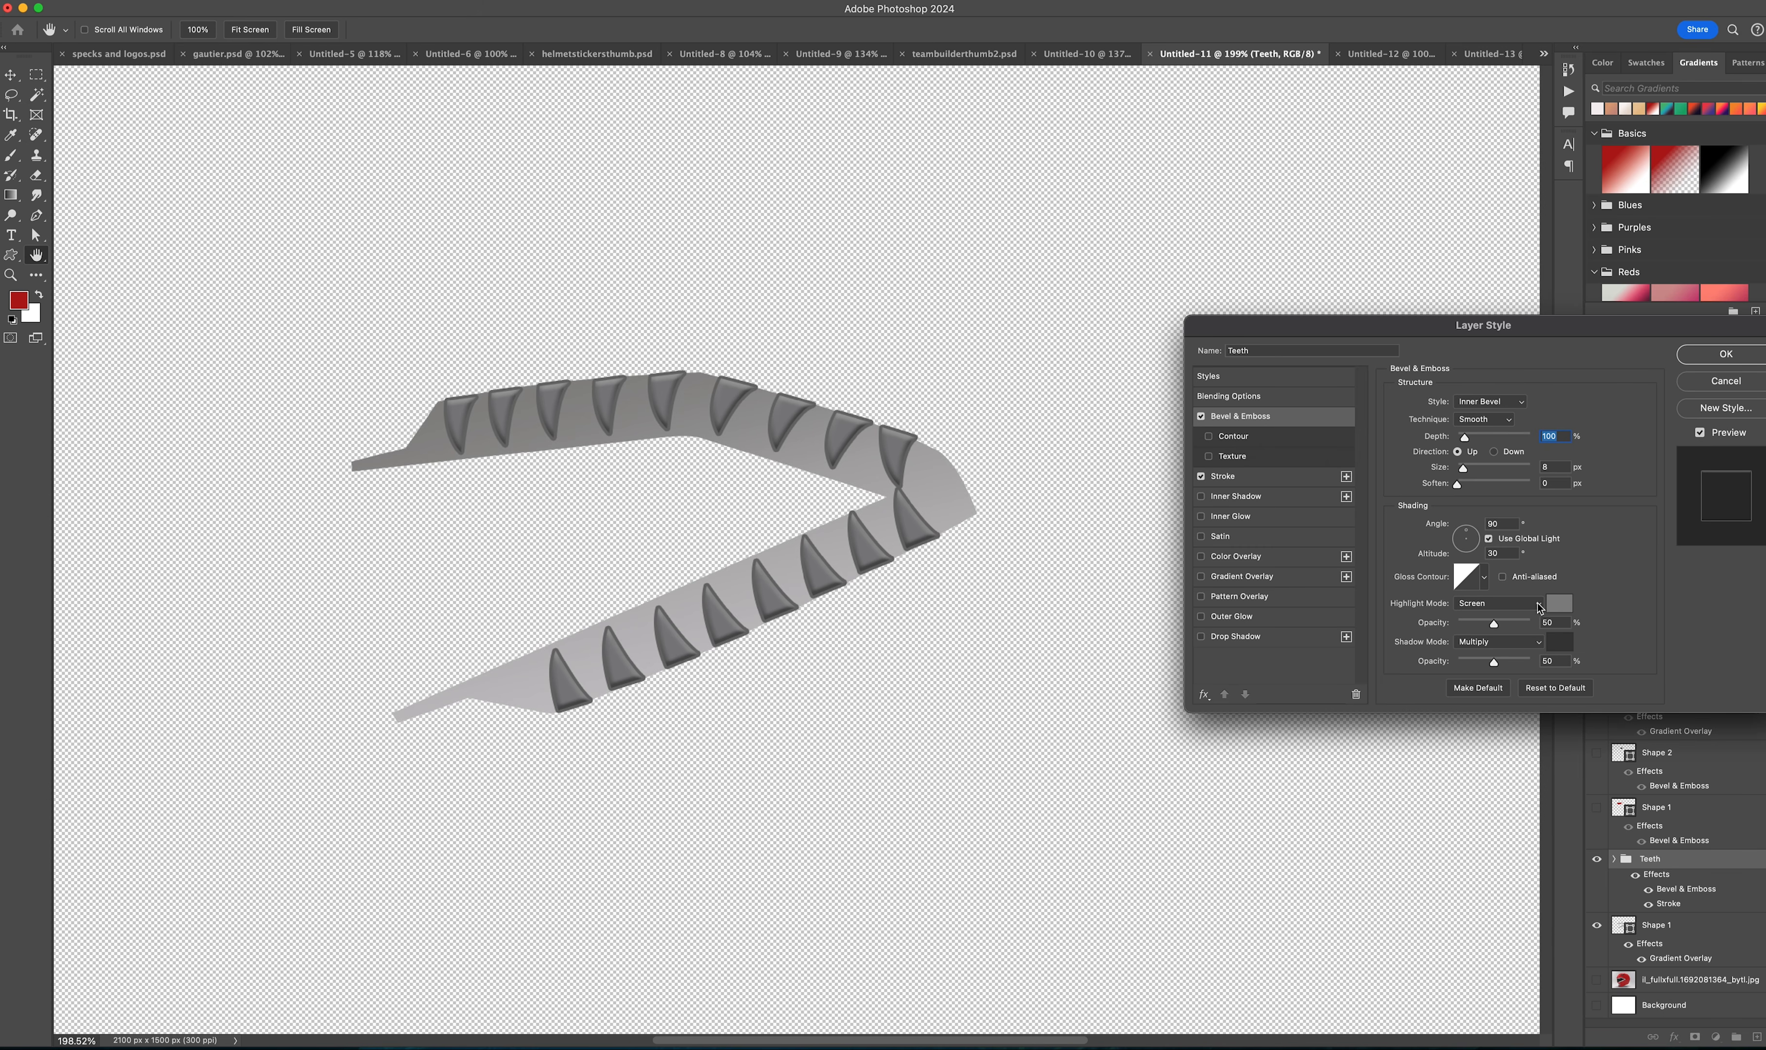
left_click(1563, 606)
left_click_drag(1351, 611, 1353, 521)
mouse_move(1358, 589)
left_mouse_down()
mouse_move(1360, 619)
mouse_move(1358, 596)
left_mouse_up()
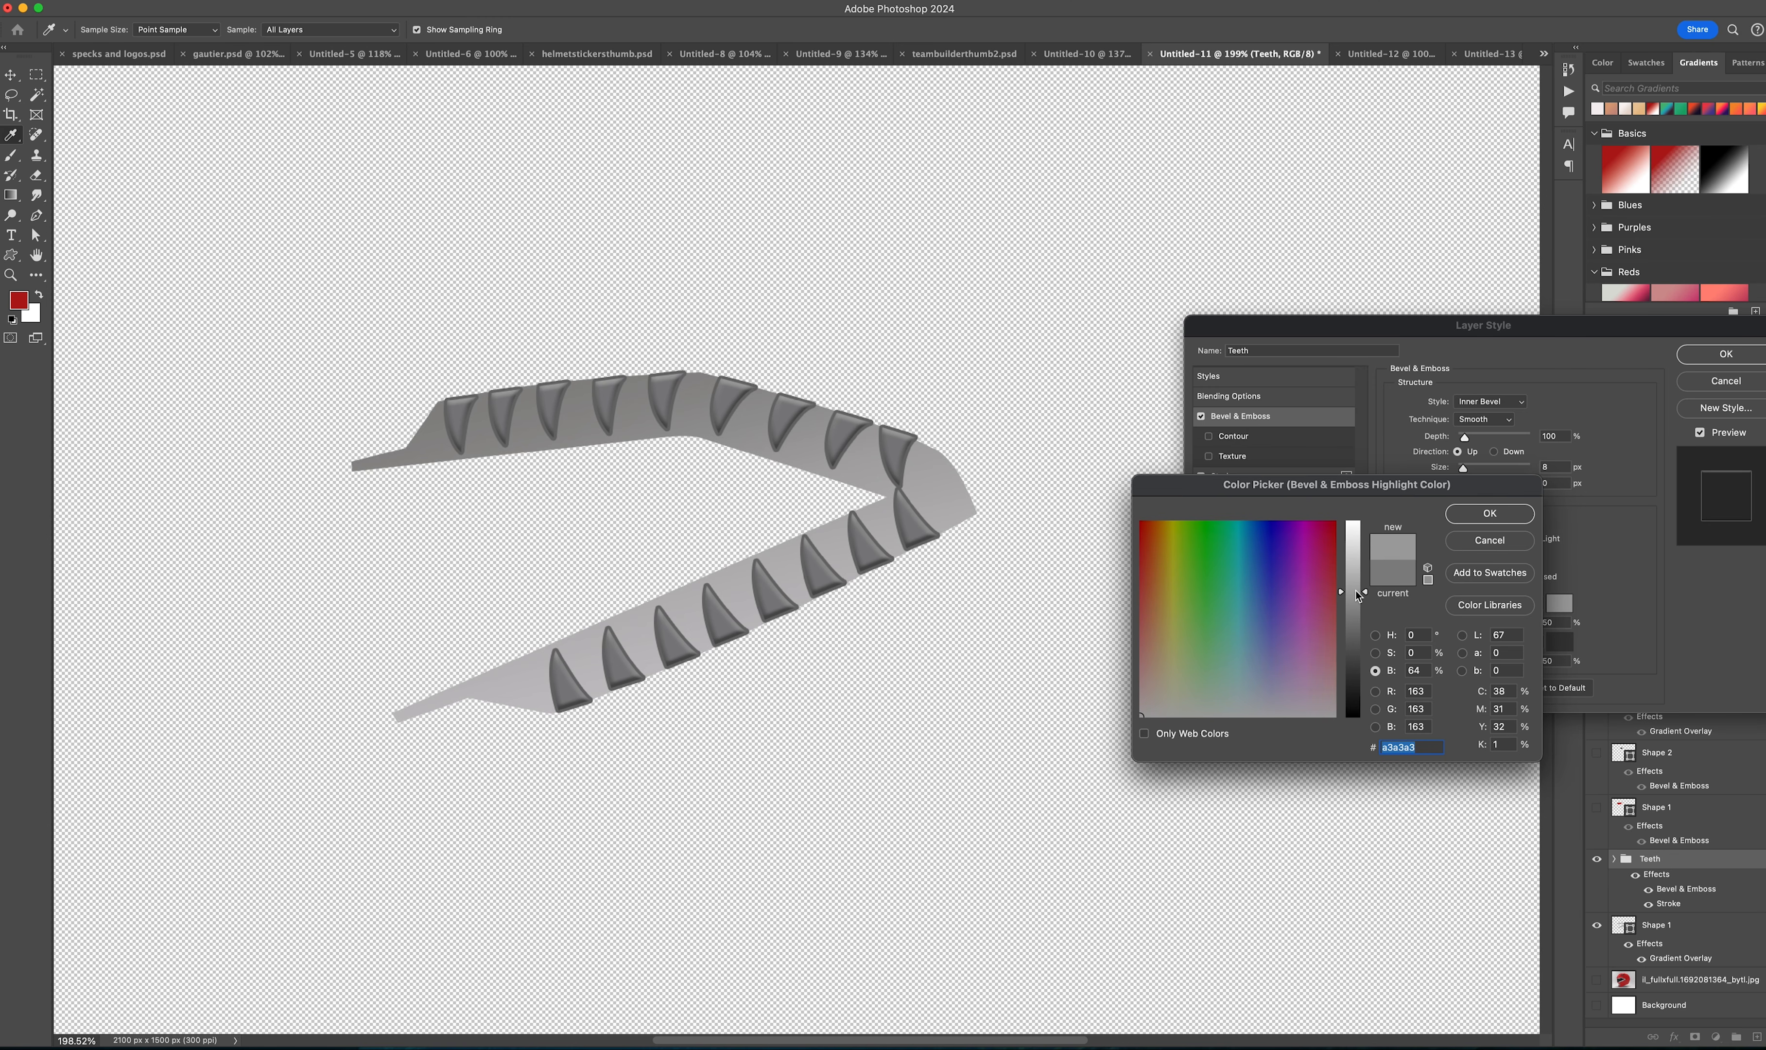
left_click(1459, 516)
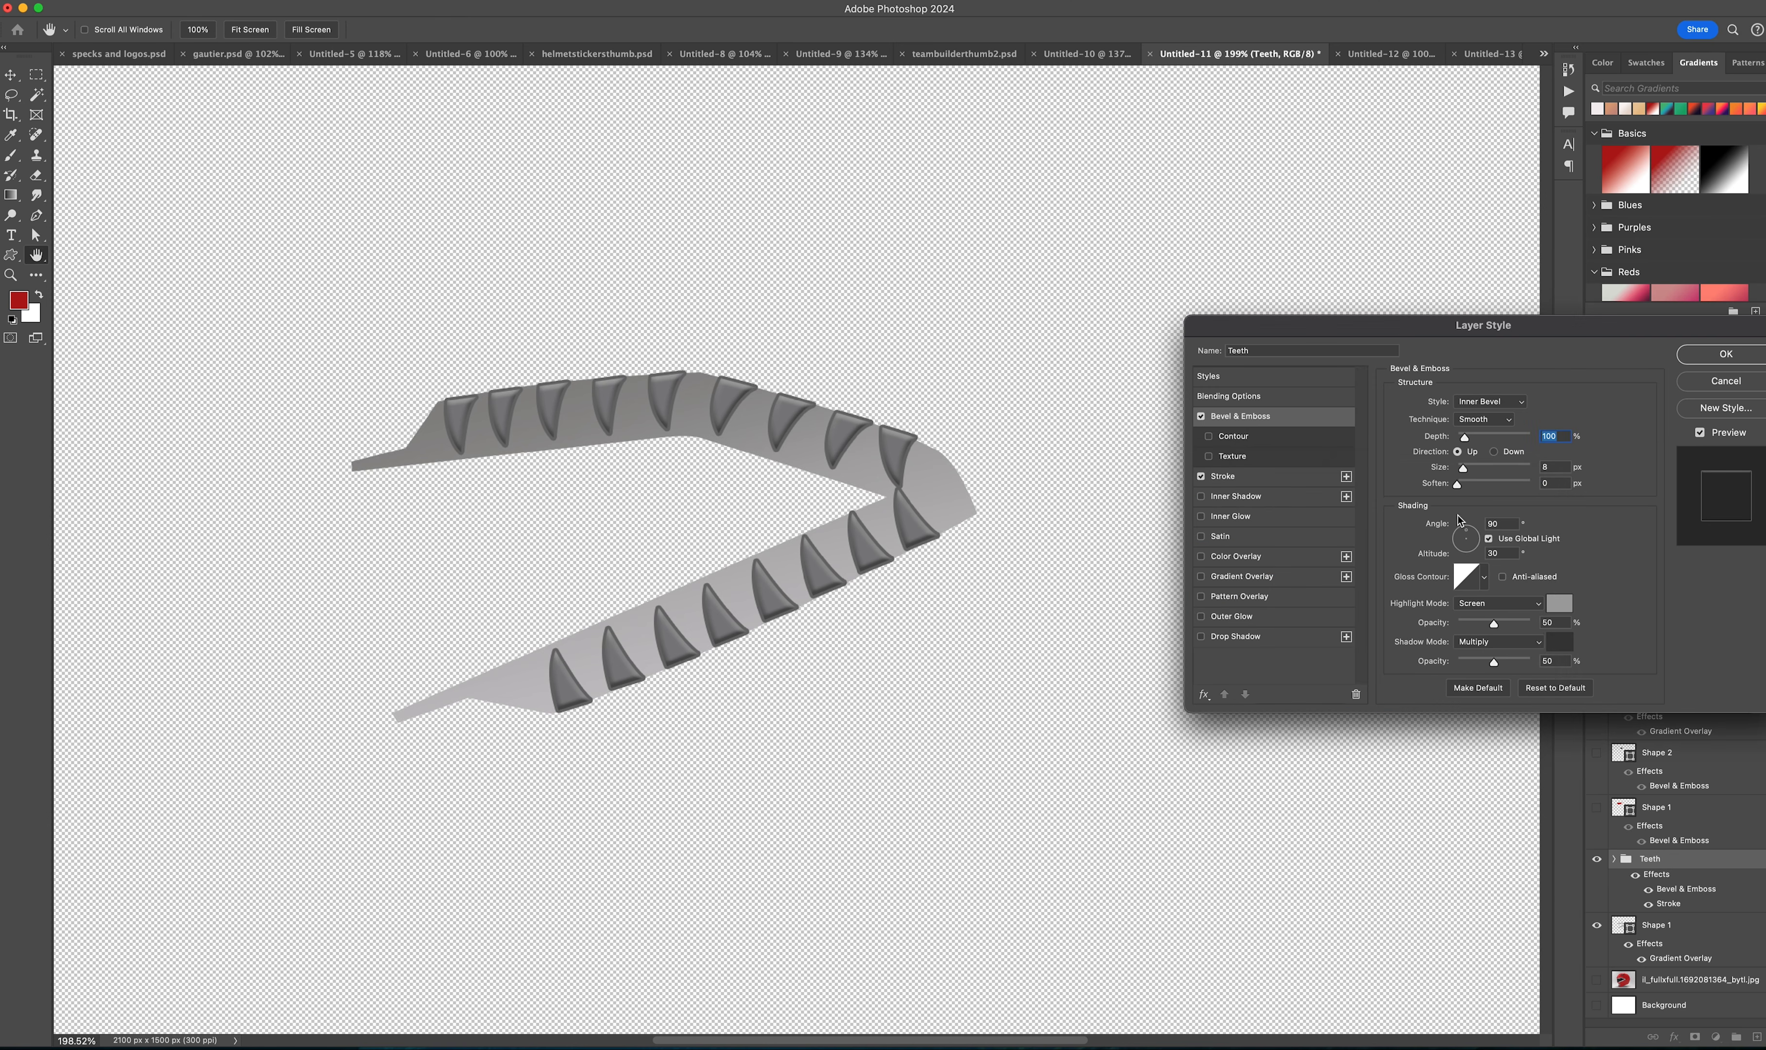
Step: Set the Teeth bevel's shadow color to #373737, adjust its light angle, and apply the layer style
left_click(1558, 643)
mouse_move(1362, 700)
left_mouse_down()
mouse_move(1360, 741)
mouse_move(1350, 525)
mouse_move(1368, 686)
mouse_move(1353, 720)
mouse_move(1353, 678)
left_mouse_up()
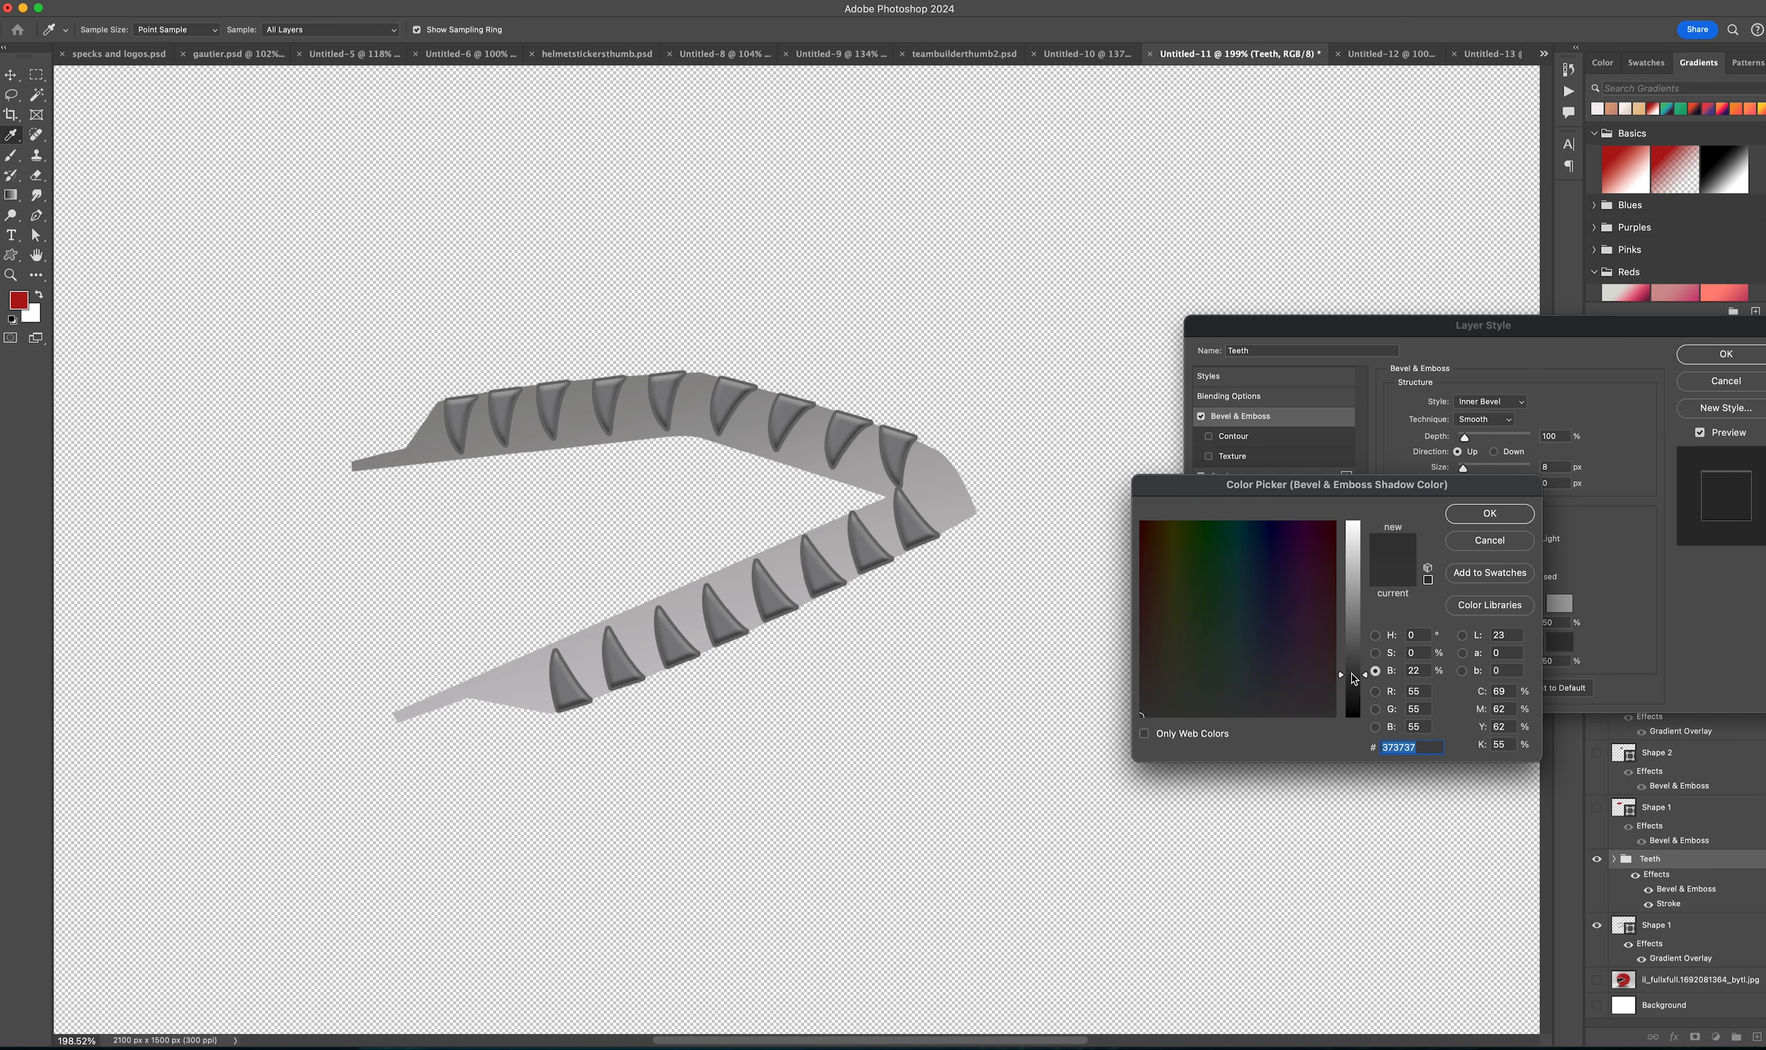
left_click(1478, 514)
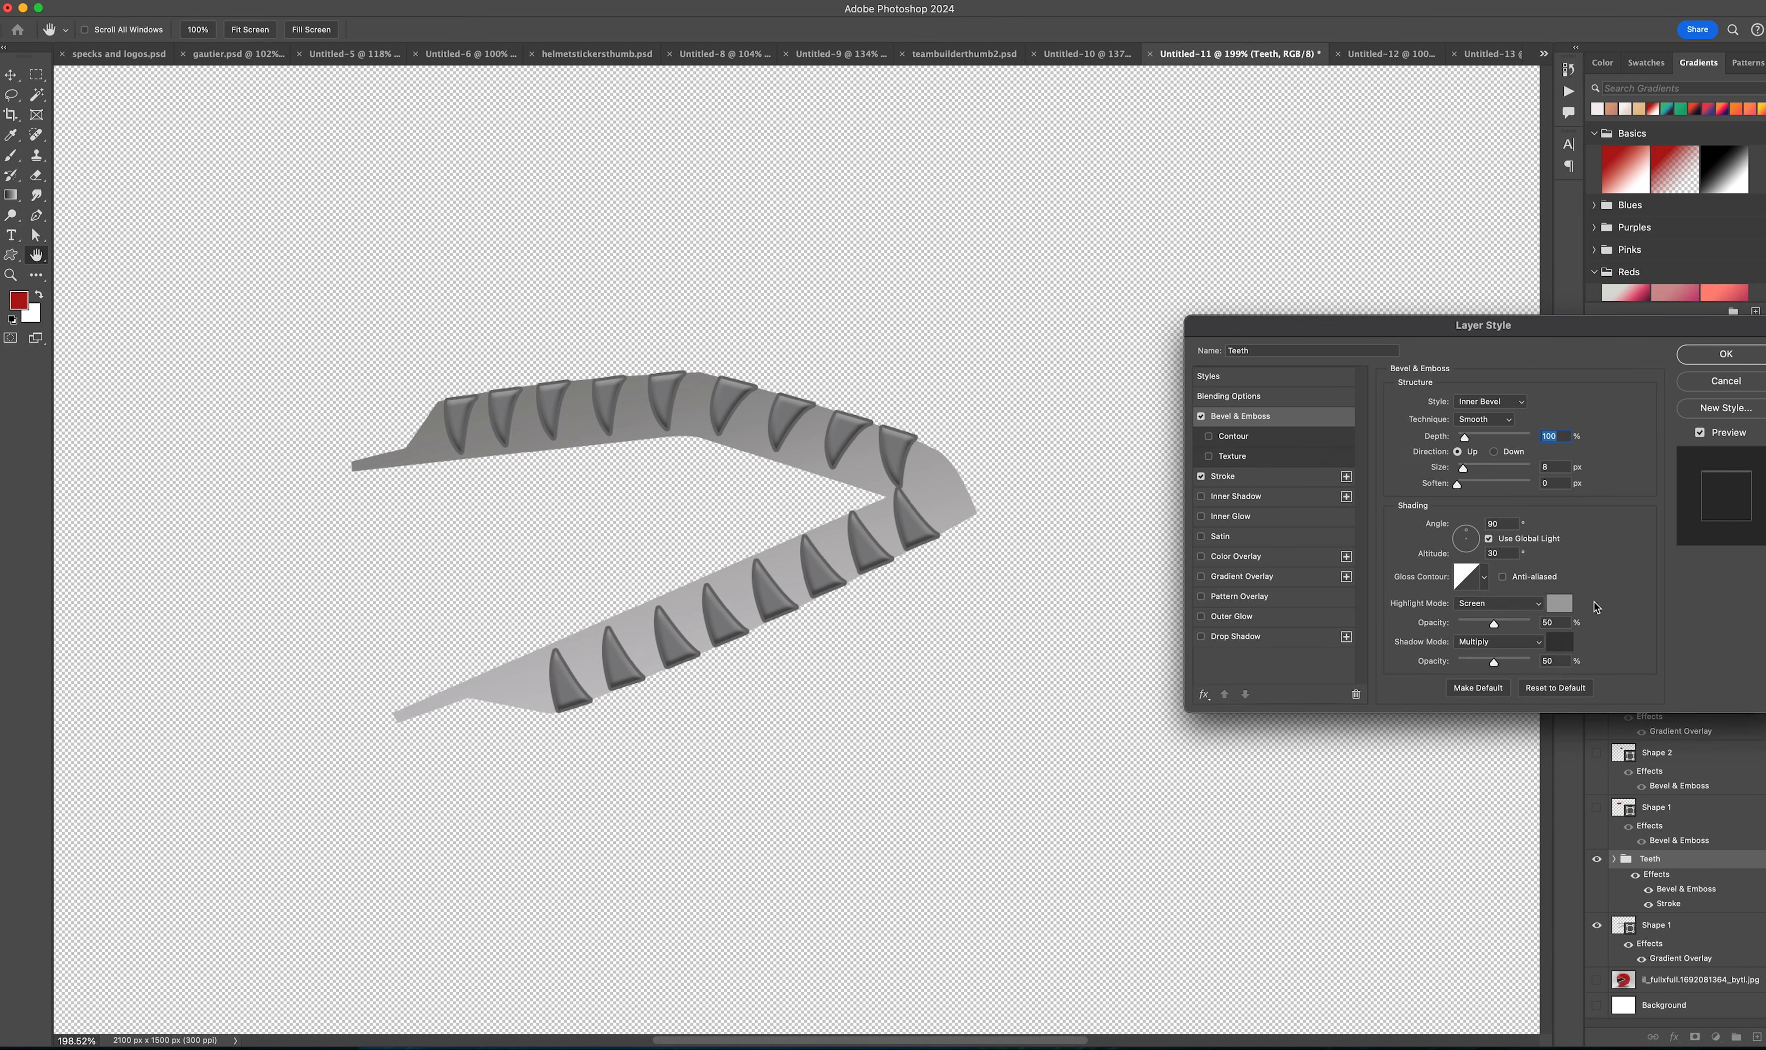
scroll(1473, 527, "down", 2)
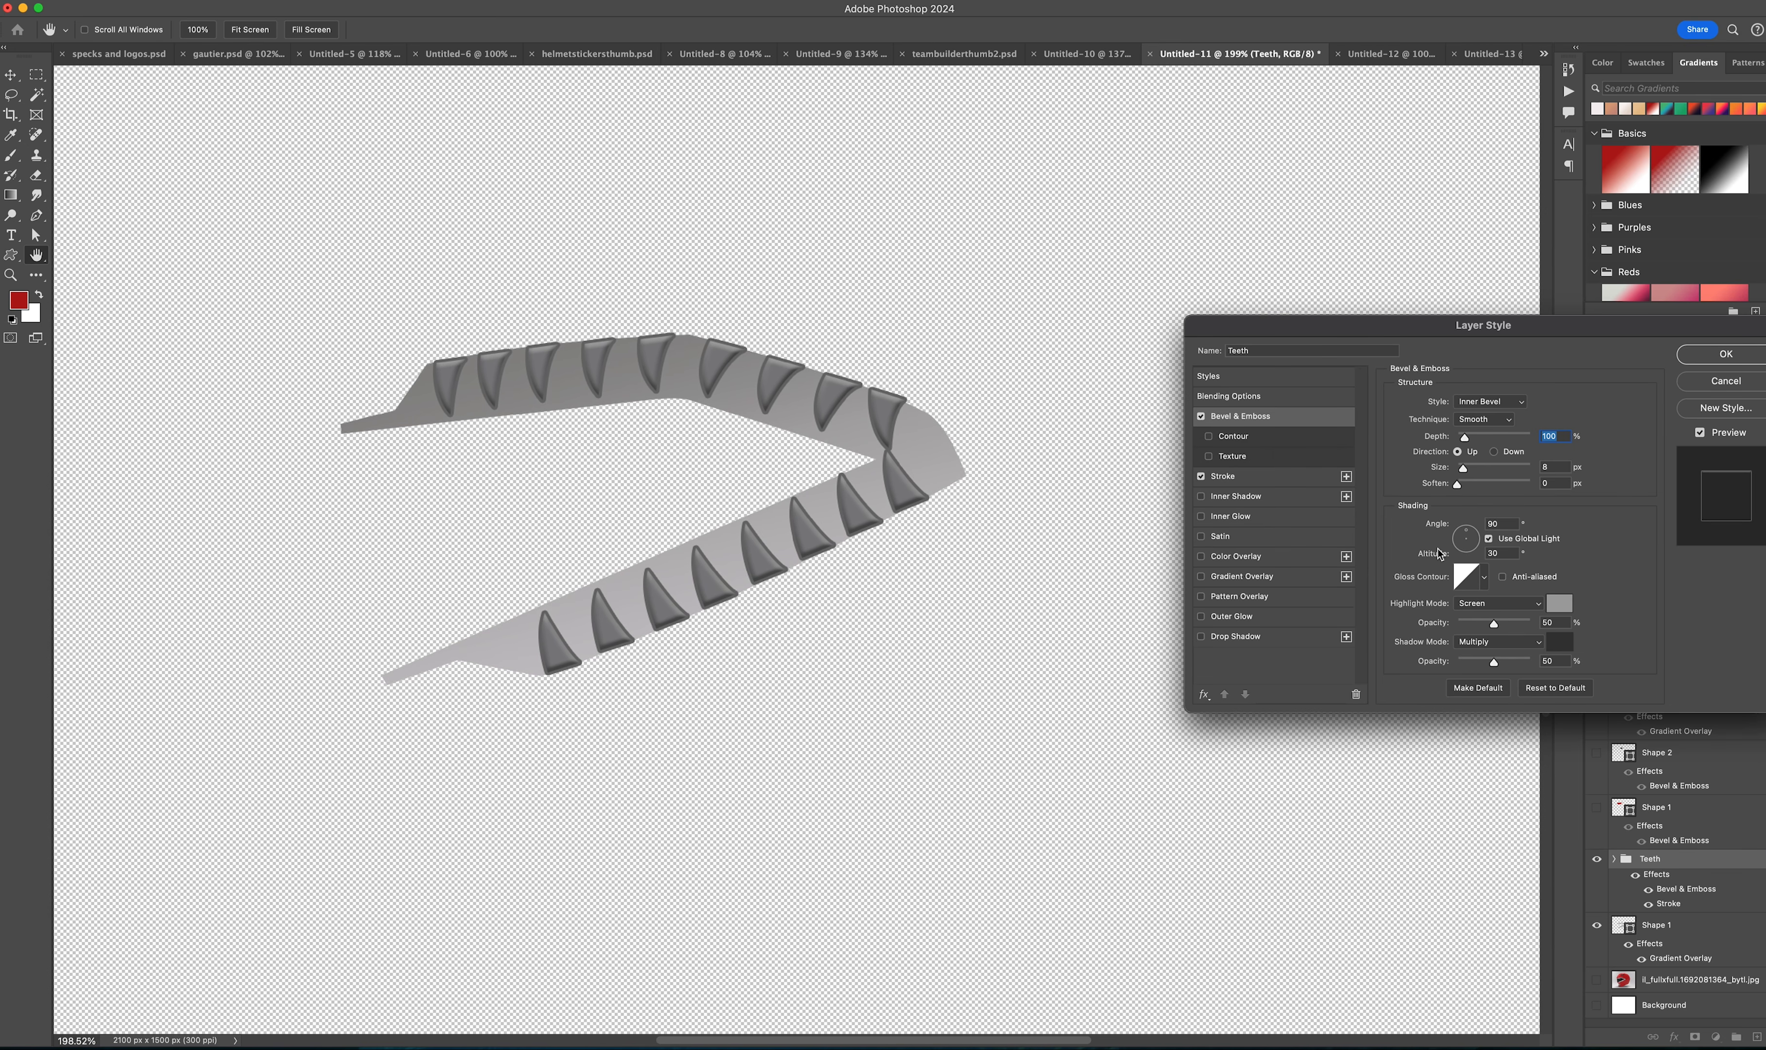
scroll(1469, 525, "right", 1)
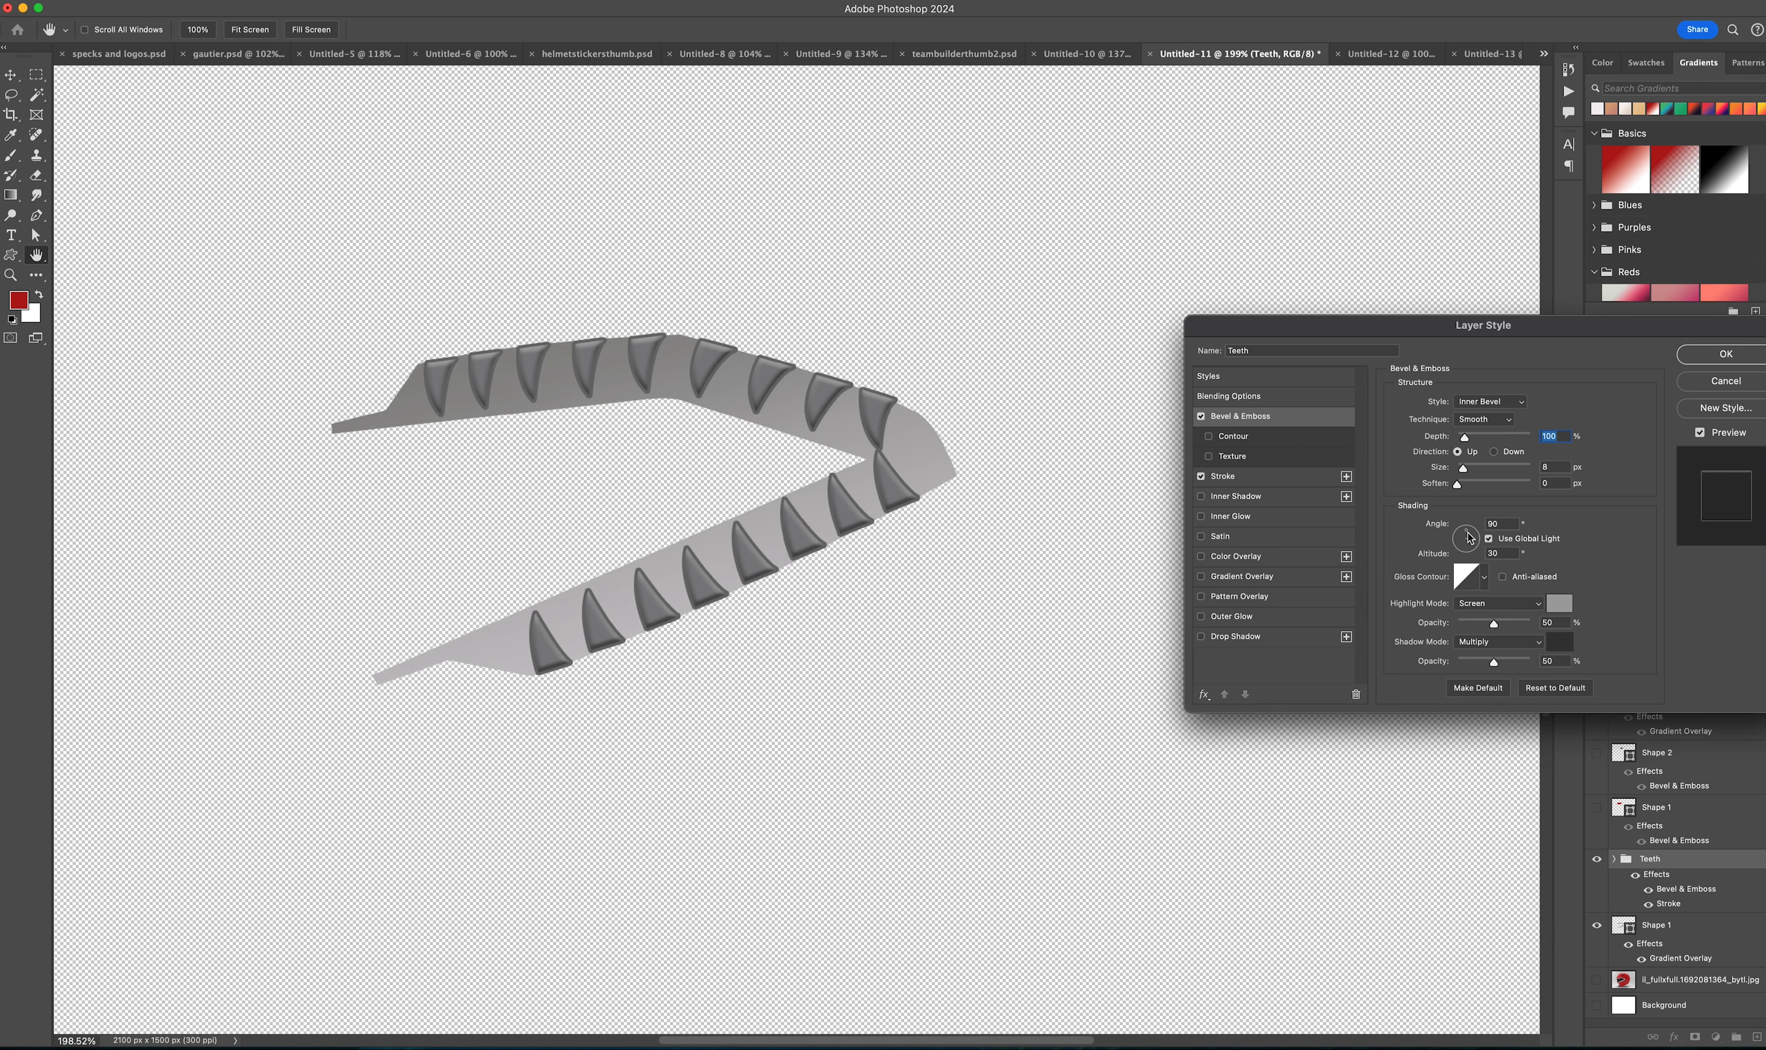
left_click(1462, 532)
left_click_drag(1463, 535, 1467, 531)
left_click(1713, 354)
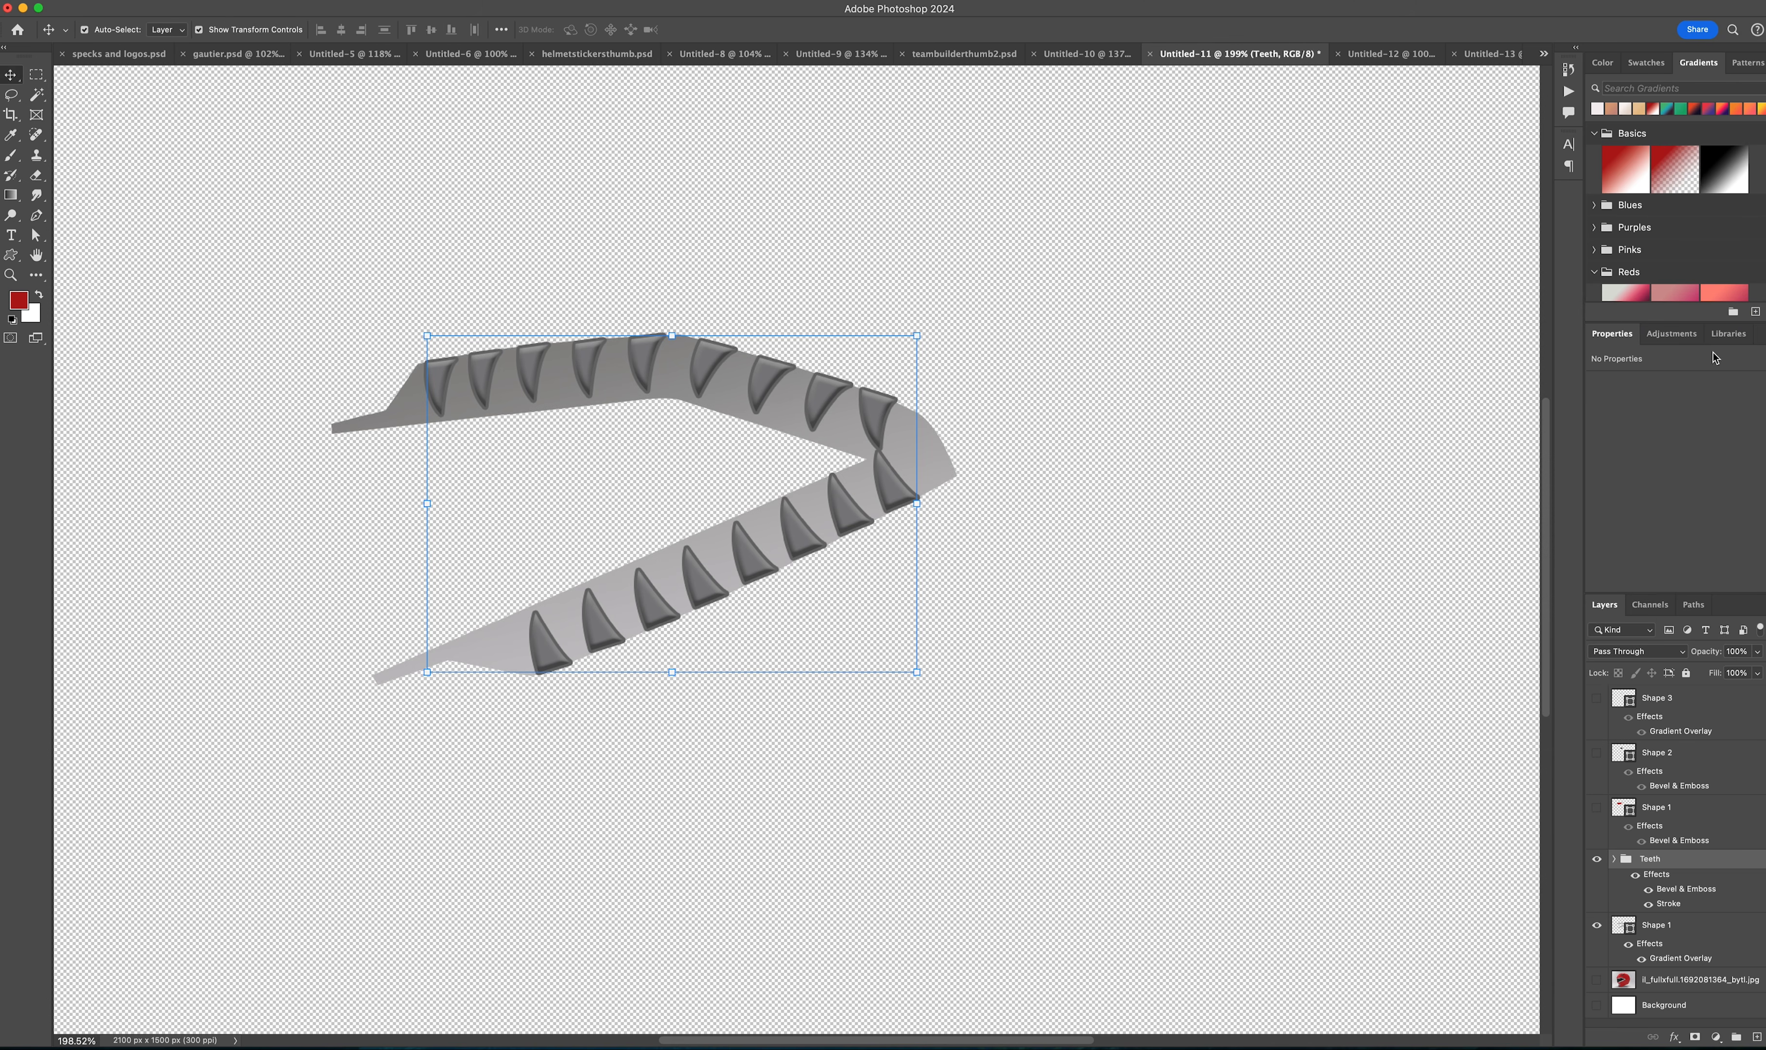
Step: Move the red helmet photo sideways to about X 91 px to compare it with the drawn teeth, and hide it
left_click(559, 264)
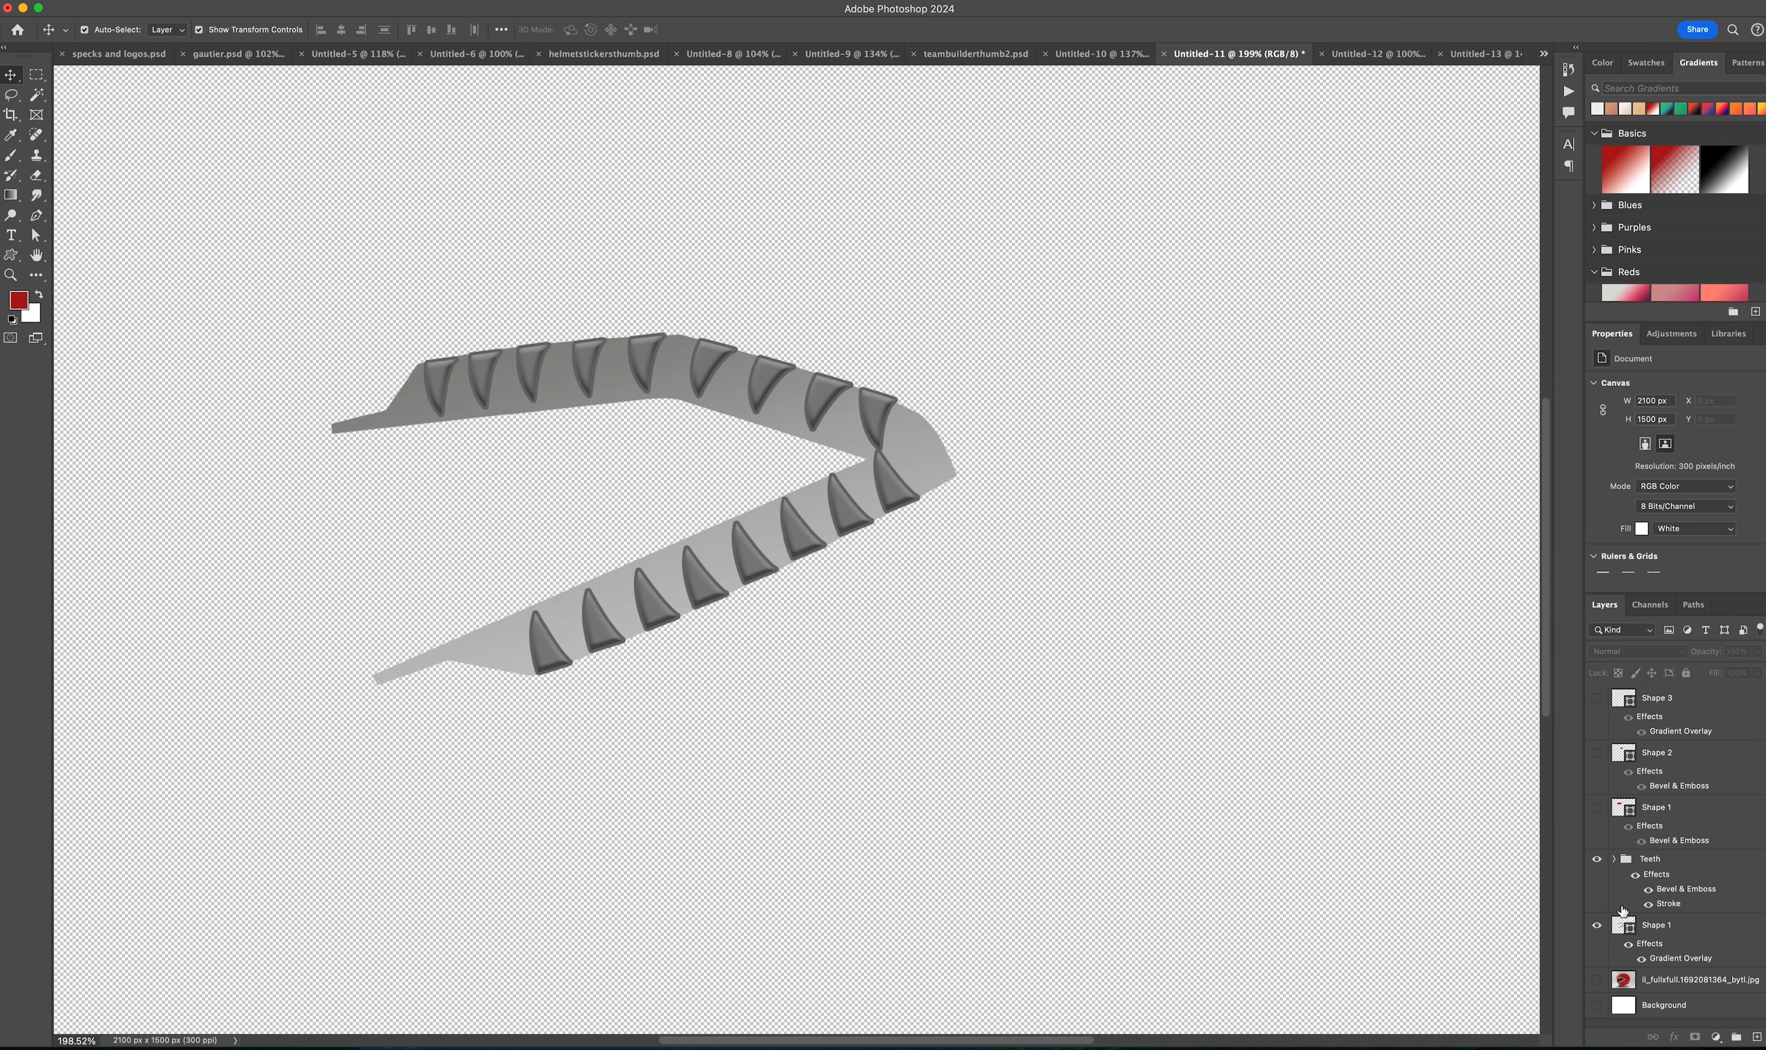
left_click(1596, 979)
left_click_drag(860, 225, 1154, 224)
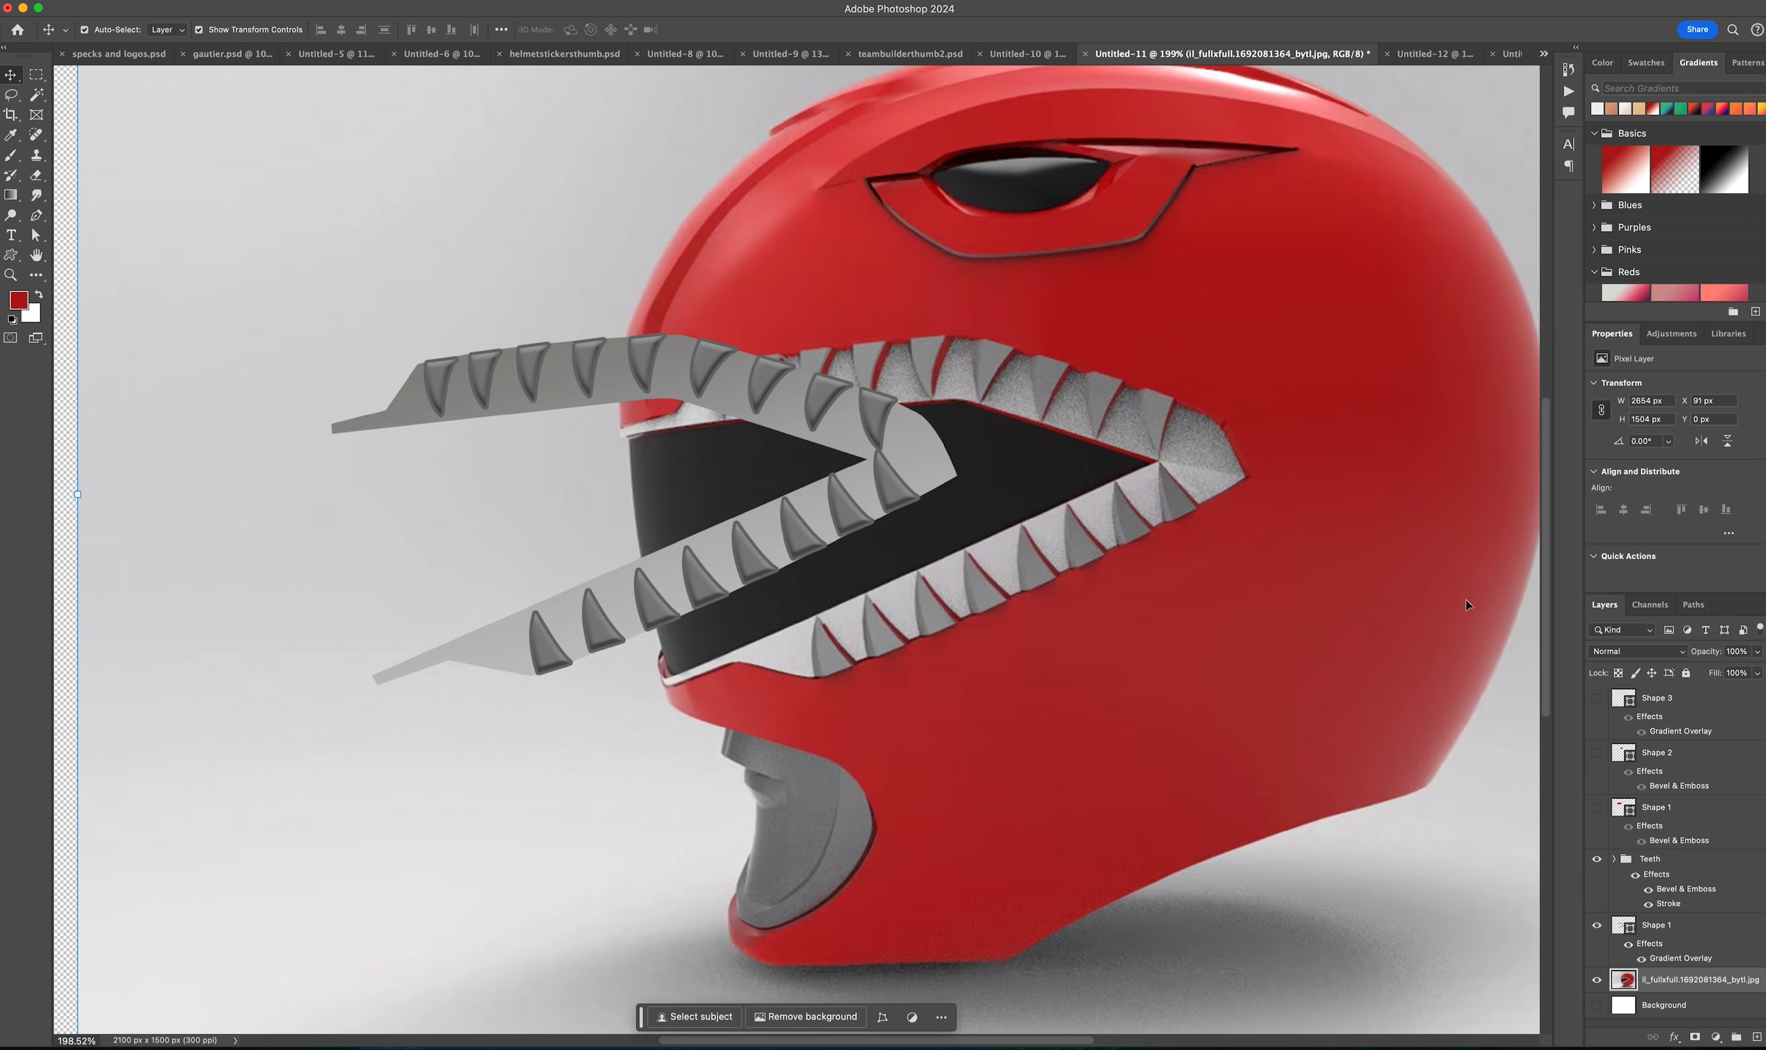
left_click(1598, 980)
left_click(1598, 980)
left_click(1597, 980)
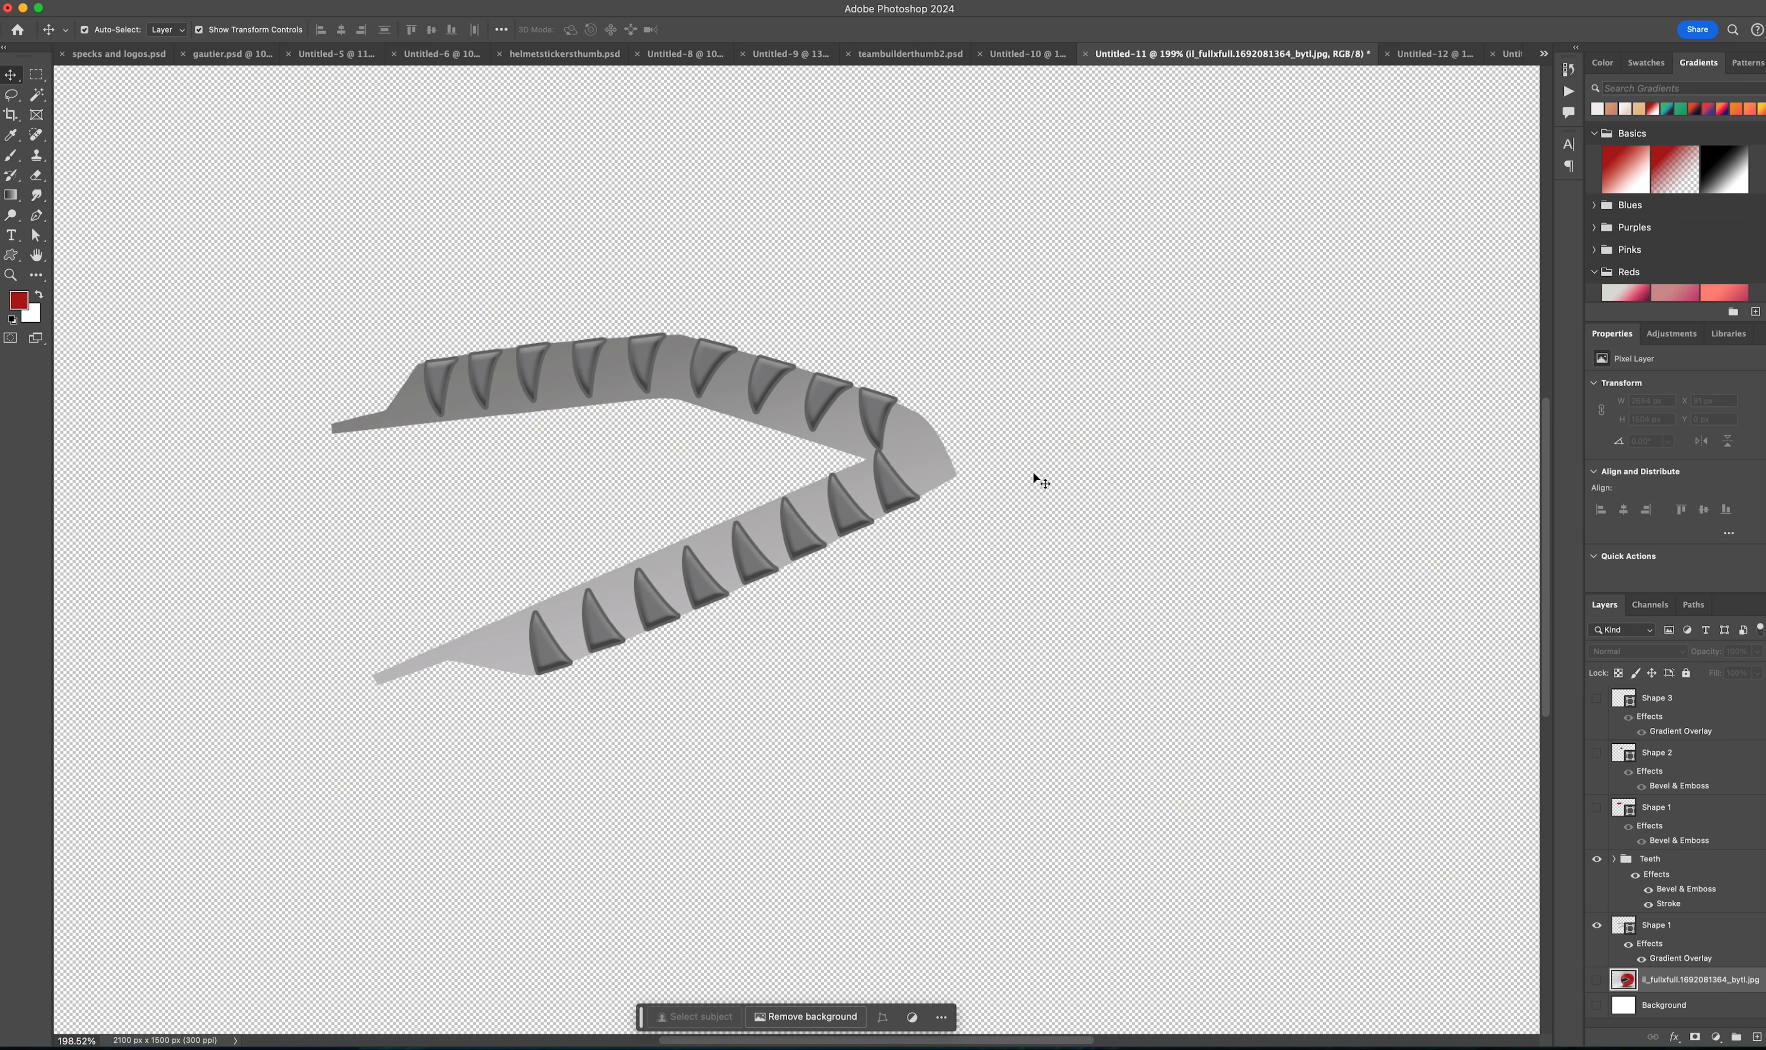
Step: Hide the Teeth group and rasterize the mouth-strip layer, Shape 1, together with its gradient effect
left_click(97, 0)
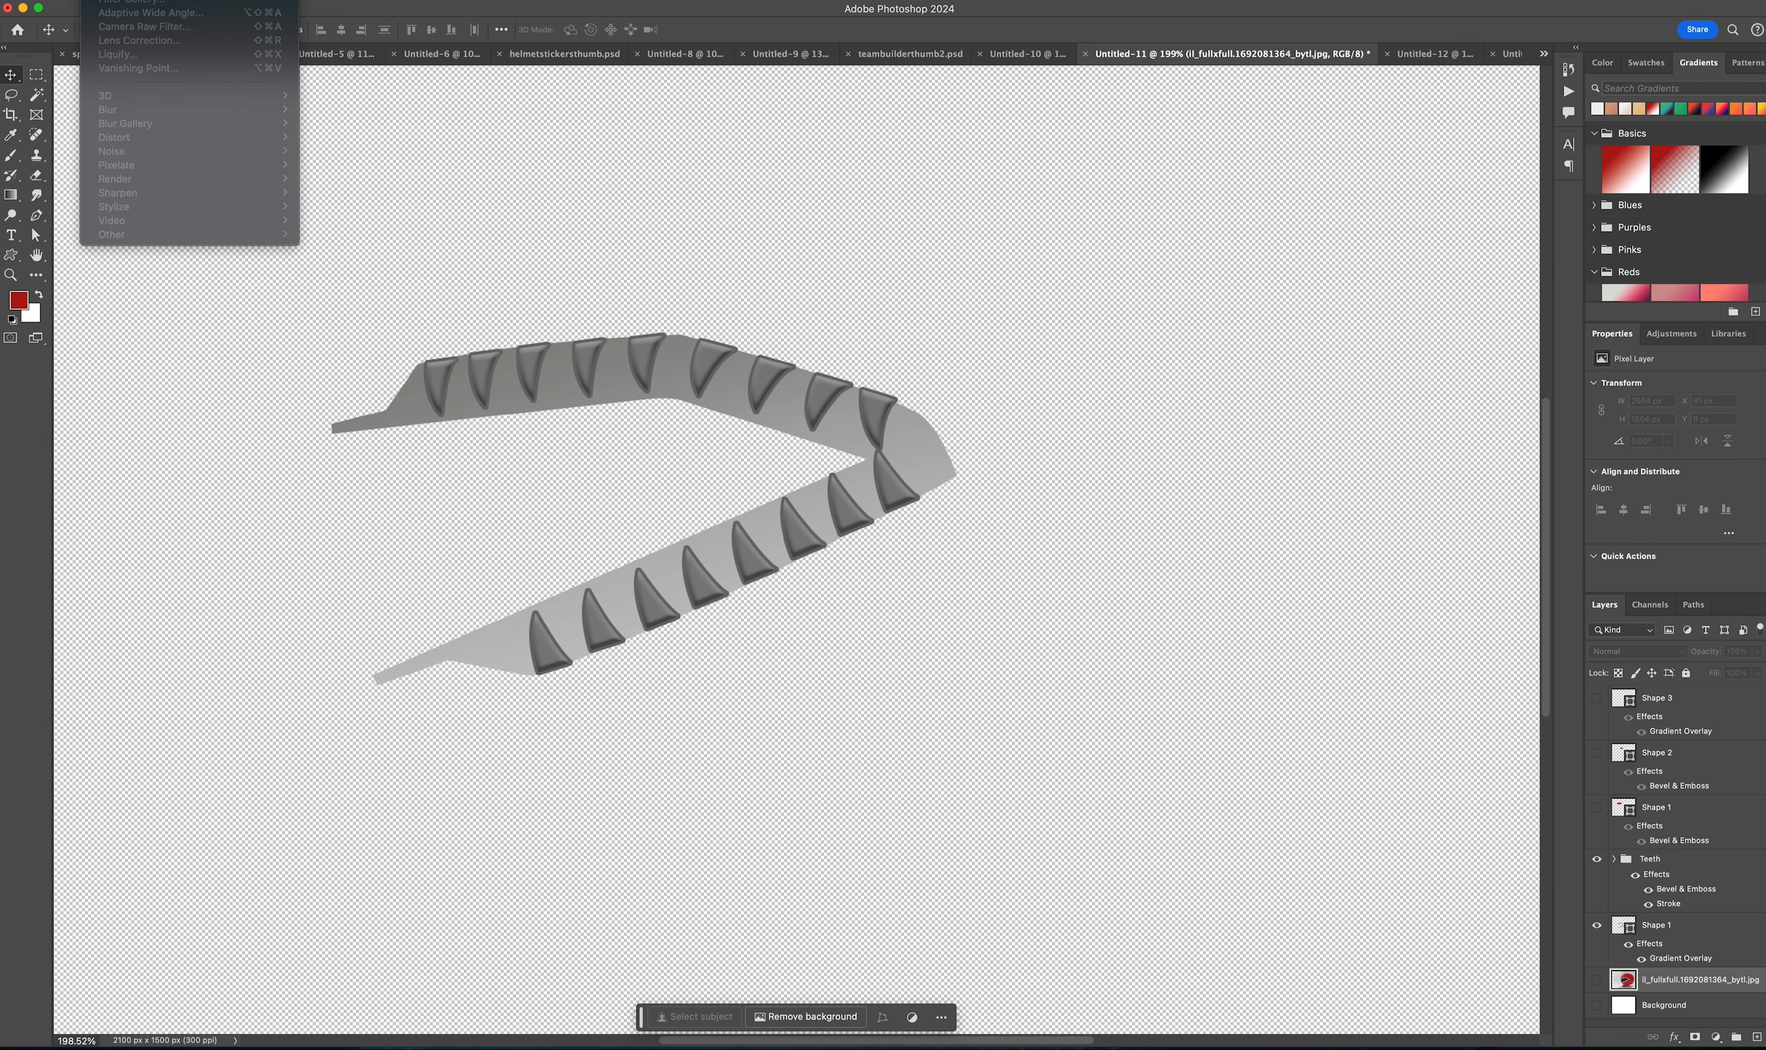
key("Escape")
left_click(1695, 928)
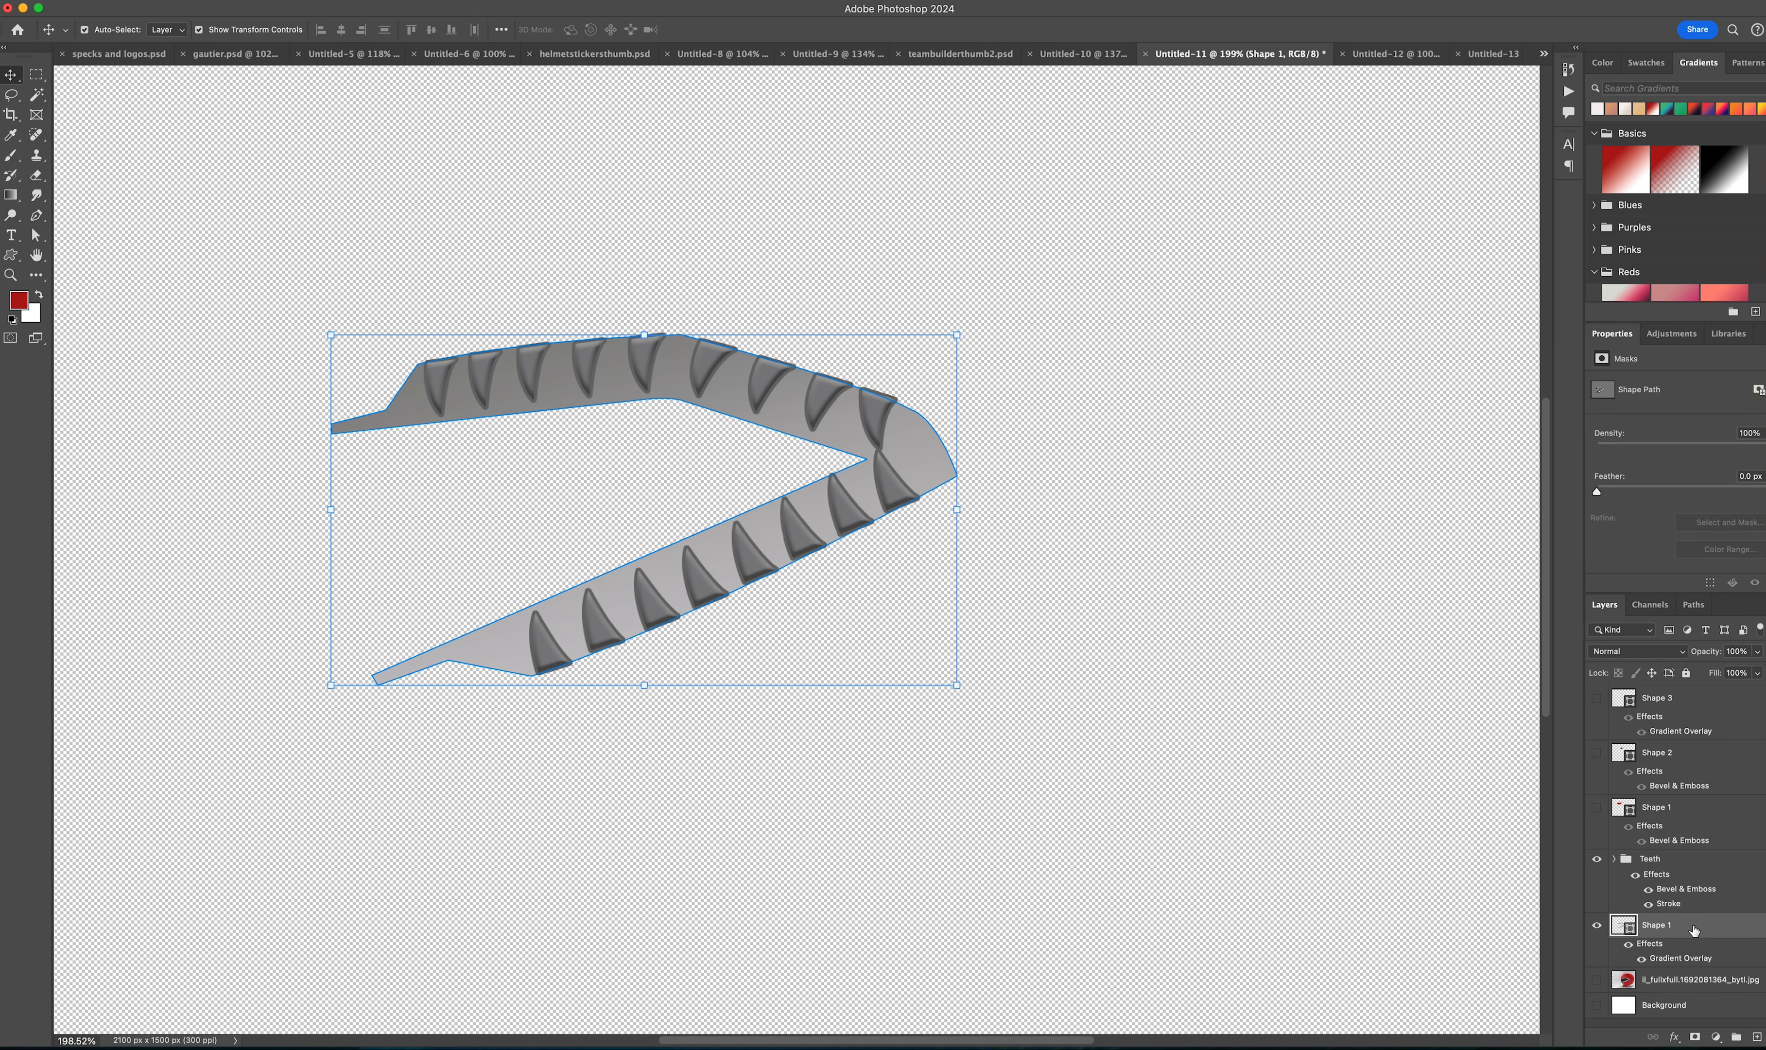
left_click(1597, 858)
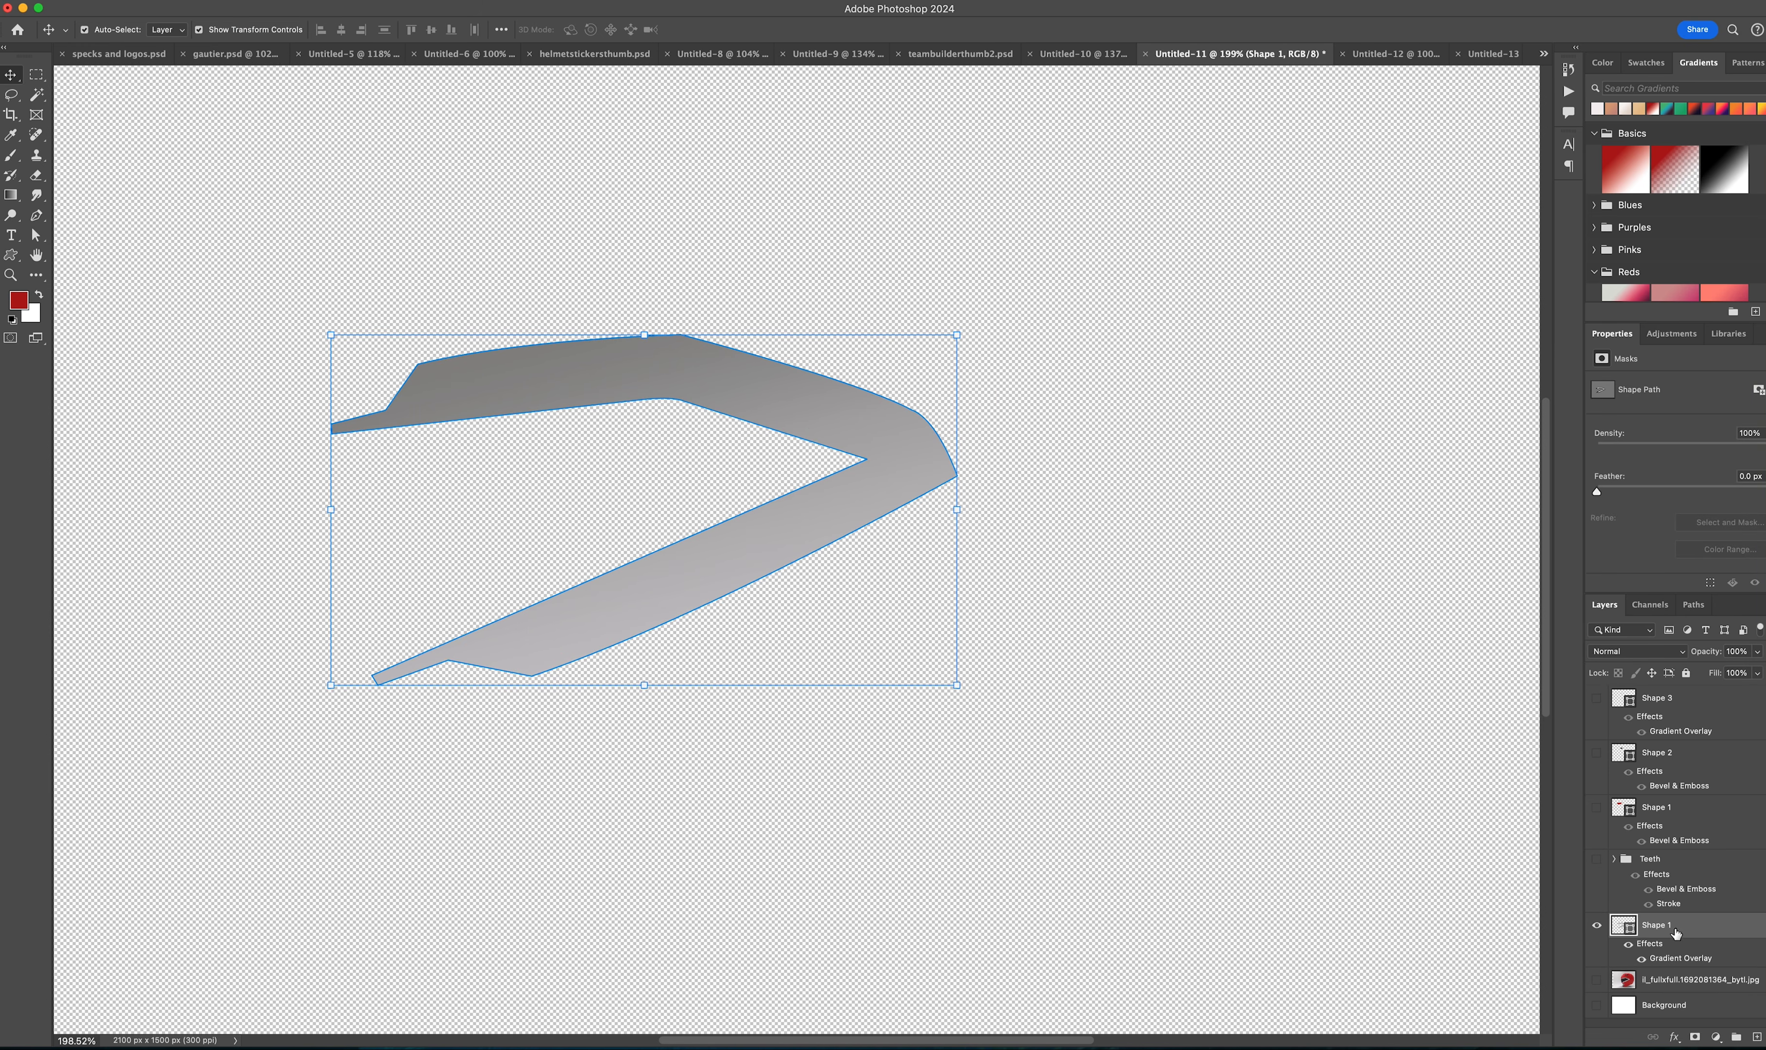
left_click(97, 0)
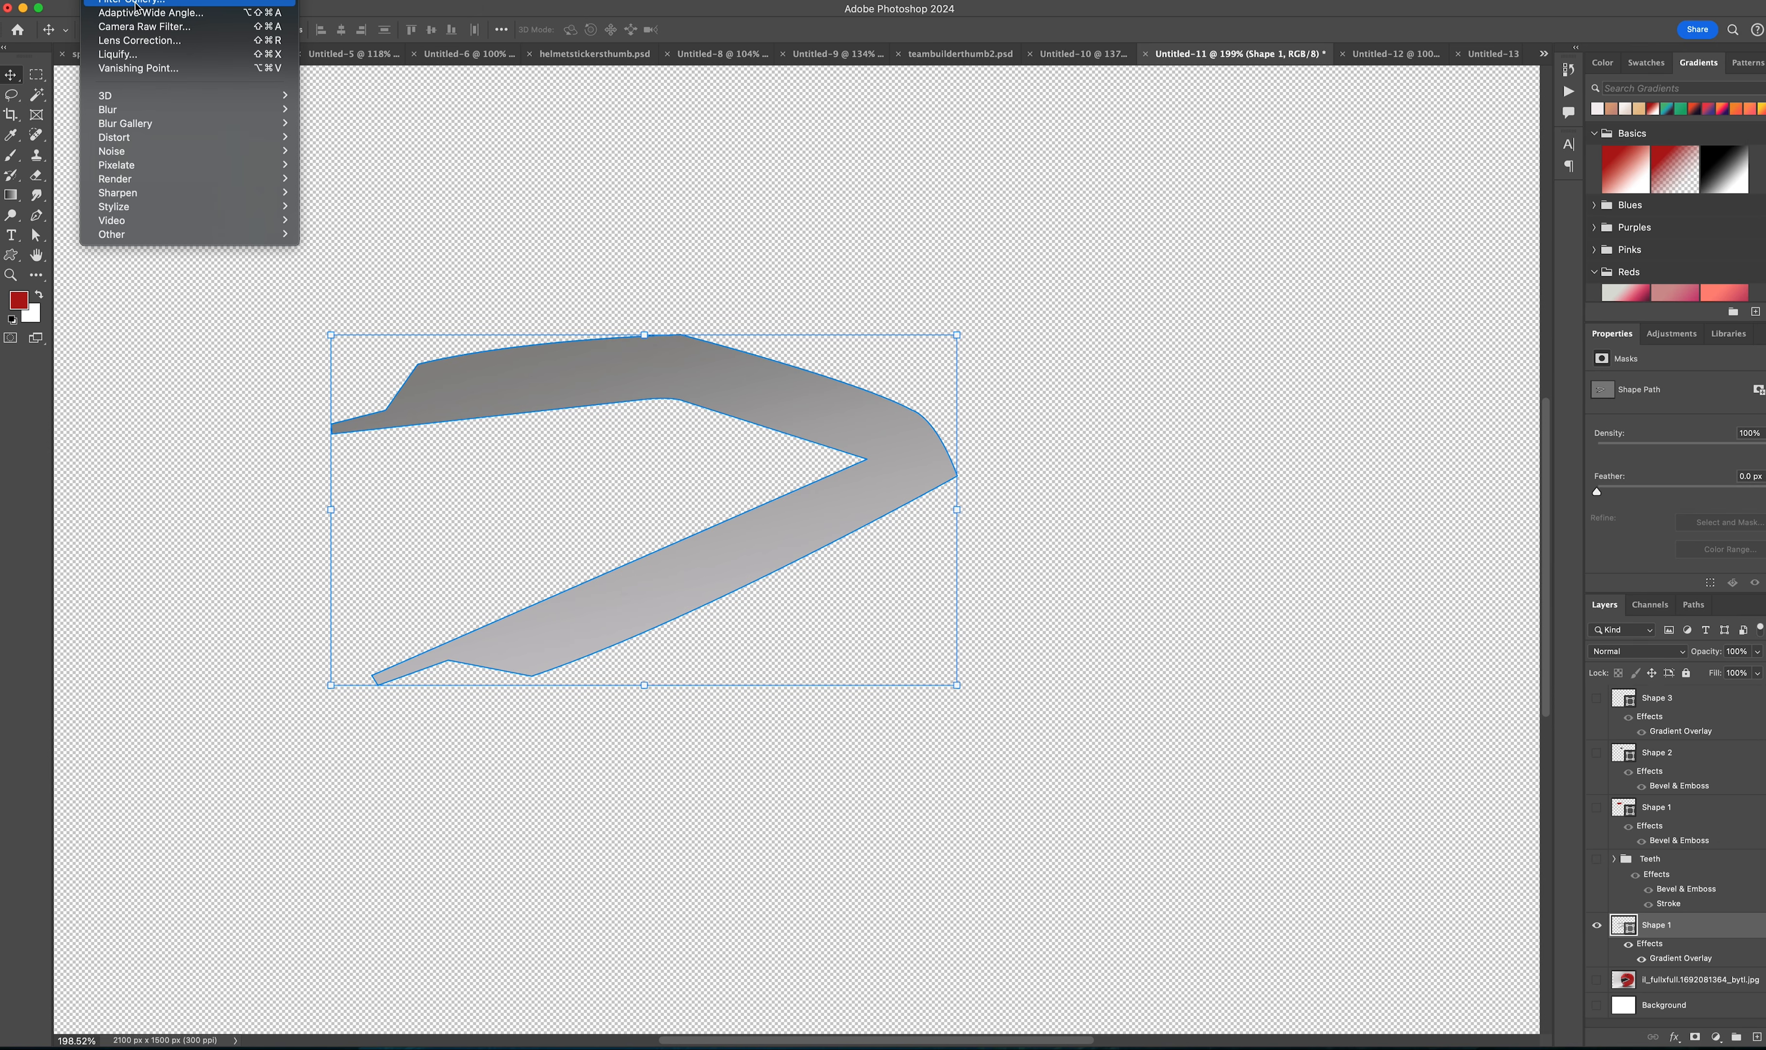
left_click(786, 462)
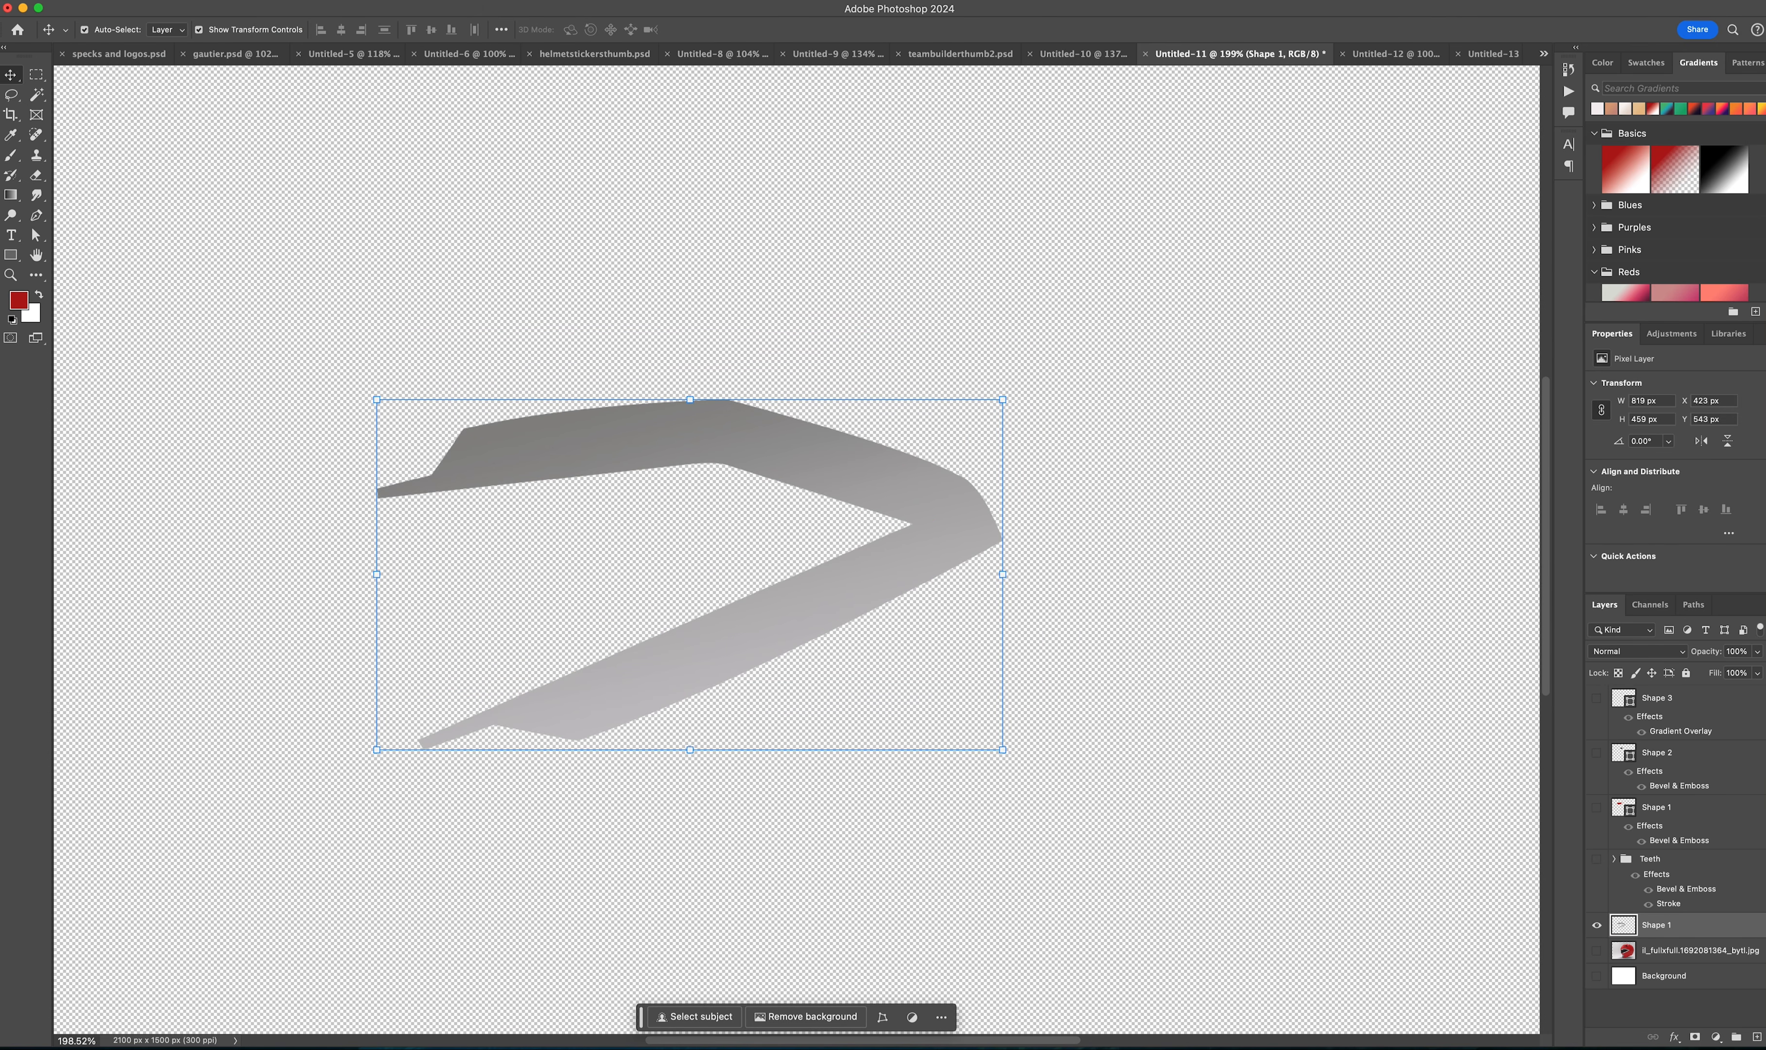
Step: Add 7.16% Gaussian monochromatic noise to the rasterized mouth strip and show the helmet photo for comparison
left_click(99, 0)
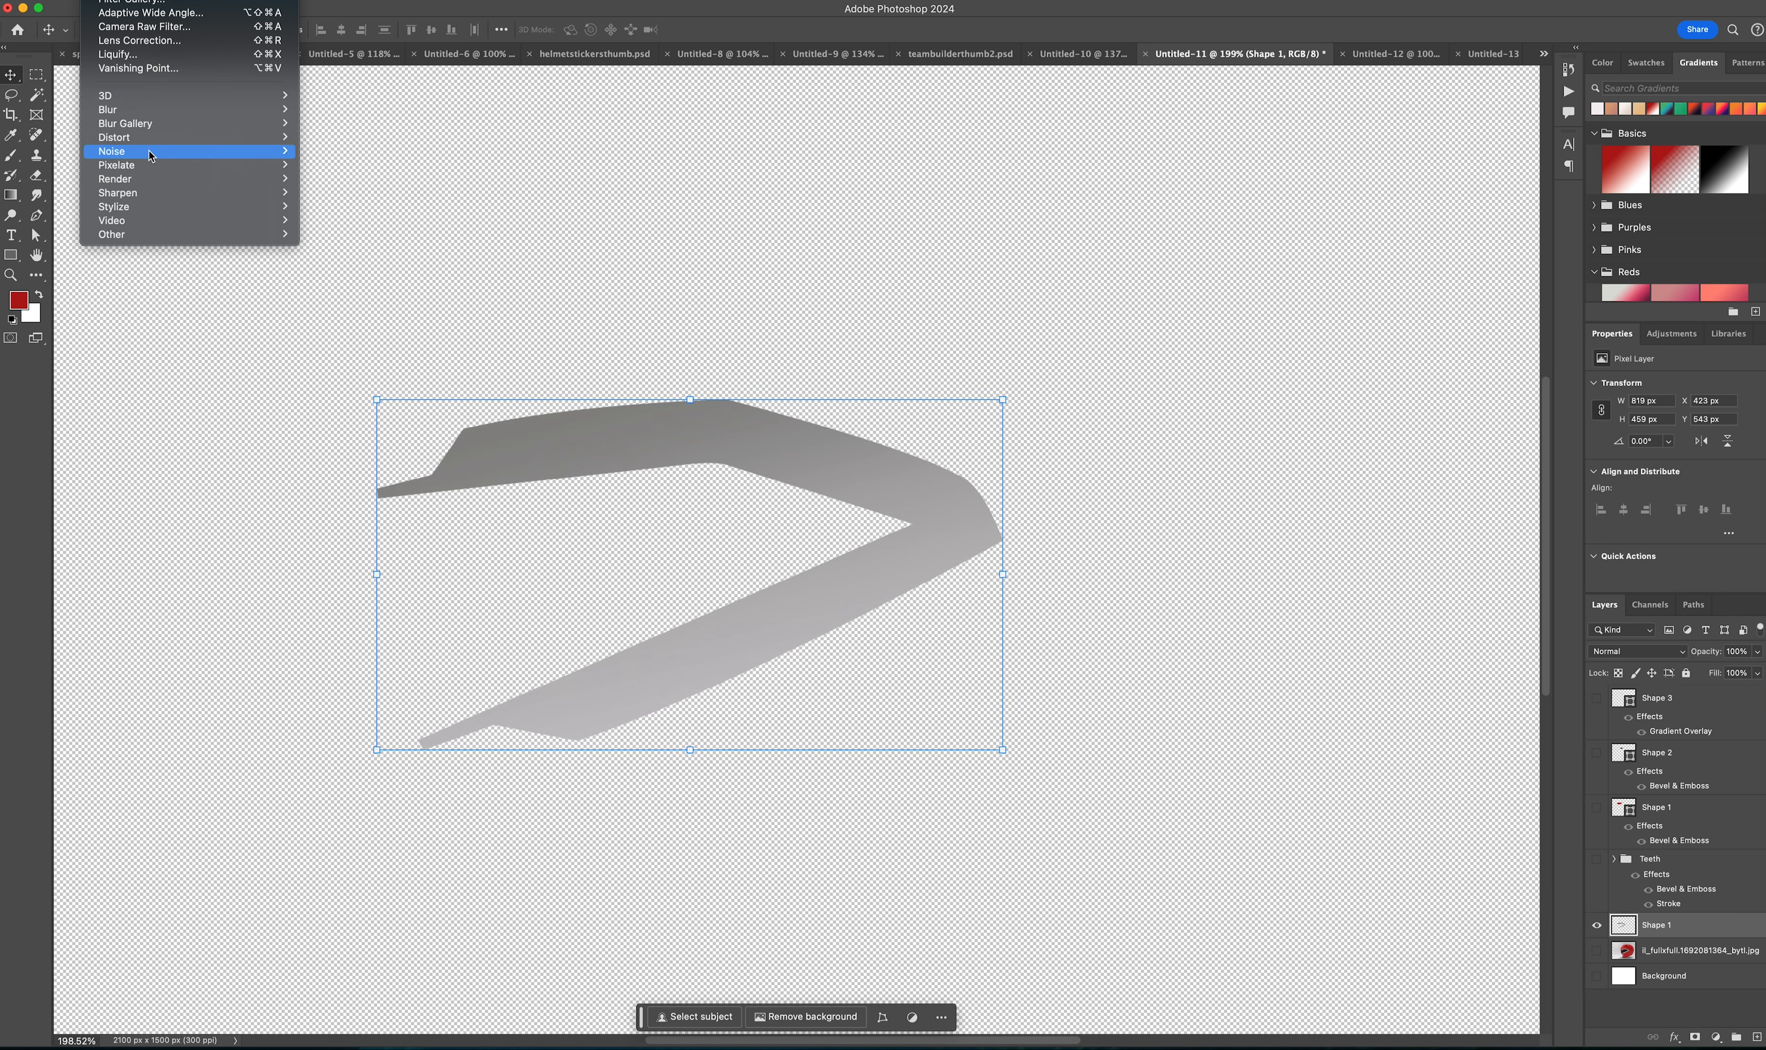
mouse_move(151, 155)
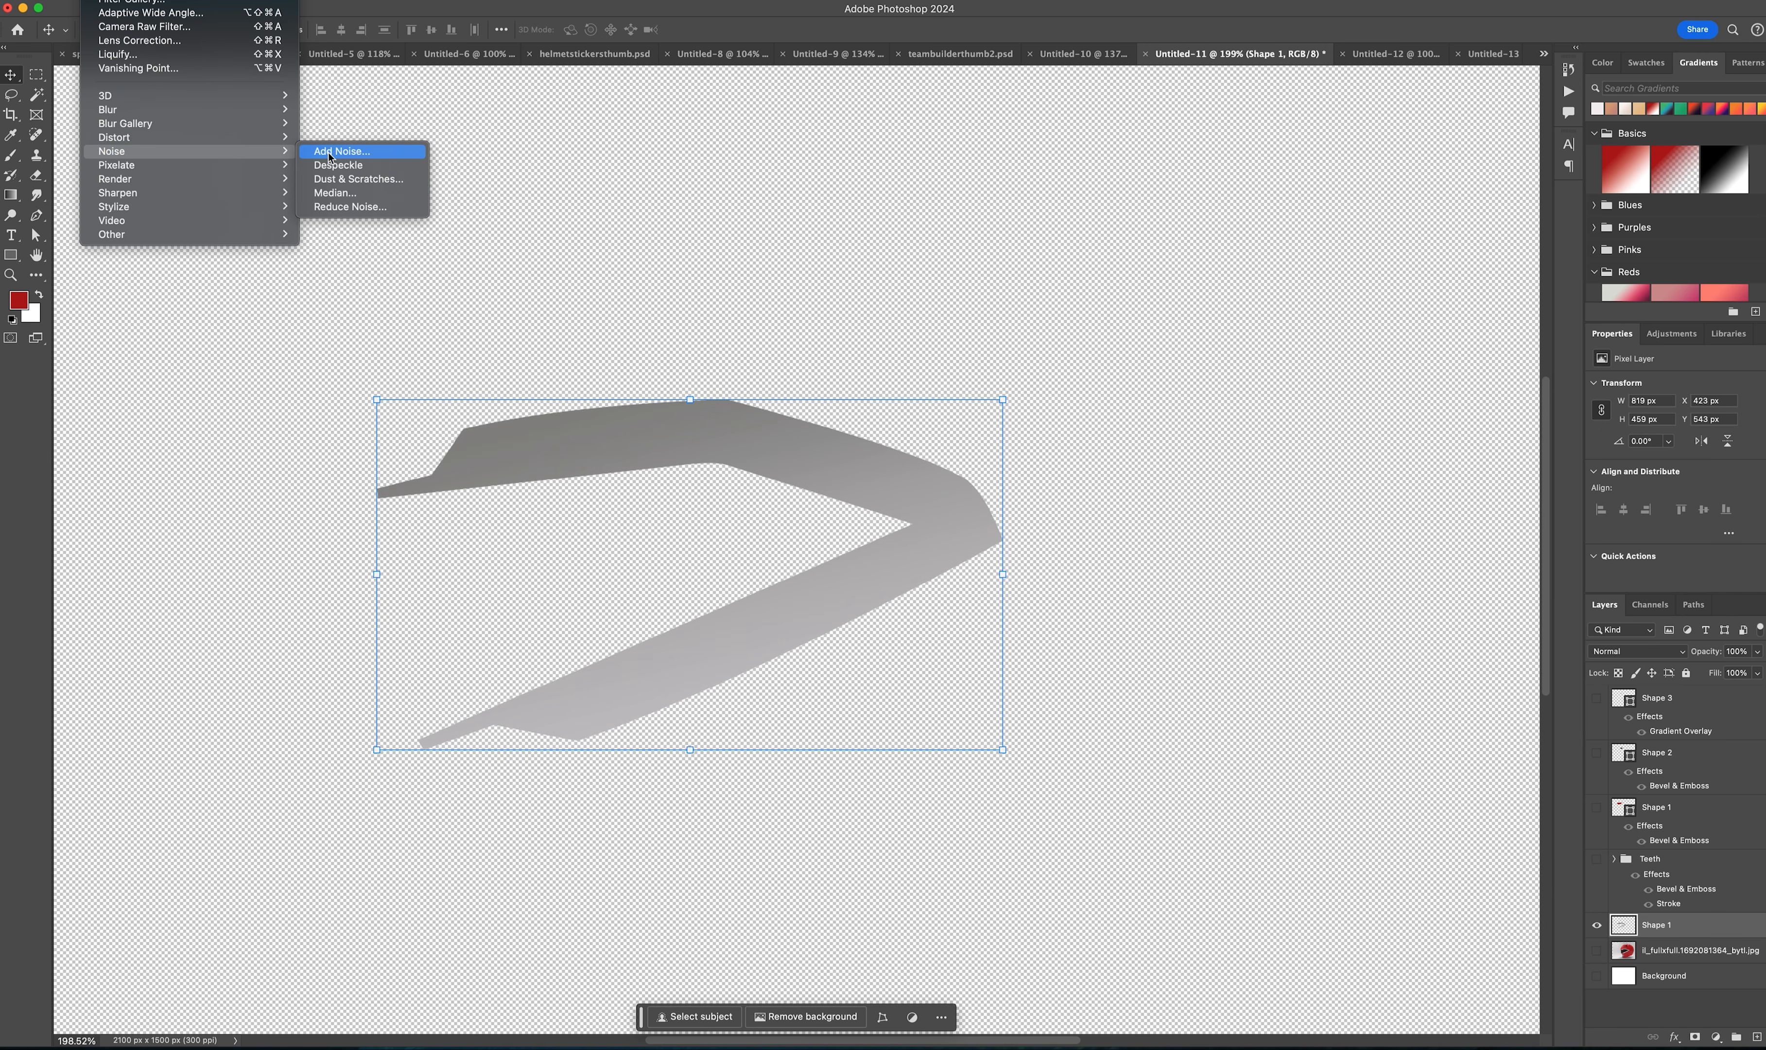
left_click(342, 151)
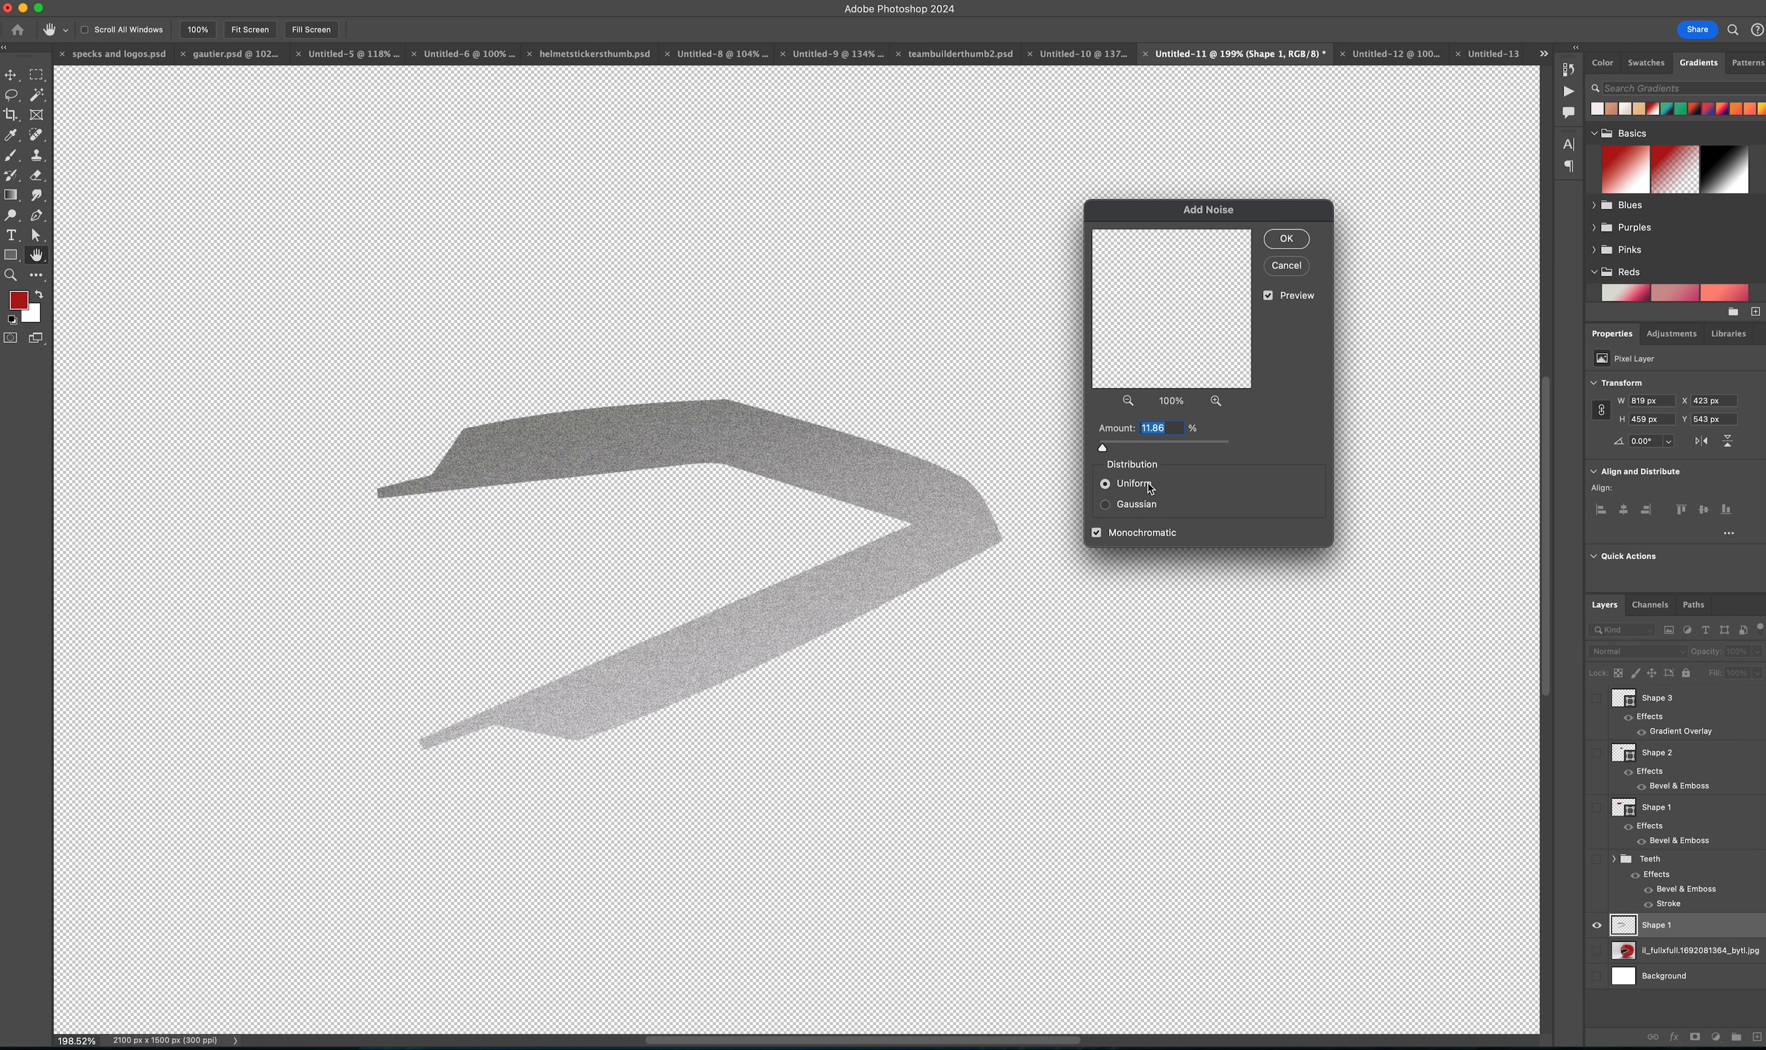
left_click_drag(1103, 448, 1102, 449)
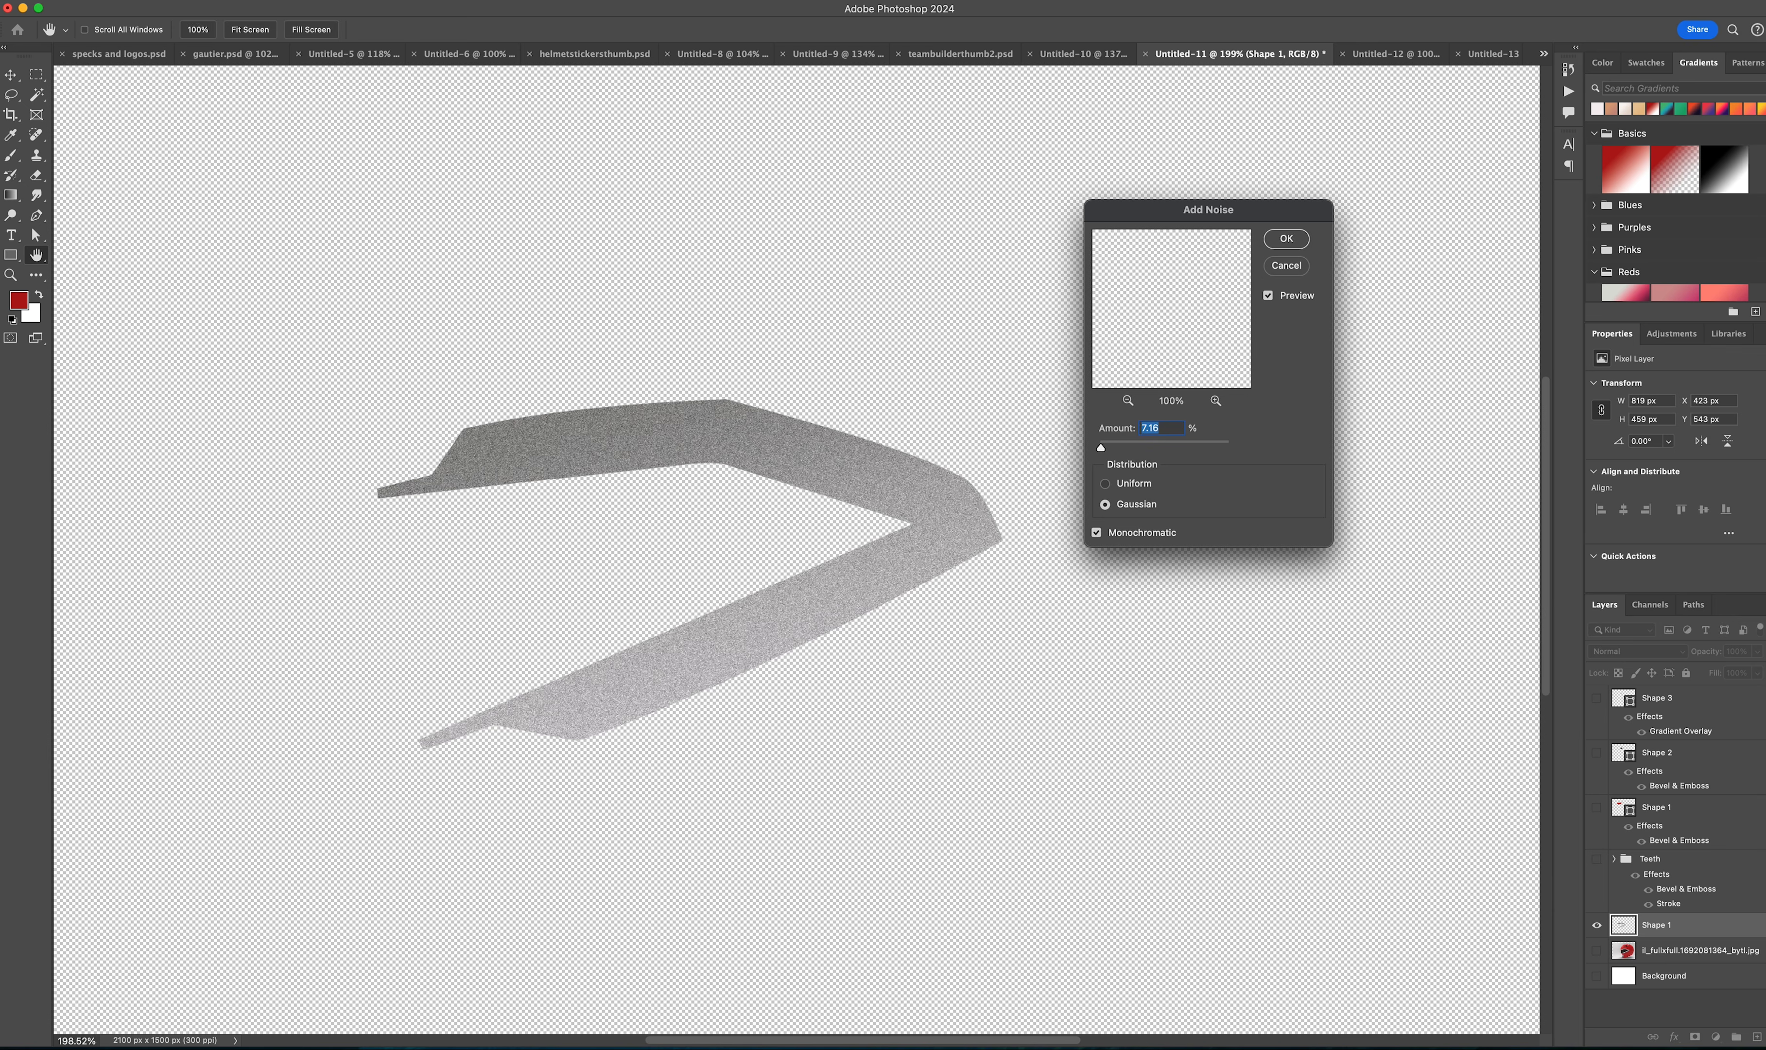
key("Return")
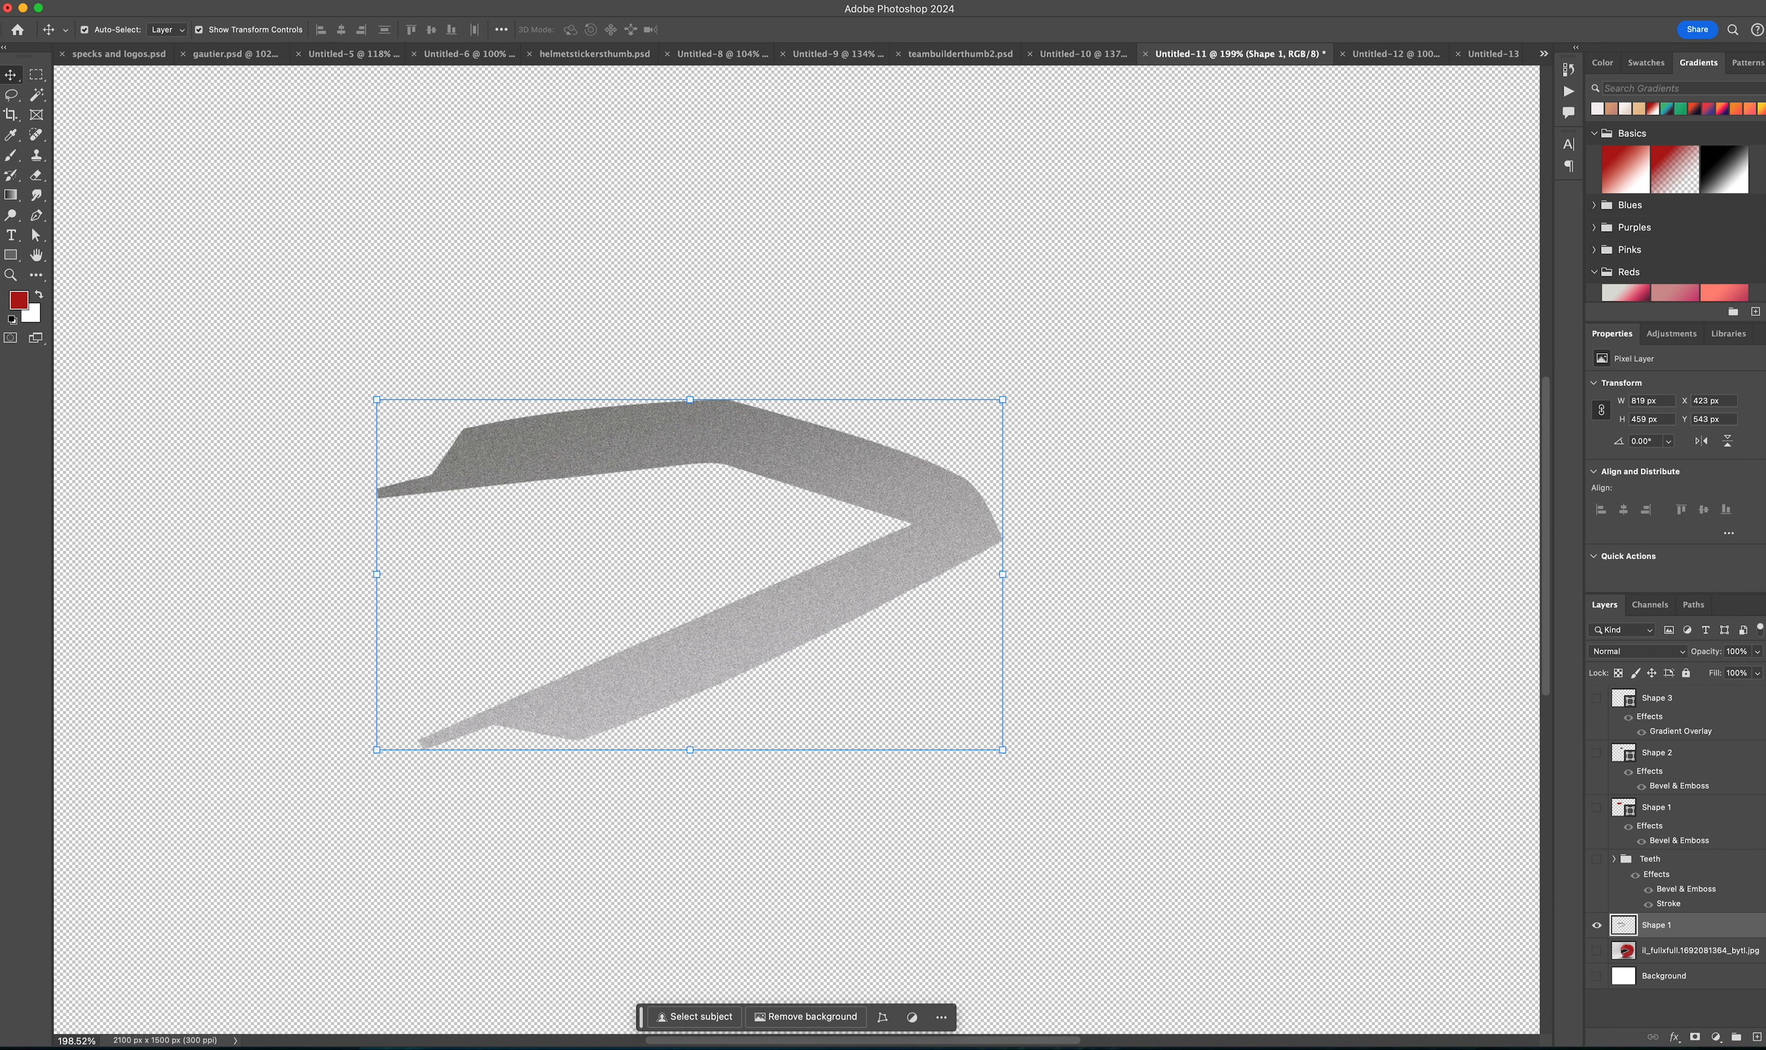
left_click(1596, 950)
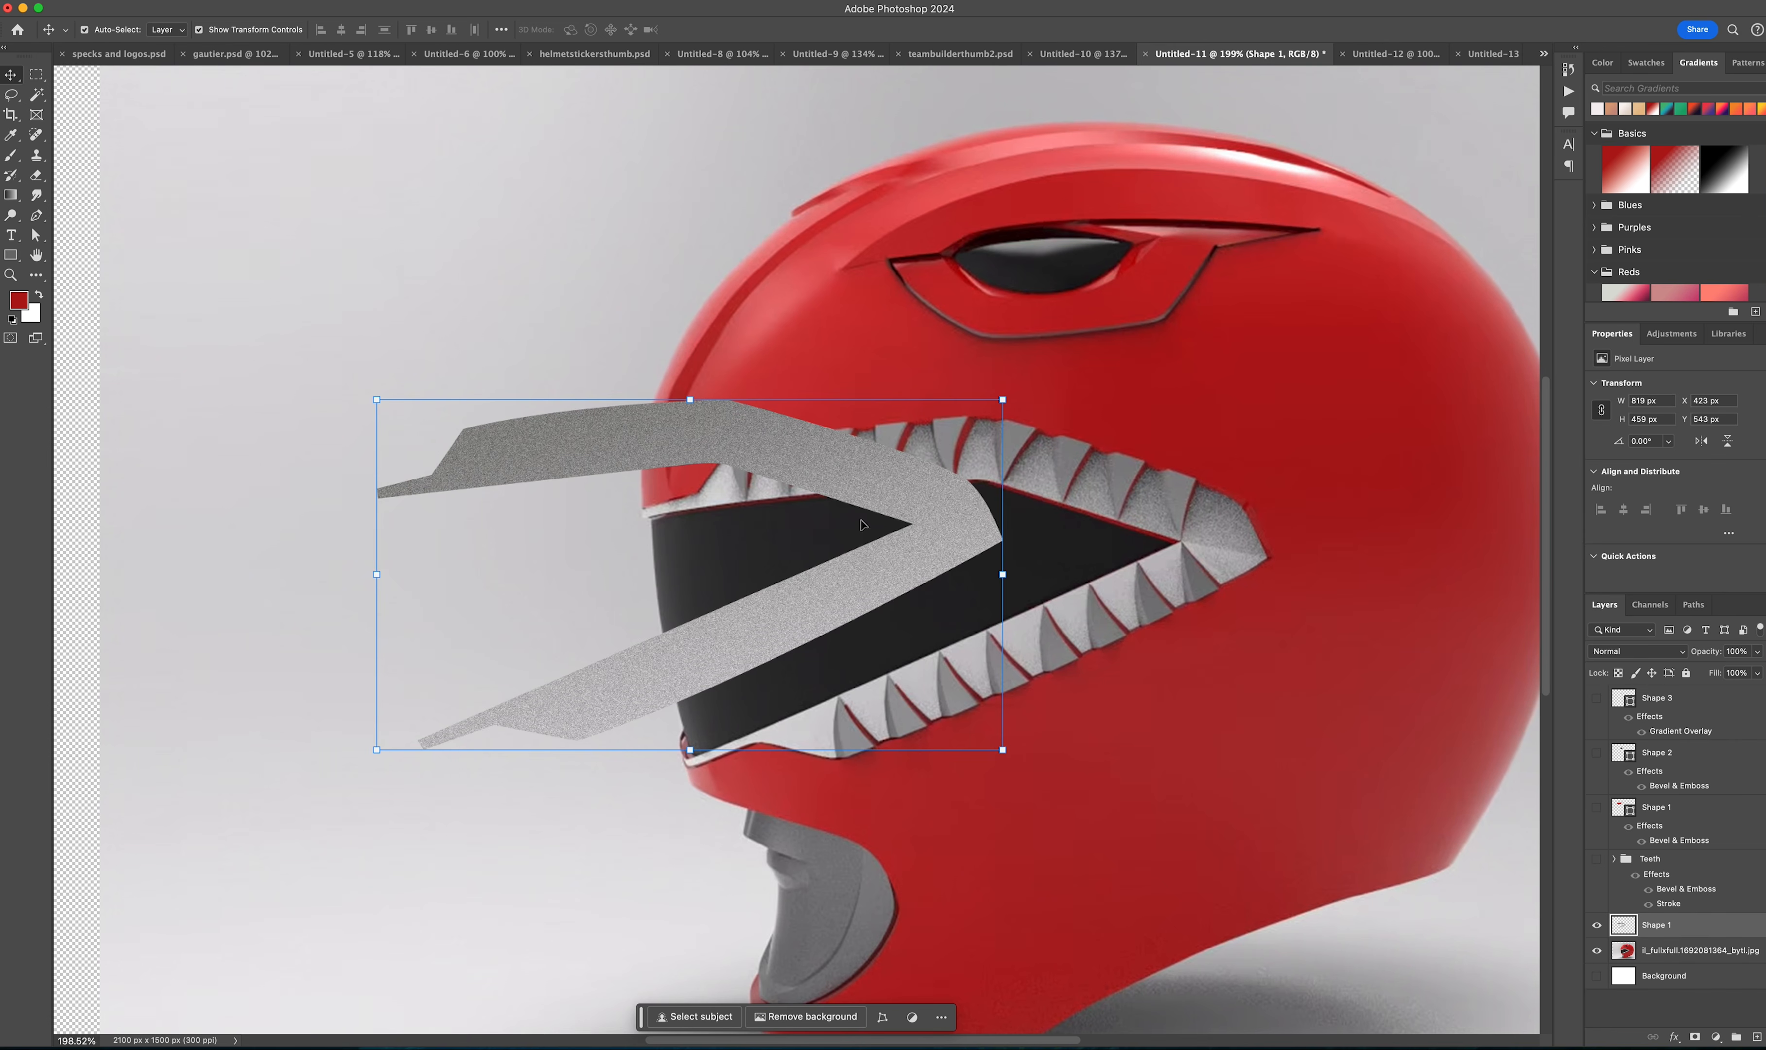
Step: Show the Teeth group and move the red helmet photo to about X 120 px, Y -73 px for comparison
left_click(1596, 859)
left_click(1327, 378)
left_click_drag(1327, 378, 1367, 333)
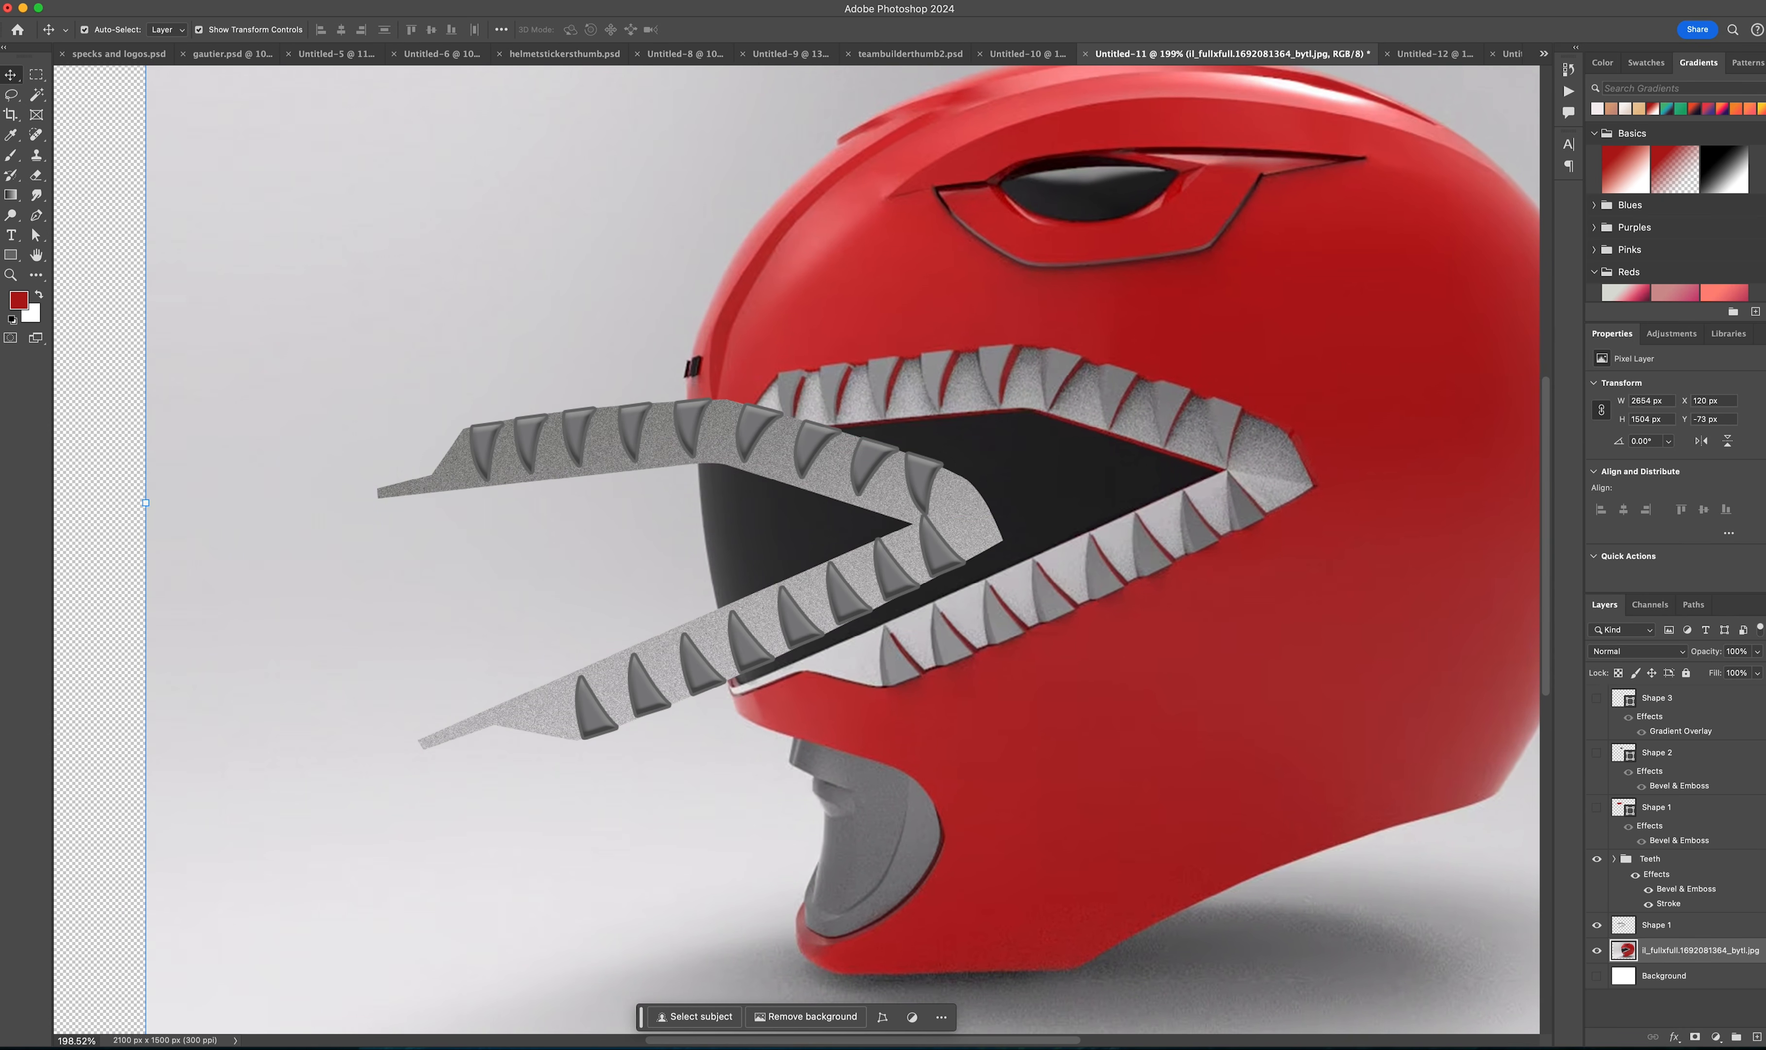
Step: Try the Gaussian Blur and Oil Paint filters on the helmet photo, cancelling each one
left_click(101, 0)
mouse_move(157, 95)
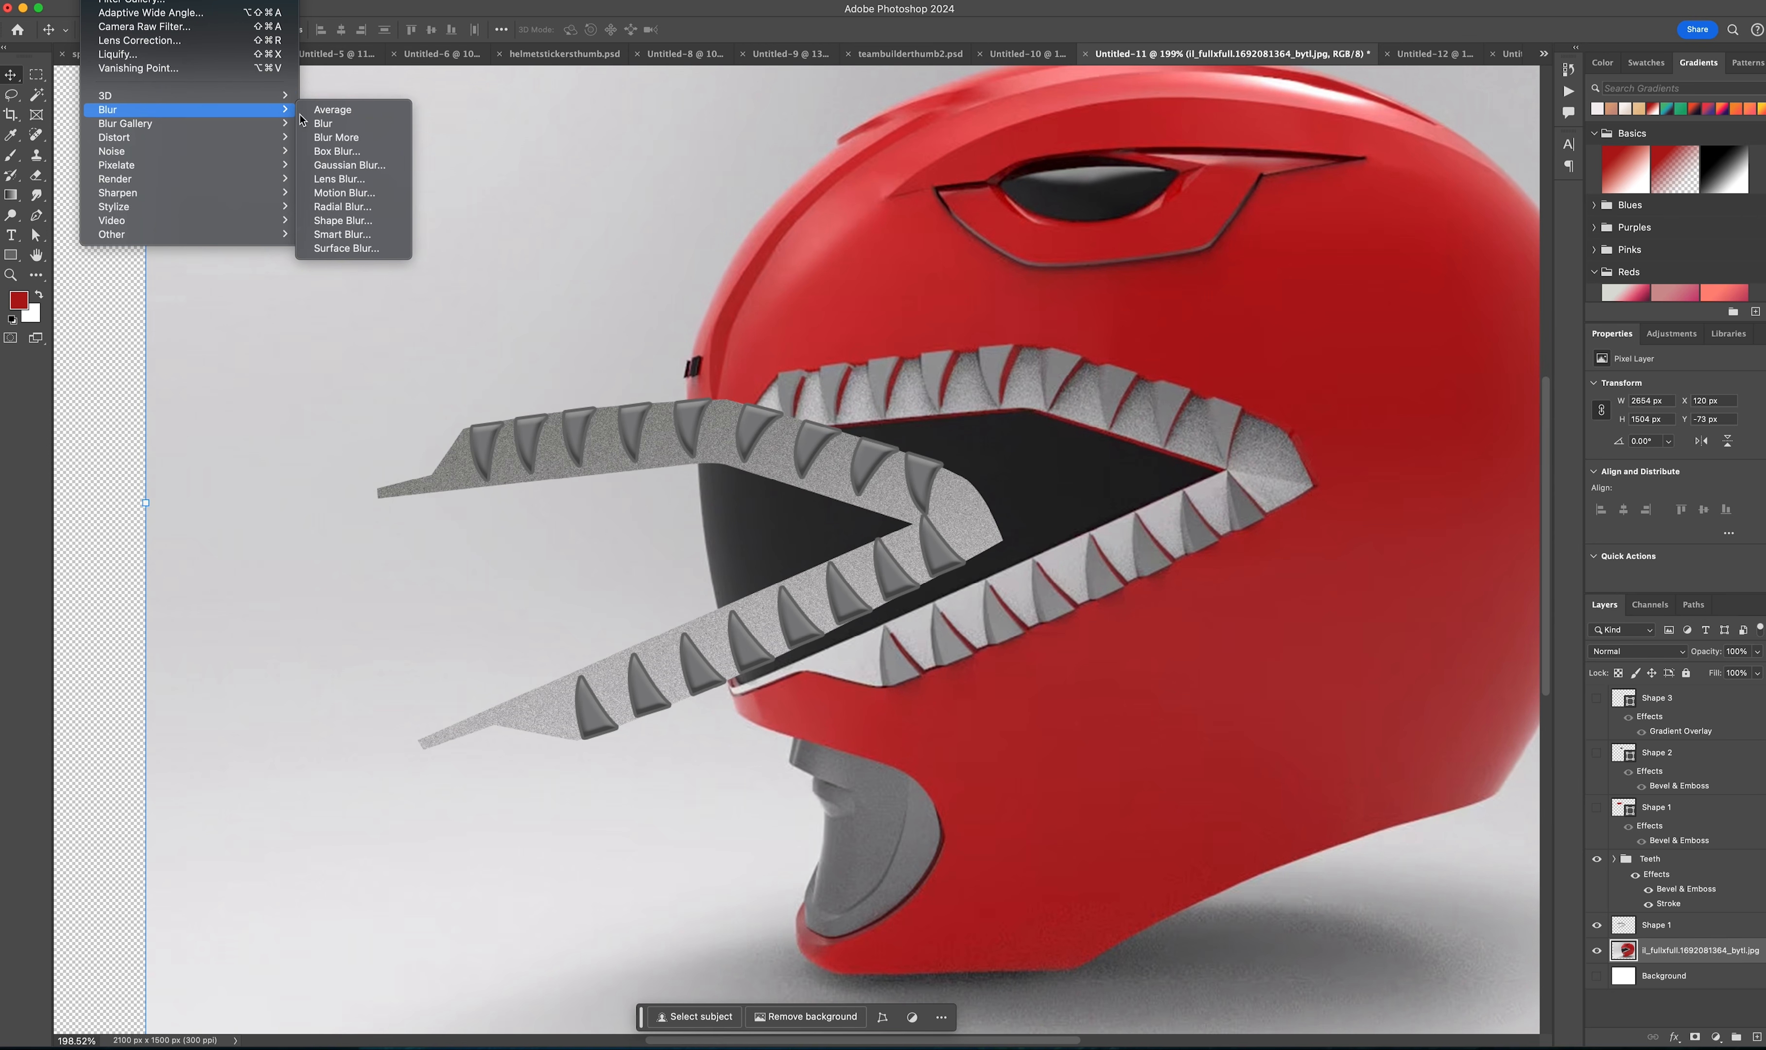
left_click(346, 166)
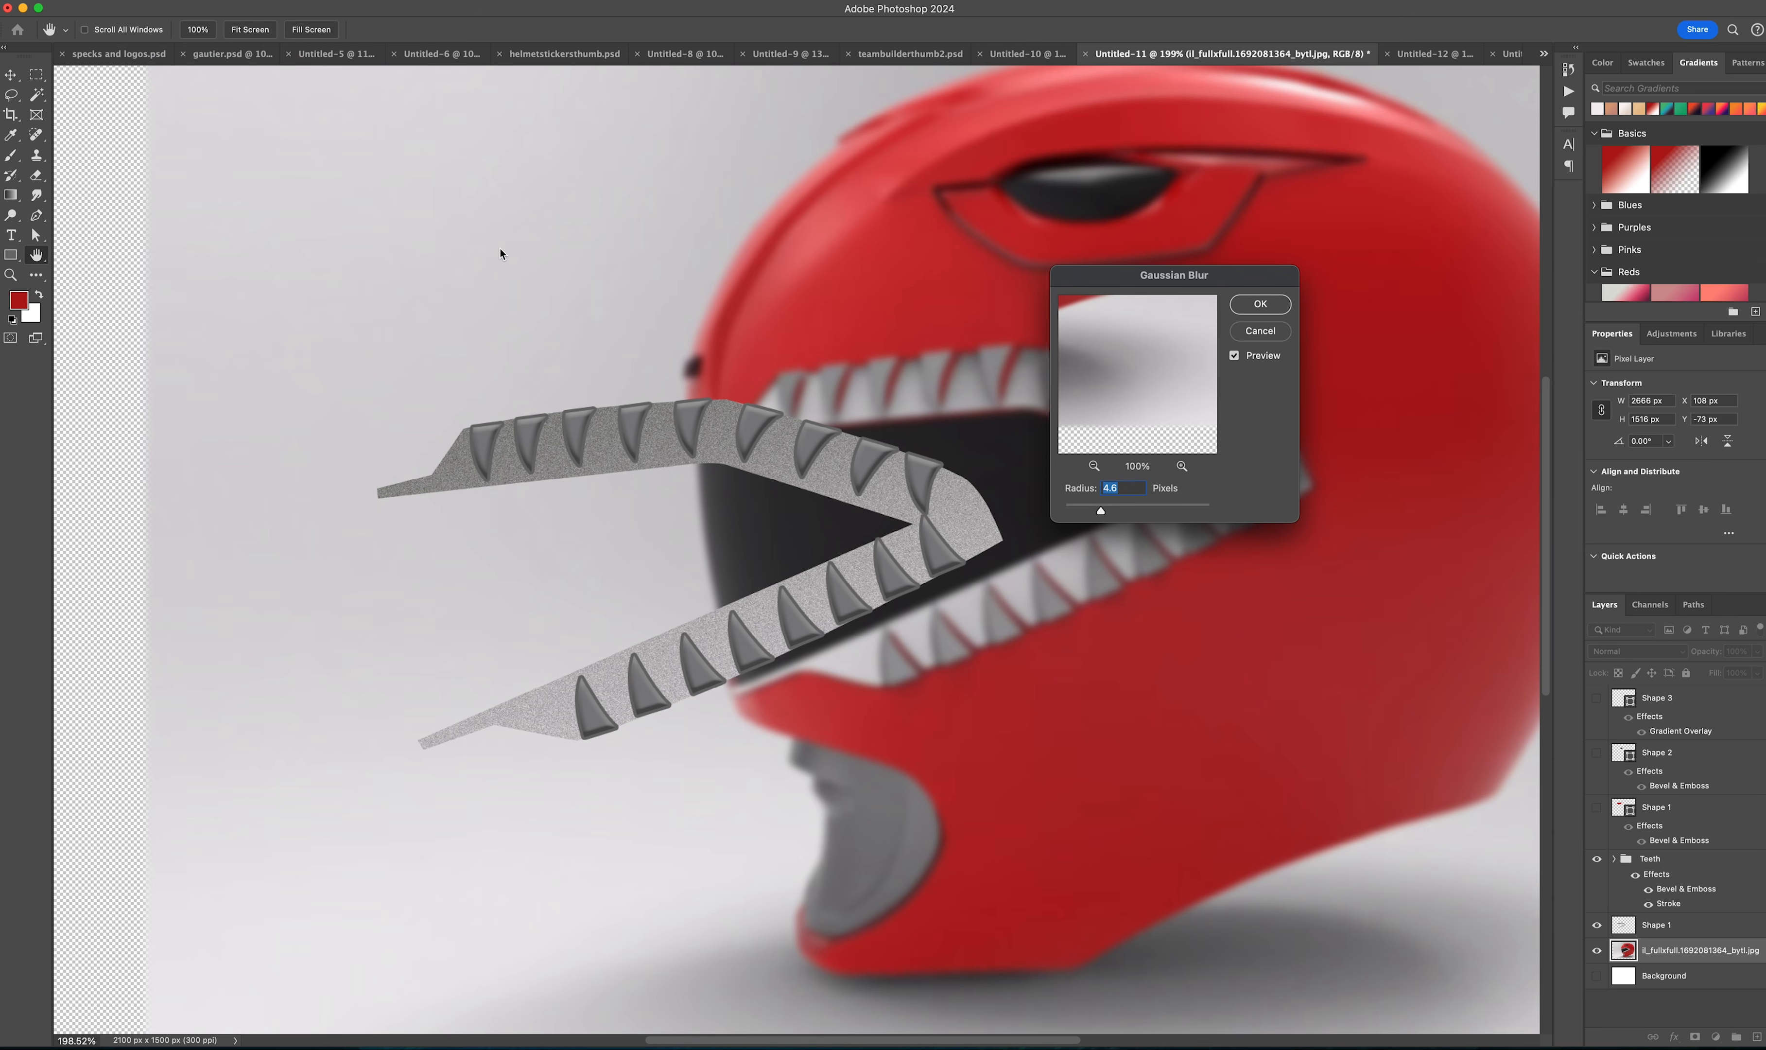
left_click_drag(1098, 515, 1111, 512)
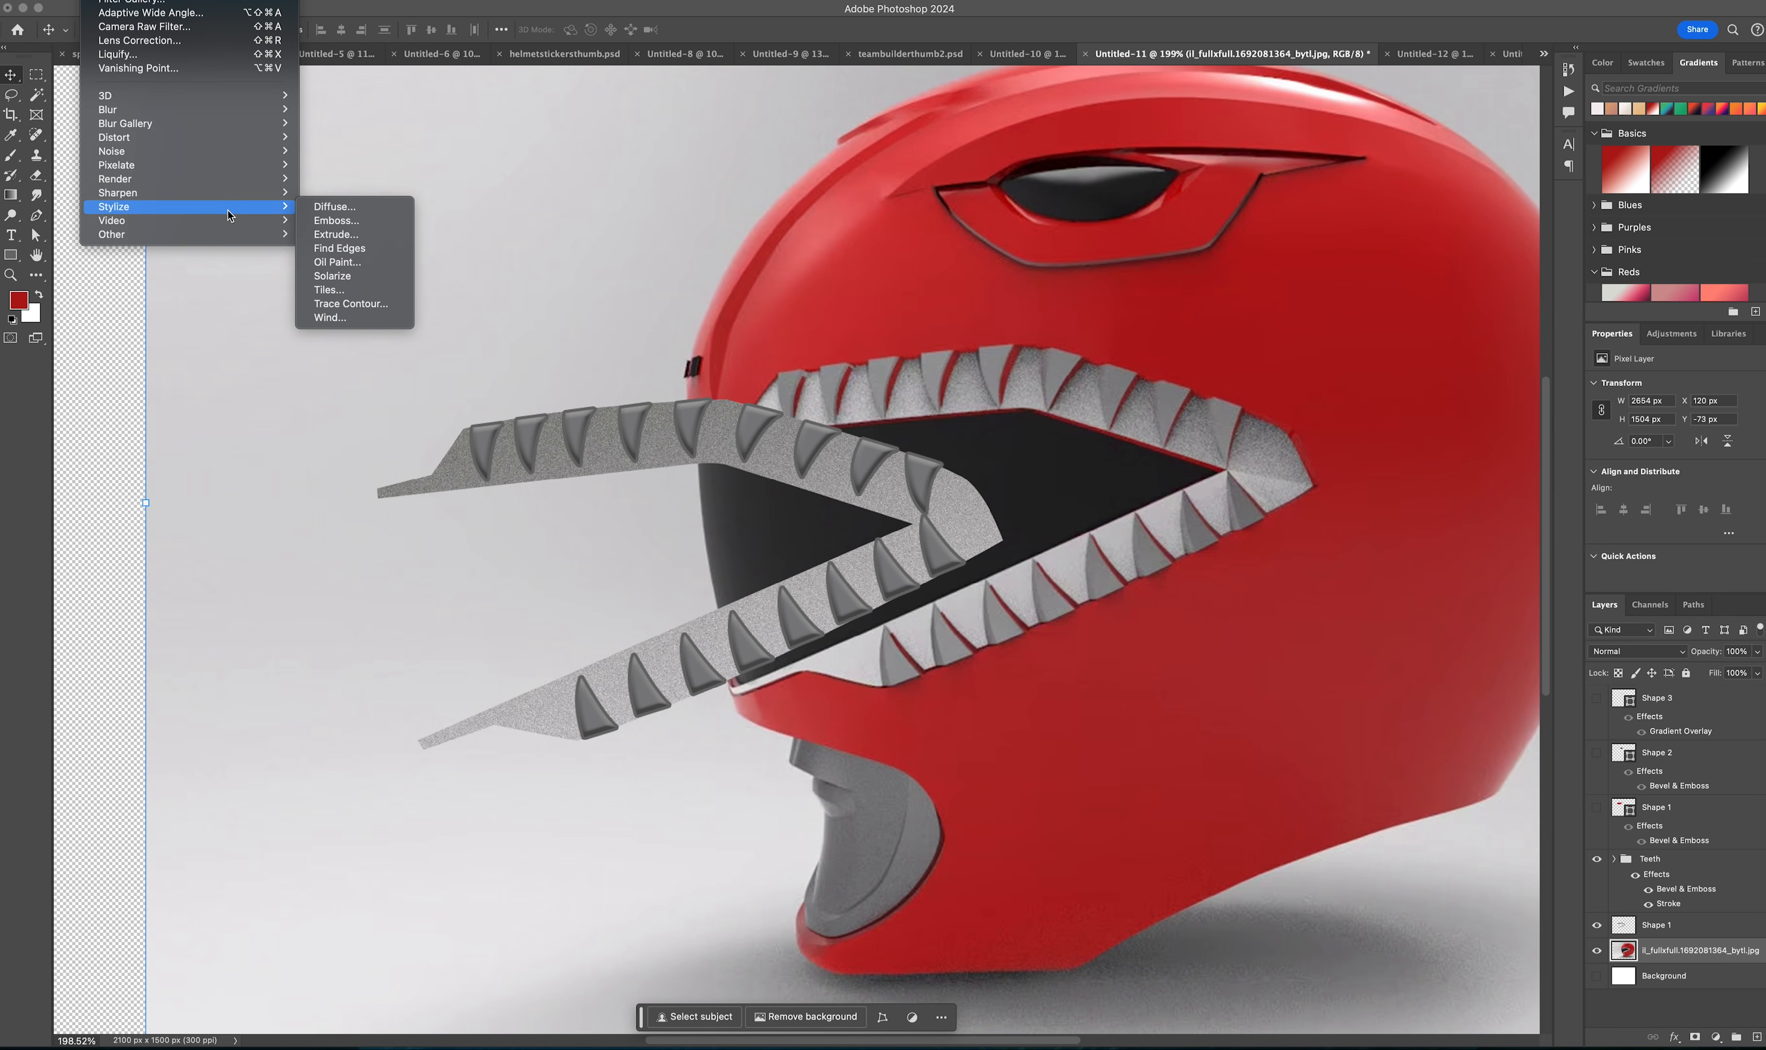
left_click(359, 262)
left_click_drag(976, 176, 551, 146)
left_click(583, 227)
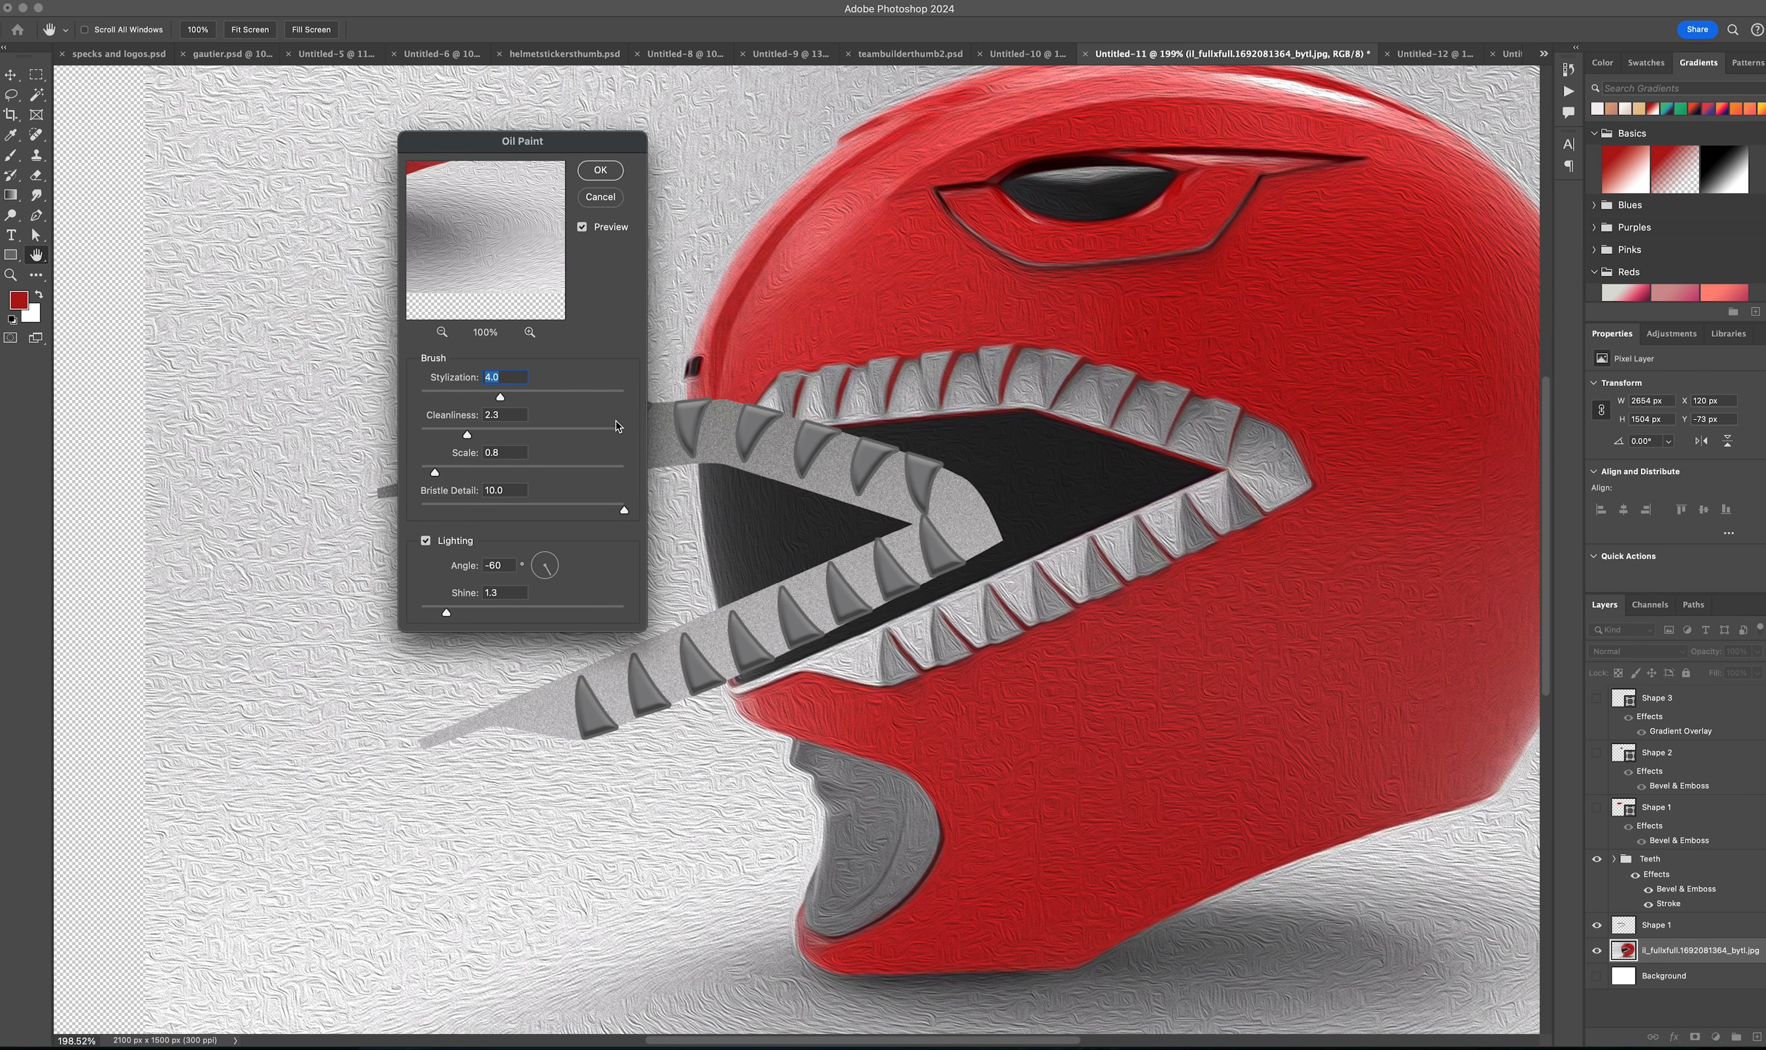
key("Down")
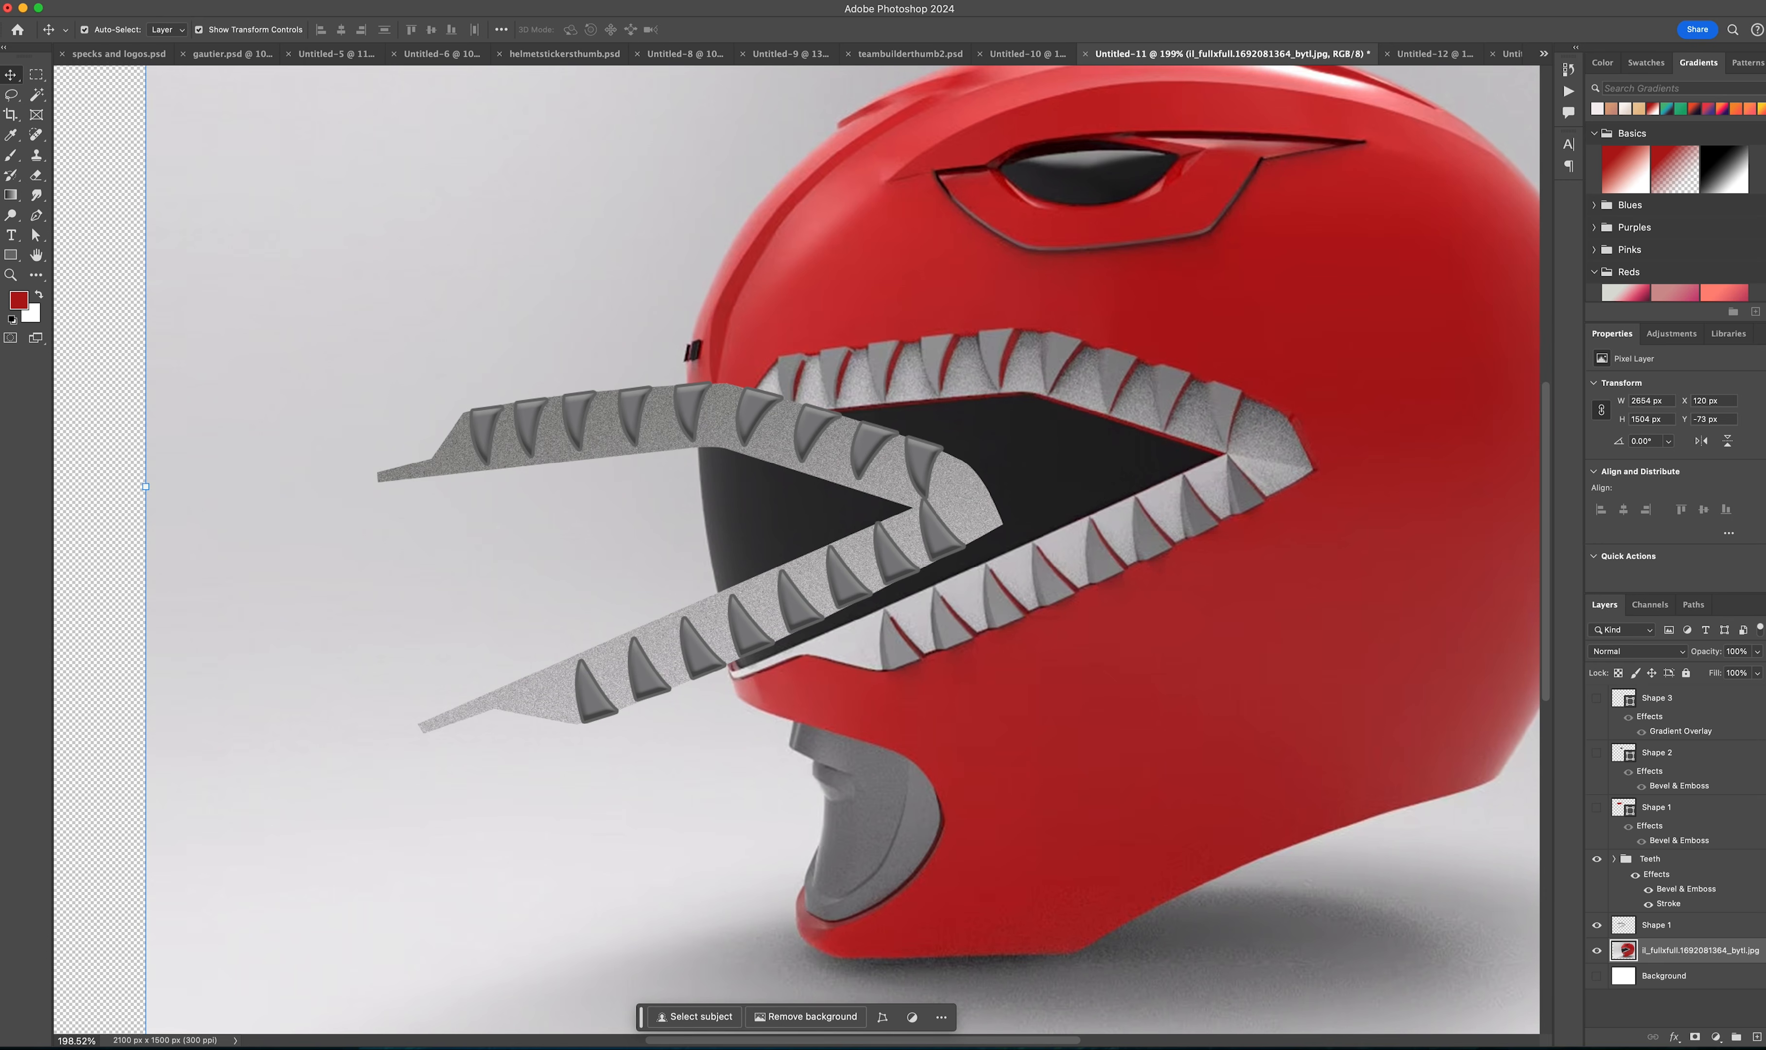
Step: Apply the Solarize filter to the helmet photo layer, examine the effect, and hide the layer
left_click(100, 0)
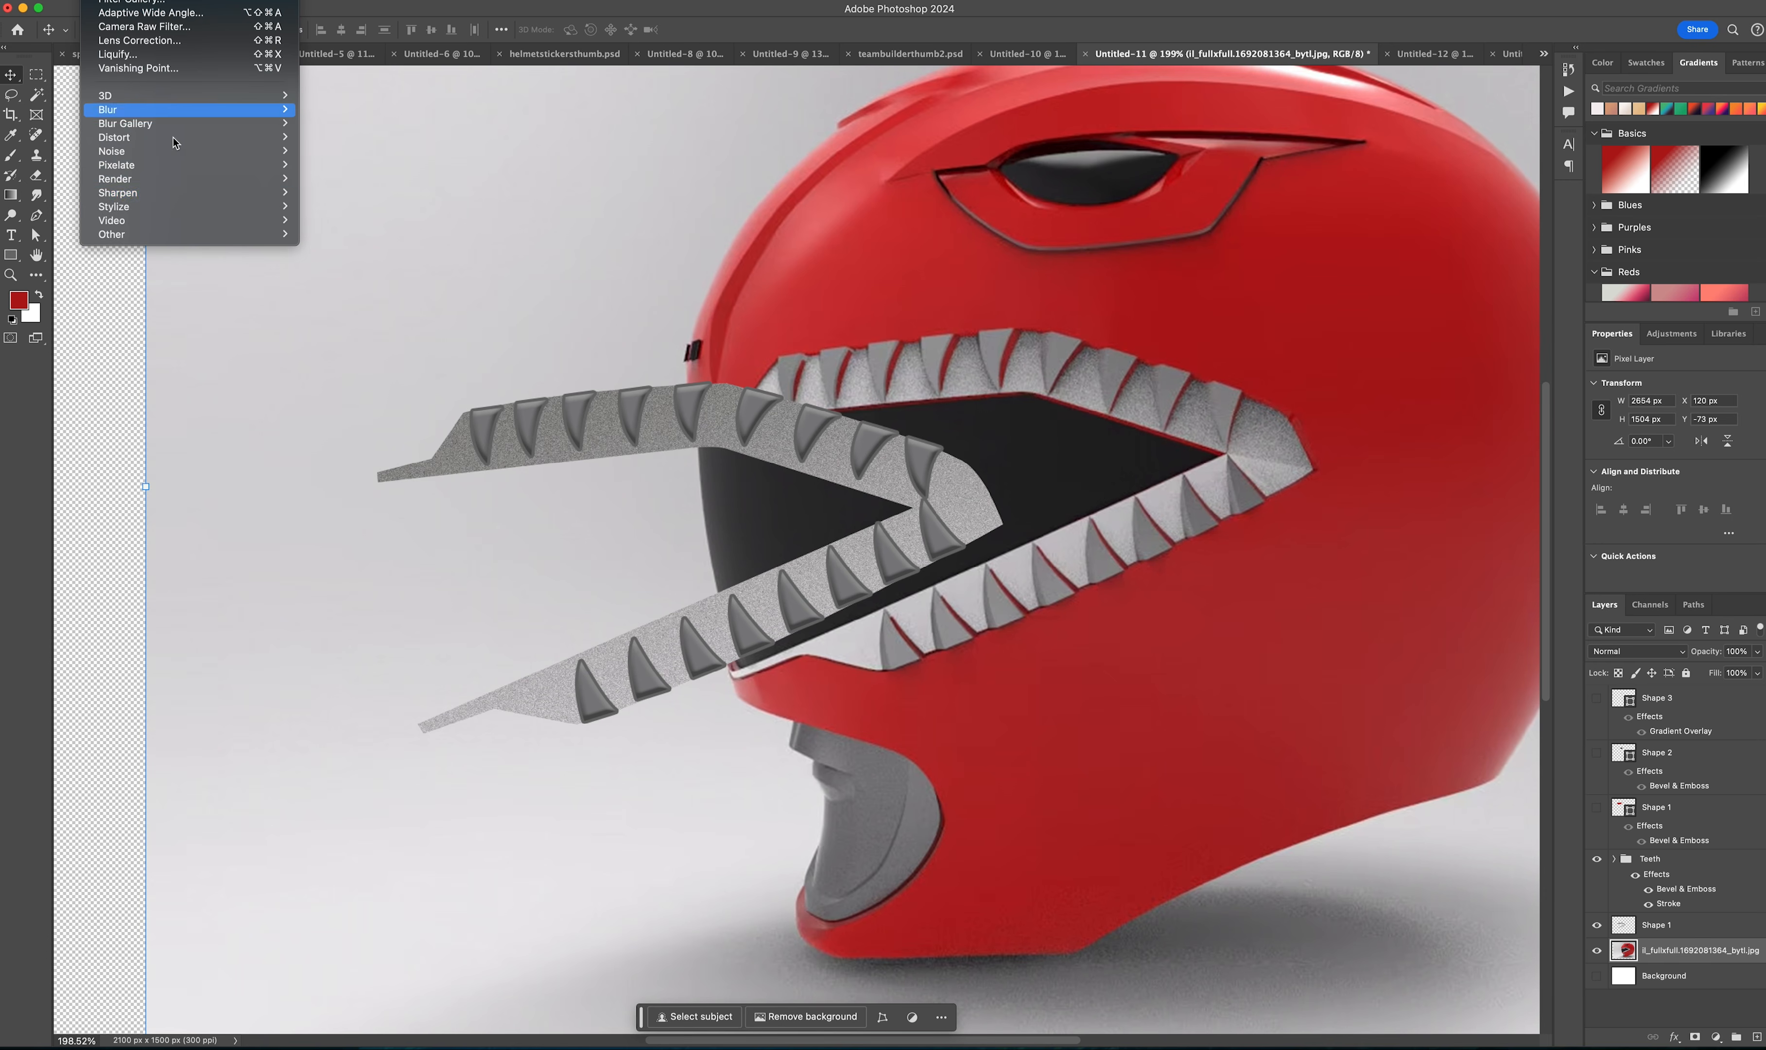
mouse_move(170, 208)
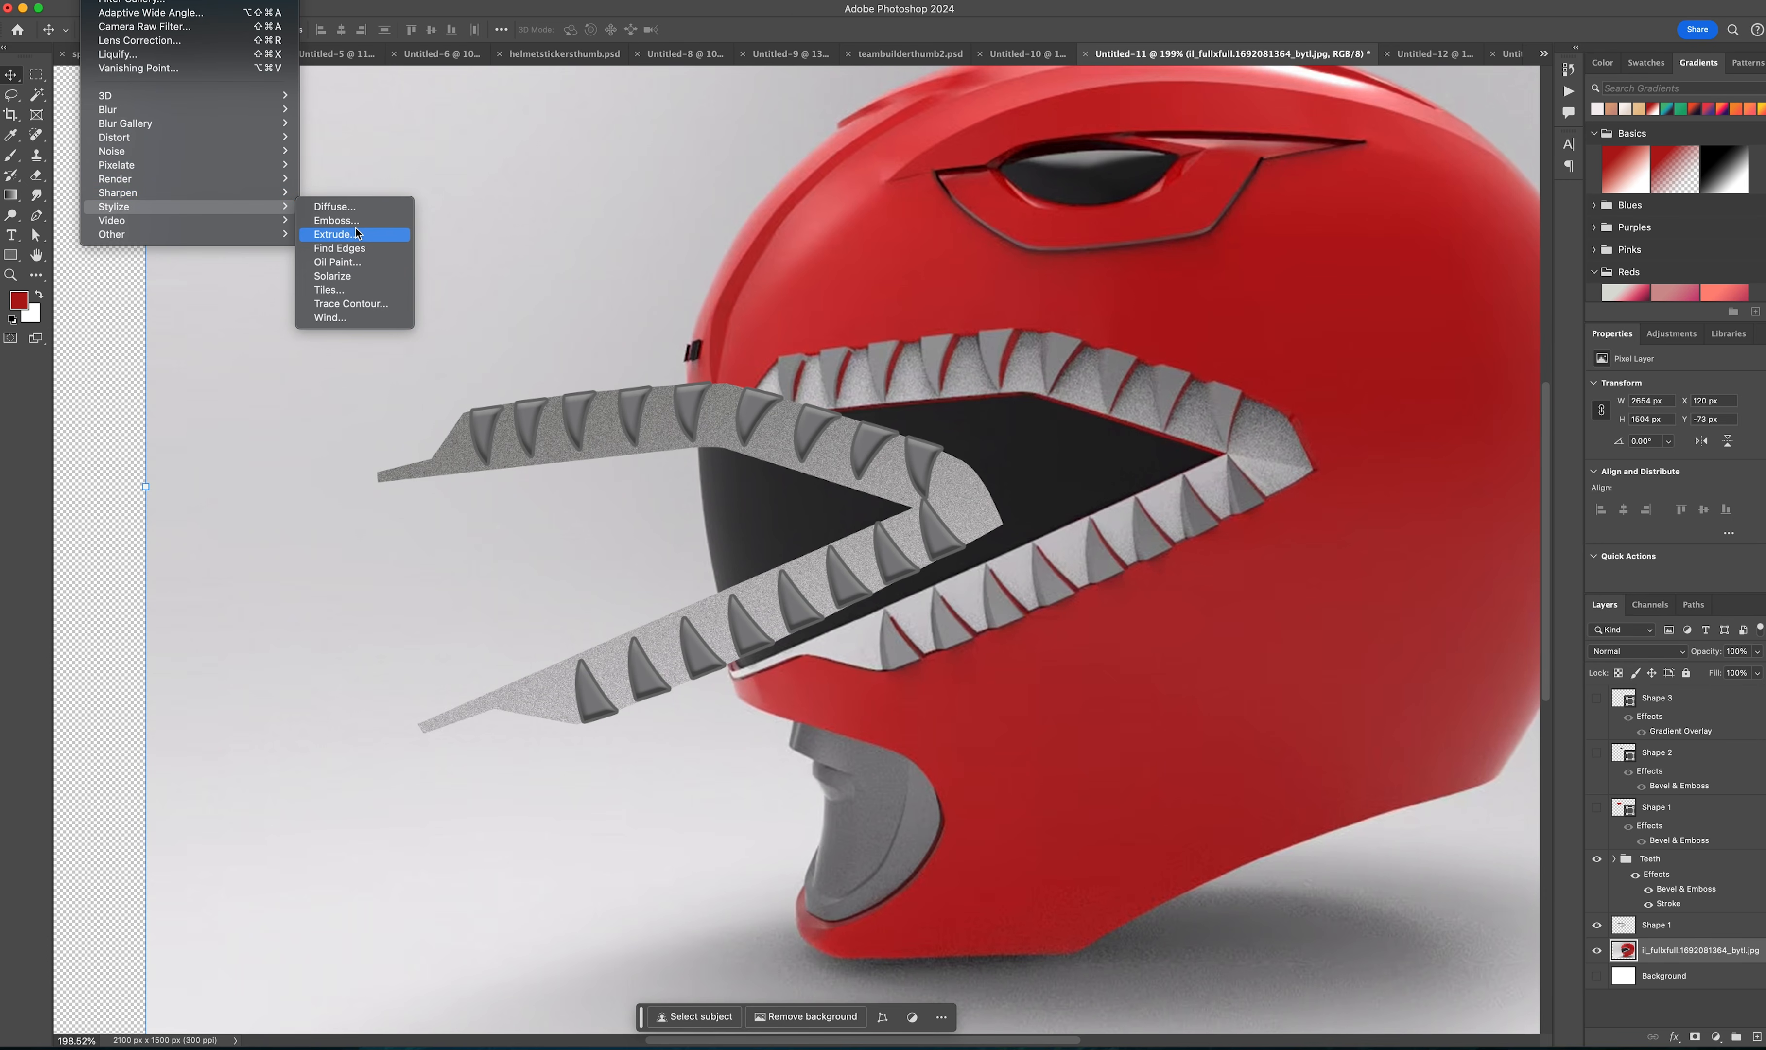
left_click(357, 277)
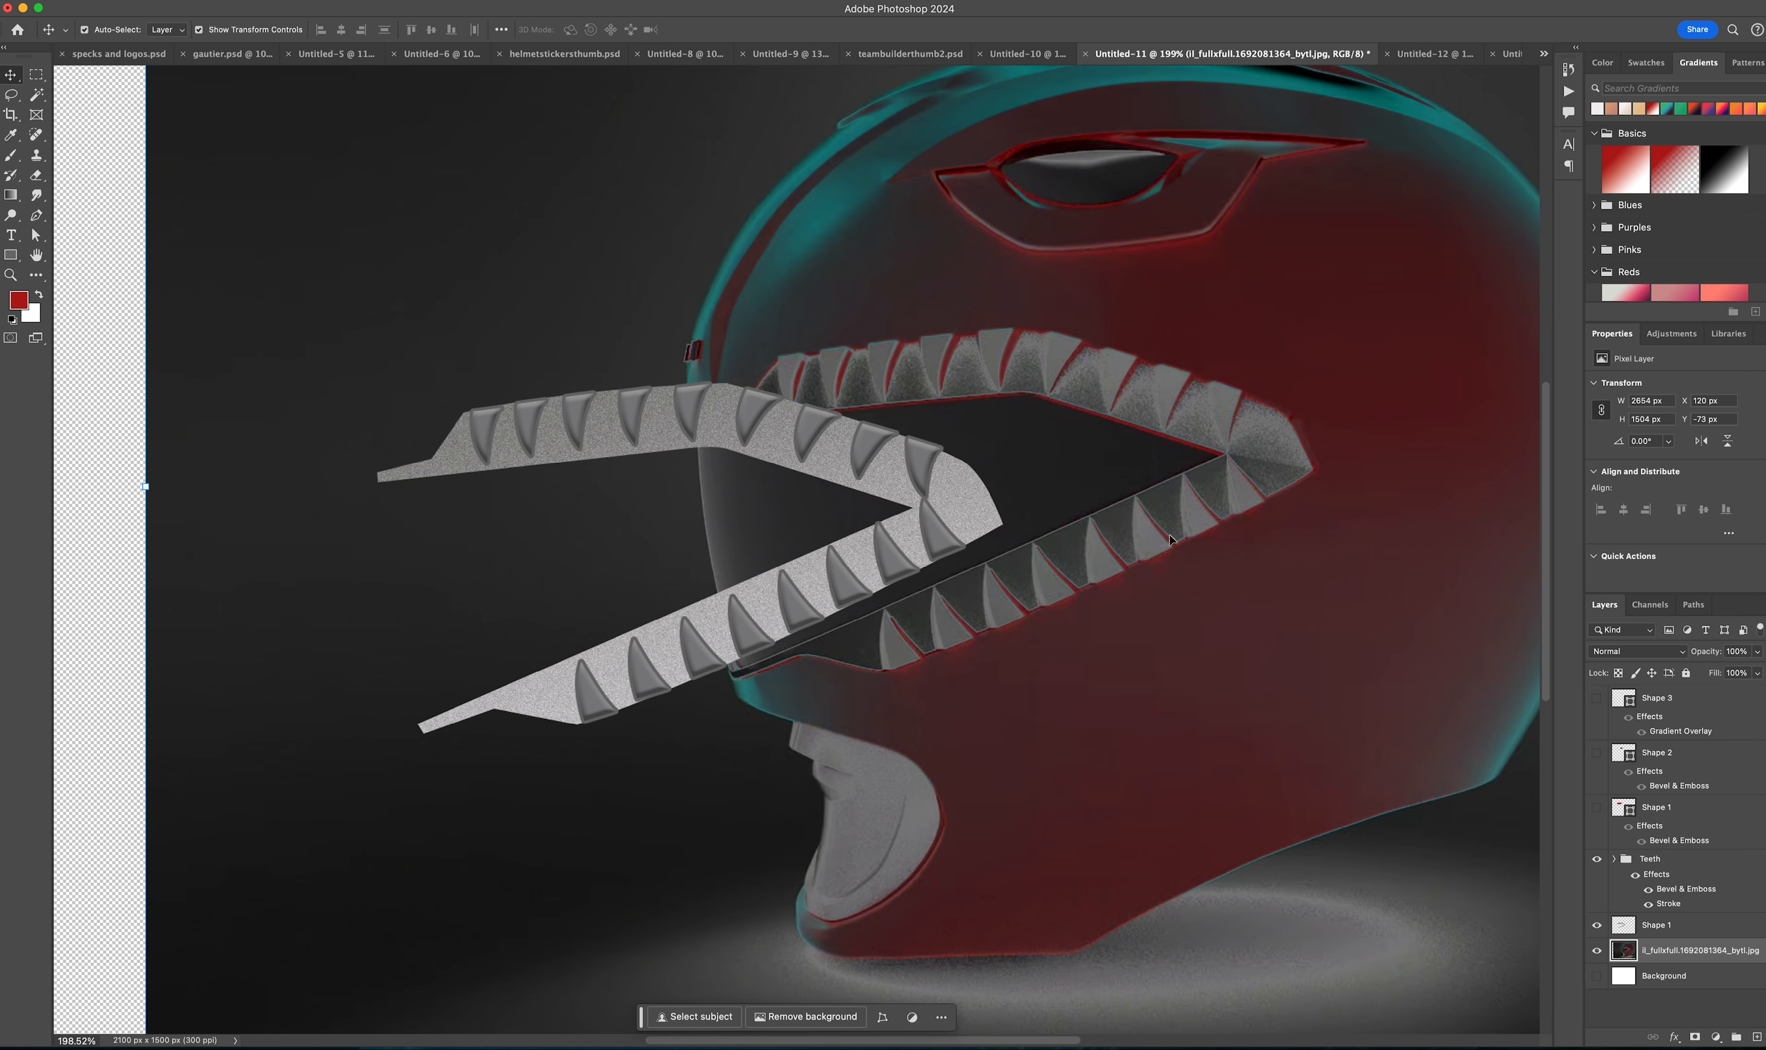
scroll(1109, 419, "up", 3)
scroll(1110, 420, "right", 3)
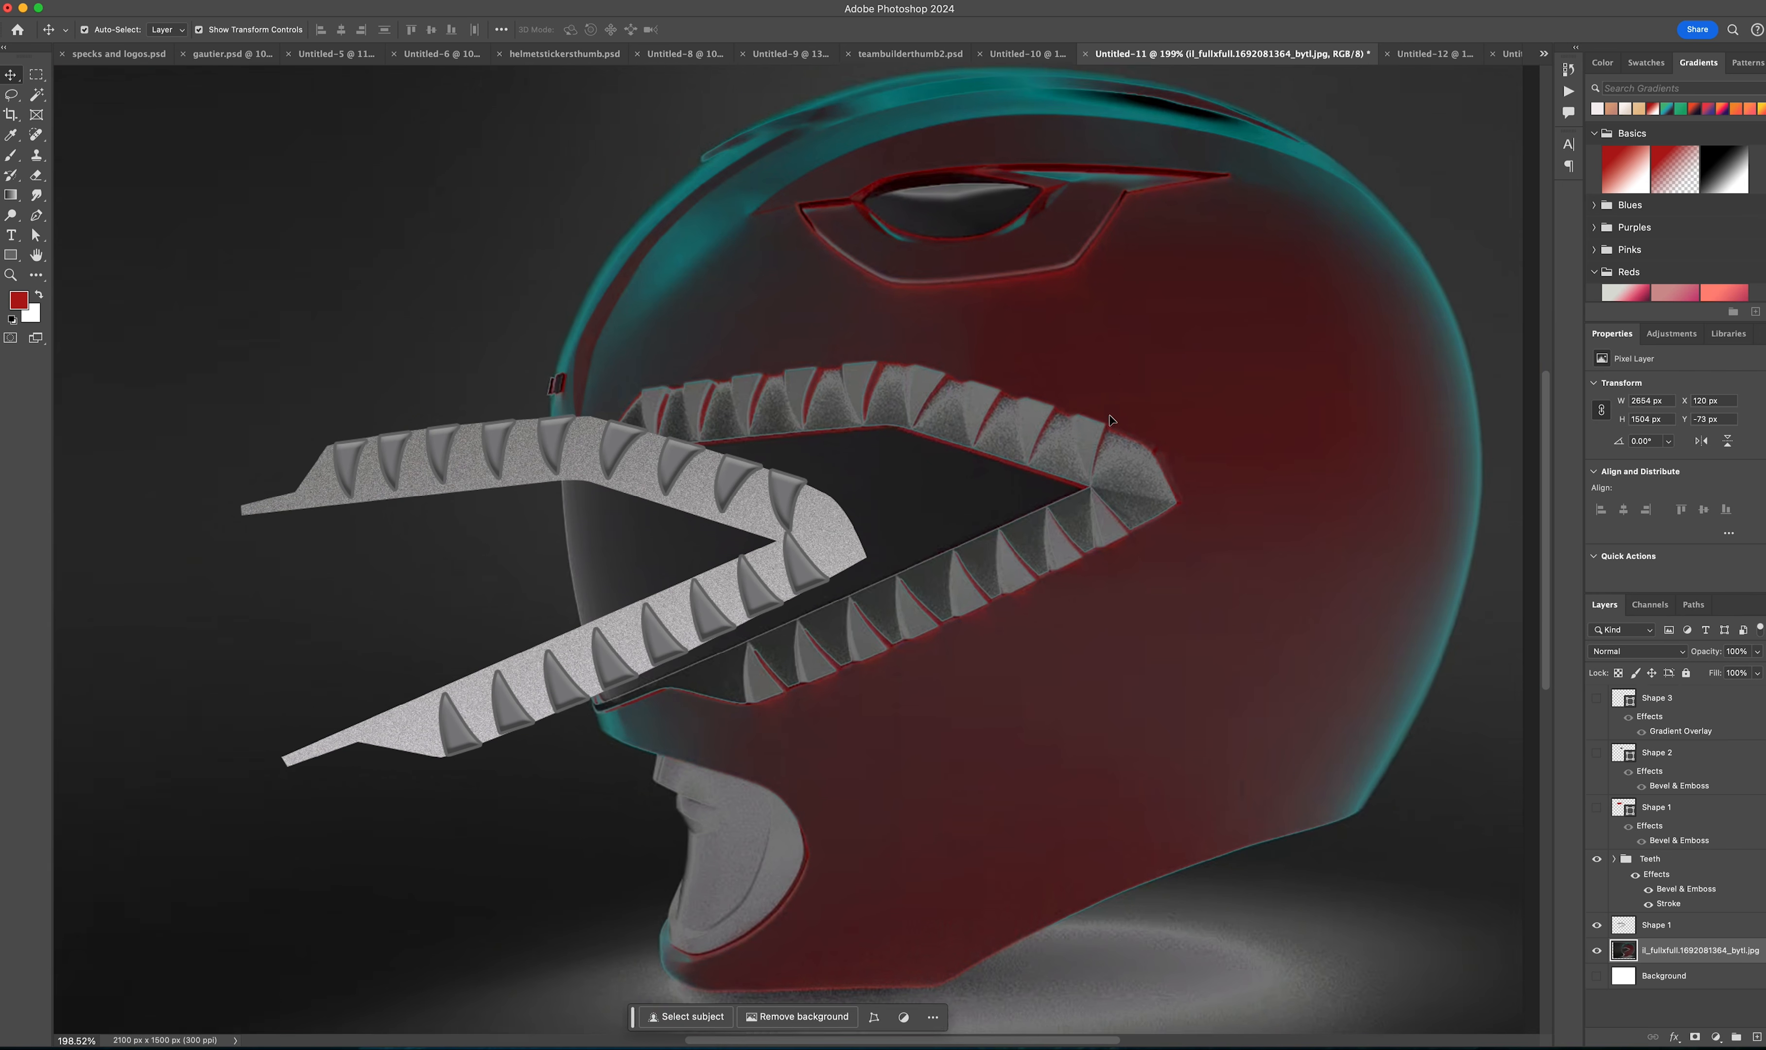
scroll(1110, 419, "down", 1)
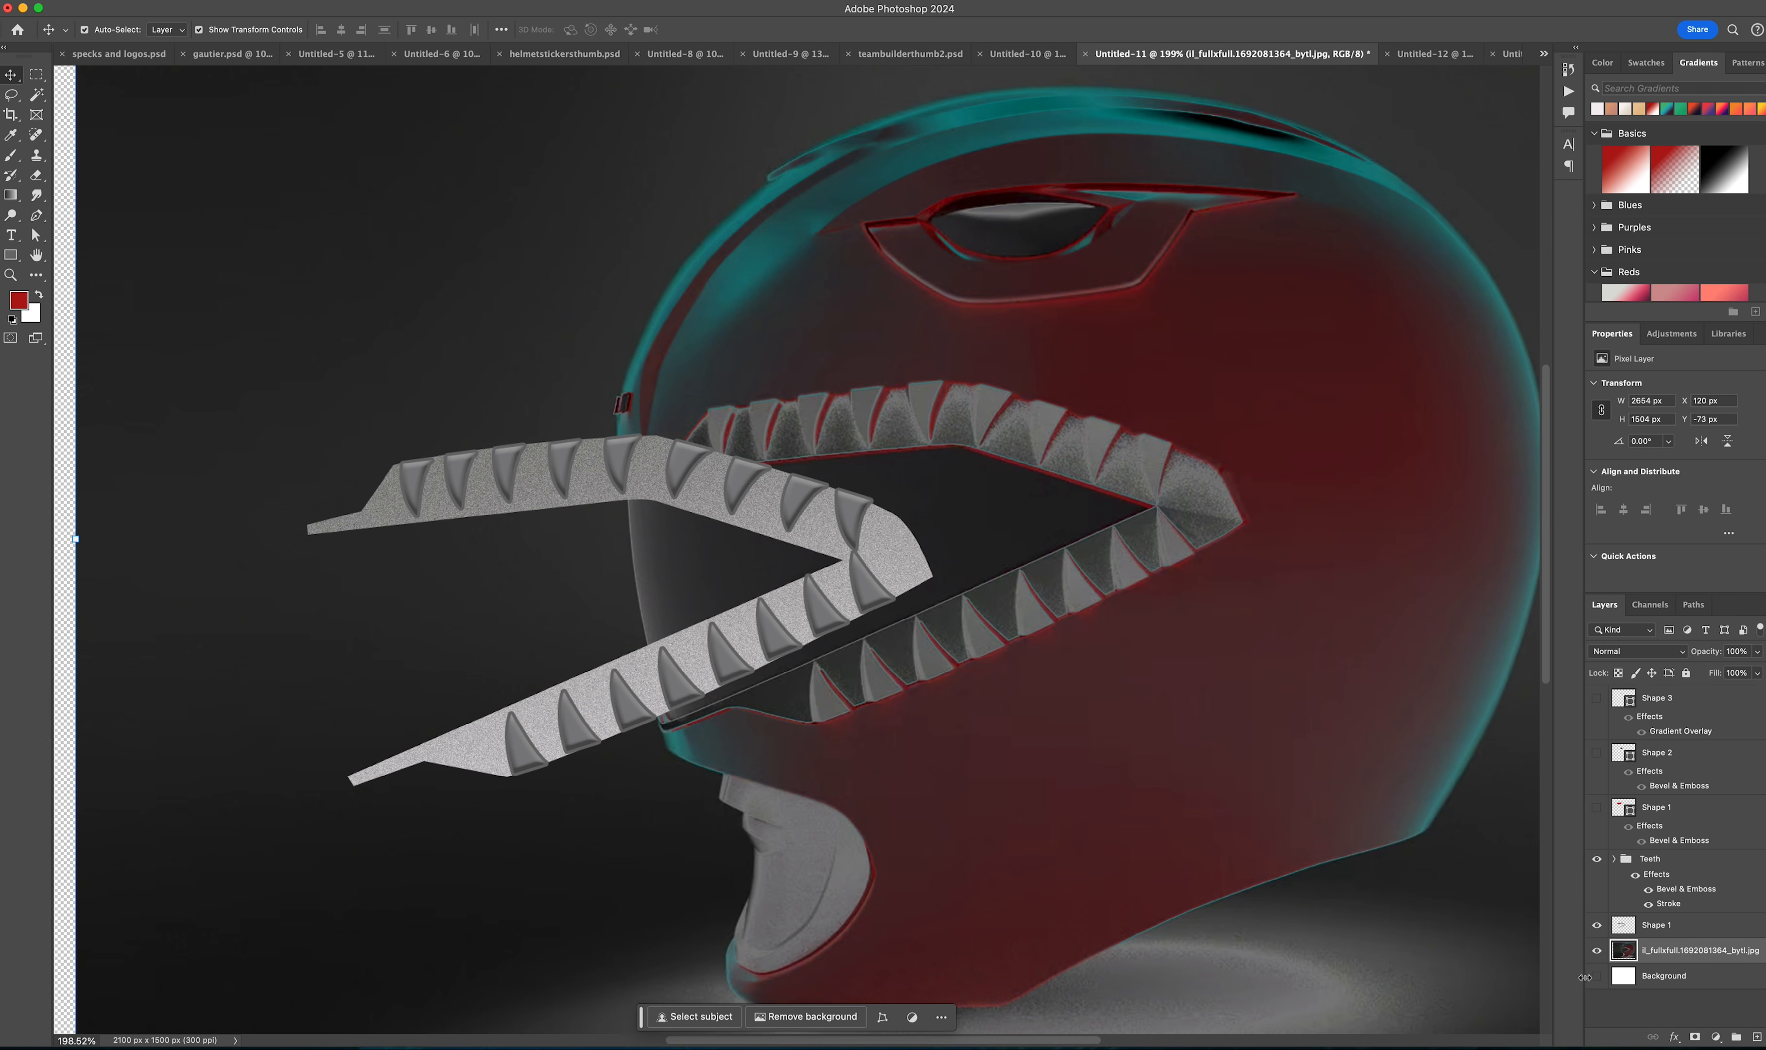
left_click(1597, 951)
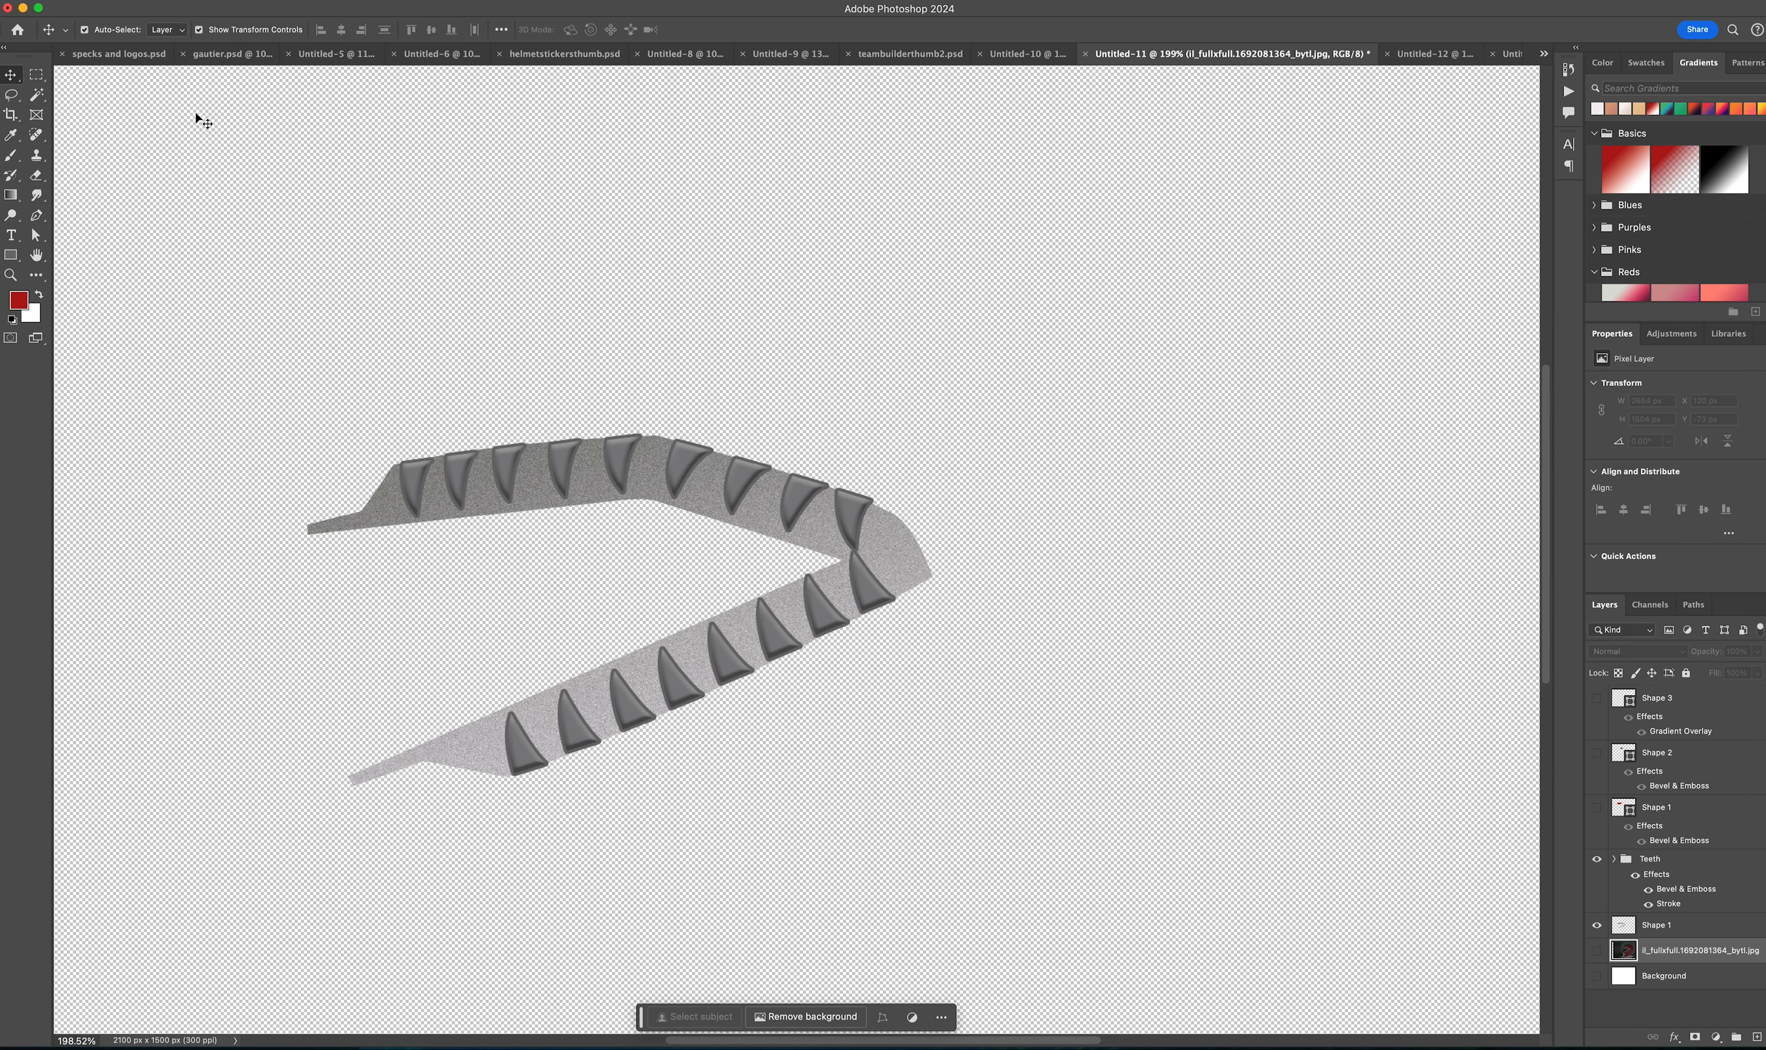
scroll(196, 113, "left", 3)
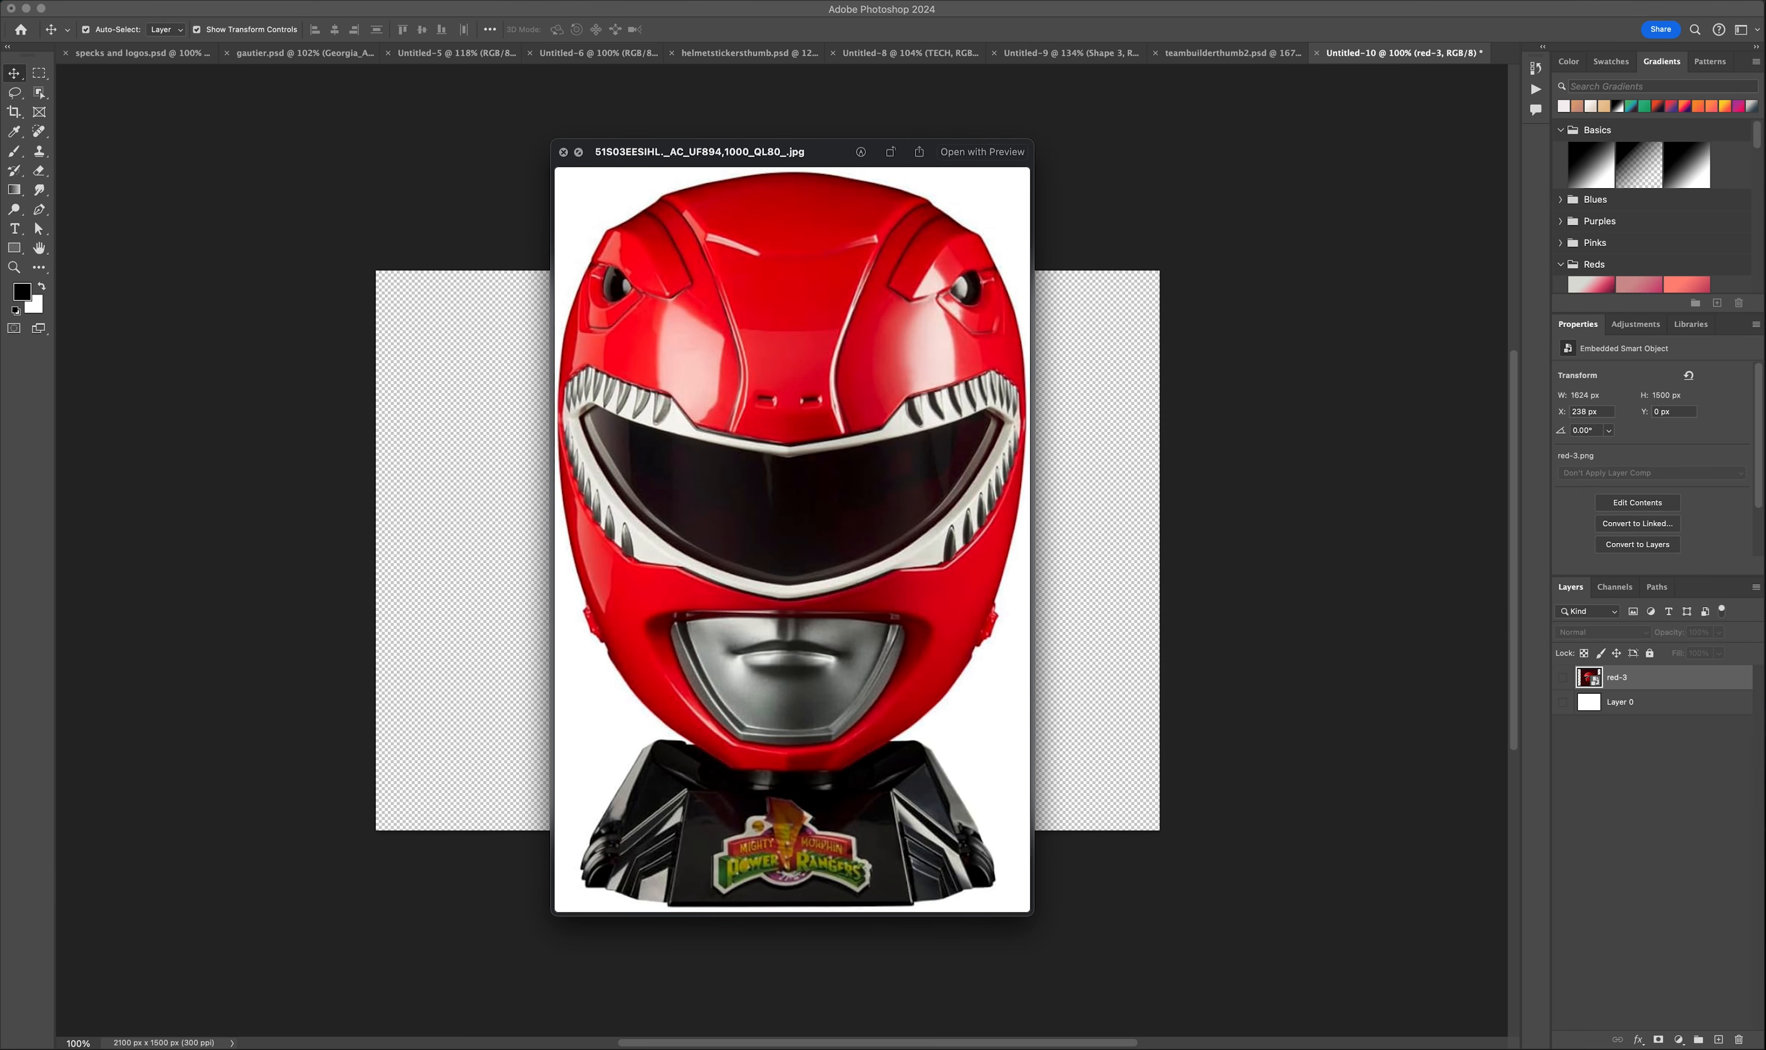
Step: Place the side-view red helmet image into the Untitled-10 document, scale it to 165.91%, and commit the transform
key("Down")
key("space")
key("space")
key("space")
left_click_drag(1382, 652, 725, 595)
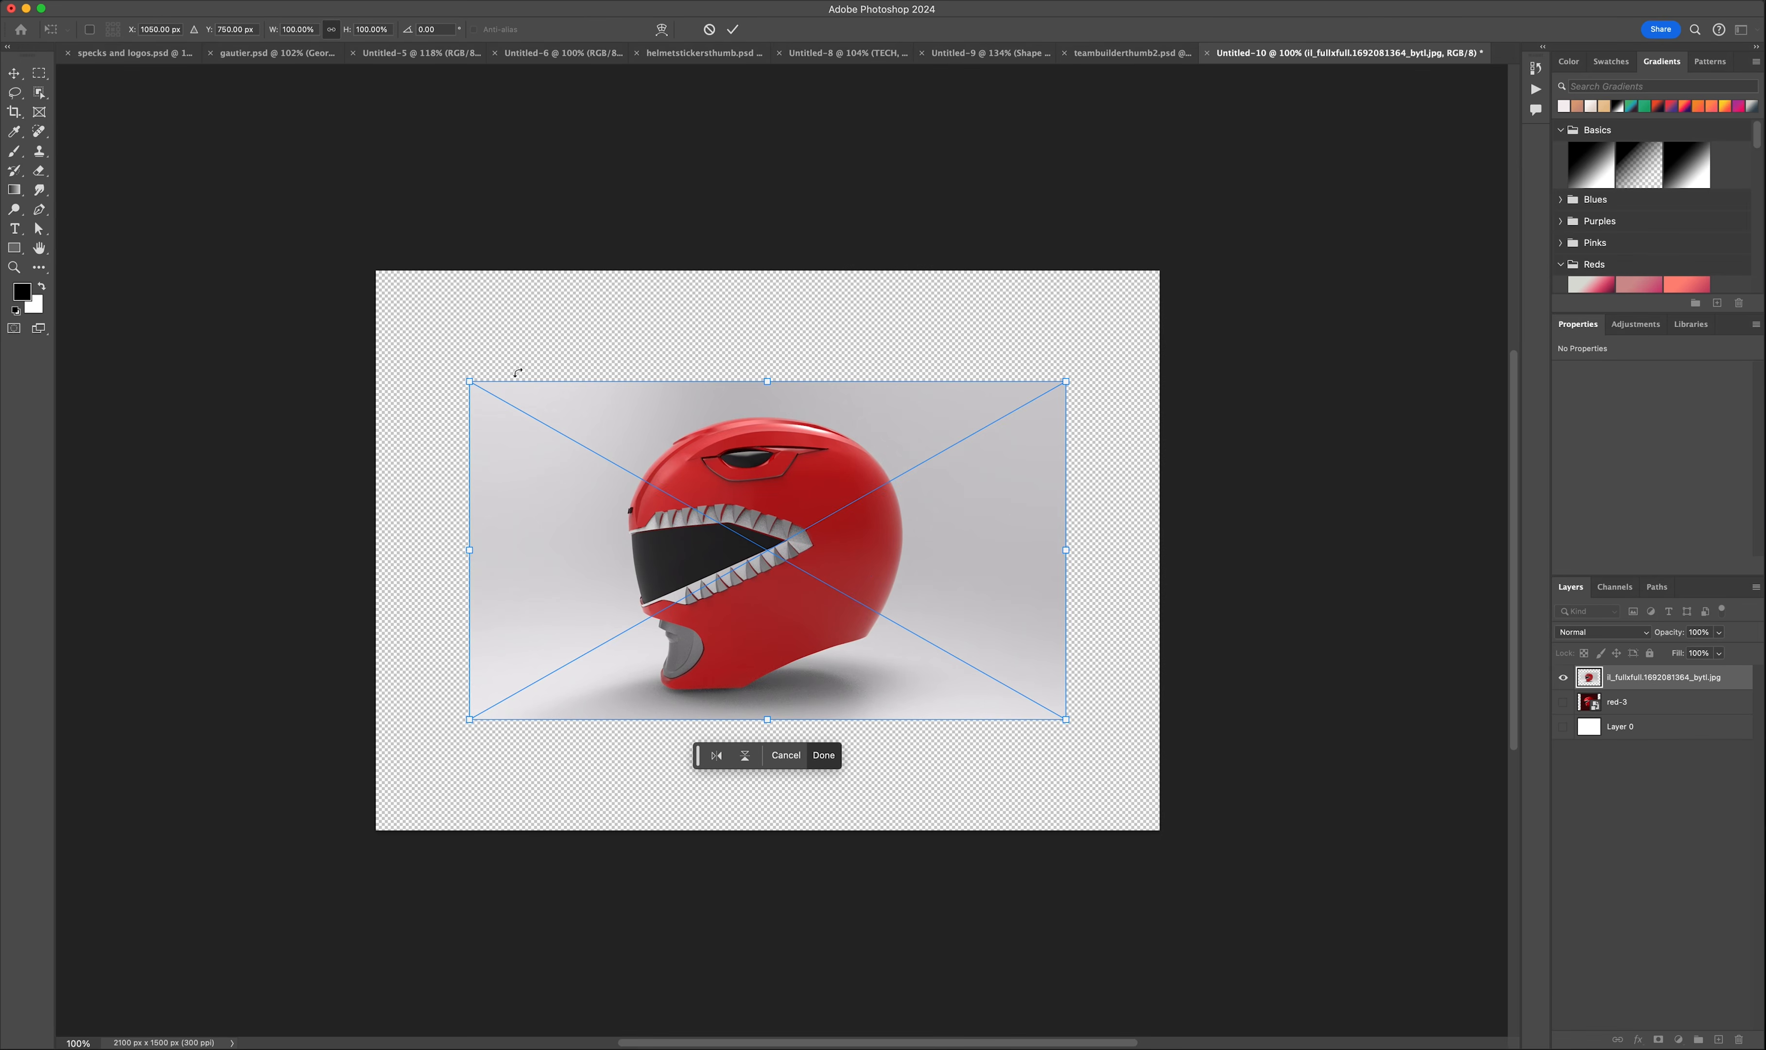
left_click_drag(470, 382, 272, 271)
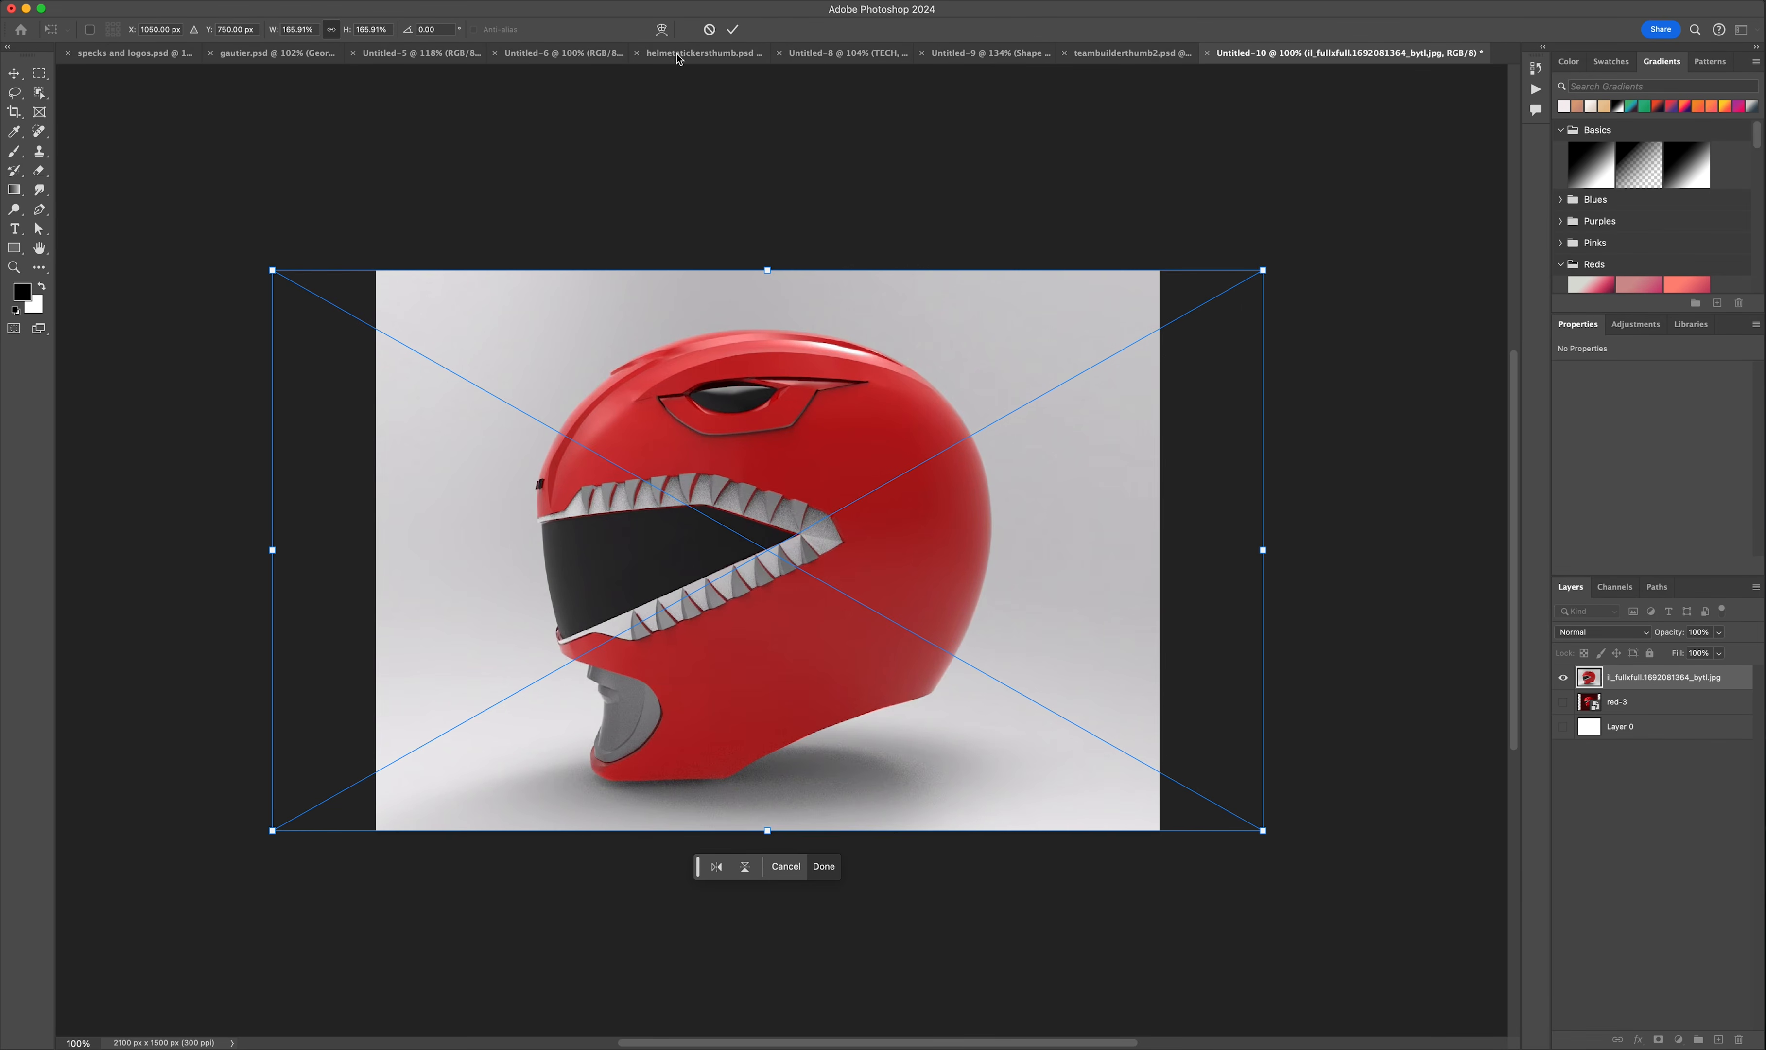
left_click(732, 29)
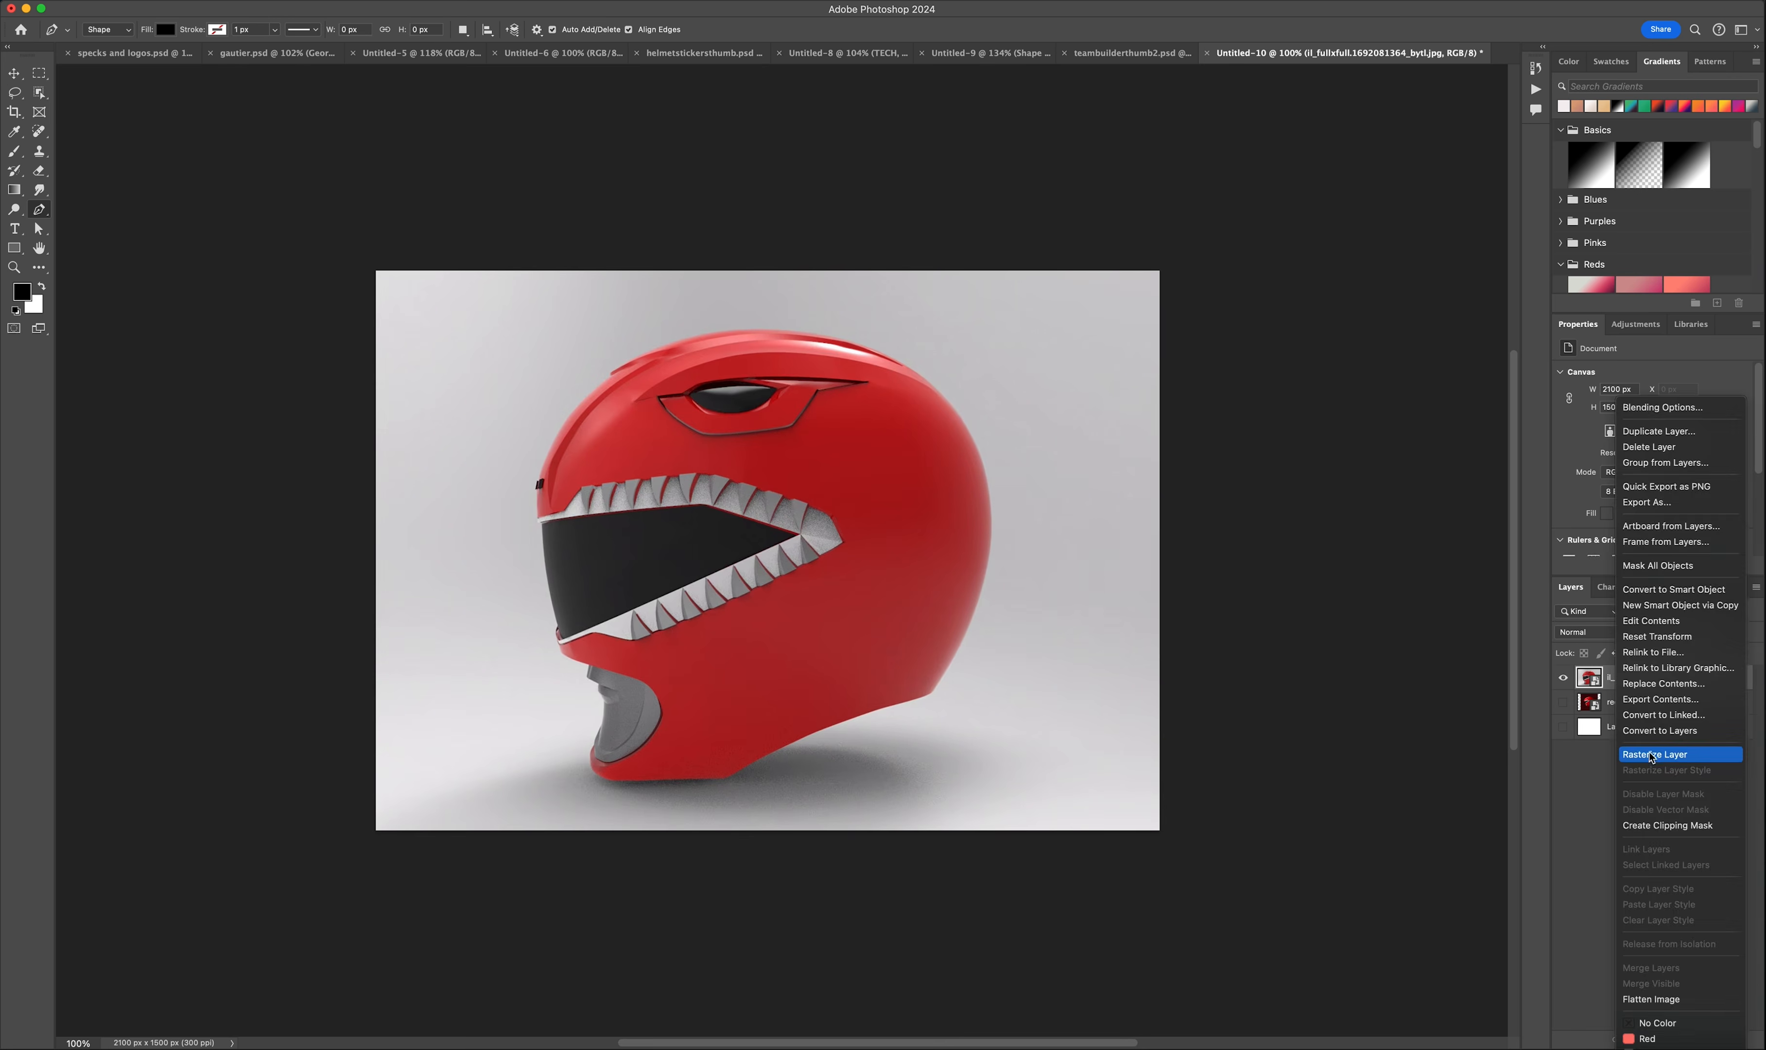
Step: Rasterize the placed side-view helmet photo layer
left_click(1645, 752)
left_click(14, 267)
left_click_drag(831, 480, 831, 478)
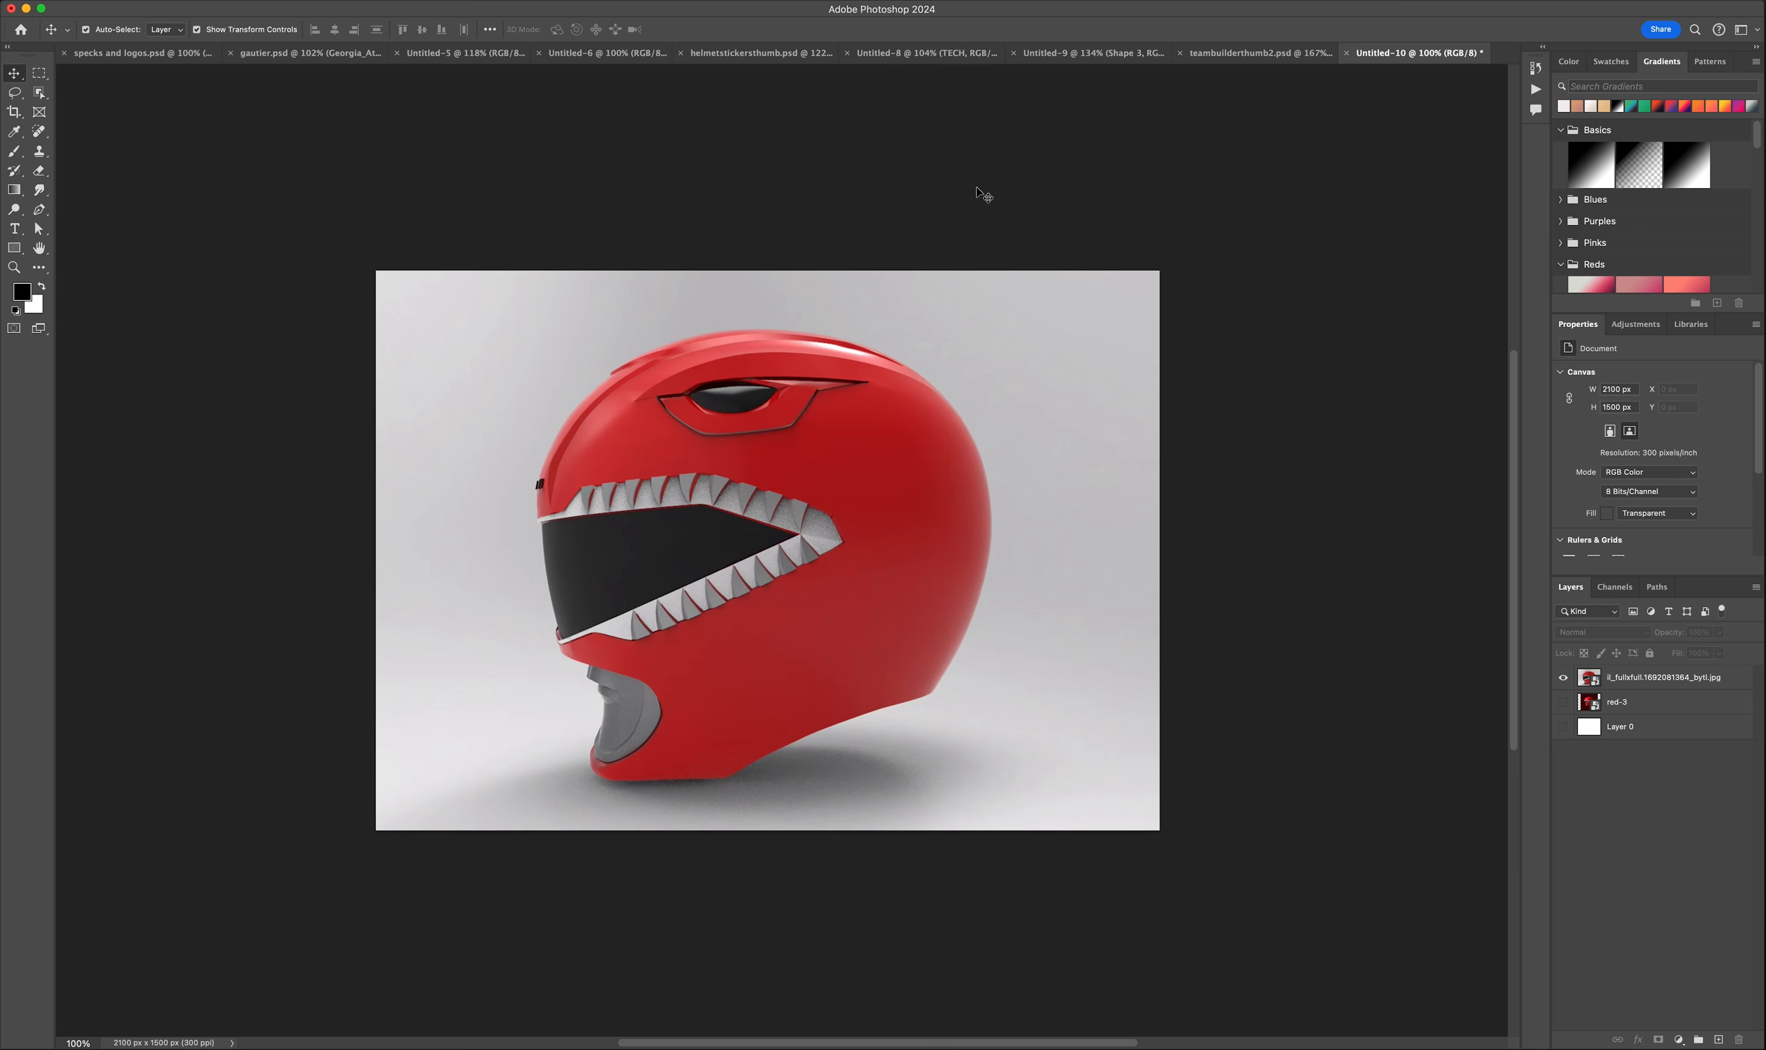
left_click(39, 213)
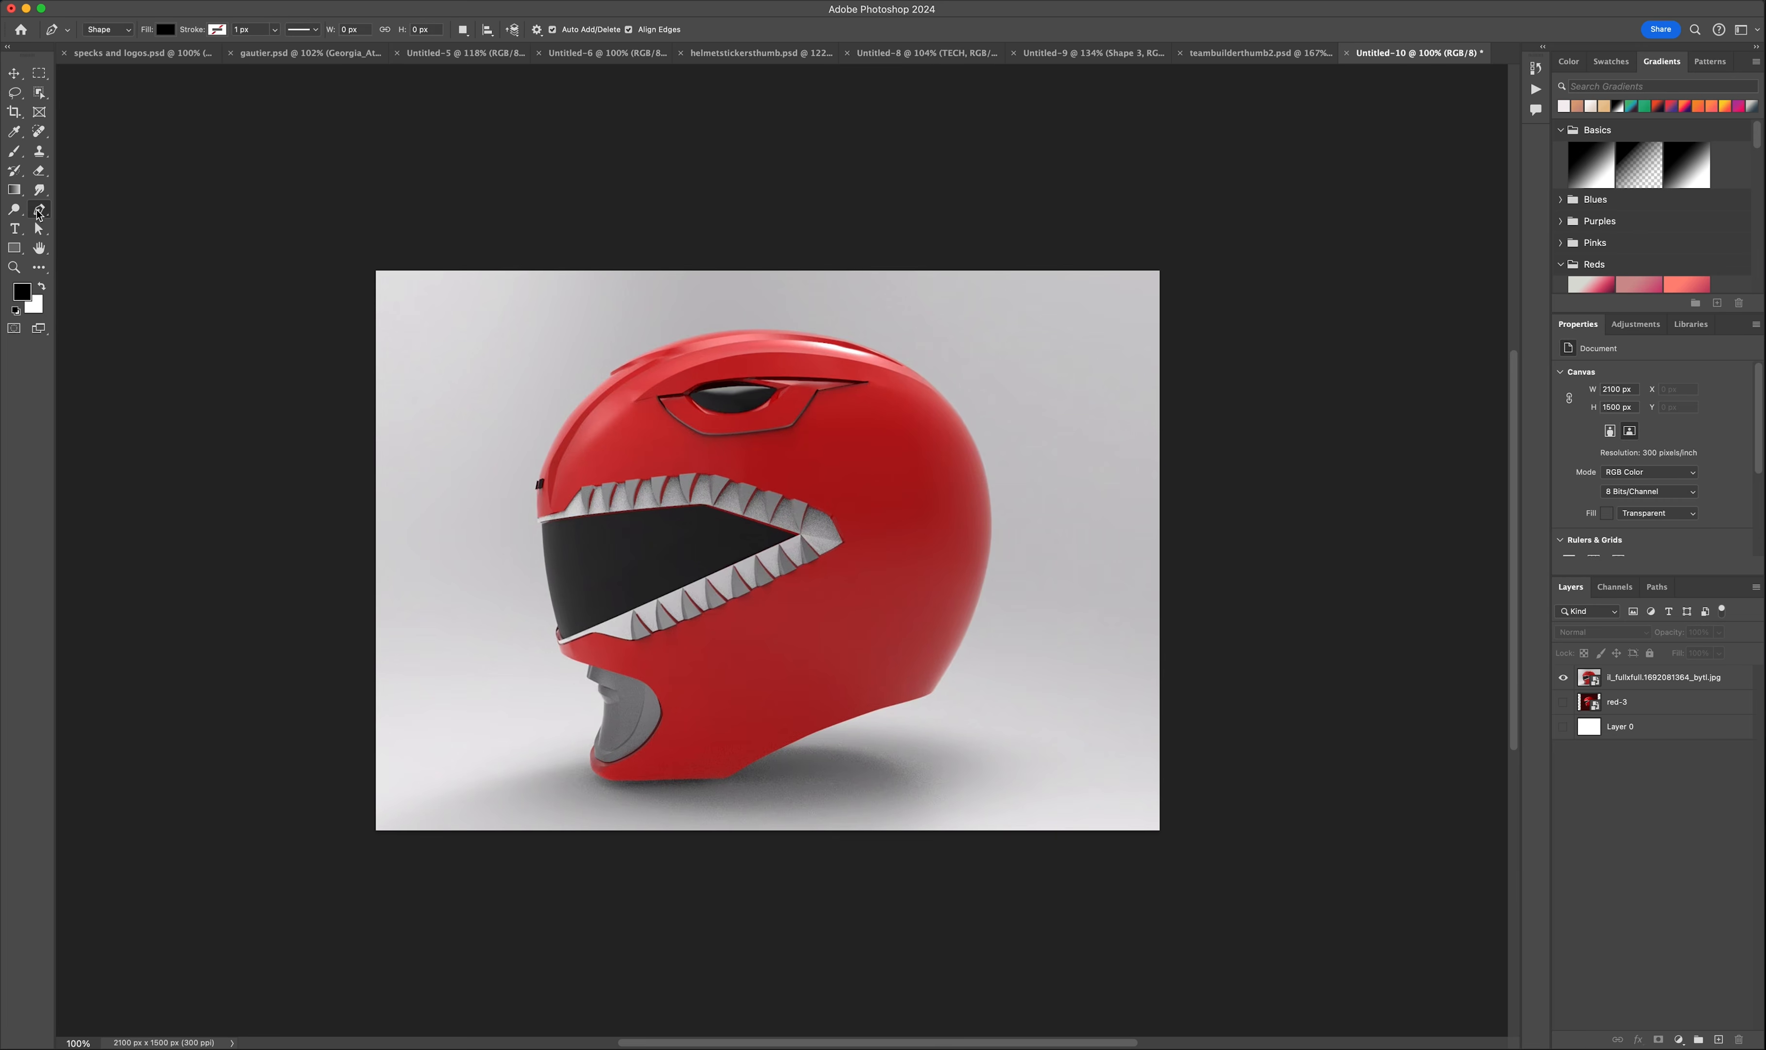
right_click(1616, 679)
left_click(1642, 754)
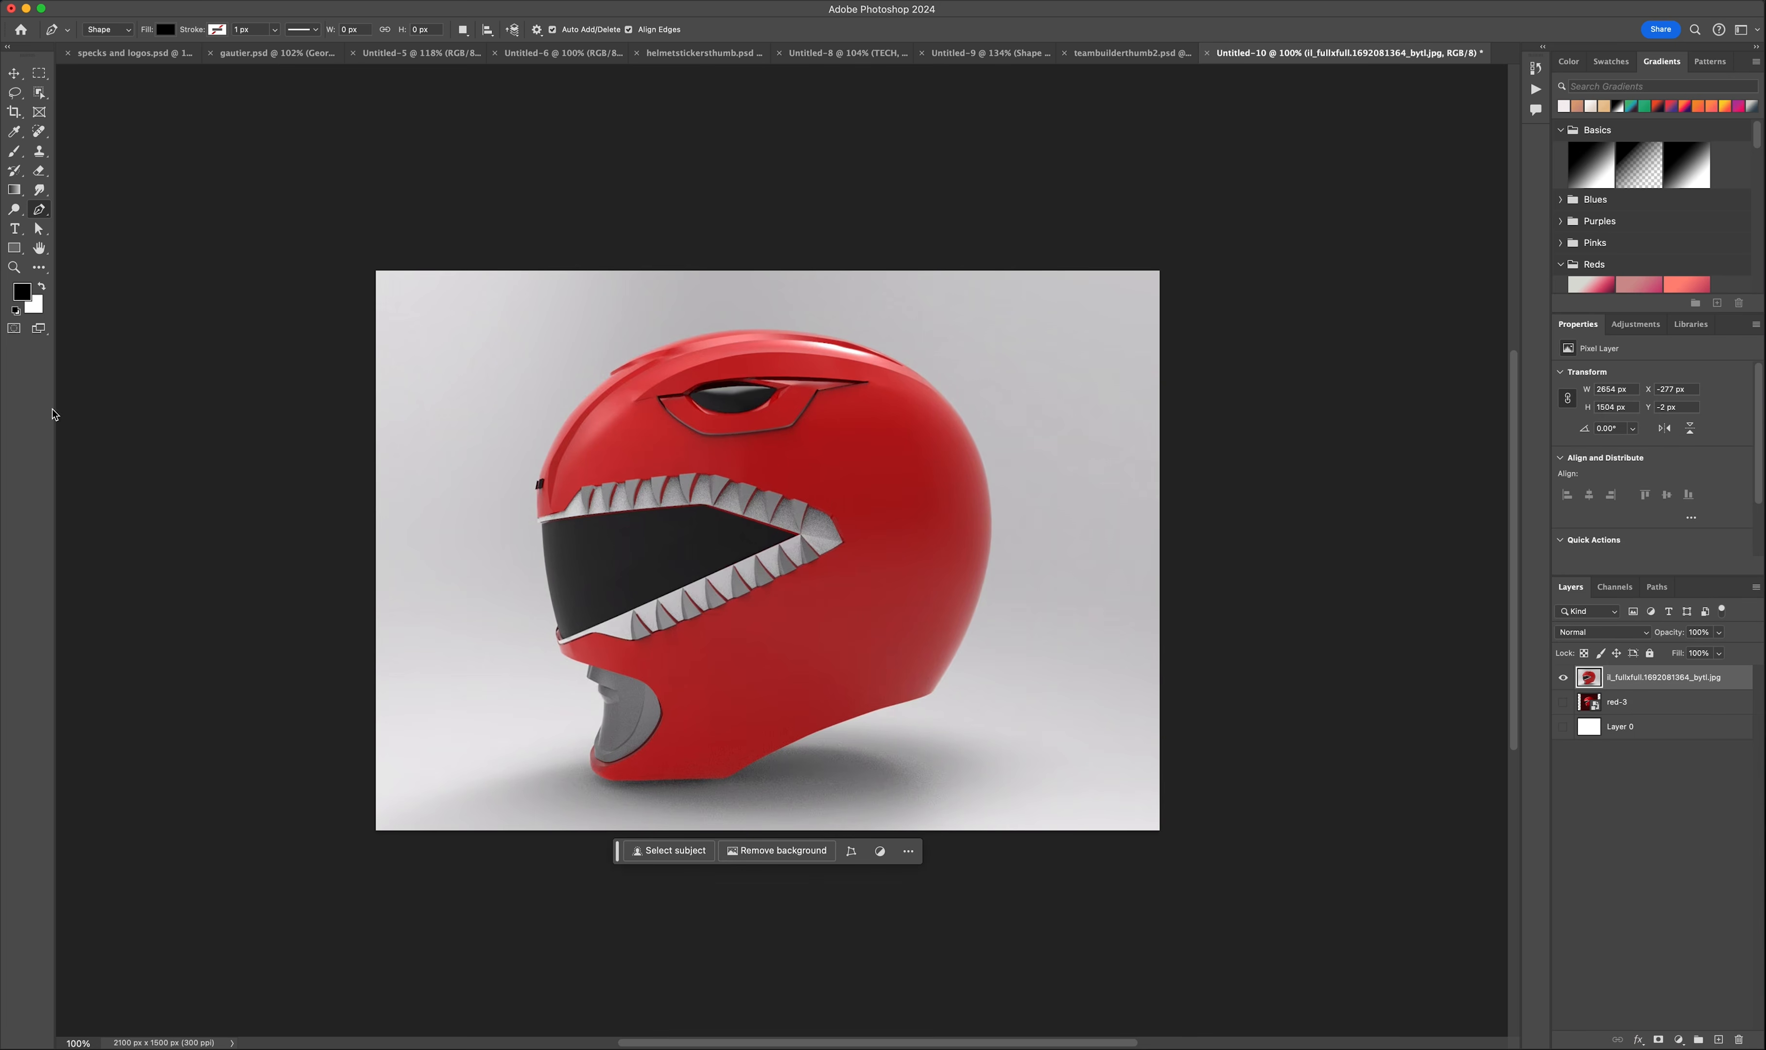
Step: Activate the Pen tool and add a new empty layer above the helmet photo for tracing
left_click(13, 266)
left_click_drag(801, 483, 831, 479)
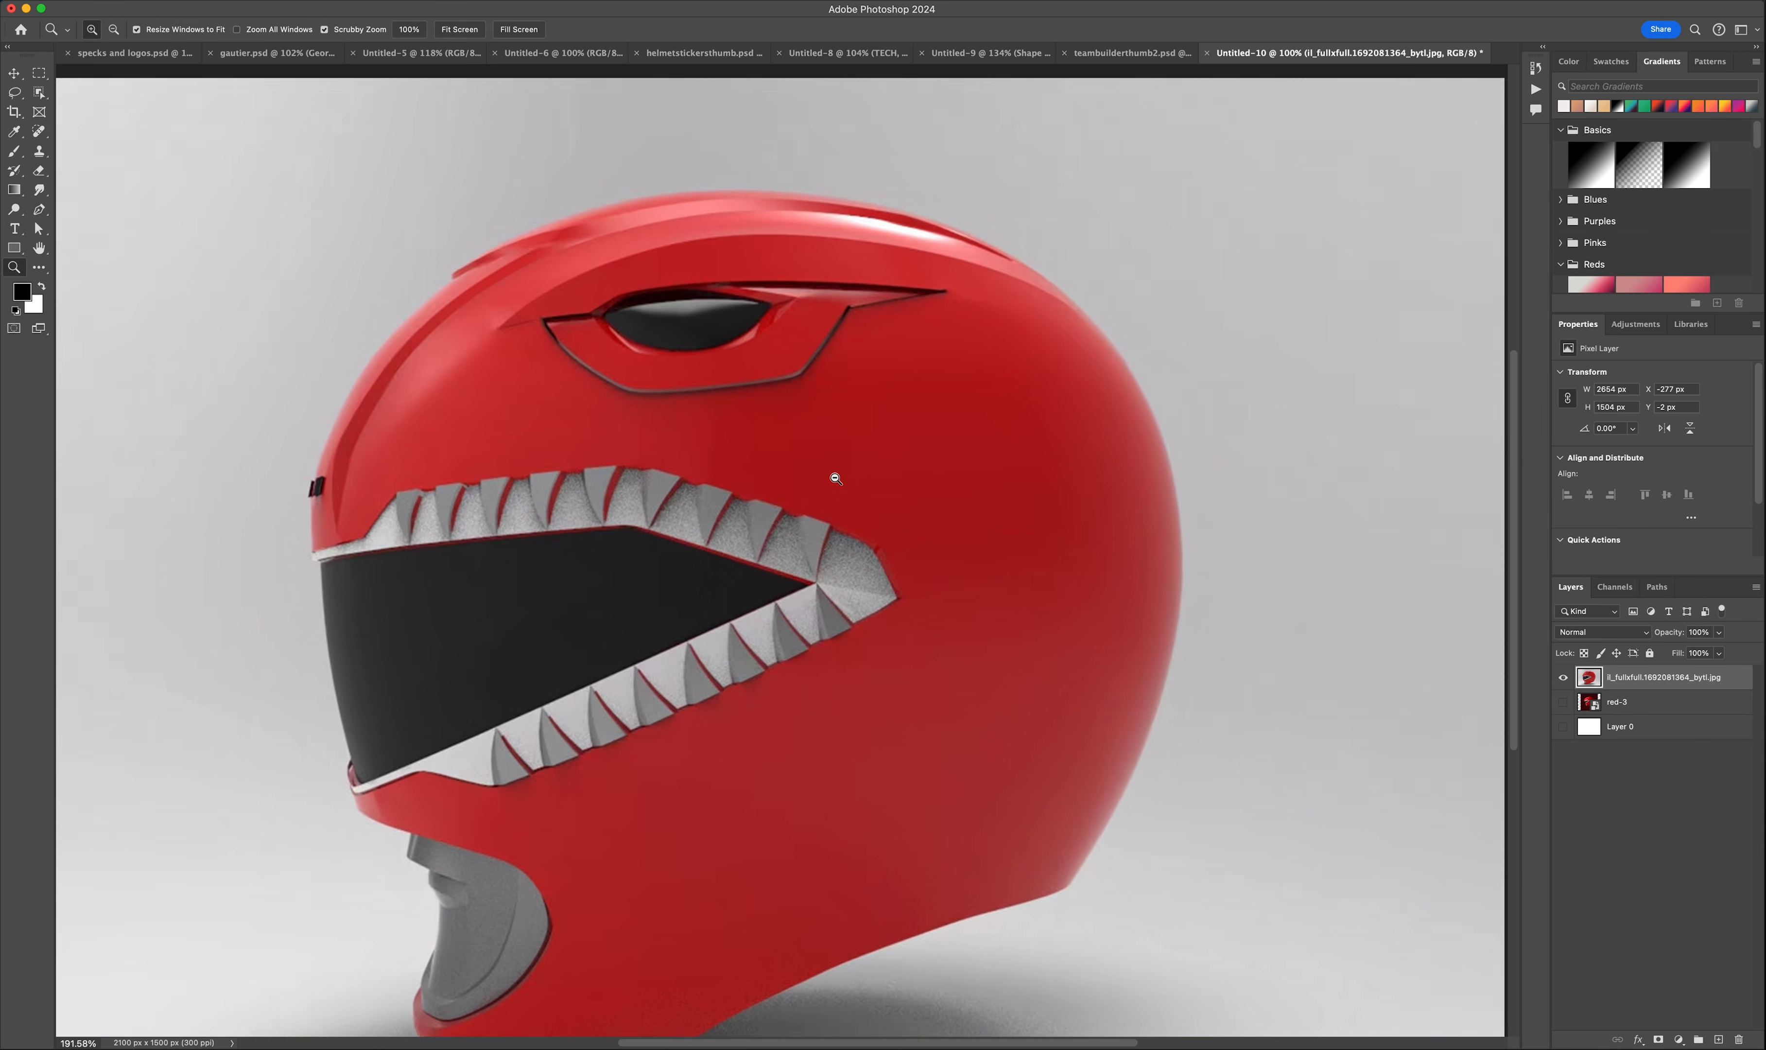
scroll(832, 479, "left", 3)
scroll(832, 479, "down", 1)
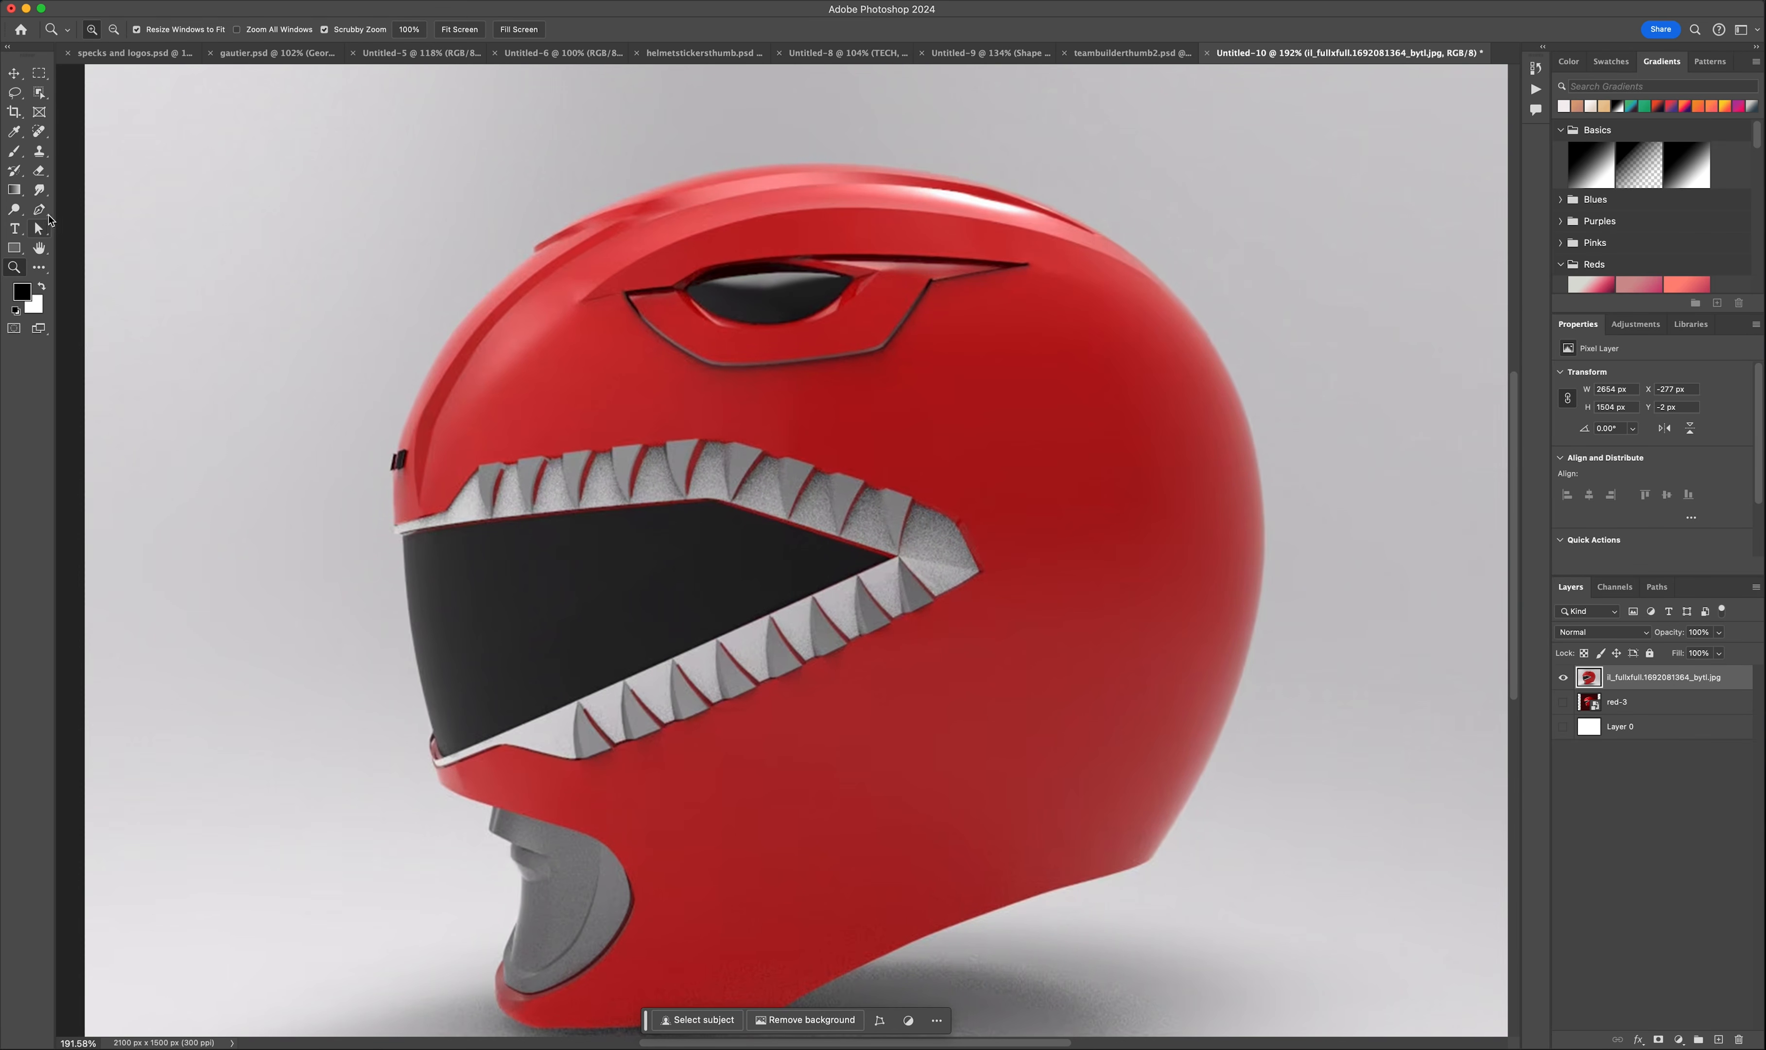
key("super+Tab")
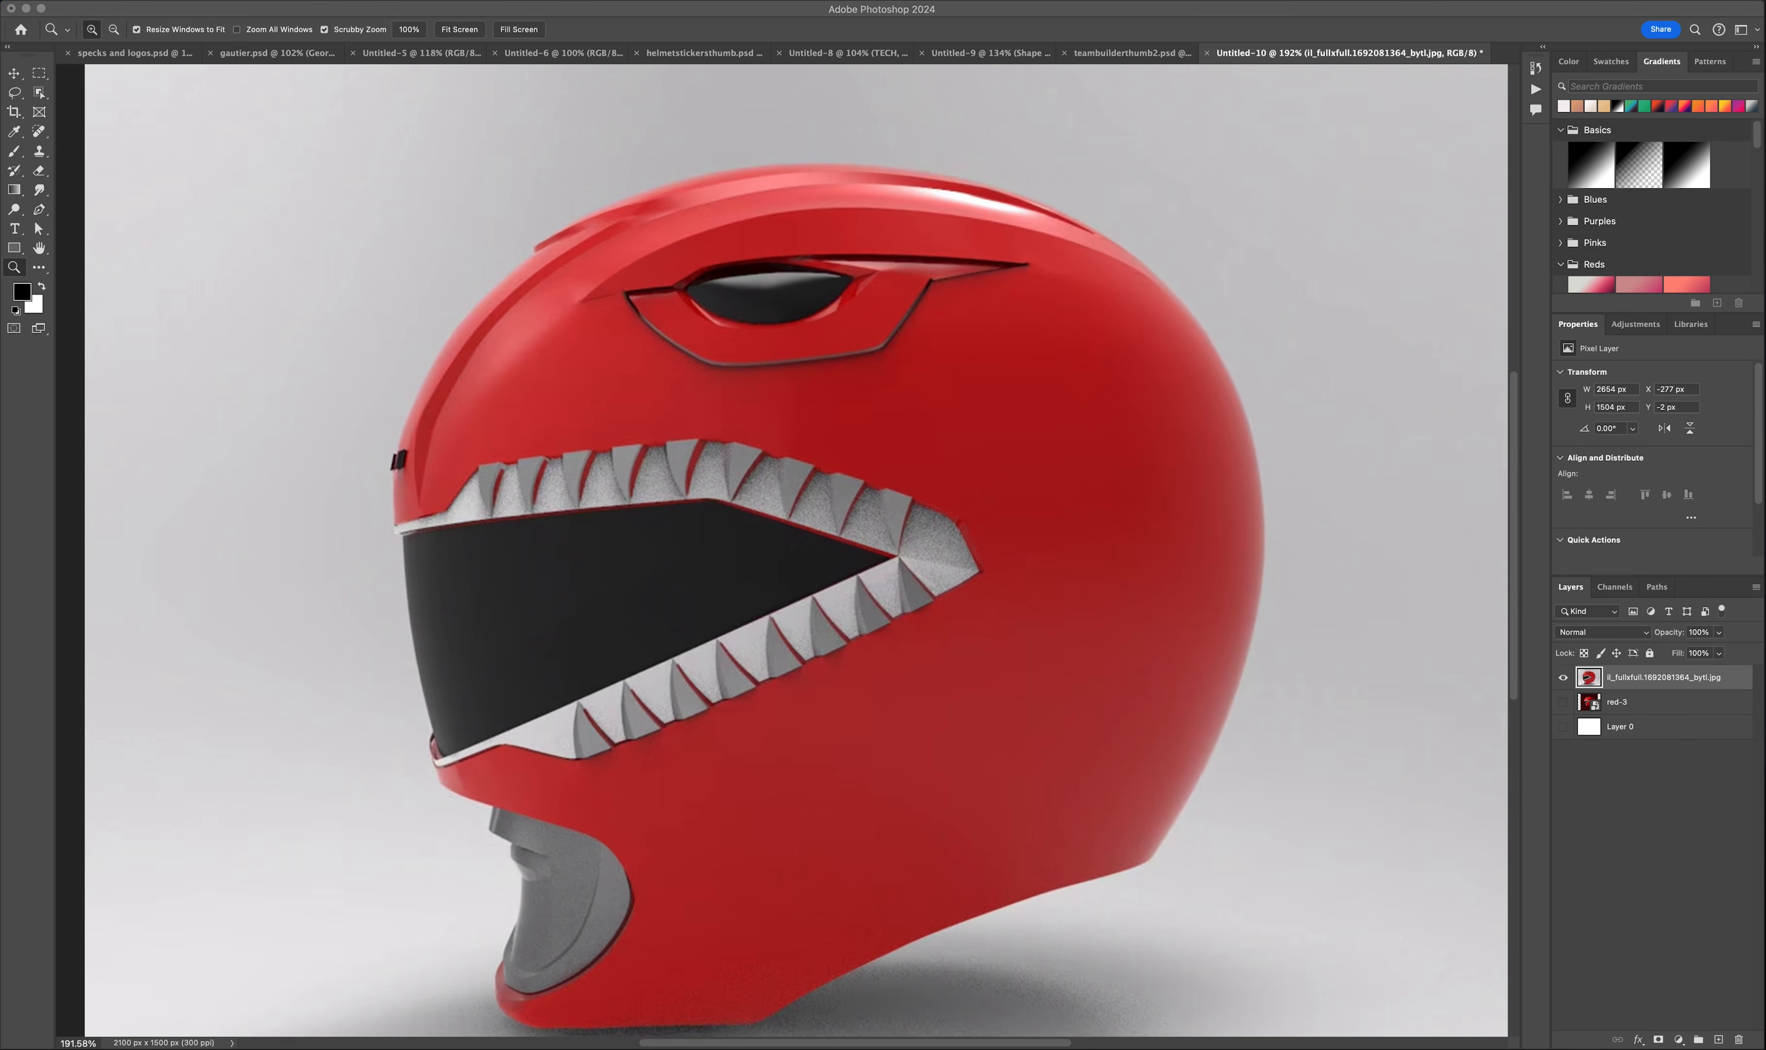
left_click(38, 209)
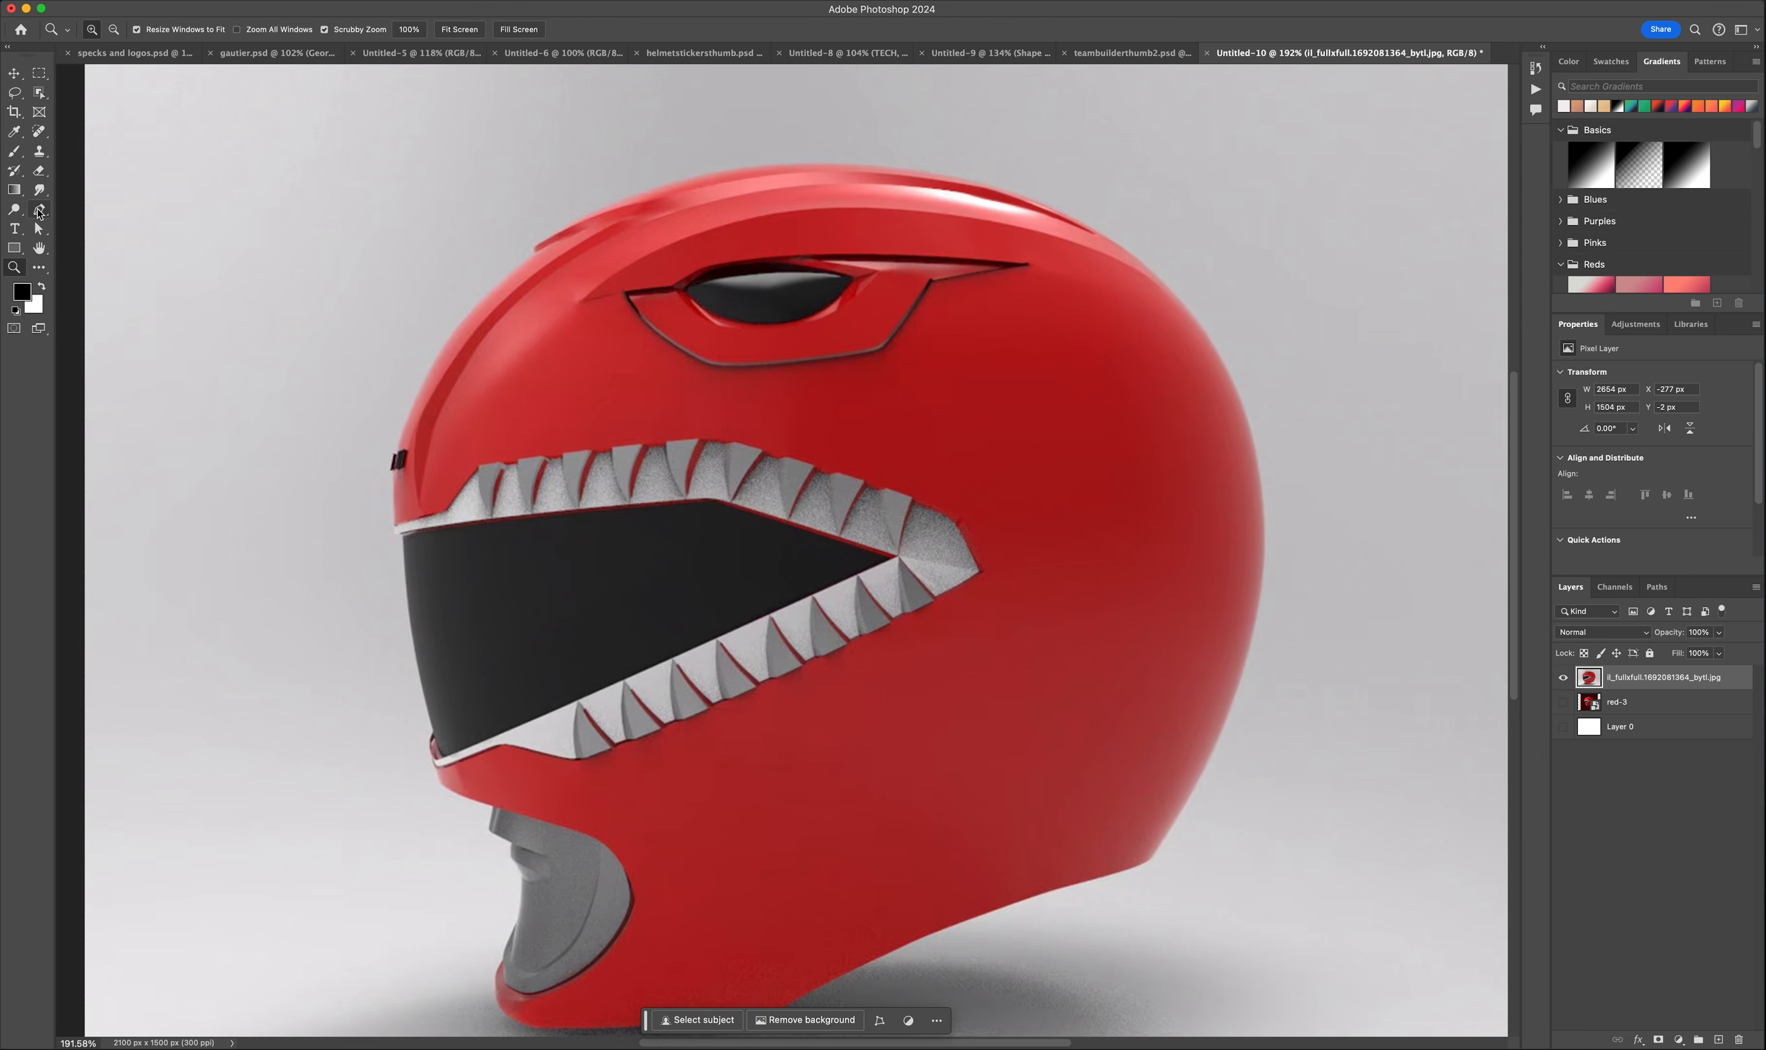
left_click(38, 209)
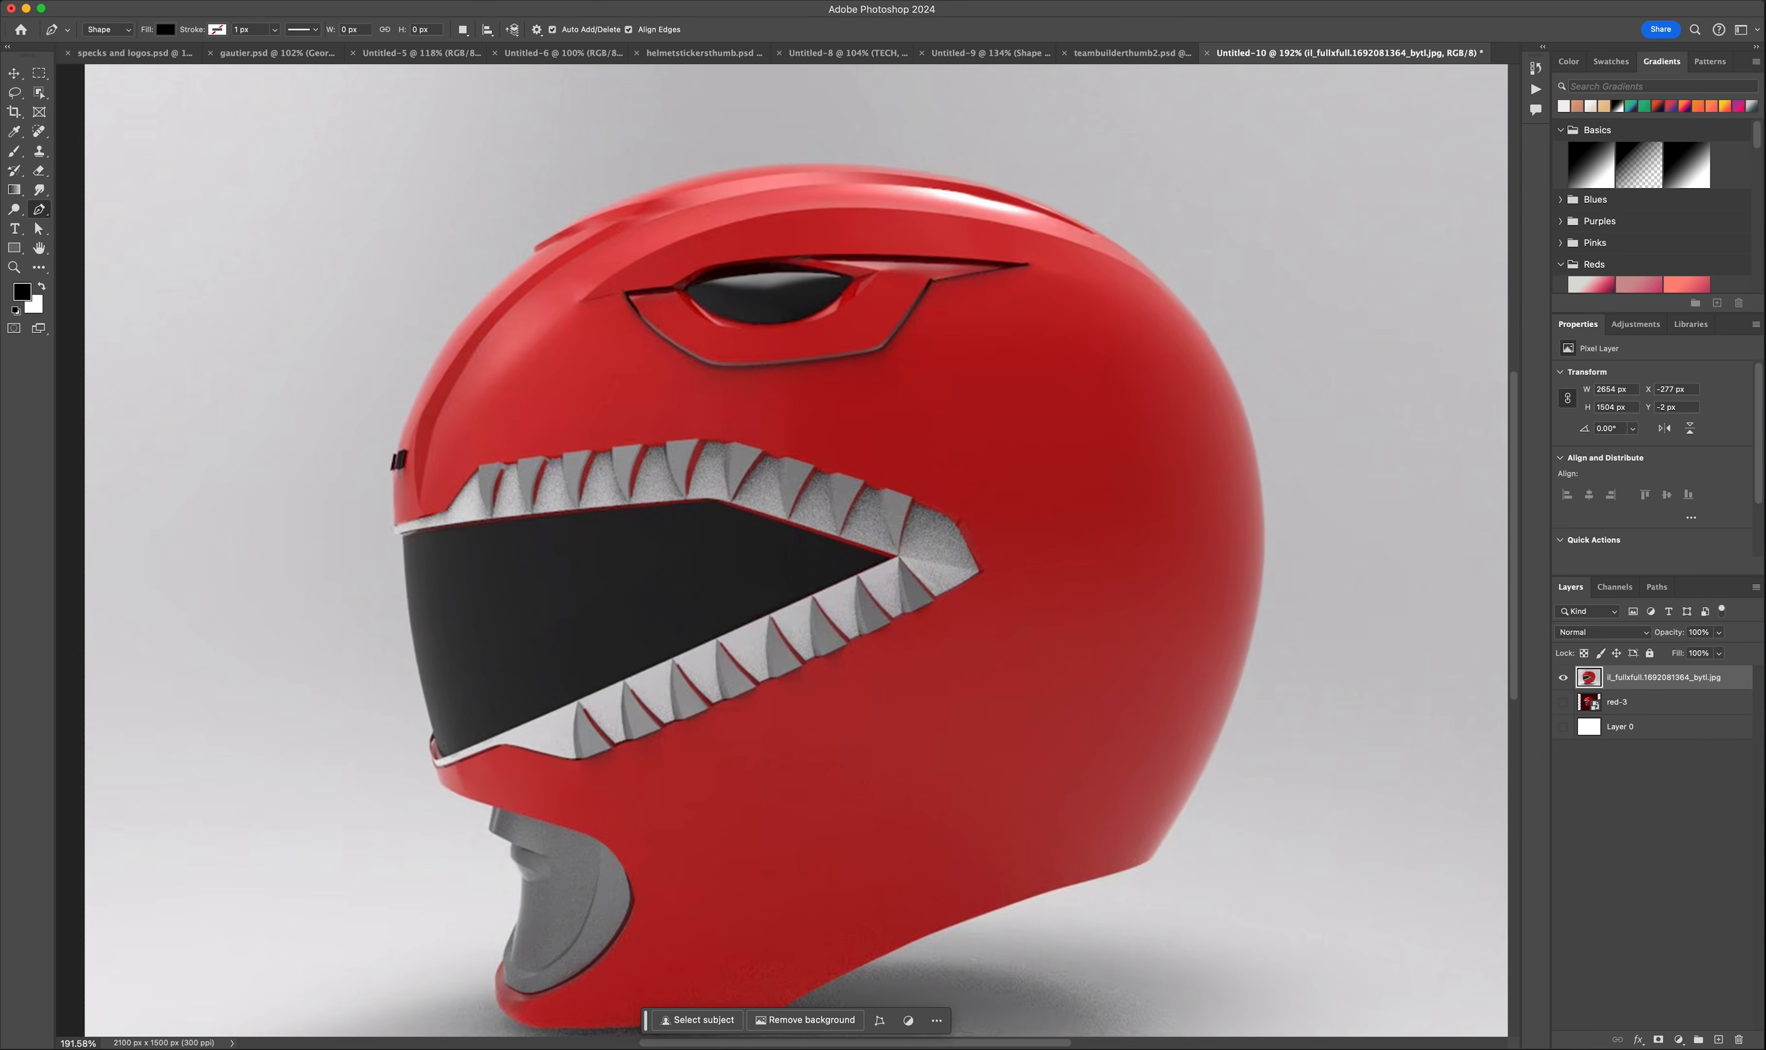
left_click(1718, 1039)
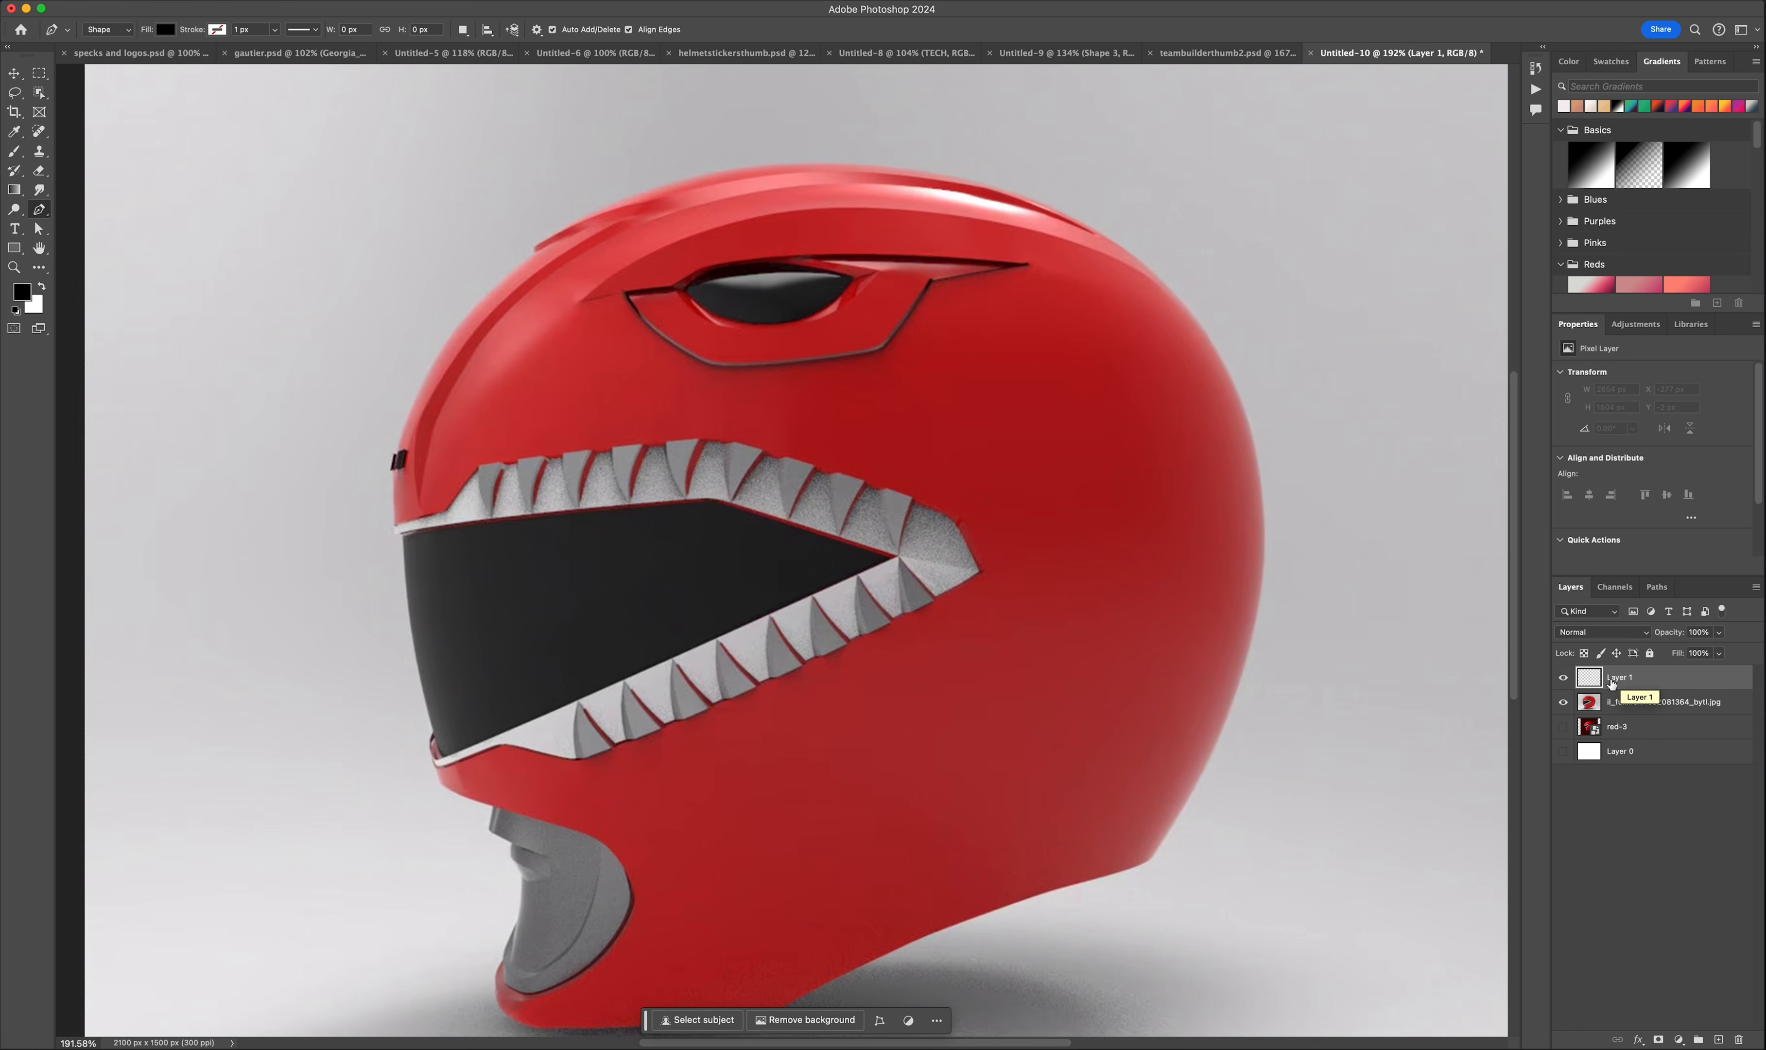
Step: Trace the toothed mouth strip around the visor with the Pen tool, using a black stroke without fill, and fill the finished shape grey
left_click(394, 524)
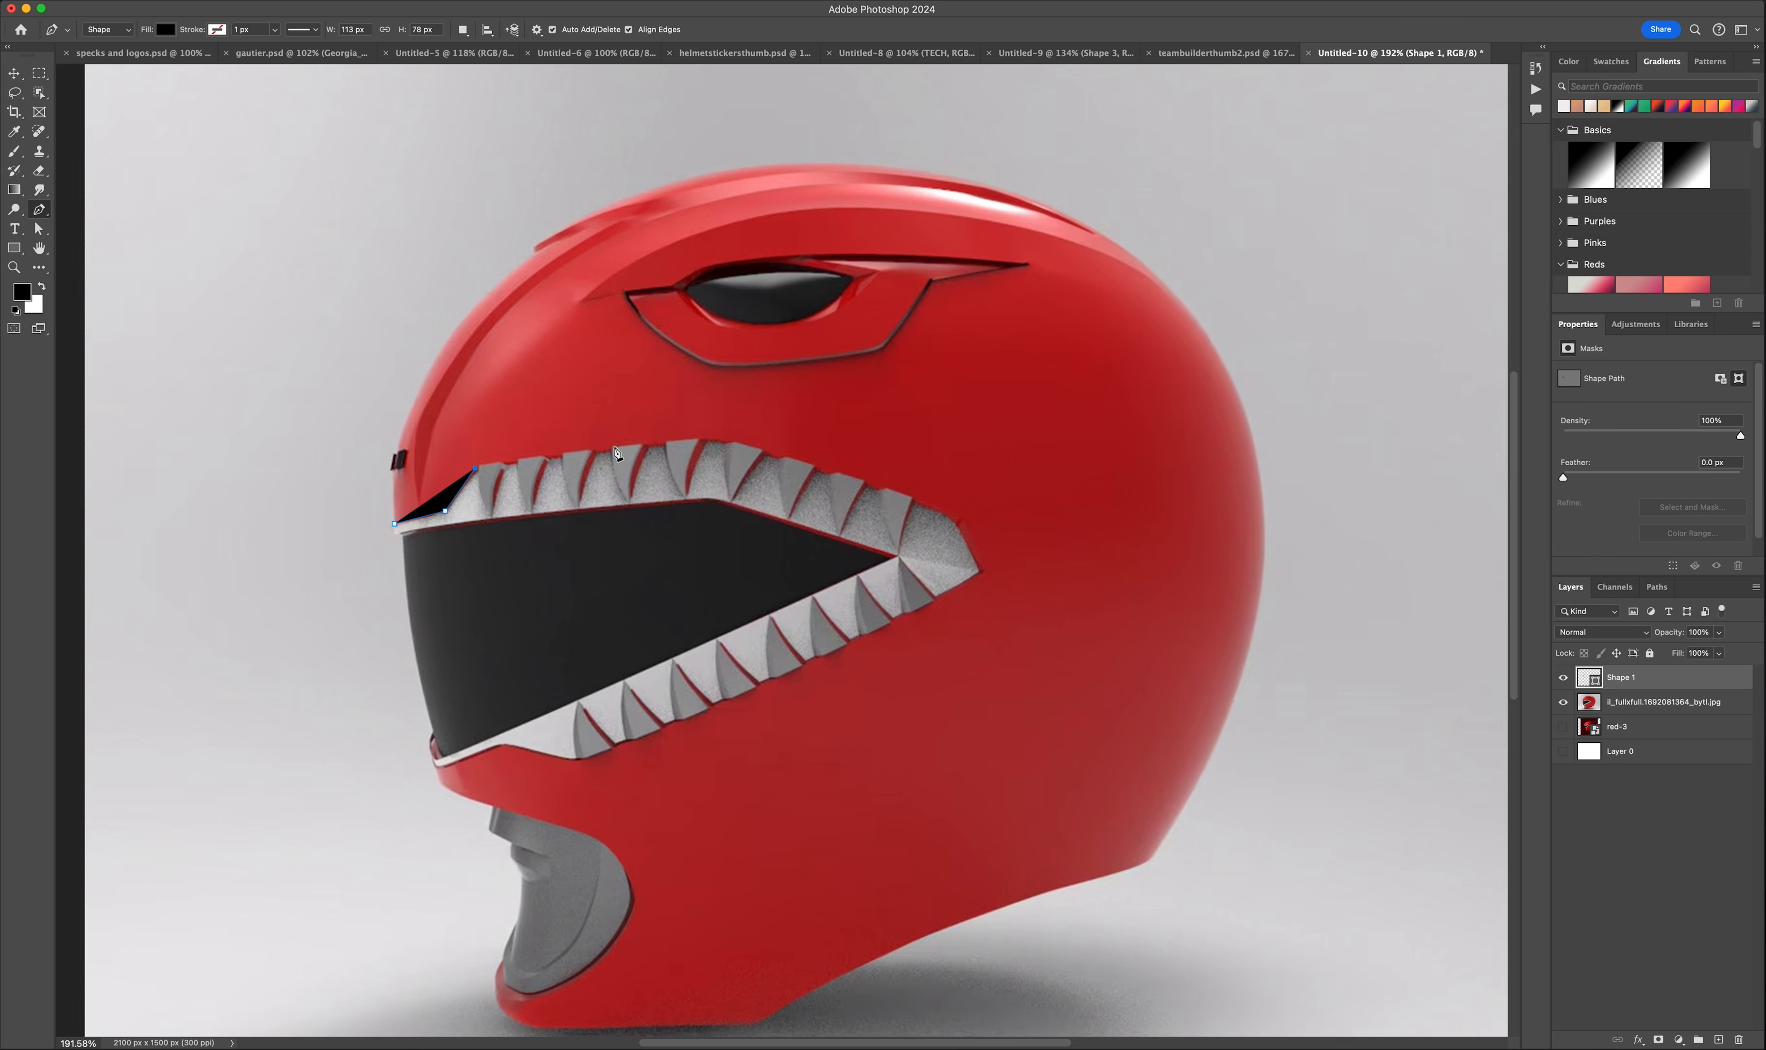
left_click(213, 30)
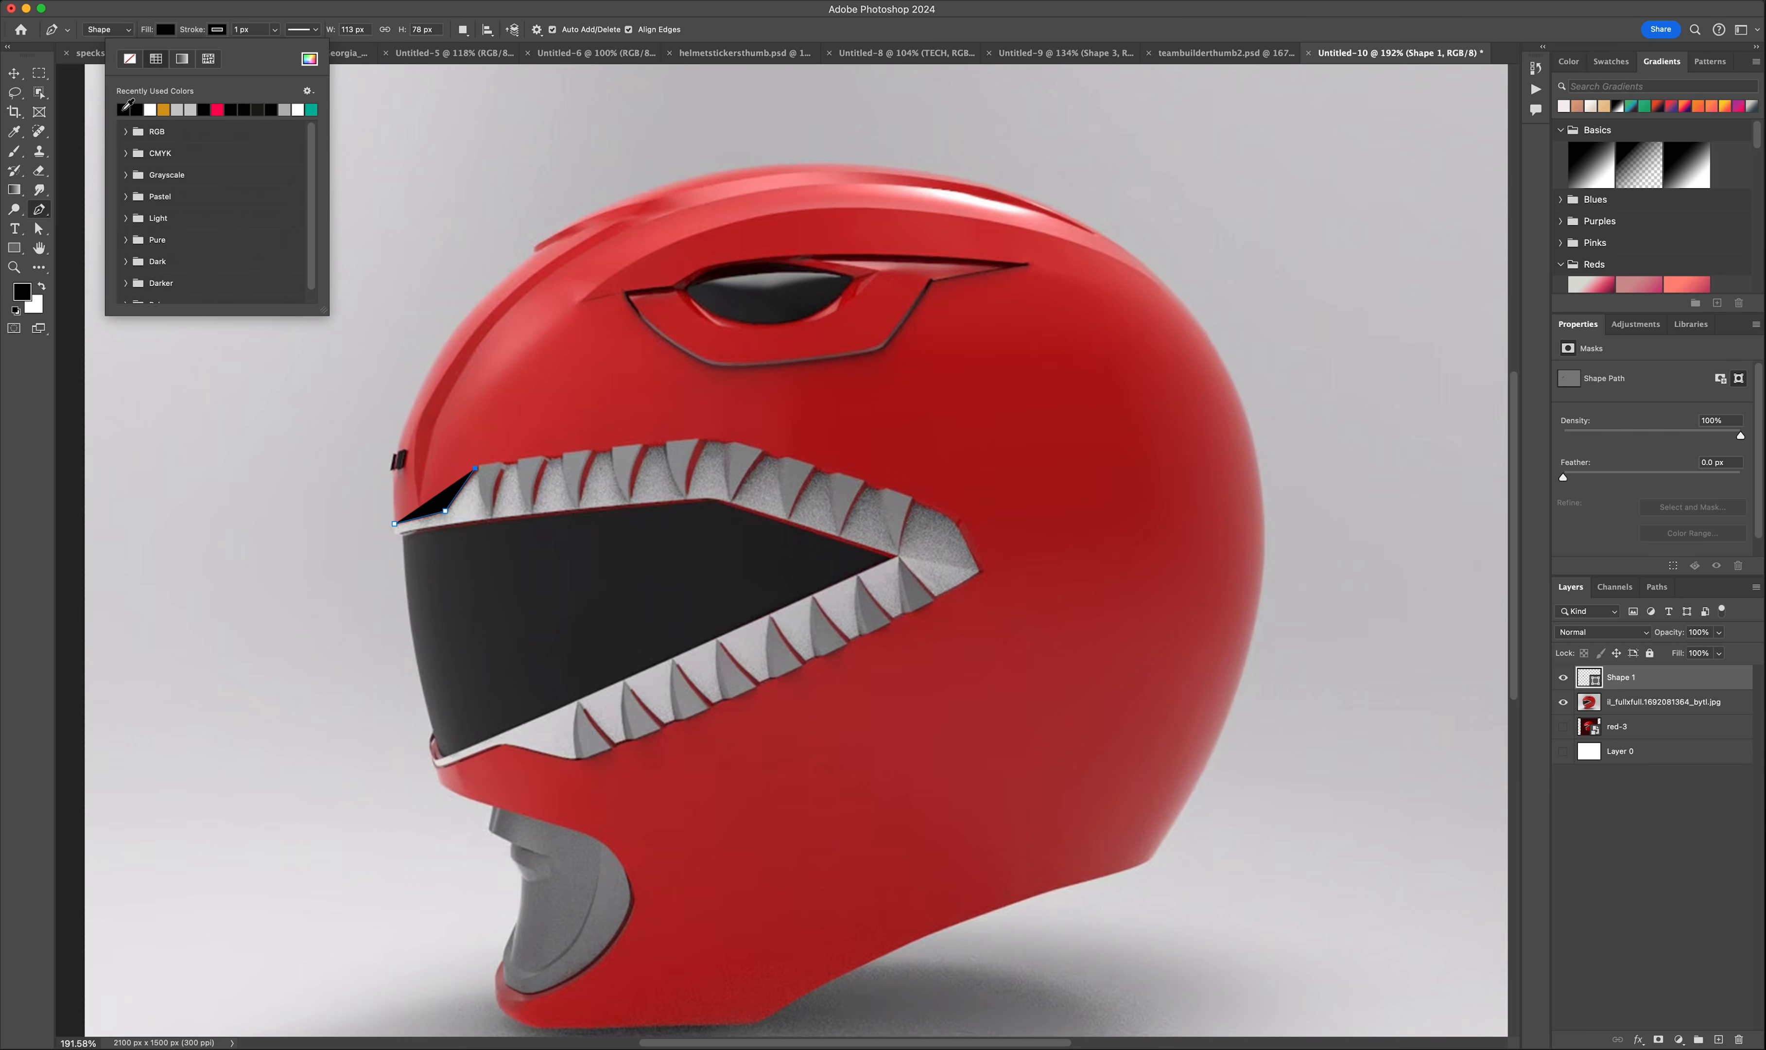
left_click(174, 33)
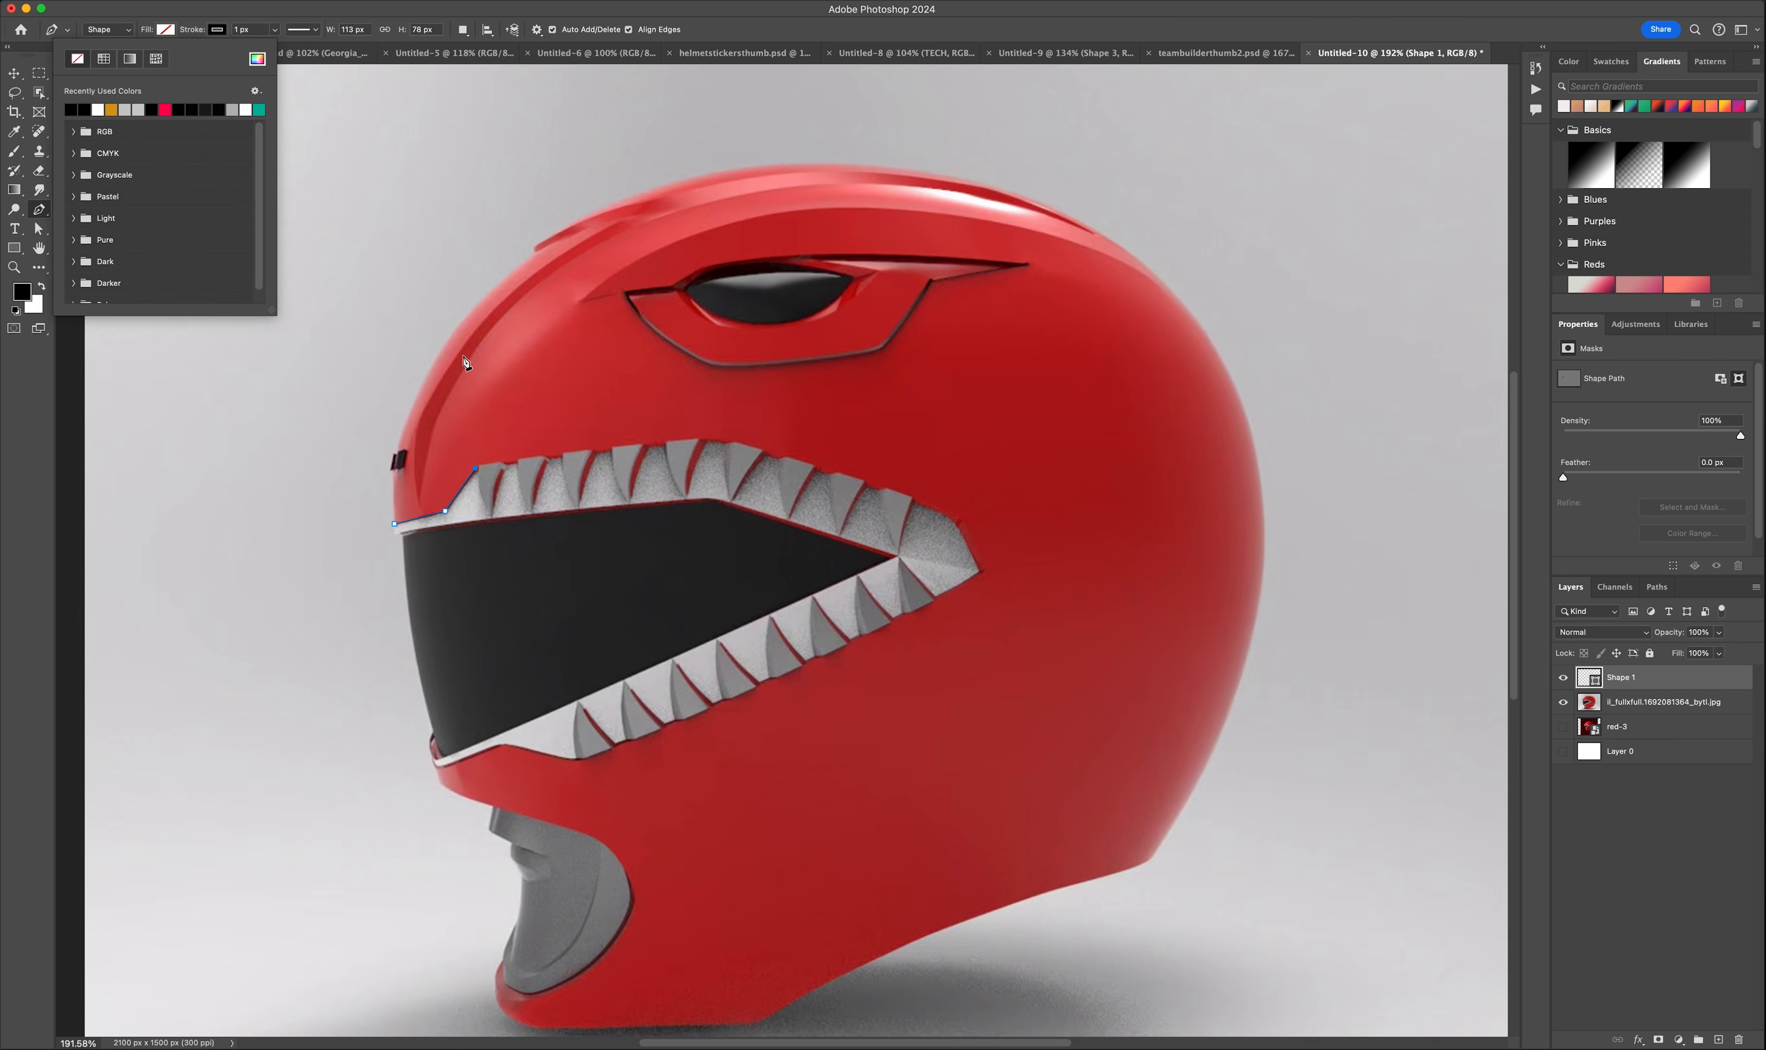
left_click(474, 471)
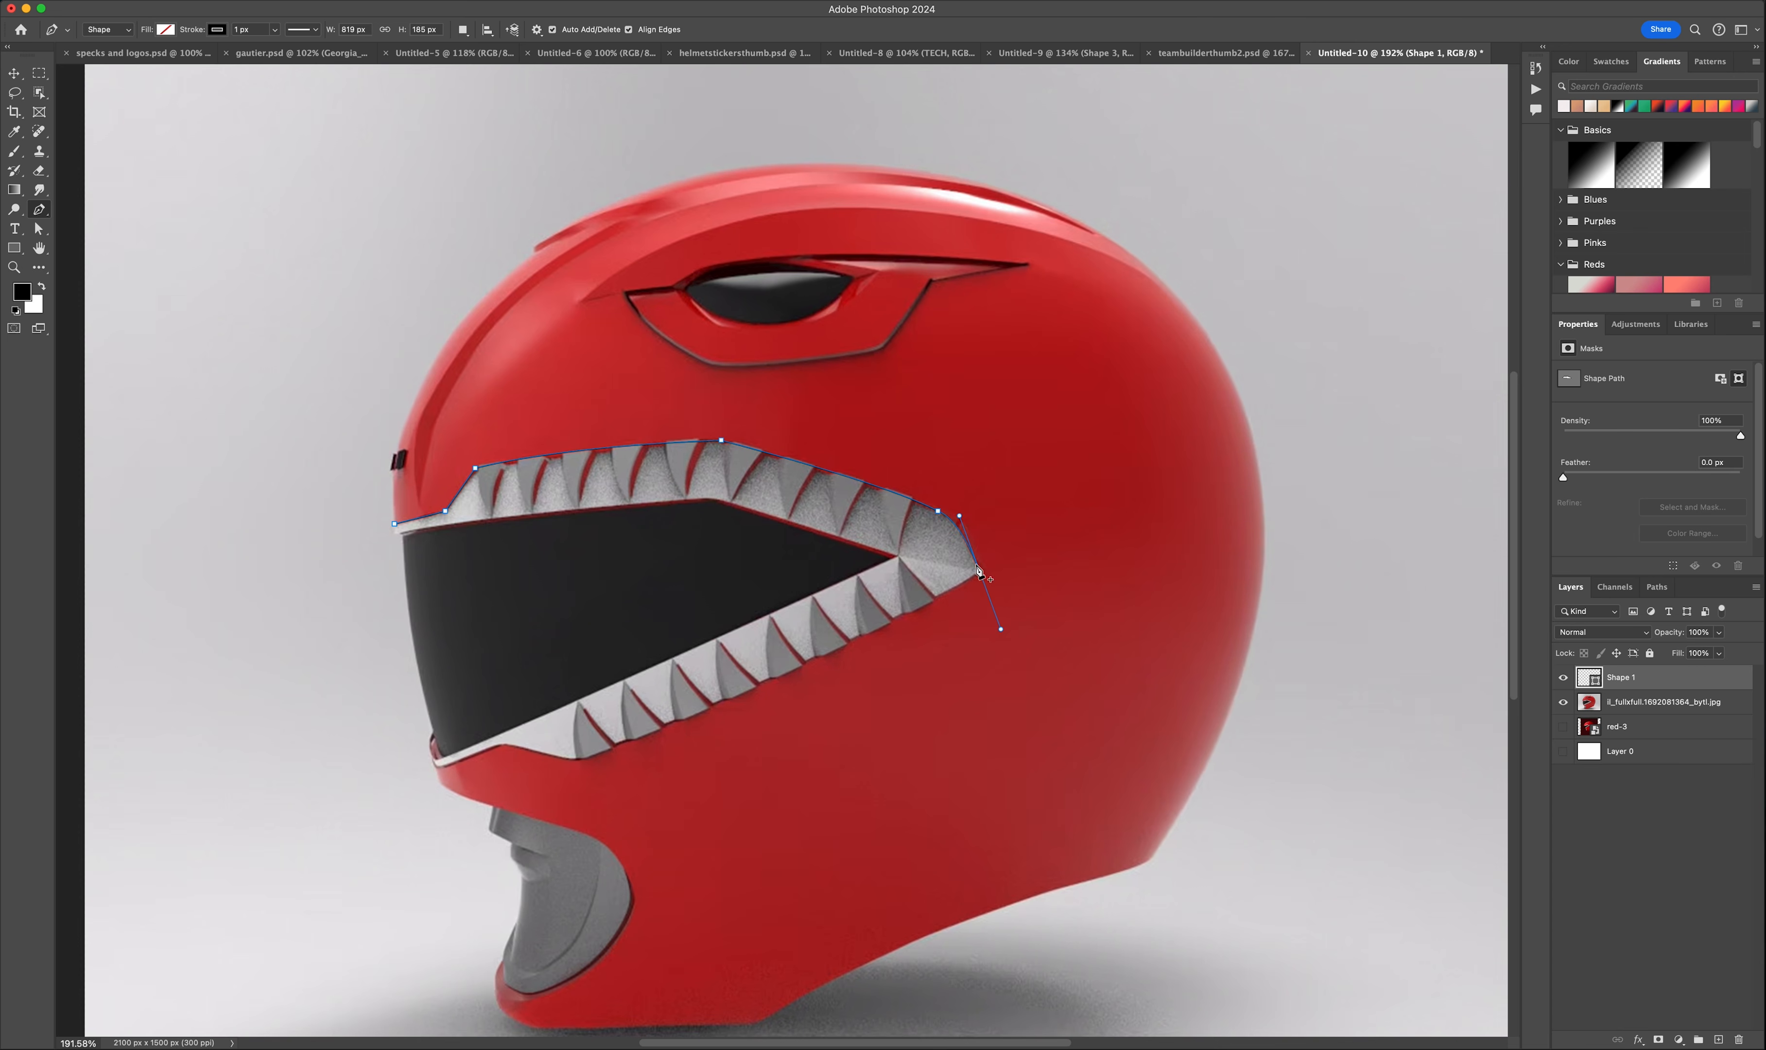
left_click(166, 29)
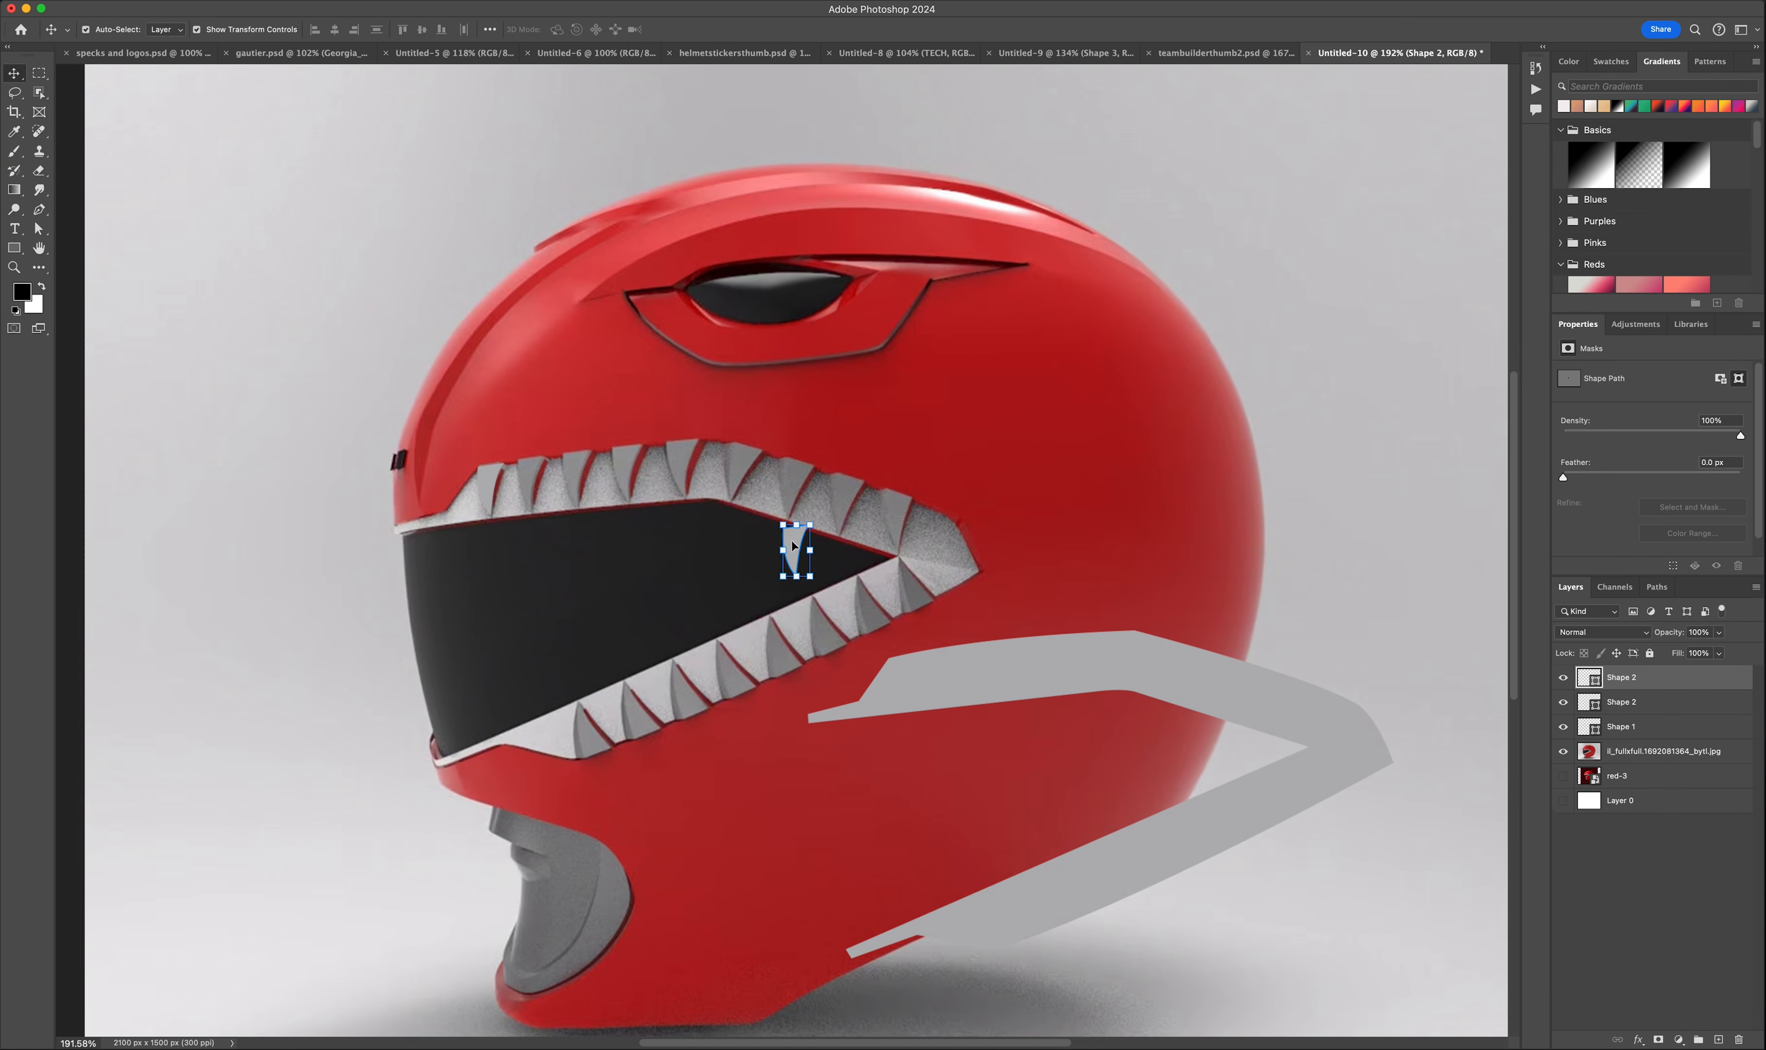
Step: Place copies of the tooth shape over the photo's upper teeth, rotating and stretching them to fit each tooth
left_click_drag(792, 546, 580, 466)
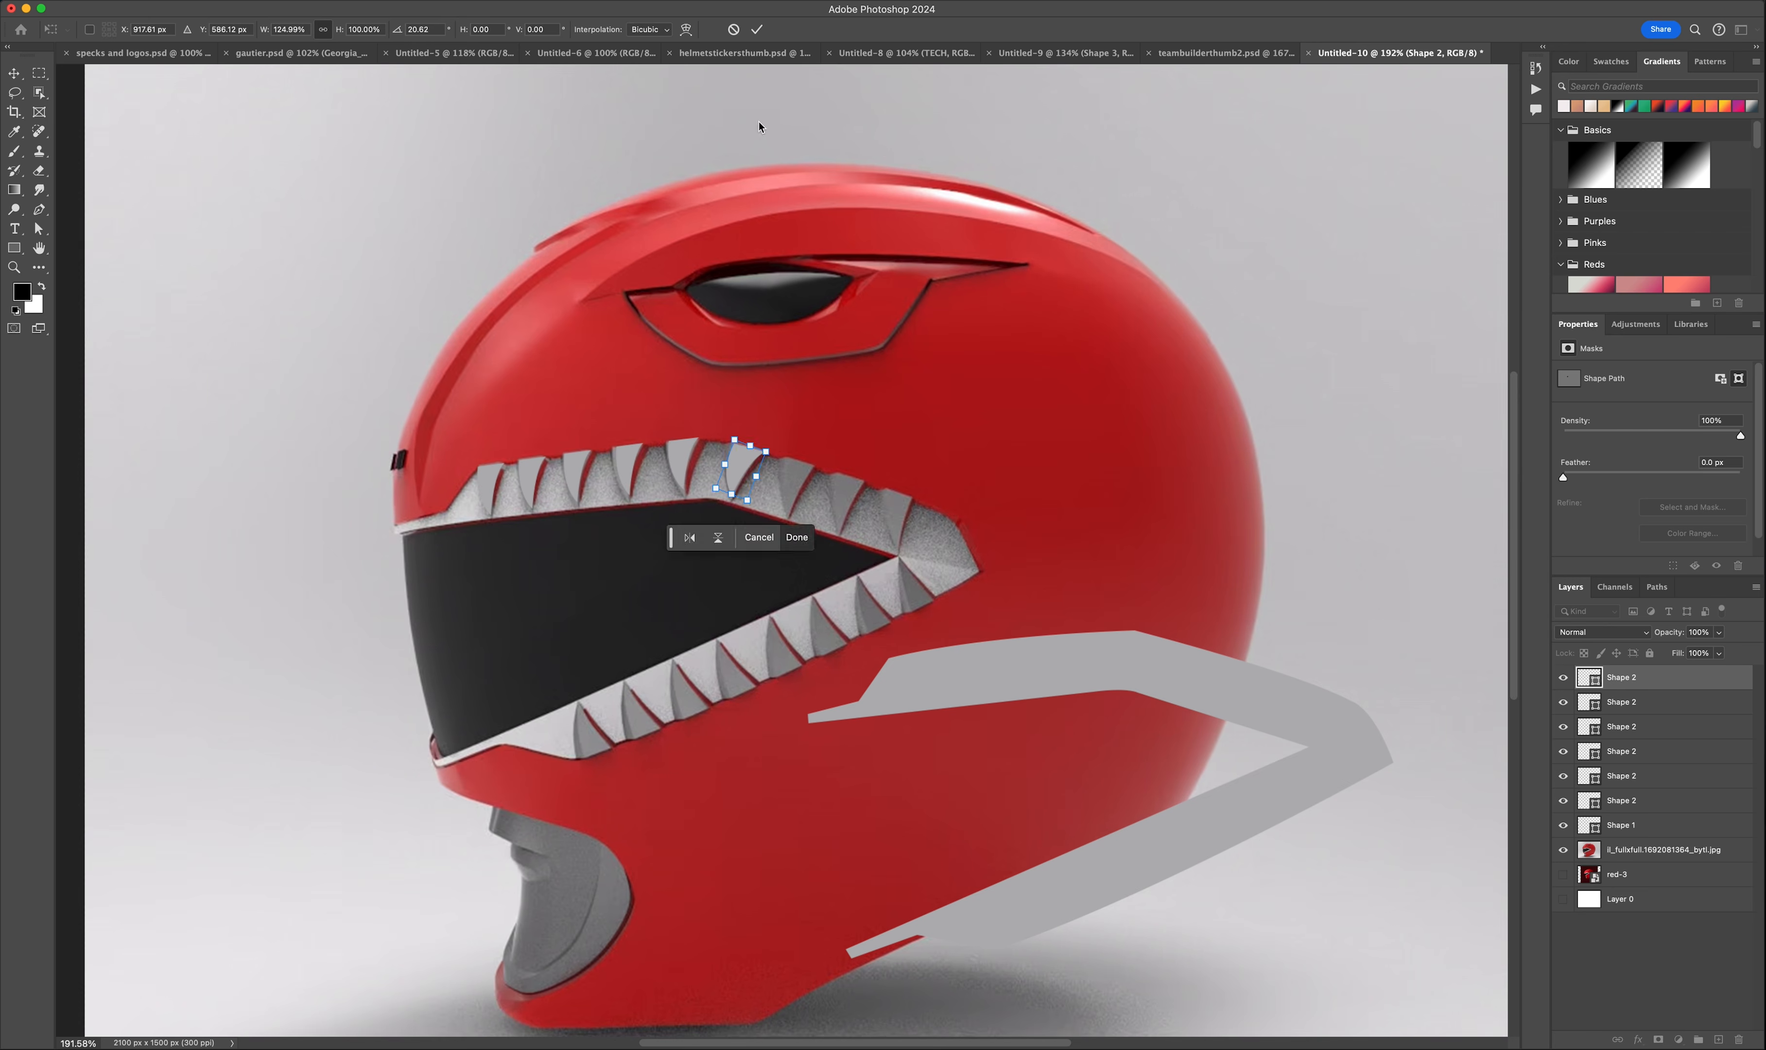
left_click_drag(817, 455, 821, 468)
key("Return")
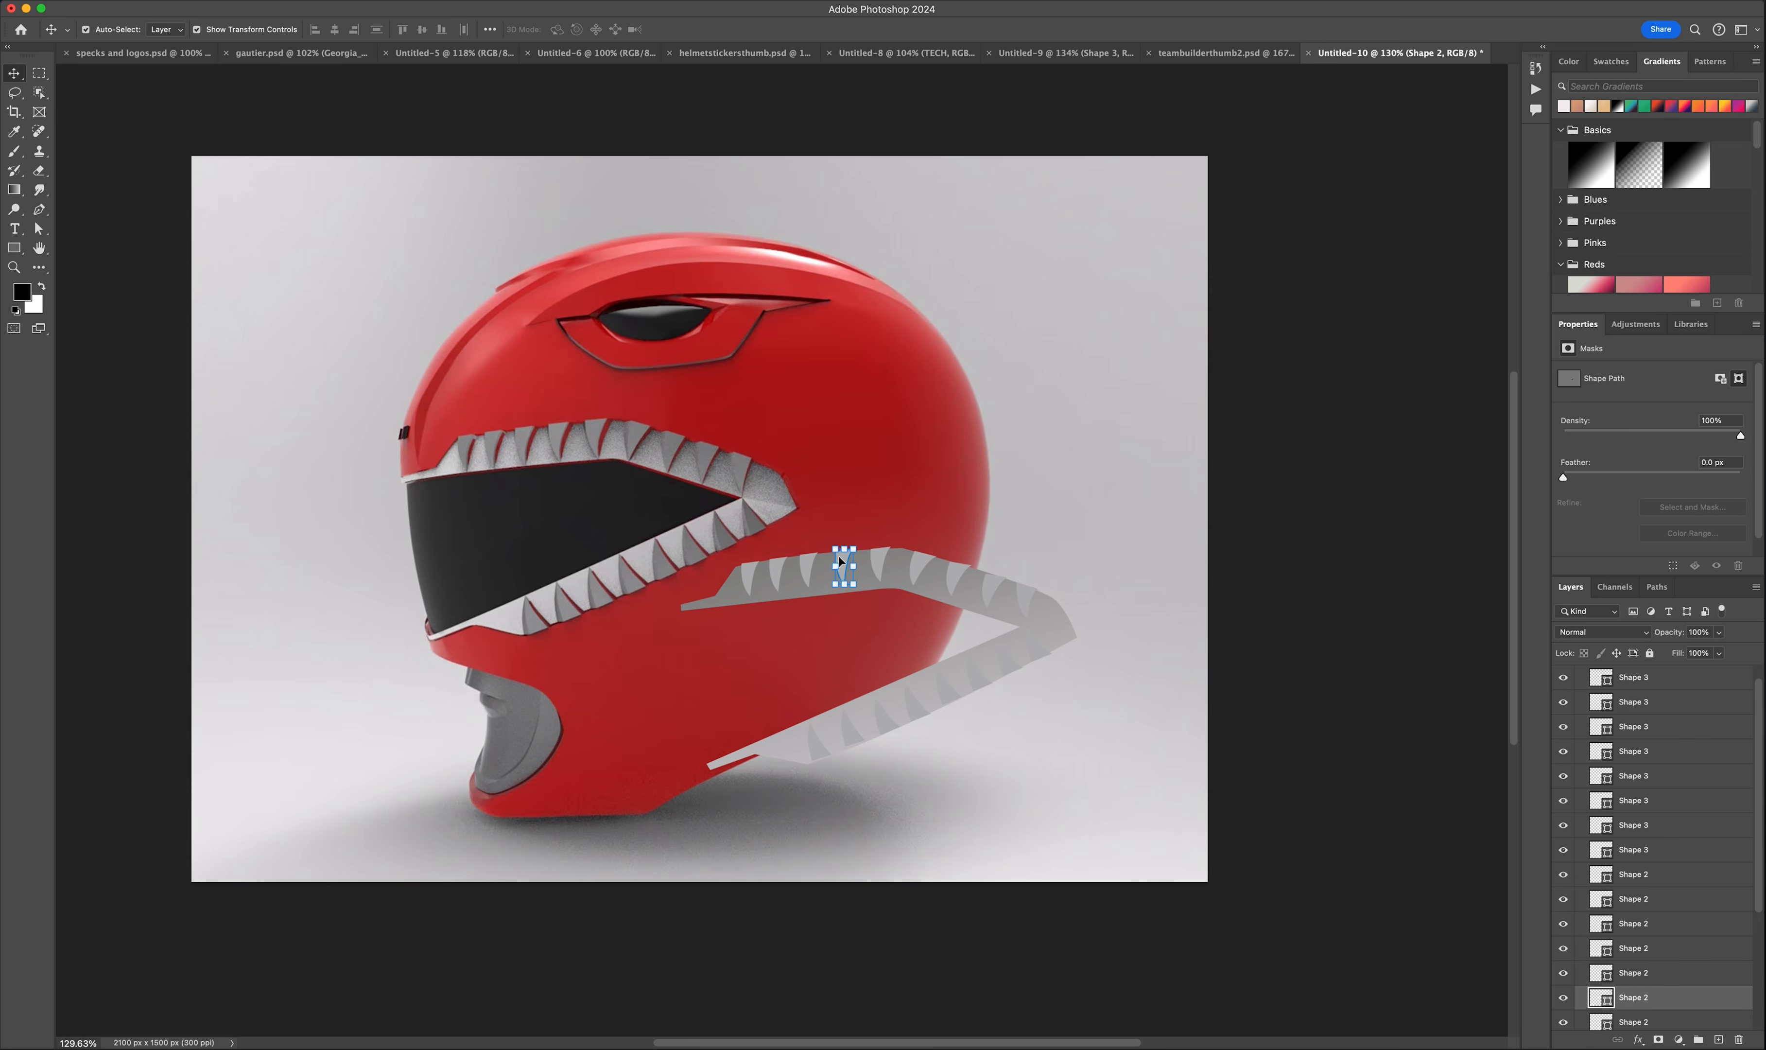
left_click(1325, 537)
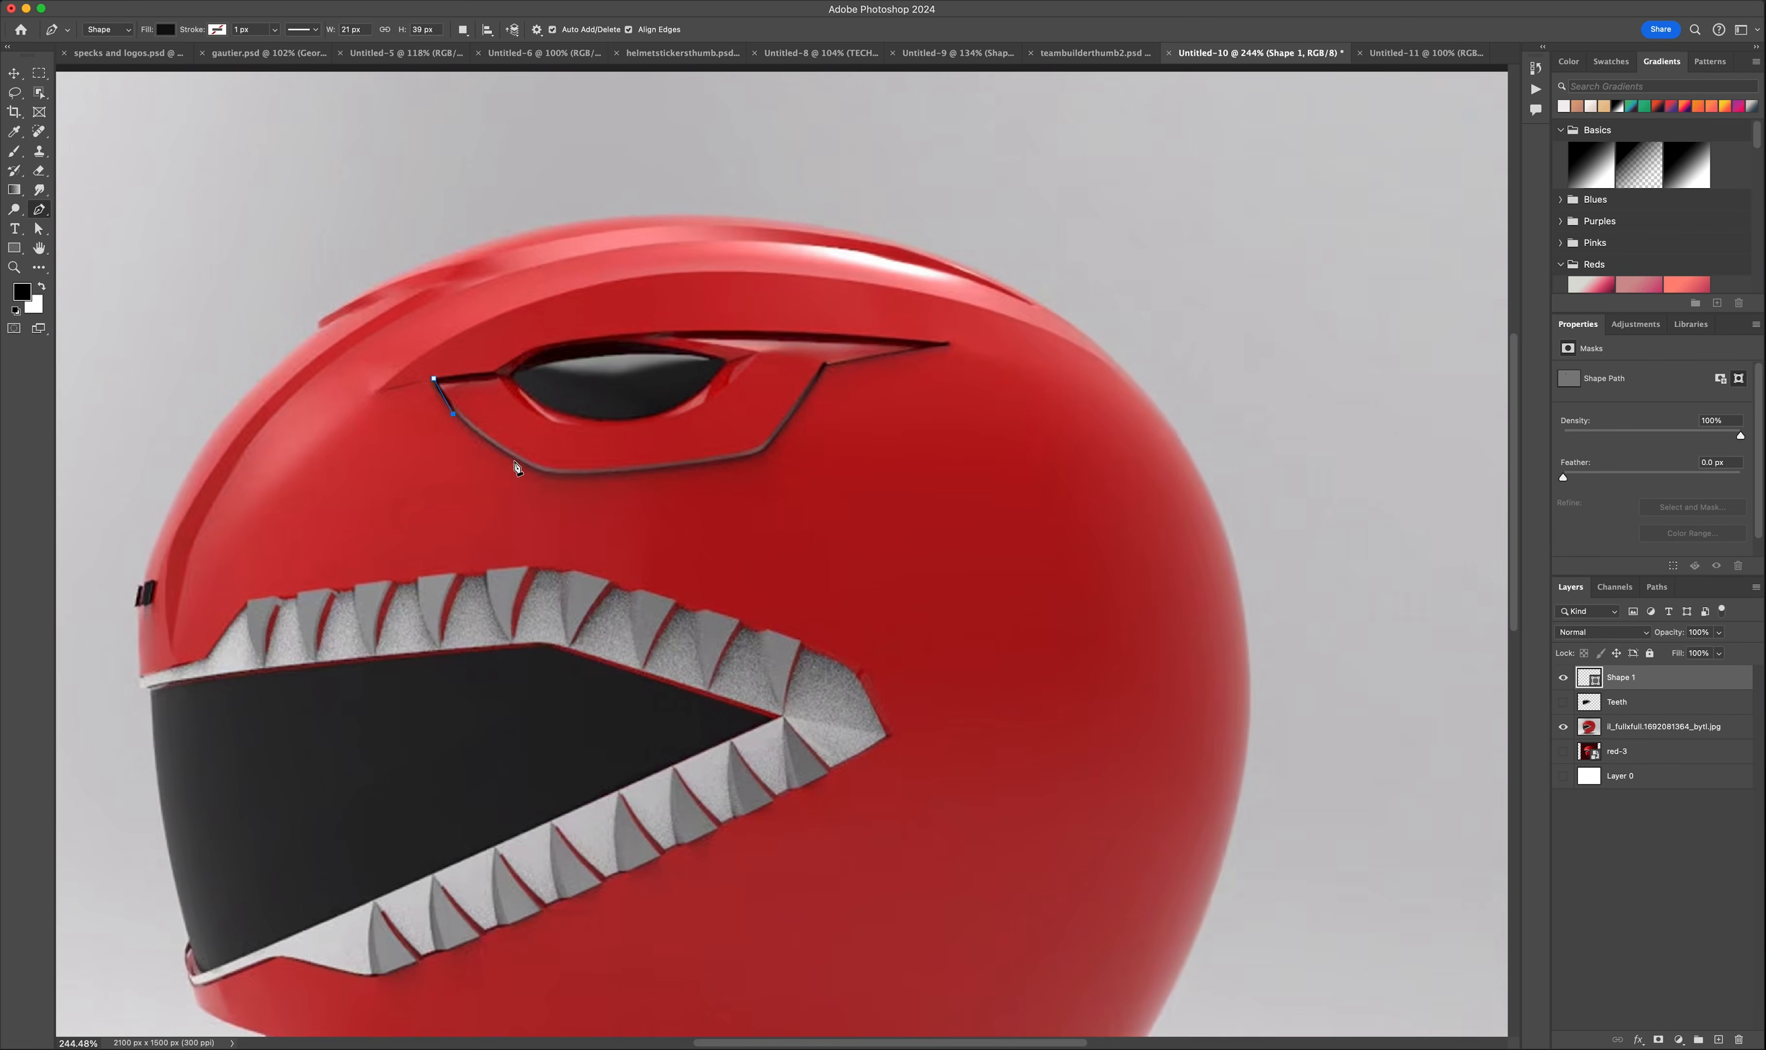
Step: Trace the helmet's dark eye lens as a Pen tool shape, with the fill set to none while outlining
left_click(78, 60)
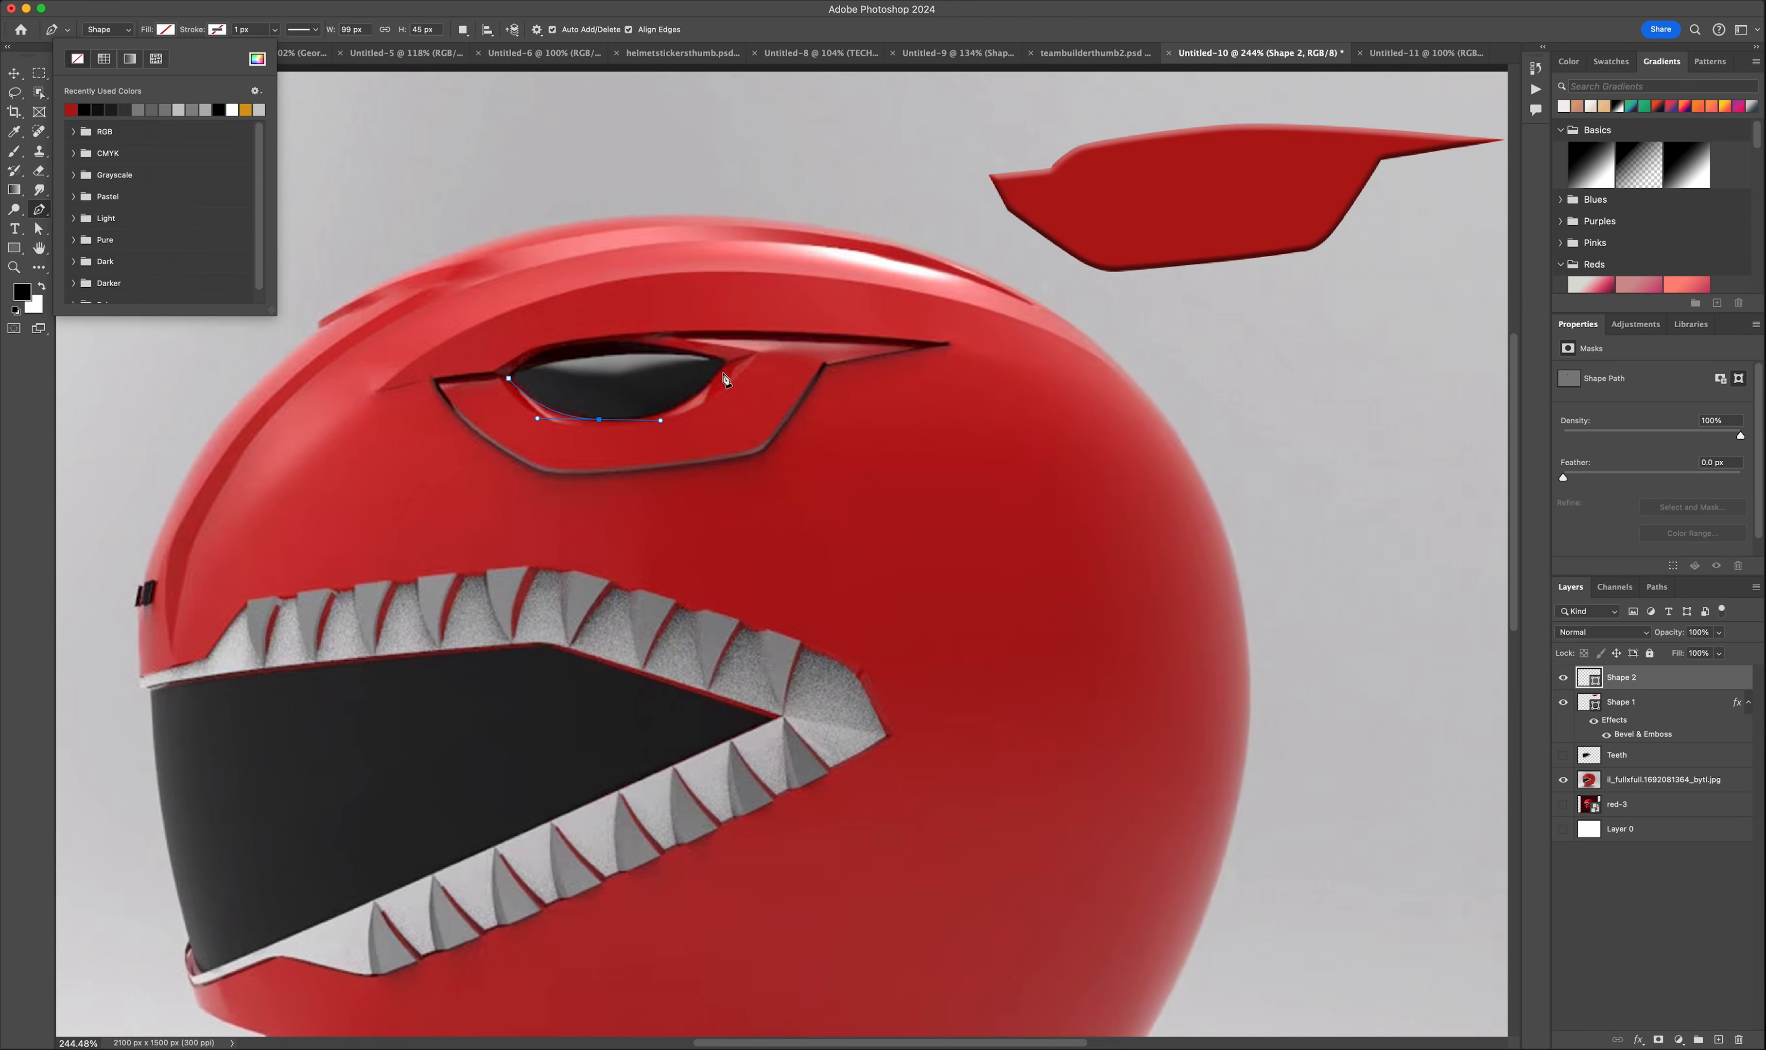
left_click(728, 361)
left_click(551, 349)
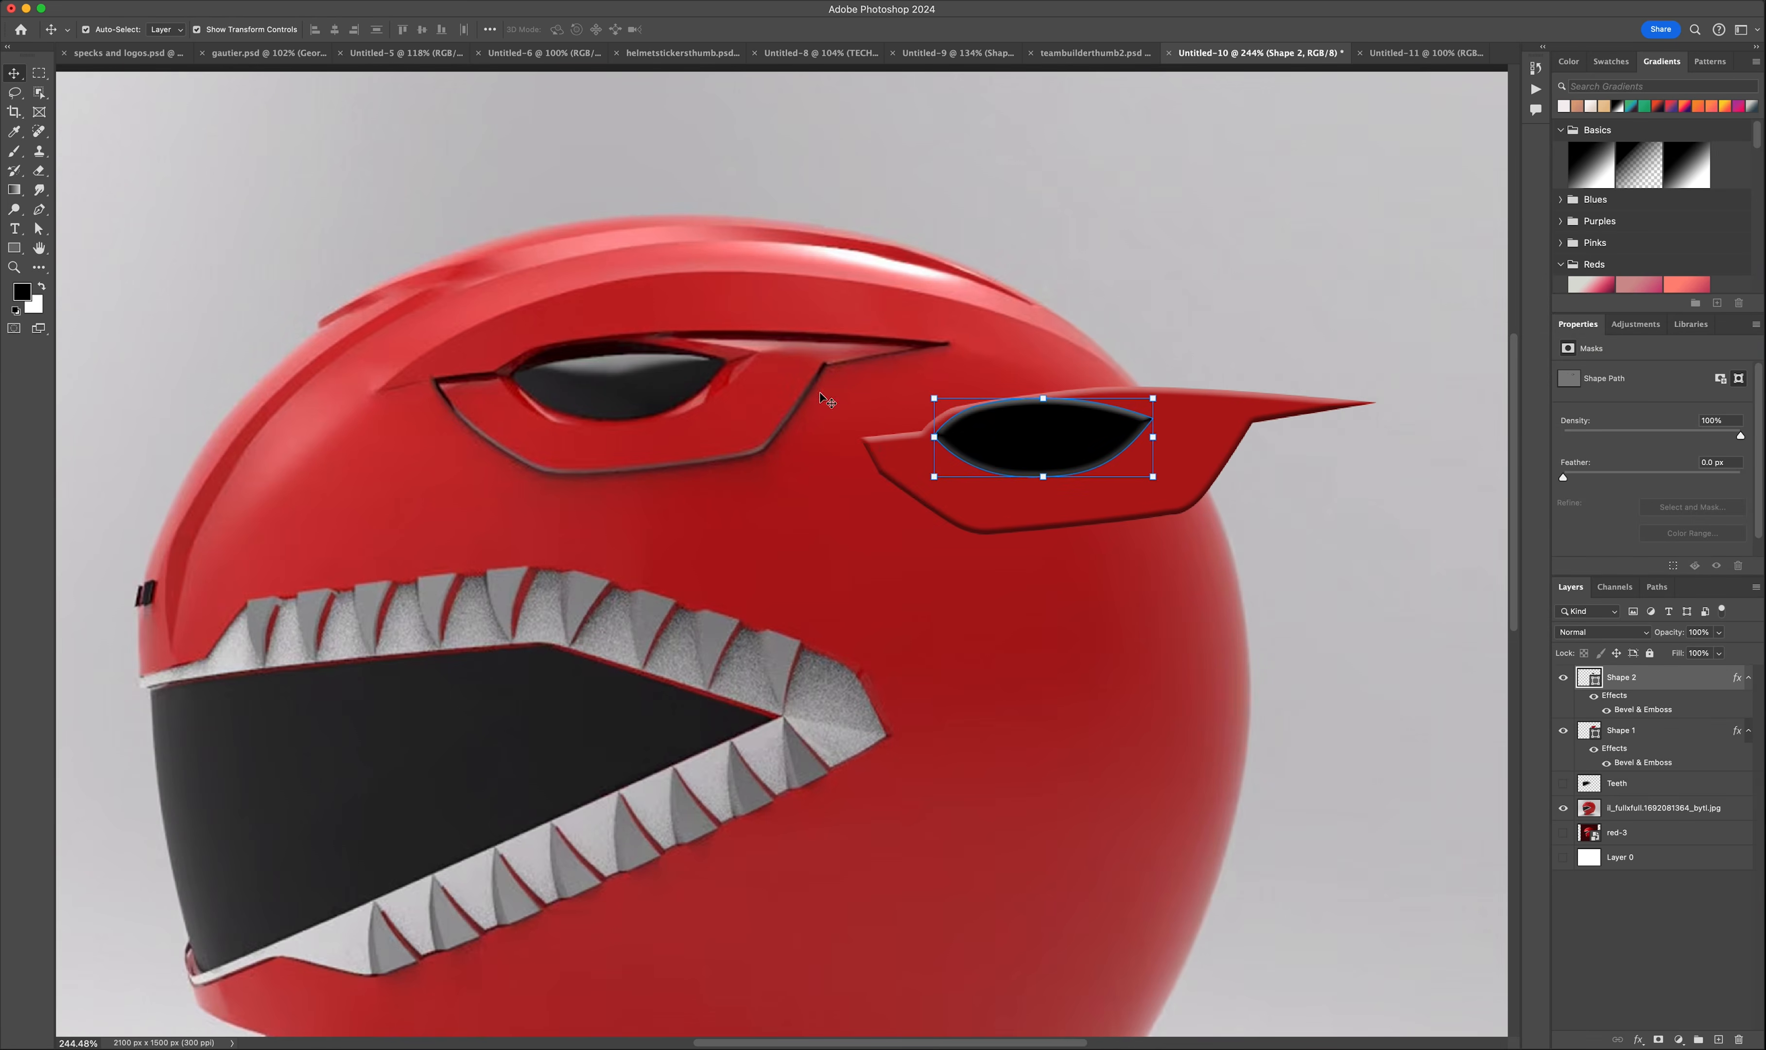
left_click(627, 375)
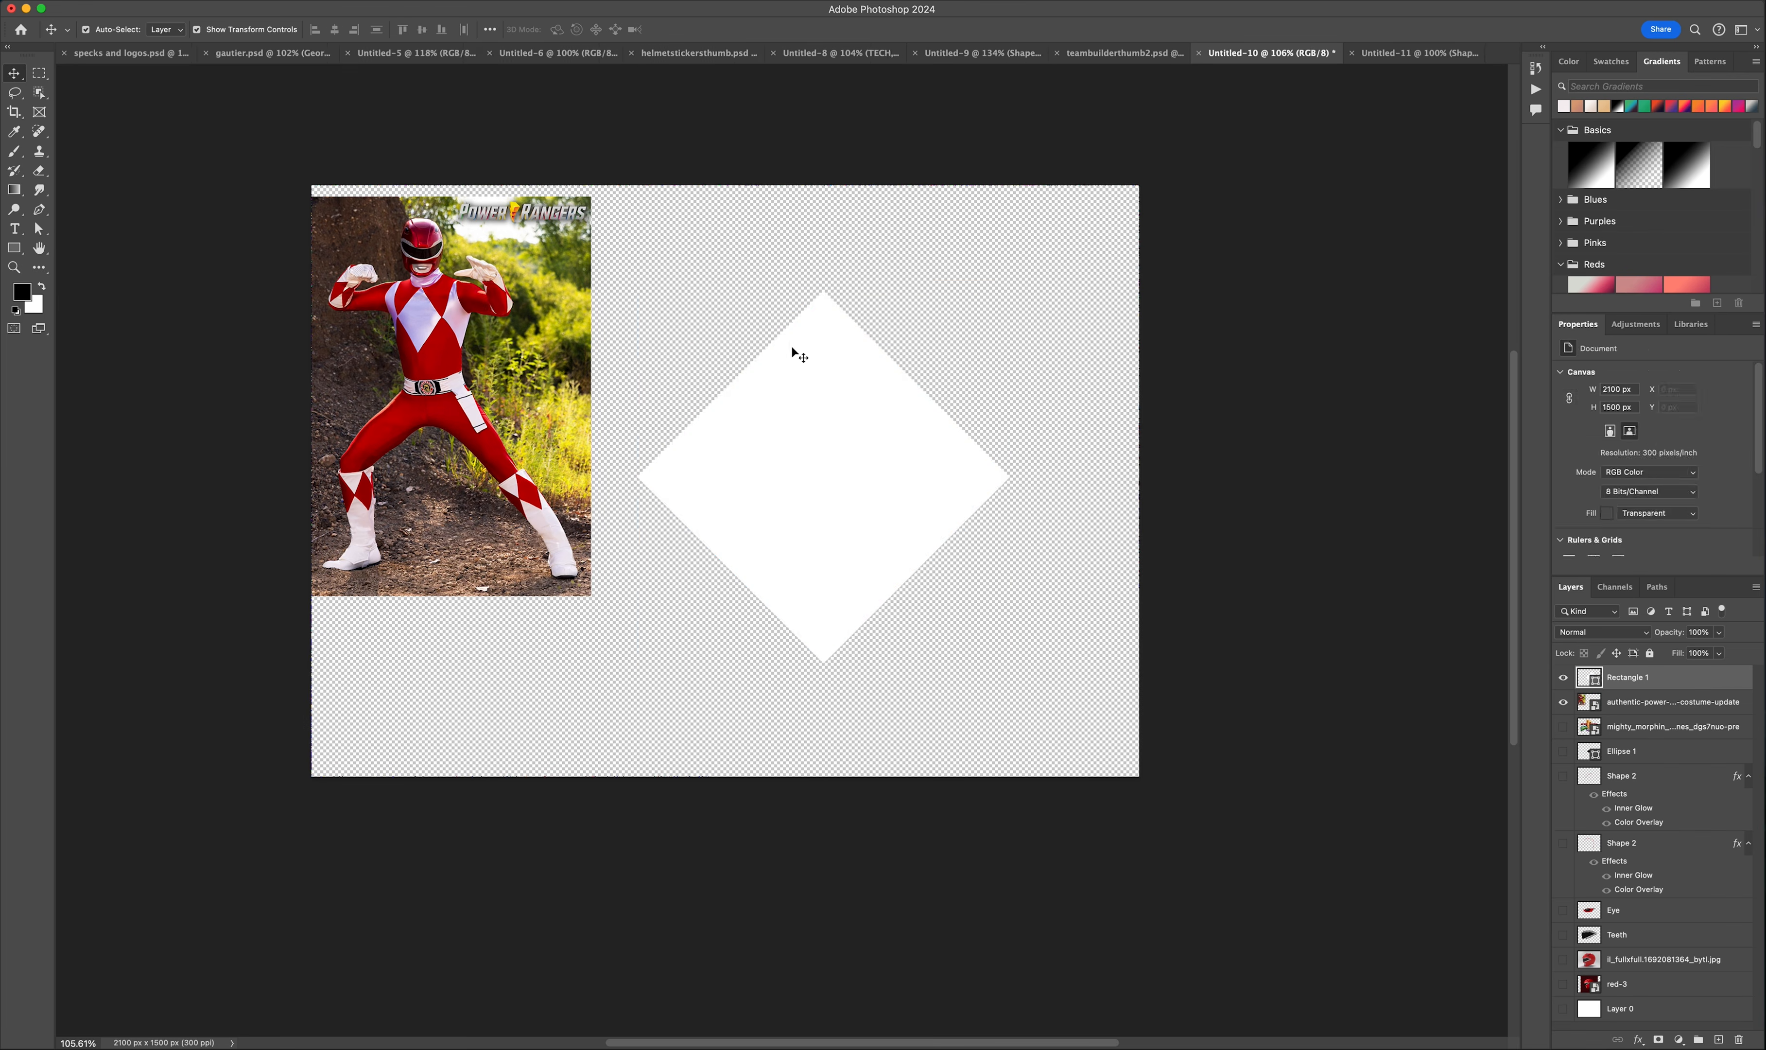
Step: Stretch the white diamond's upper and lower points to about 1324 px tall, then scale it down and move it toward the canvas's left side
left_click(823, 291)
left_click_drag(823, 291, 823, 225)
left_click_drag(823, 663, 822, 747)
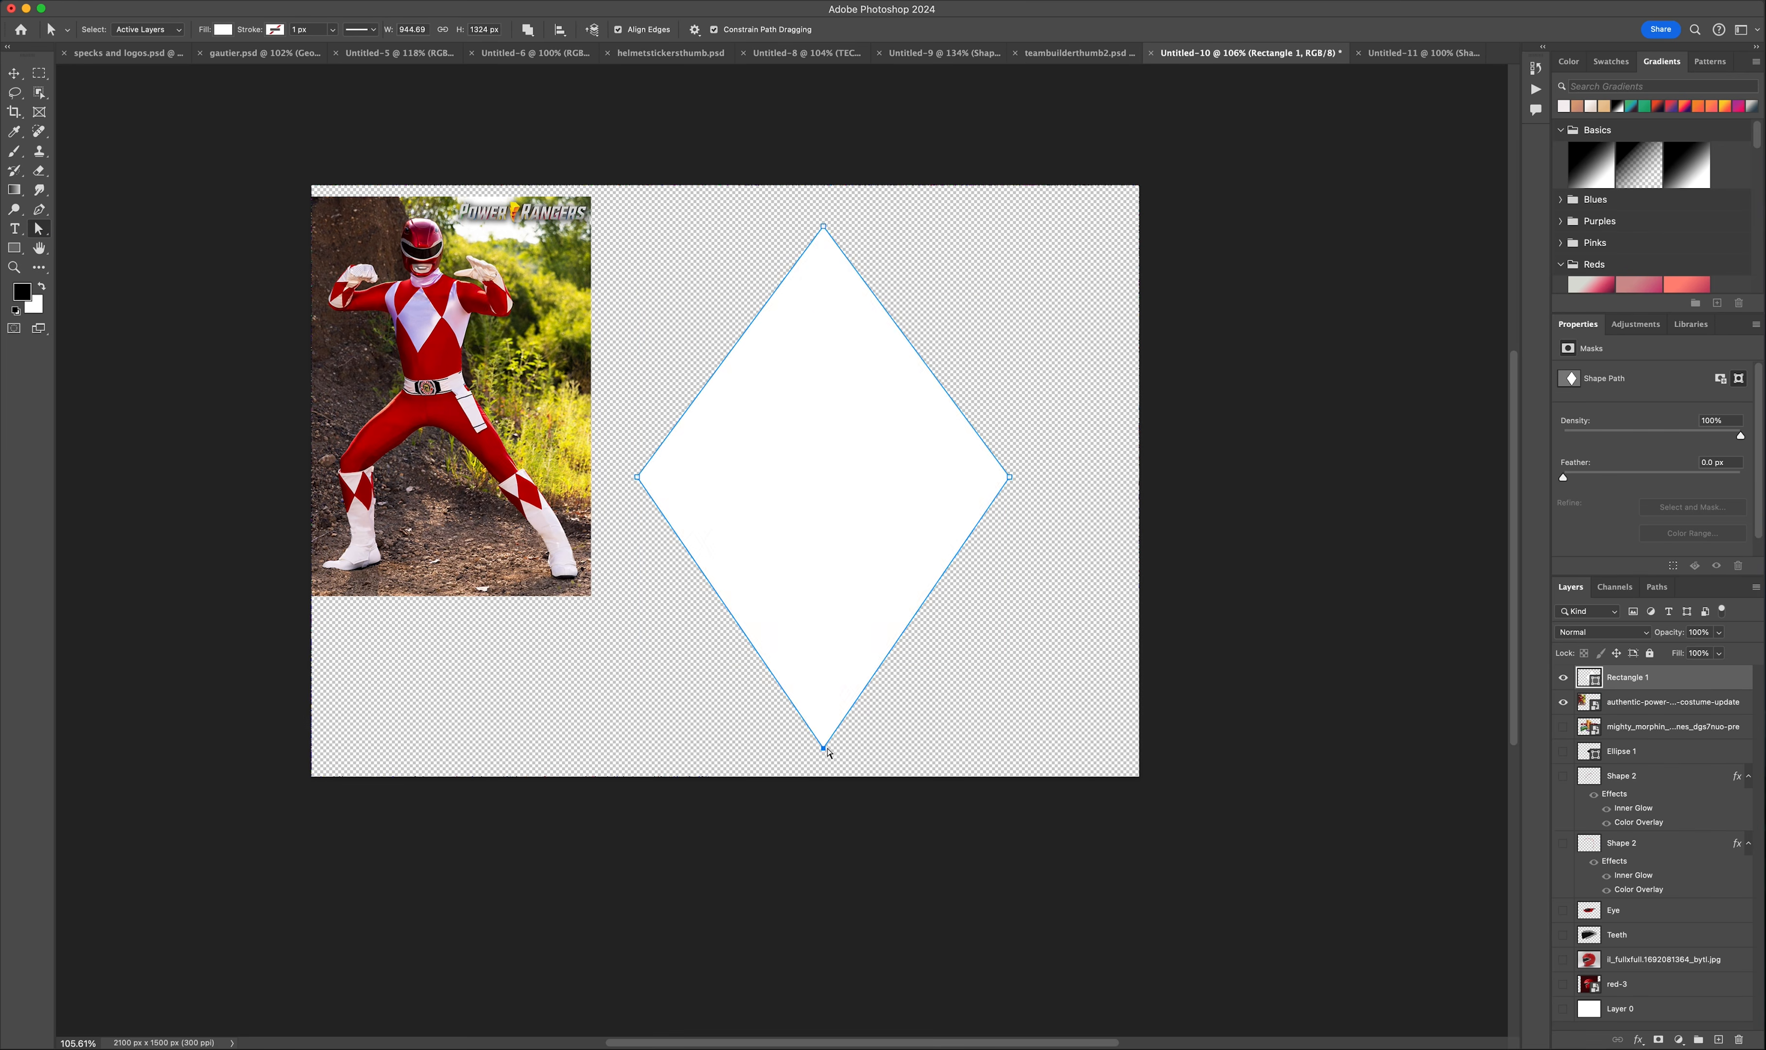
key("super+t")
left_click_drag(1009, 224, 883, 402)
key("v")
left_click_drag(770, 502, 542, 481)
Step: Hide the costume photo and duplicate the diamond to form a horizontal row of three touching diamonds
left_click(1563, 702)
key("super+j")
left_click_drag(361, 497, 406, 498)
key("Return")
key("super+z")
left_click_drag(456, 436, 941, 436)
Step: Export the row of three diamonds as a transparent 900 x 643 px PNG
key("alt+shift+super+w")
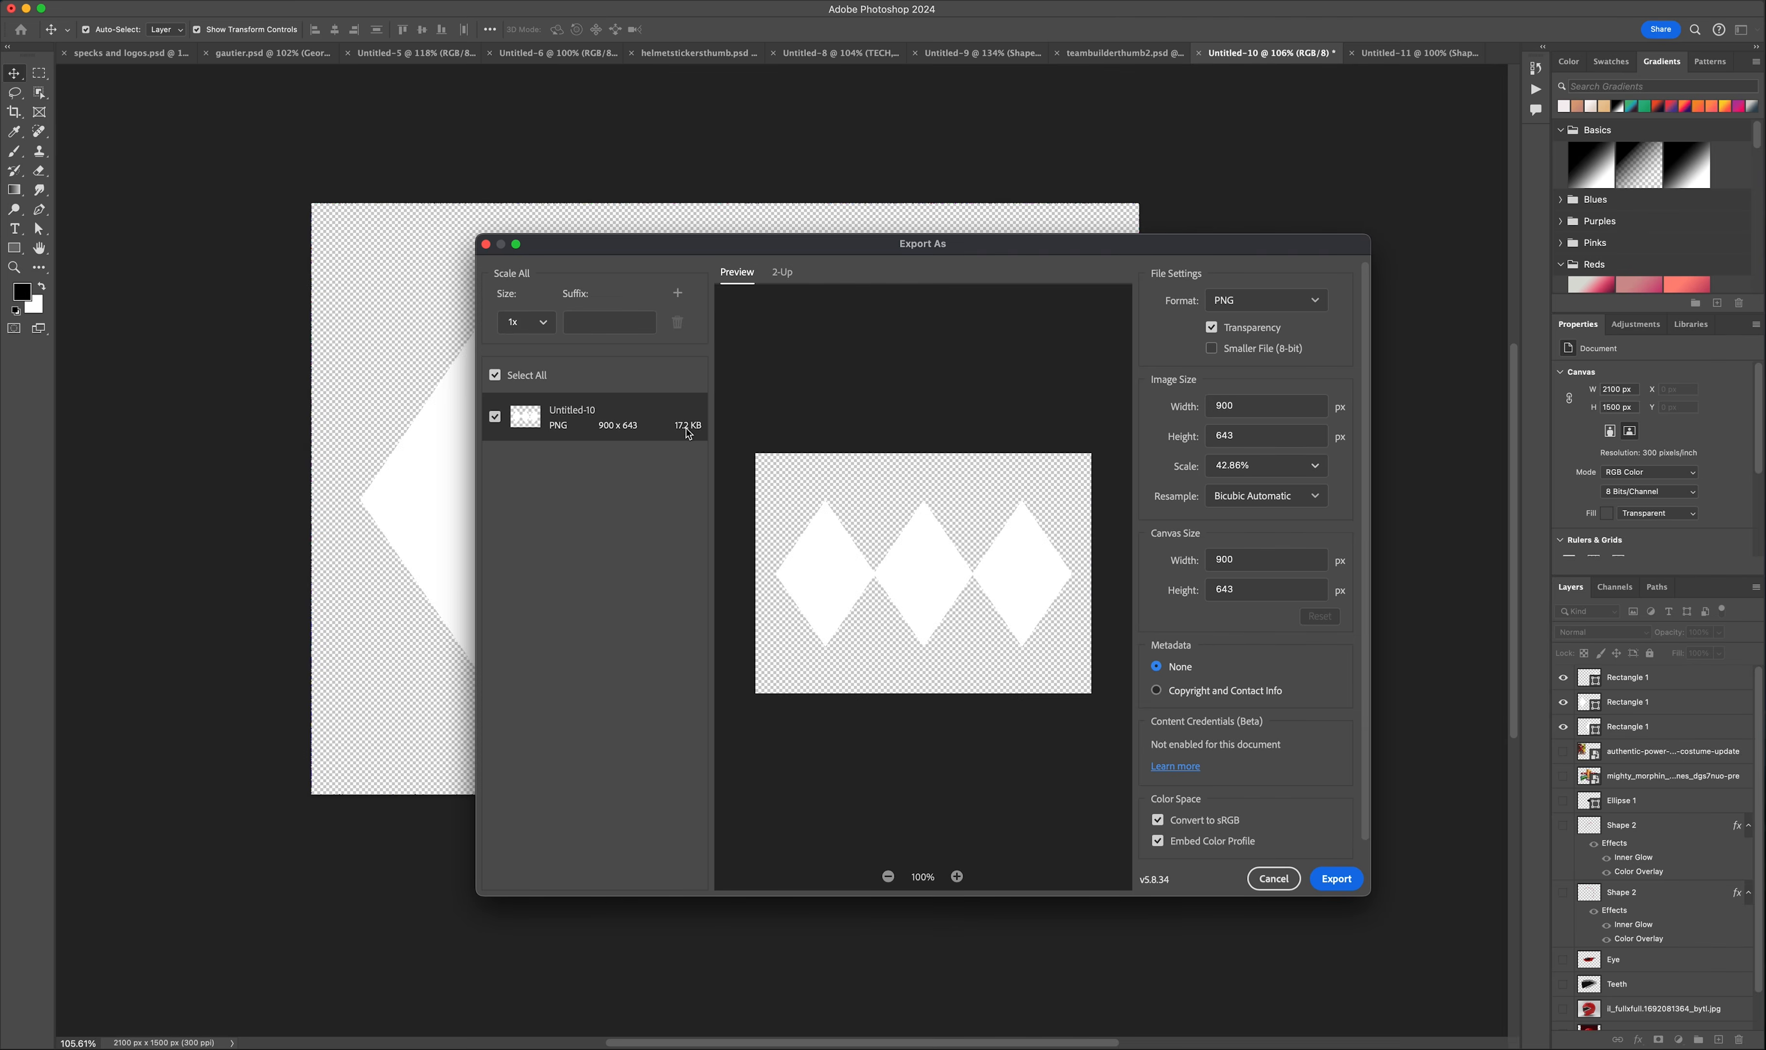
left_click(1337, 876)
key("Return")
Step: Merge the three diamond layers into one, hide the merged layer and show the costume photo
left_click(1627, 677)
left_click(1628, 727, "shift")
key("super+e")
left_click(1563, 676)
left_click(1563, 702)
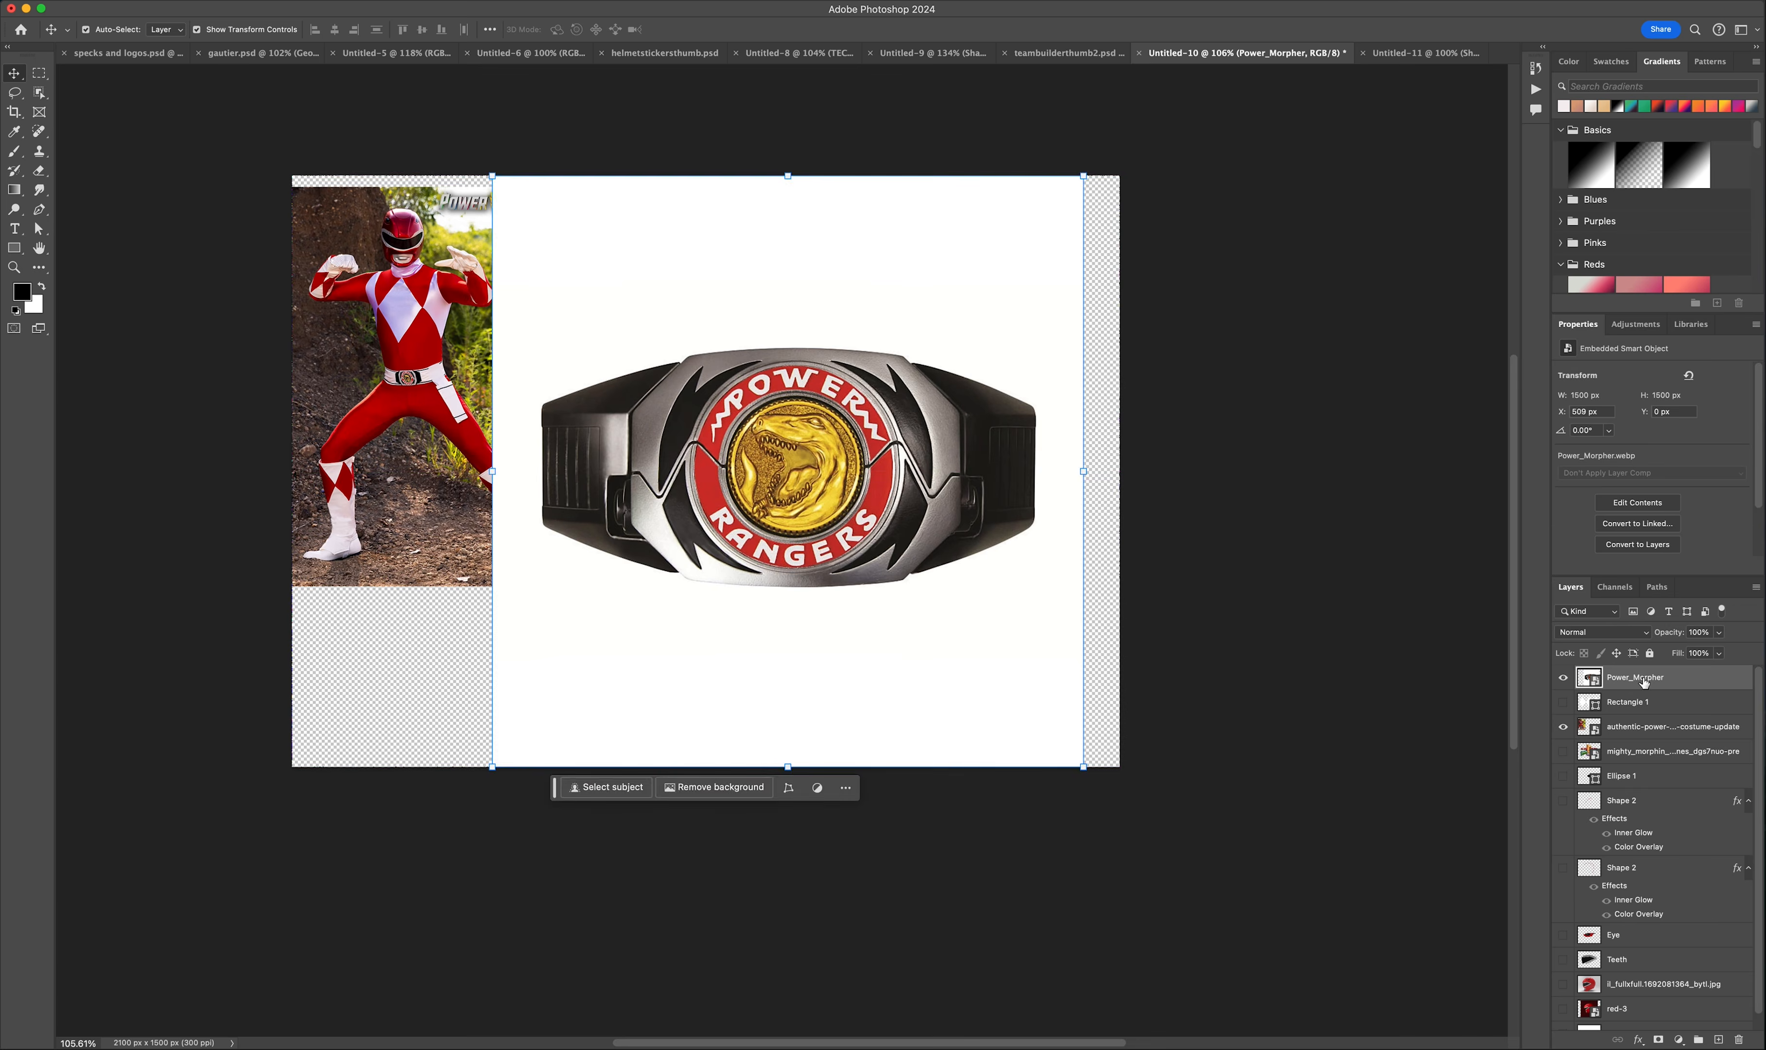
Step: Switch to the browser, search for "belt", open an image result and return to the Photoshop document
key("super+Tab")
left_click(303, 107)
type("belt")
key("Return")
left_click(74, 674)
left_click_drag(1455, 438, 726, 499)
key("super+Tab")
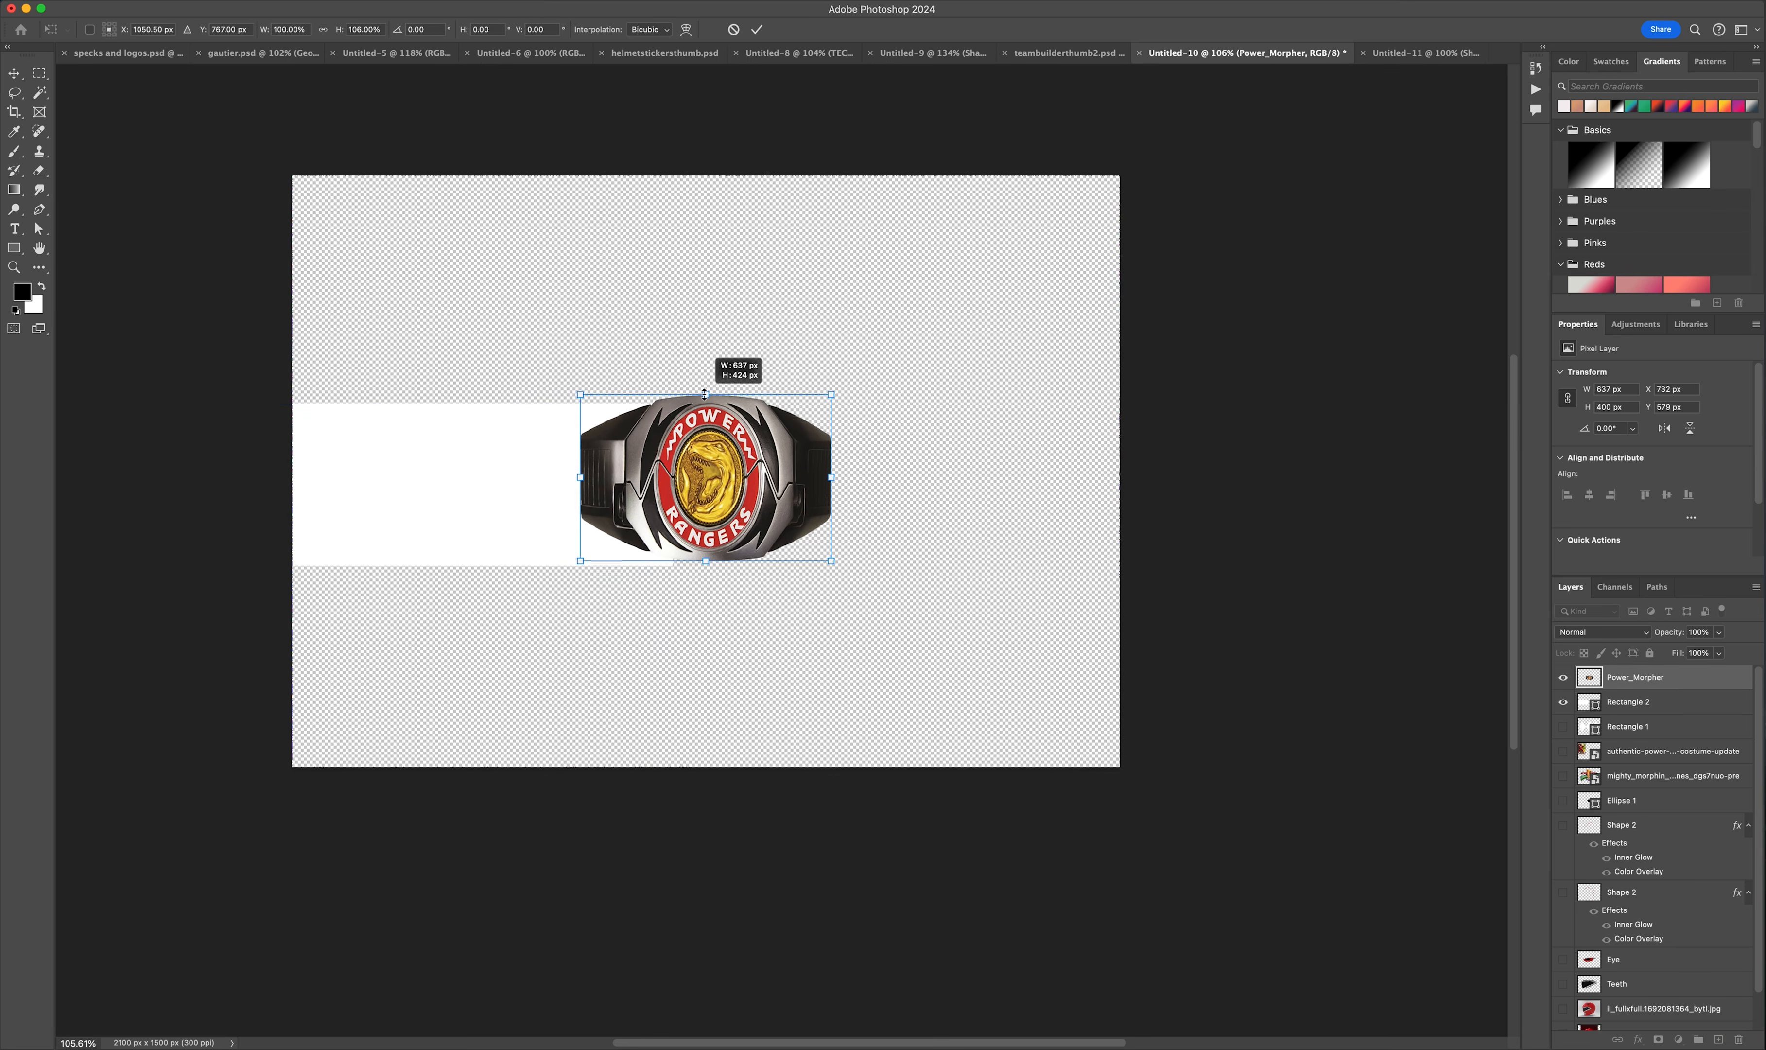
Step: Place thin black stripes along the upper and lower edges of the white belt band, behind the morpher and across the full canvas width
left_click(453, 413)
key("super+[")
key("super+v")
left_click_drag(542, 474, 312, 552)
left_click(316, 299)
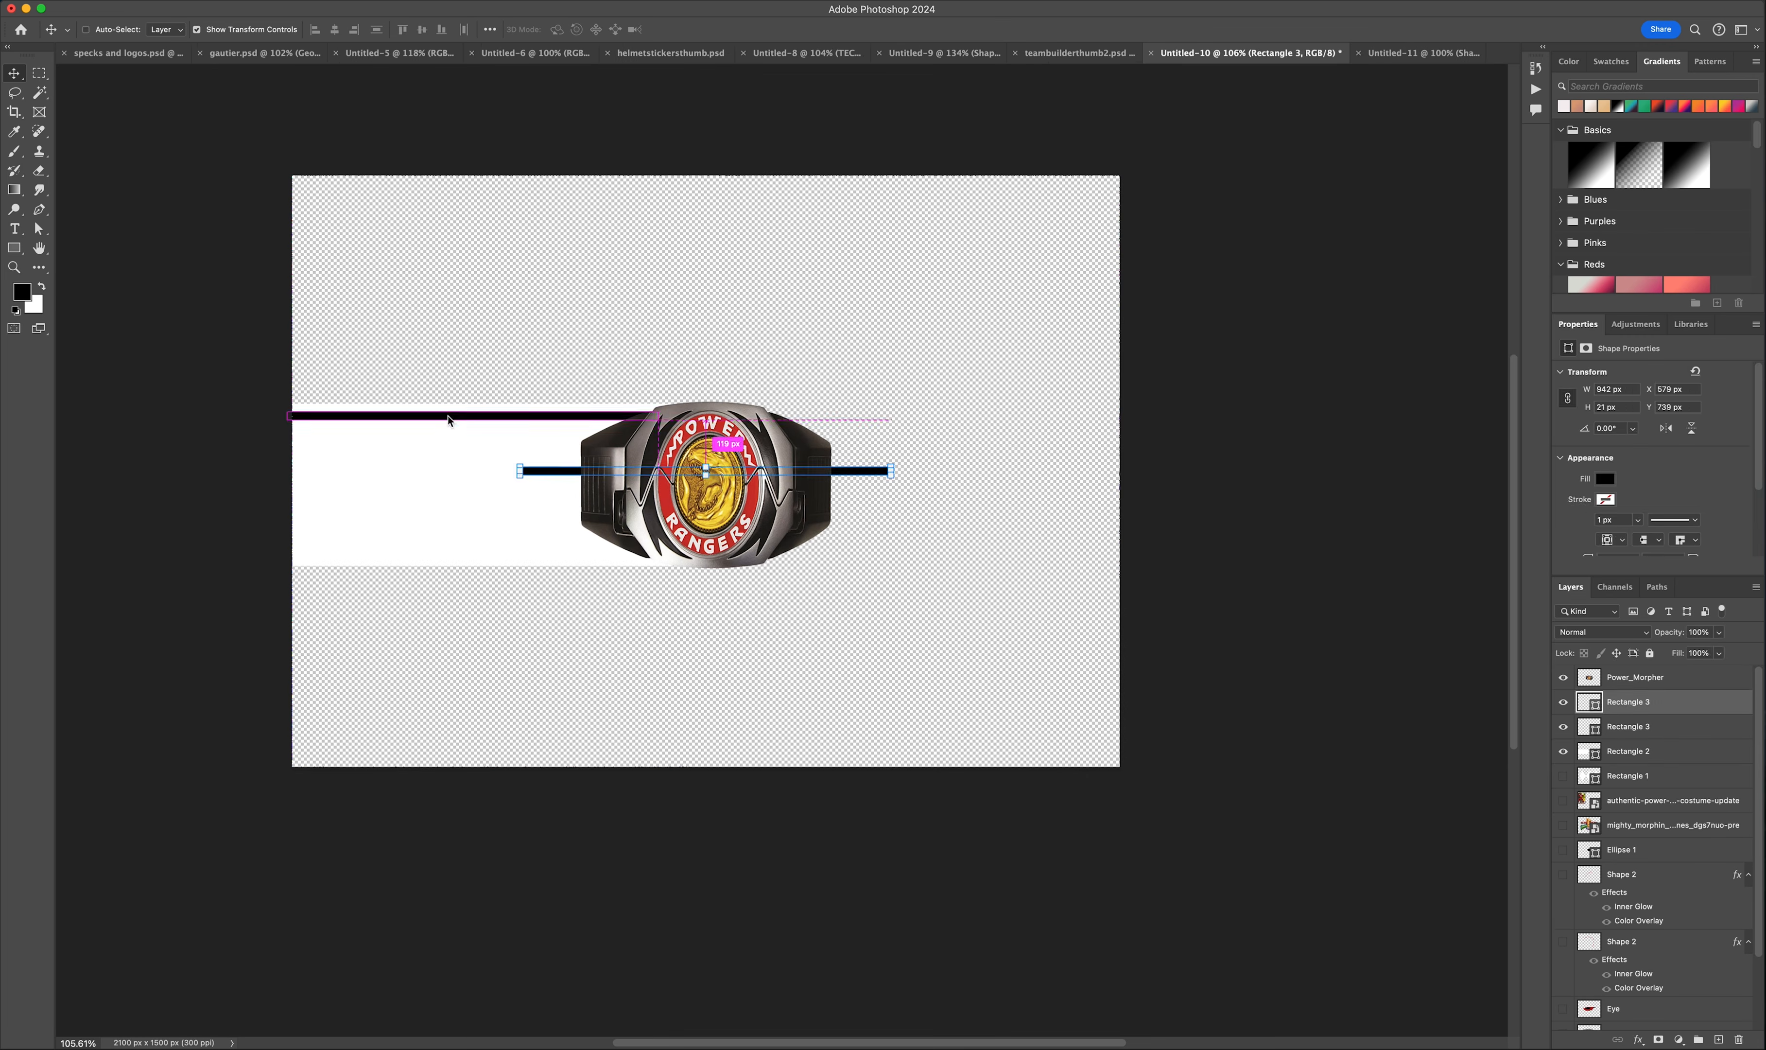
left_click_drag(473, 409, 473, 413)
key("super+v")
left_click_drag(542, 475, 309, 557)
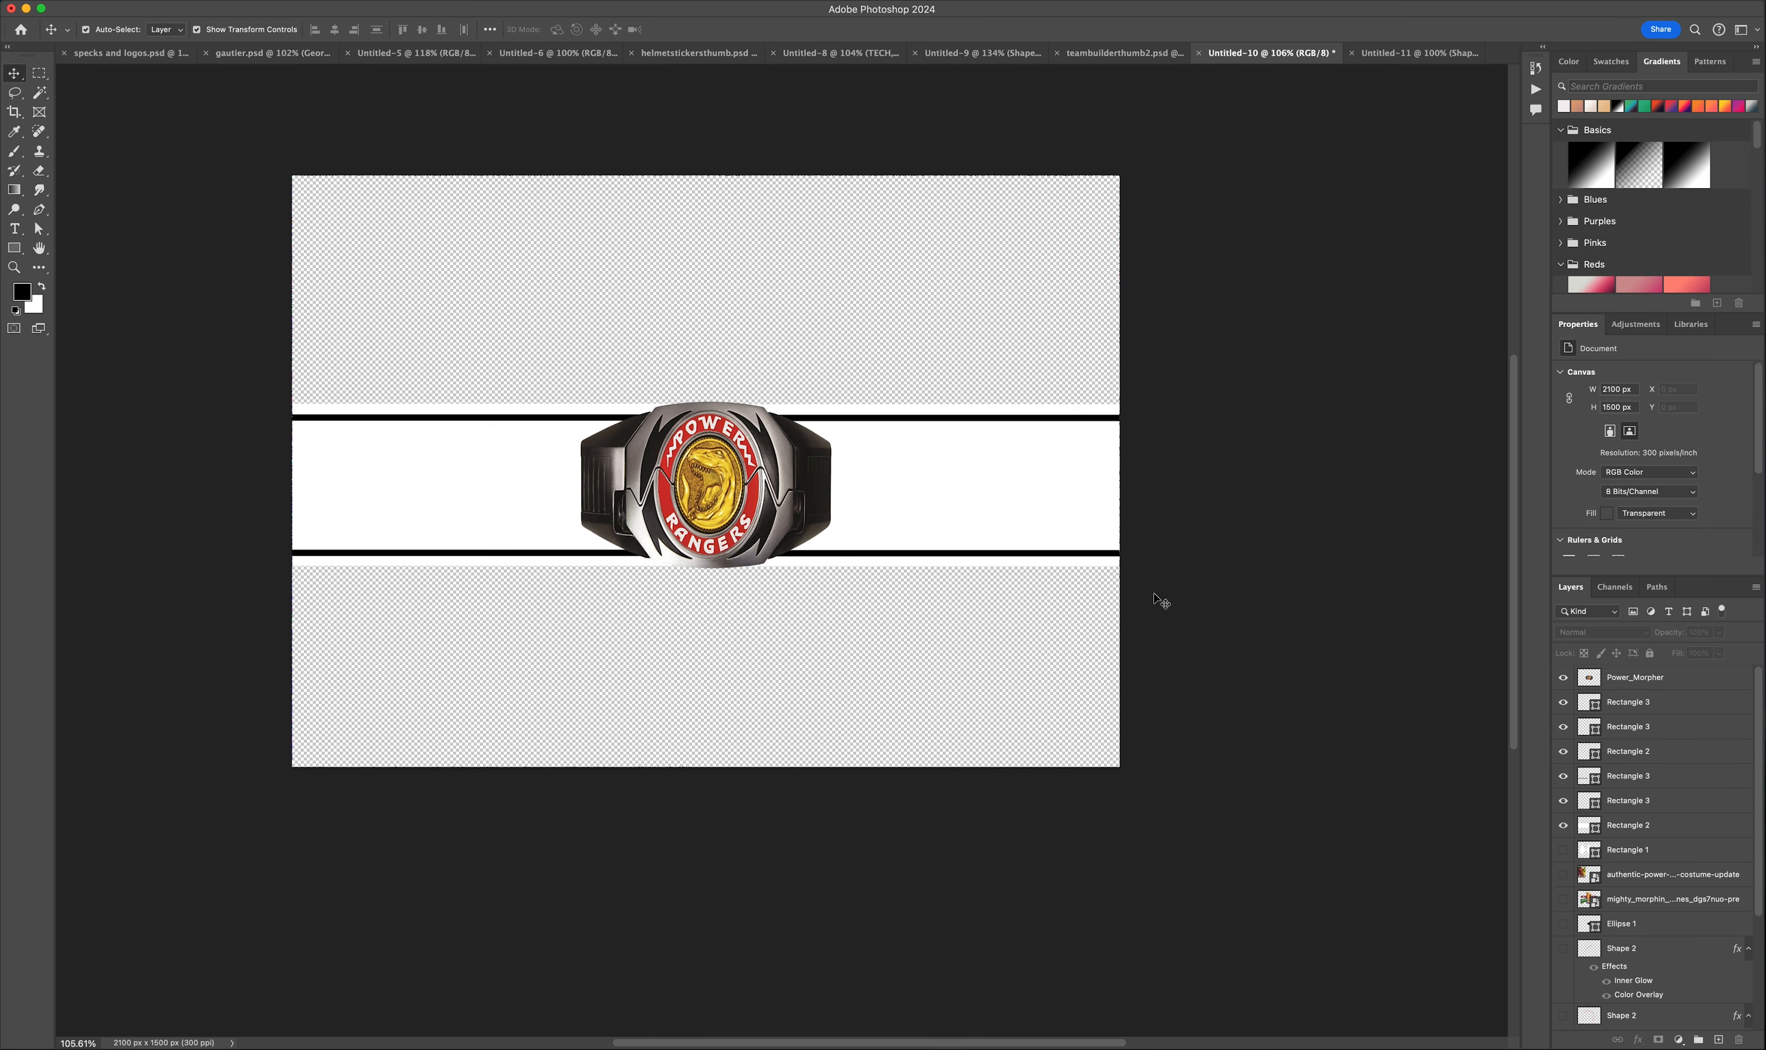
left_click(1563, 873)
left_click(1563, 873)
left_click_drag(655, 563, 1120, 553)
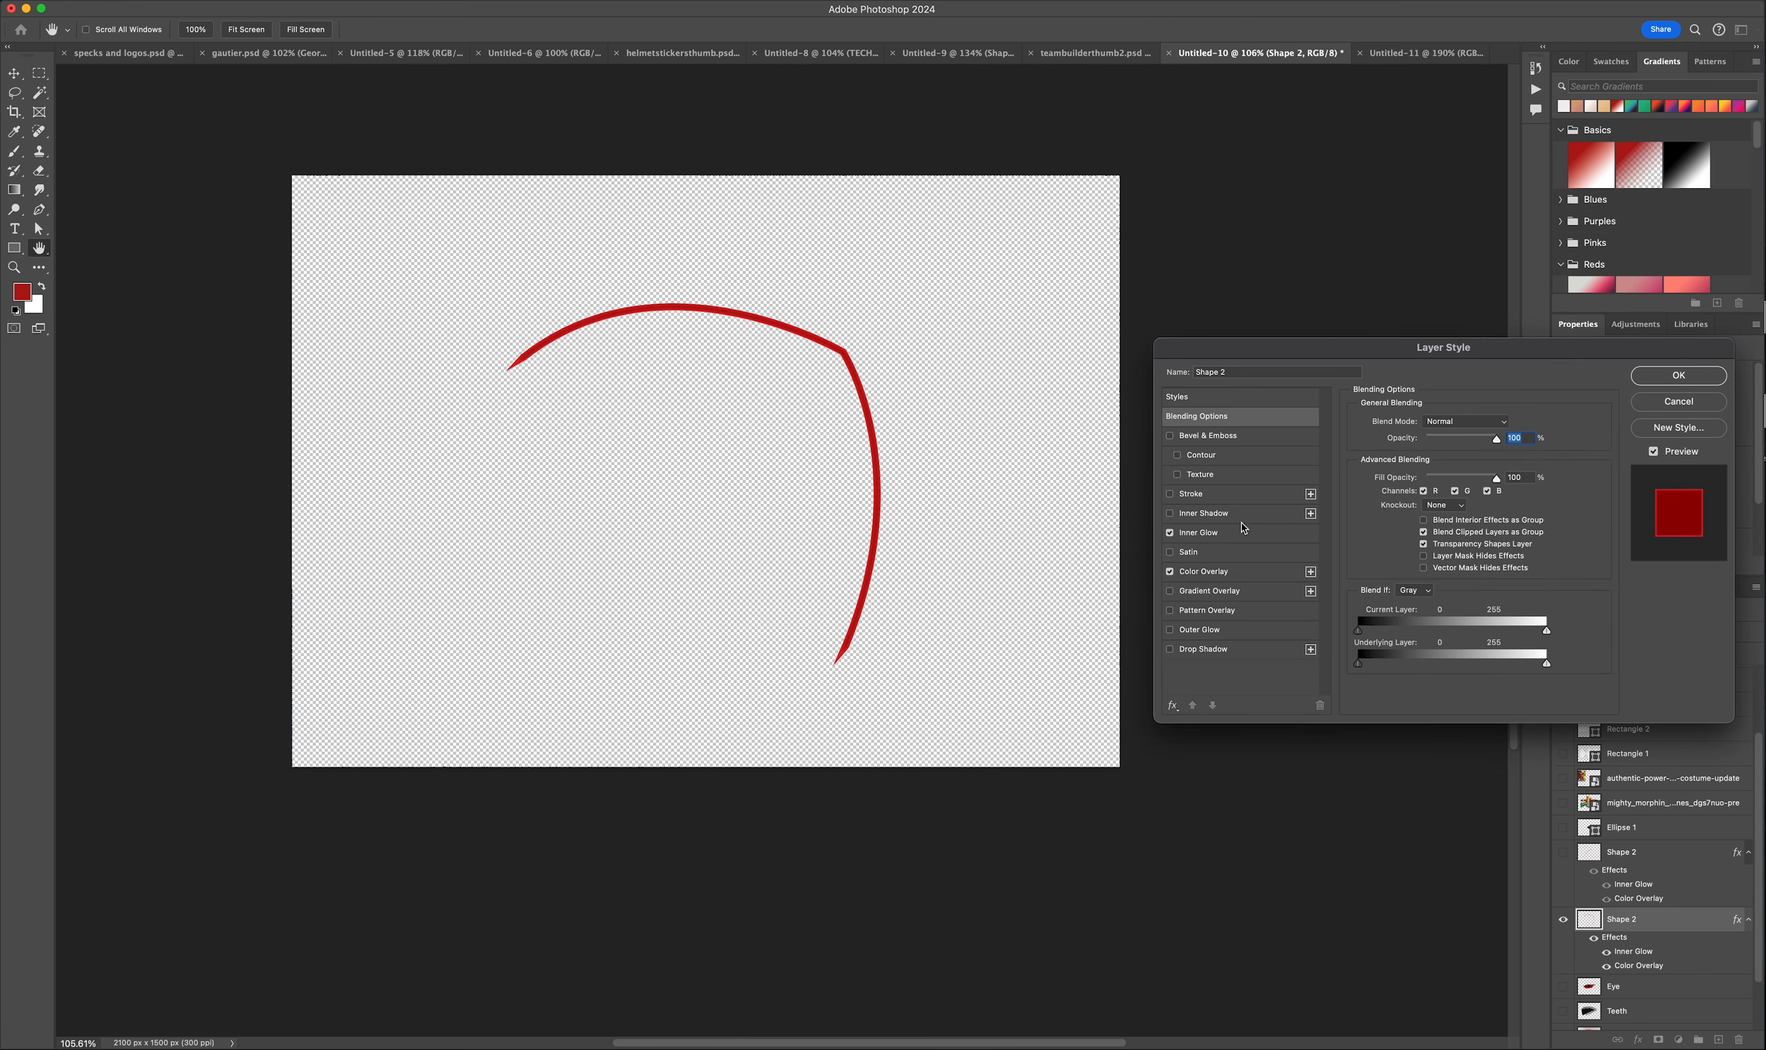
Step: Open the Inner Glow settings in the curved red shape's layer style
left_click(1218, 532)
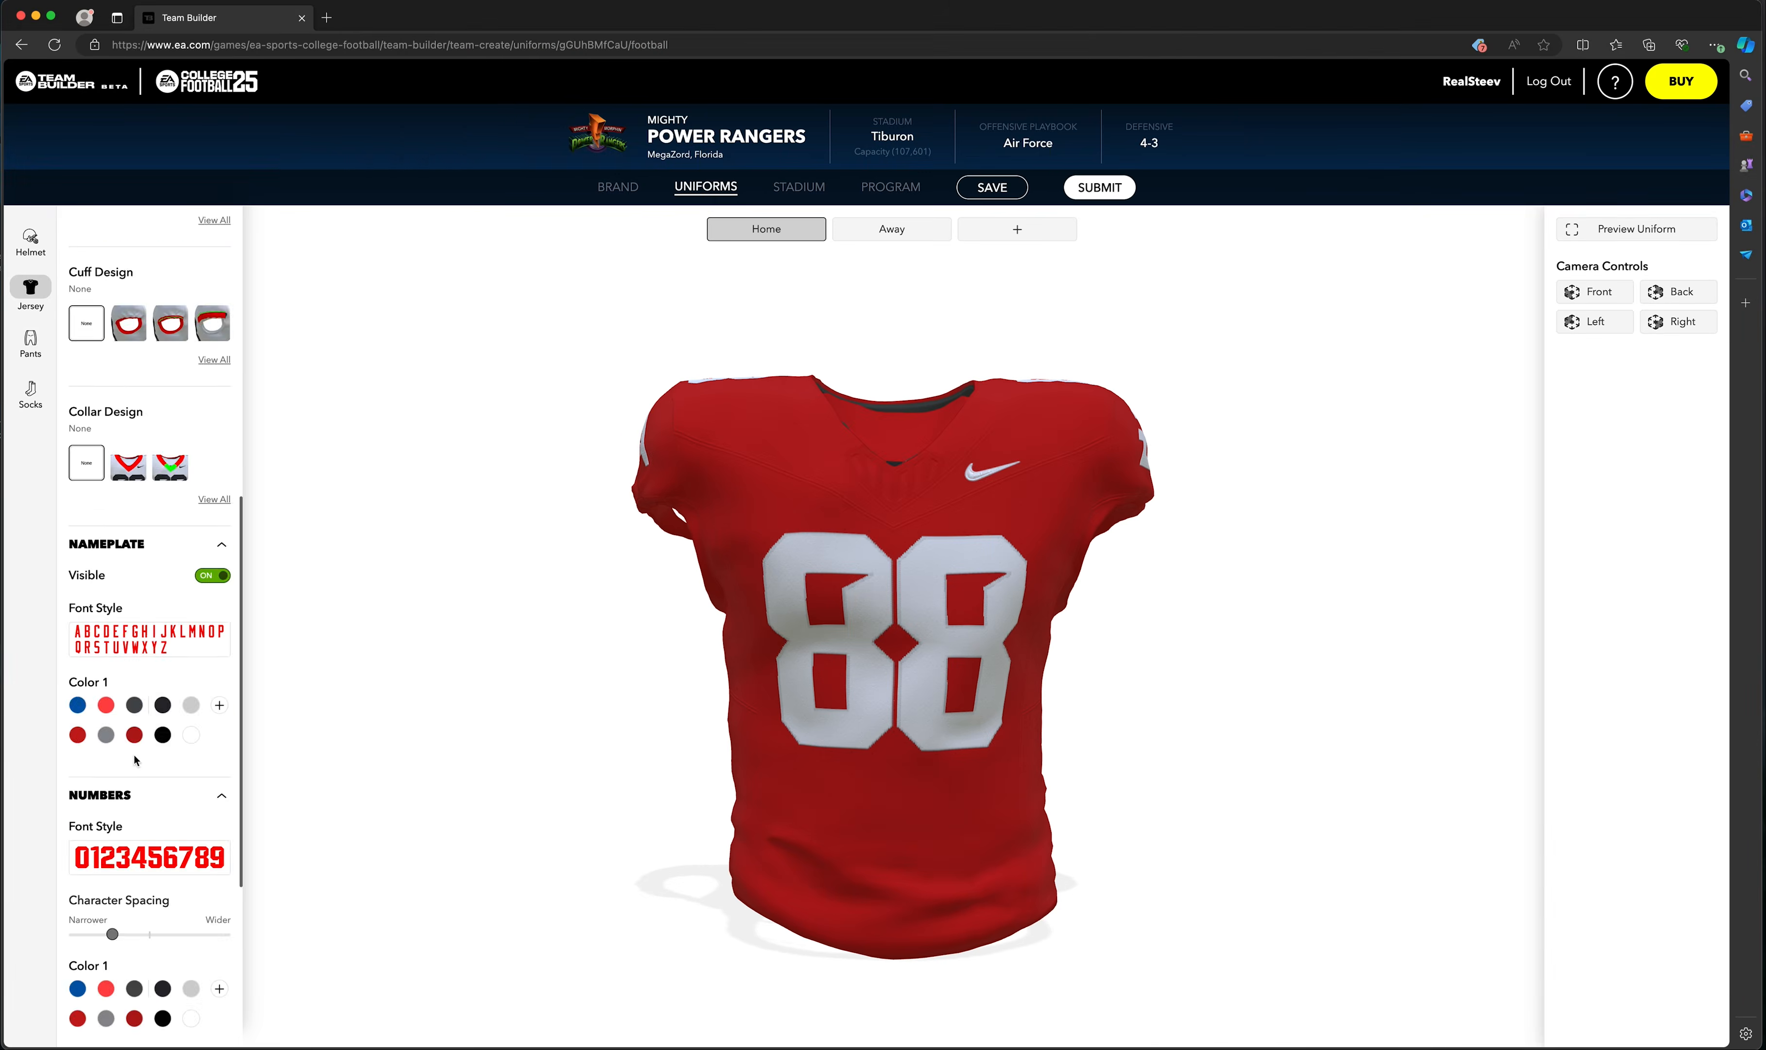
Step: Switch to Team Builder and recolour the home jersey's nameplate and numbers in the dark red that matches the jersey
left_click(134, 734)
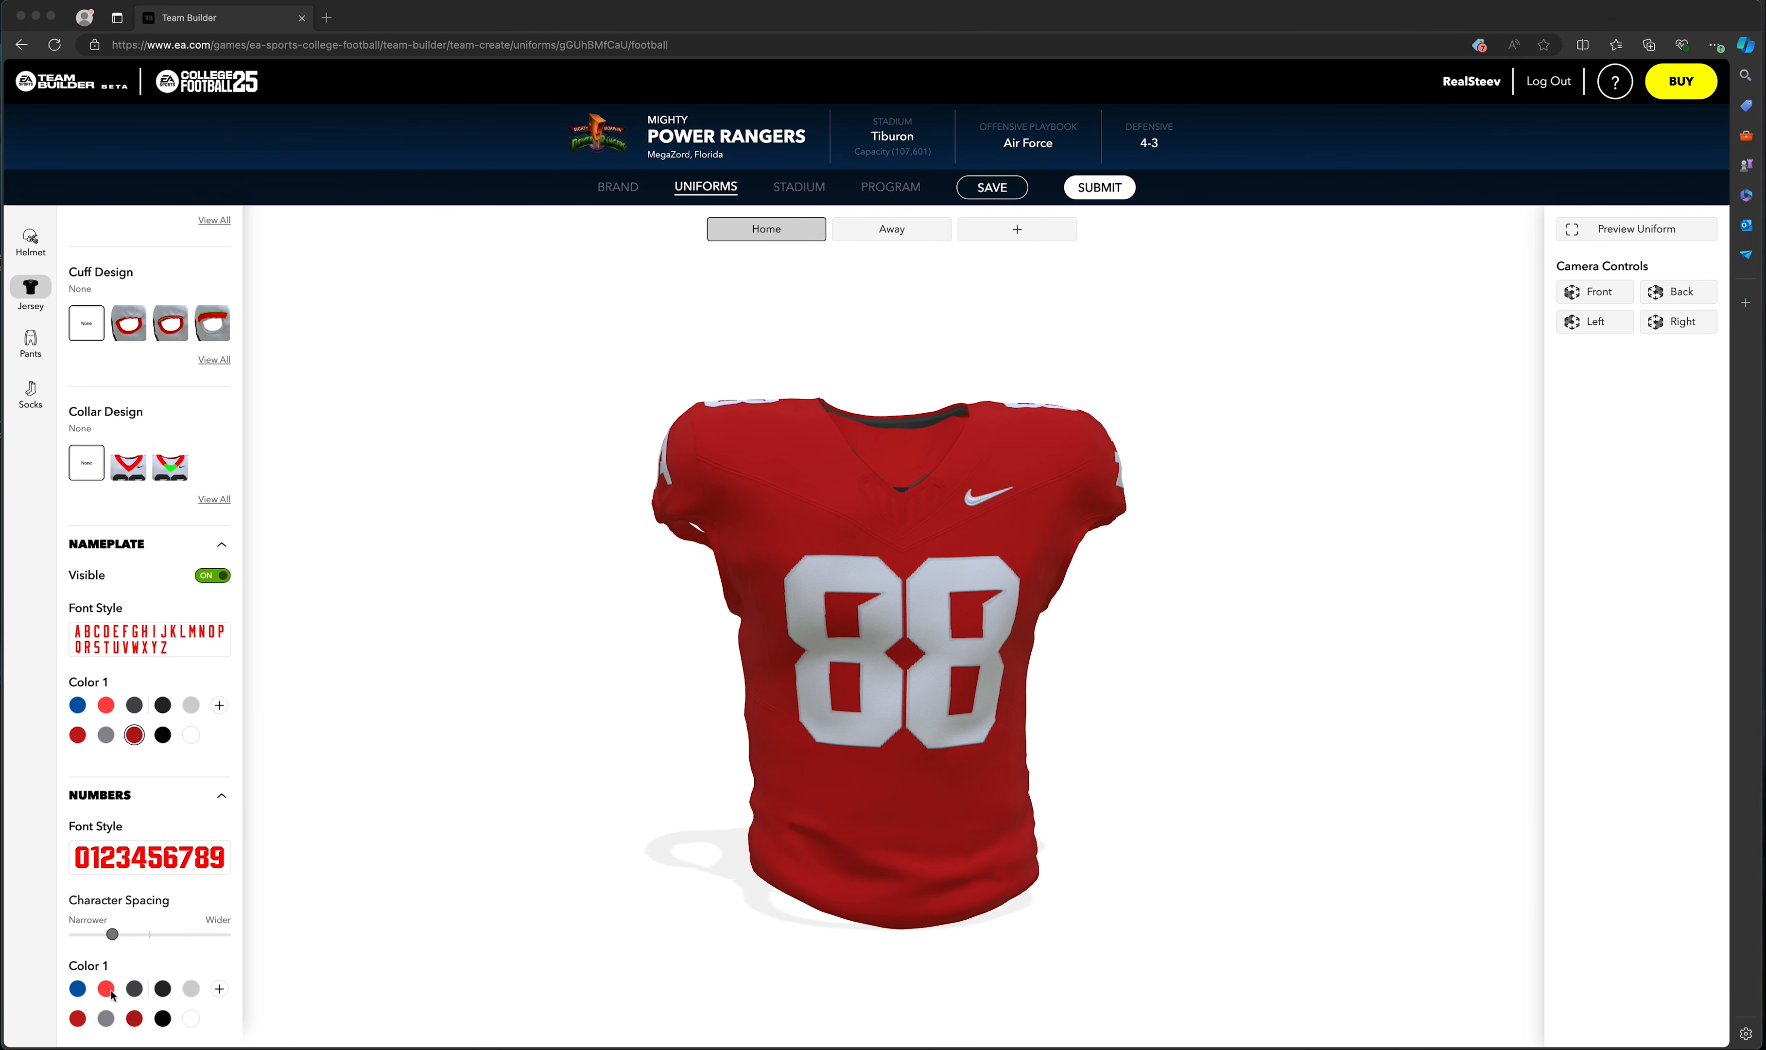
scroll(135, 882, "down", 2)
left_click(134, 907)
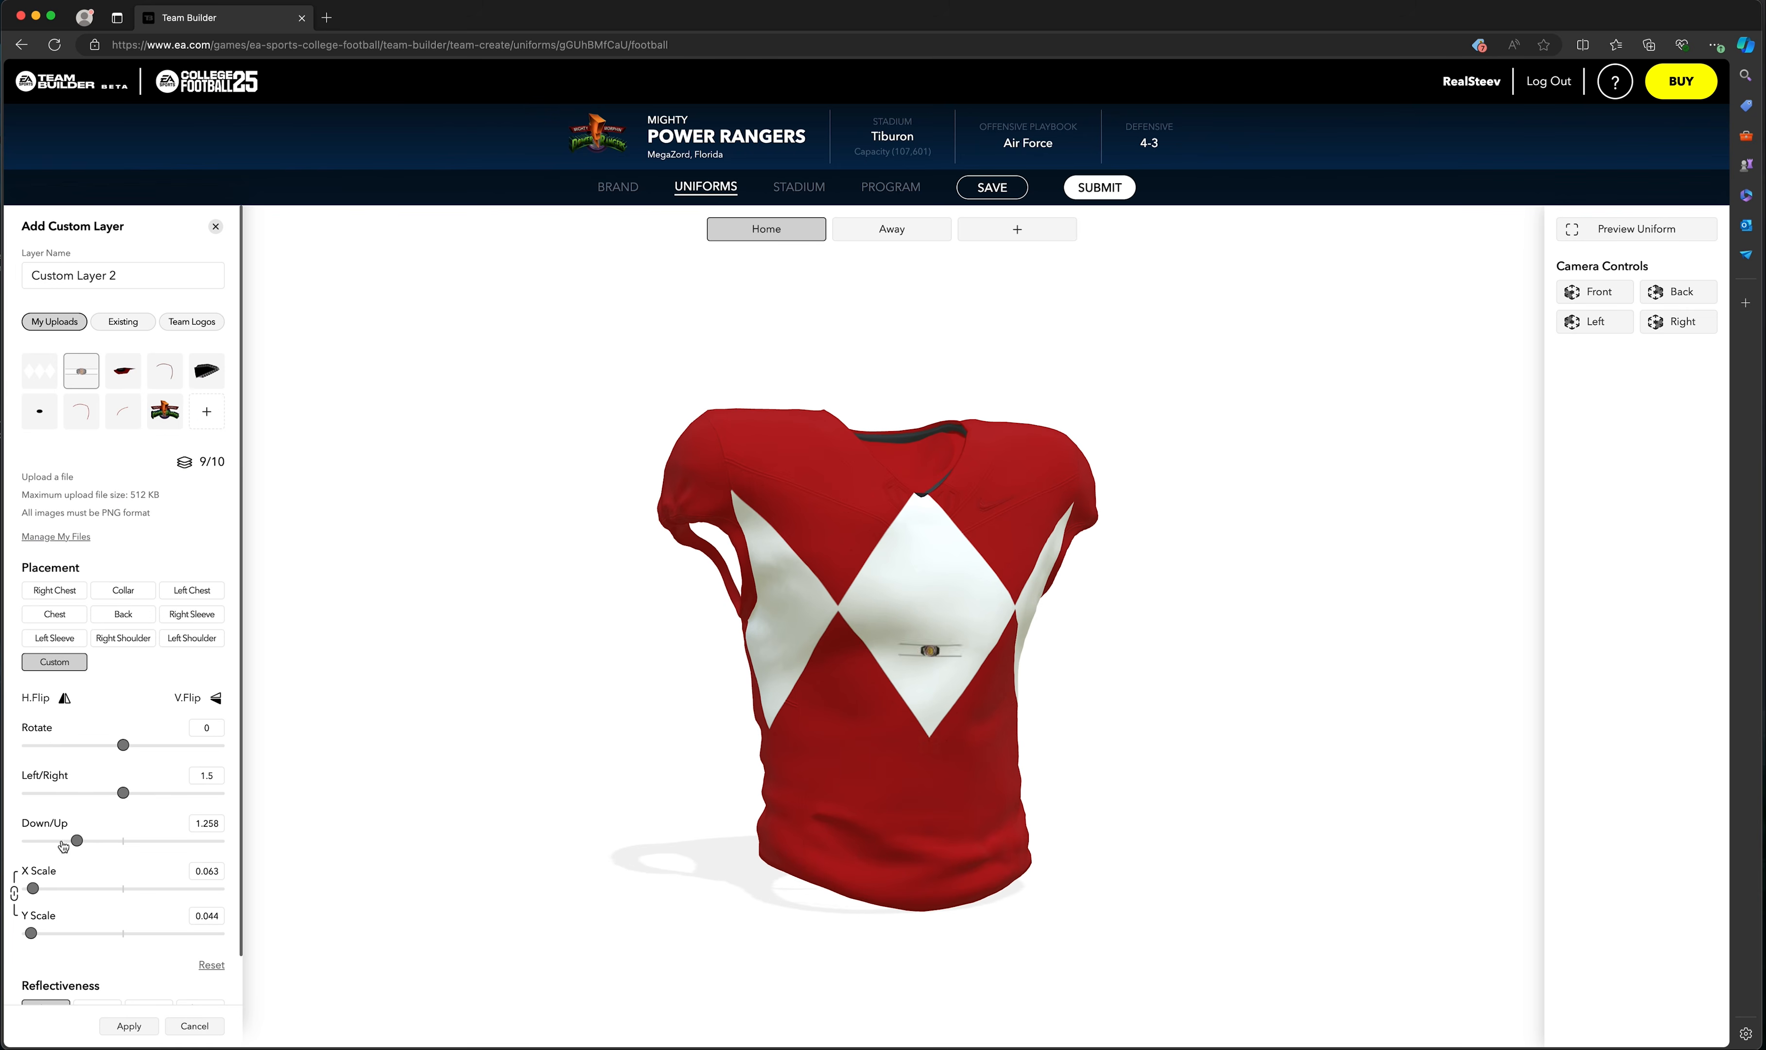
Step: Enlarge the belt graphic to X scale 0.466 and Y scale 0.326, with Down/Up at 1.088, around the jersey's waist
left_click_drag(36, 933, 57, 933)
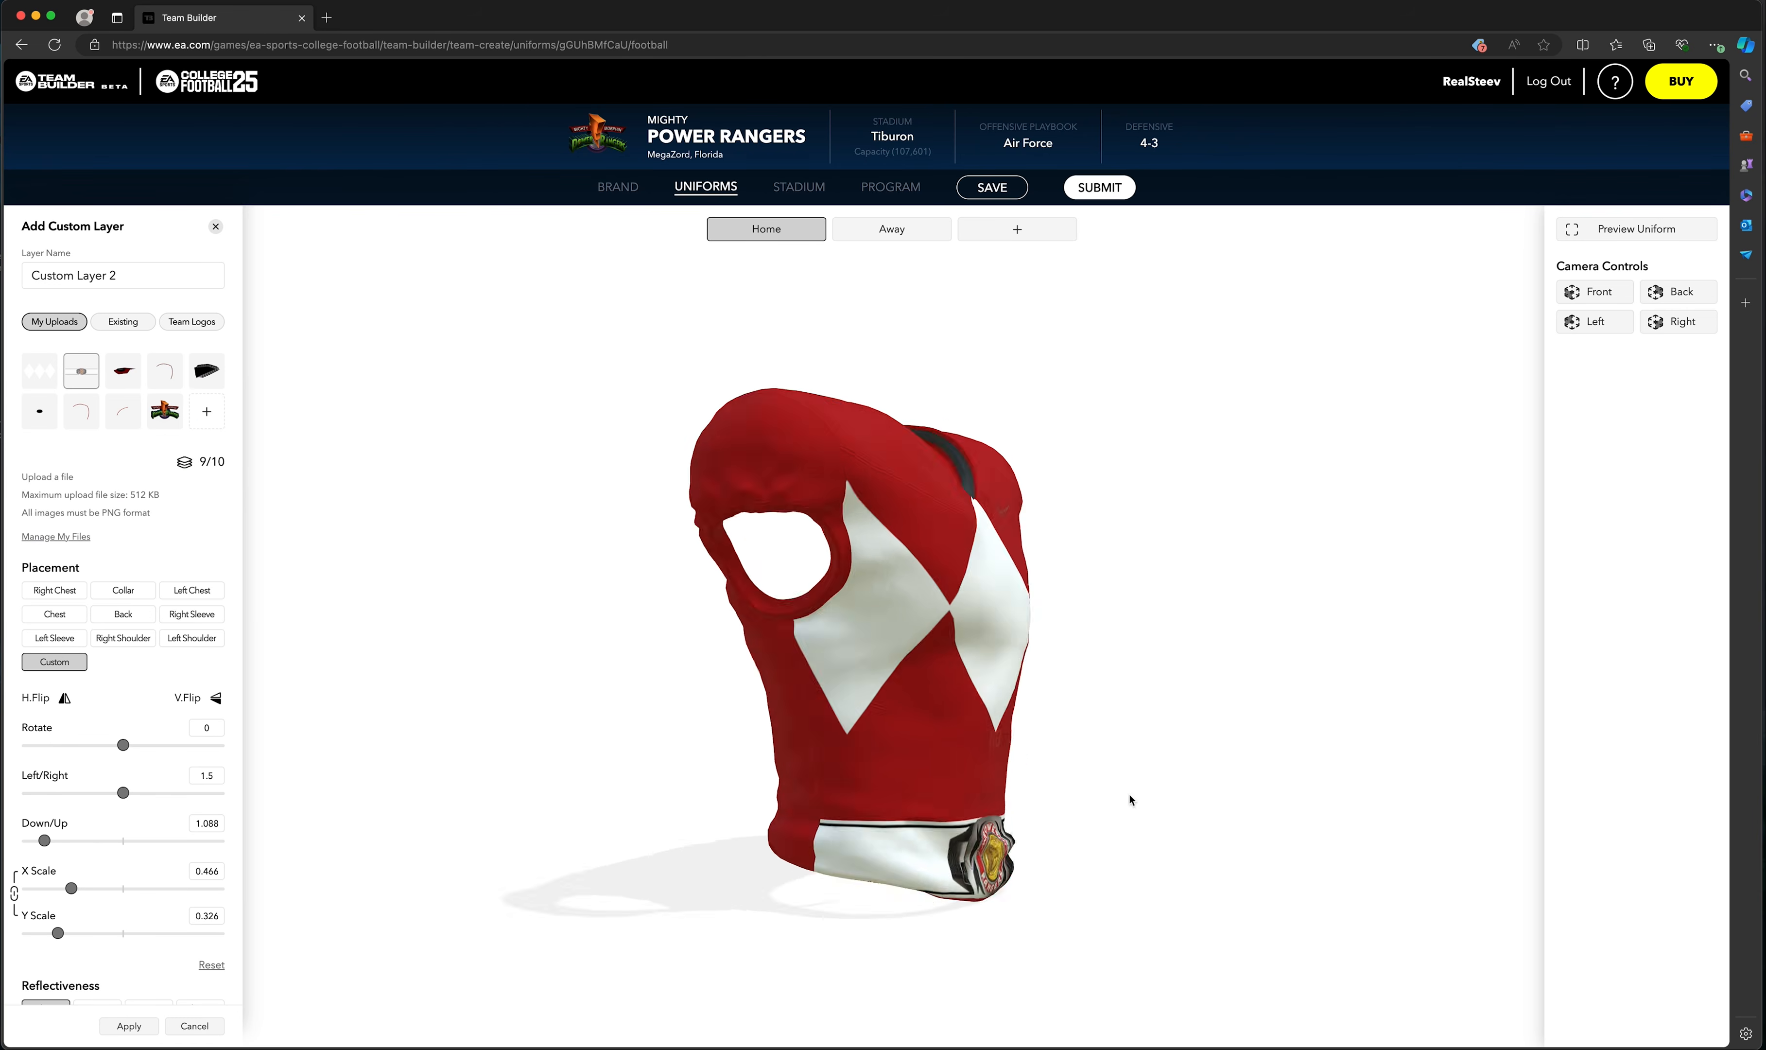